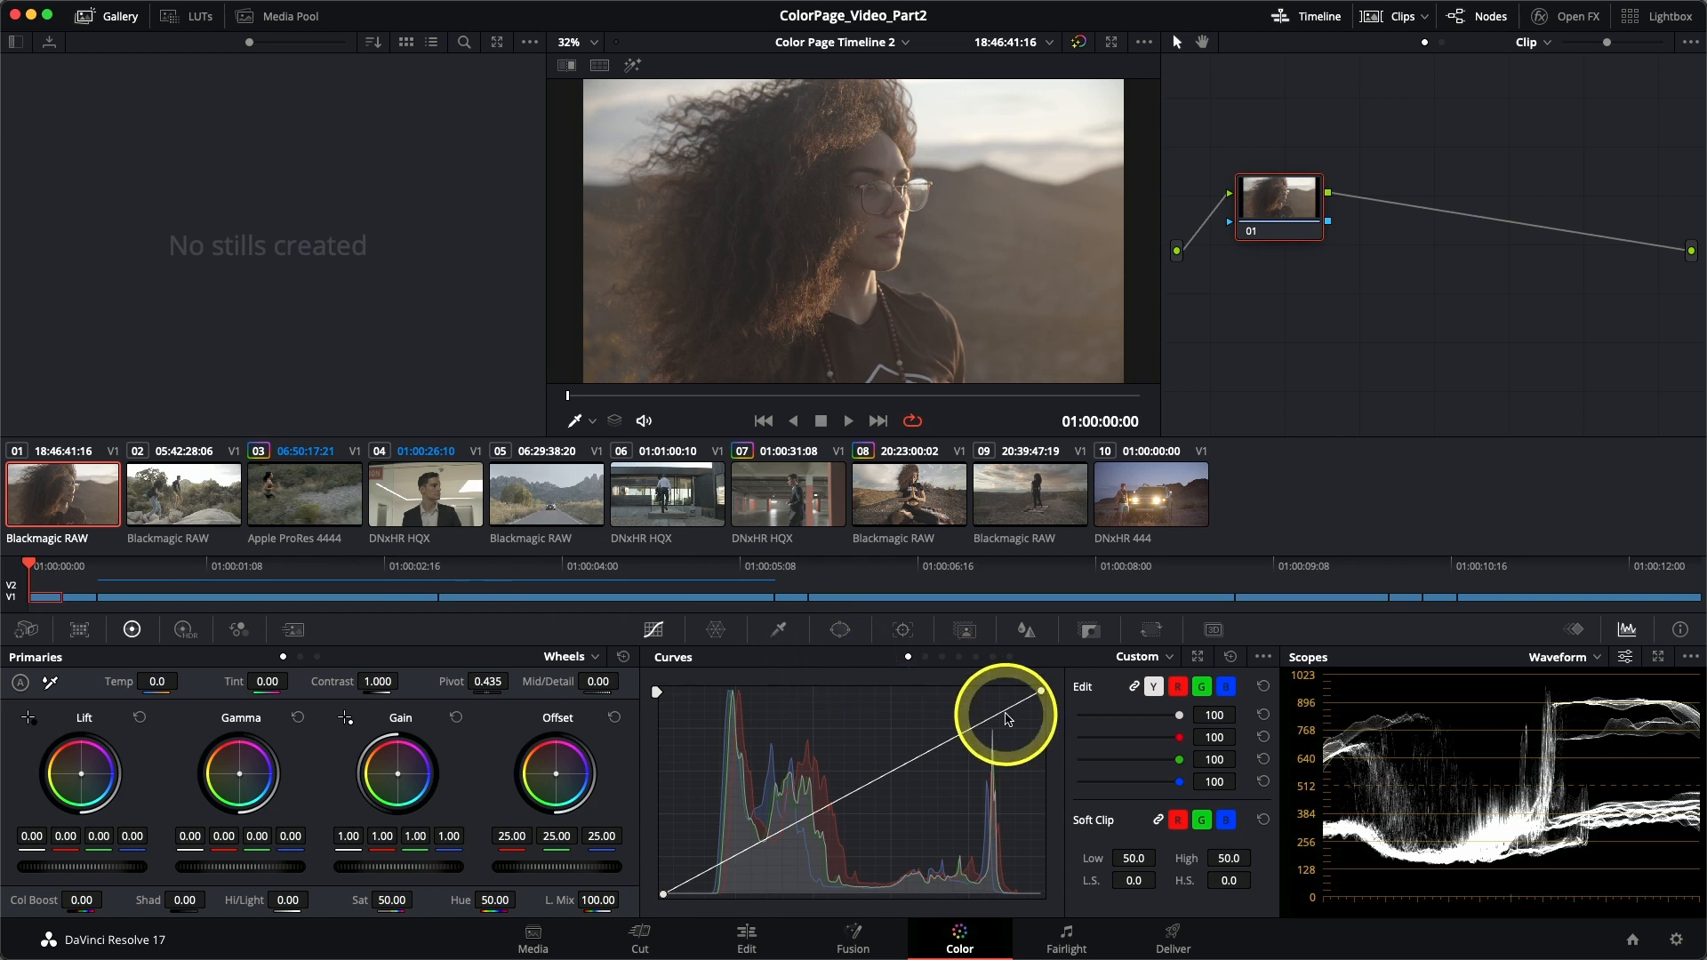
Step: Set the project's color science to DaVinci YRGB Color Managed in the color management settings
left_click(1676, 940)
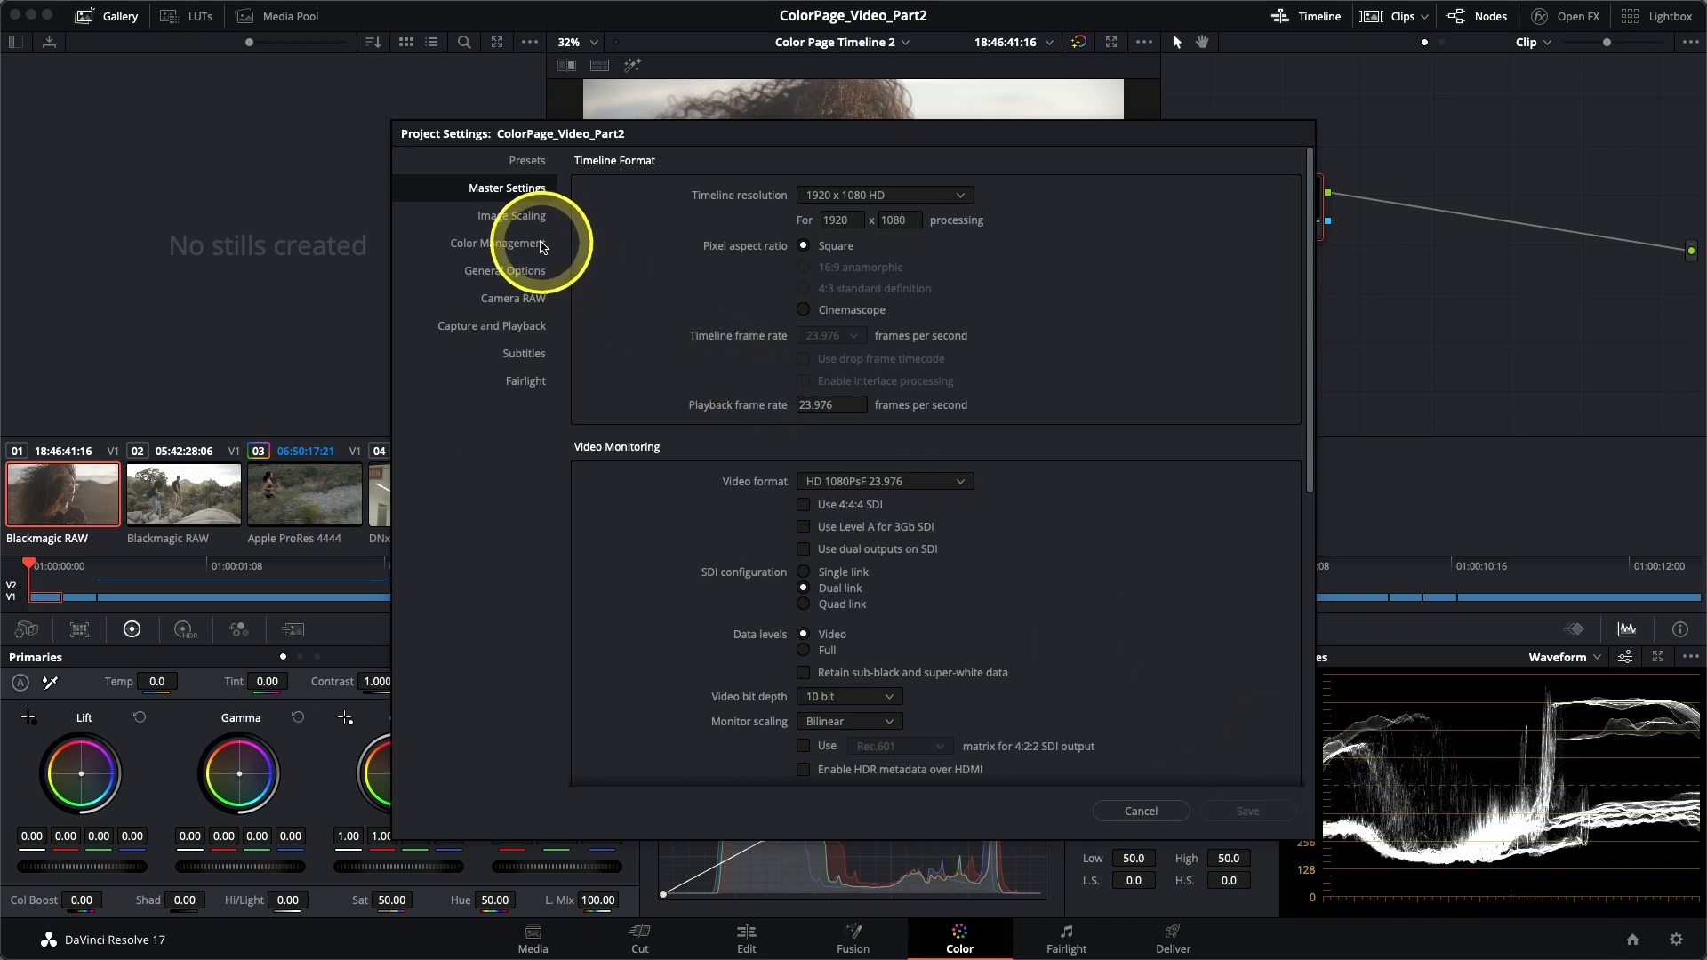
left_click(480, 247)
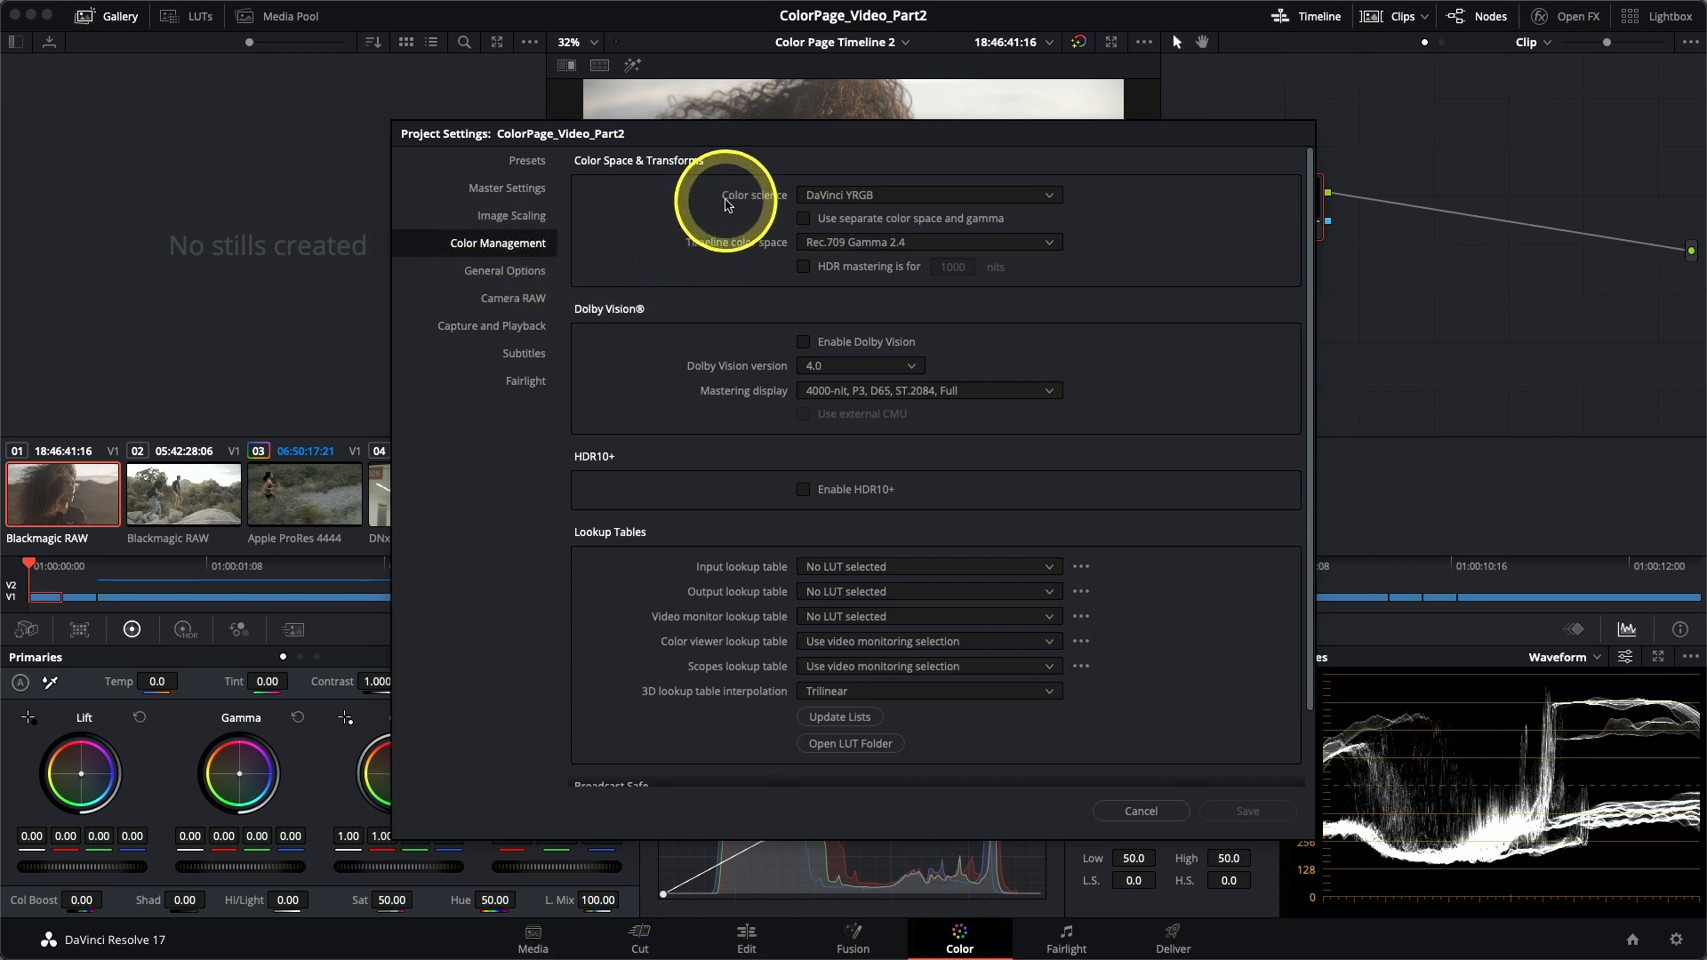
left_click(820, 197)
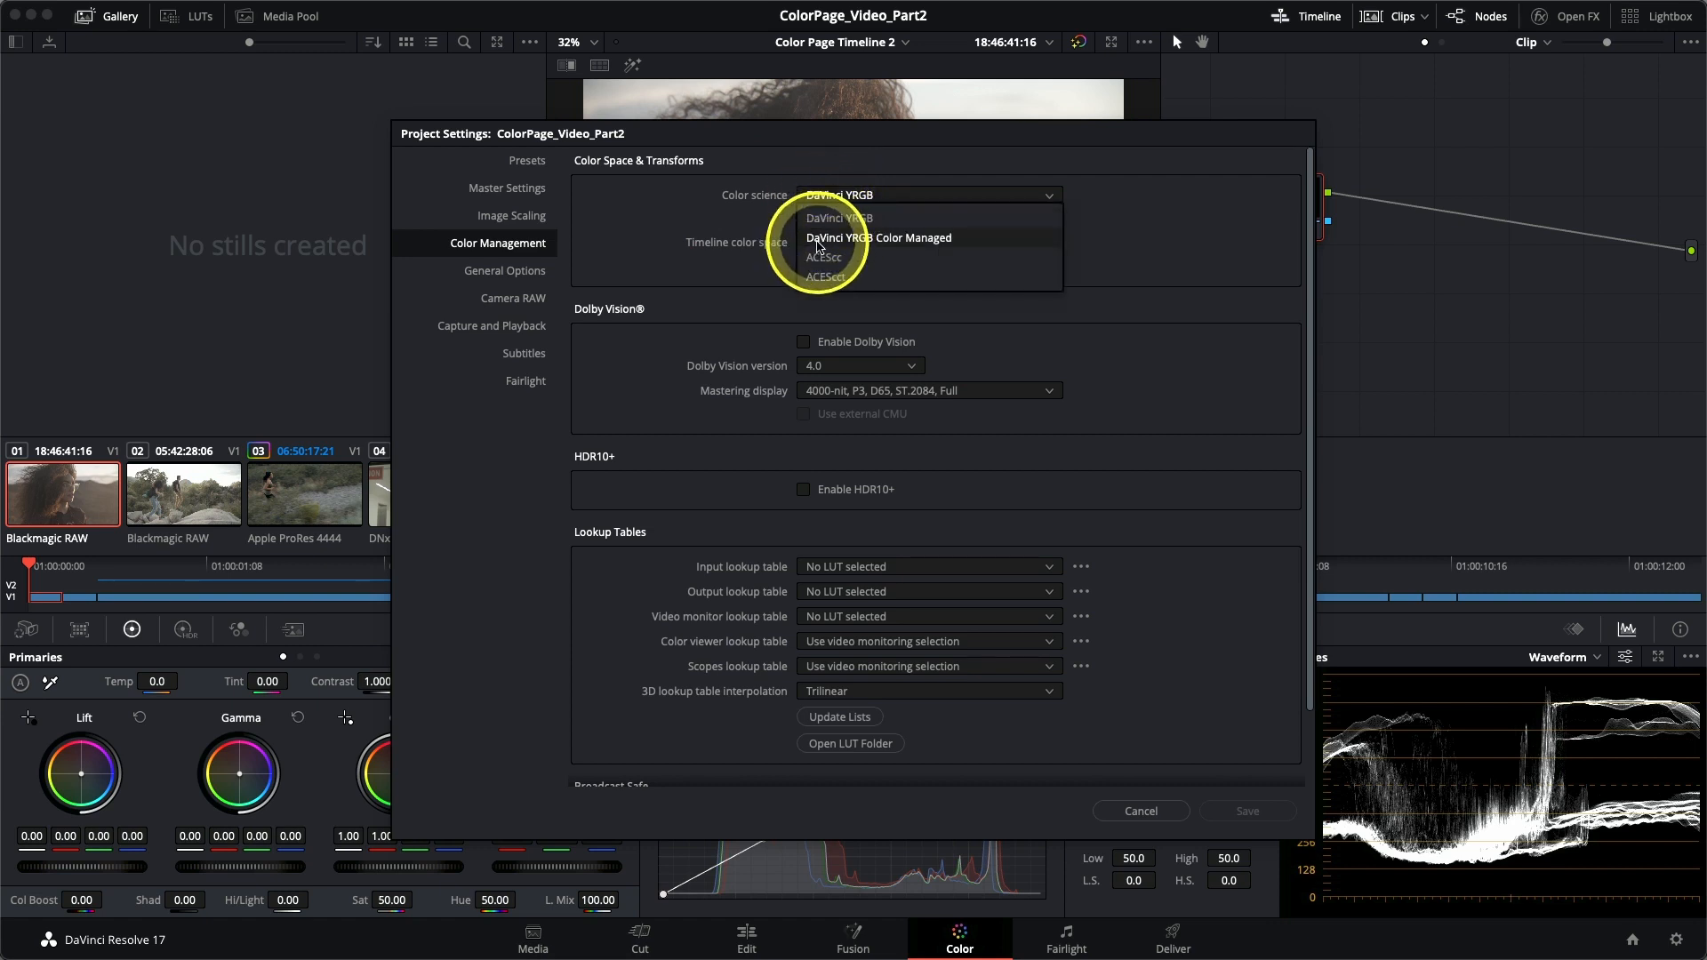
left_click(867, 239)
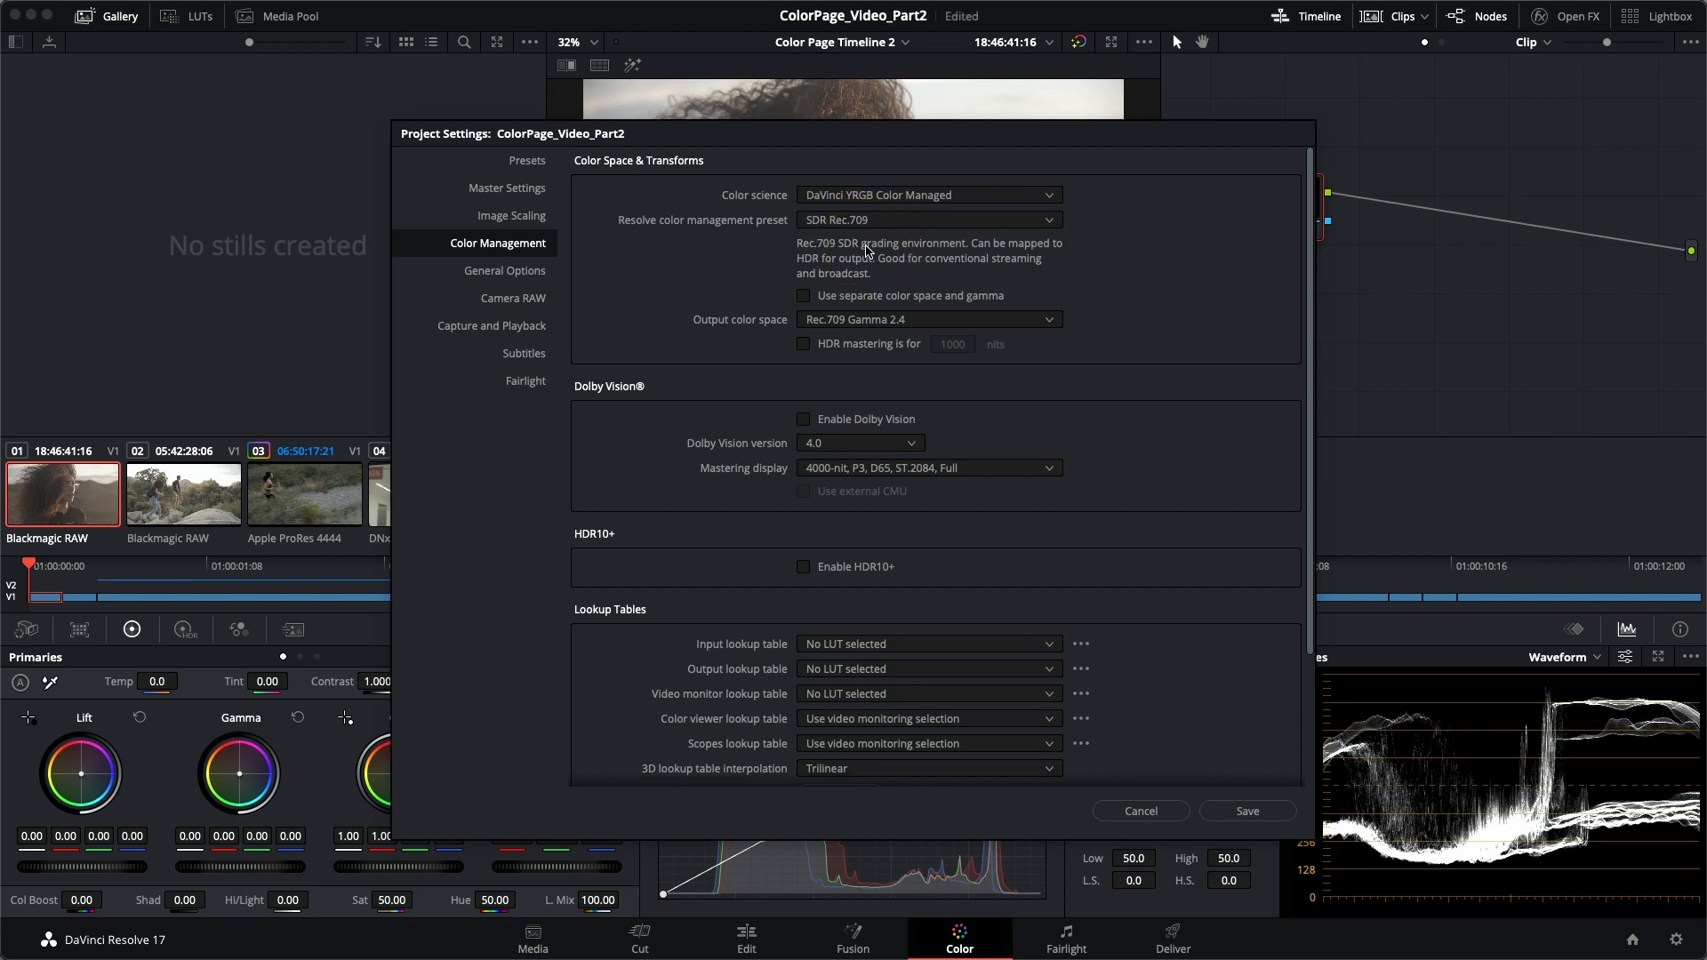
Step: Set the Resolve color management preset to DaVinci Wide Gamut and save the project settings
left_click(853, 233)
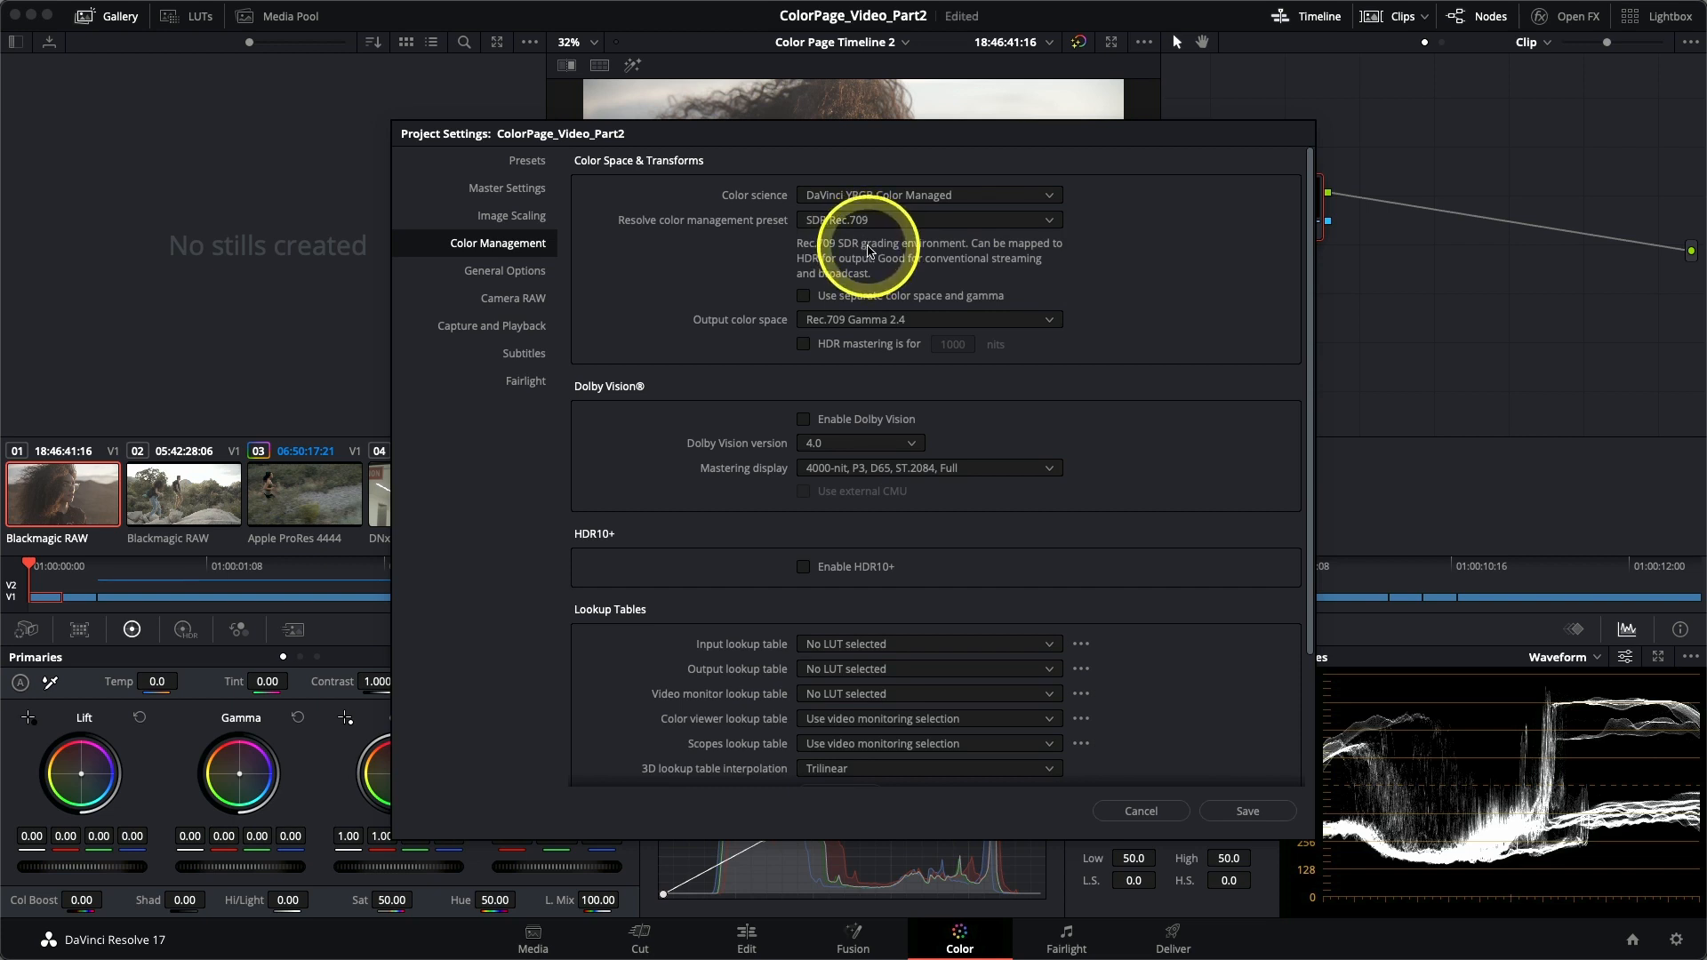
left_click(814, 230)
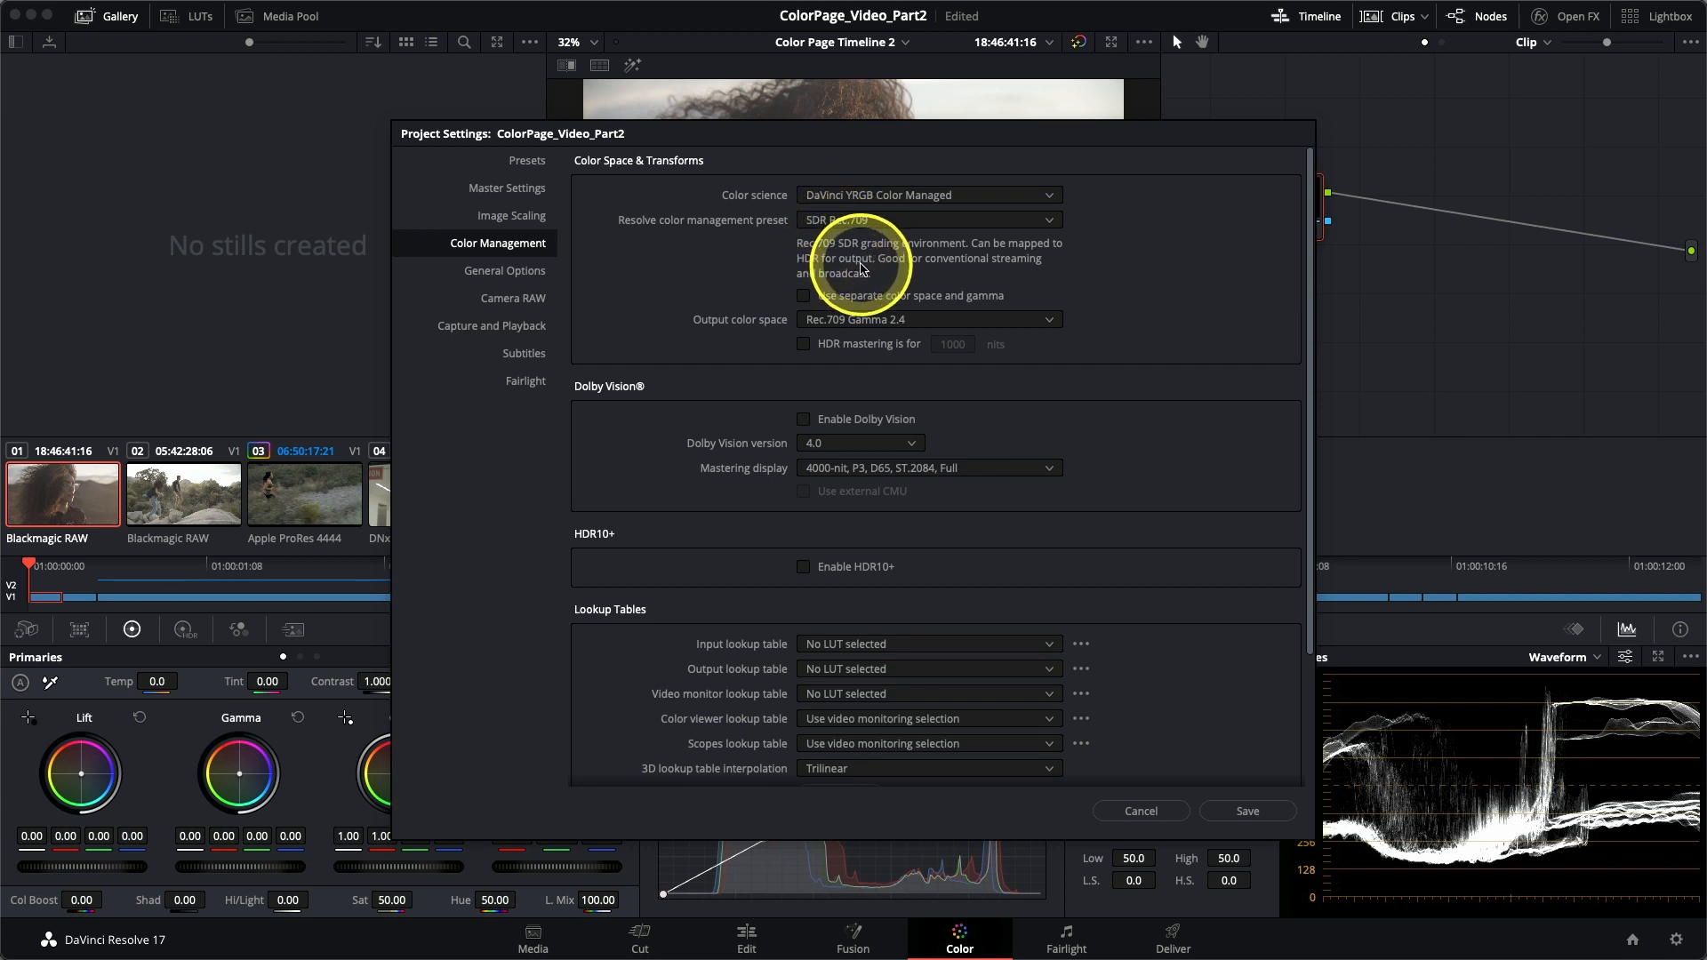
left_click(833, 223)
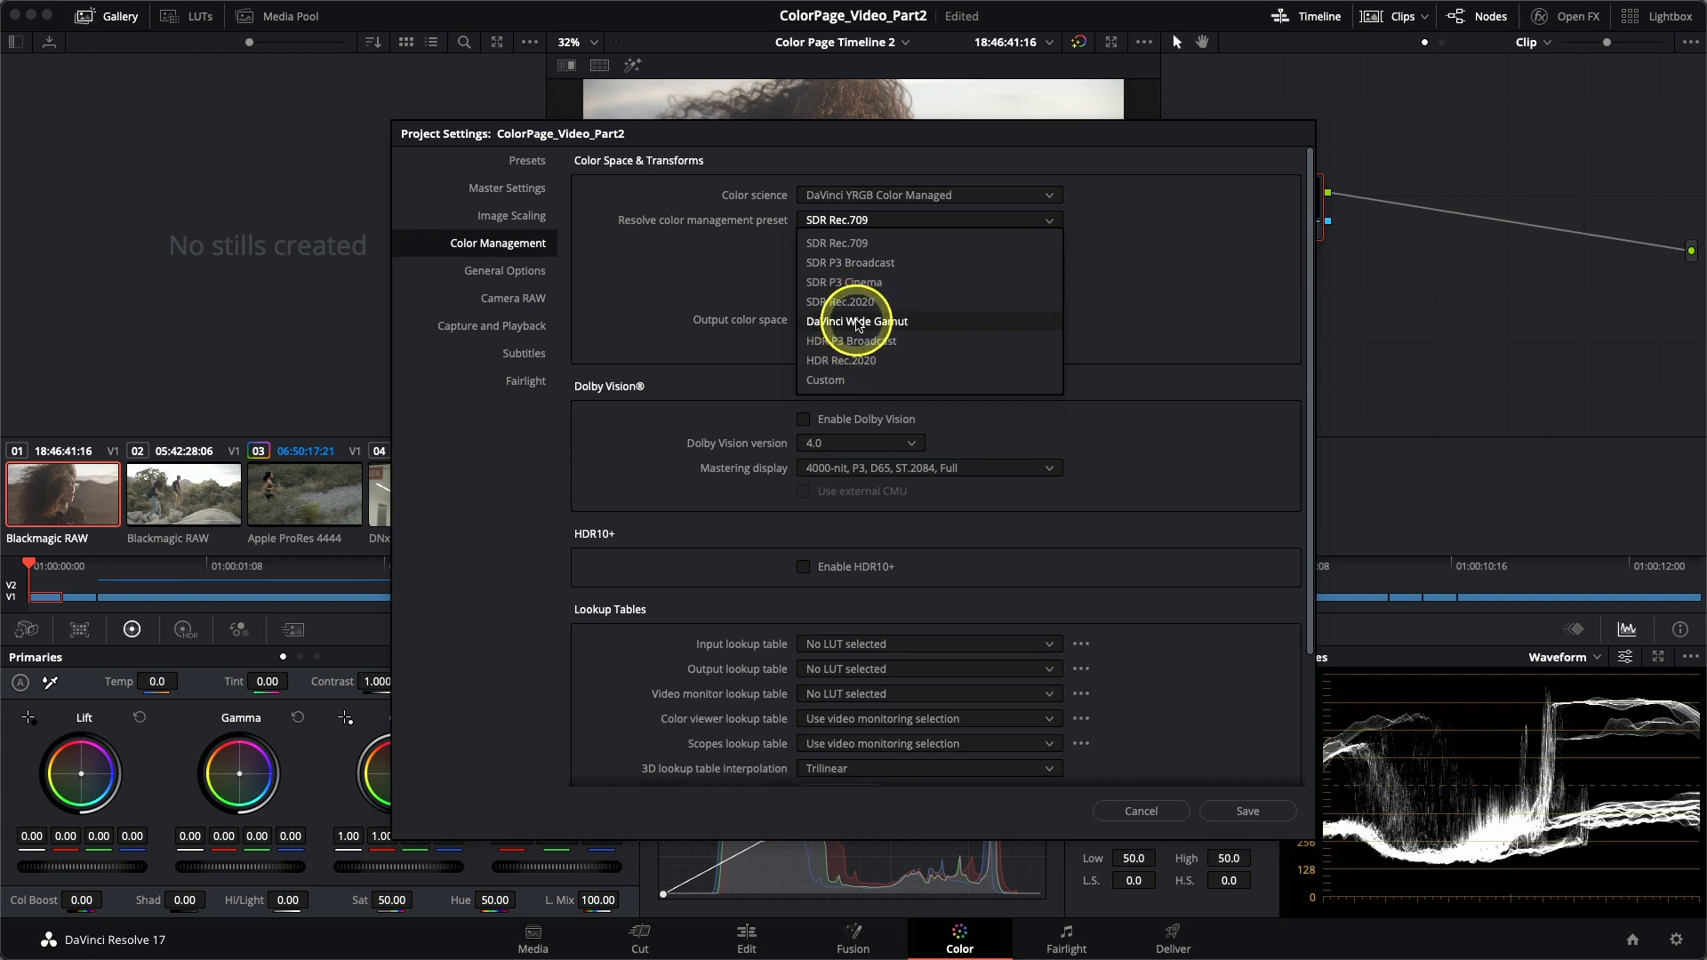
left_click(858, 322)
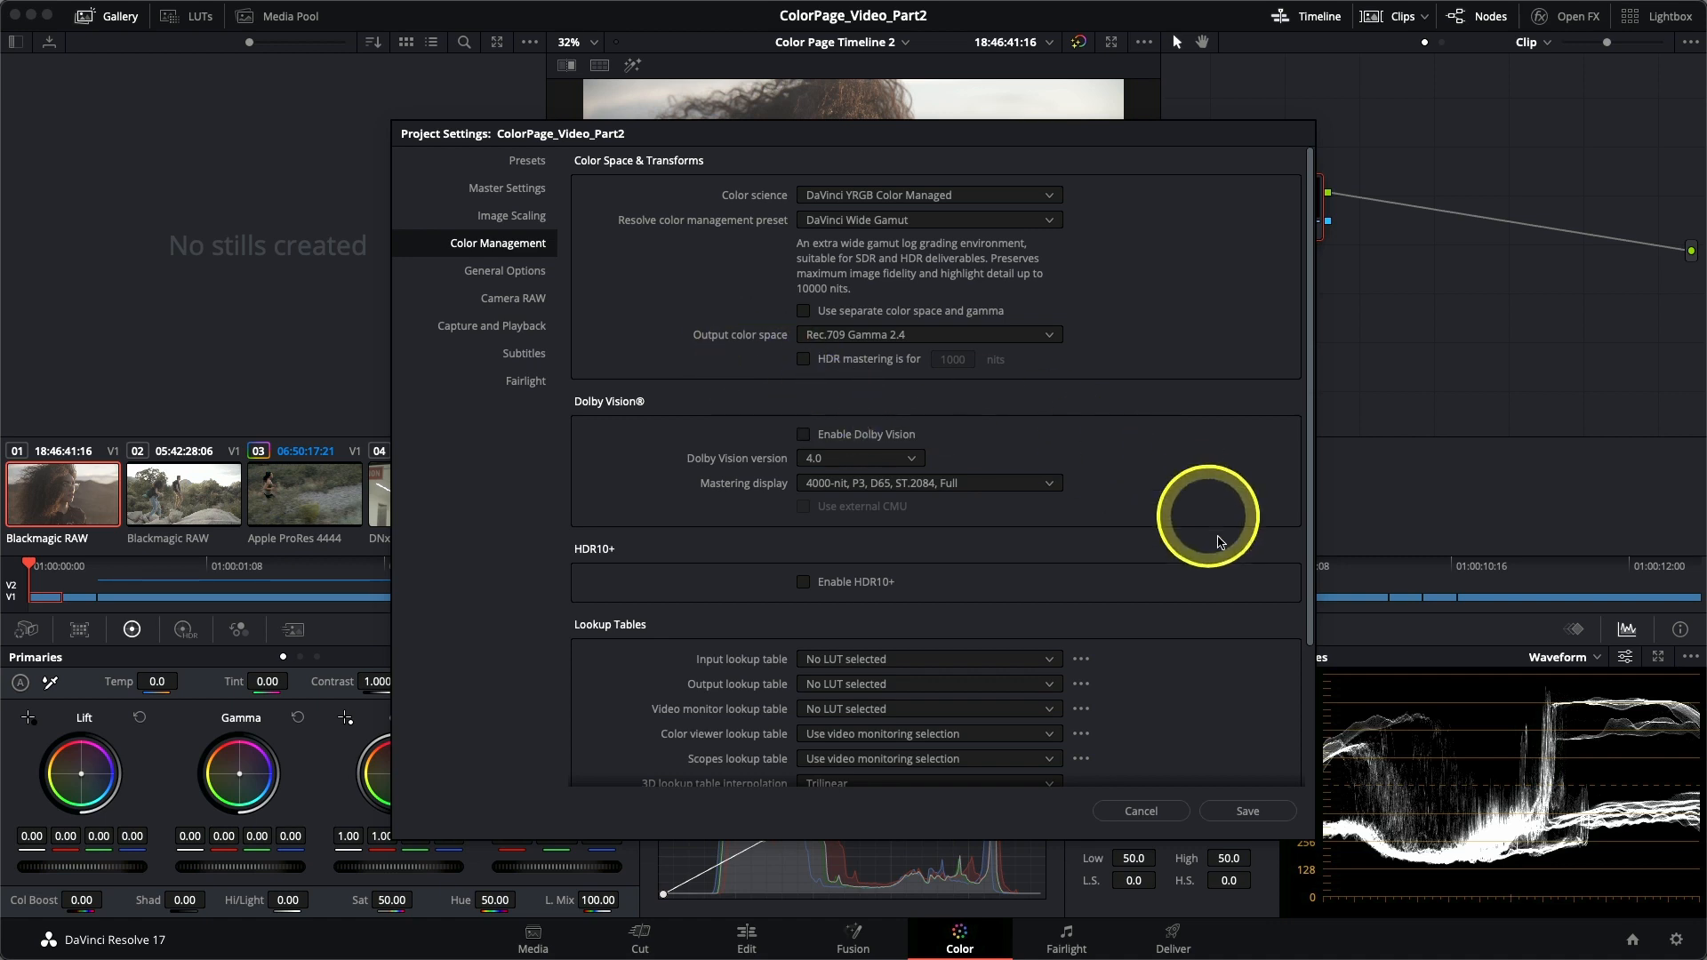
left_click_drag(1107, 129, 483, 89)
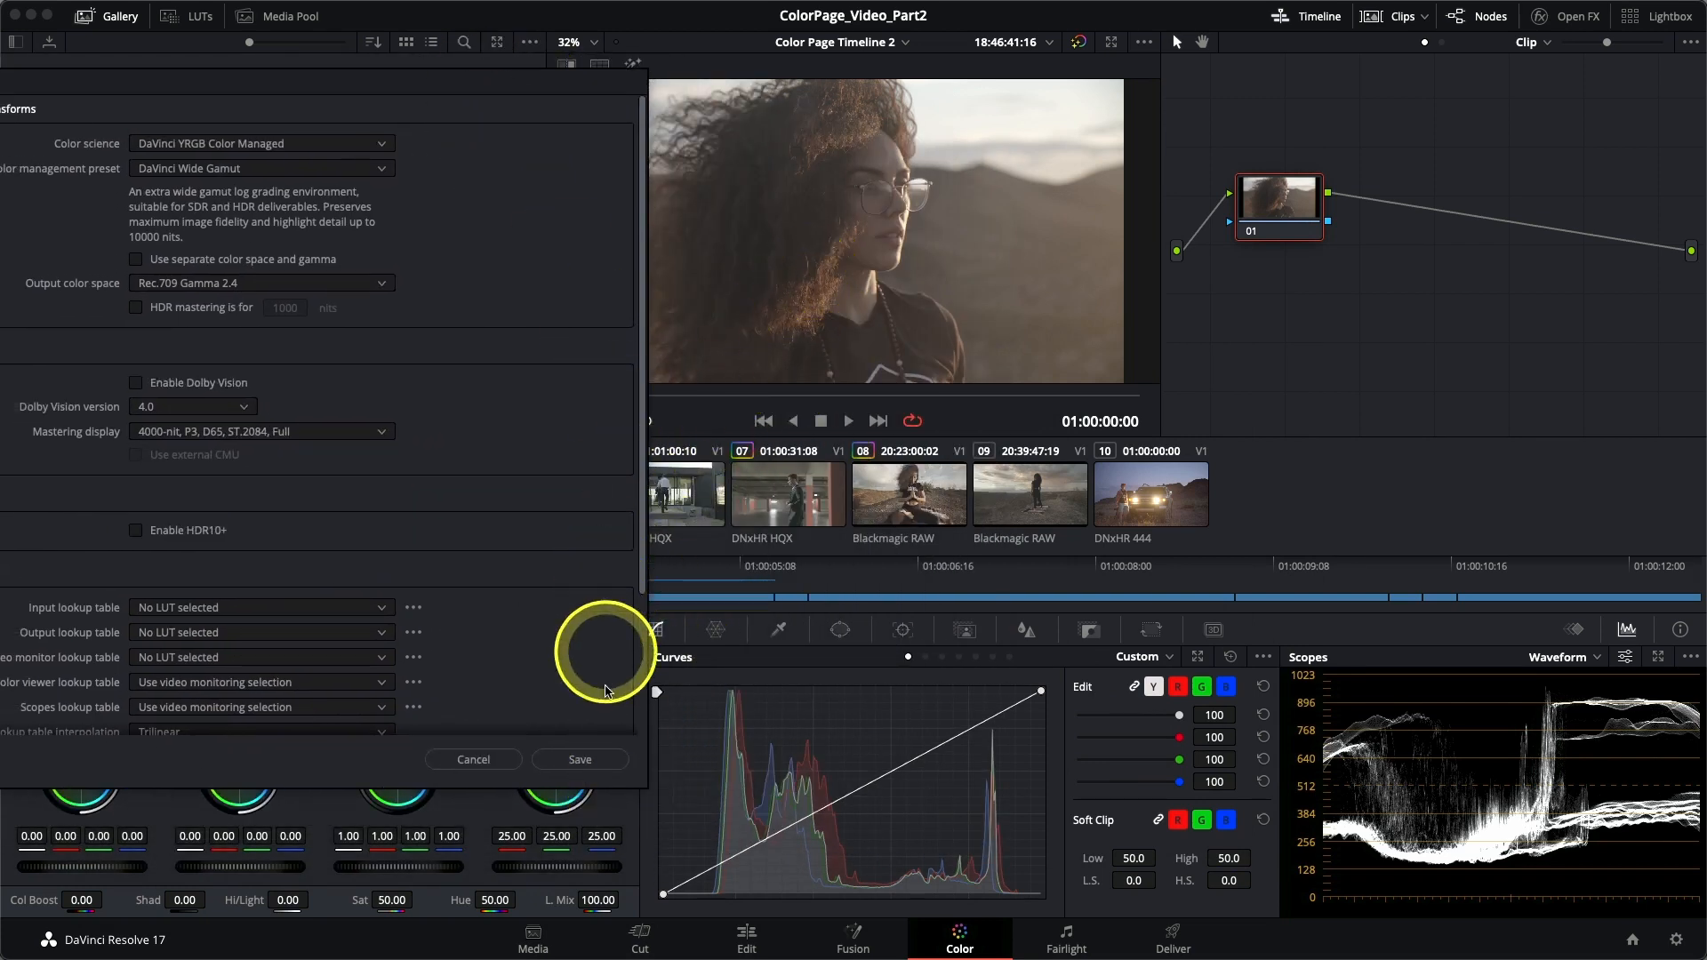
left_click(584, 765)
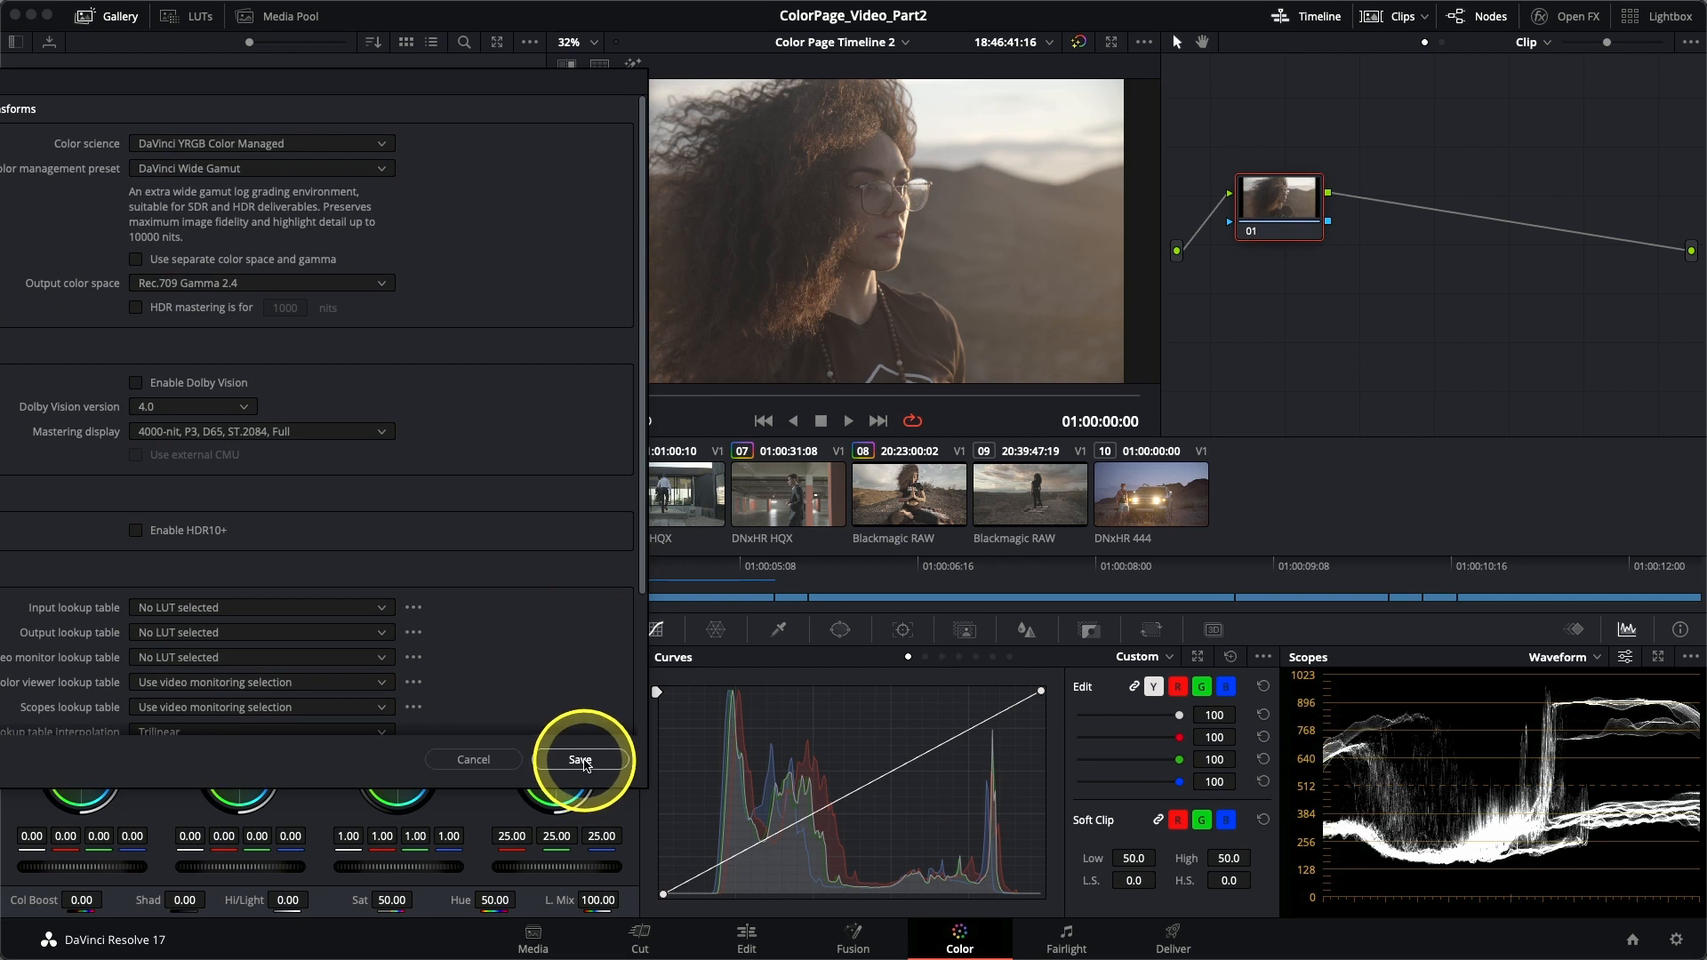
left_click(585, 762)
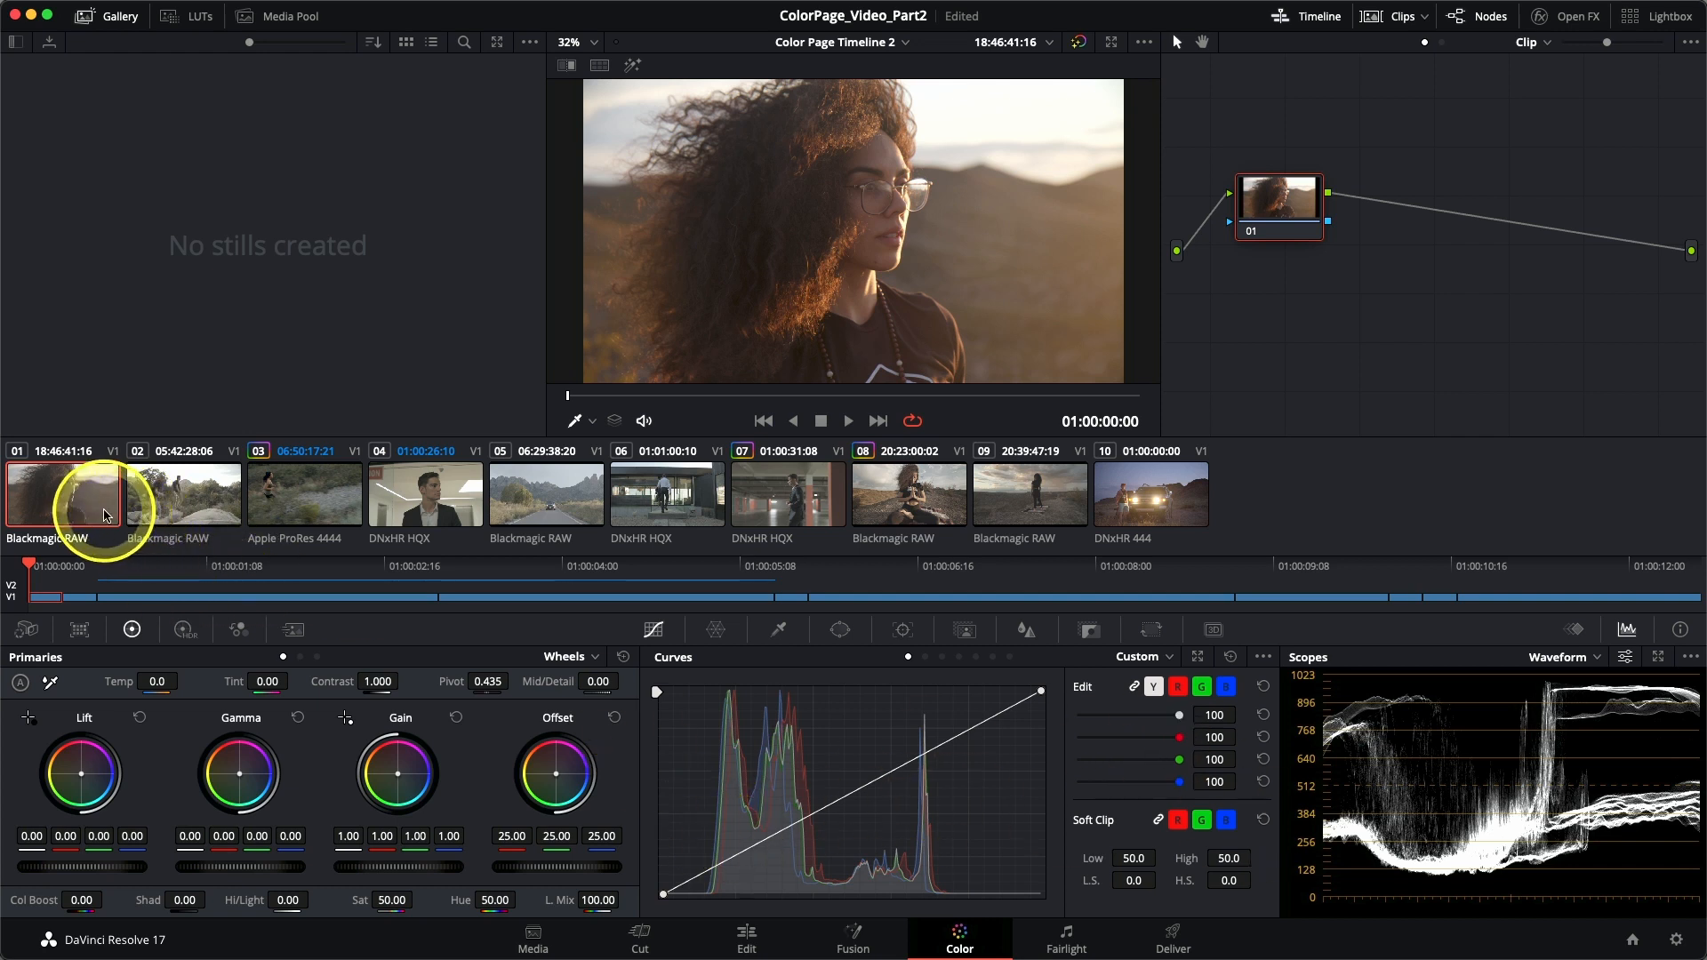
Step: Step forward through the timeline's clips and back to clip 01 to examine how each looks under color management
key("Down")
key("Down")
key("Down")
key("Down")
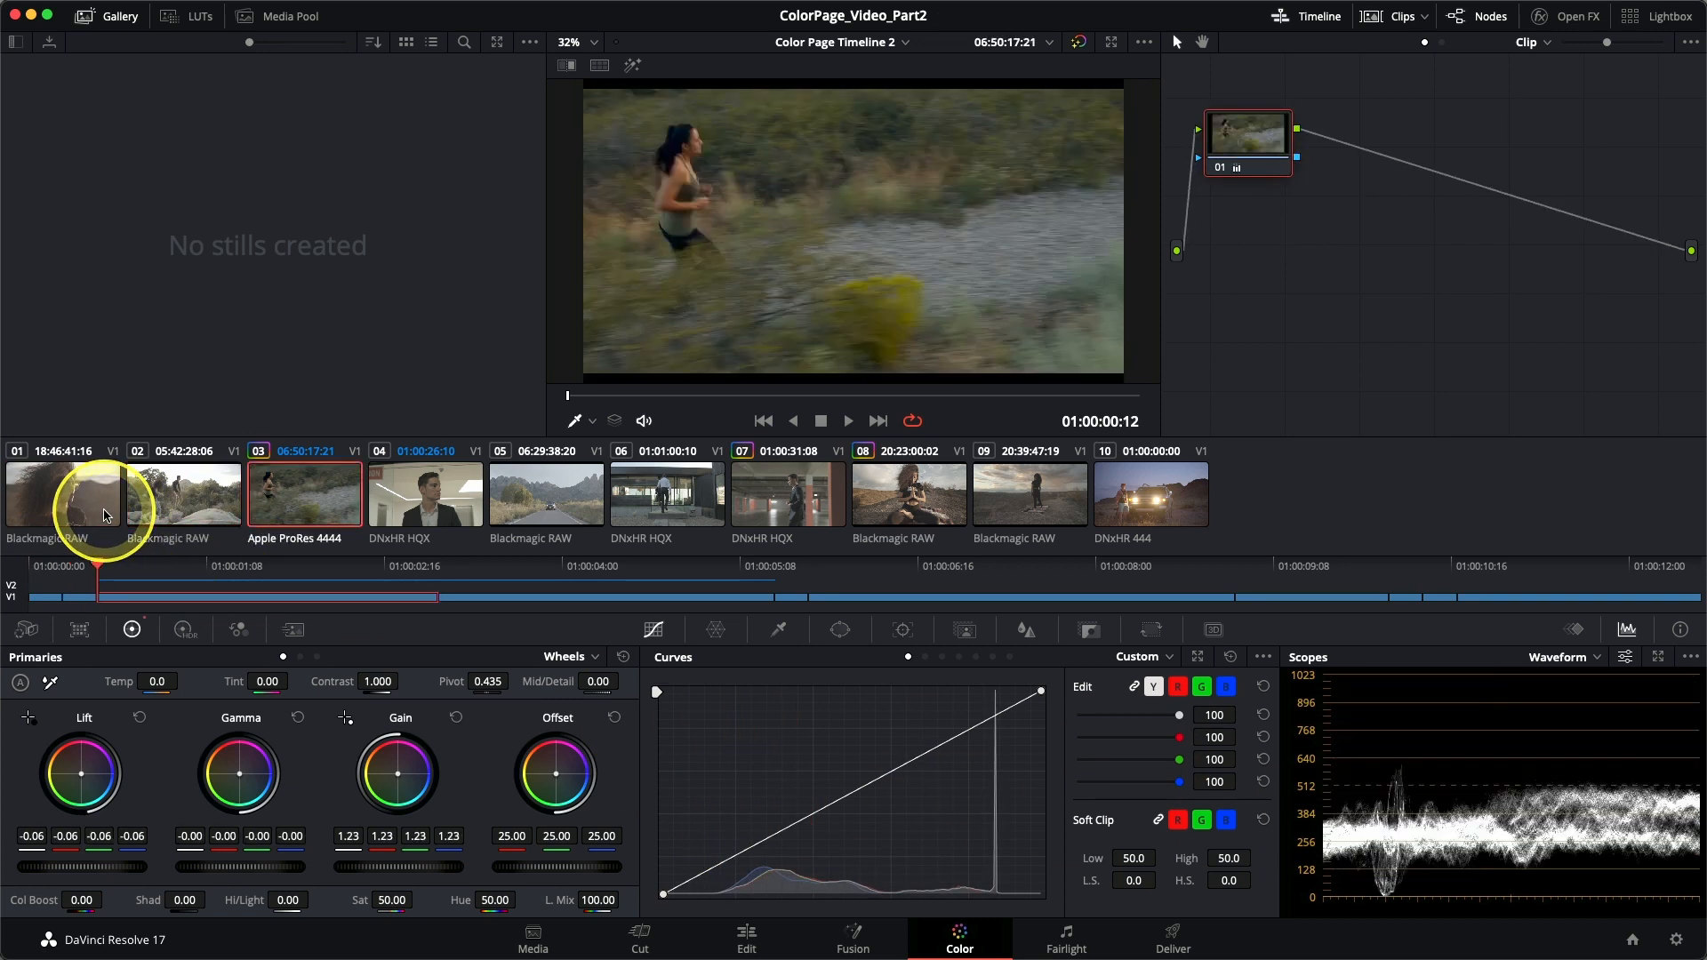
key("Down")
key("Down")
key("Down")
key("Down")
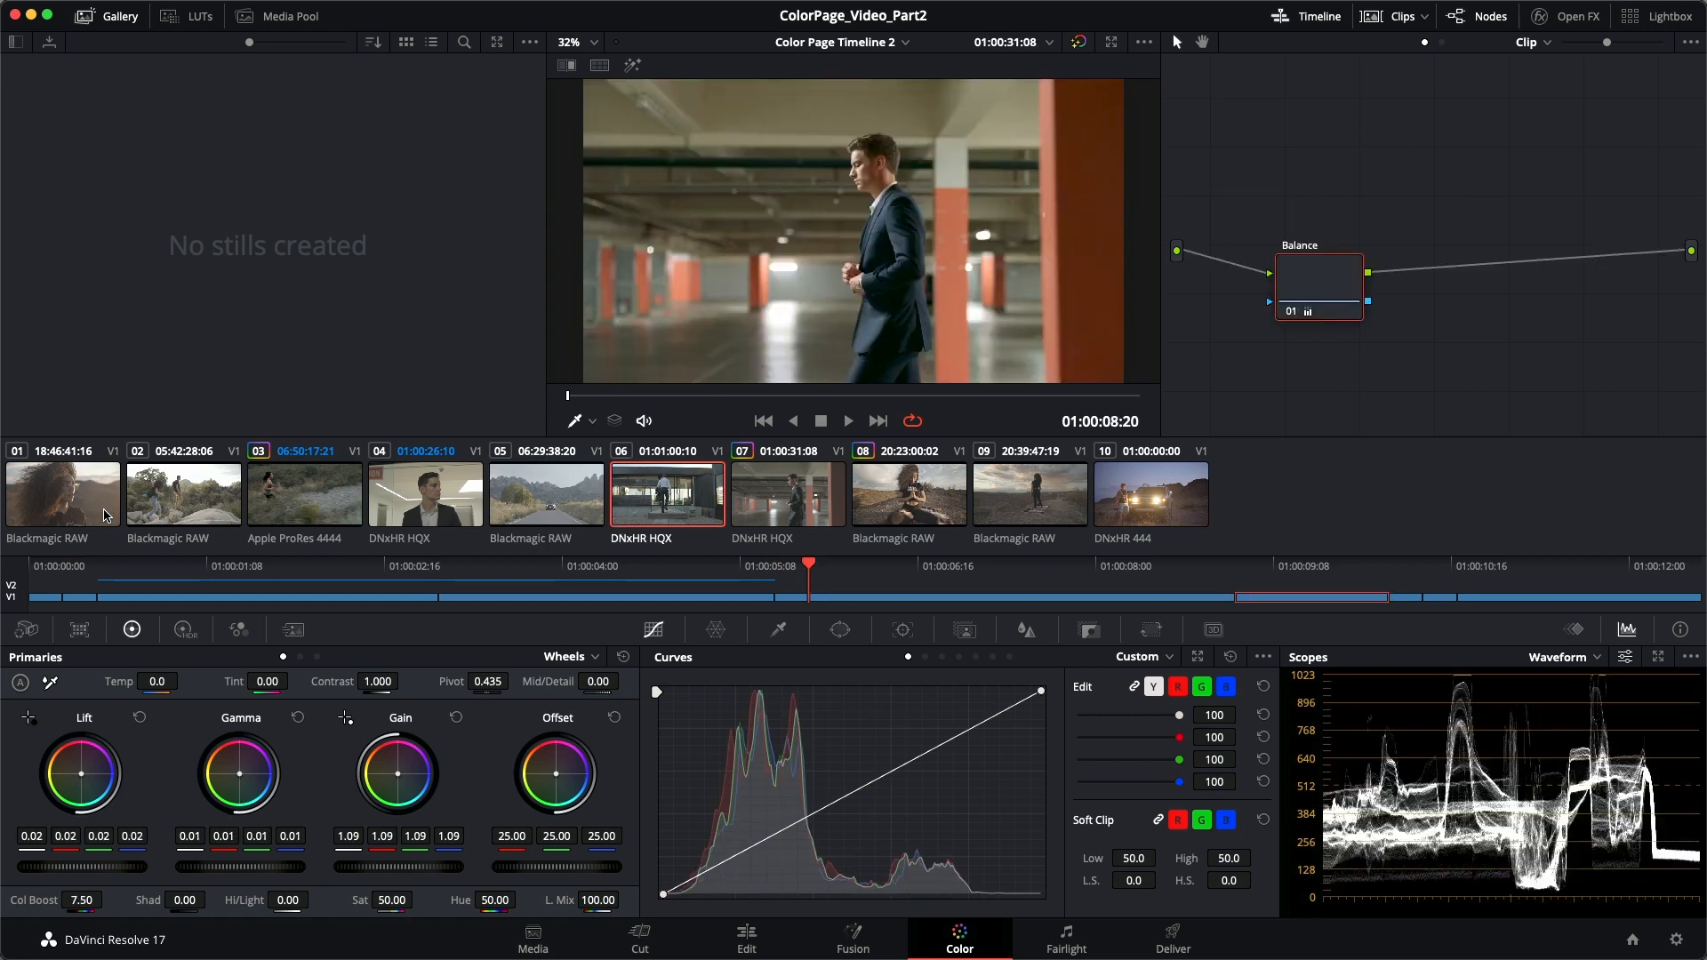
key("Up")
key("Up")
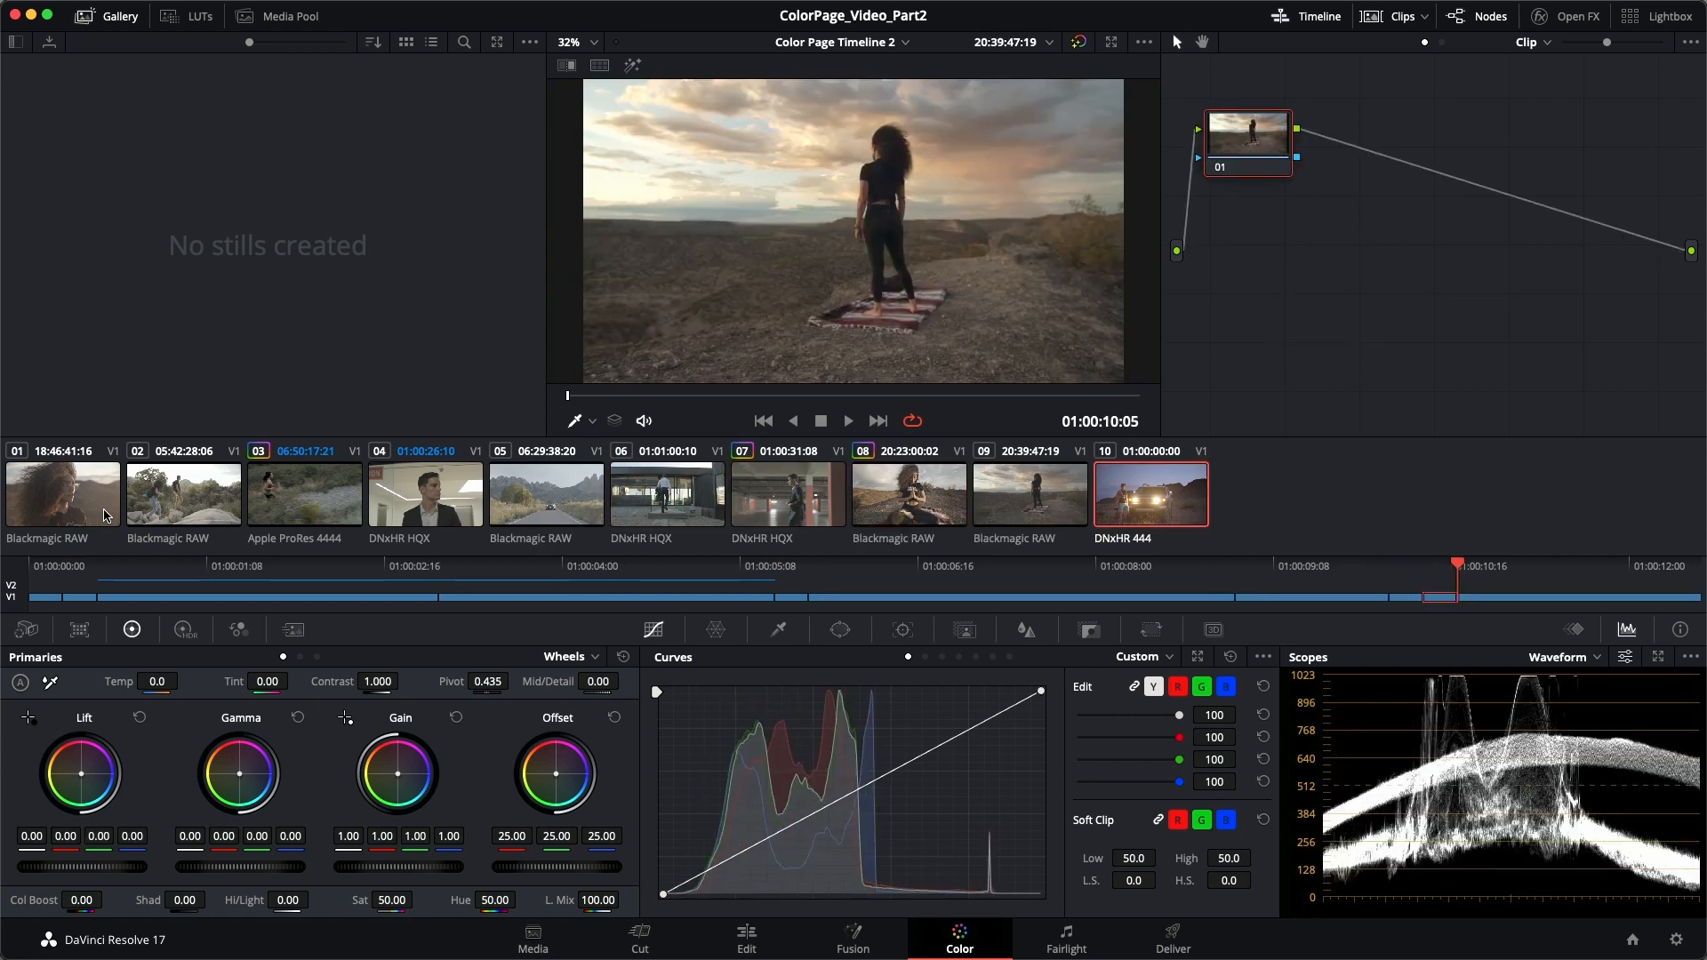
key("Up")
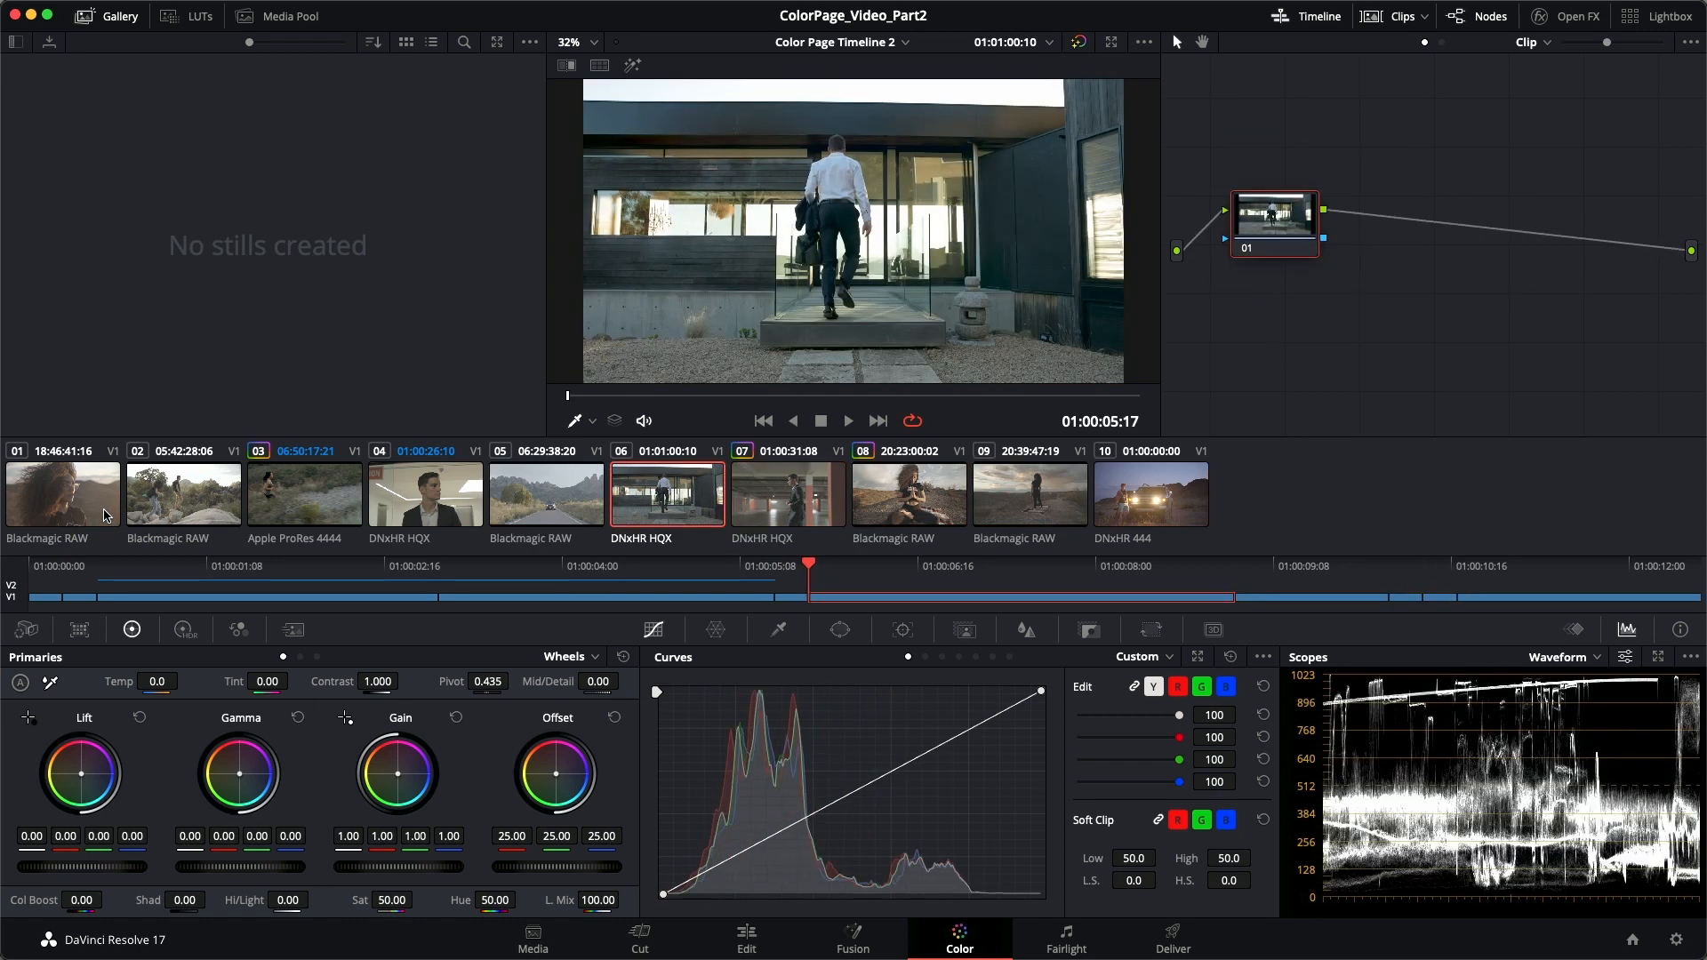
key("Up")
key("Up")
key("Up")
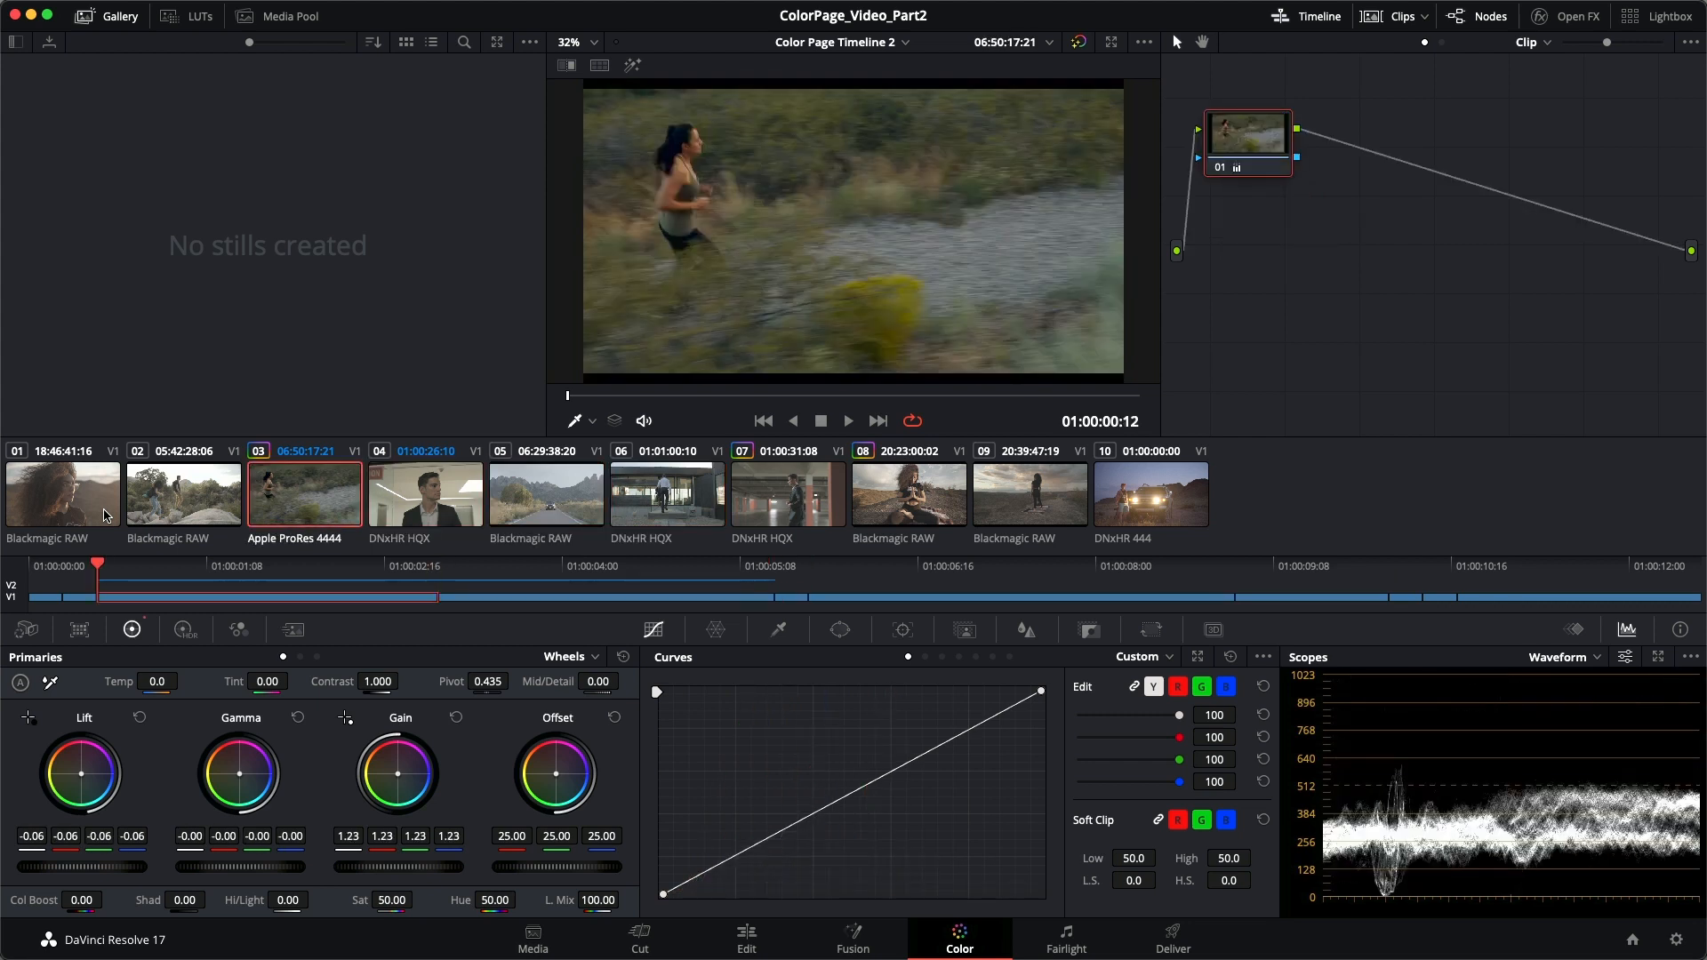
key("Up")
key("Up")
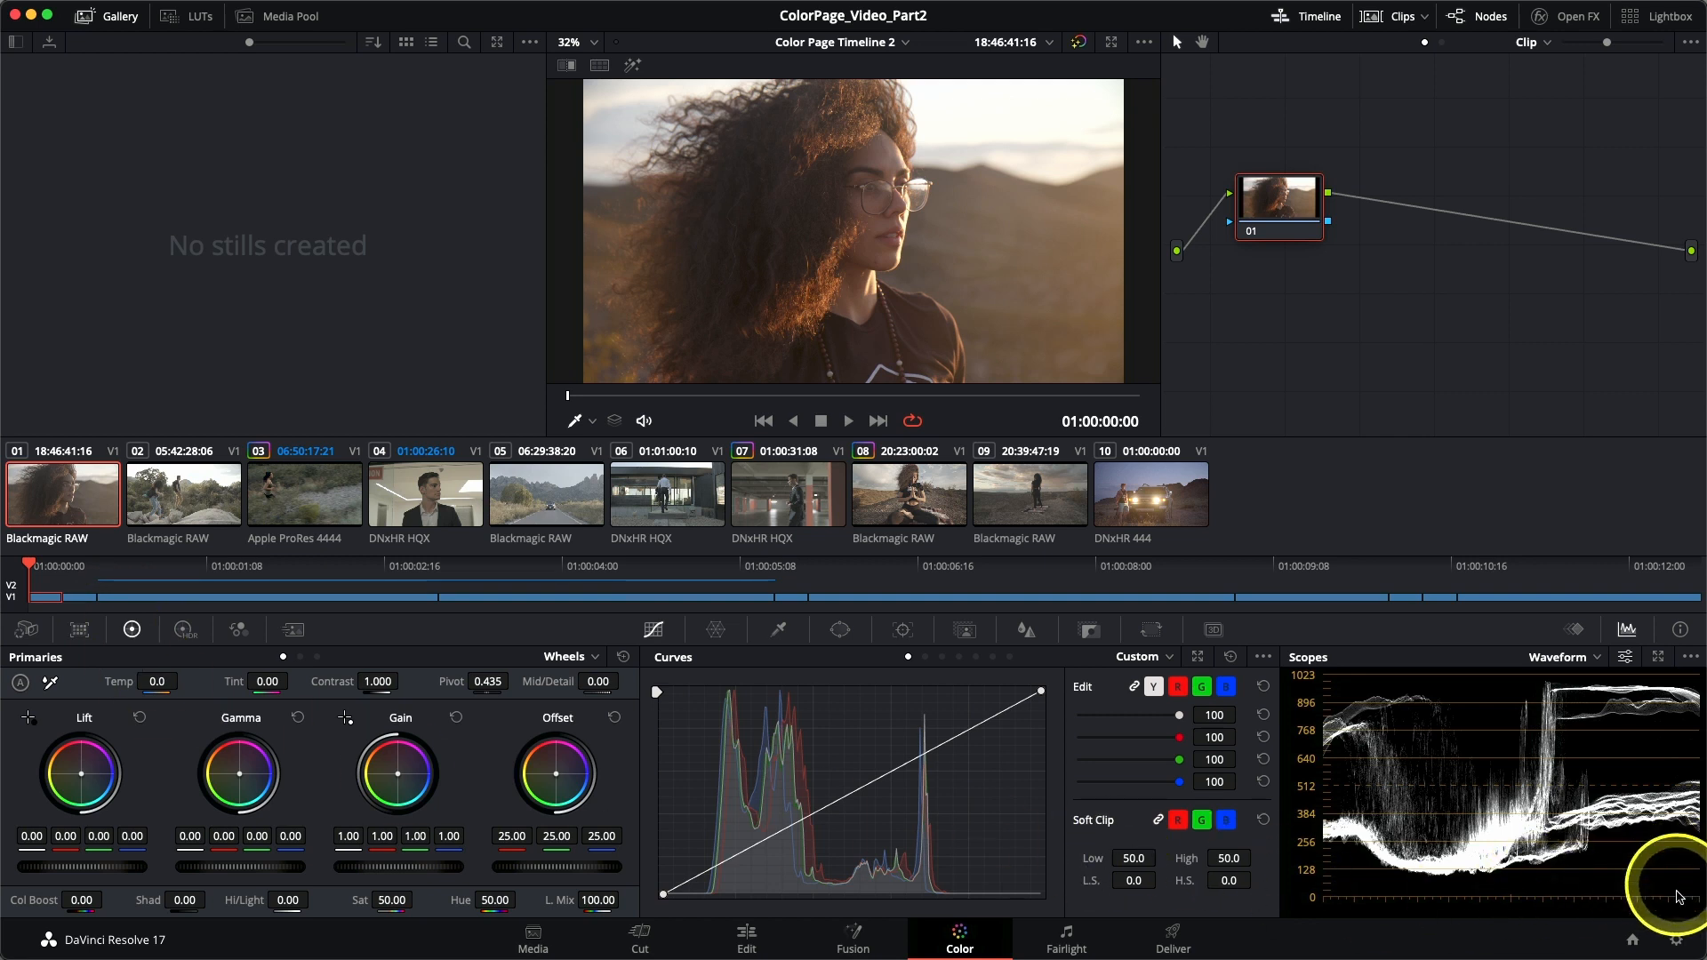
Step: Review the available RAW profiles in the project's Camera RAW settings and close the settings without saving
left_click(1676, 940)
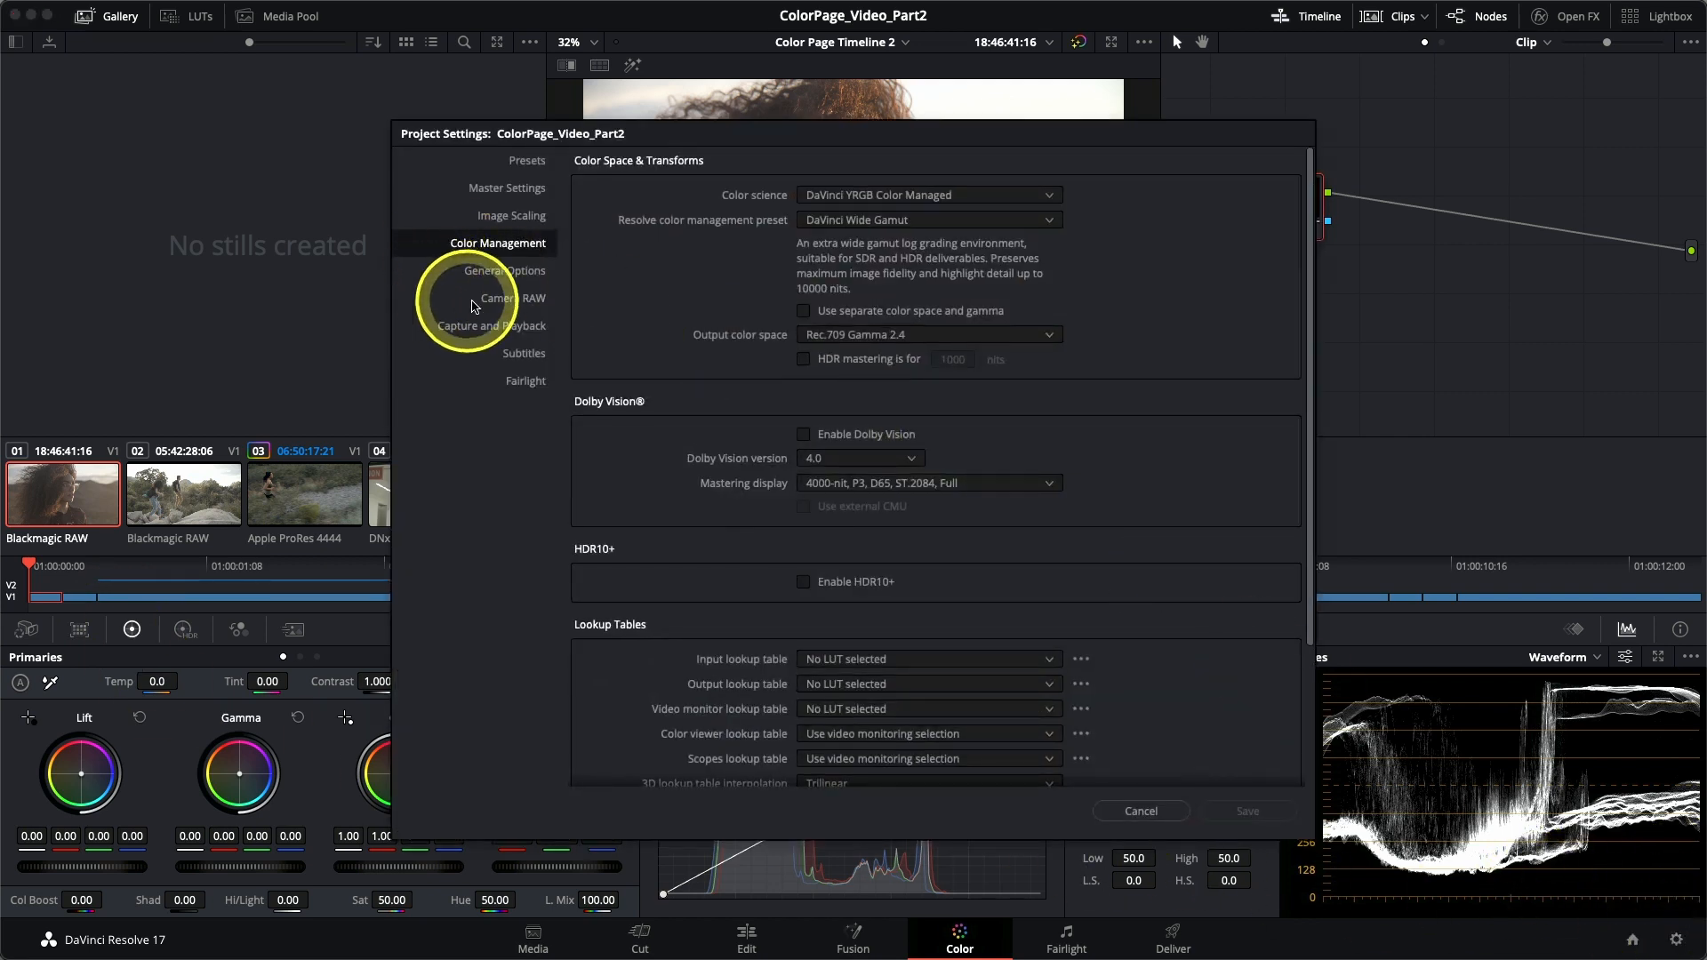
left_click(505, 302)
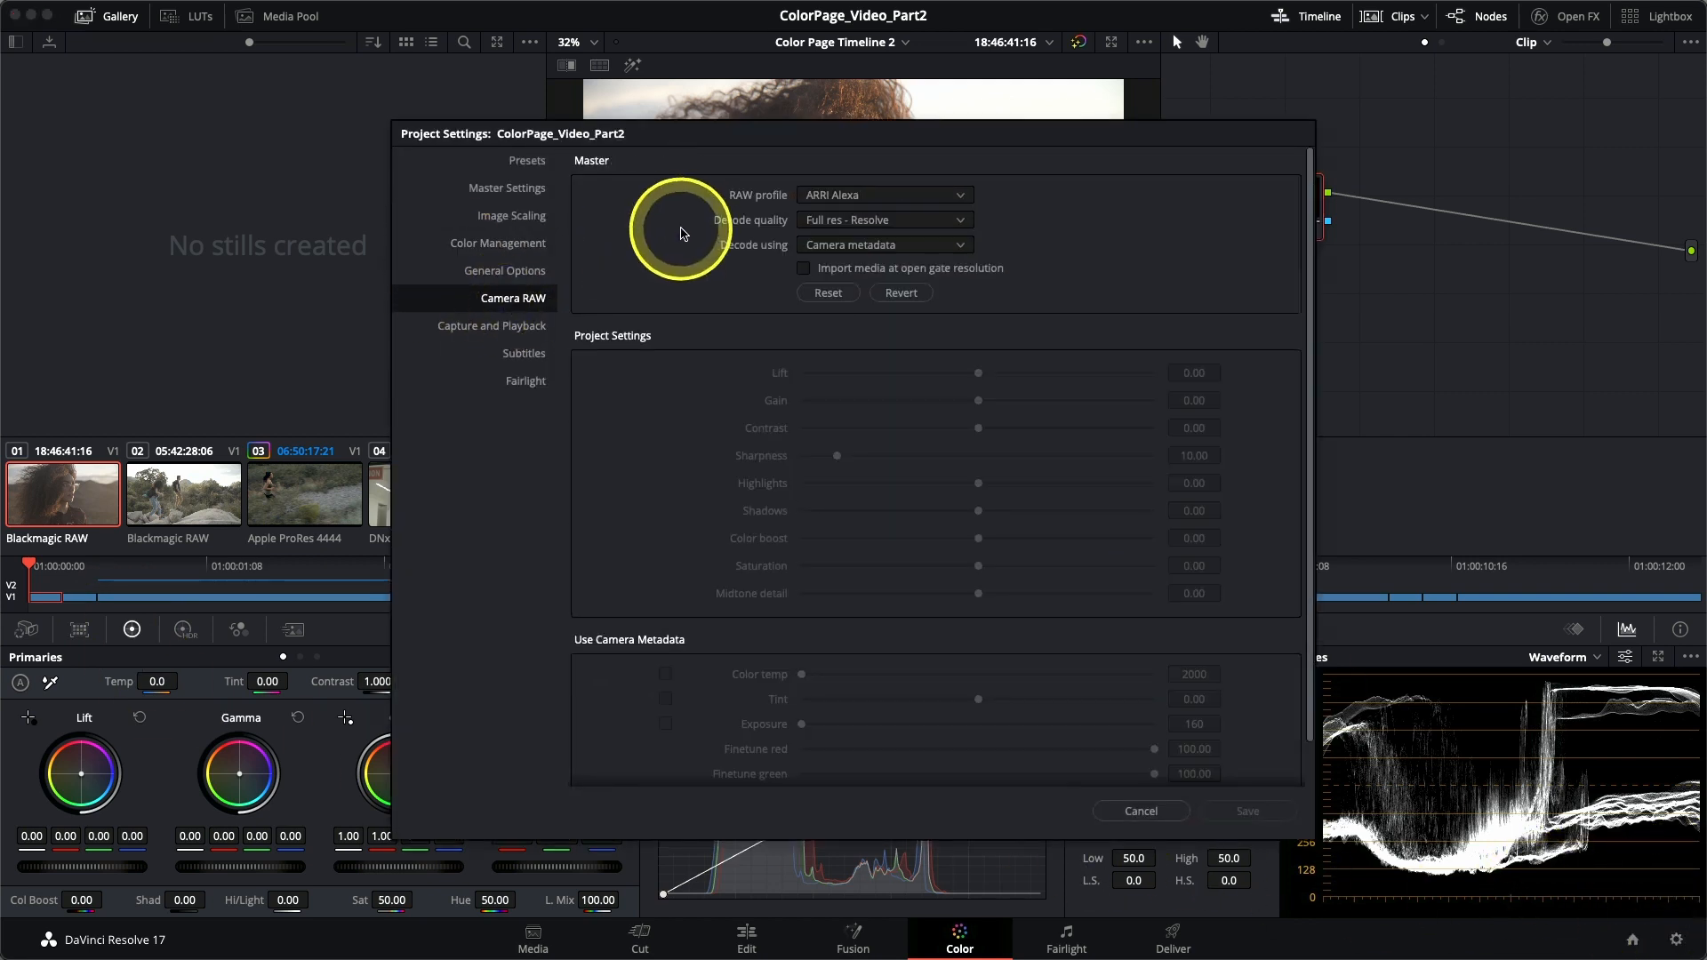
left_click(831, 195)
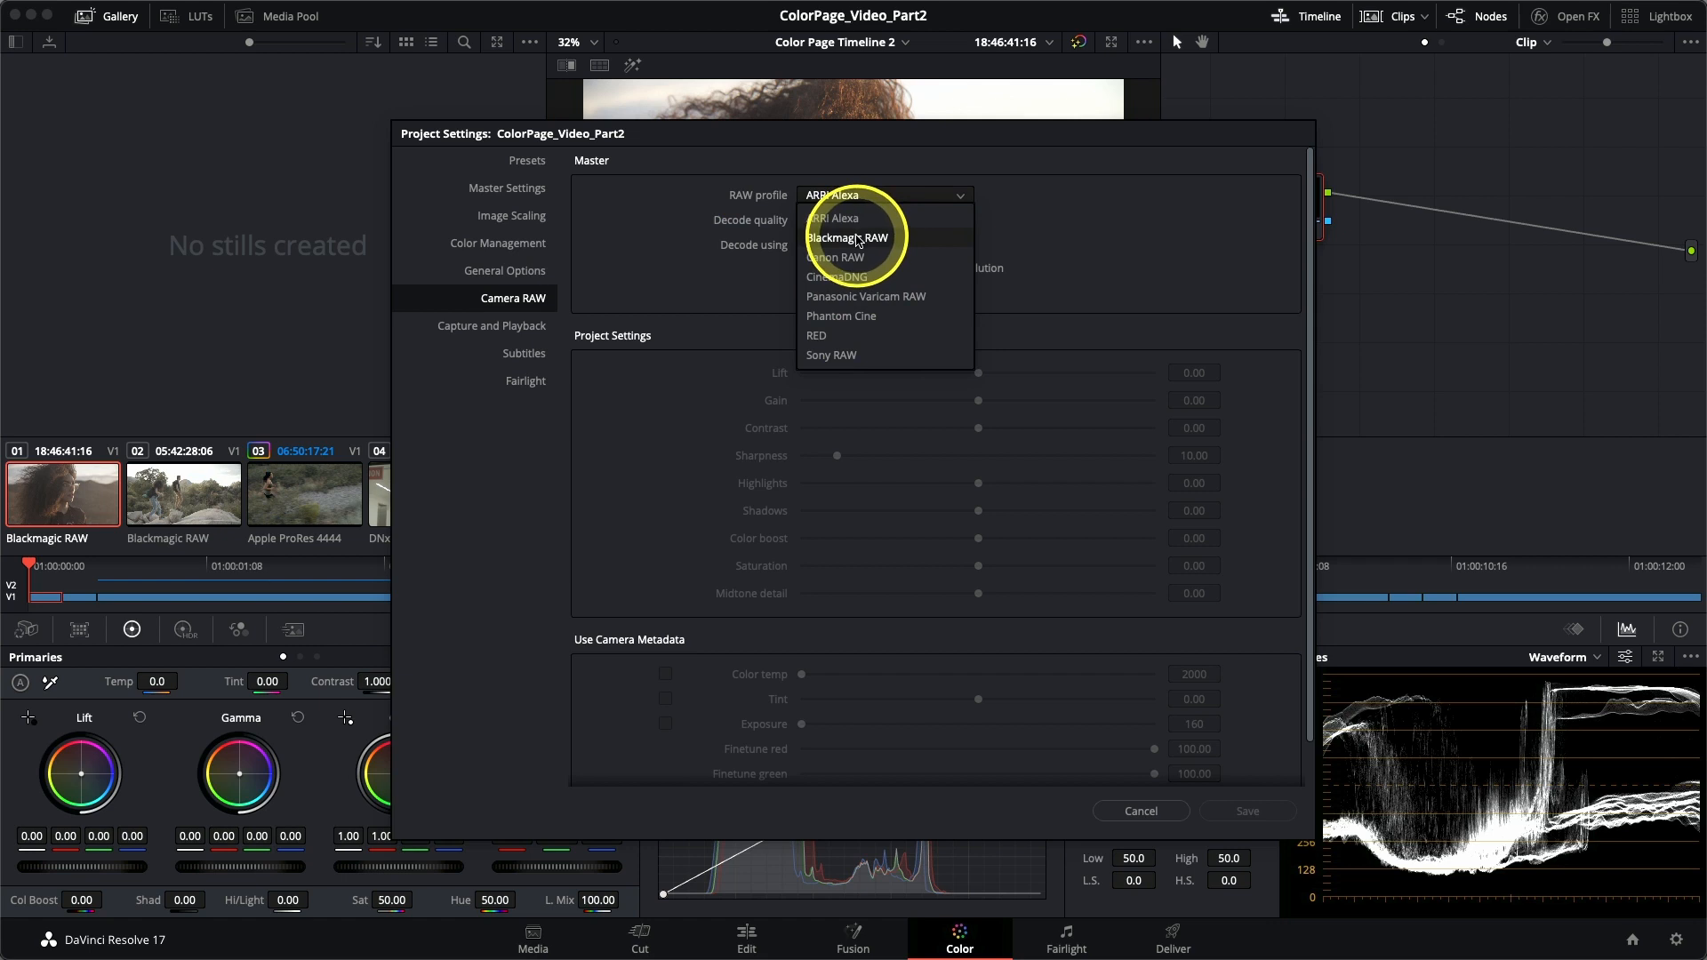
left_click(1141, 811)
left_click(1141, 810)
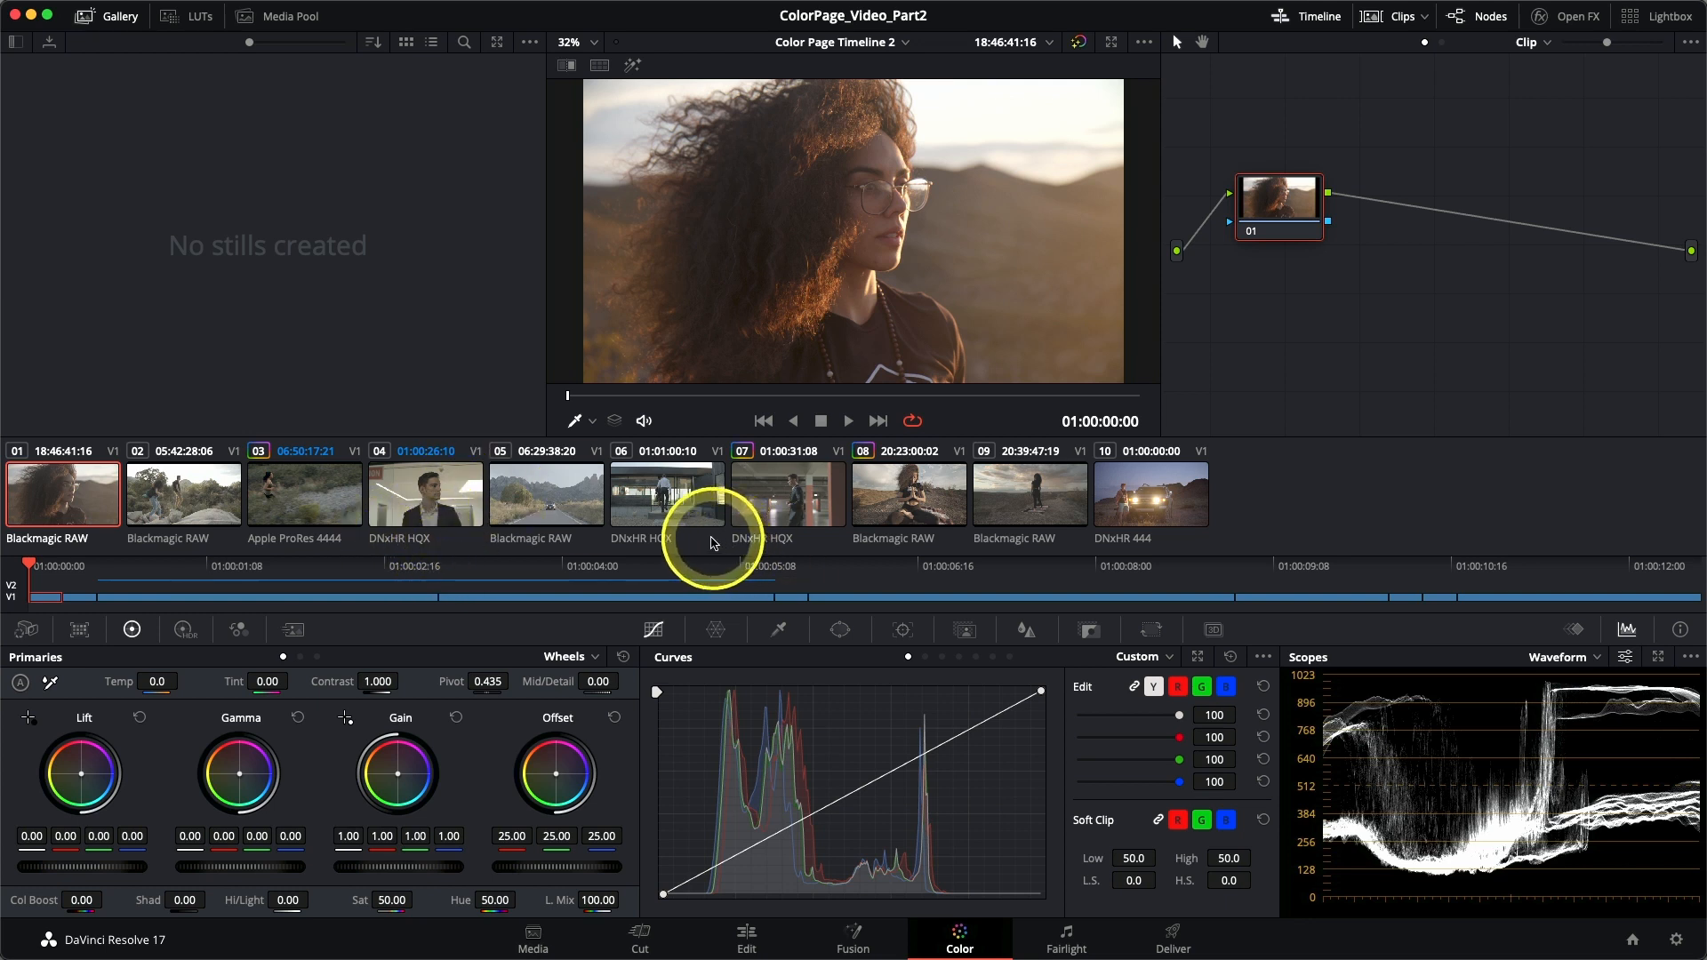
Step: Examine the input color space options for clip 07, leave them as they are, and show that clip in the viewer
right_click(787, 496)
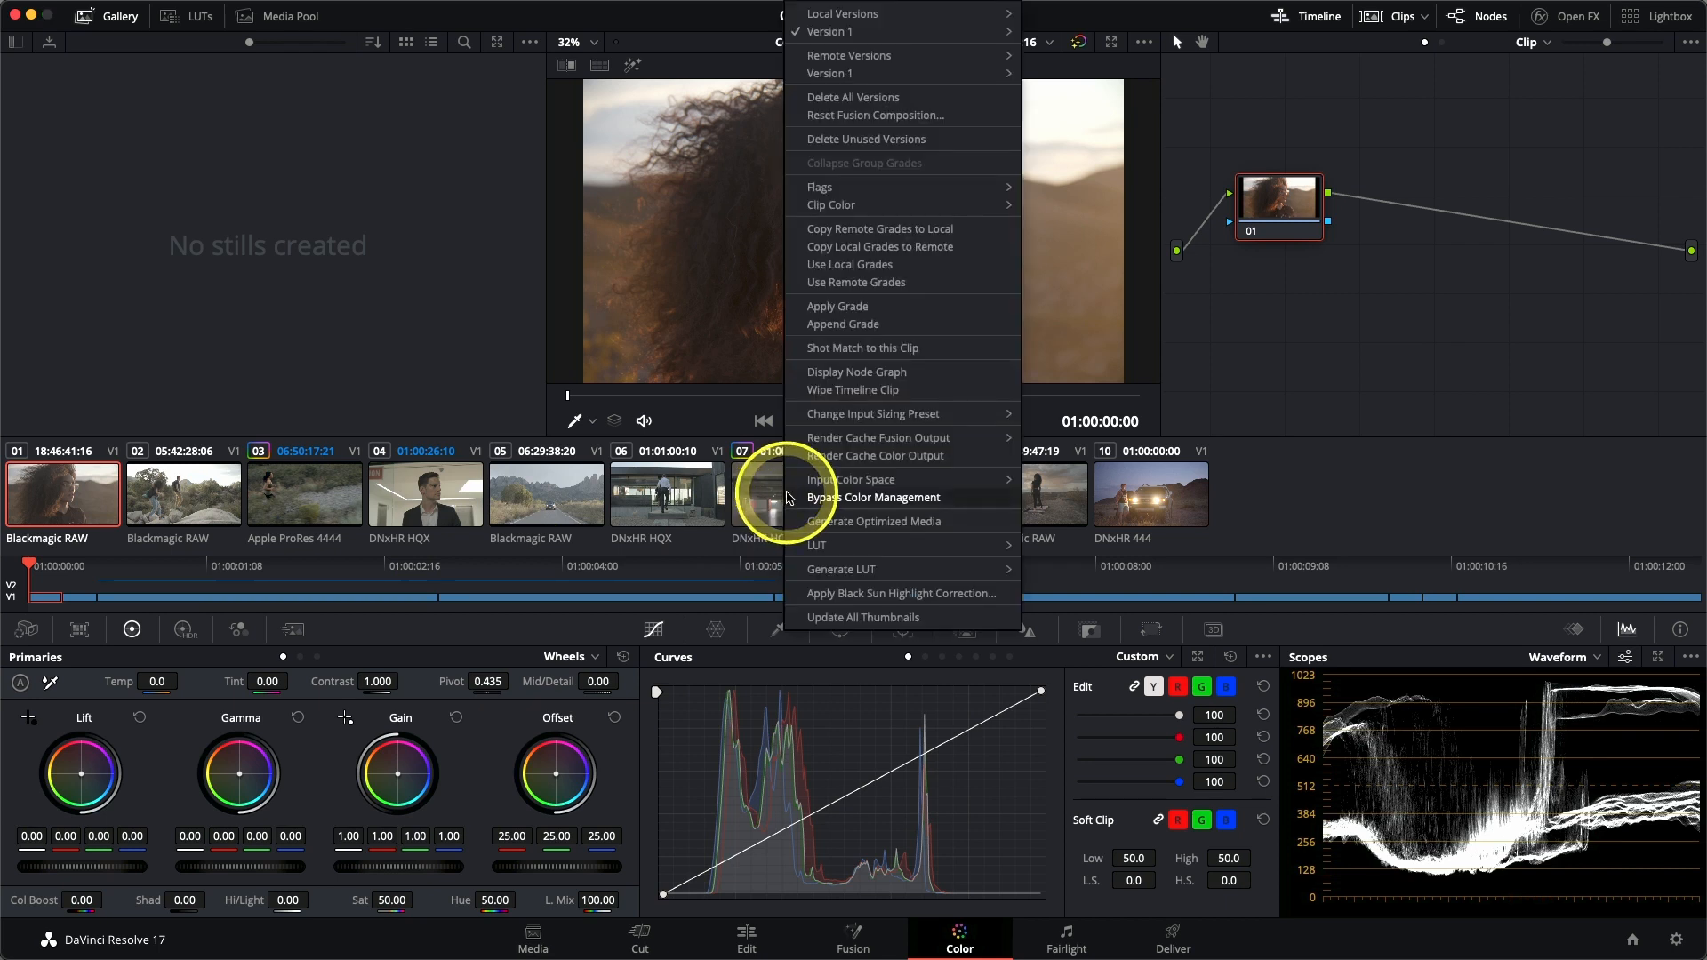
mouse_move(802, 482)
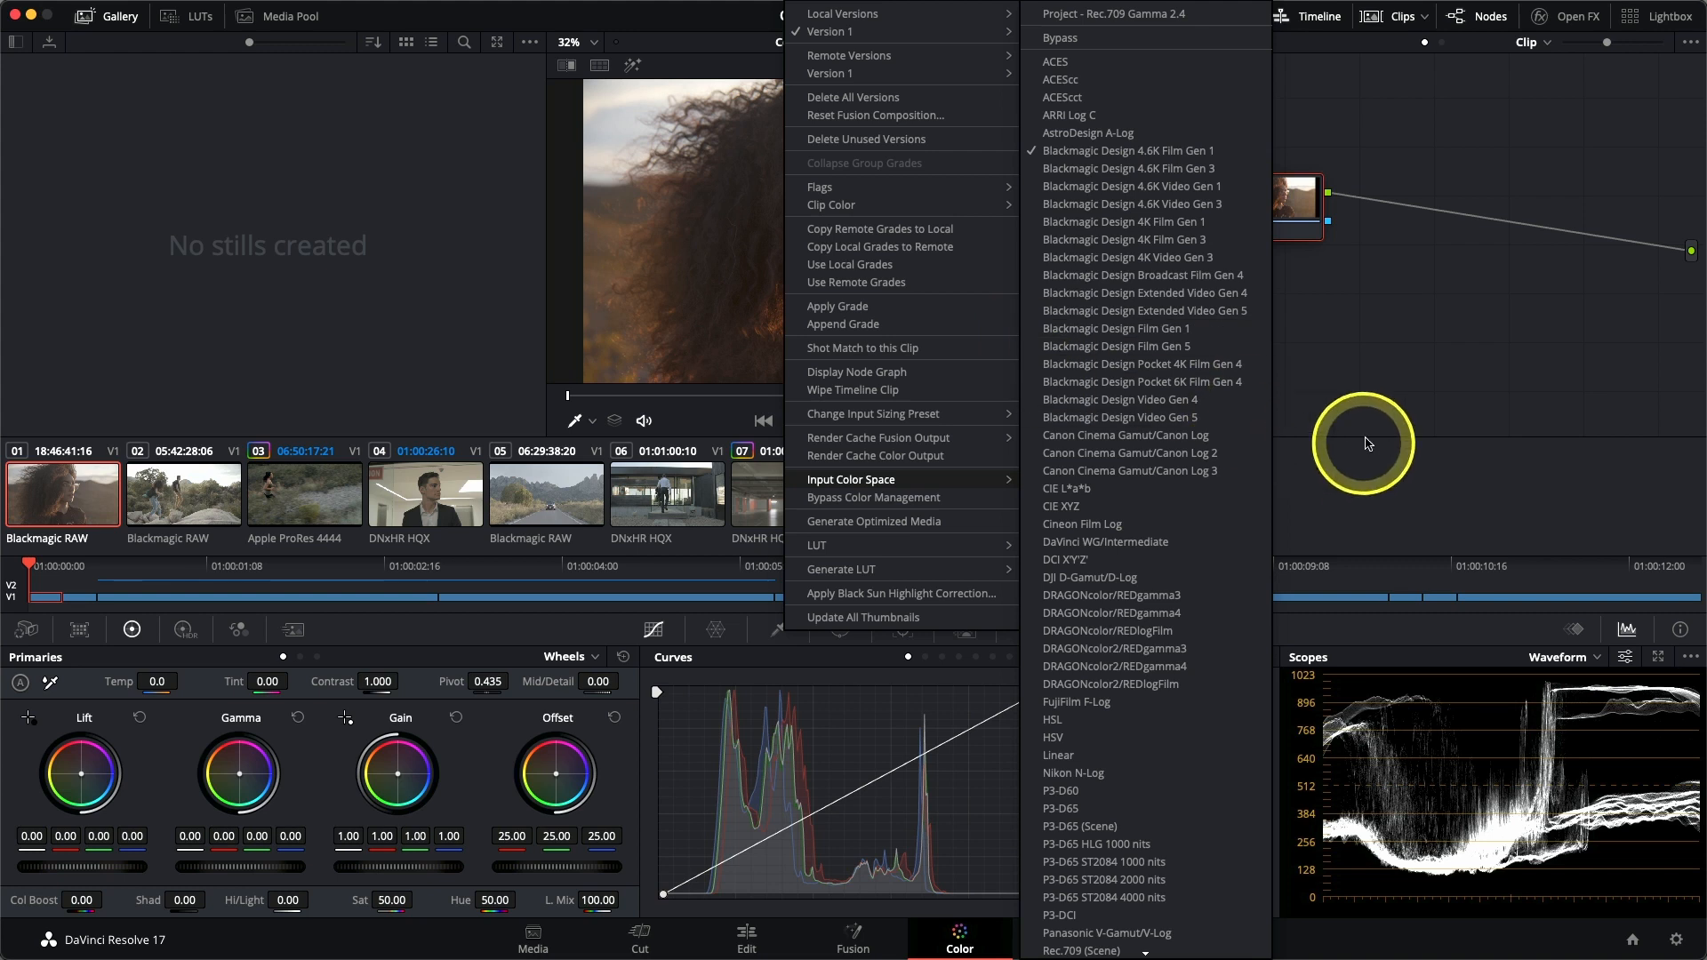
left_click(1363, 463)
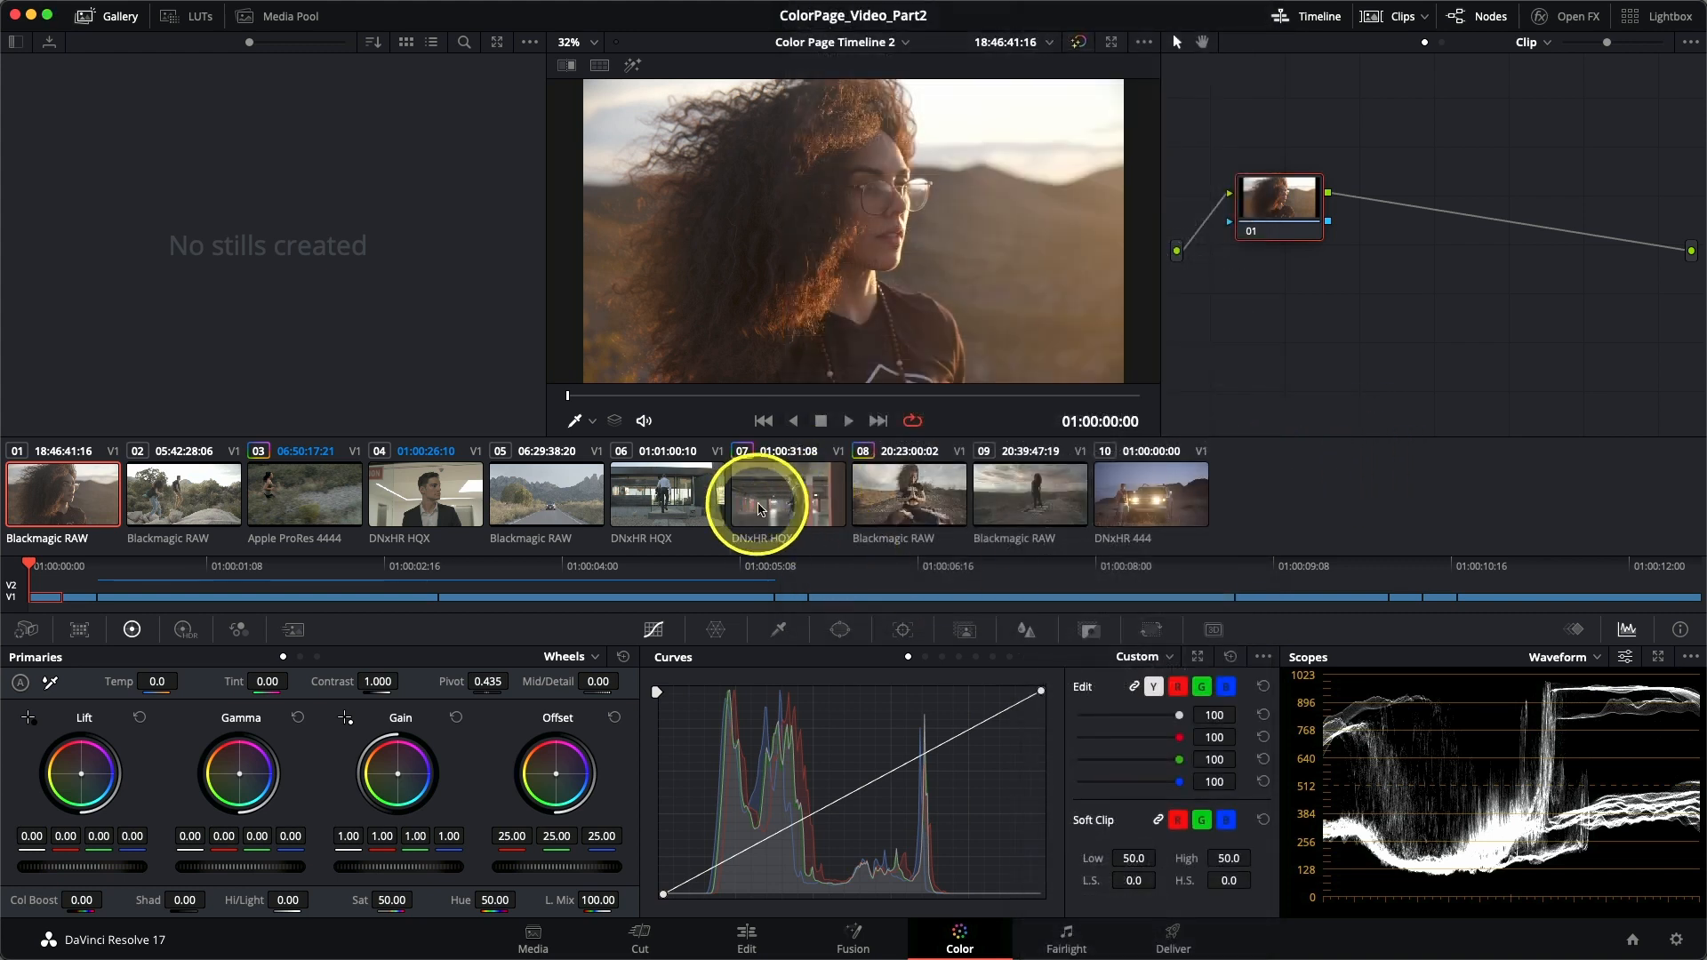
left_click(782, 476)
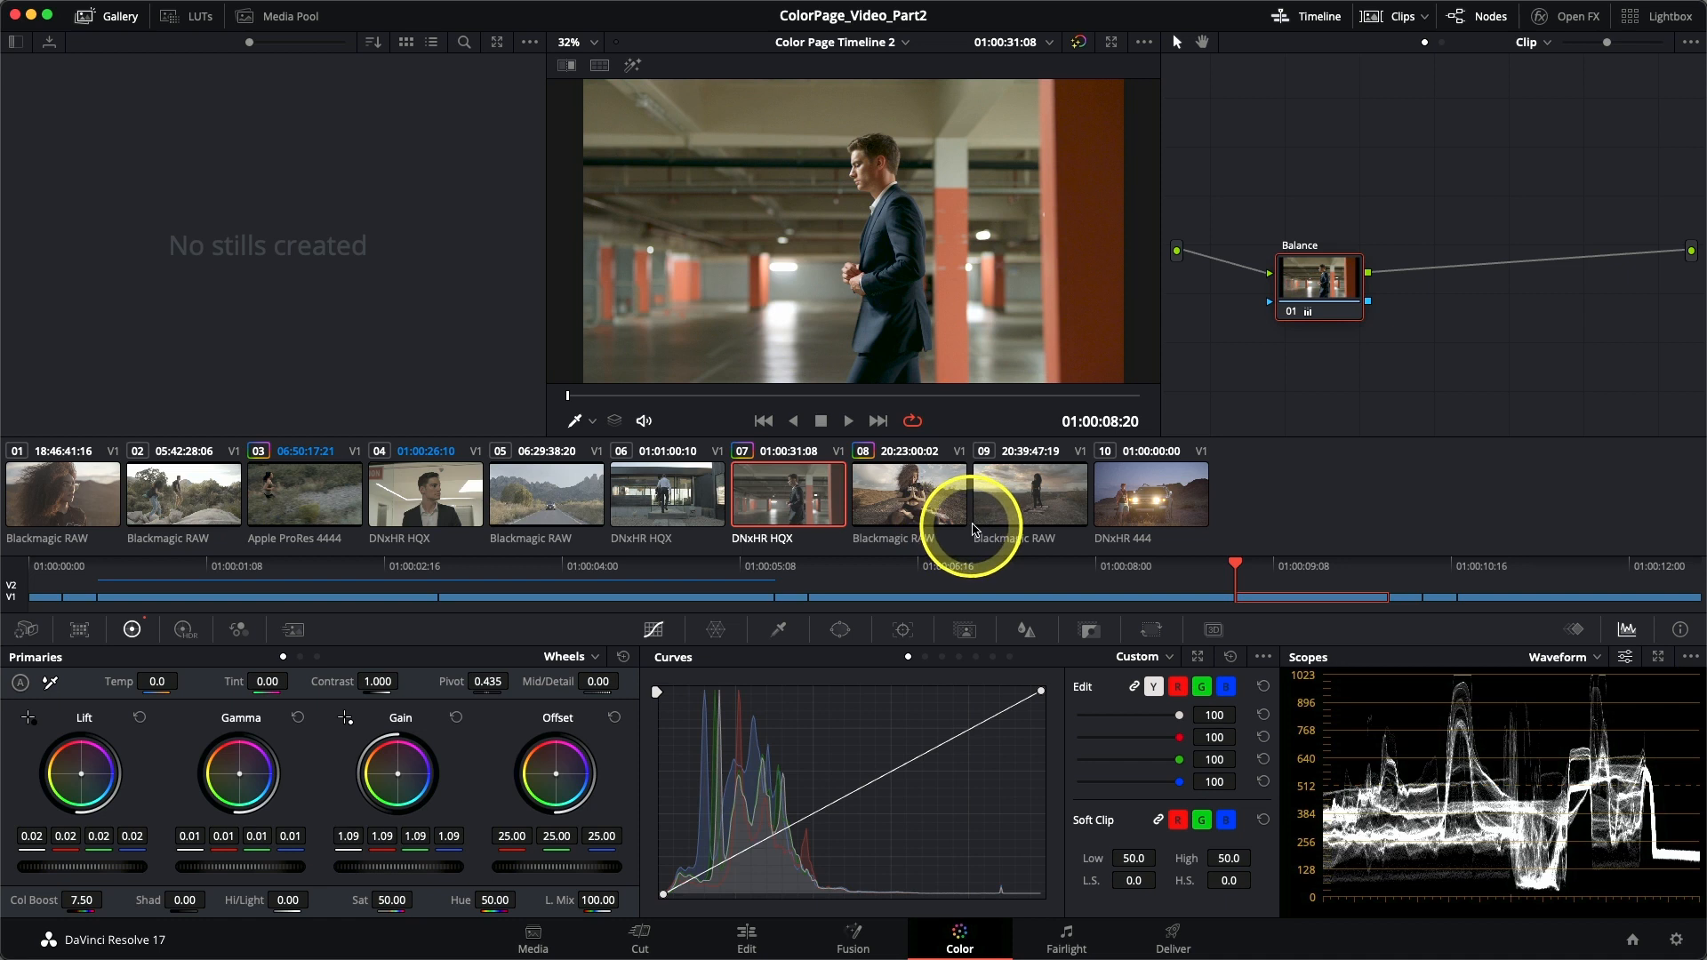
Step: Bypass color management for clip 10, the dusk shot of the car with its headlights on
left_click(1135, 504)
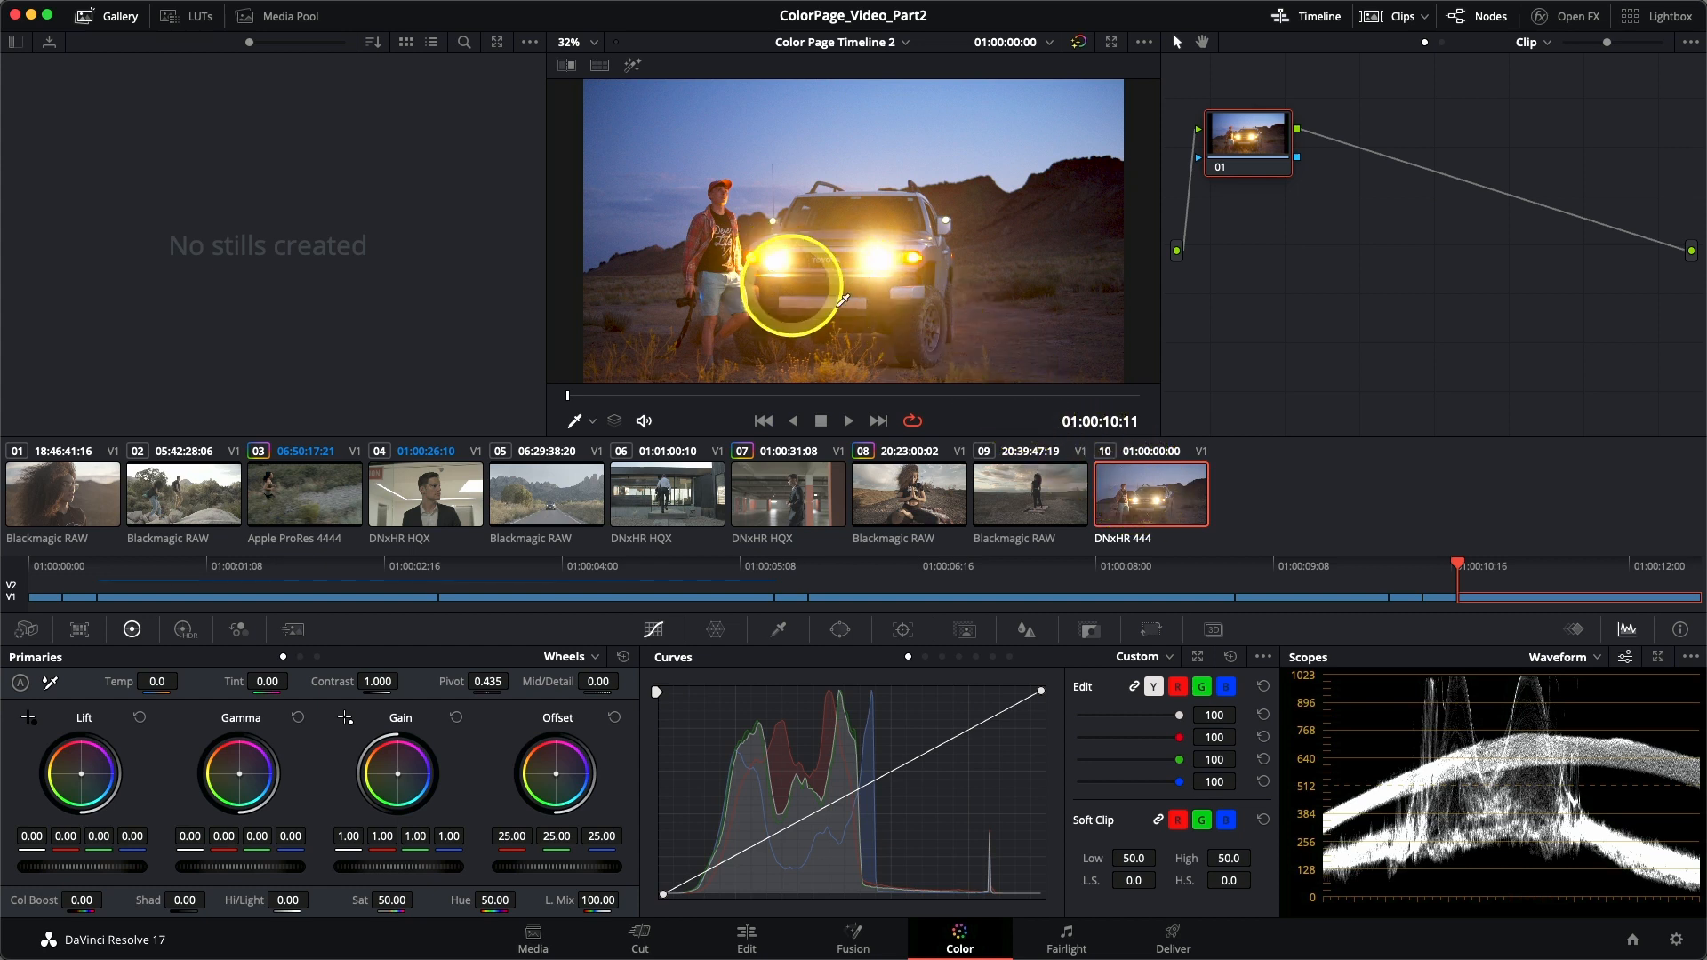
right_click(1138, 493)
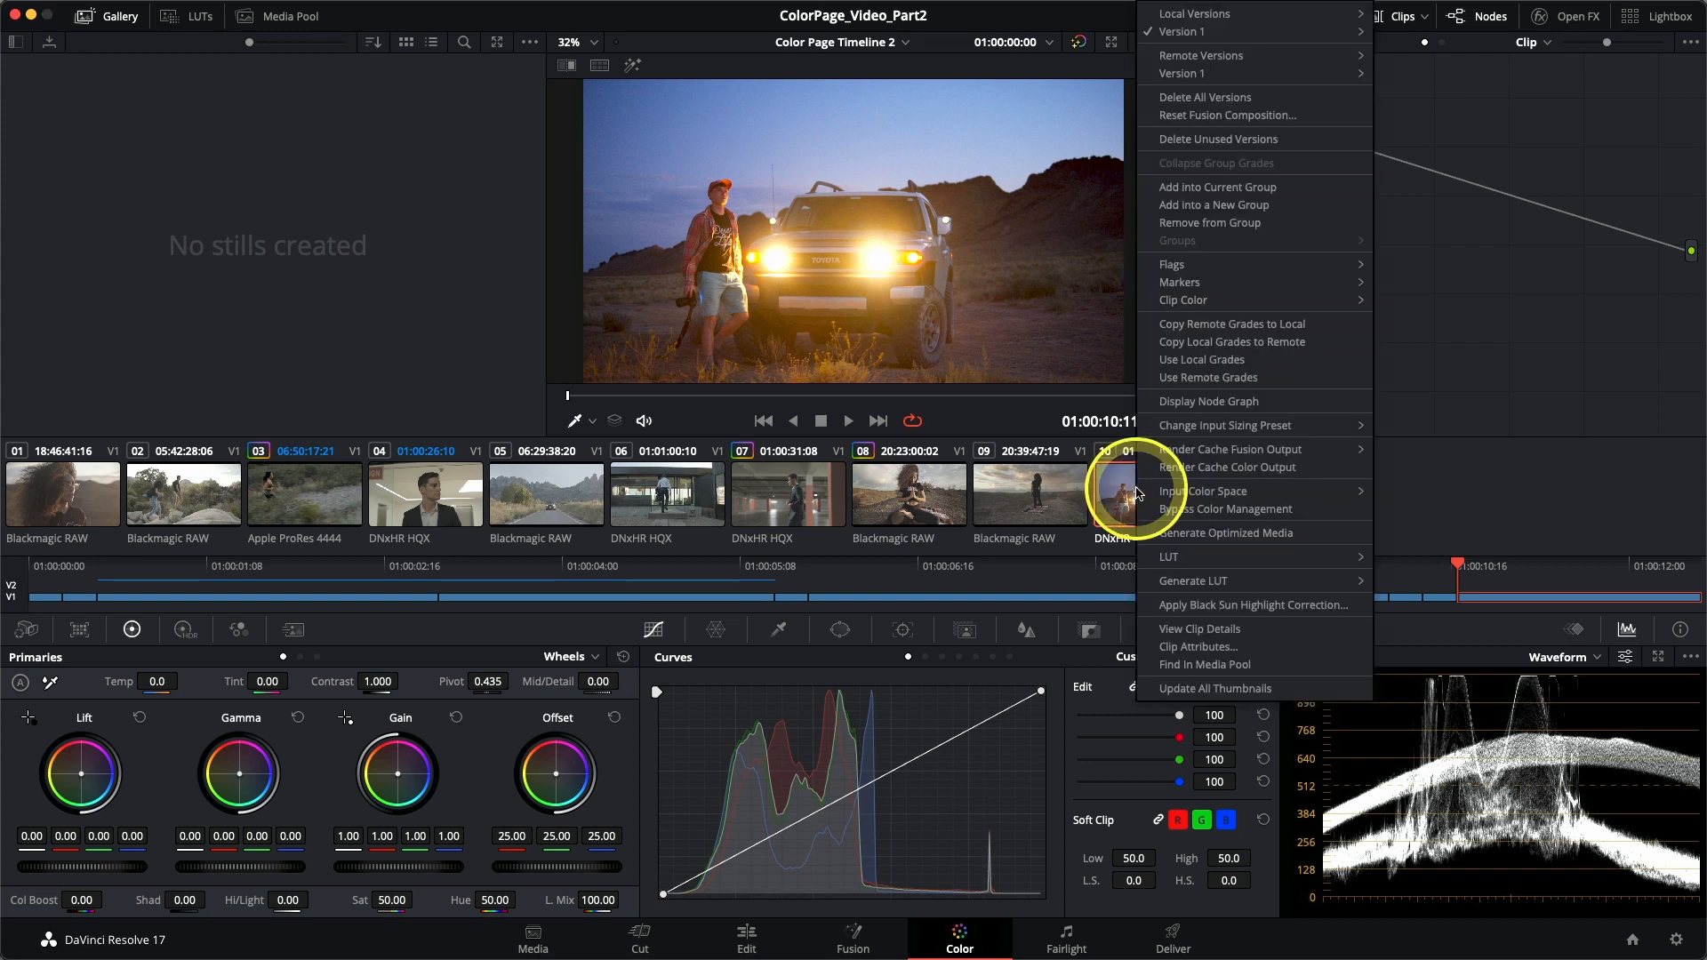
left_click(1189, 509)
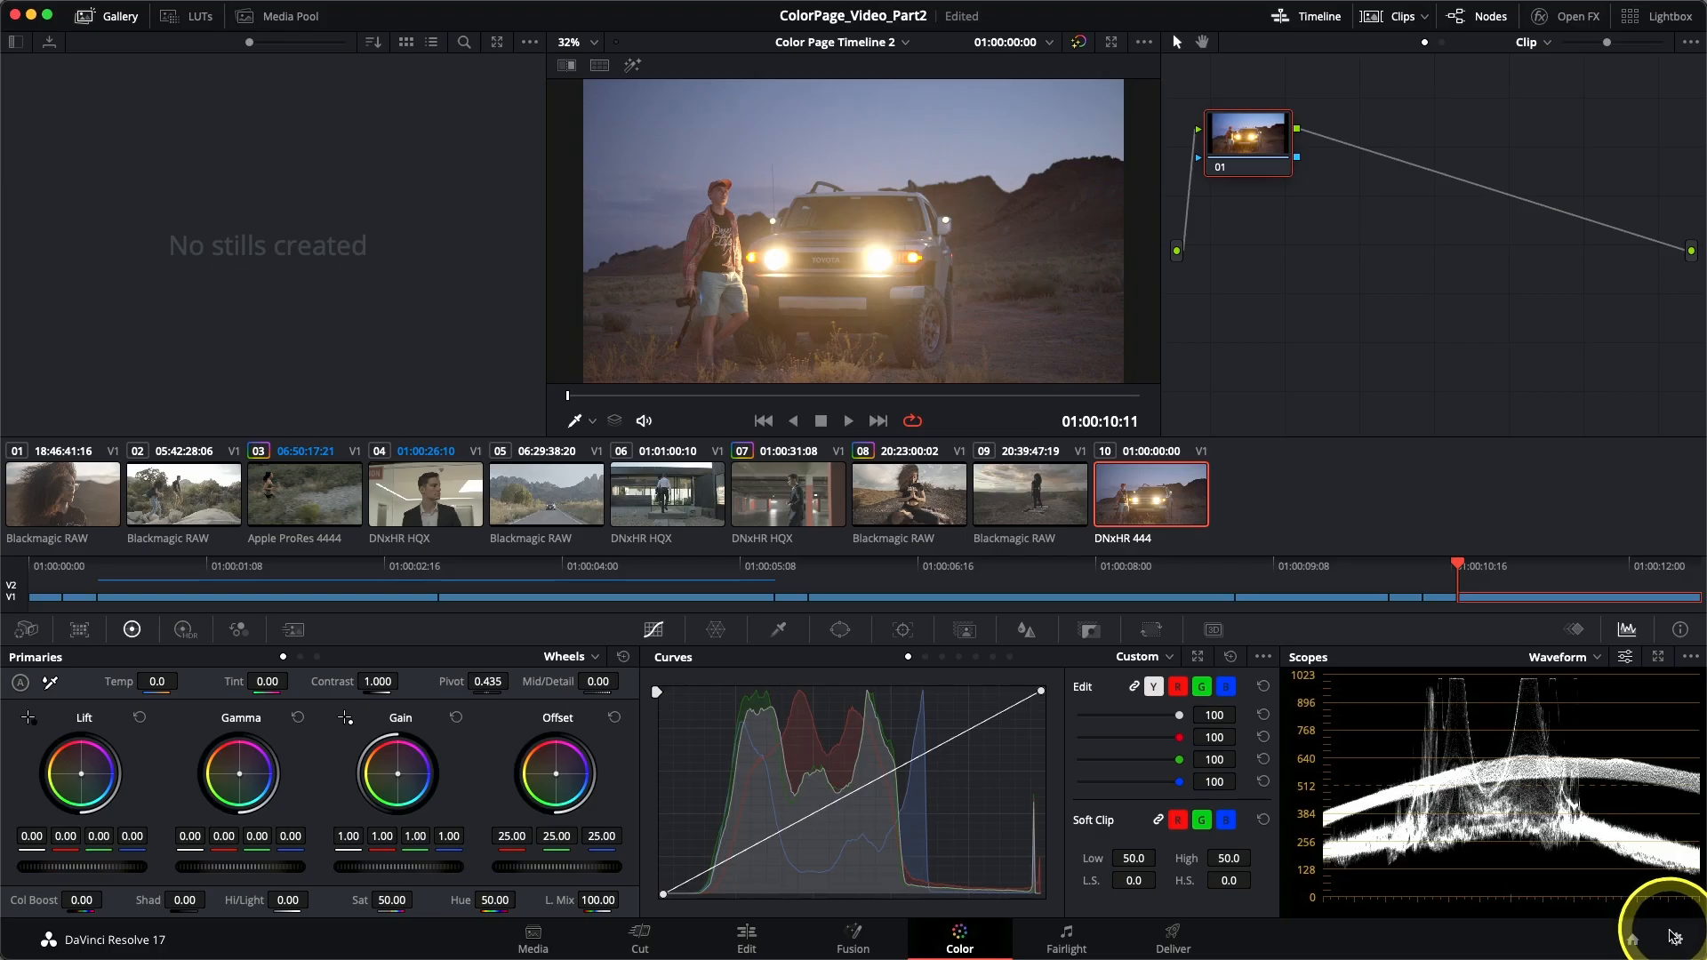
Step: Inspect the Custom color management preset's settings and input color space options, and cancel the project settings without saving
left_click(1676, 940)
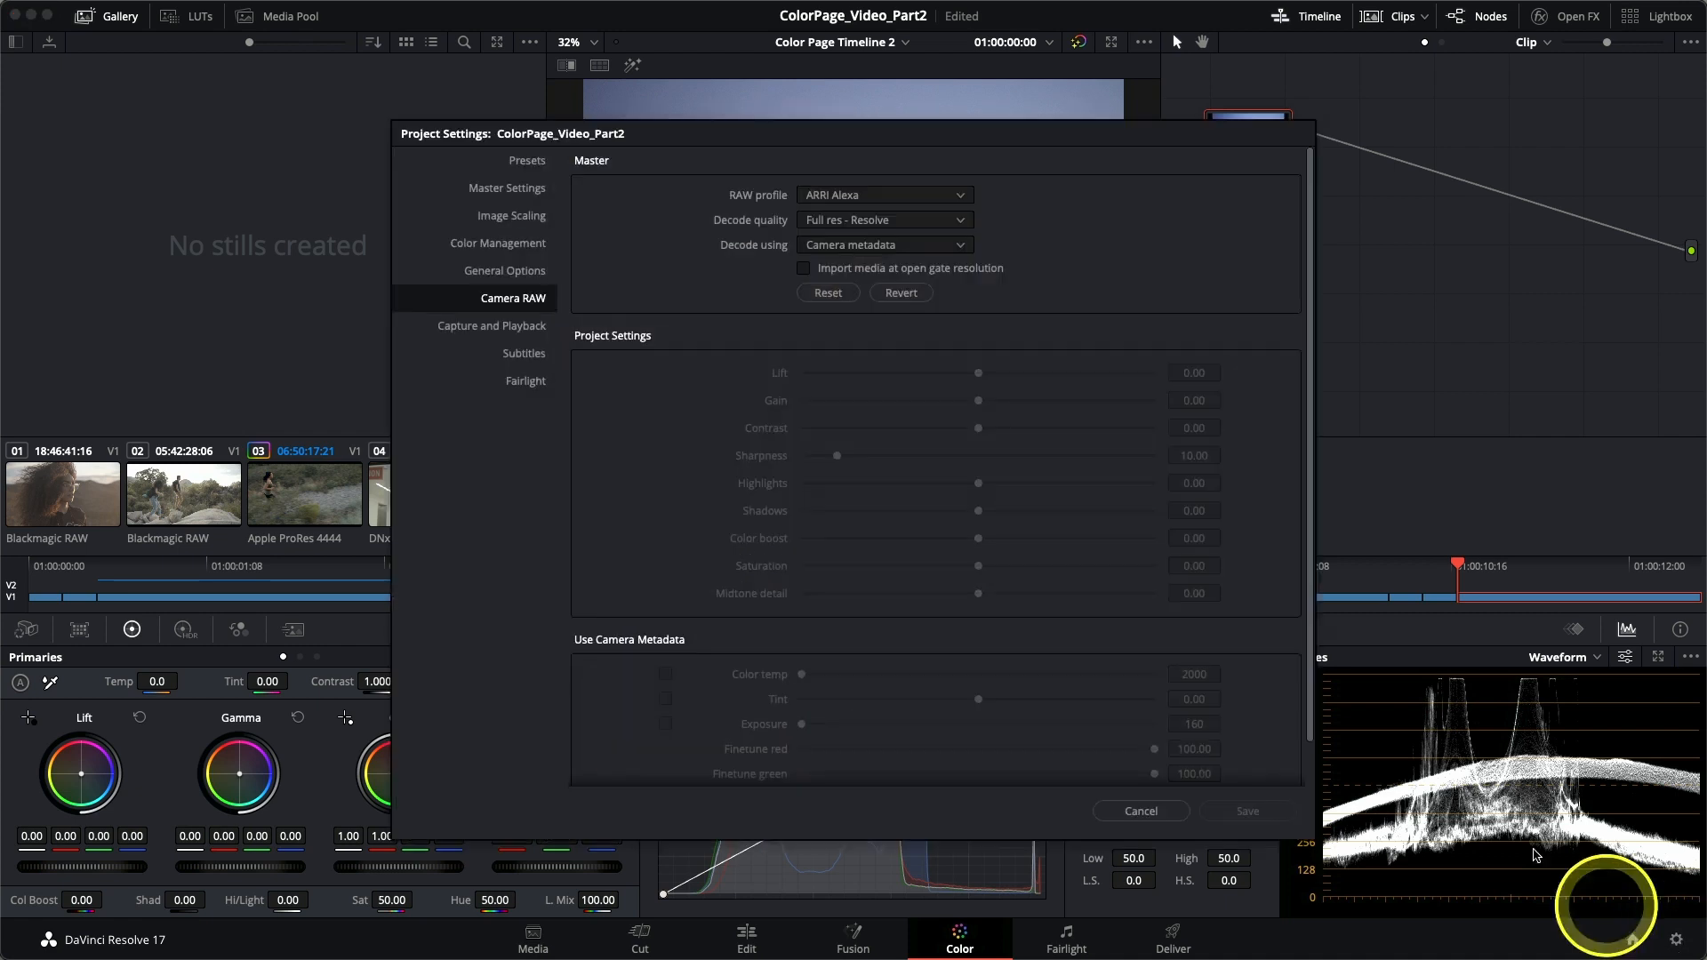
left_click(483, 244)
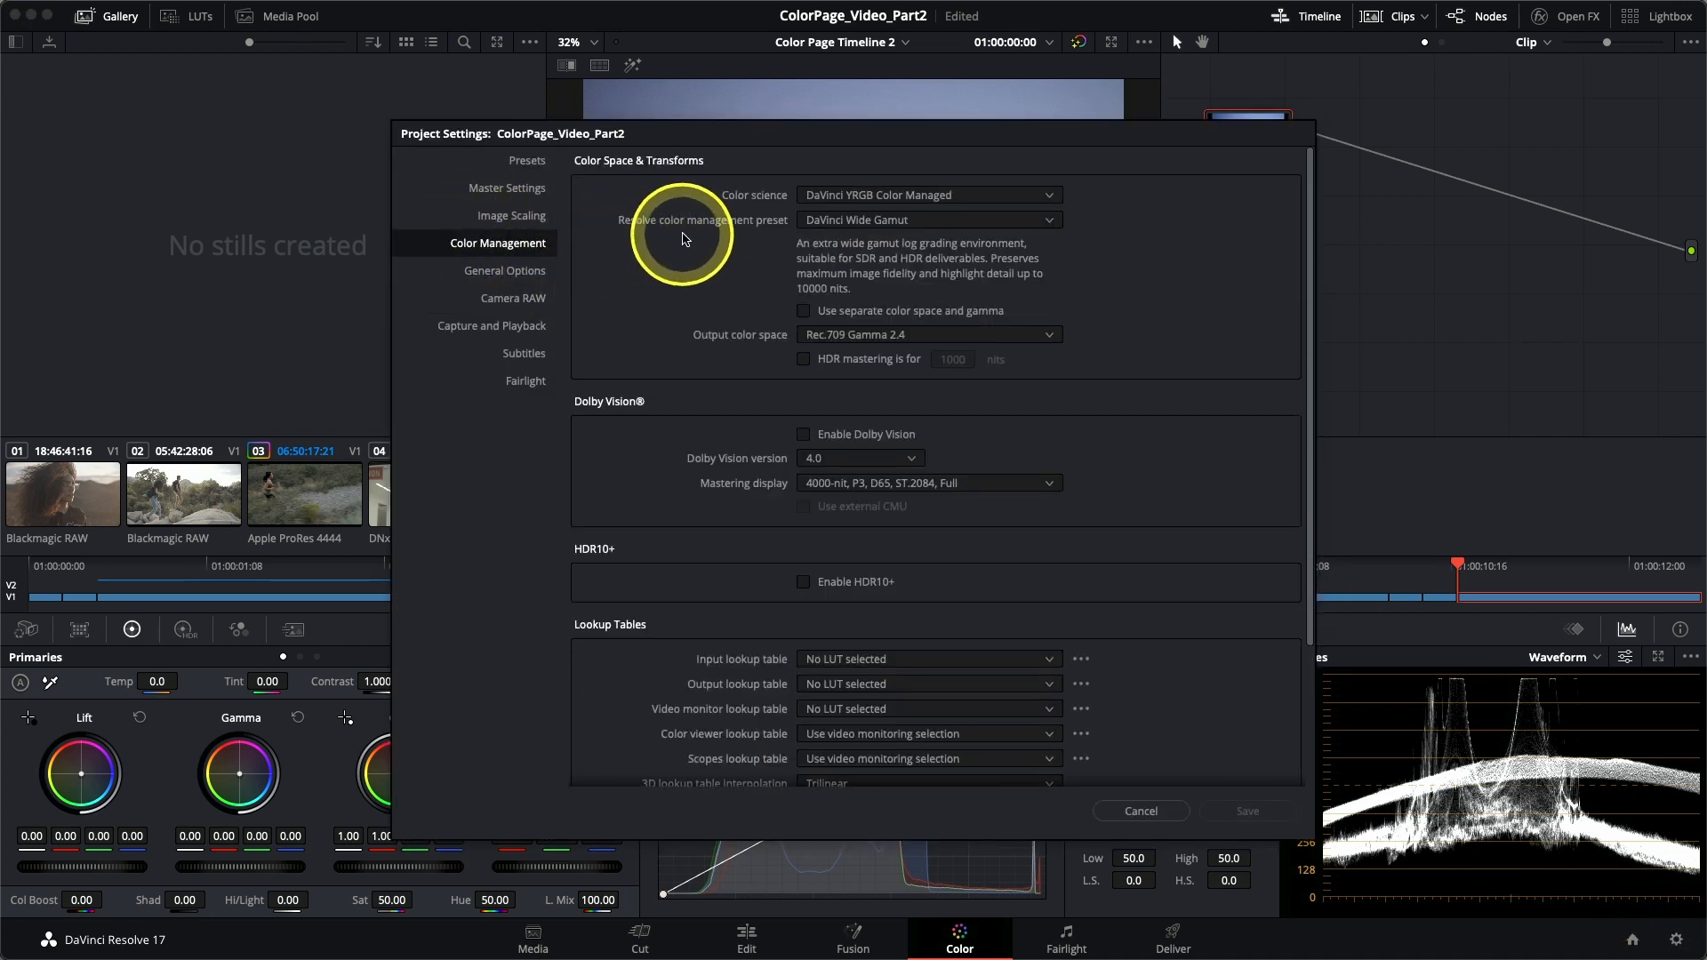
left_click(827, 222)
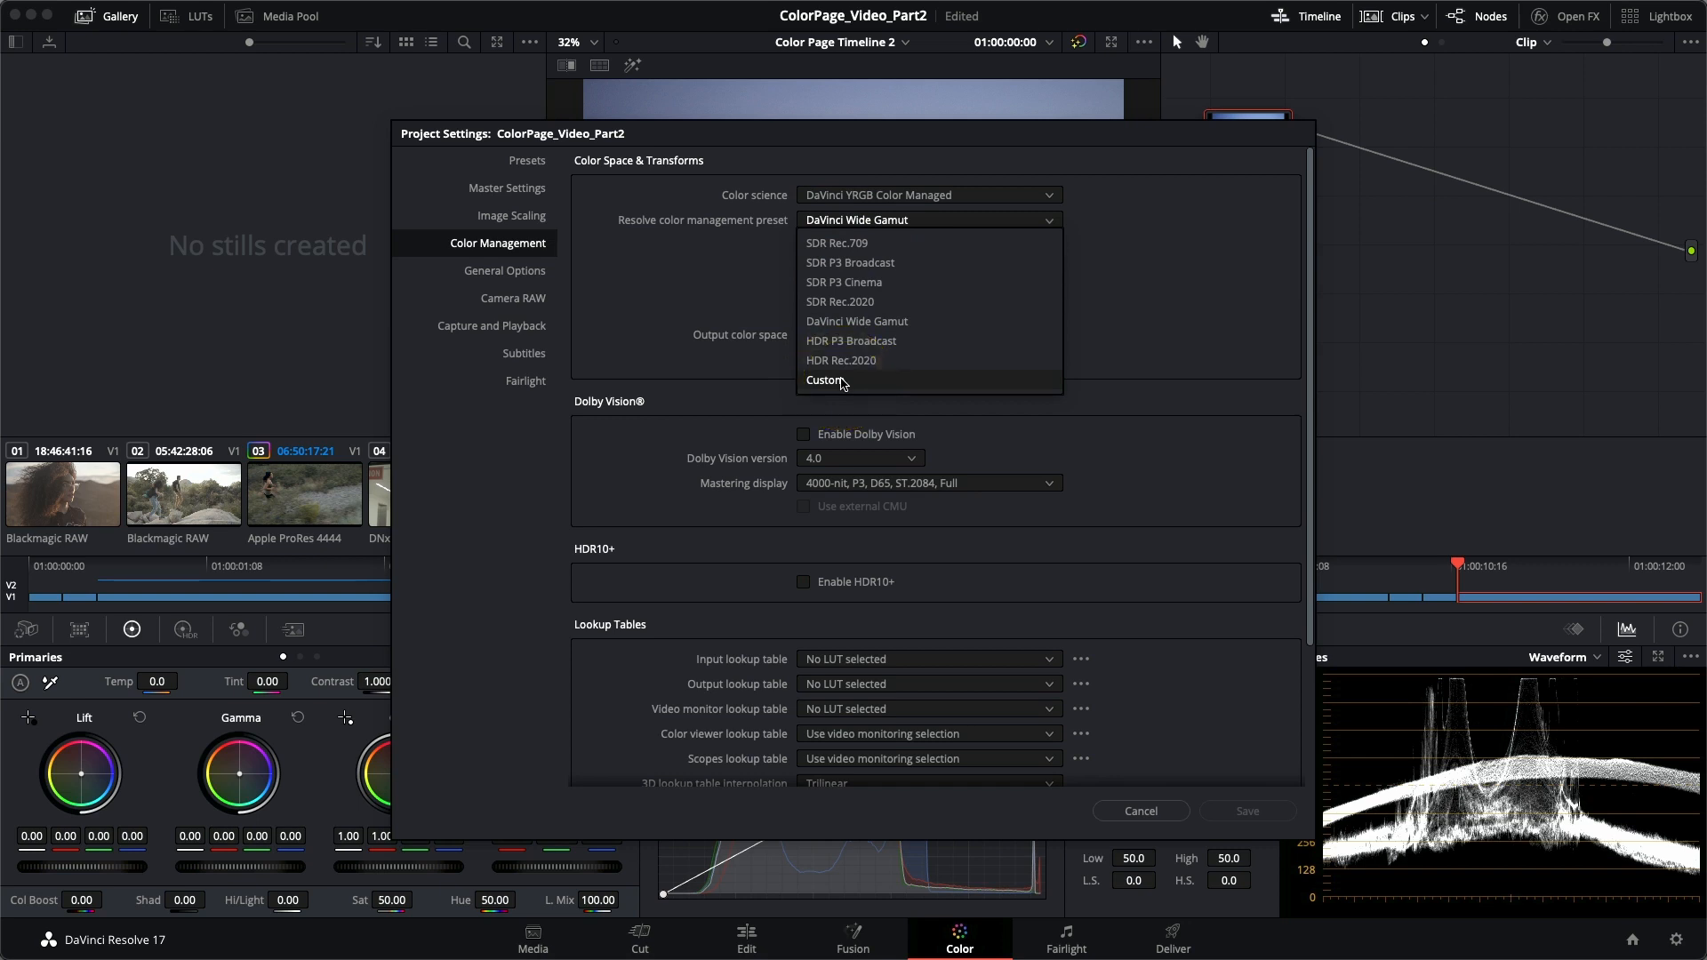
left_click(842, 382)
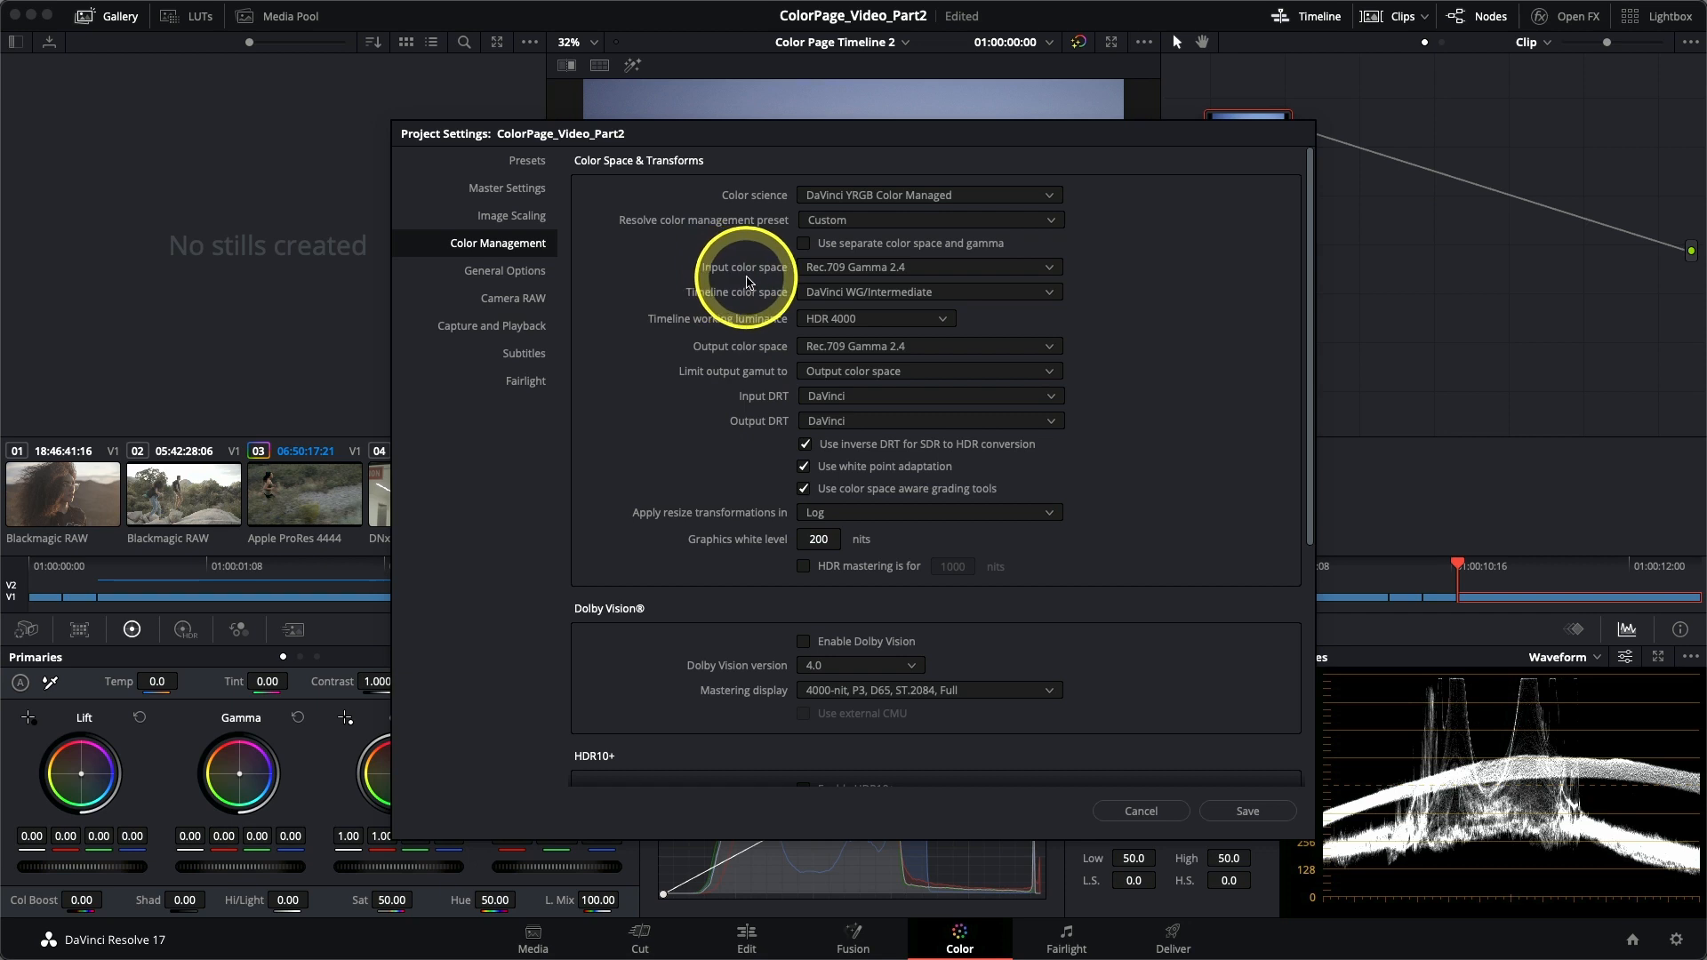
left_click(808, 266)
scroll(857, 348, "up", 15)
scroll(857, 359, "up", 5)
left_click(729, 296)
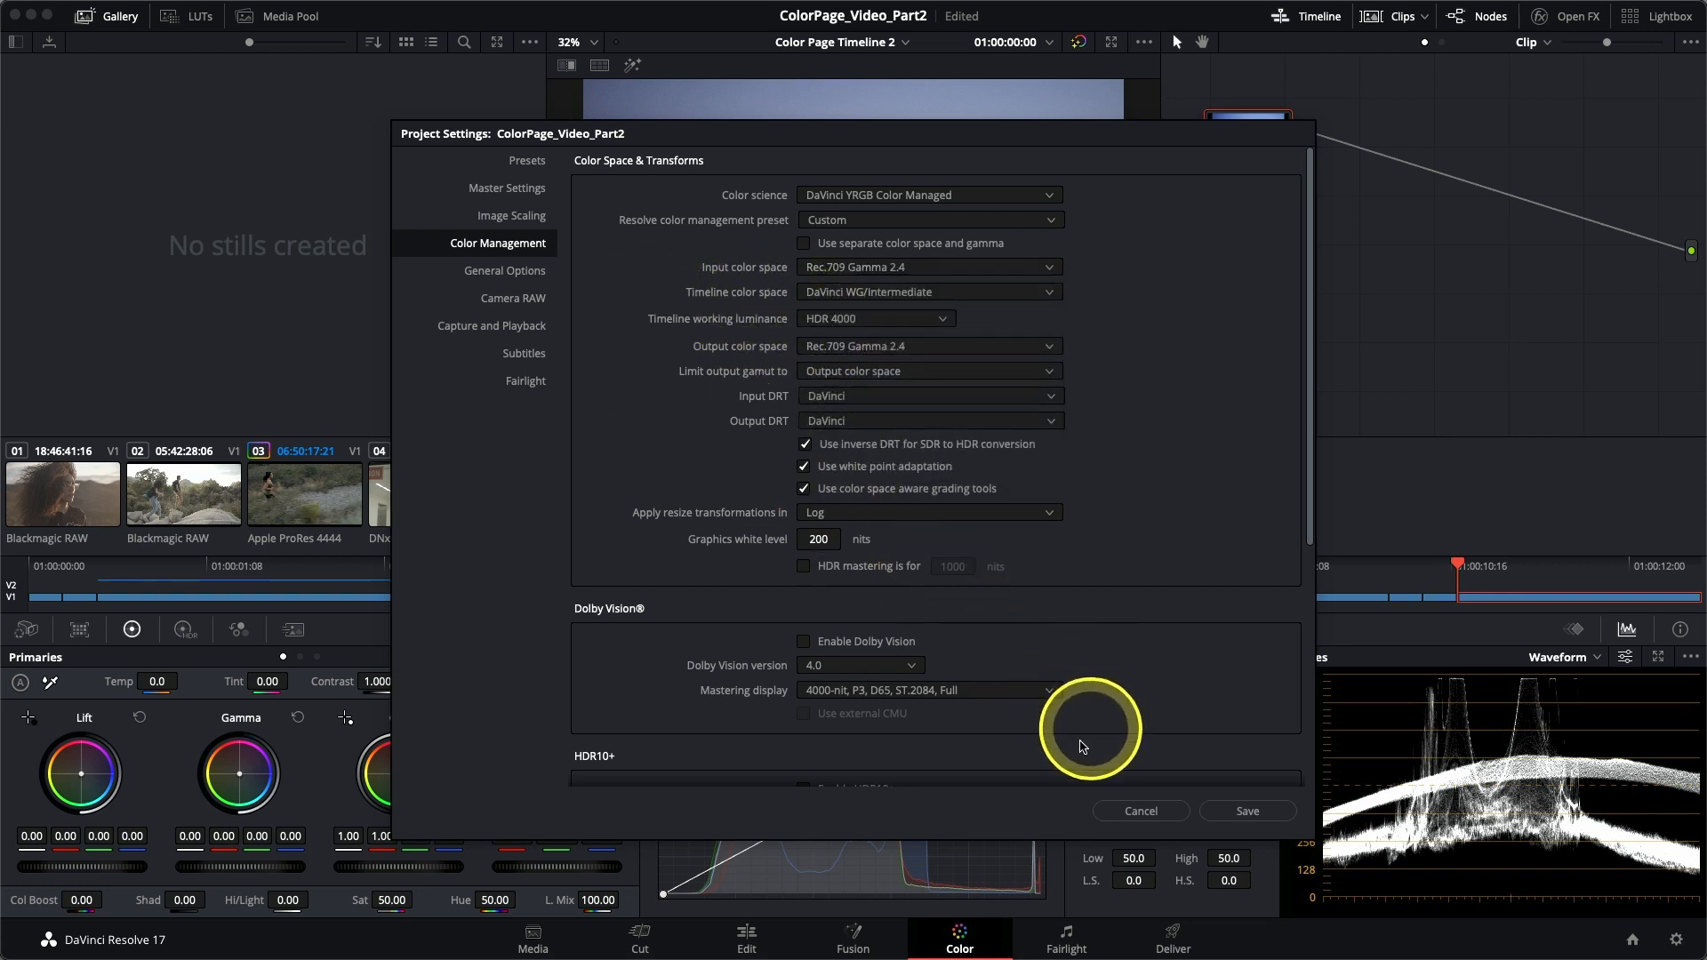
left_click(1154, 811)
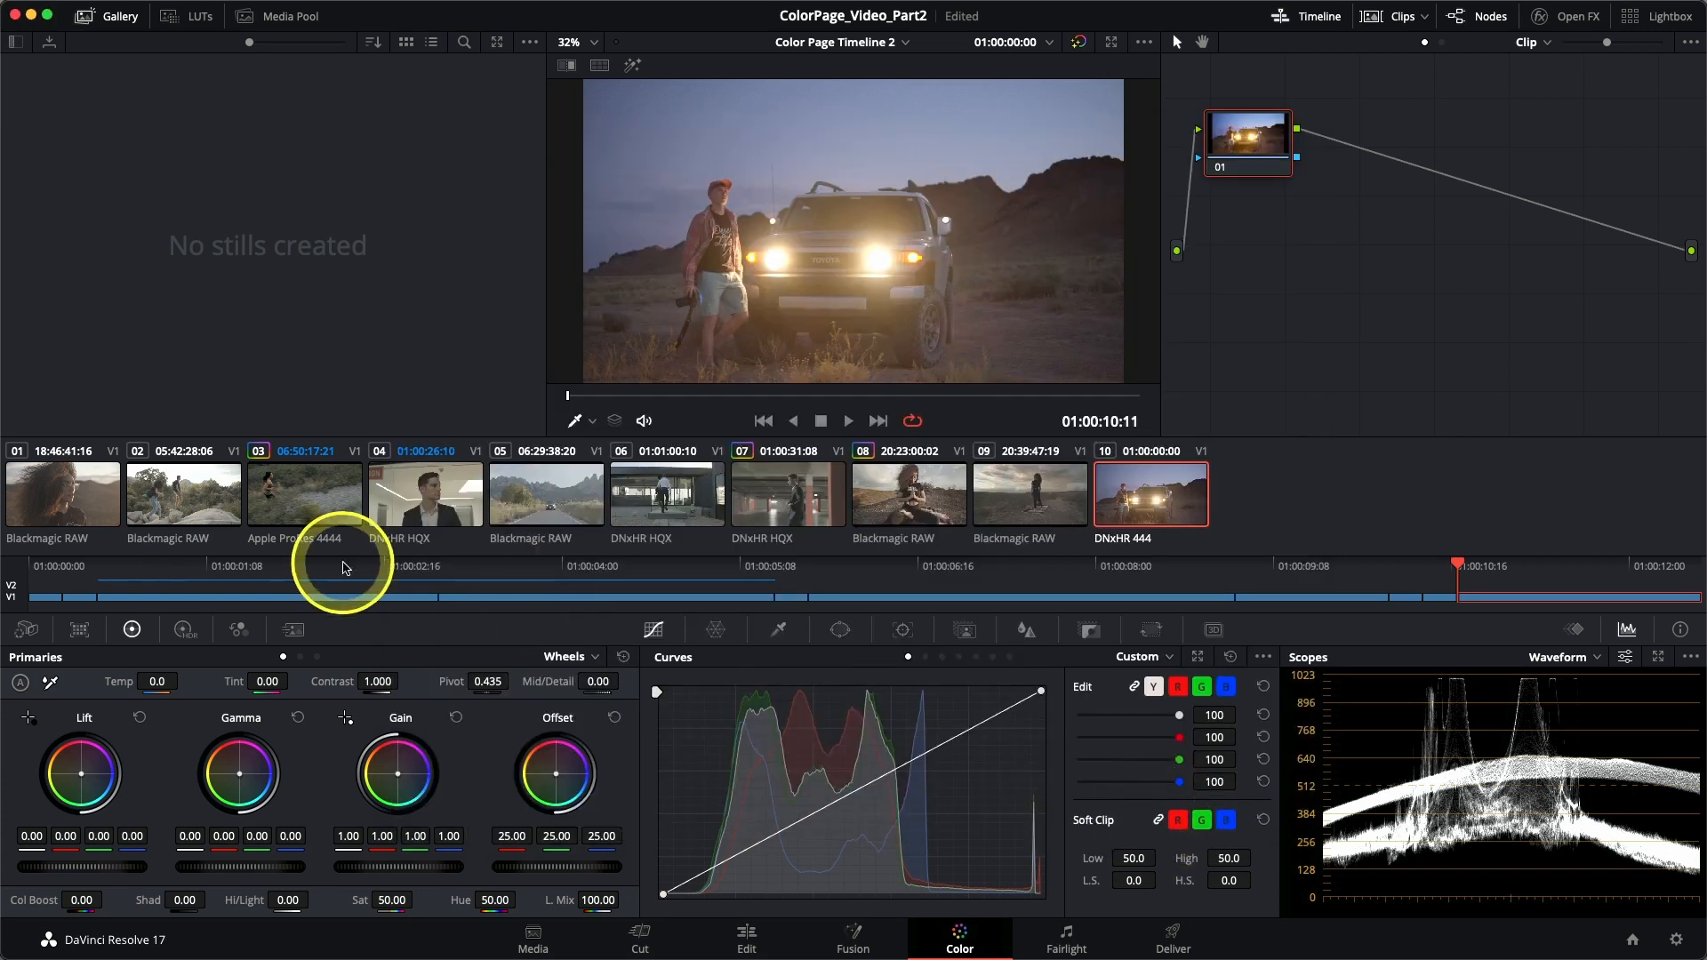
Step: Return to clip 01, the close-up of the woman with glasses
left_click(99, 512)
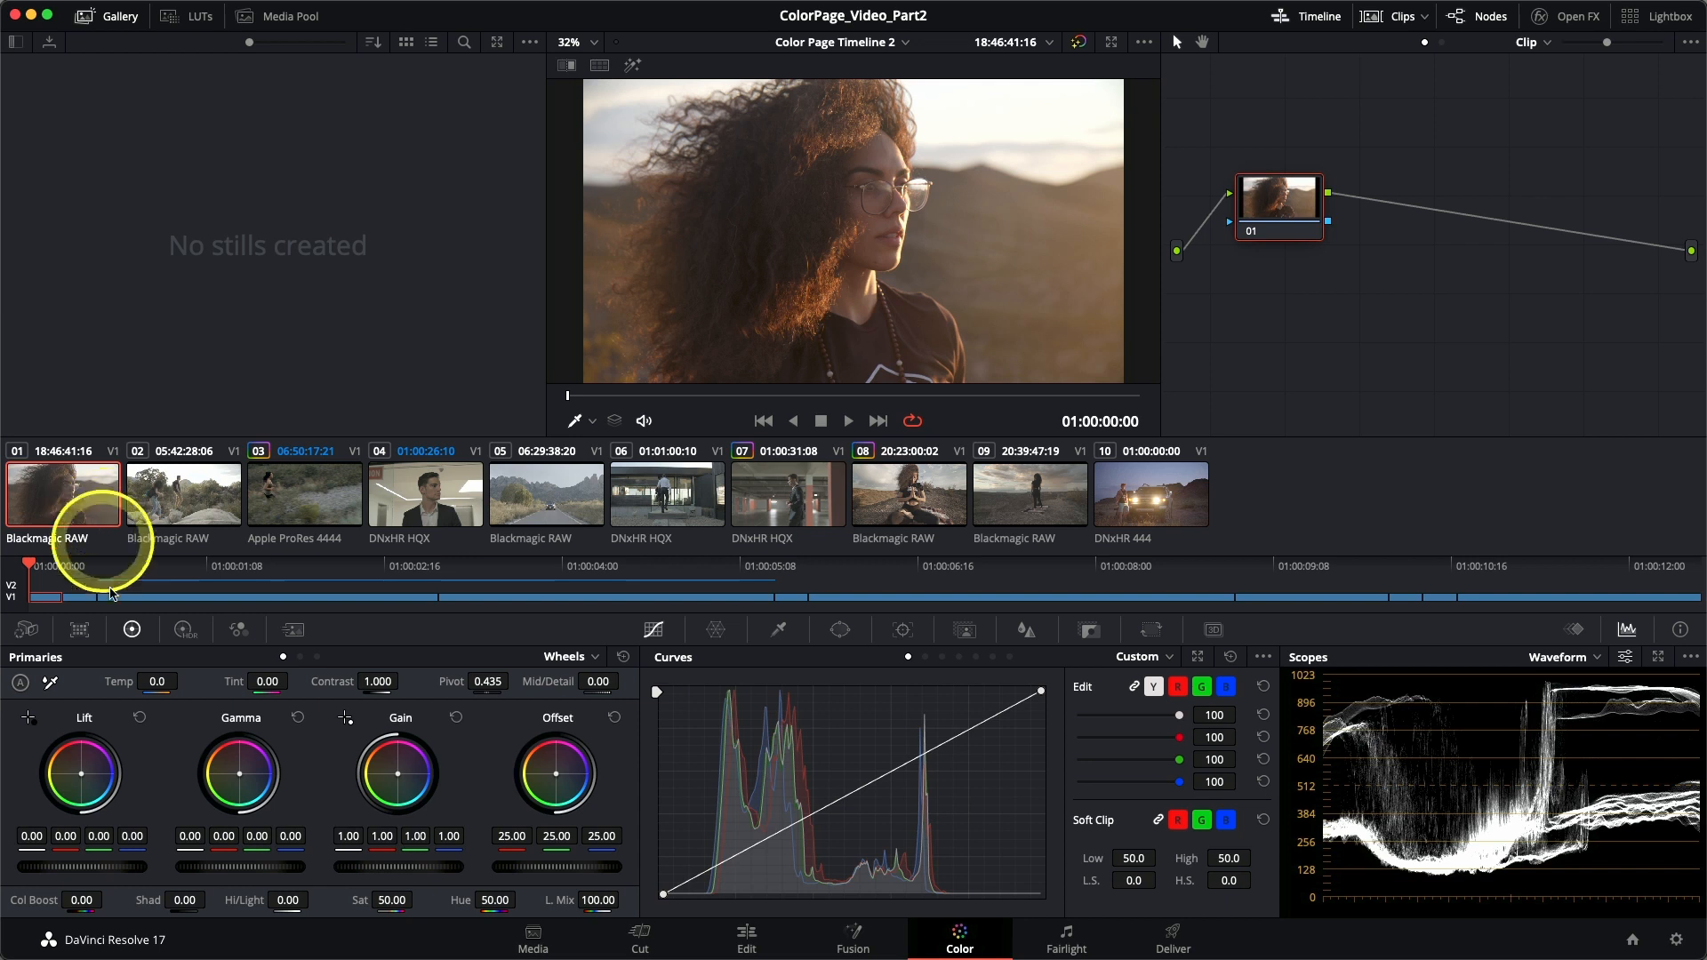
Step: Try desaturating clip 01 by setting the saturation to 0, and reset the saturation to its default
left_click(375, 899)
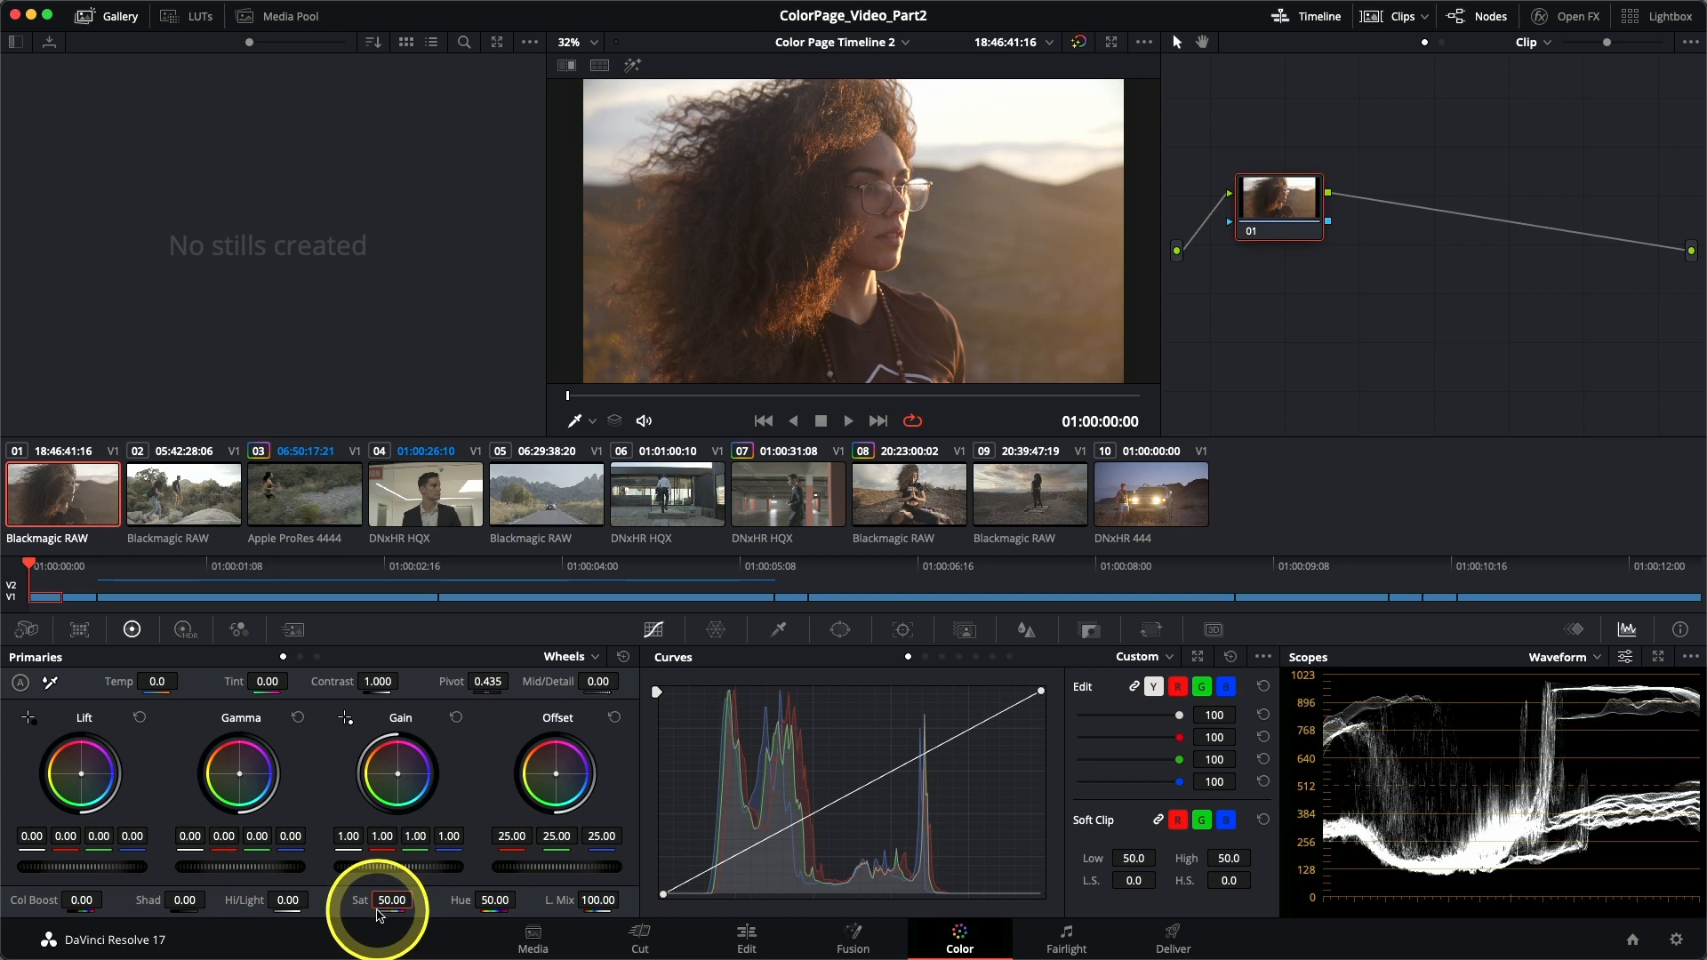
type("0")
key("Return")
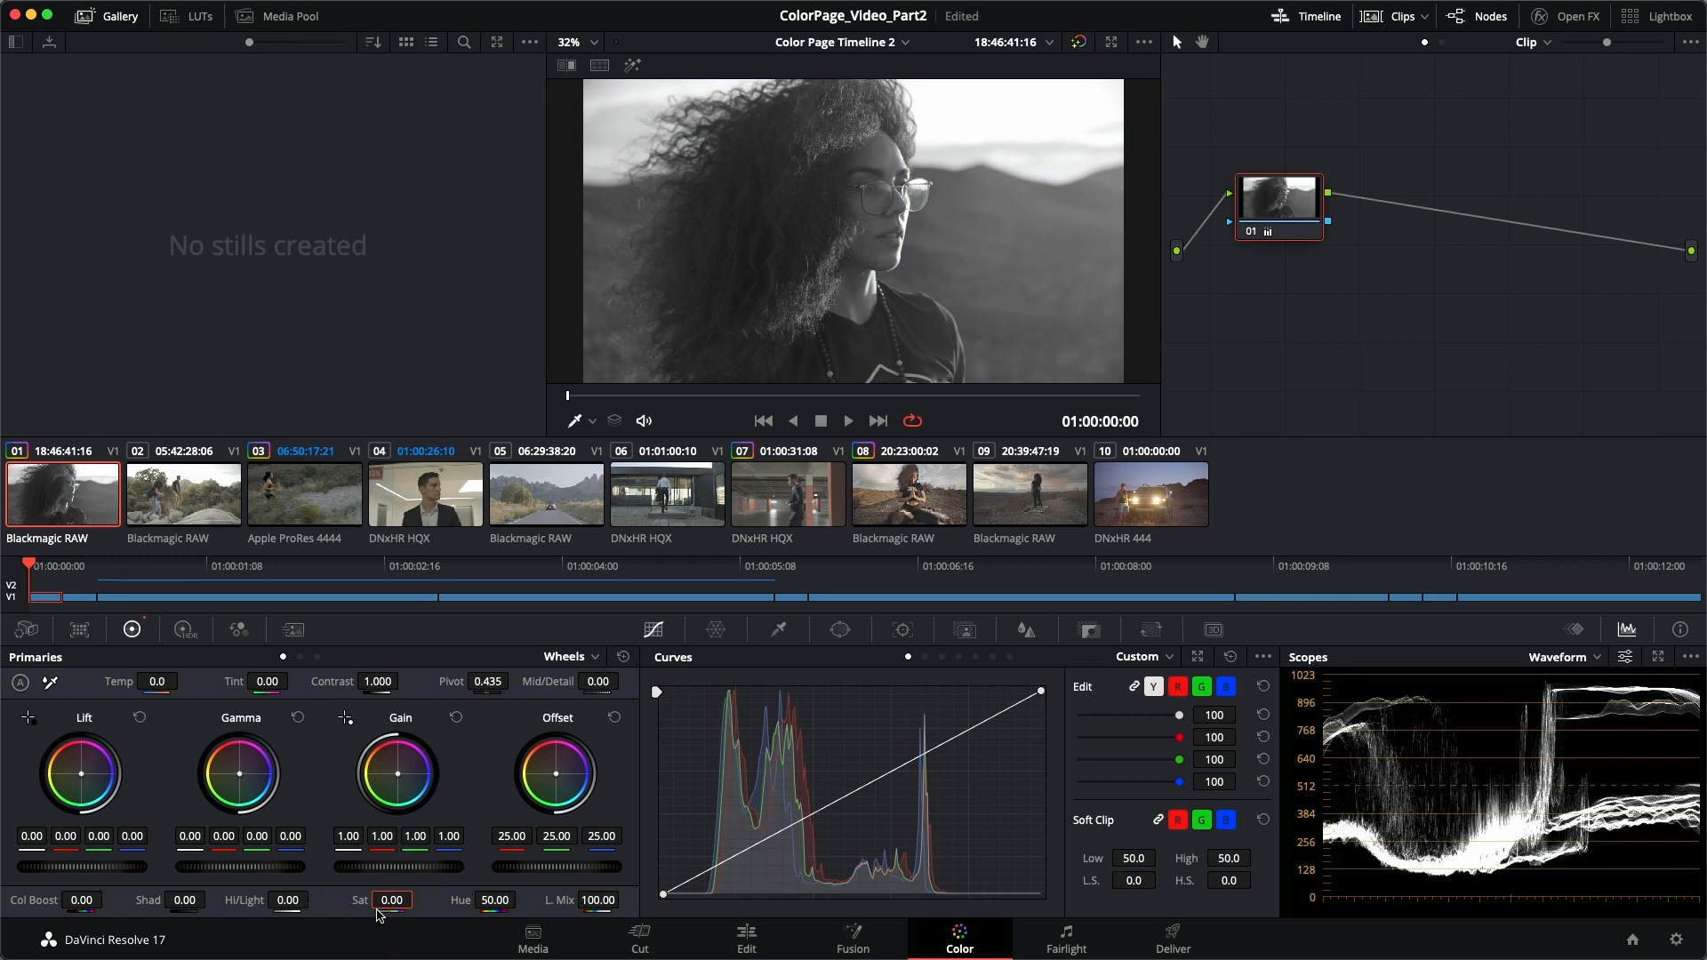
left_click_drag(362, 904, 358, 902)
double_click(358, 901)
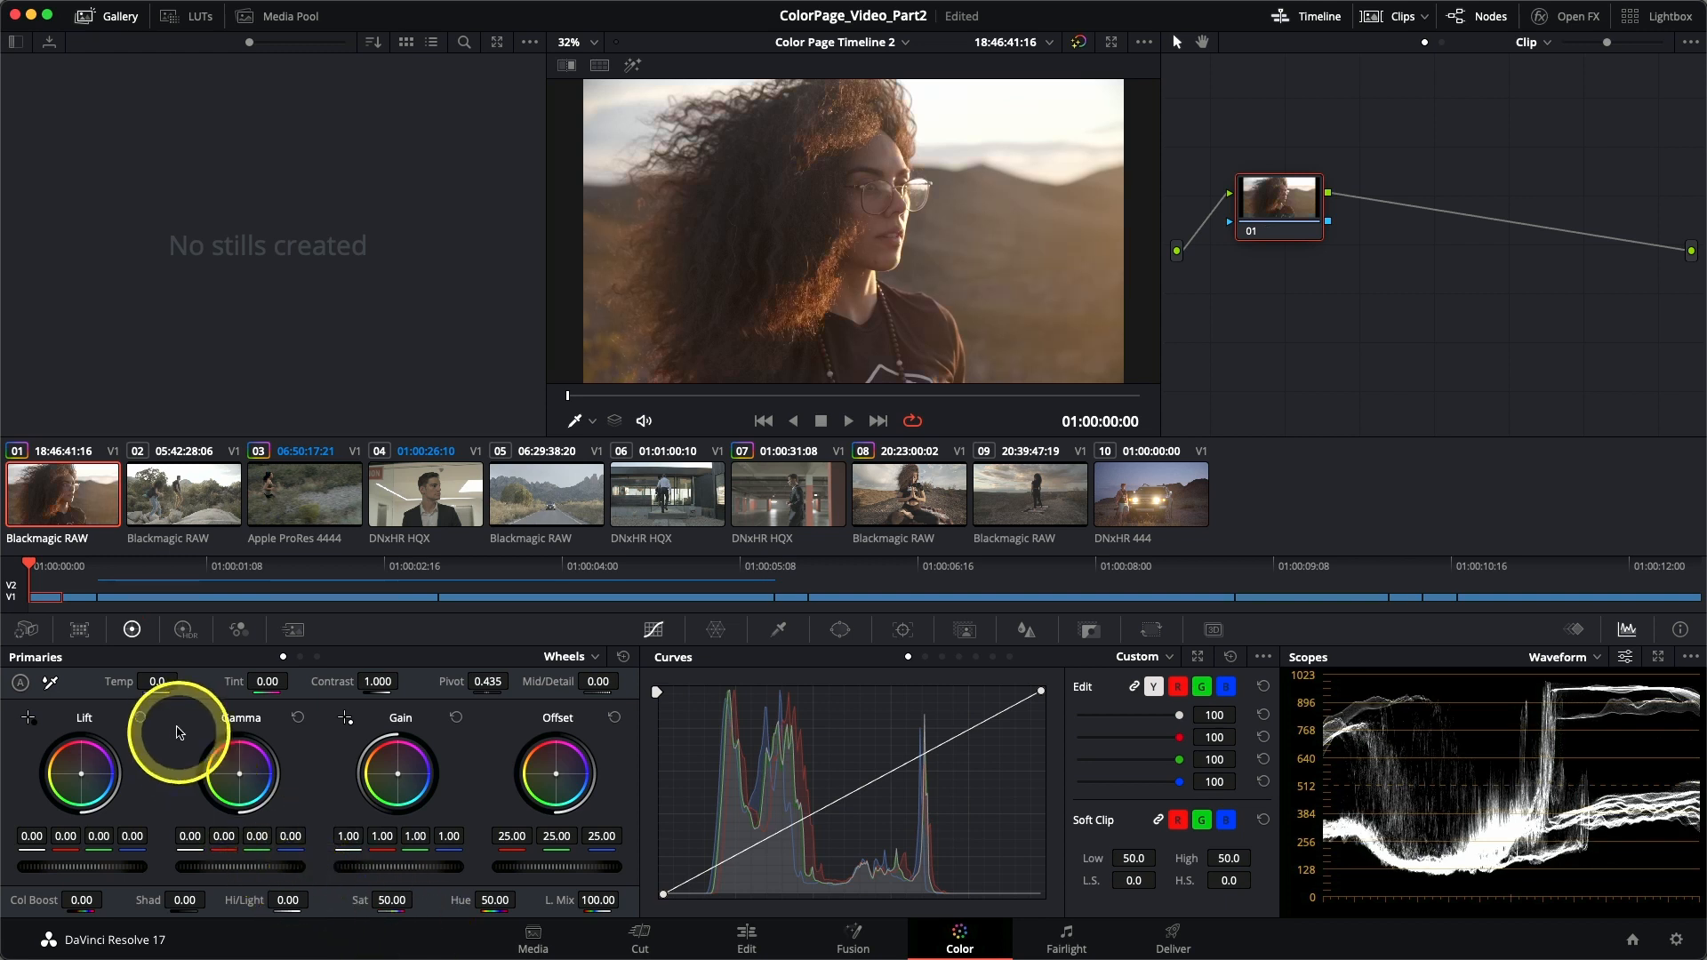
Step: Make clip 01 monochrome with the RGB Mixer and set the red output to 1.53
left_click(237, 631)
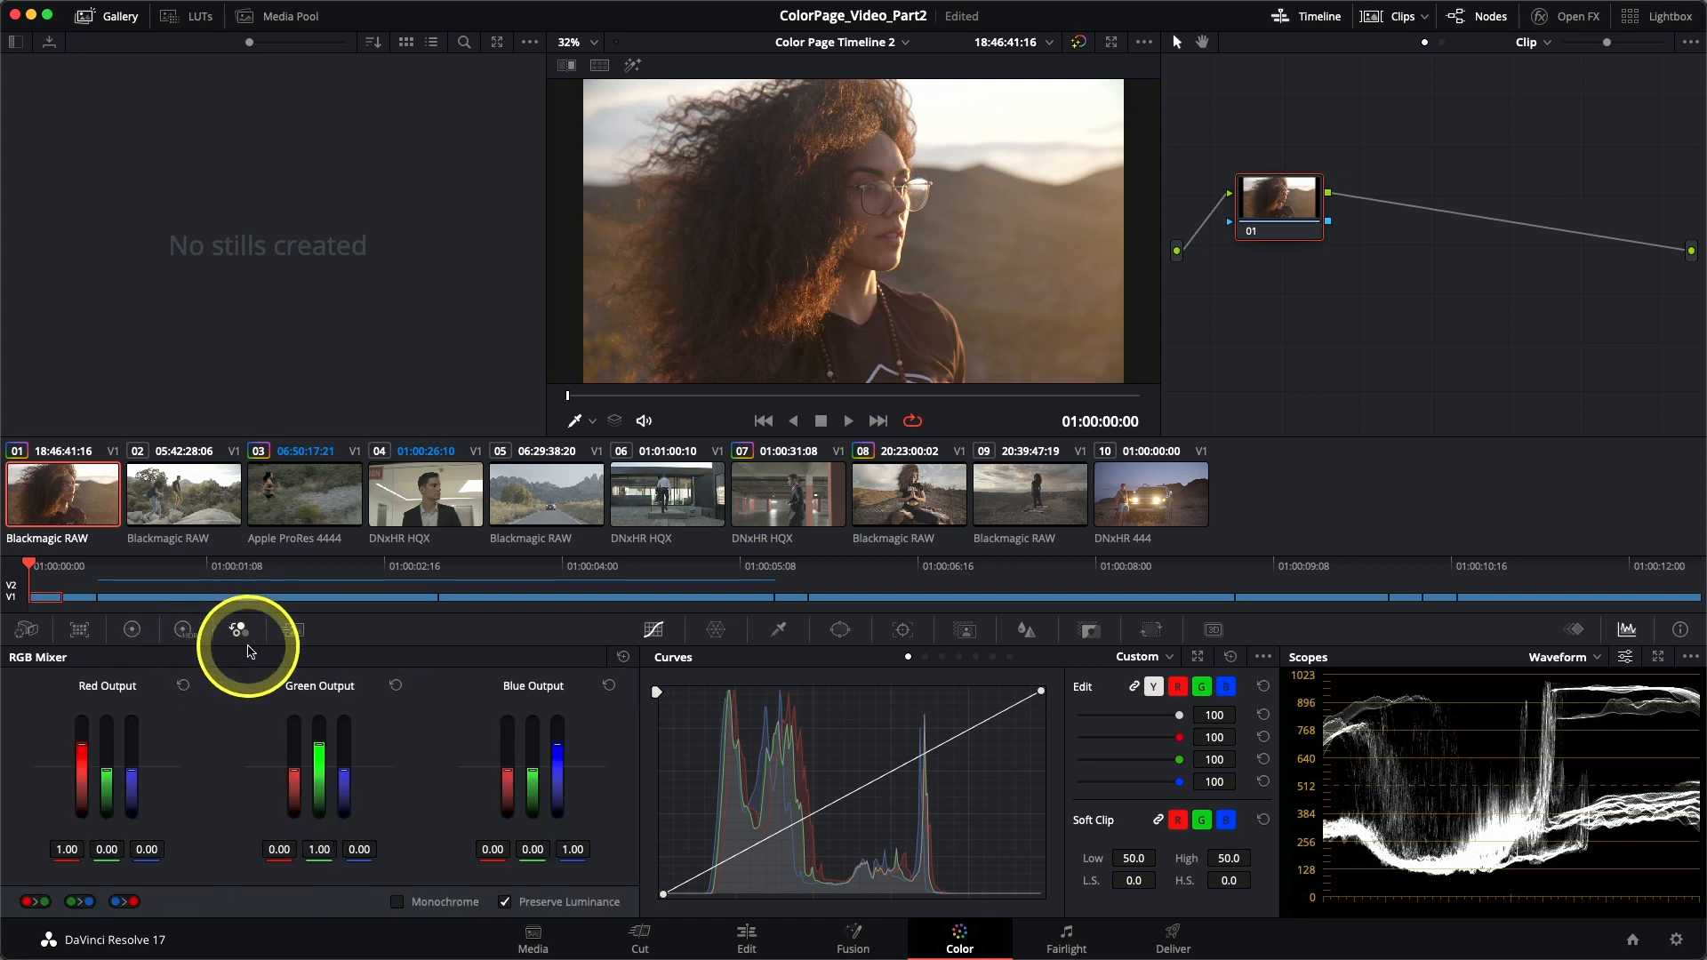
left_click(403, 907)
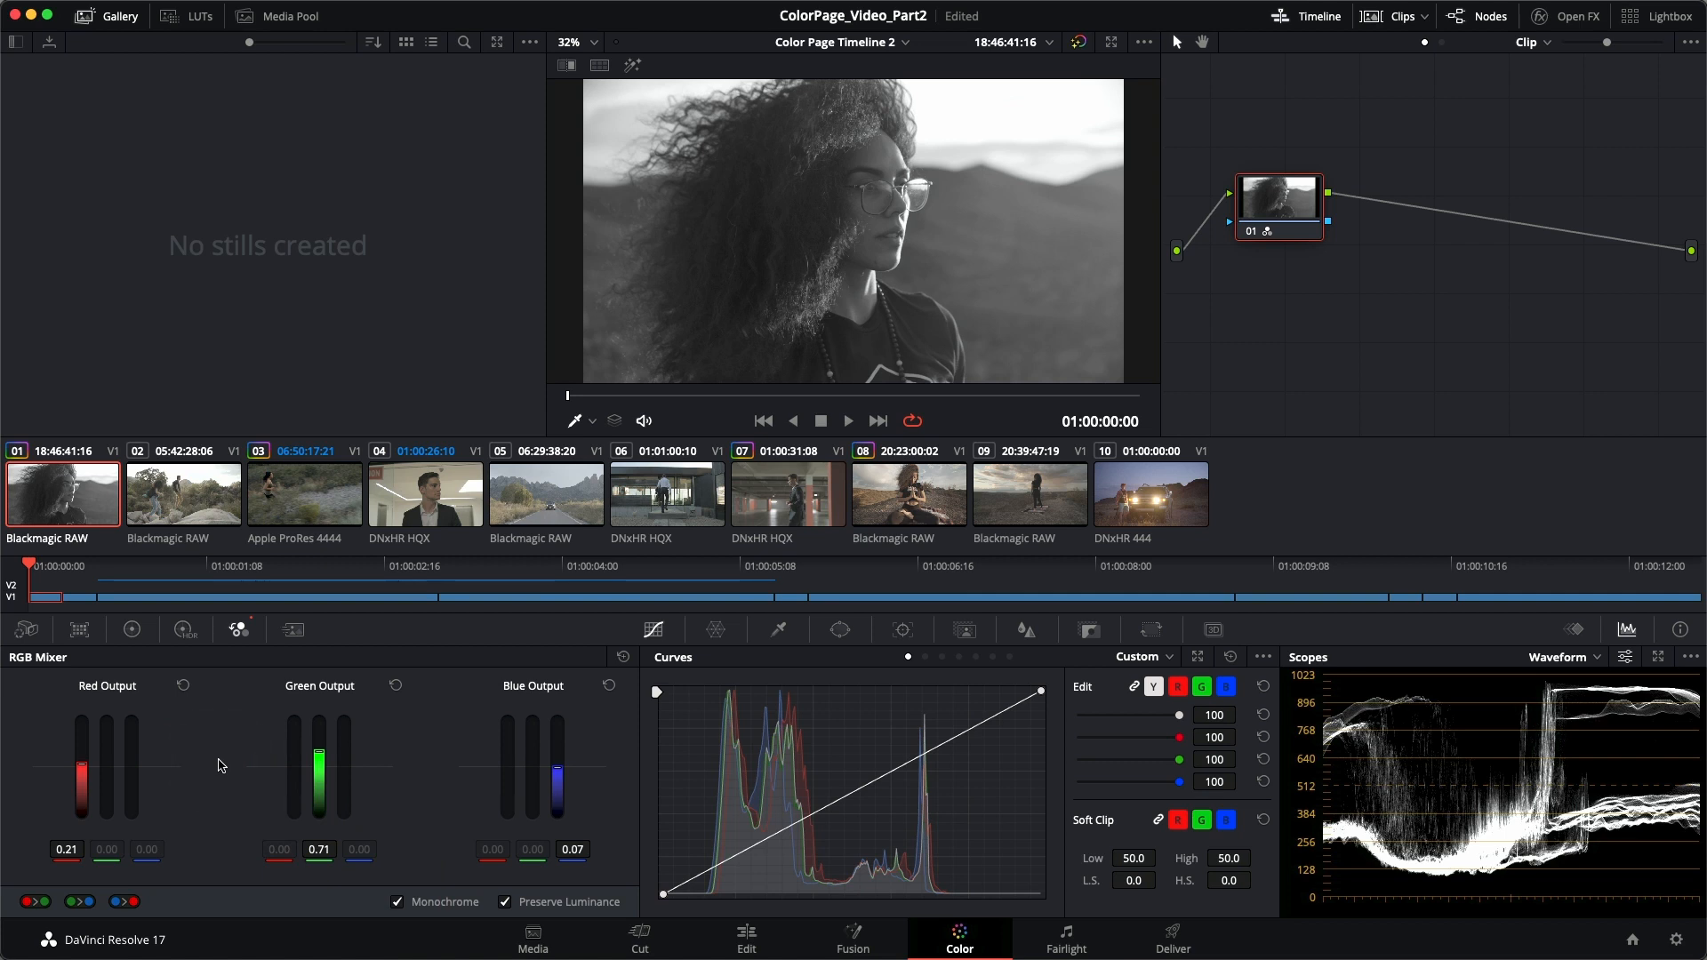
left_click_drag(82, 762, 85, 709)
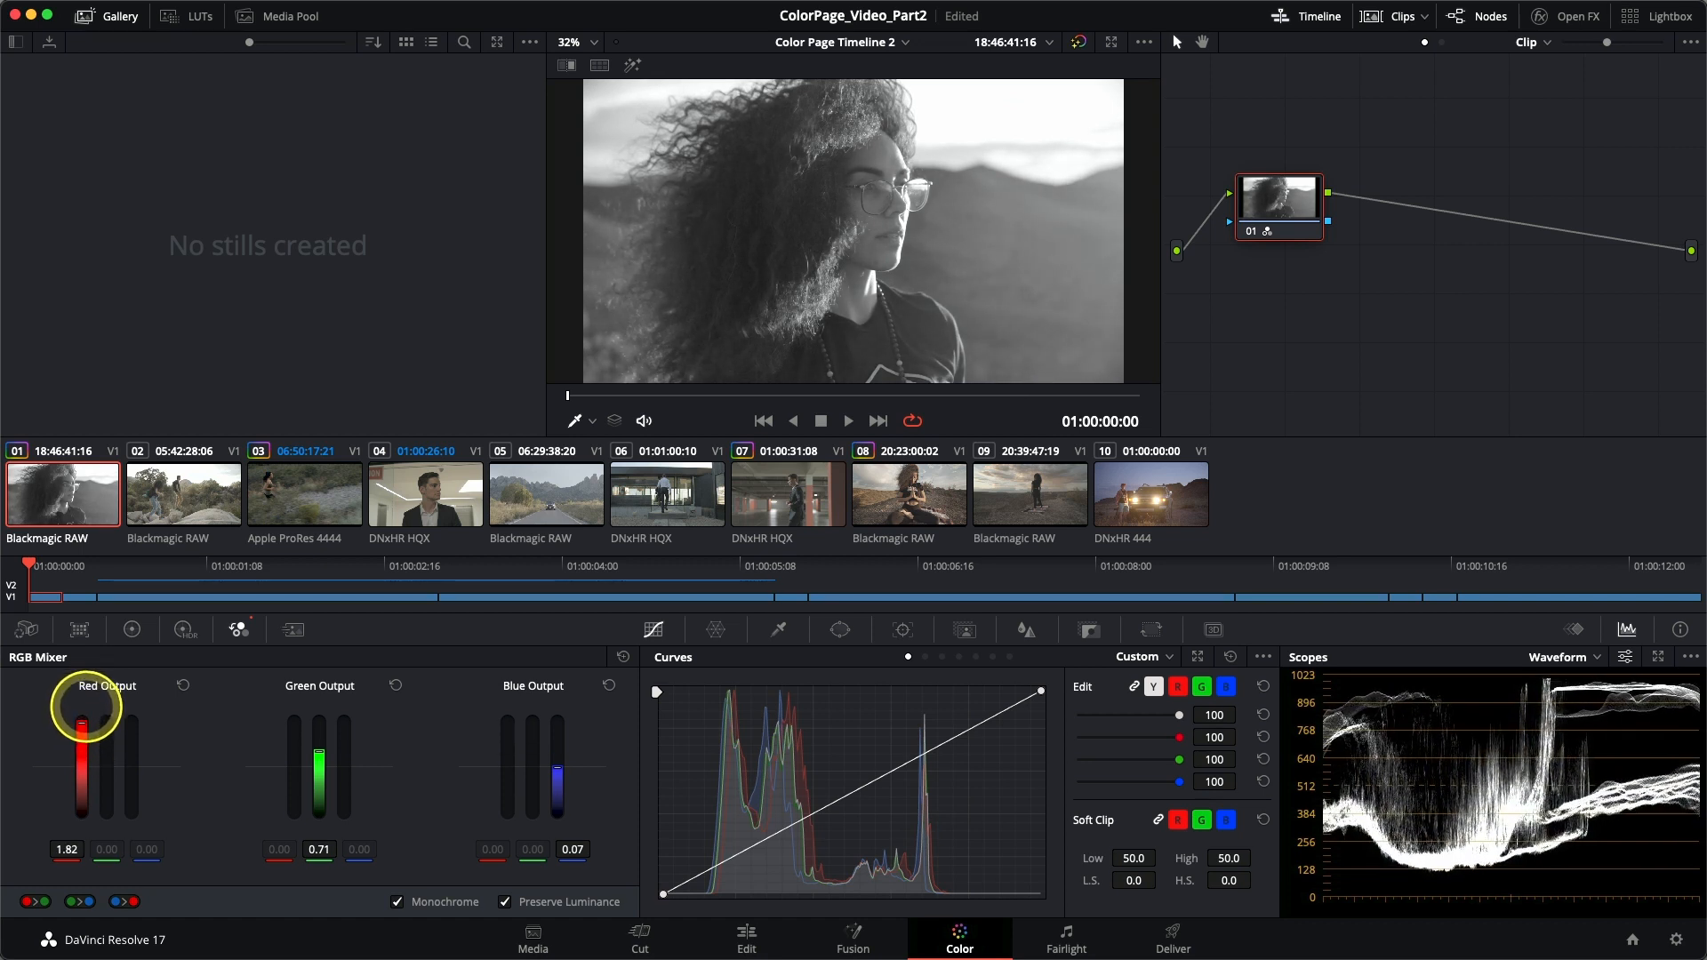
left_click_drag(86, 707, 81, 722)
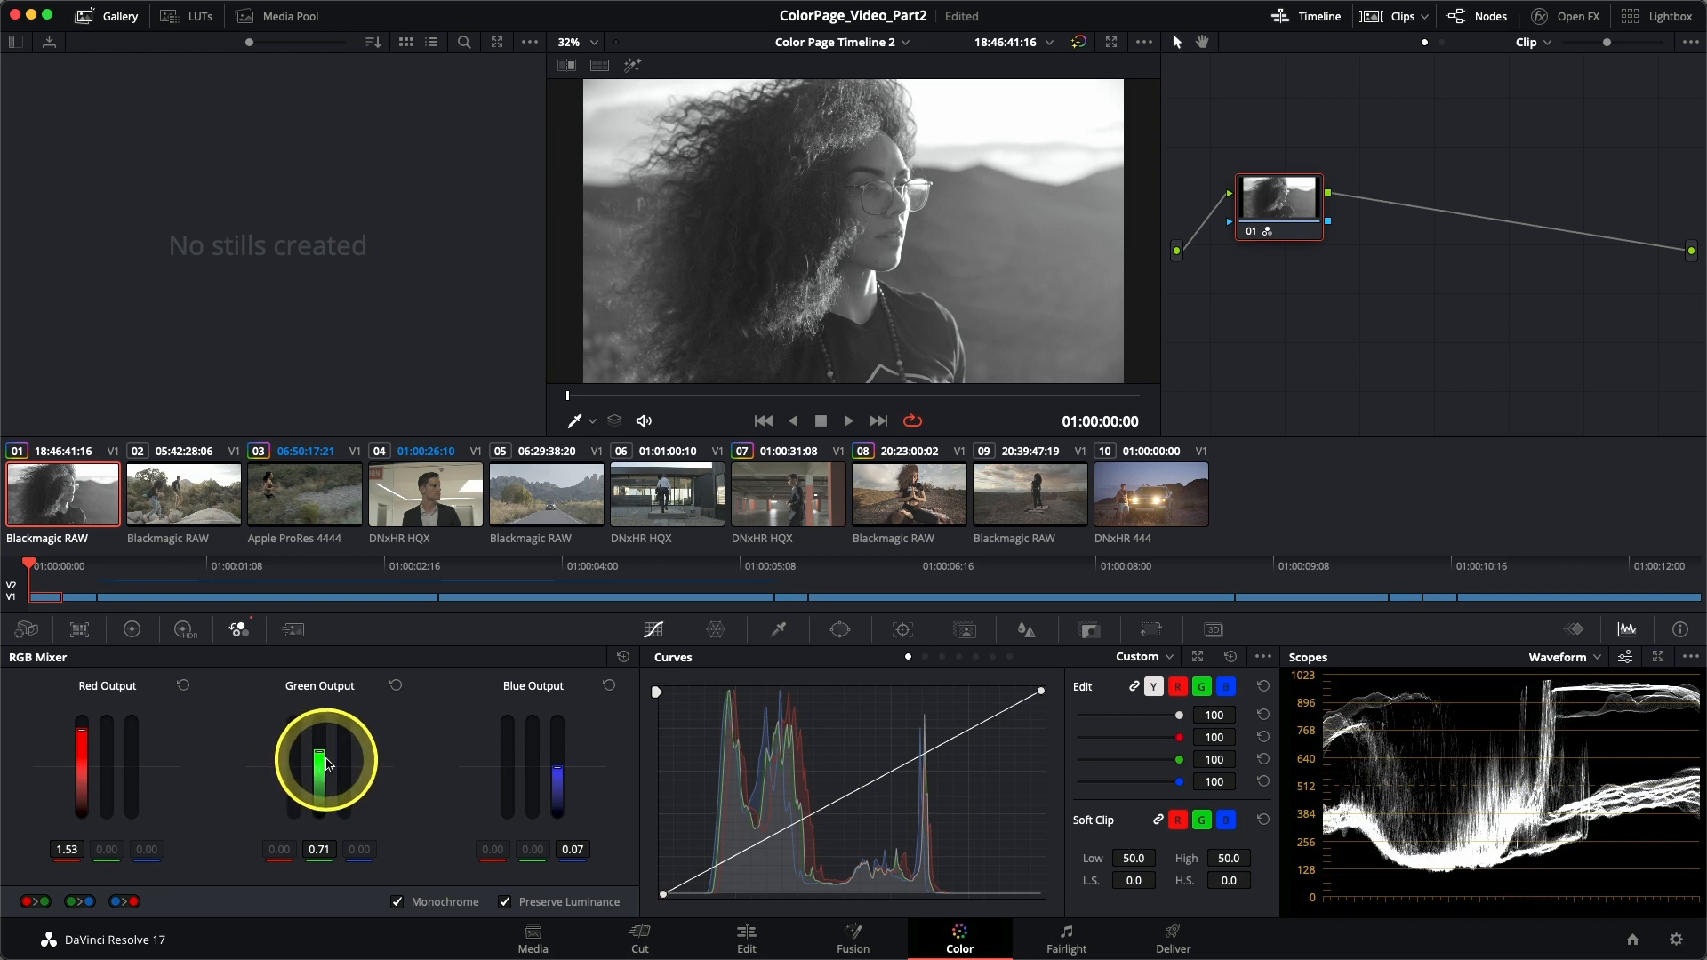
Step: Try green output 1.05 and blue output 1.69 in the mix, reset both, and set the red output to 1.58
mouse_move(322, 757)
left_mouse_down()
mouse_move(319, 787)
mouse_move(318, 740)
left_mouse_up()
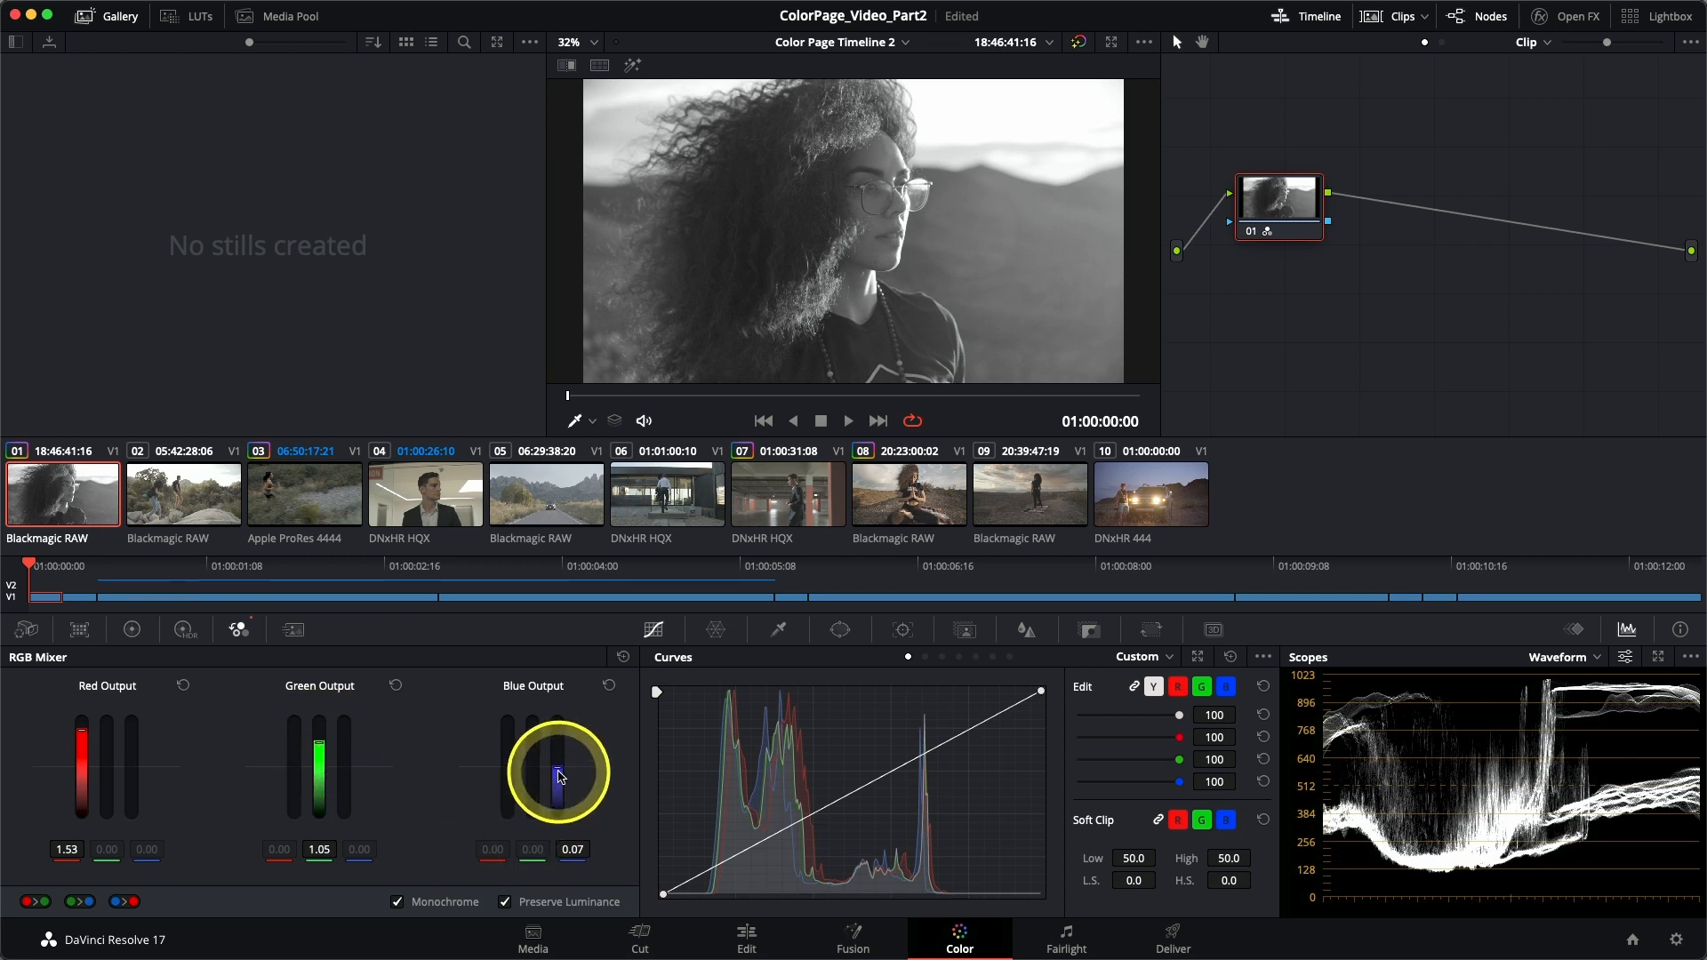
left_click_drag(559, 773, 560, 717)
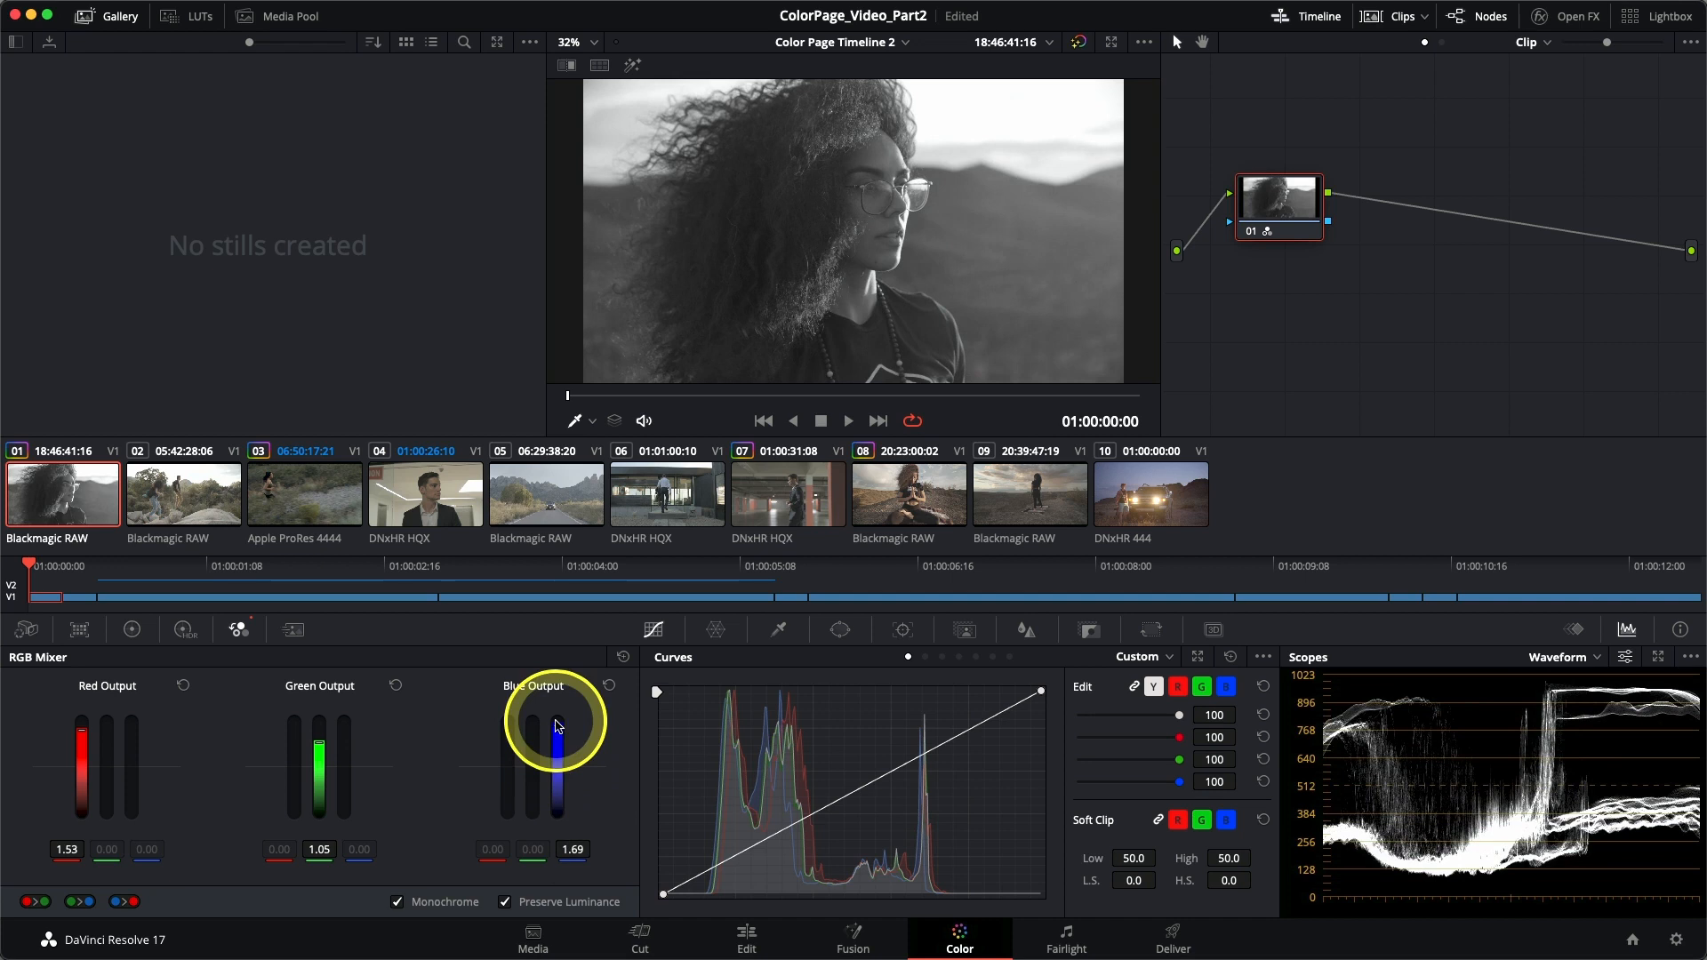
left_click(607, 689)
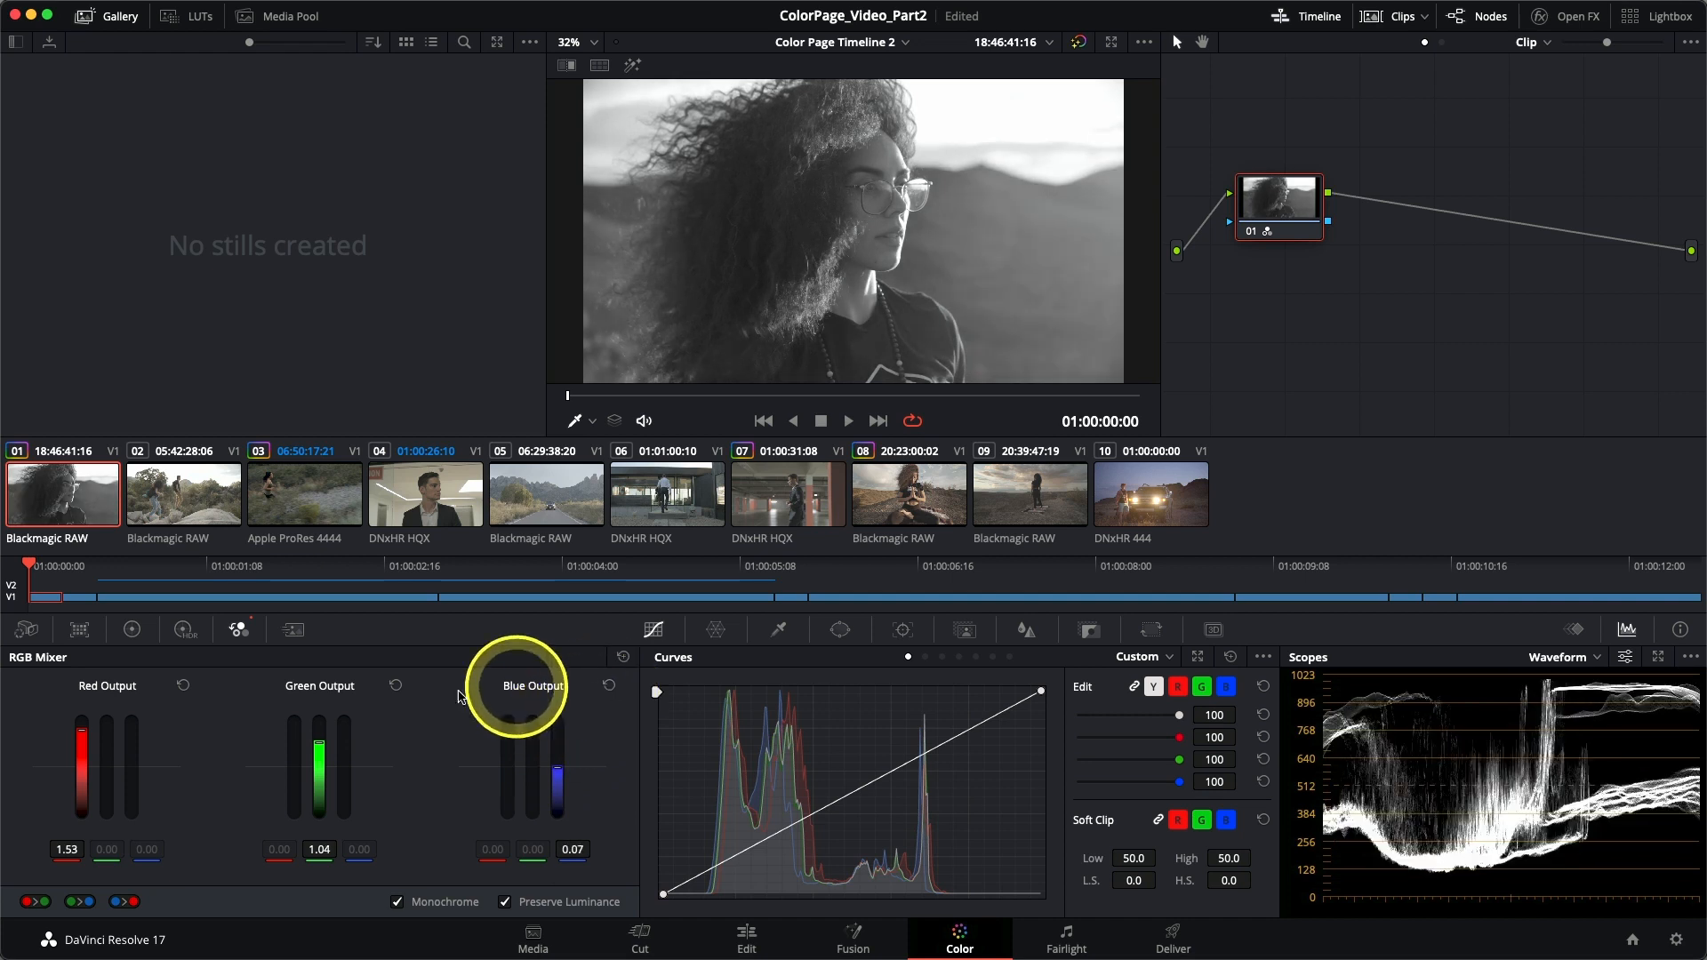
left_click(396, 689)
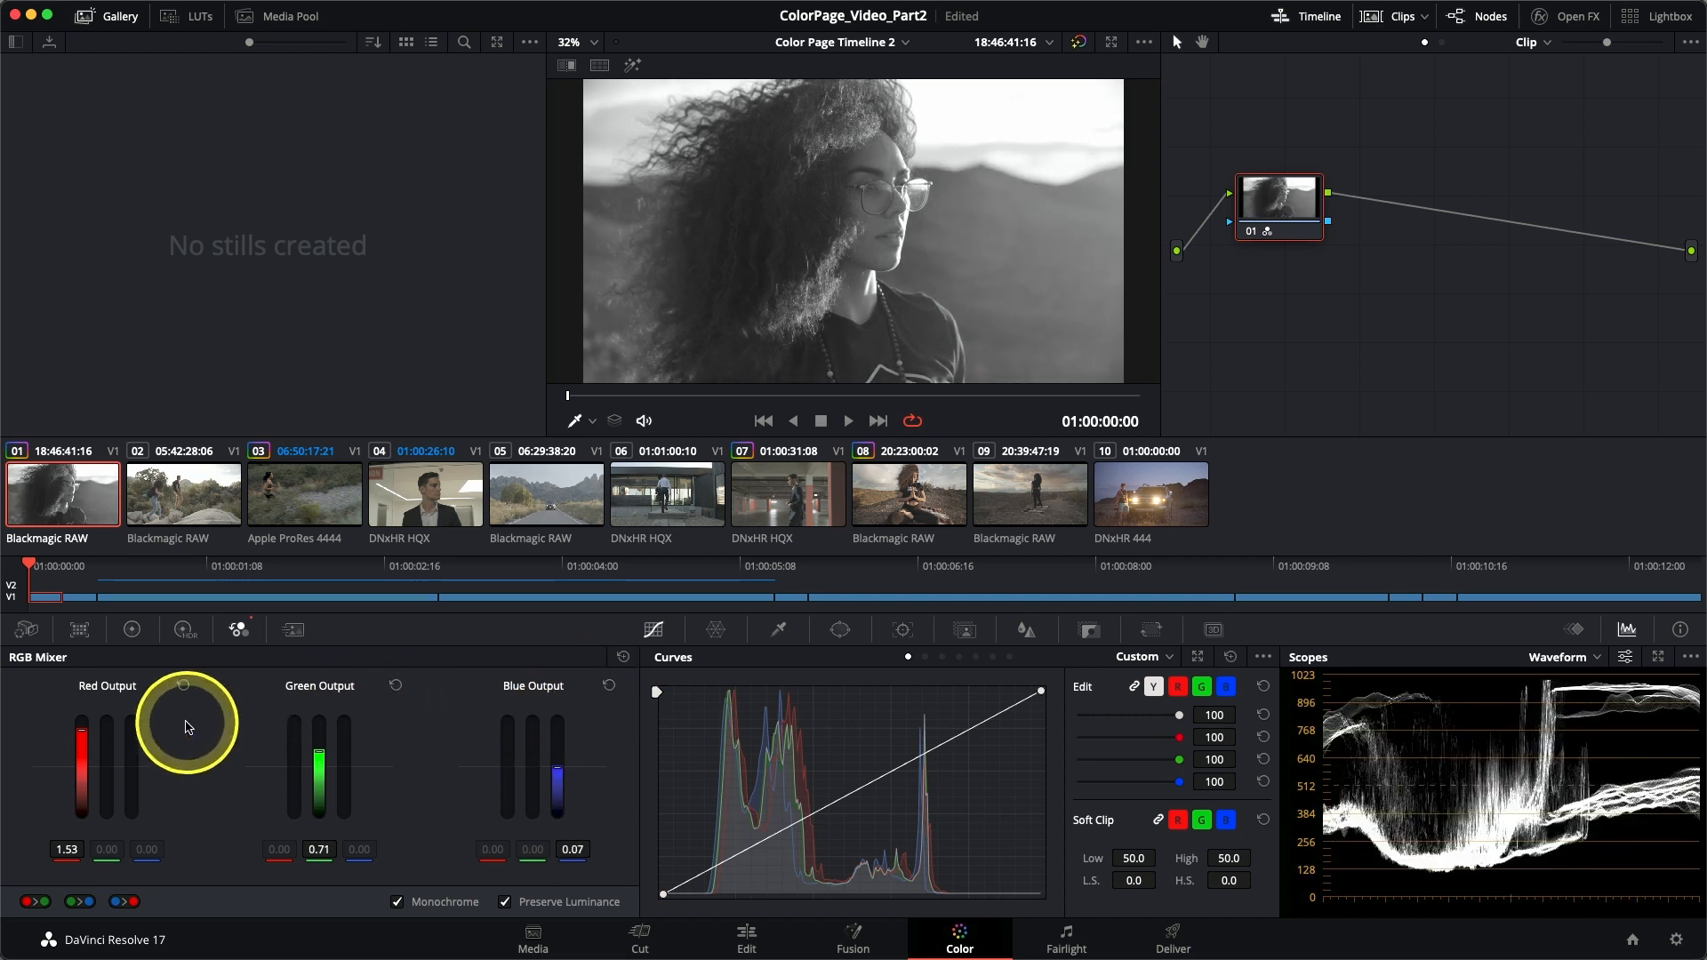
left_click_drag(83, 730, 83, 727)
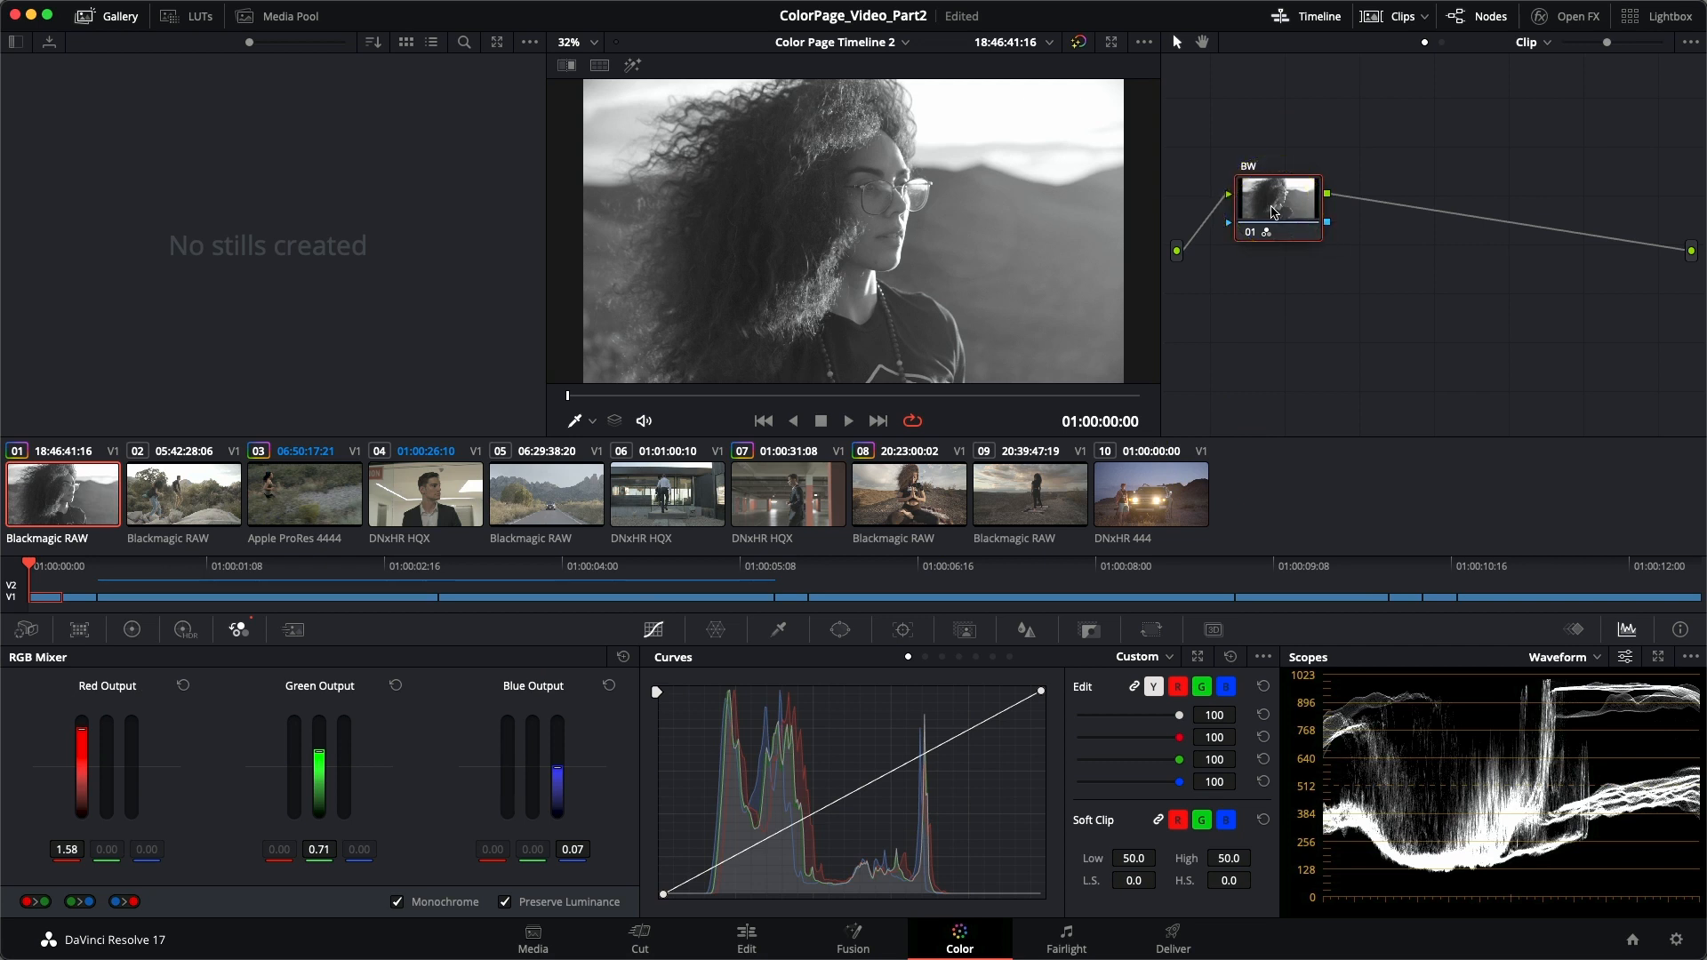
Step: Add a serial node after the BW node and label it Sepia
right_click(1276, 212)
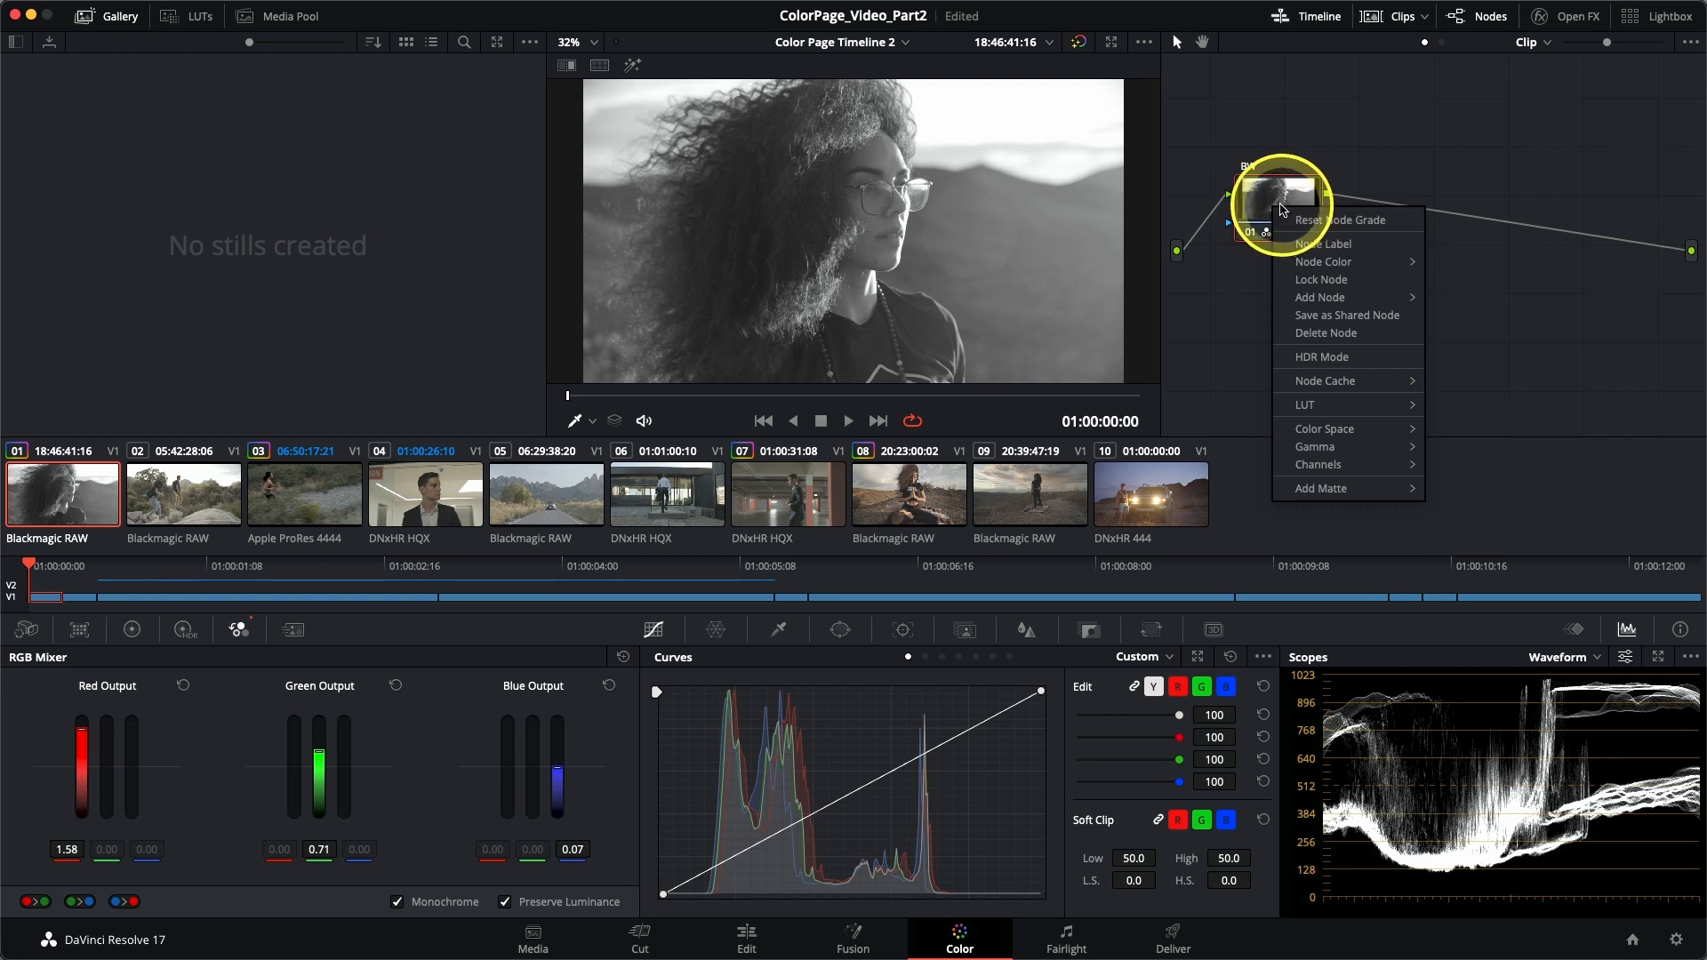
mouse_move(1387, 301)
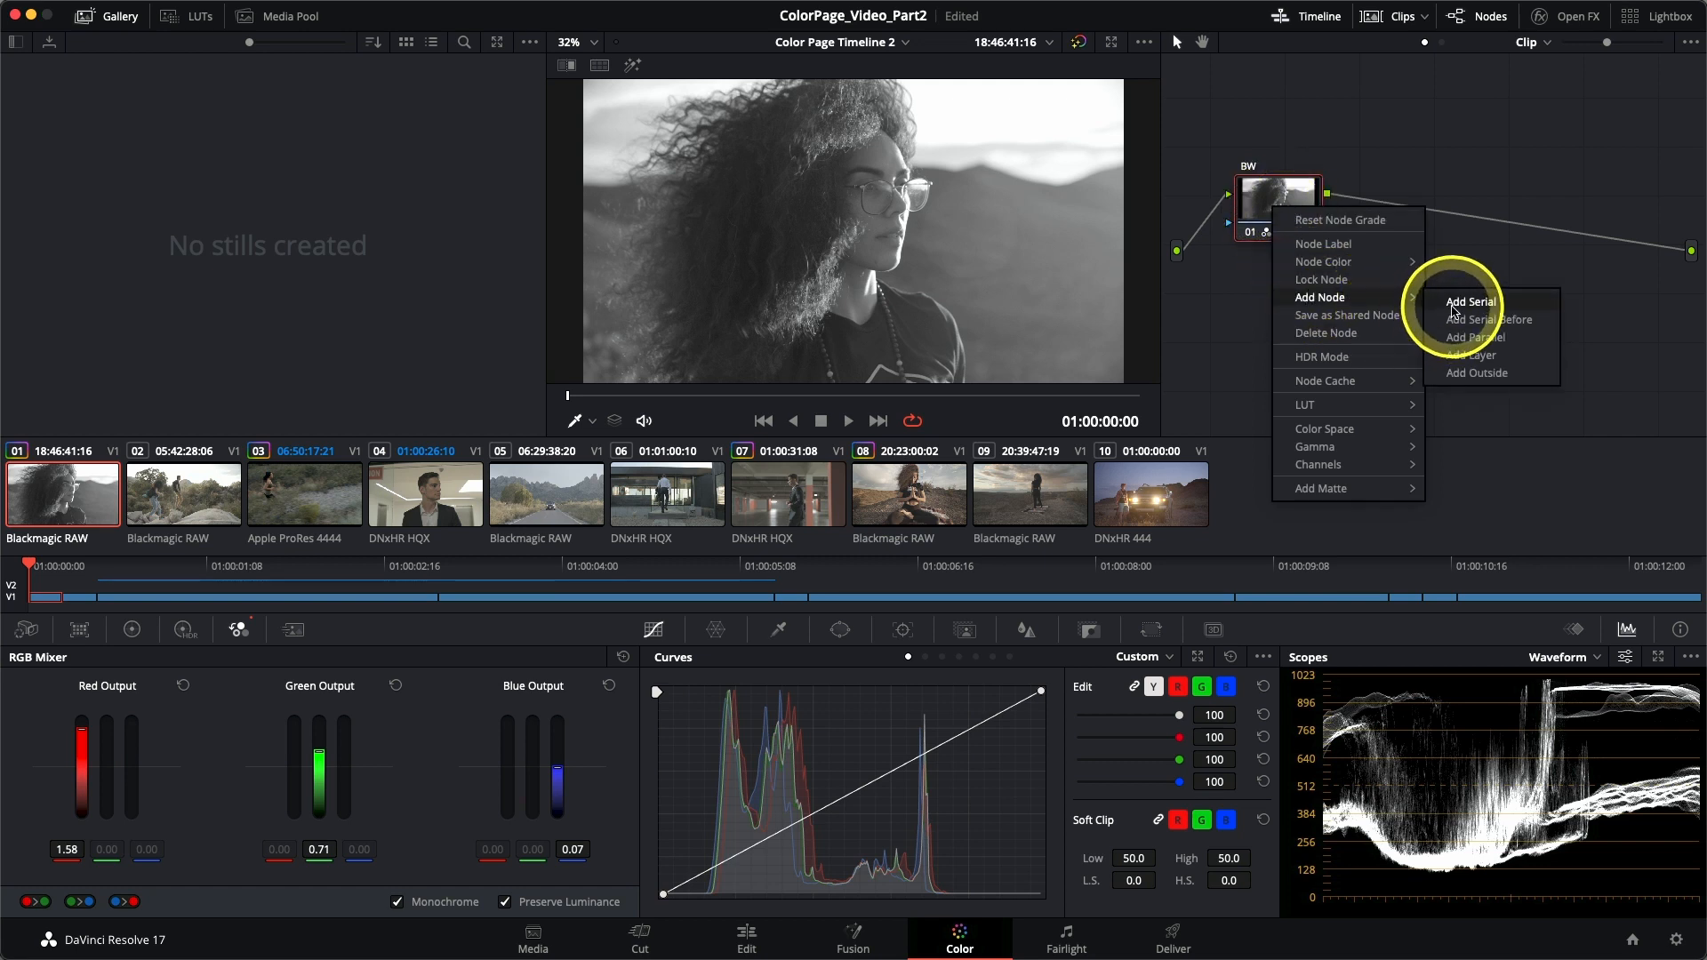
left_click(1263, 198)
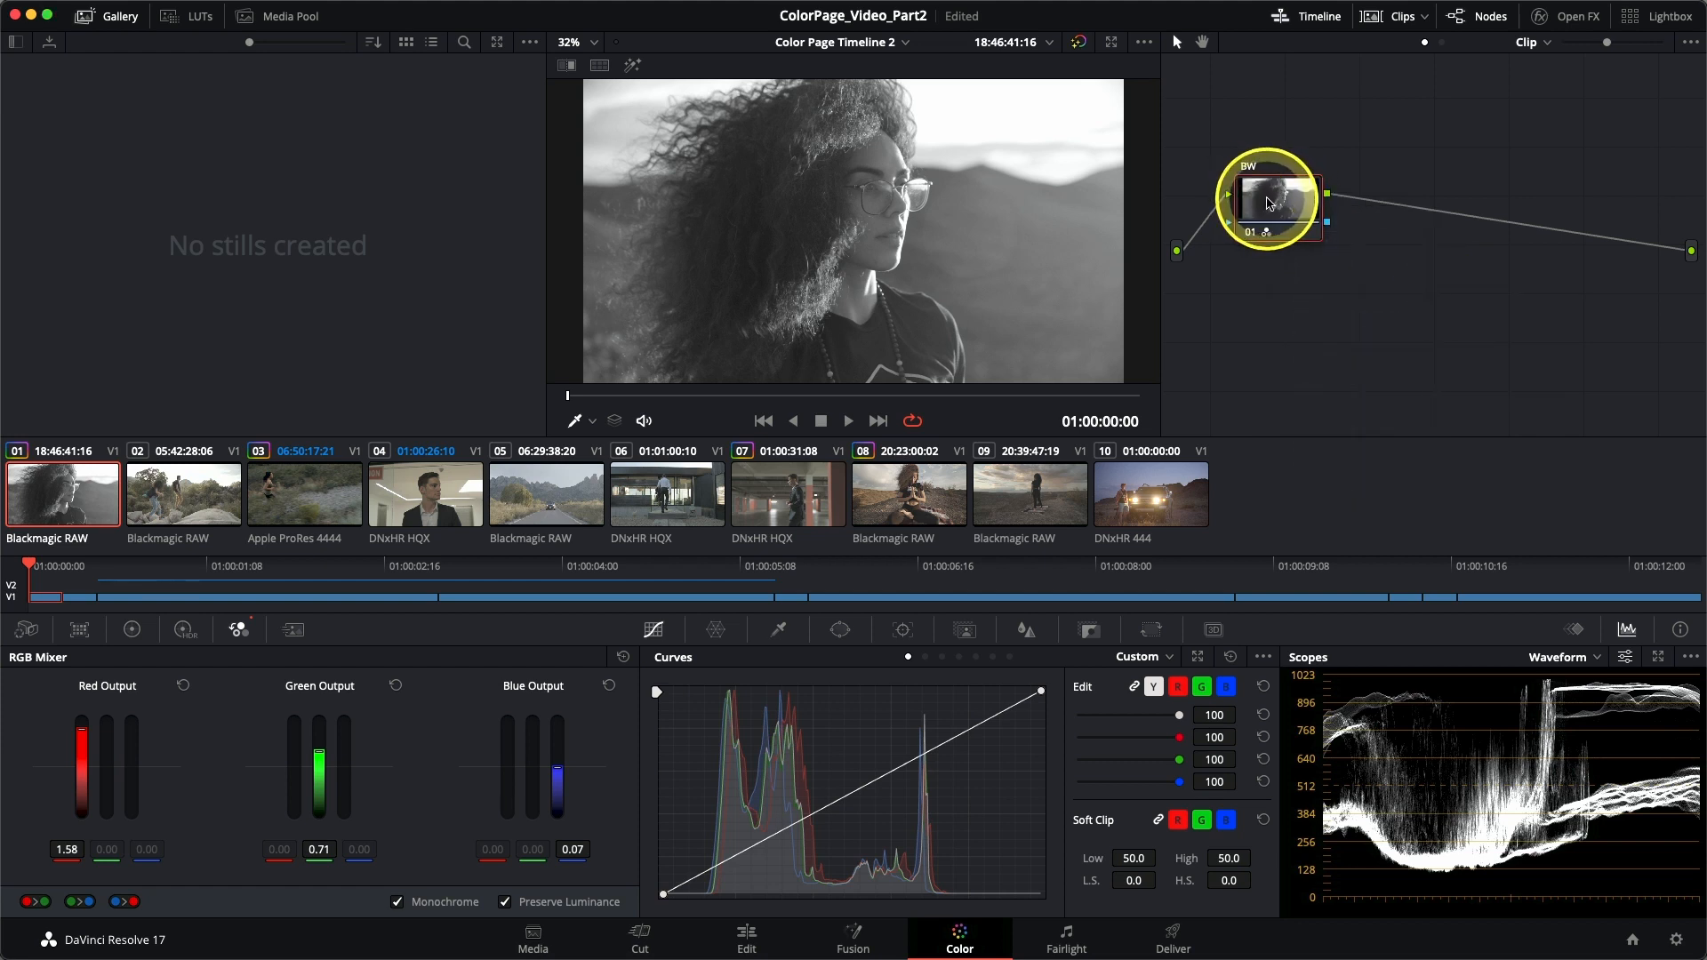
key("alt+s")
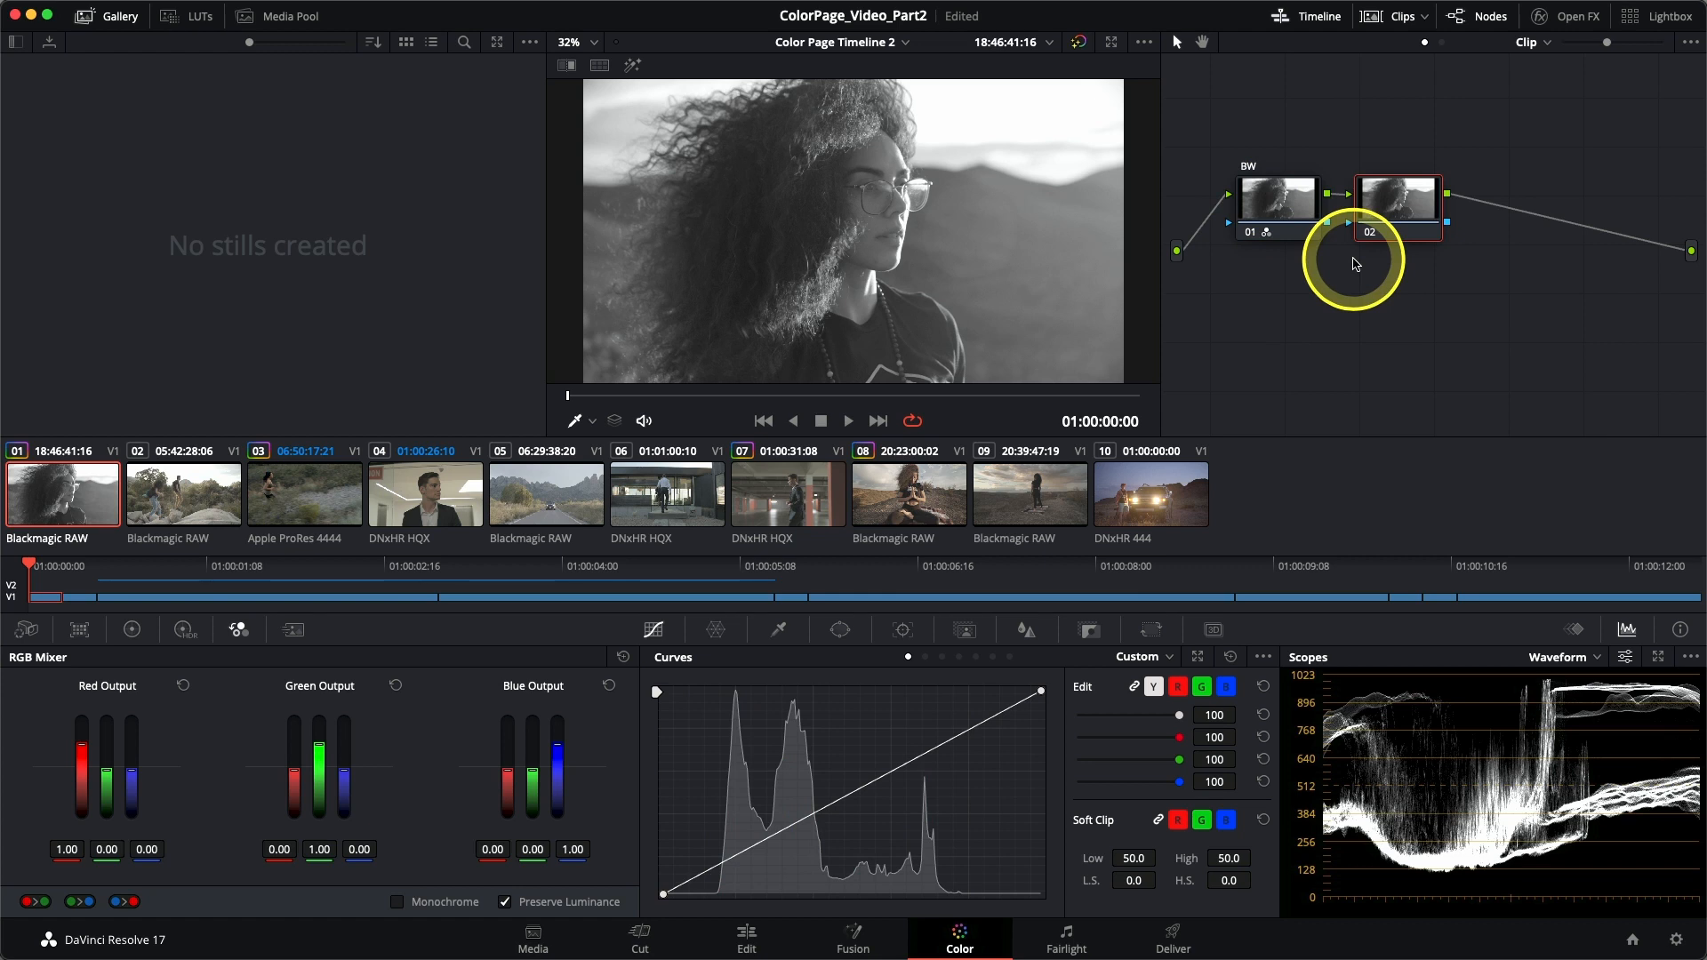
left_click_drag(1365, 203, 1374, 201)
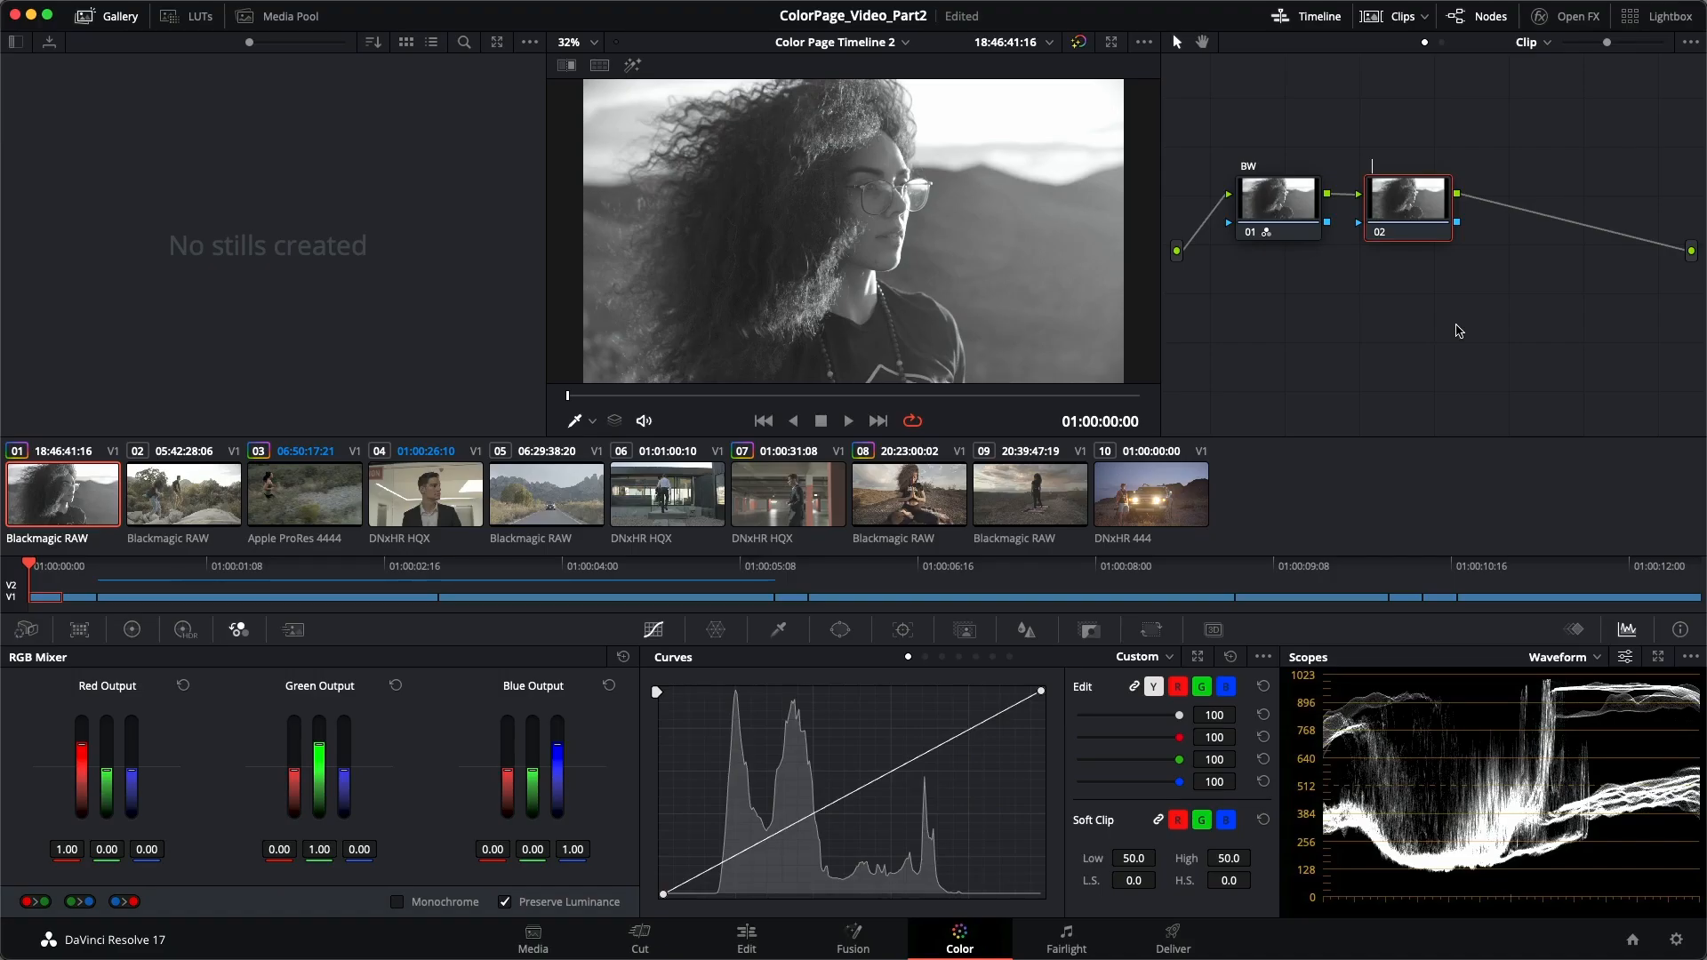
type("Sepia")
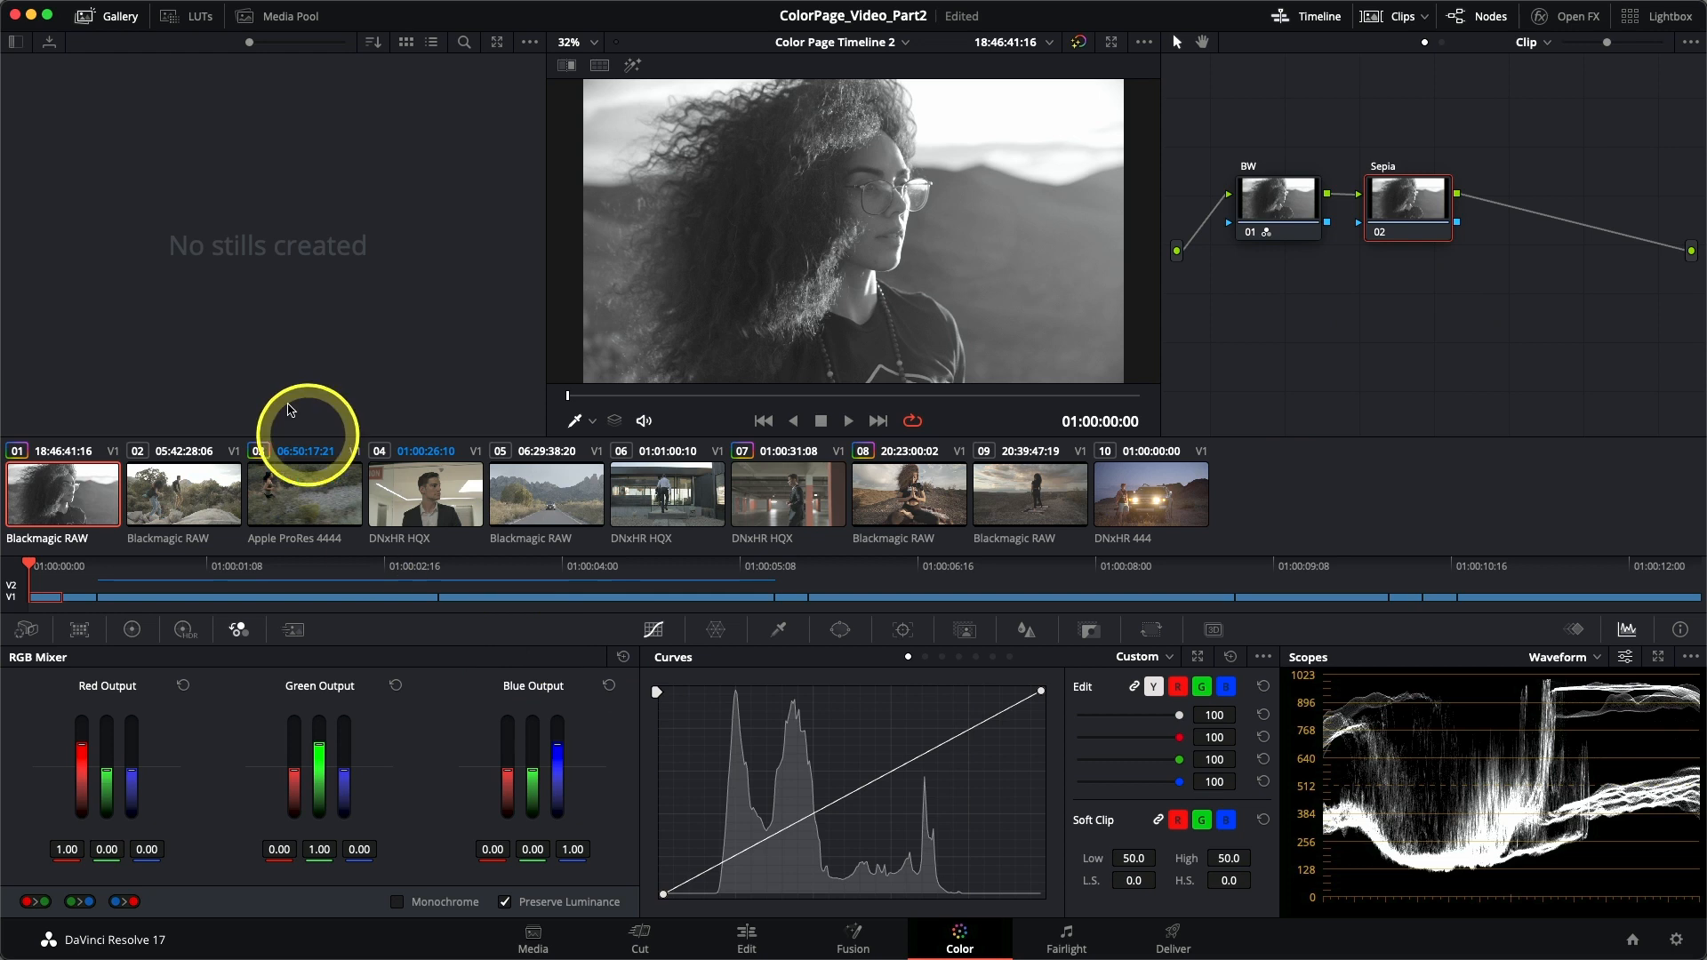
Step: Tint the Sepia node's midtones orange by shifting the Gamma color balance to red 0.03 and blue -0.03
left_click(149, 630)
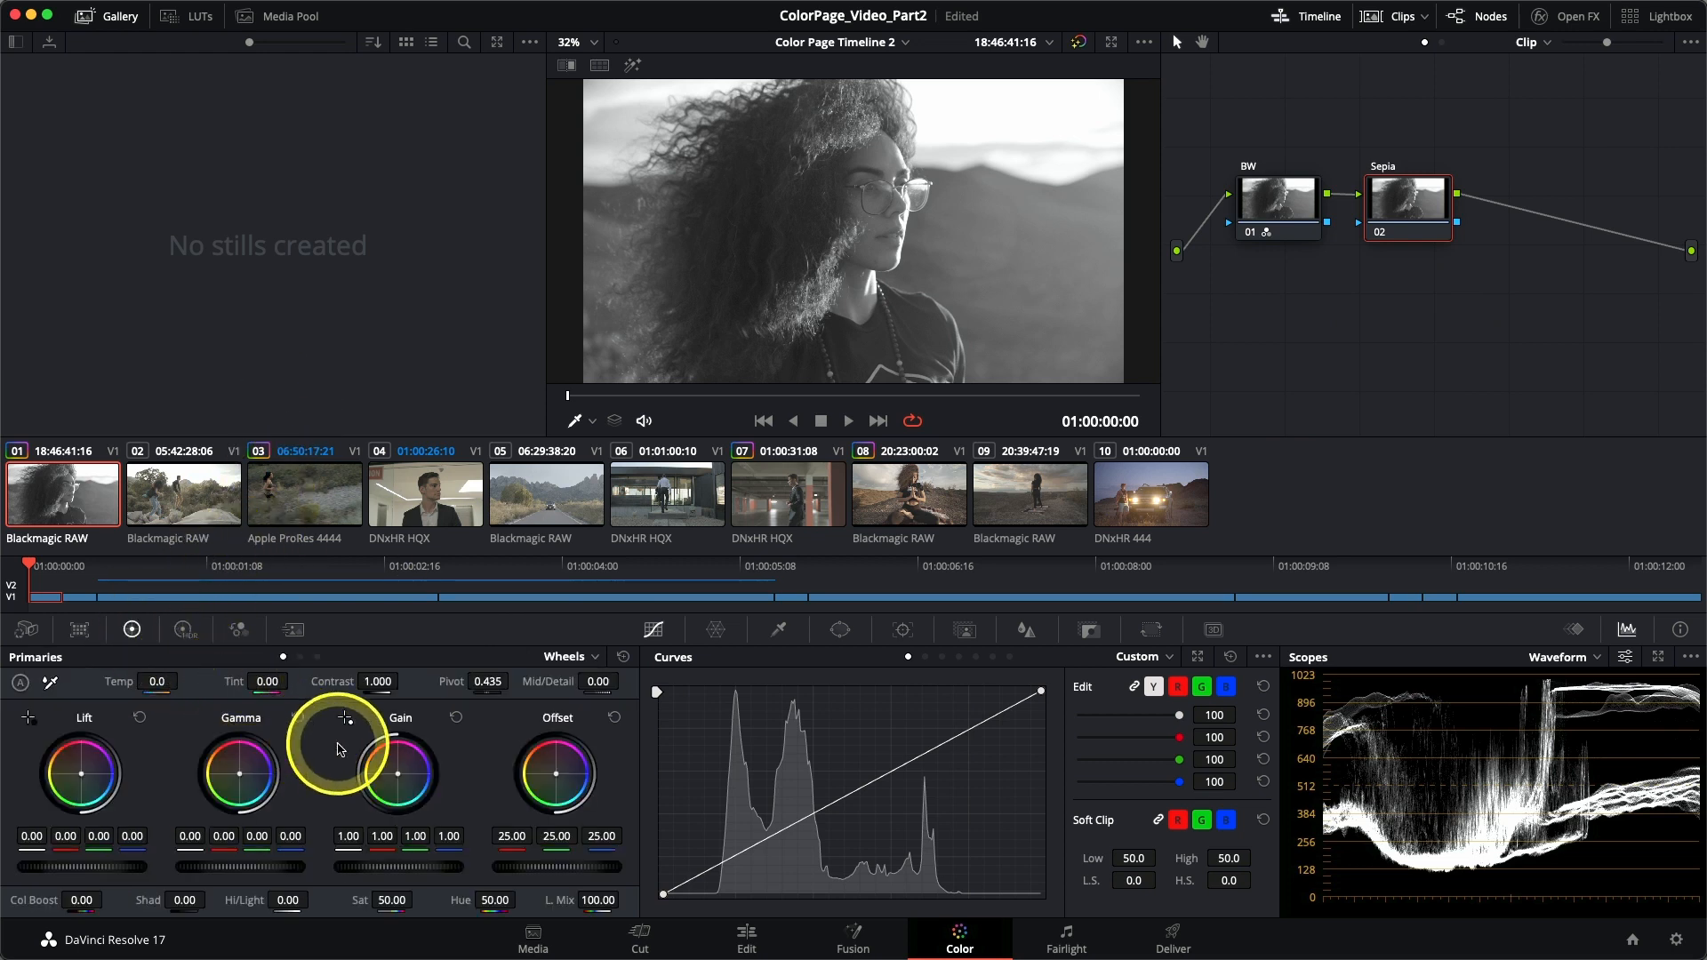
left_click_drag(239, 773, 208, 752)
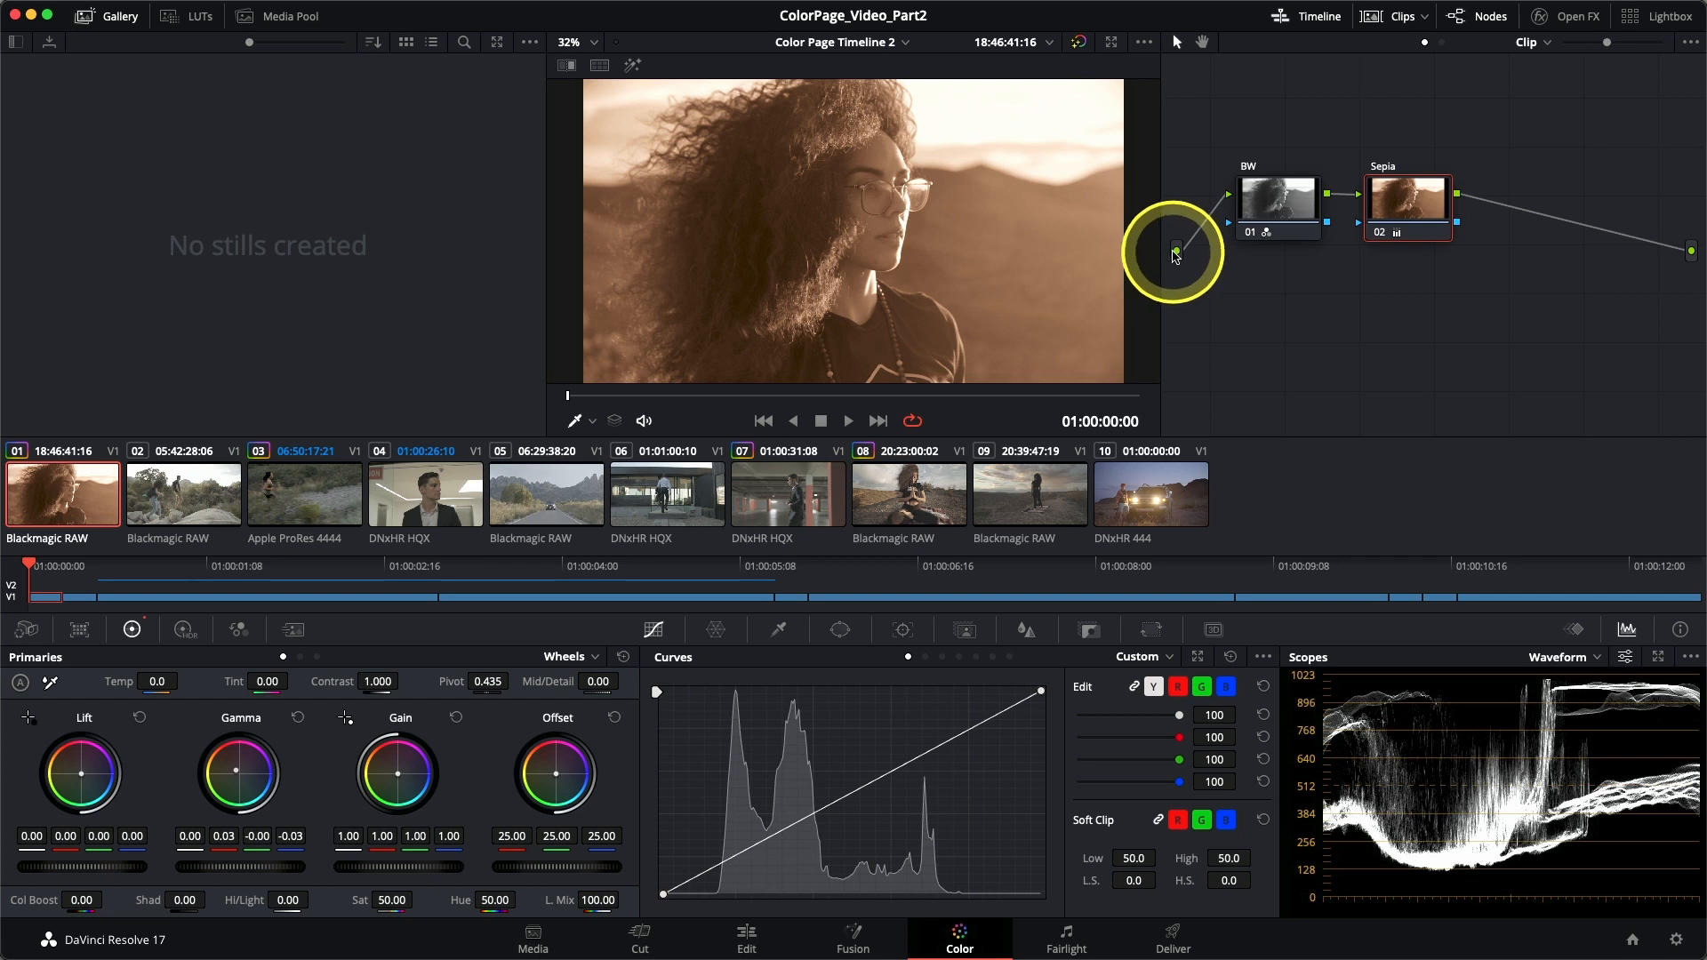
Step: Rearrange the node graph so the Sepia node feeds into the BW node
left_click_drag(1176, 256, 1229, 198)
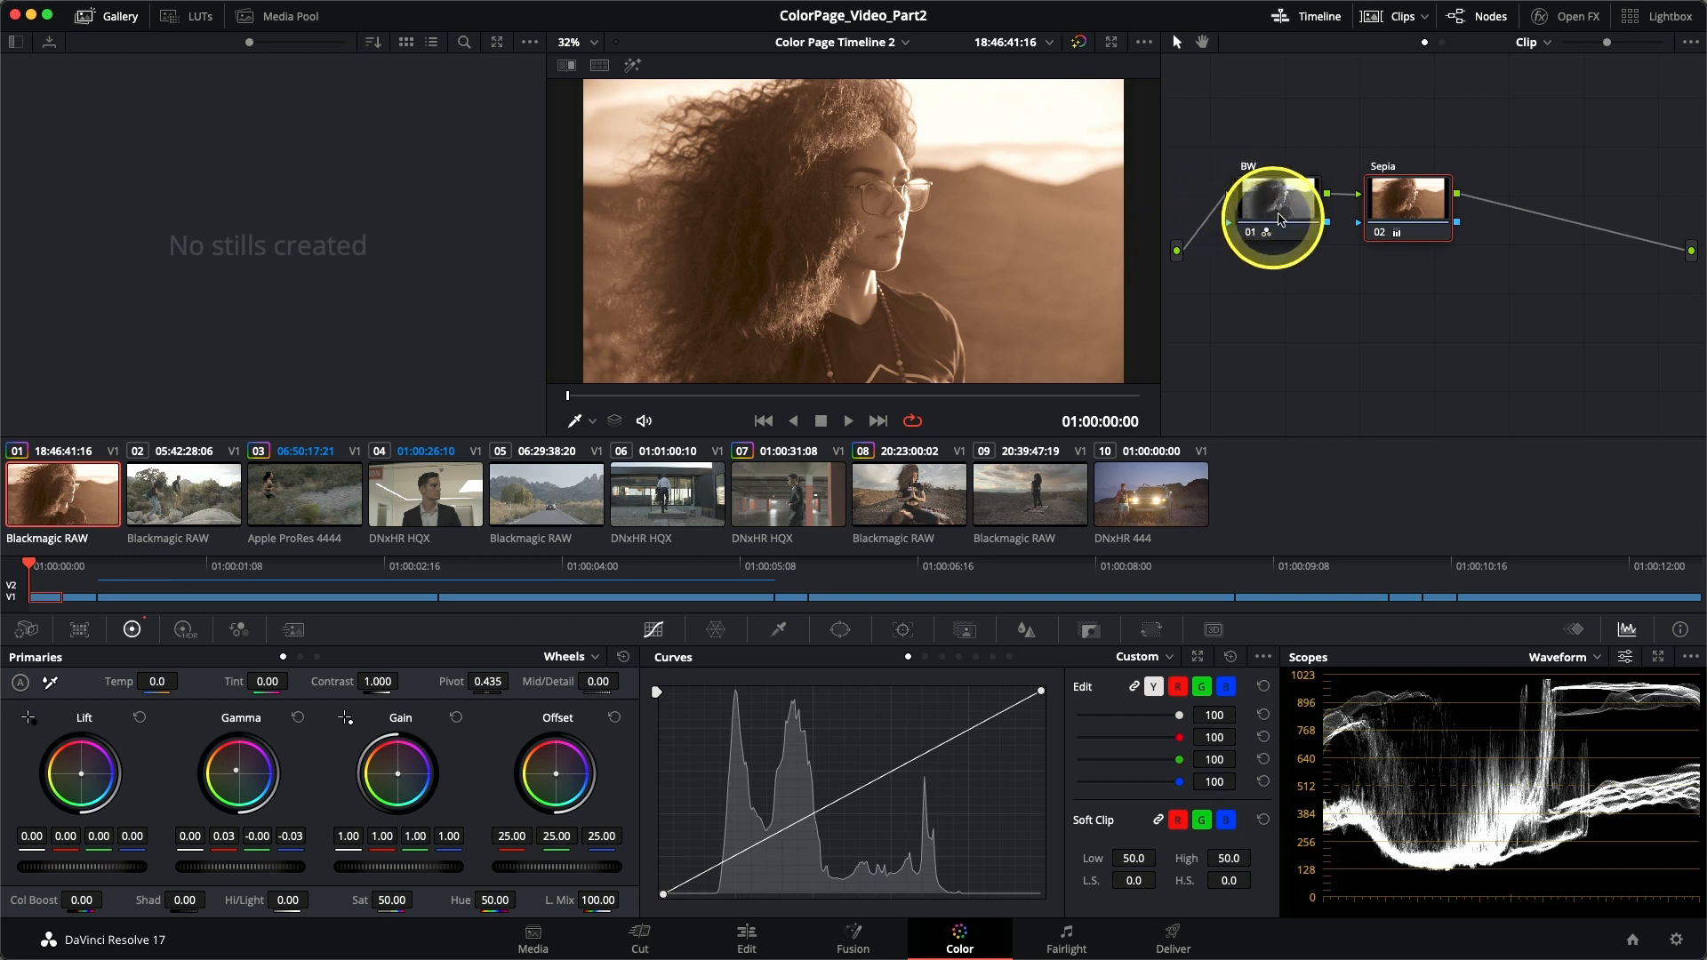
left_click_drag(1282, 211, 1274, 207)
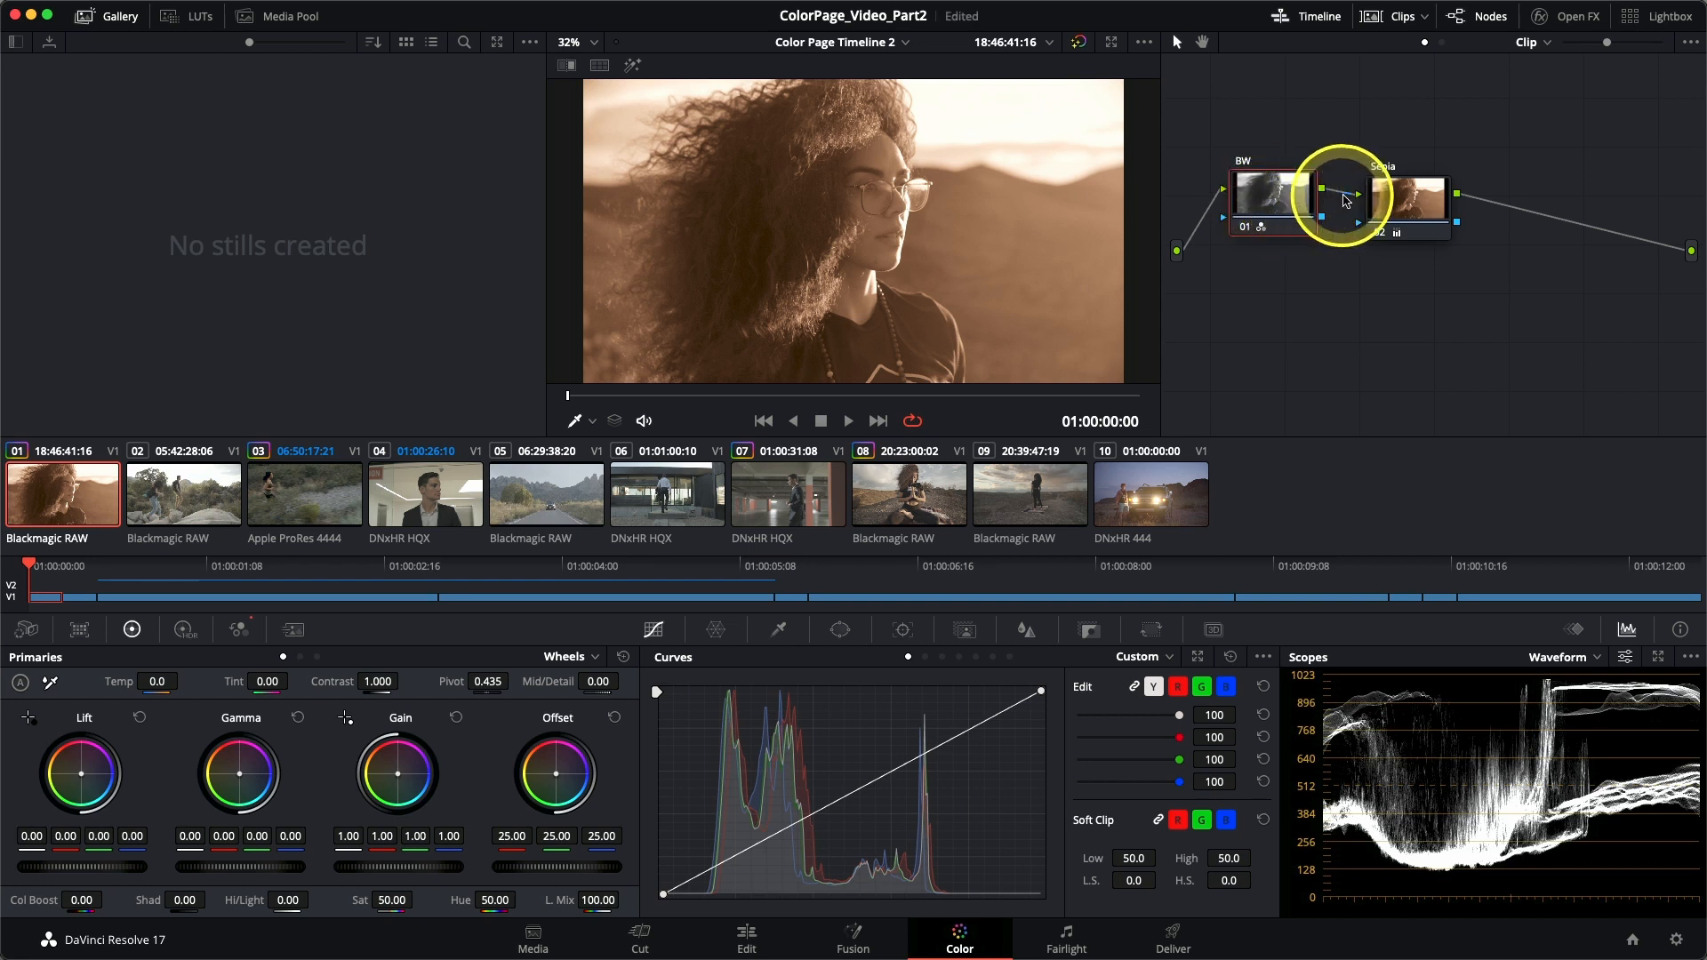
left_click_drag(1419, 217, 1438, 210)
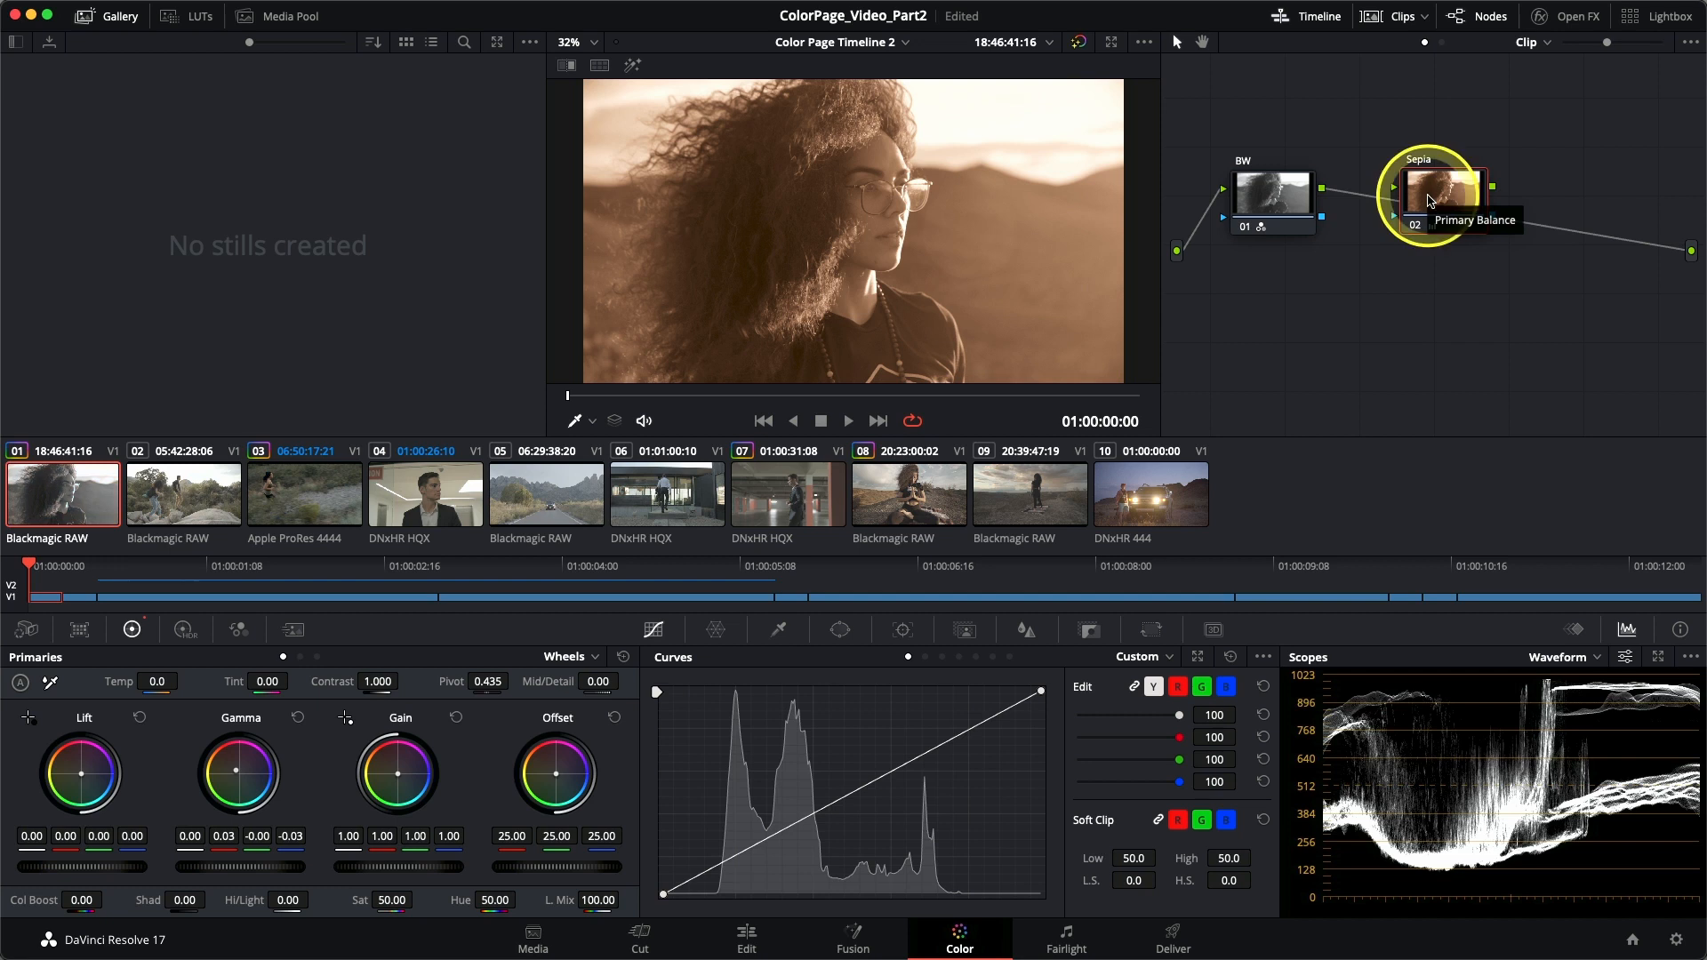
left_click_drag(1434, 201, 1440, 139)
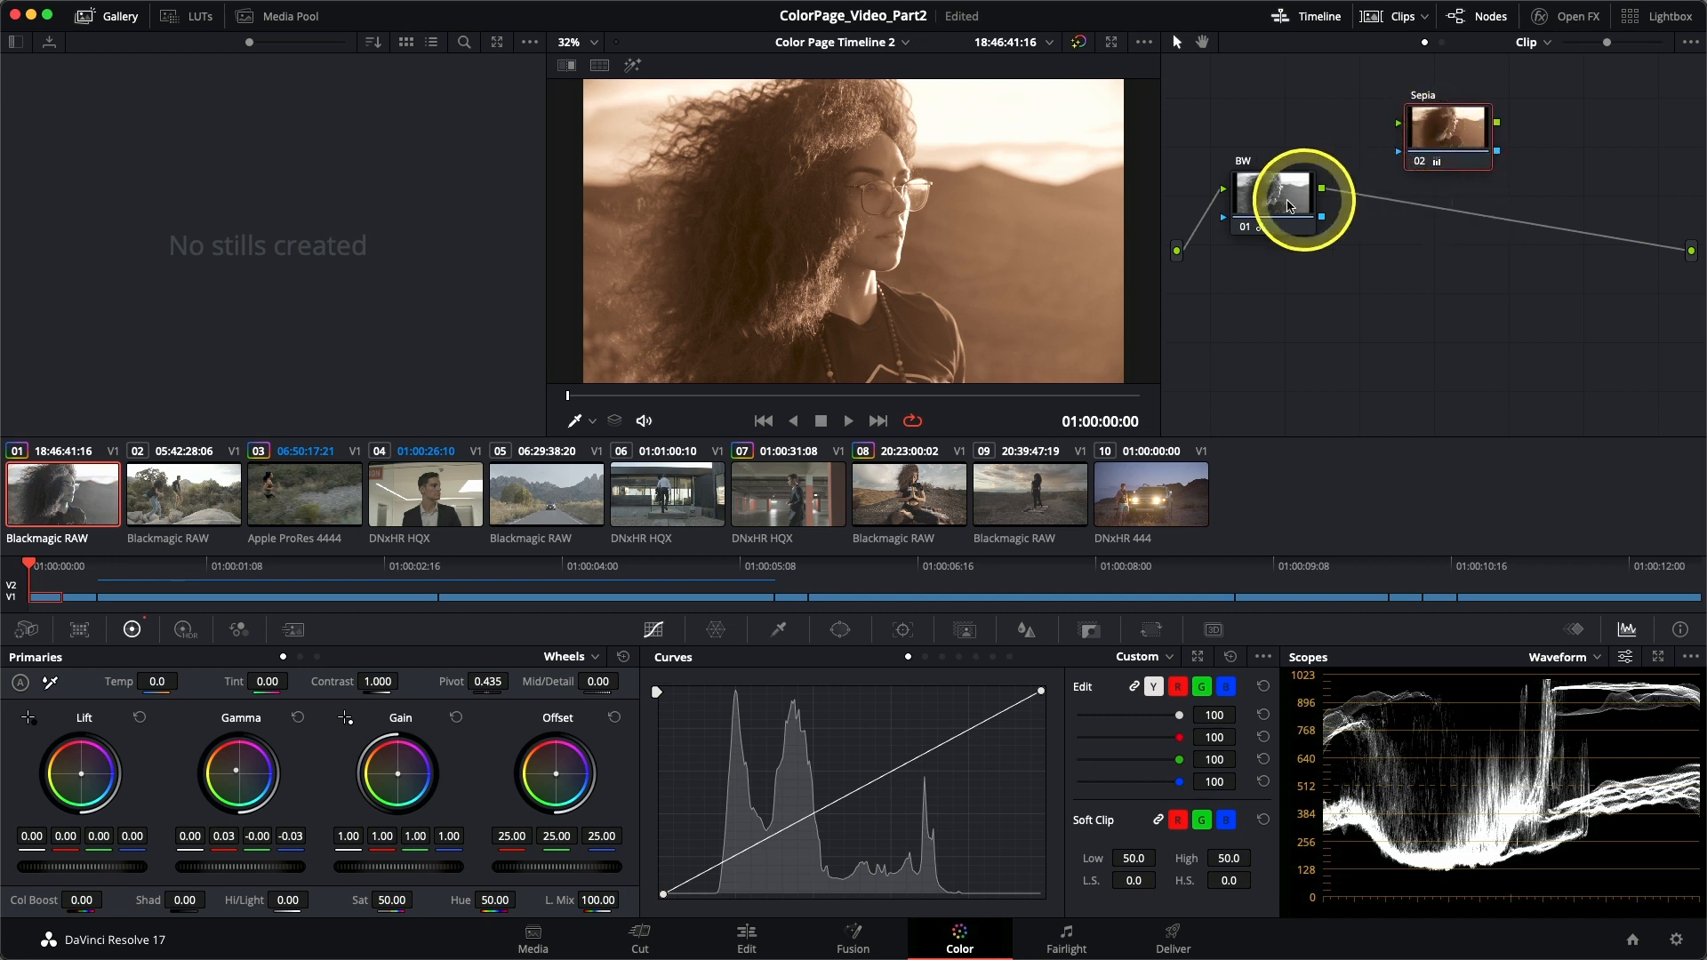
left_click_drag(1273, 201, 1443, 240)
left_click(1443, 128)
mouse_move(1442, 127)
left_mouse_down()
mouse_move(1274, 161)
mouse_move(1271, 249)
left_mouse_up()
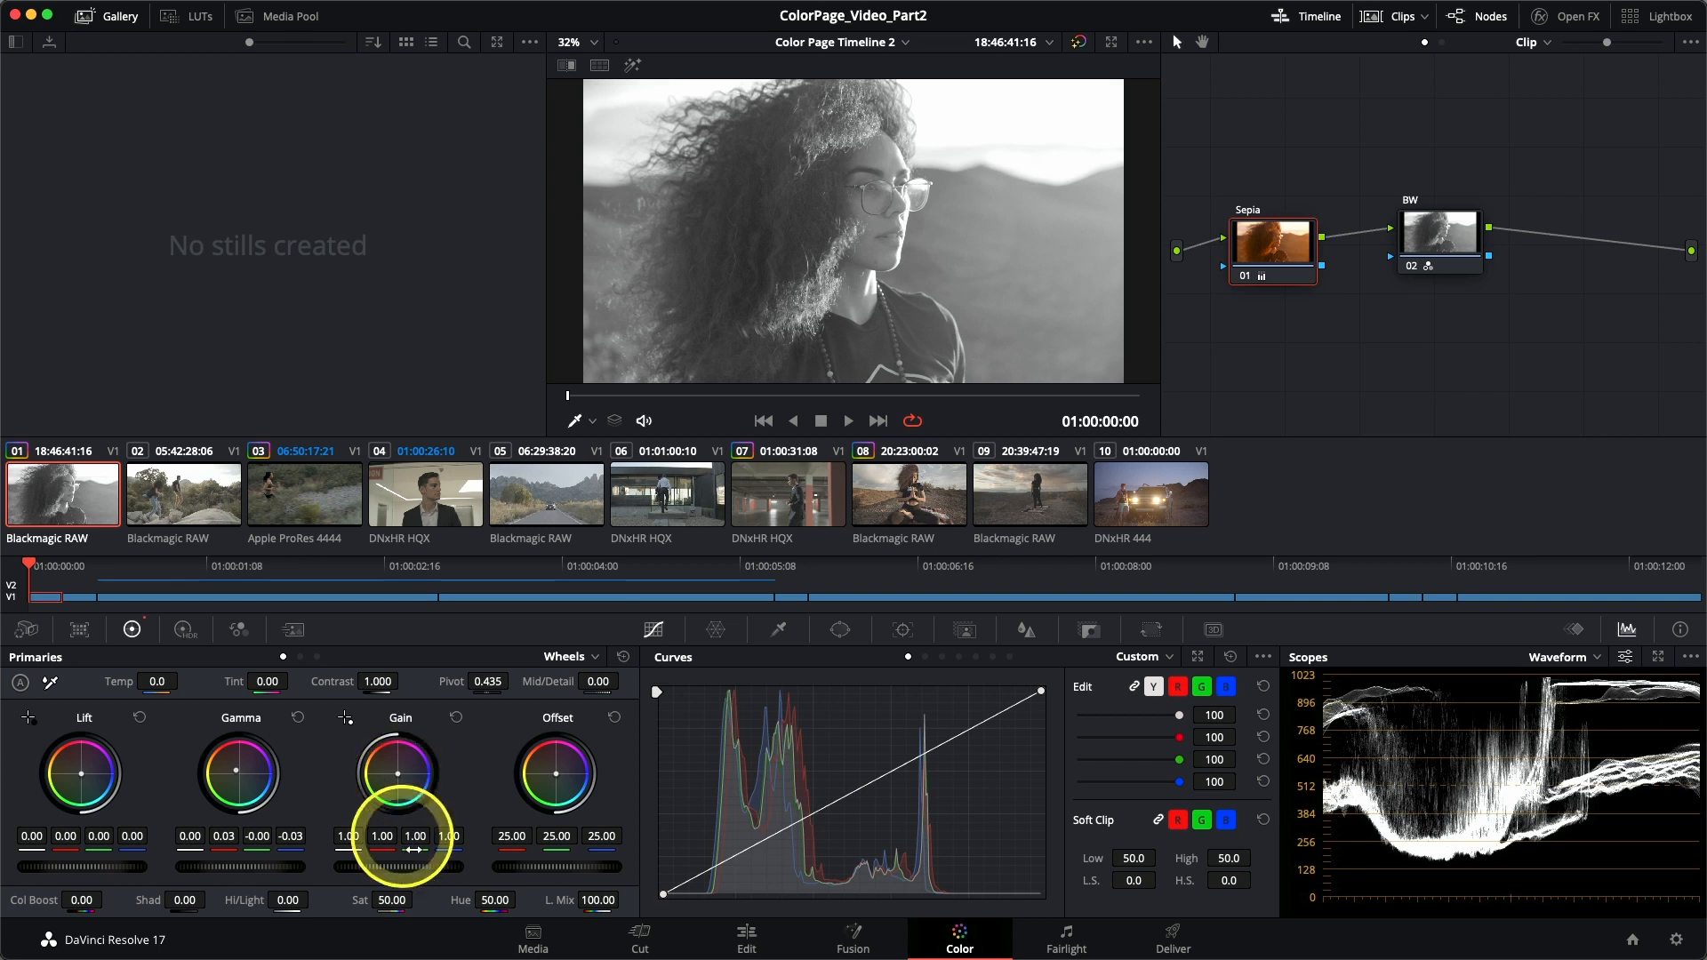
Step: Check the BW node's RGB Mixer settings and compare the image with the Sepia node disabled and enabled
left_click(1431, 247)
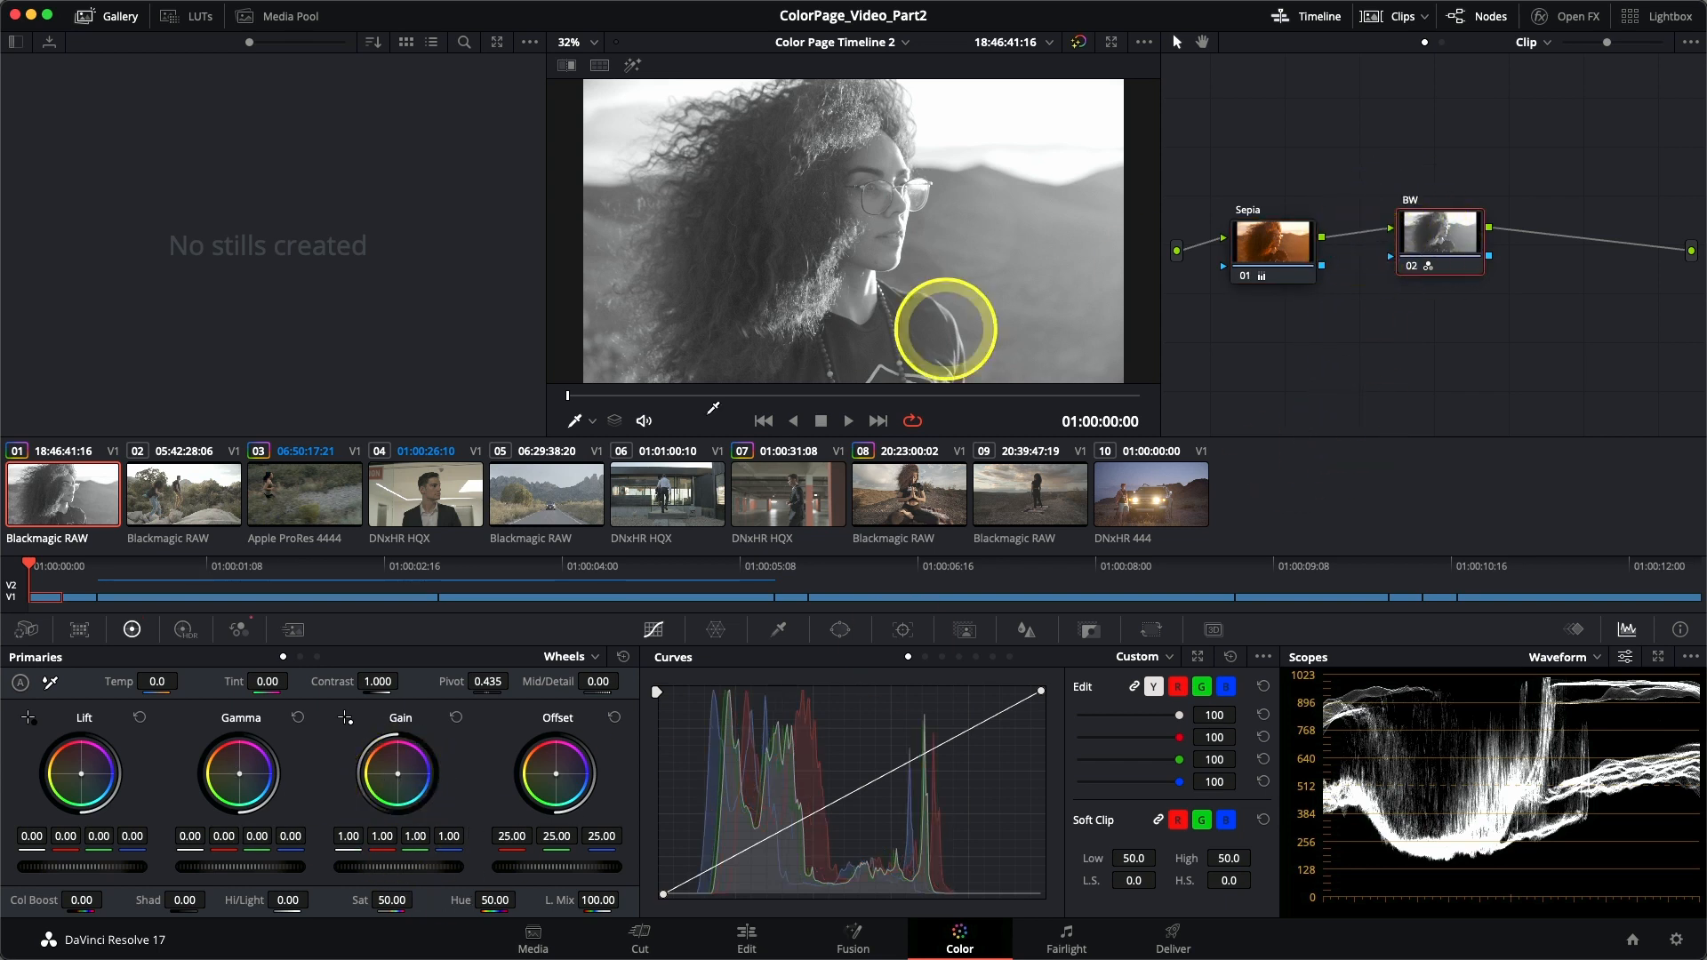
left_click(236, 629)
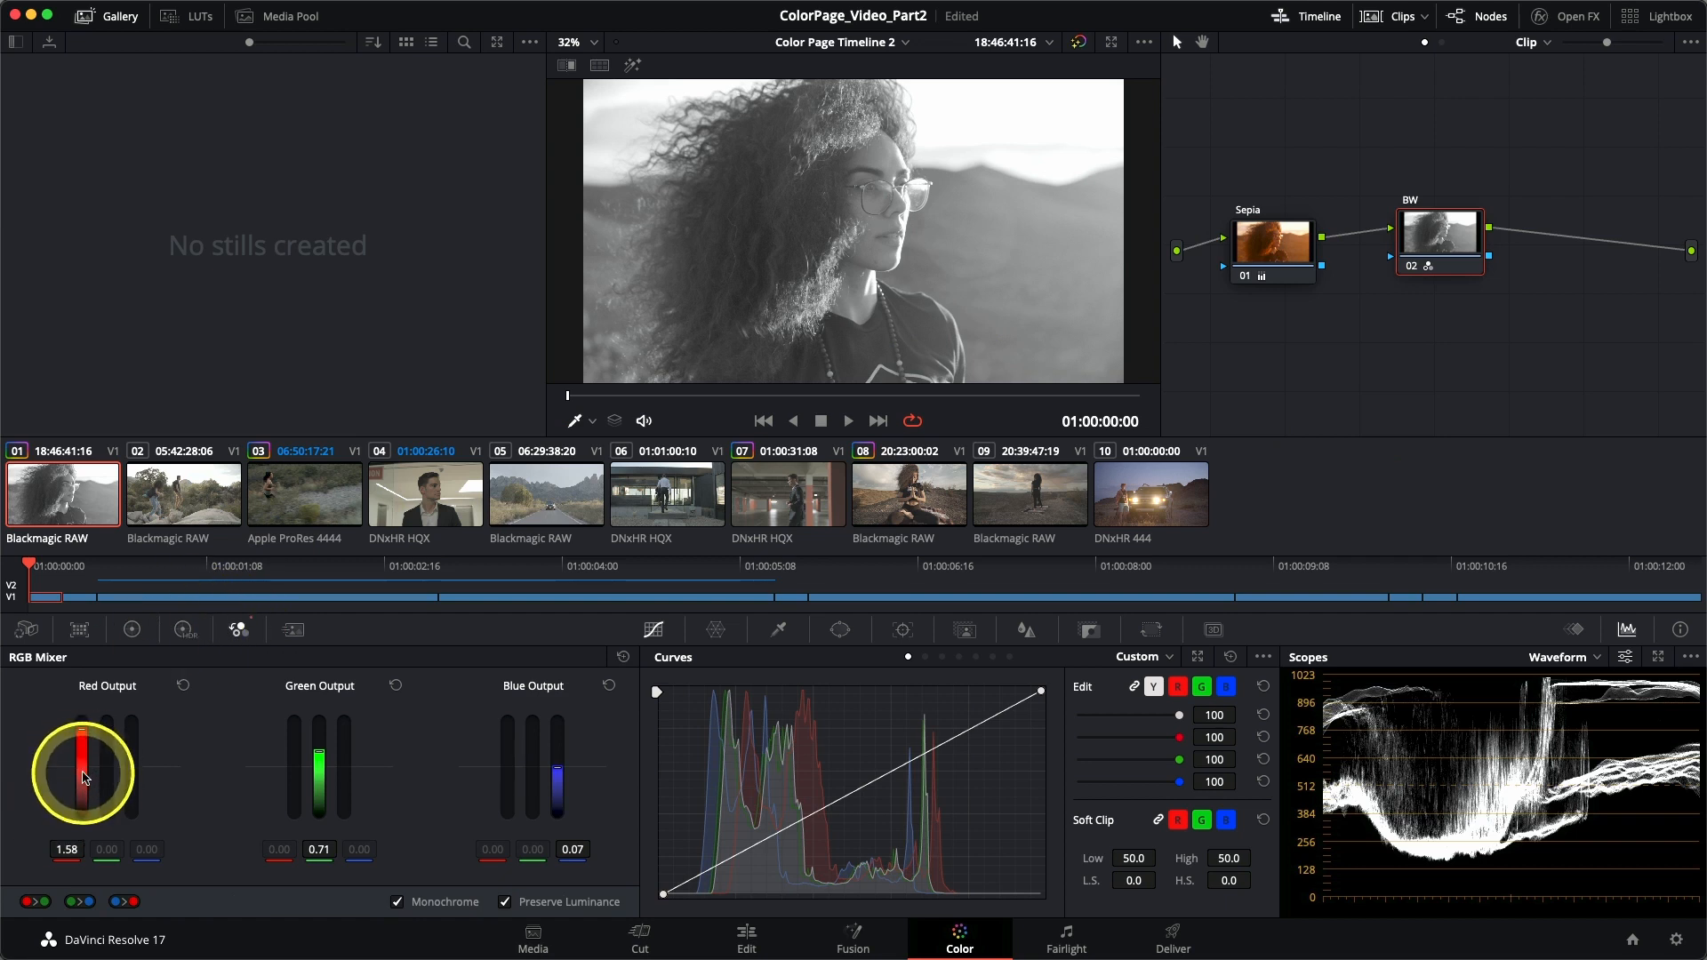
left_click(1248, 278)
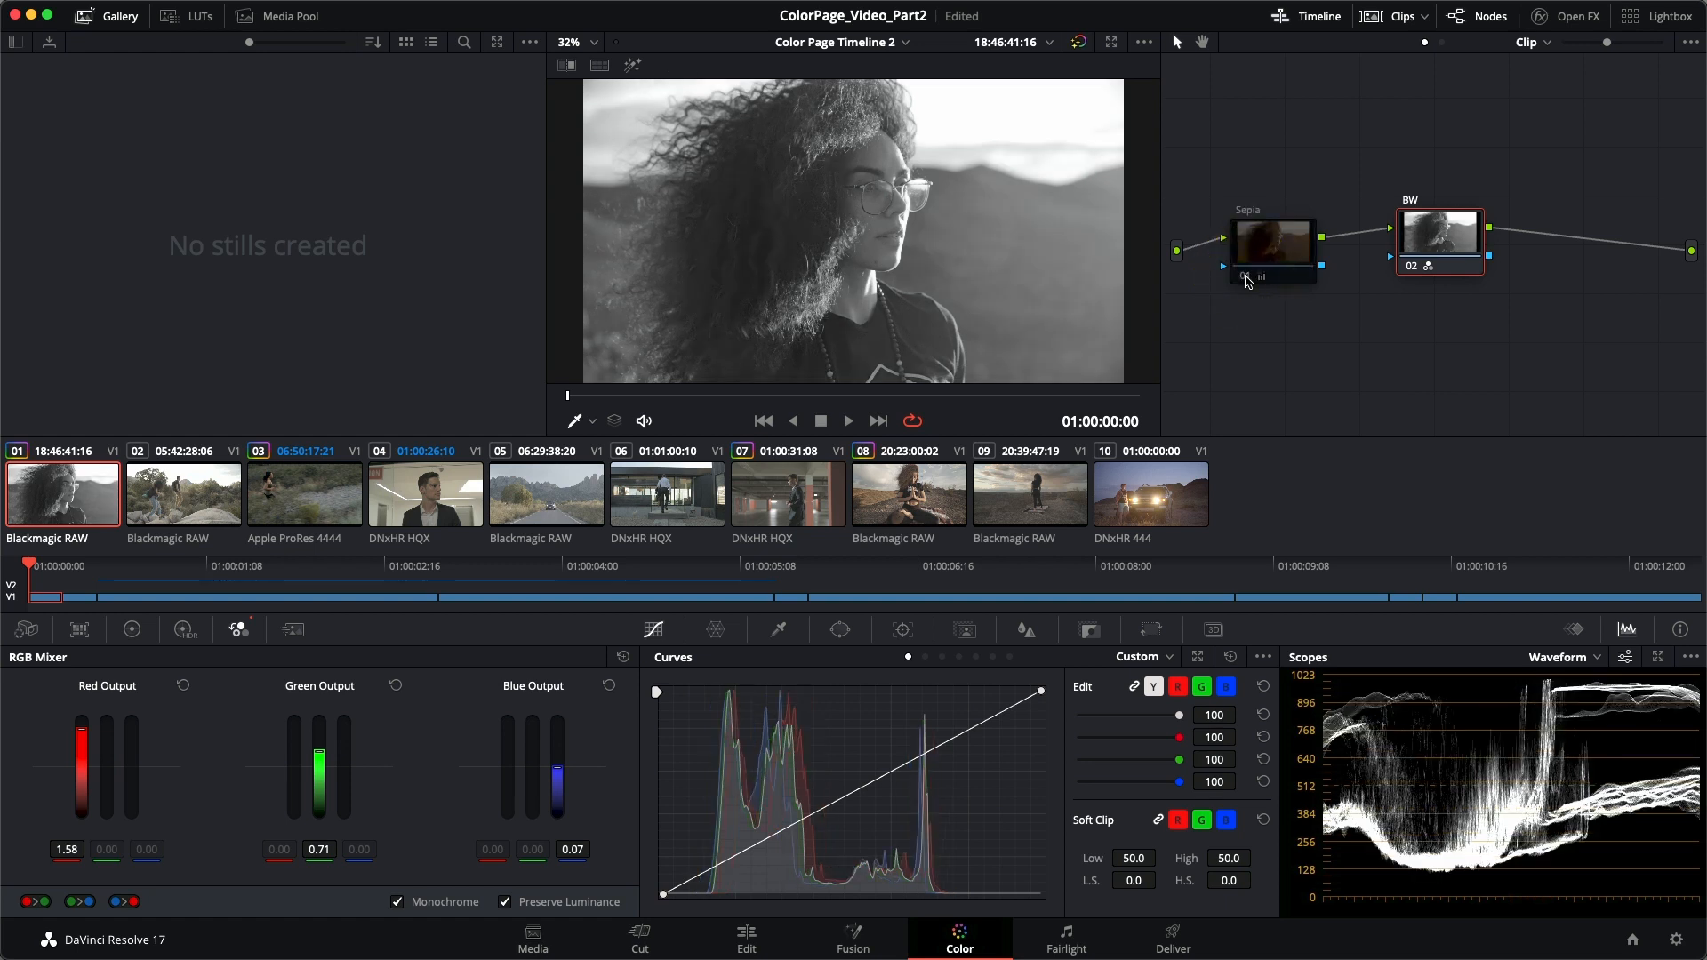
key("ctrl+d")
Step: Shift the Sepia node's Gamma color balance to red 0.03, green -0.01 and blue -0.02
left_click(1263, 250)
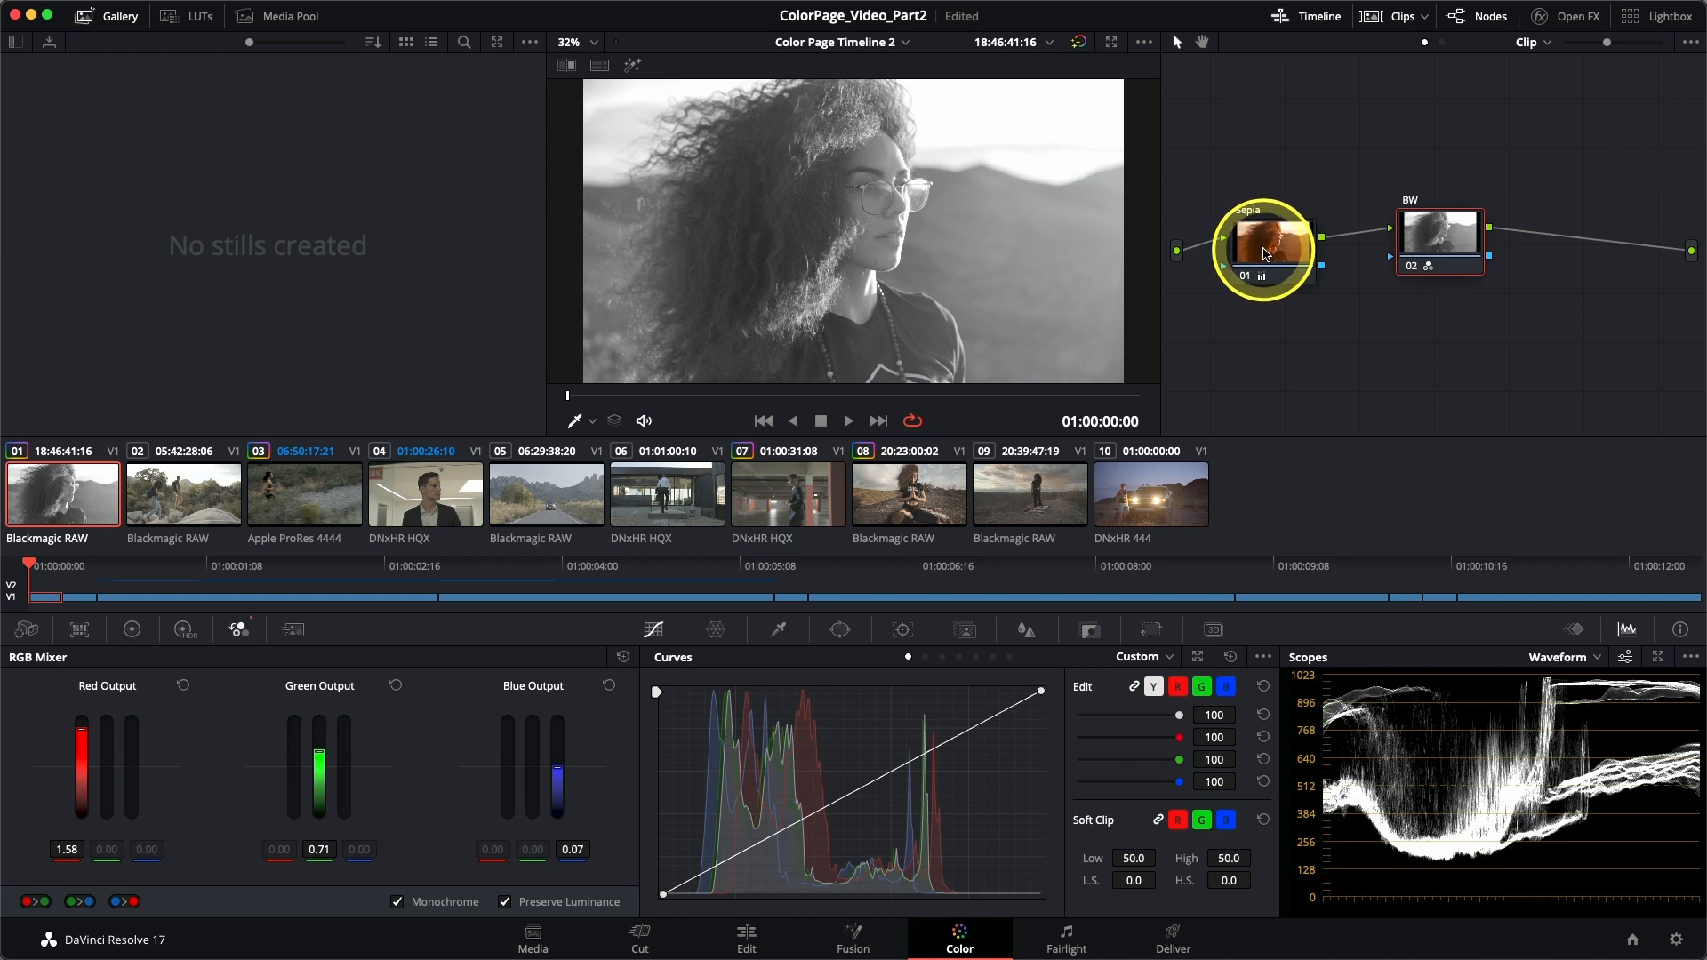
left_click(131, 629)
left_click_drag(238, 775, 294, 742)
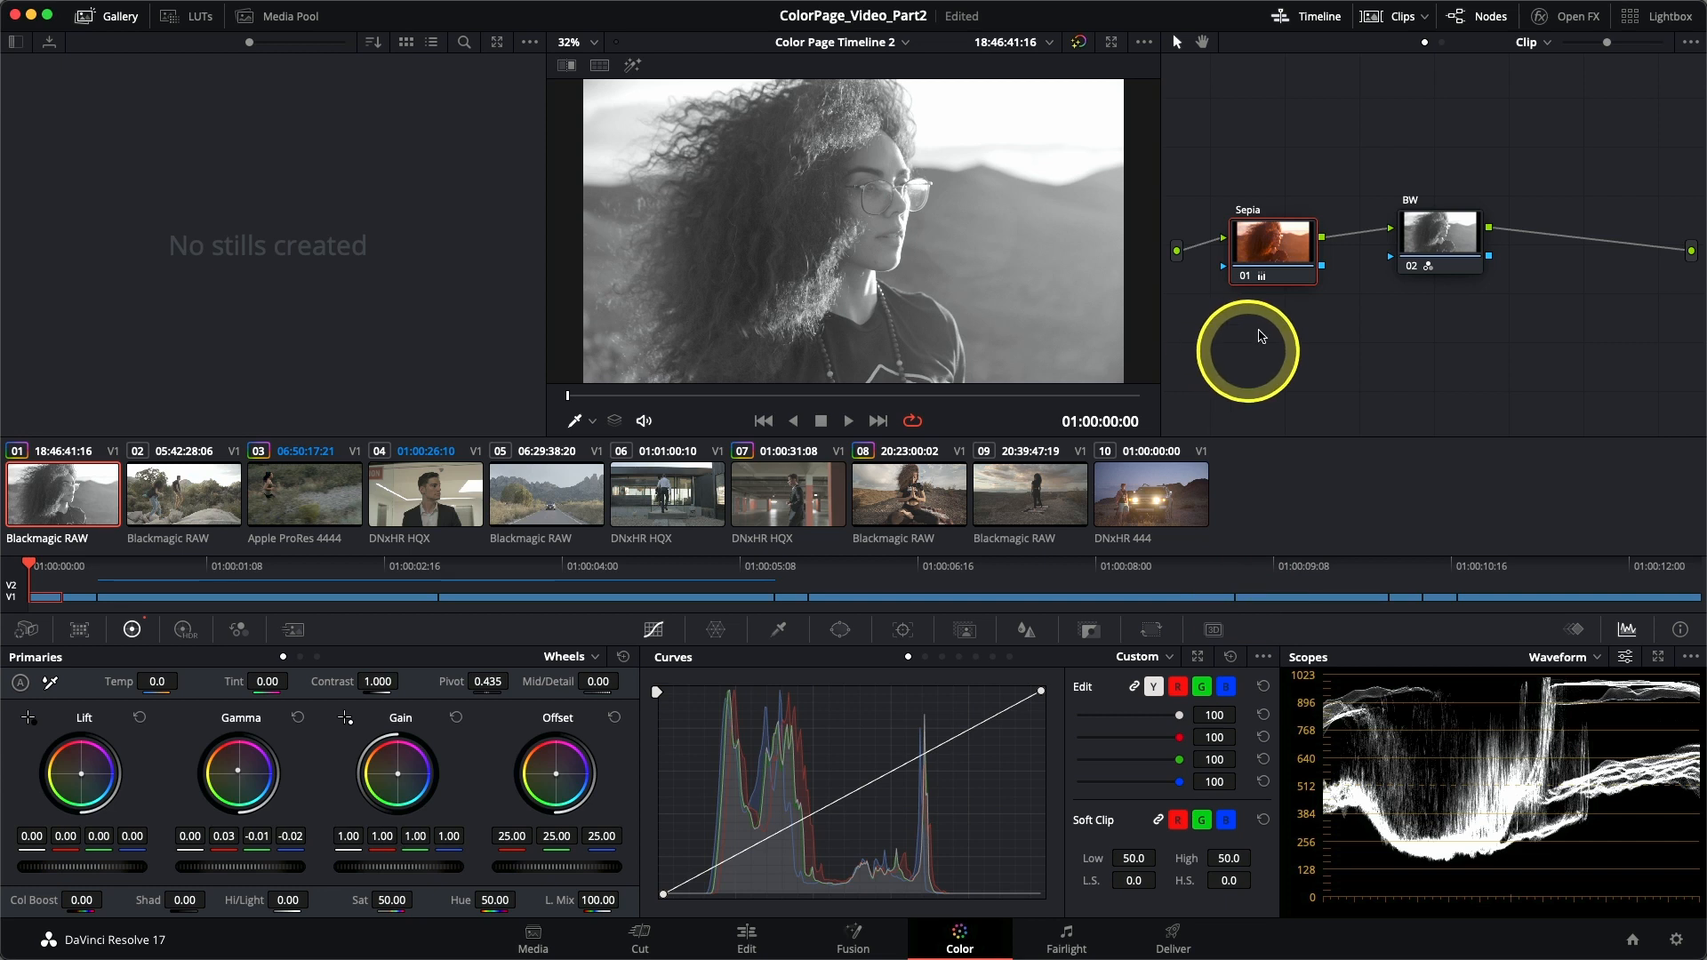
Step: Reset all grades and nodes on clip 01 and reposition the remaining node between the graph's input and output
right_click(1264, 329)
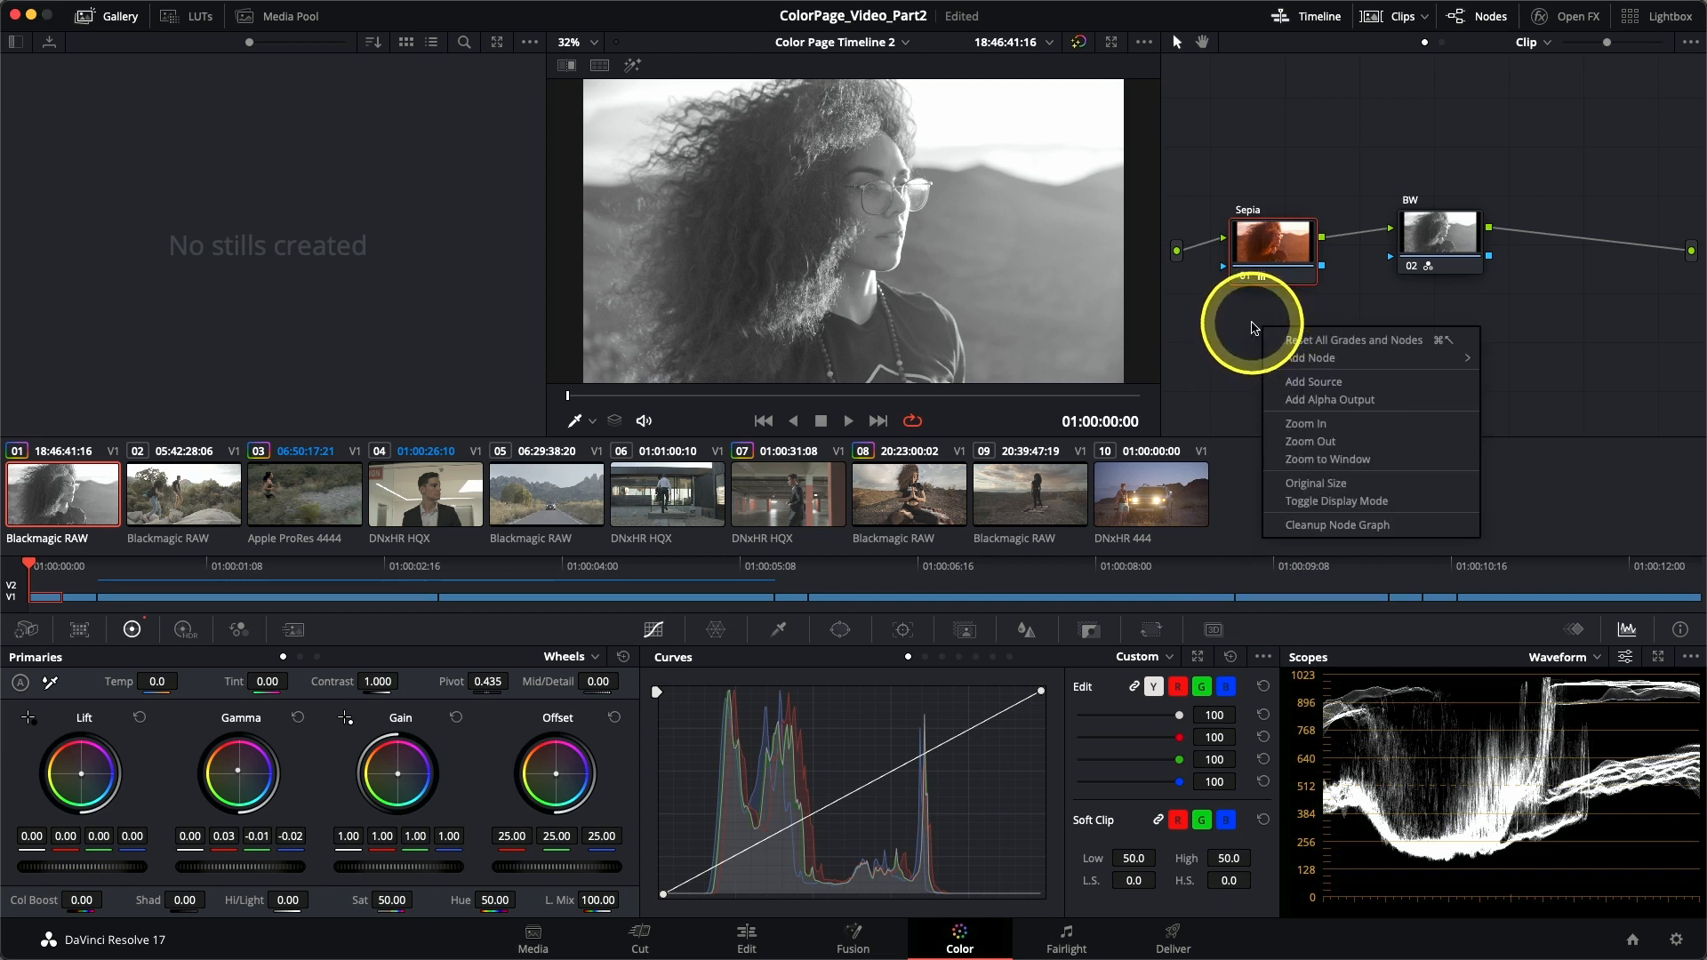
left_click(1321, 347)
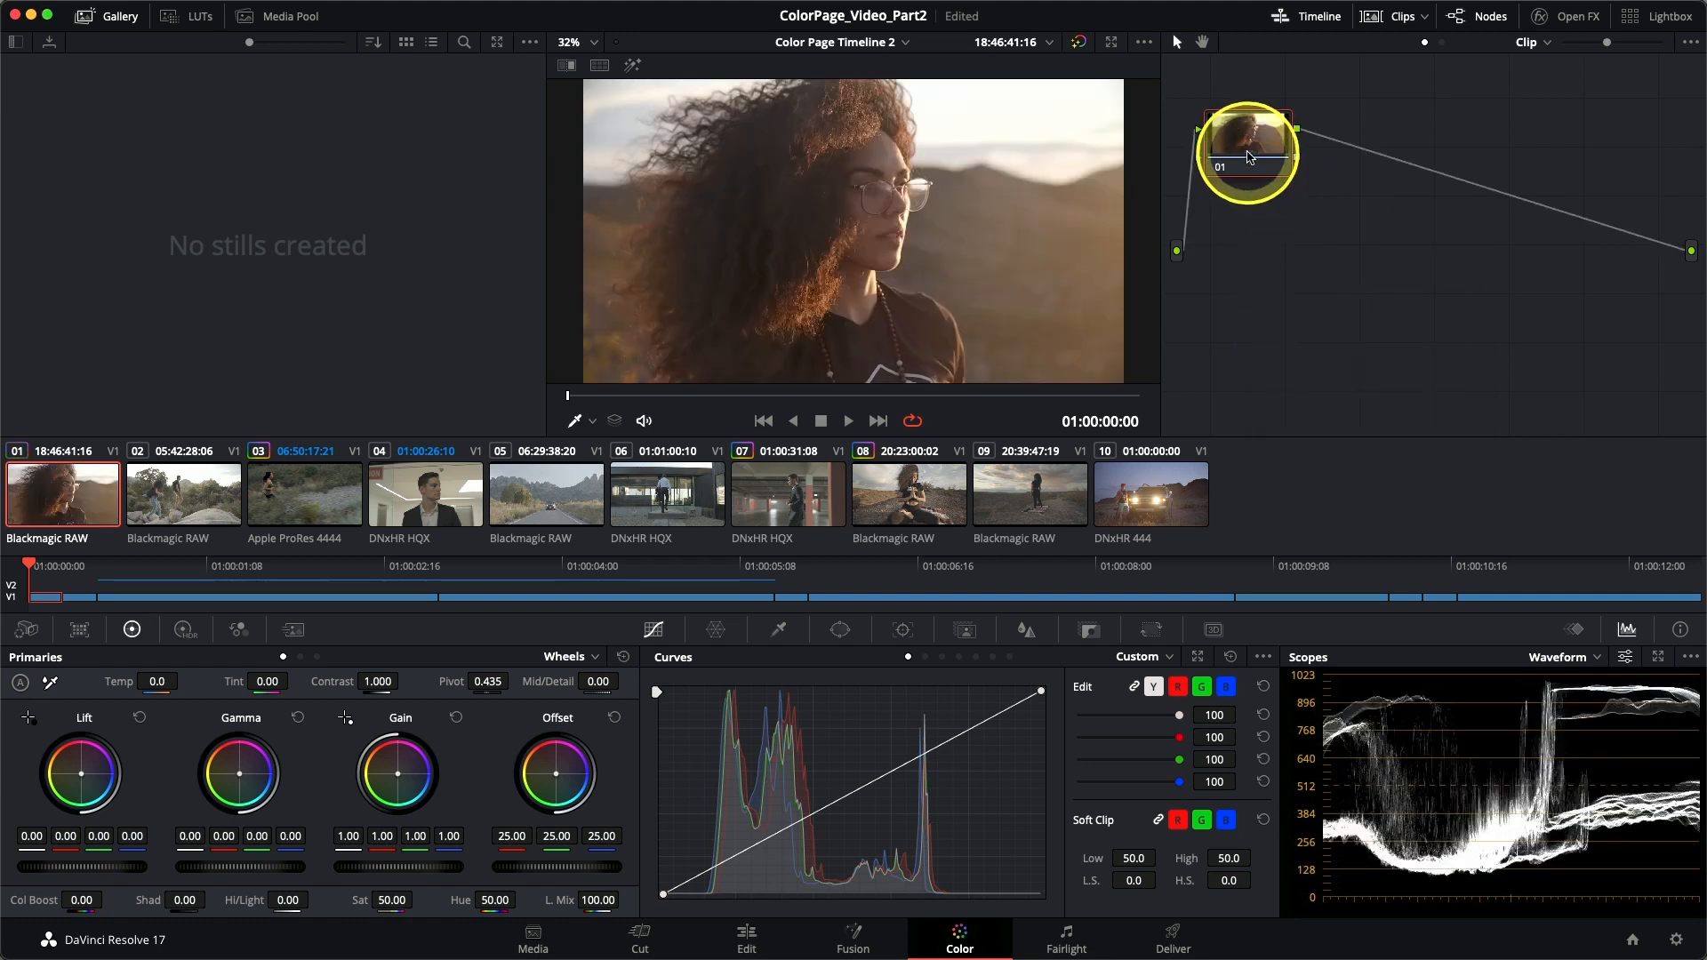
left_click_drag(1249, 157, 1286, 242)
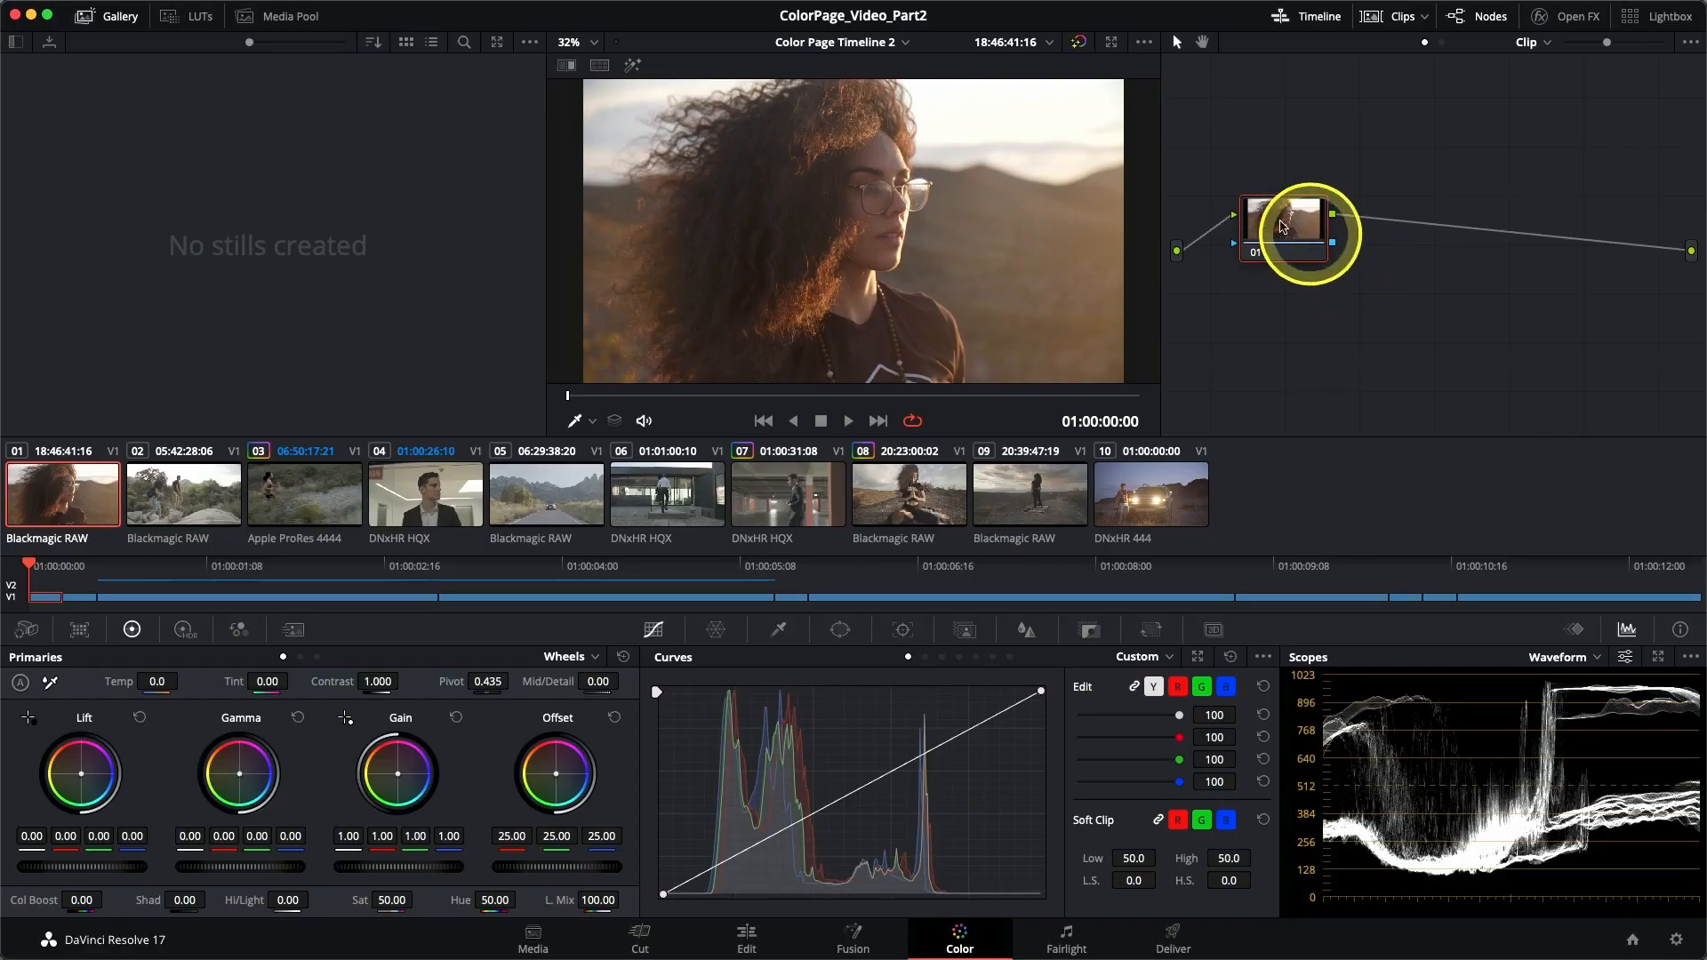
Step: Label the node Lift and lower its master Lift to -0.20
left_click_drag(1314, 237, 1280, 234)
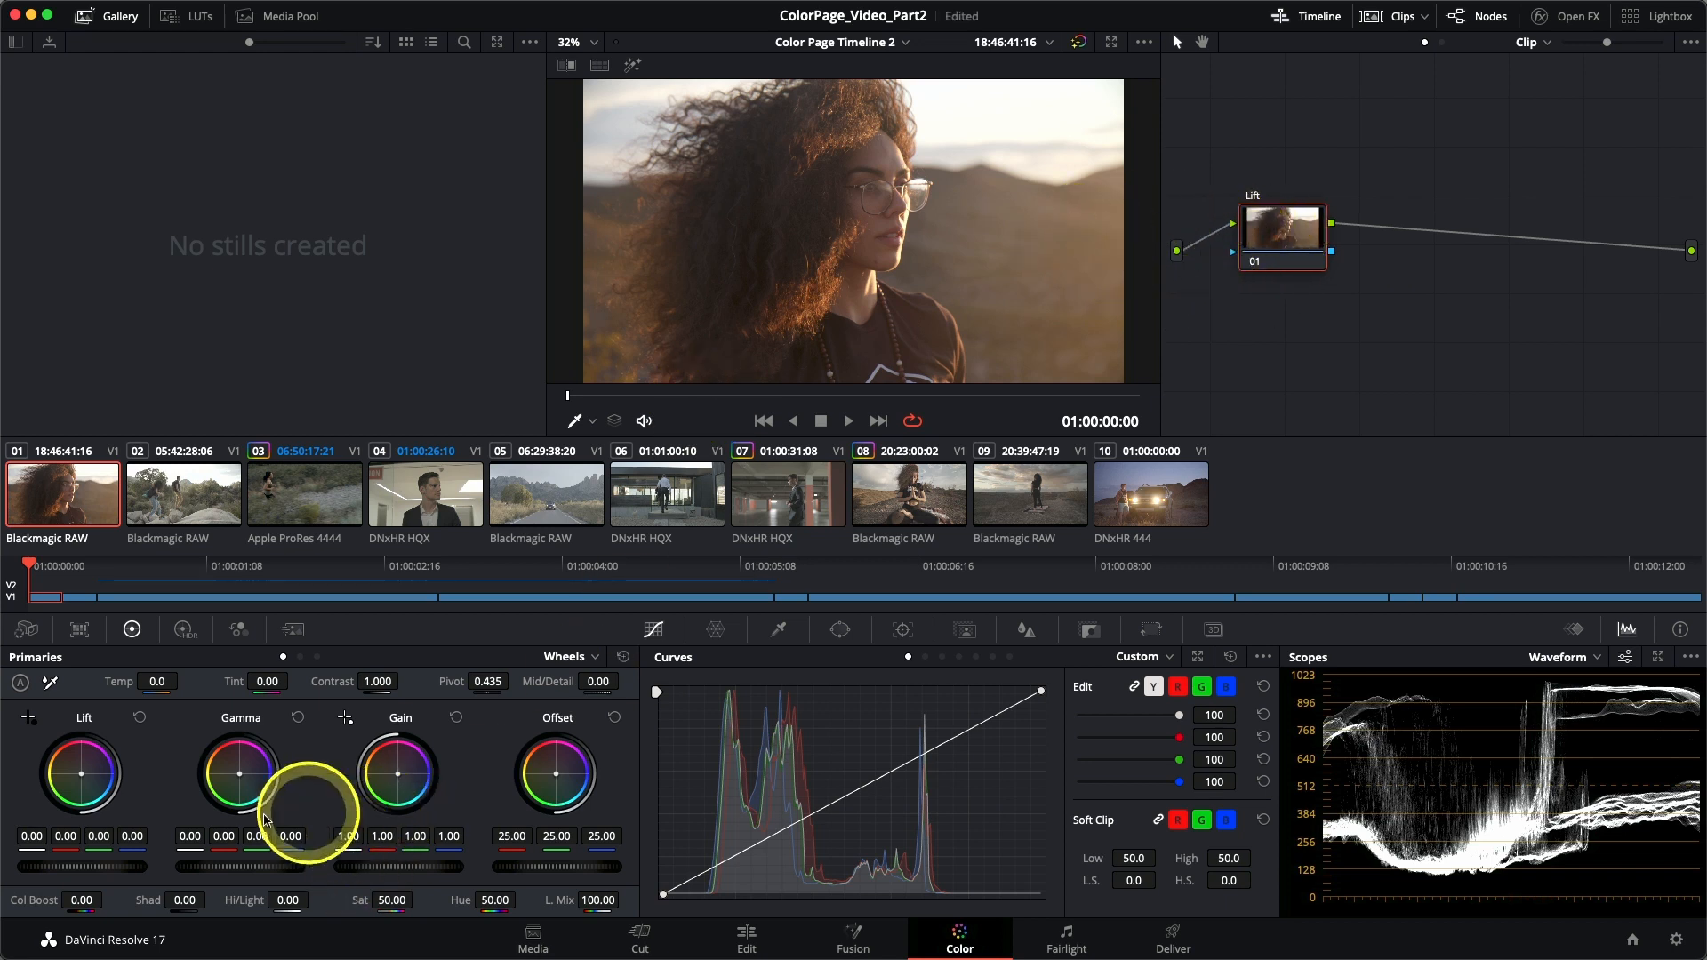
left_click_drag(129, 876, 58, 876)
left_click_drag(847, 478, 71, 871)
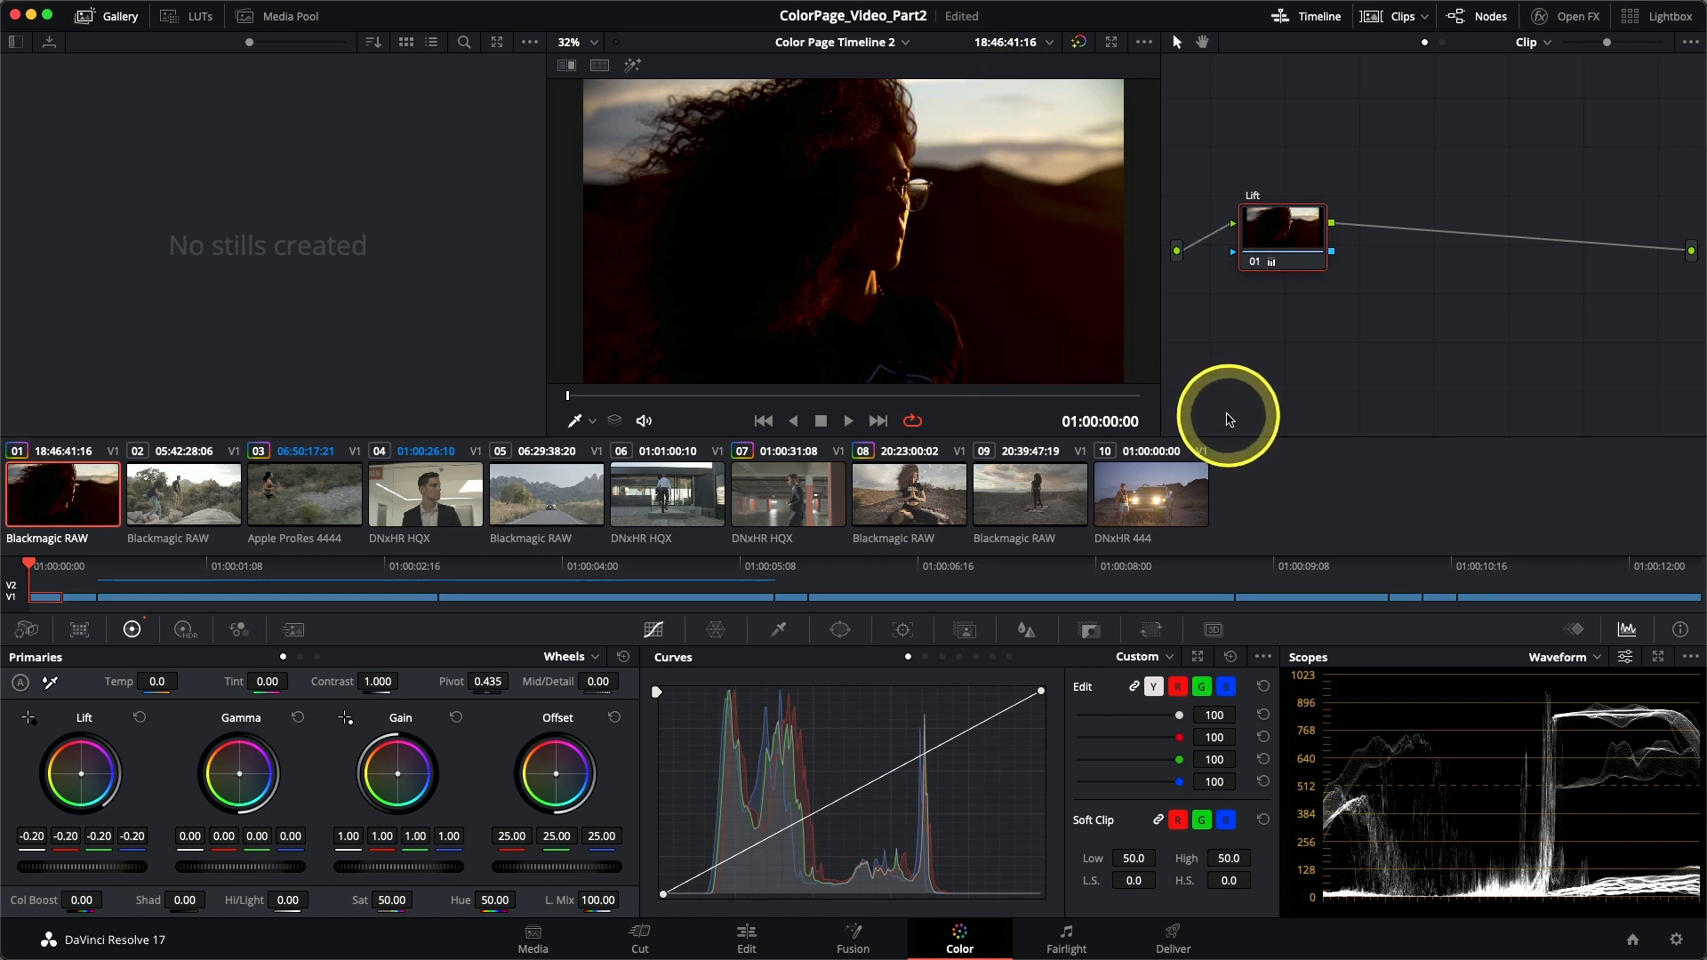
Step: Compare the image and waveform with the Lift node disabled and enabled
key("ctrl+d")
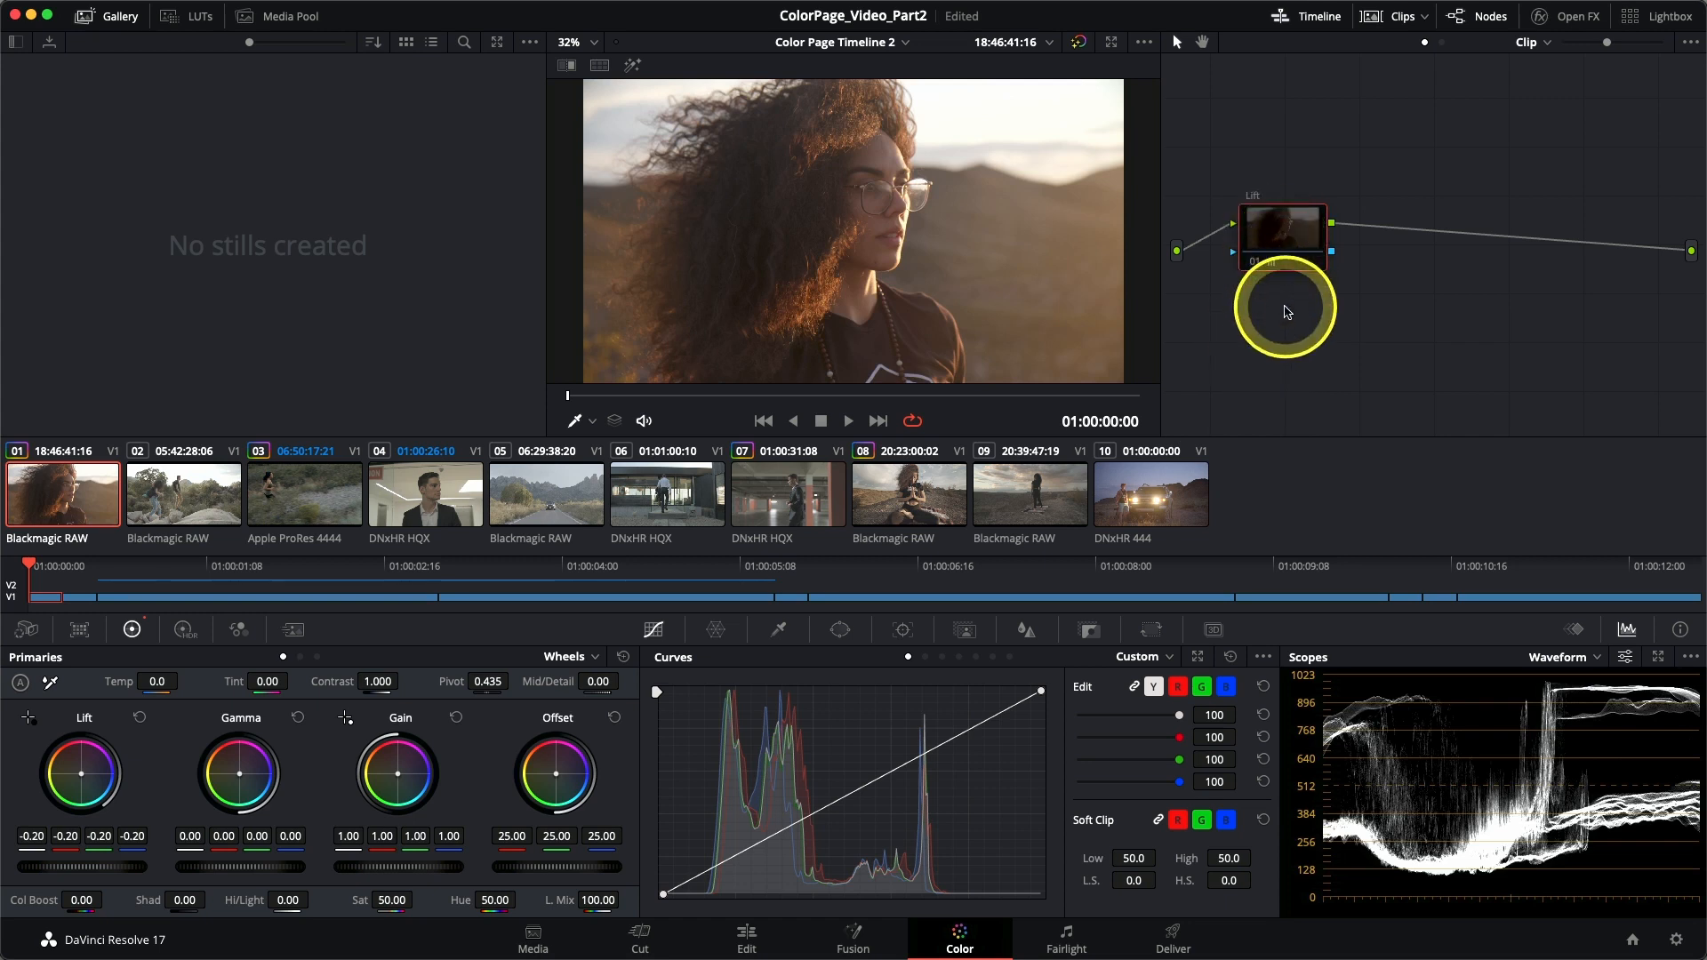
key("ctrl+d")
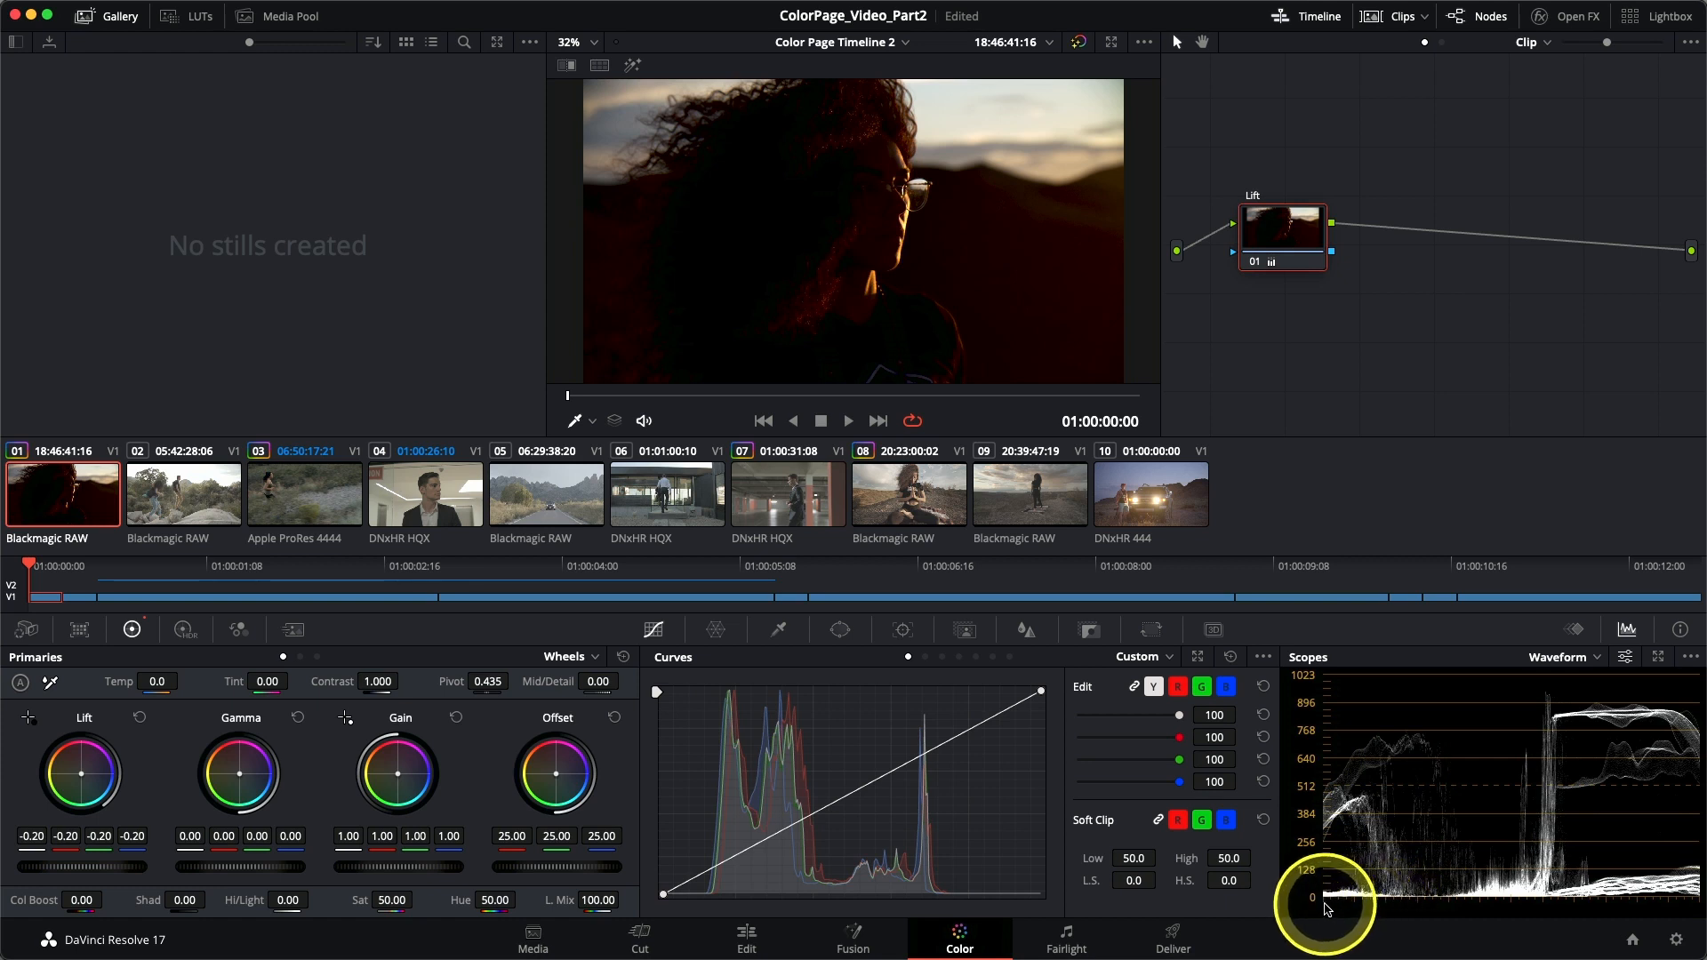
key("super+d")
key("super+d")
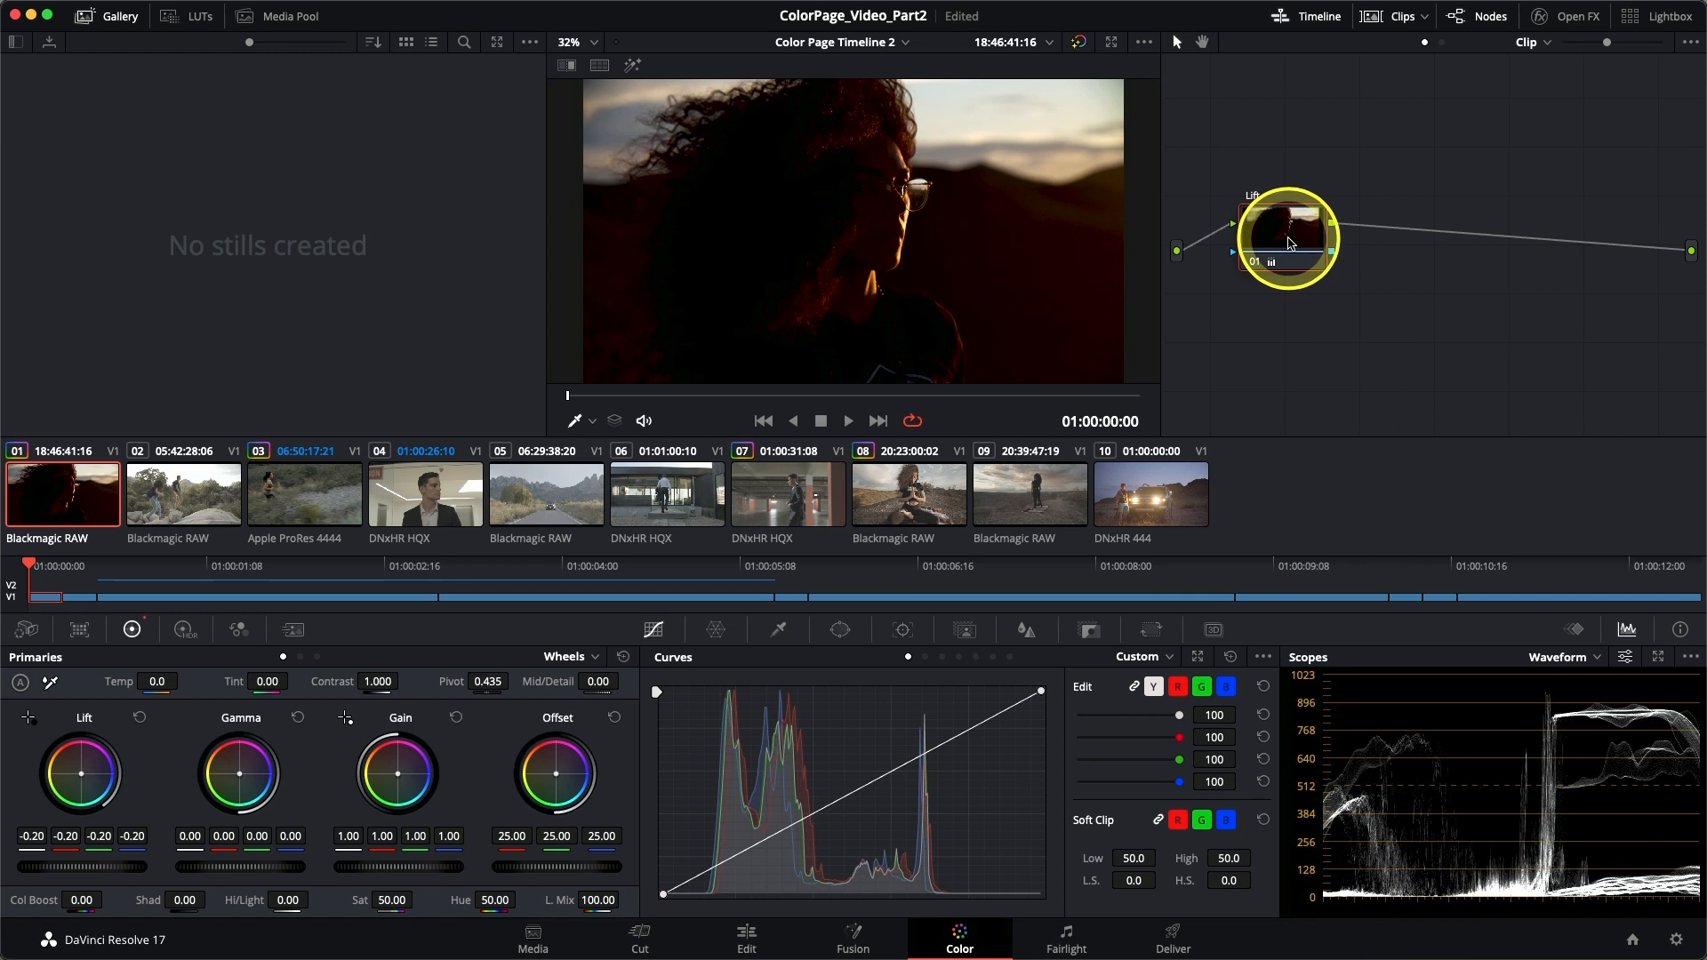
Step: Add a serial node labelled Curves after the Lift node and position it beside that node
key("alt+s")
left_click_drag(1426, 237, 1443, 236)
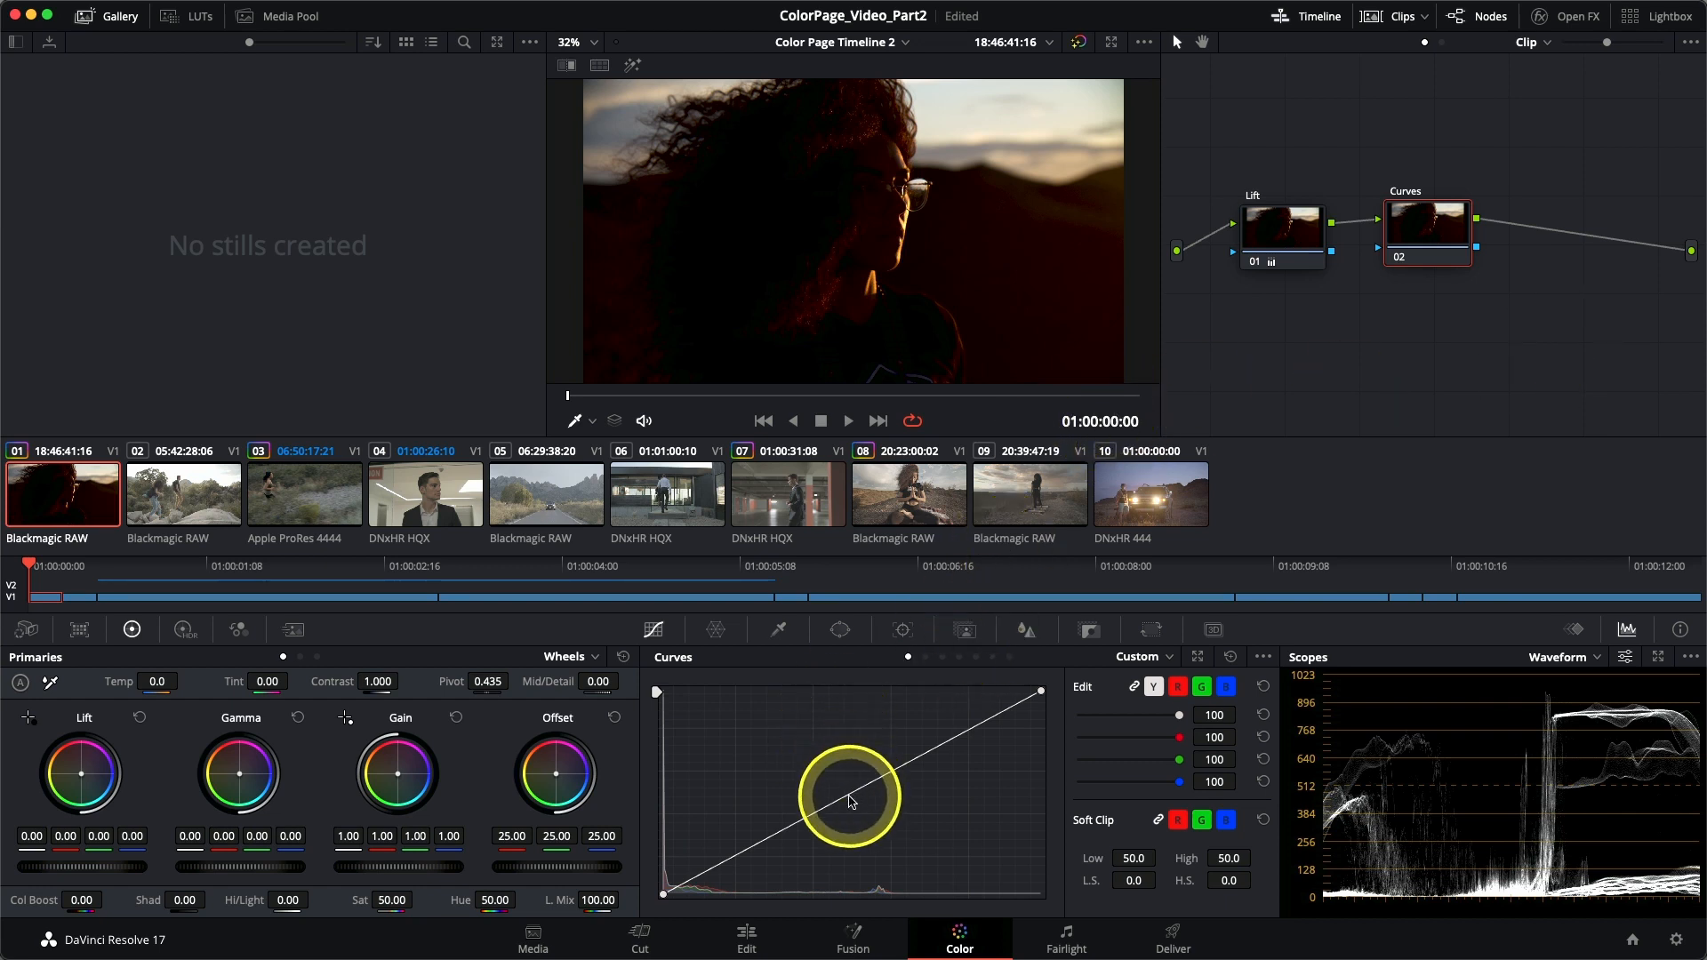
Step: Try to brighten the darkened image by raising a midpoint on the Curves node's custom curve, and remove that point
left_click_drag(847, 803, 761, 737)
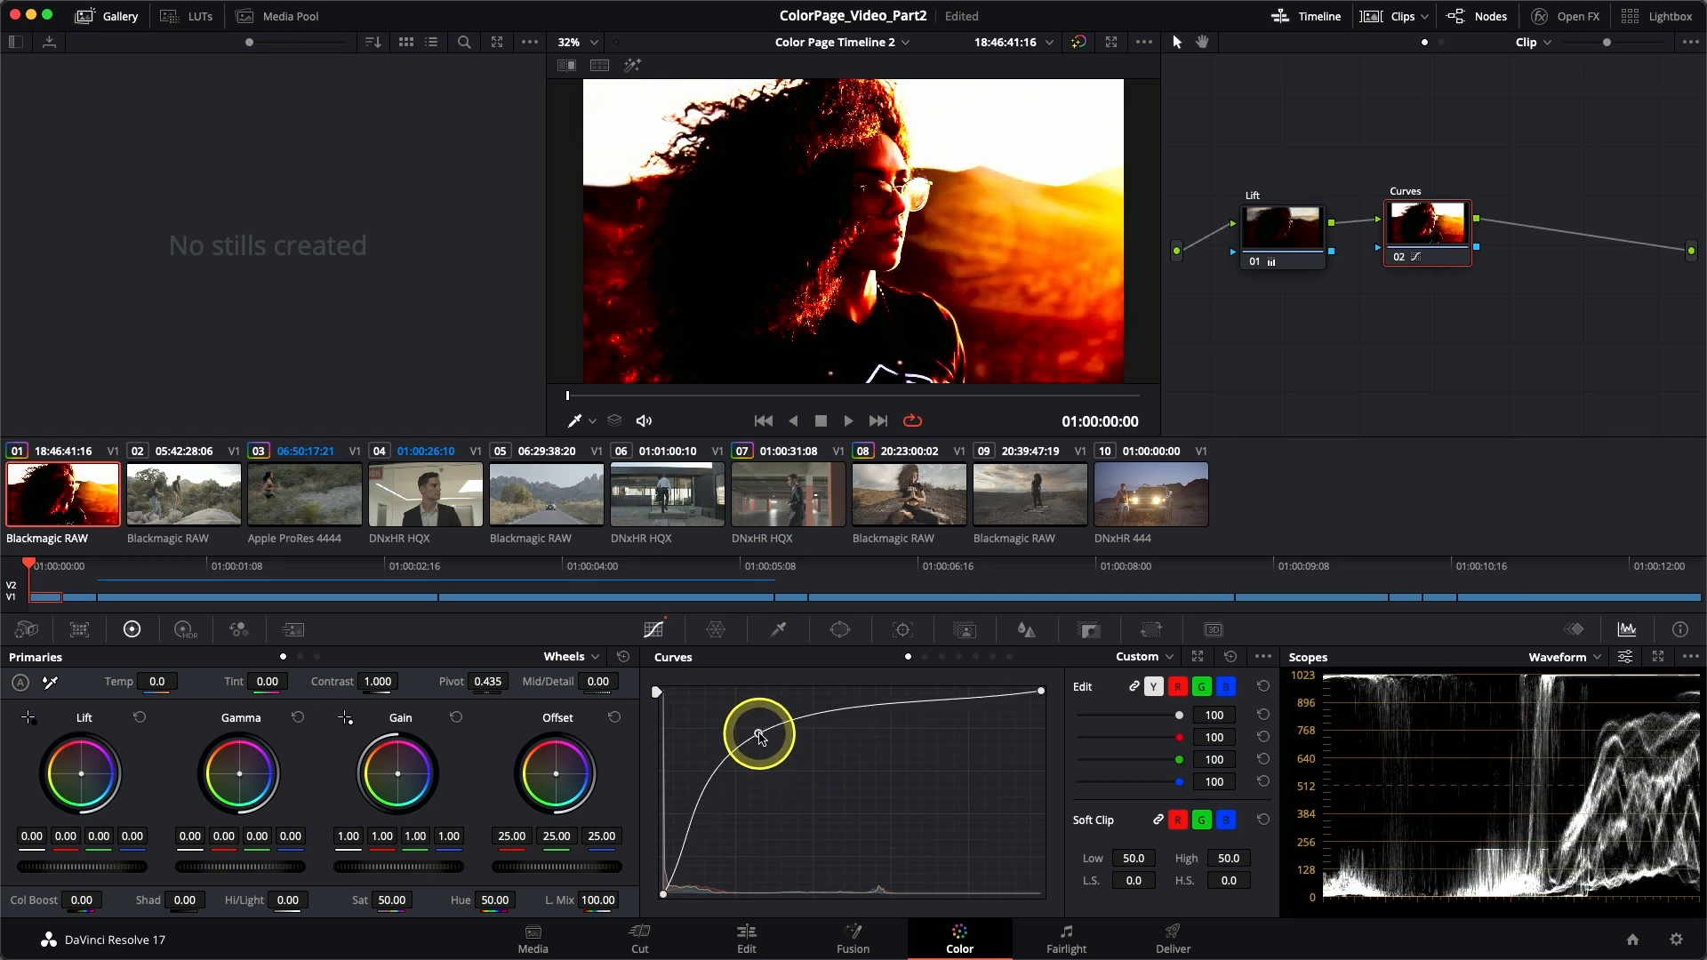
left_click_drag(761, 737, 755, 736)
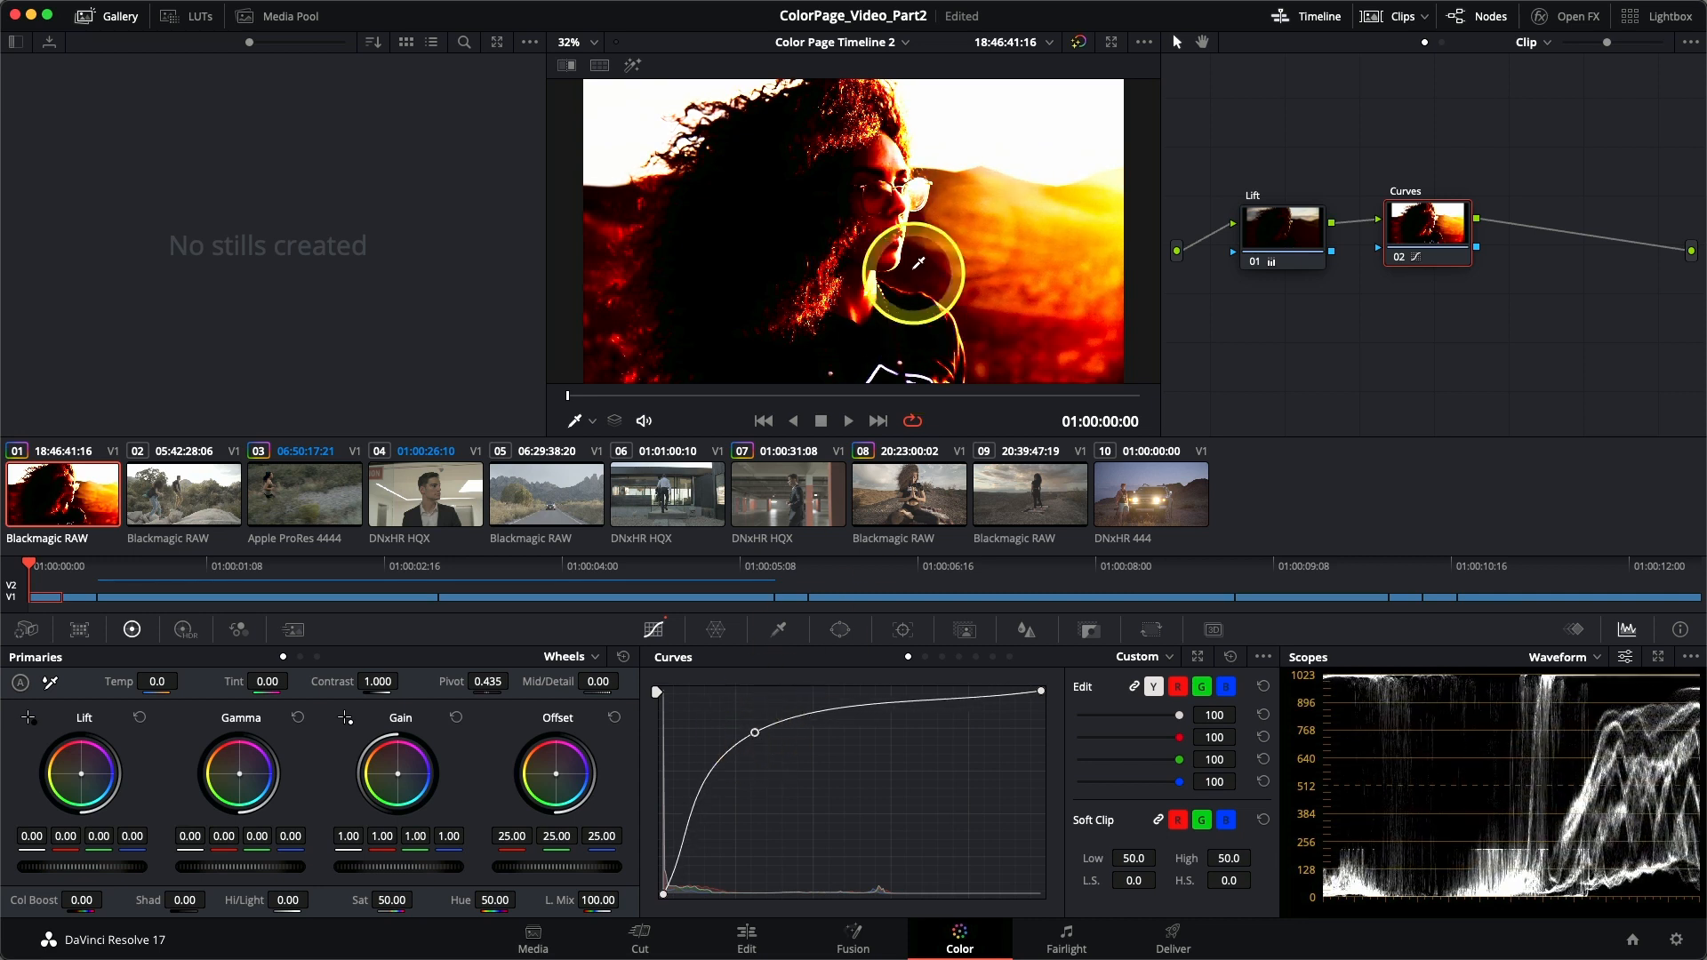
left_click_drag(752, 754, 818, 803)
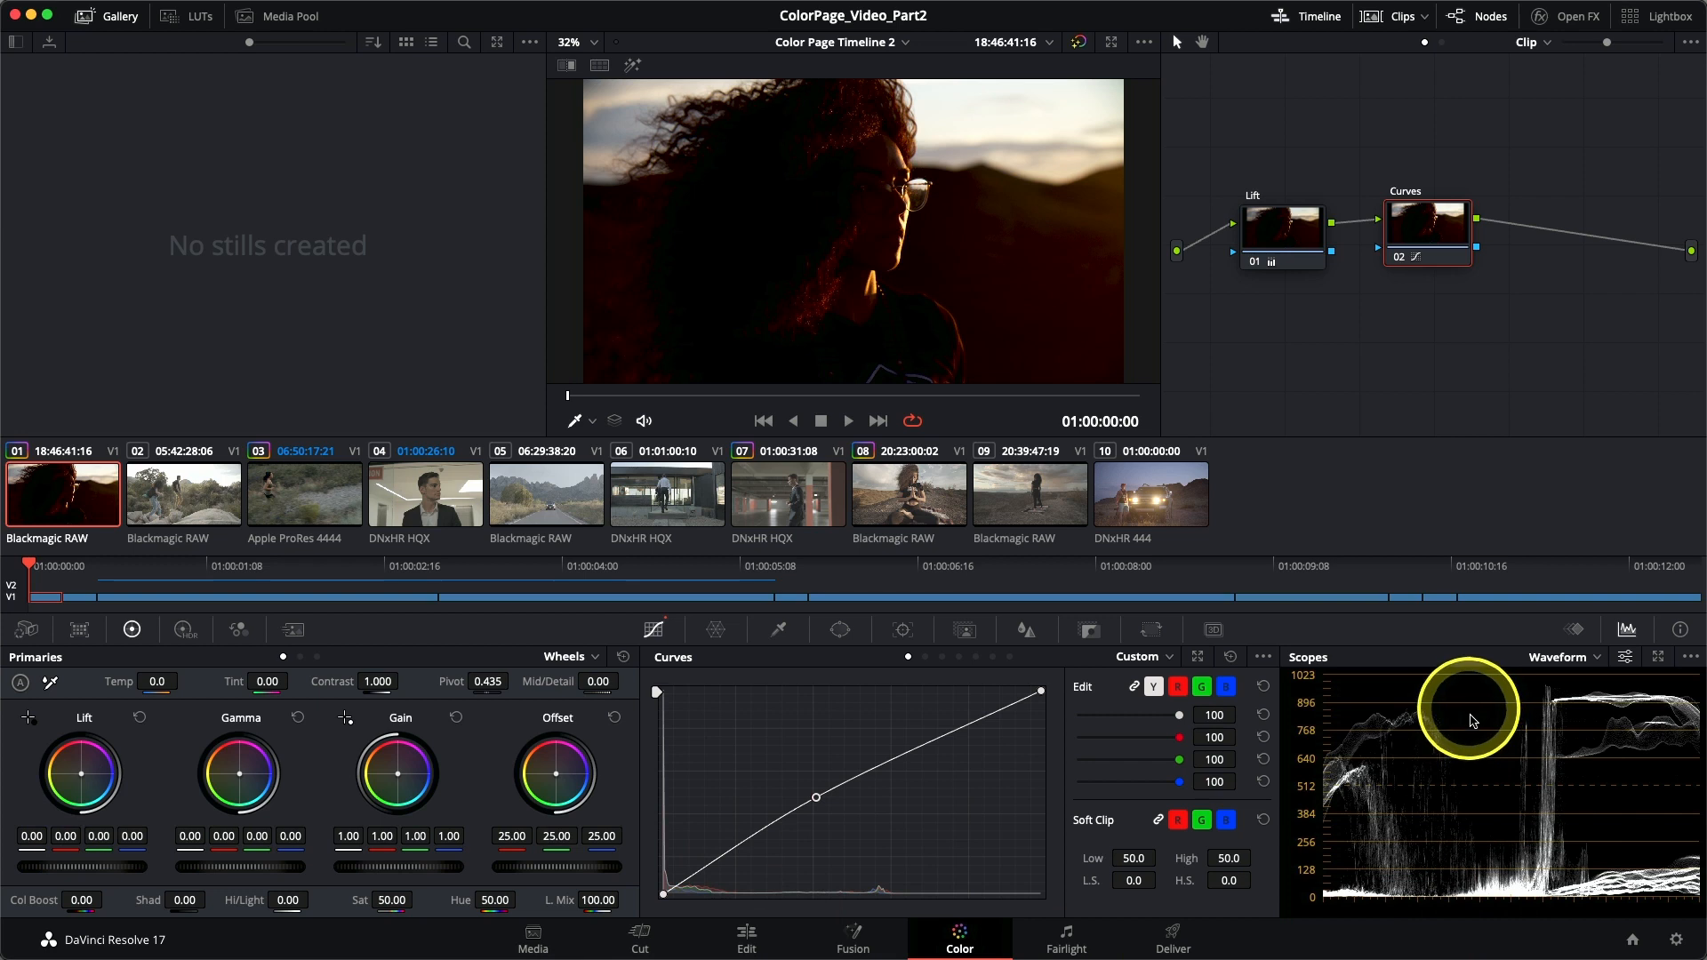
left_click_drag(820, 805, 663, 895)
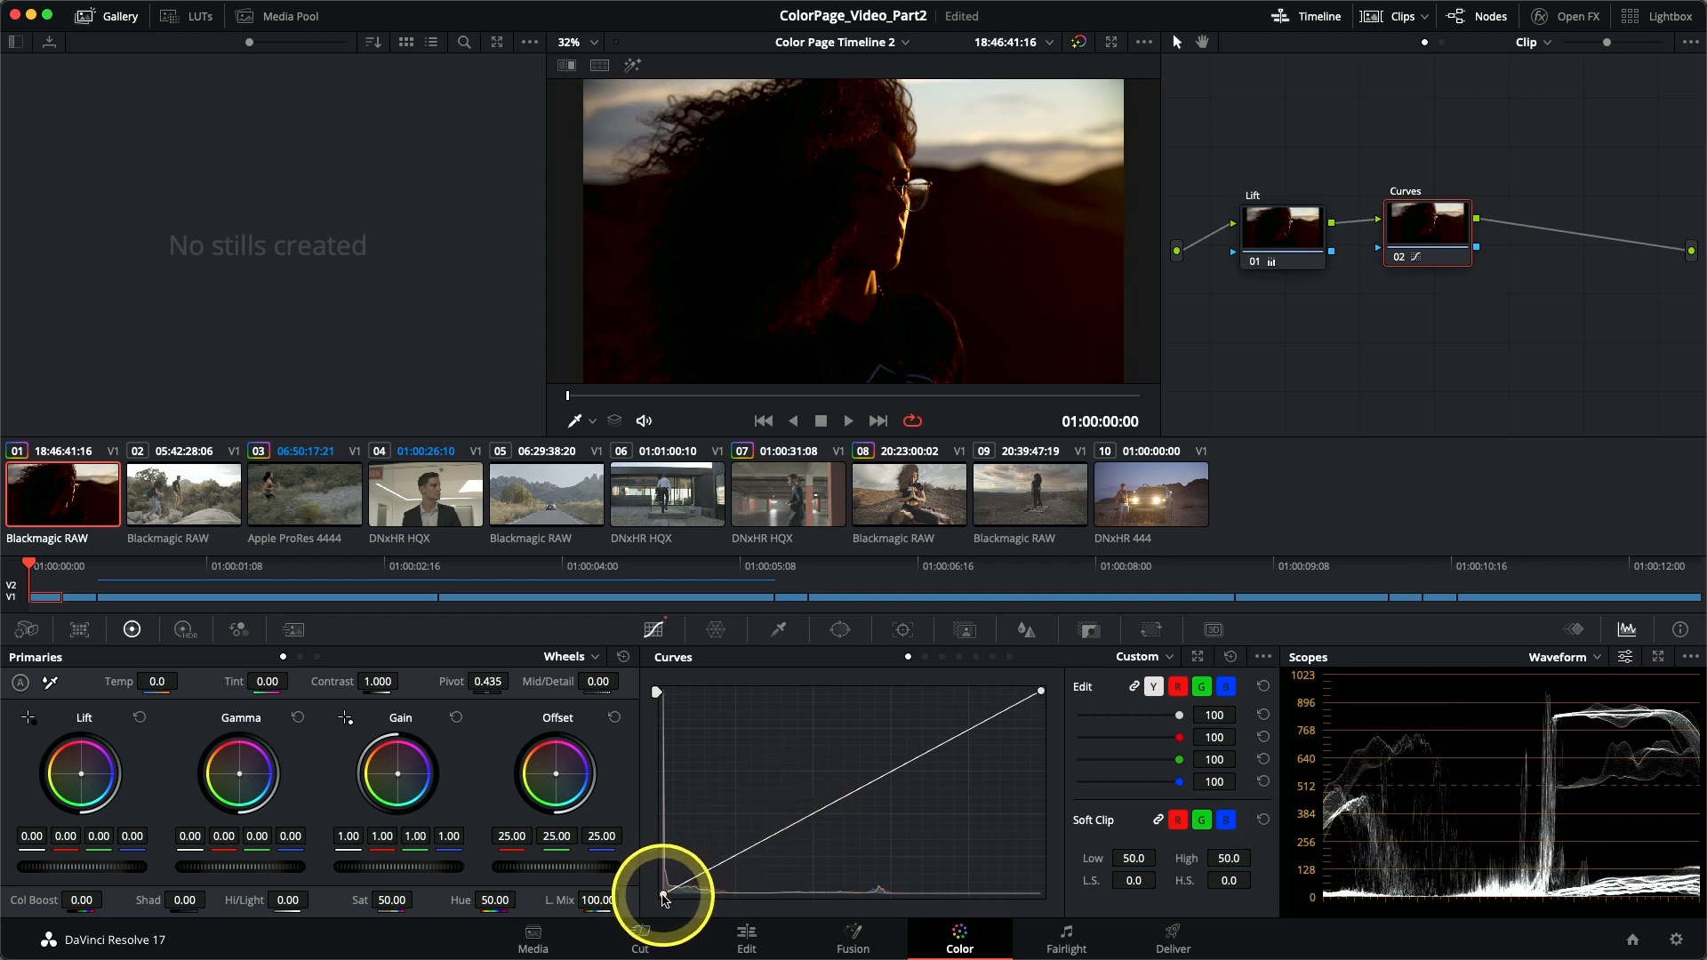
Step: Raise the black point of the Curves node's custom curve to about a quarter of its height and compare with all grades bypassed
left_click_drag(662, 896, 659, 842)
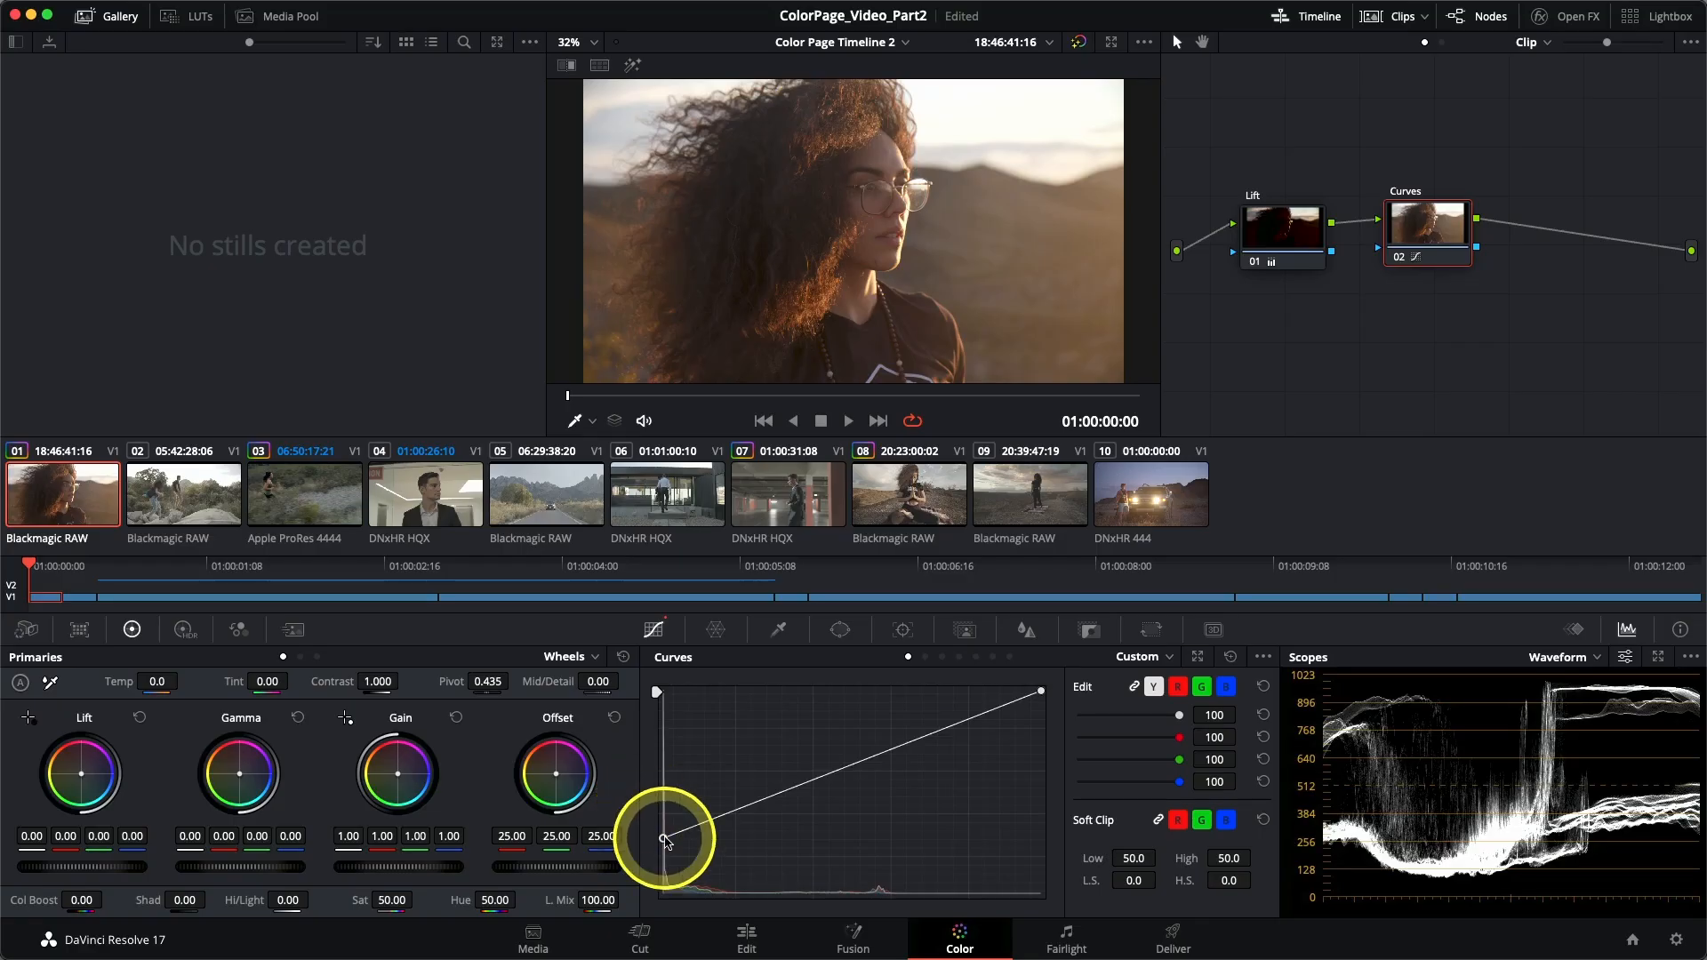
left_click_drag(665, 842, 663, 833)
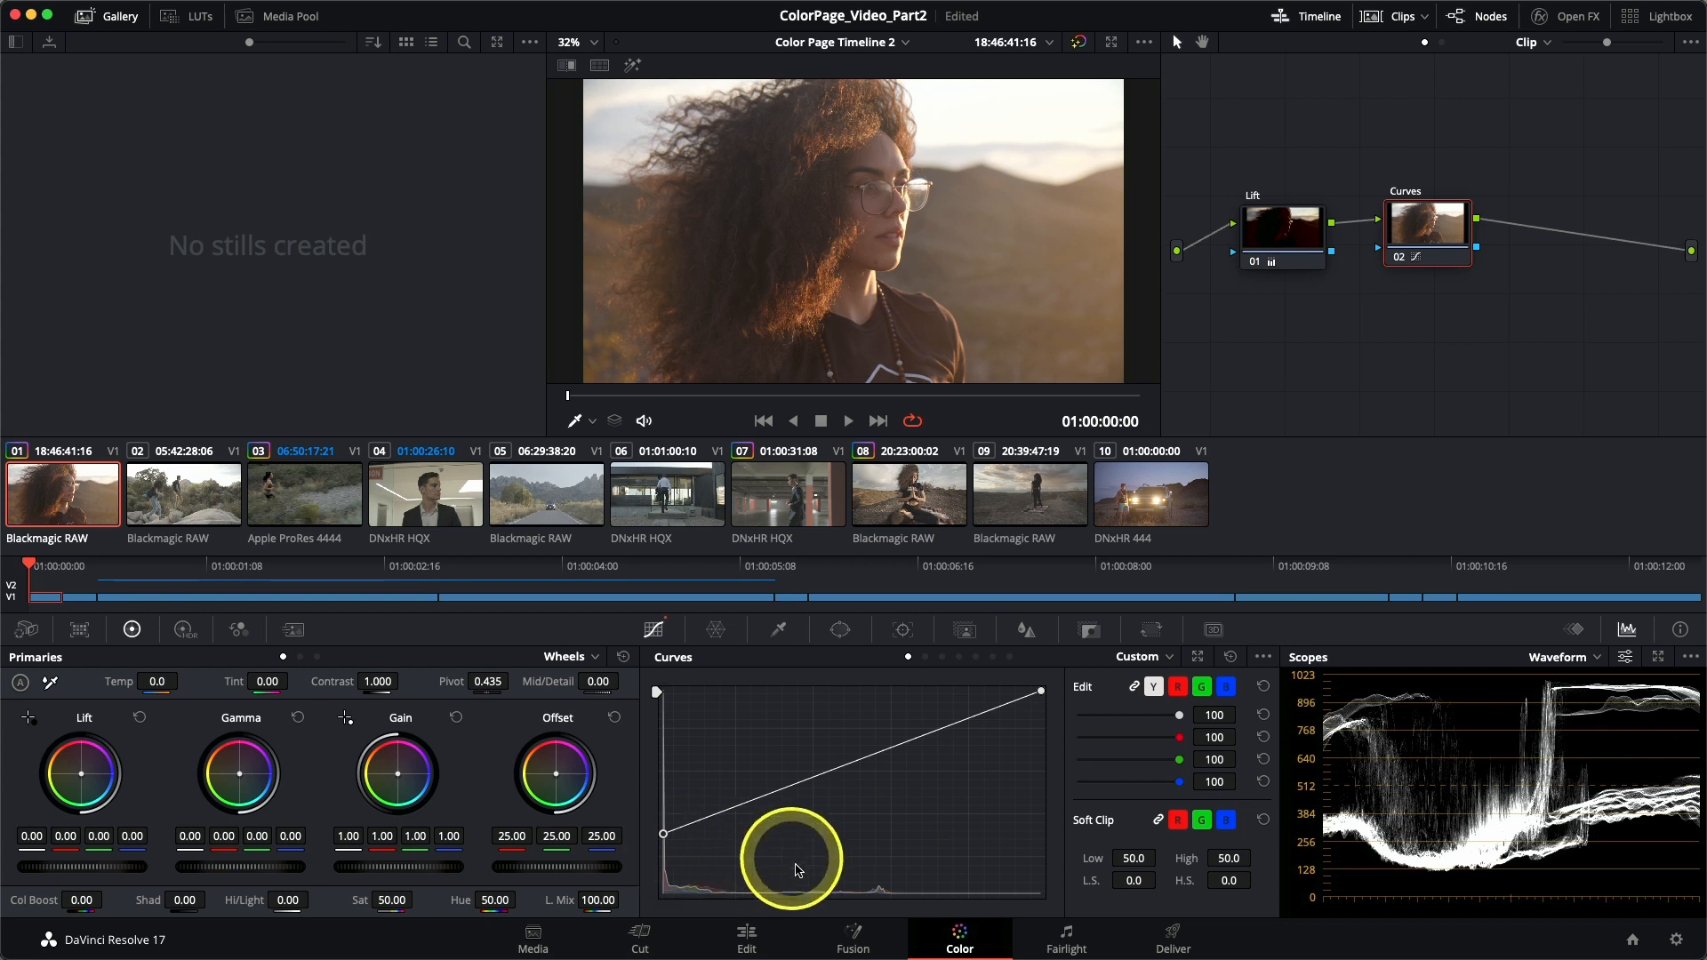
key("shift+d")
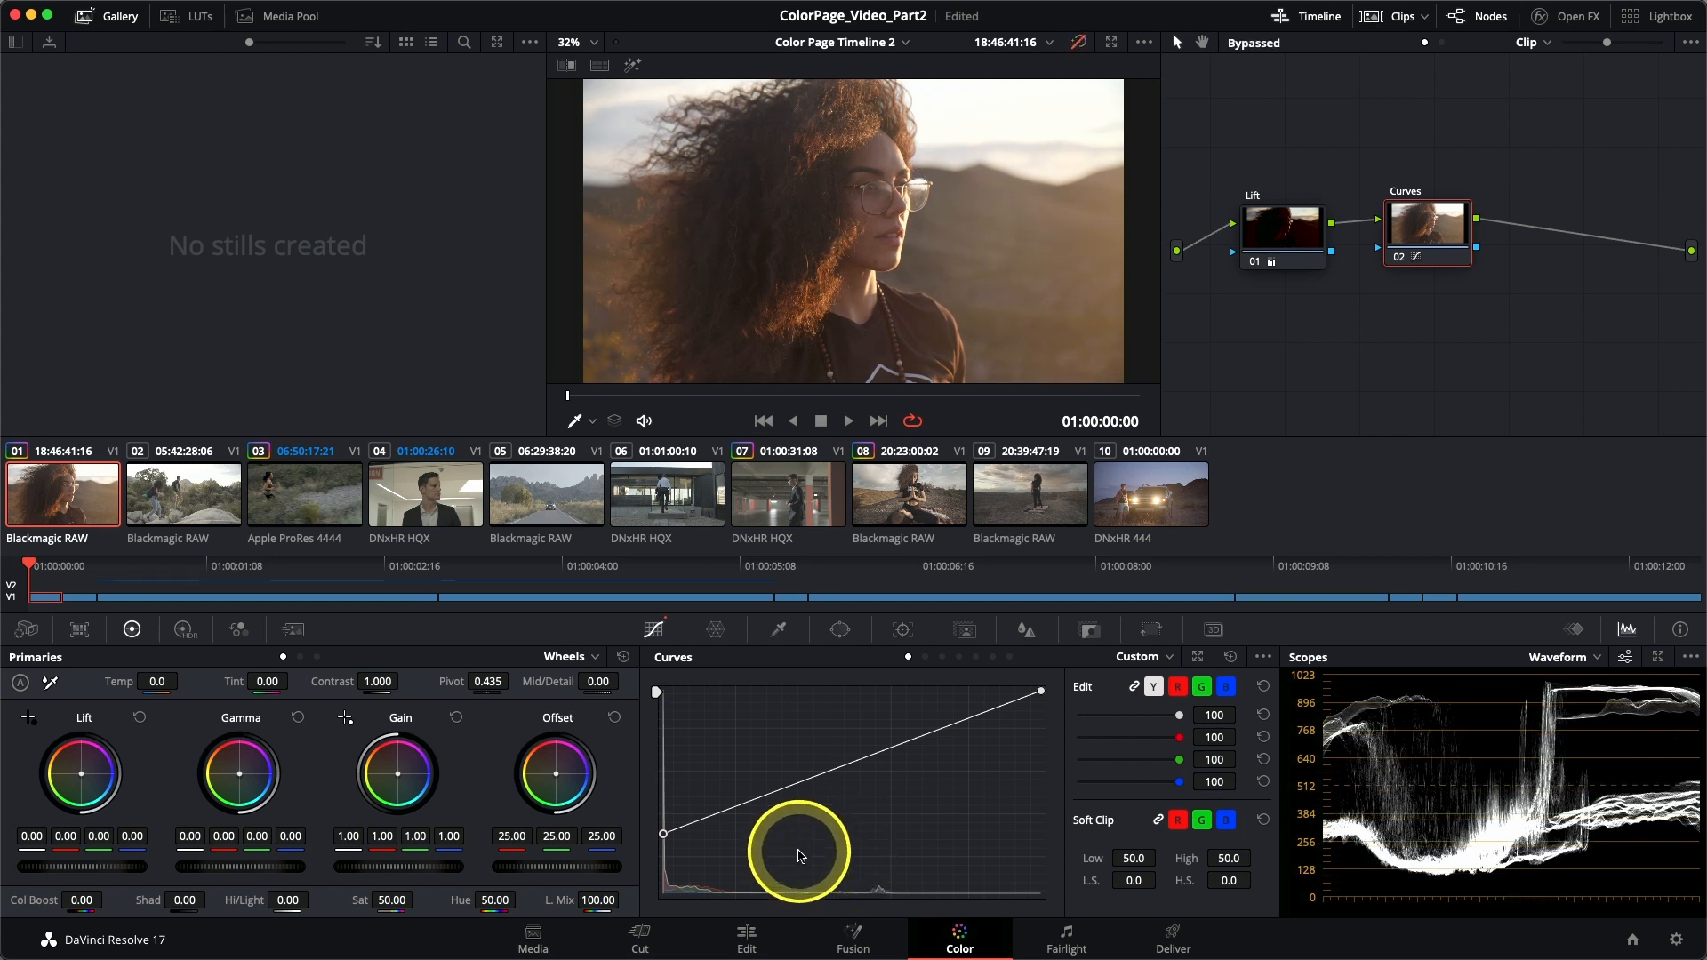
key("shift+d")
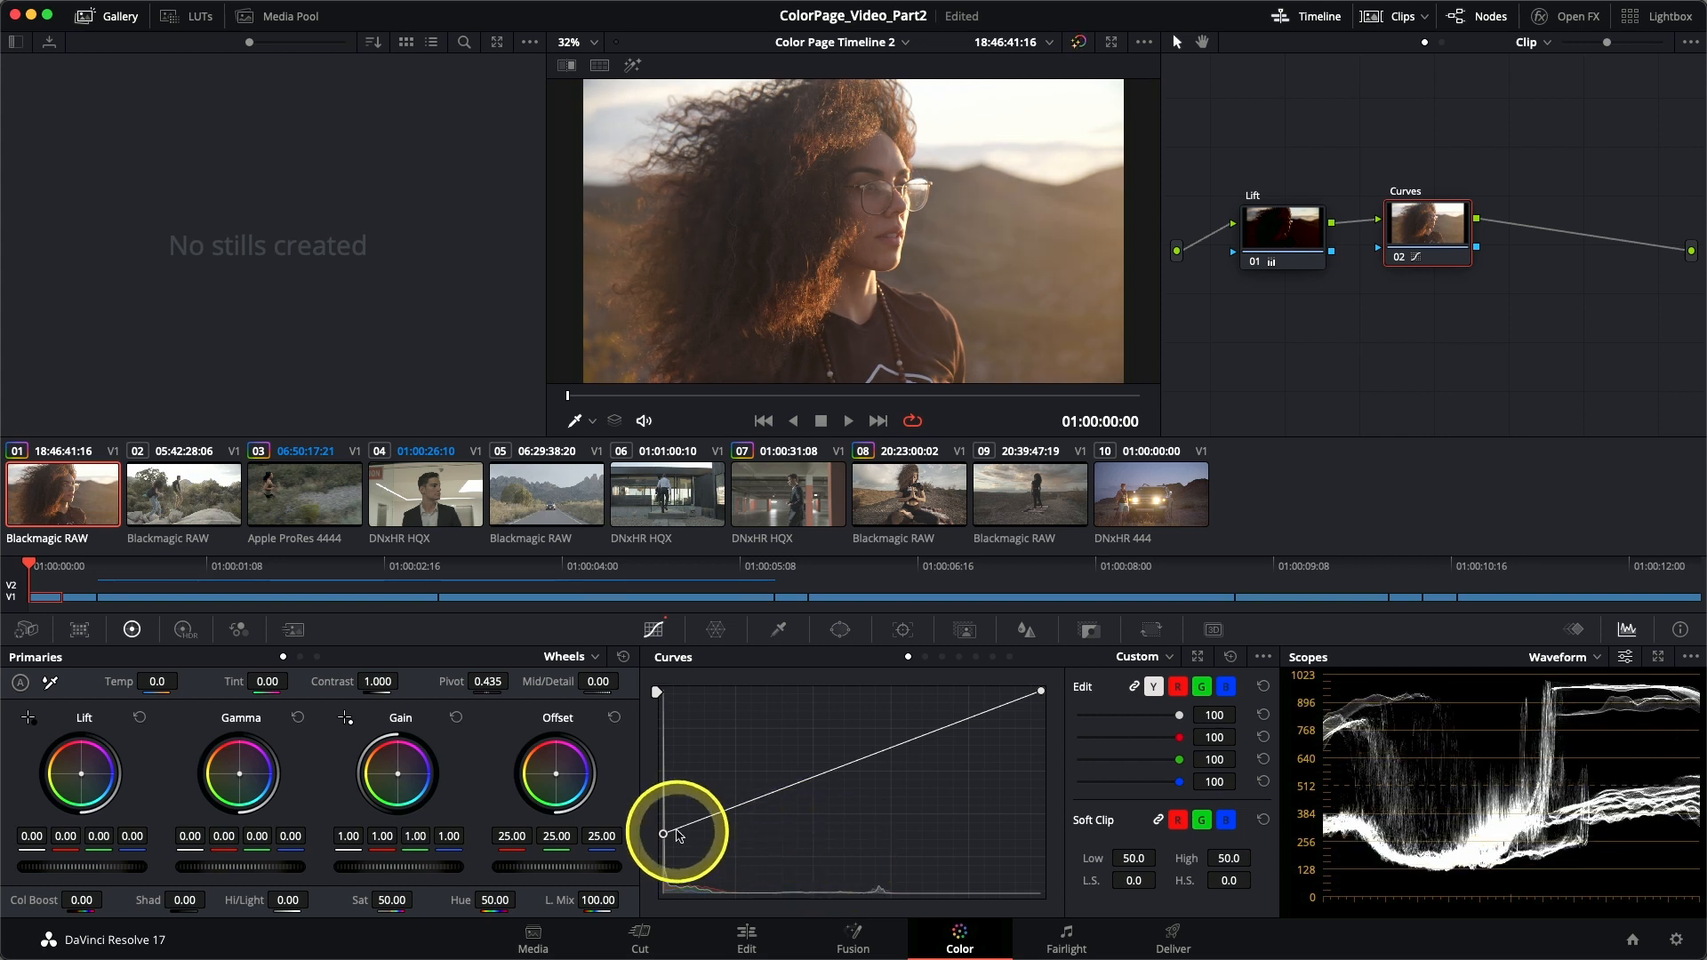
left_click_drag(662, 835, 663, 837)
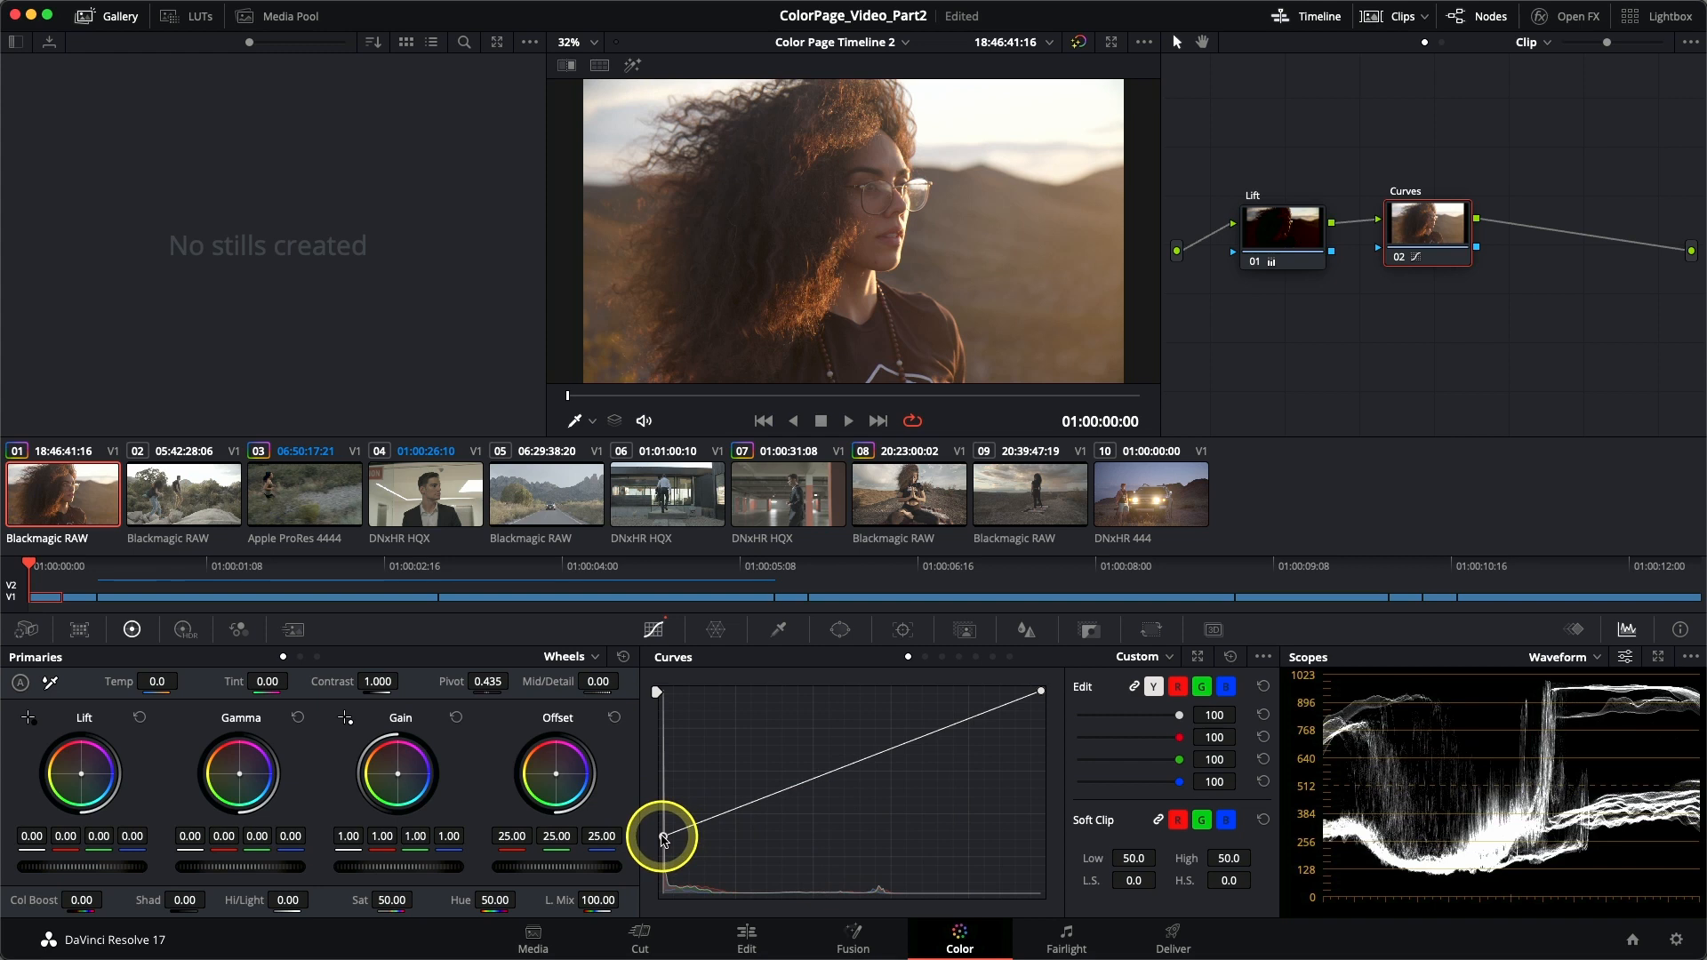
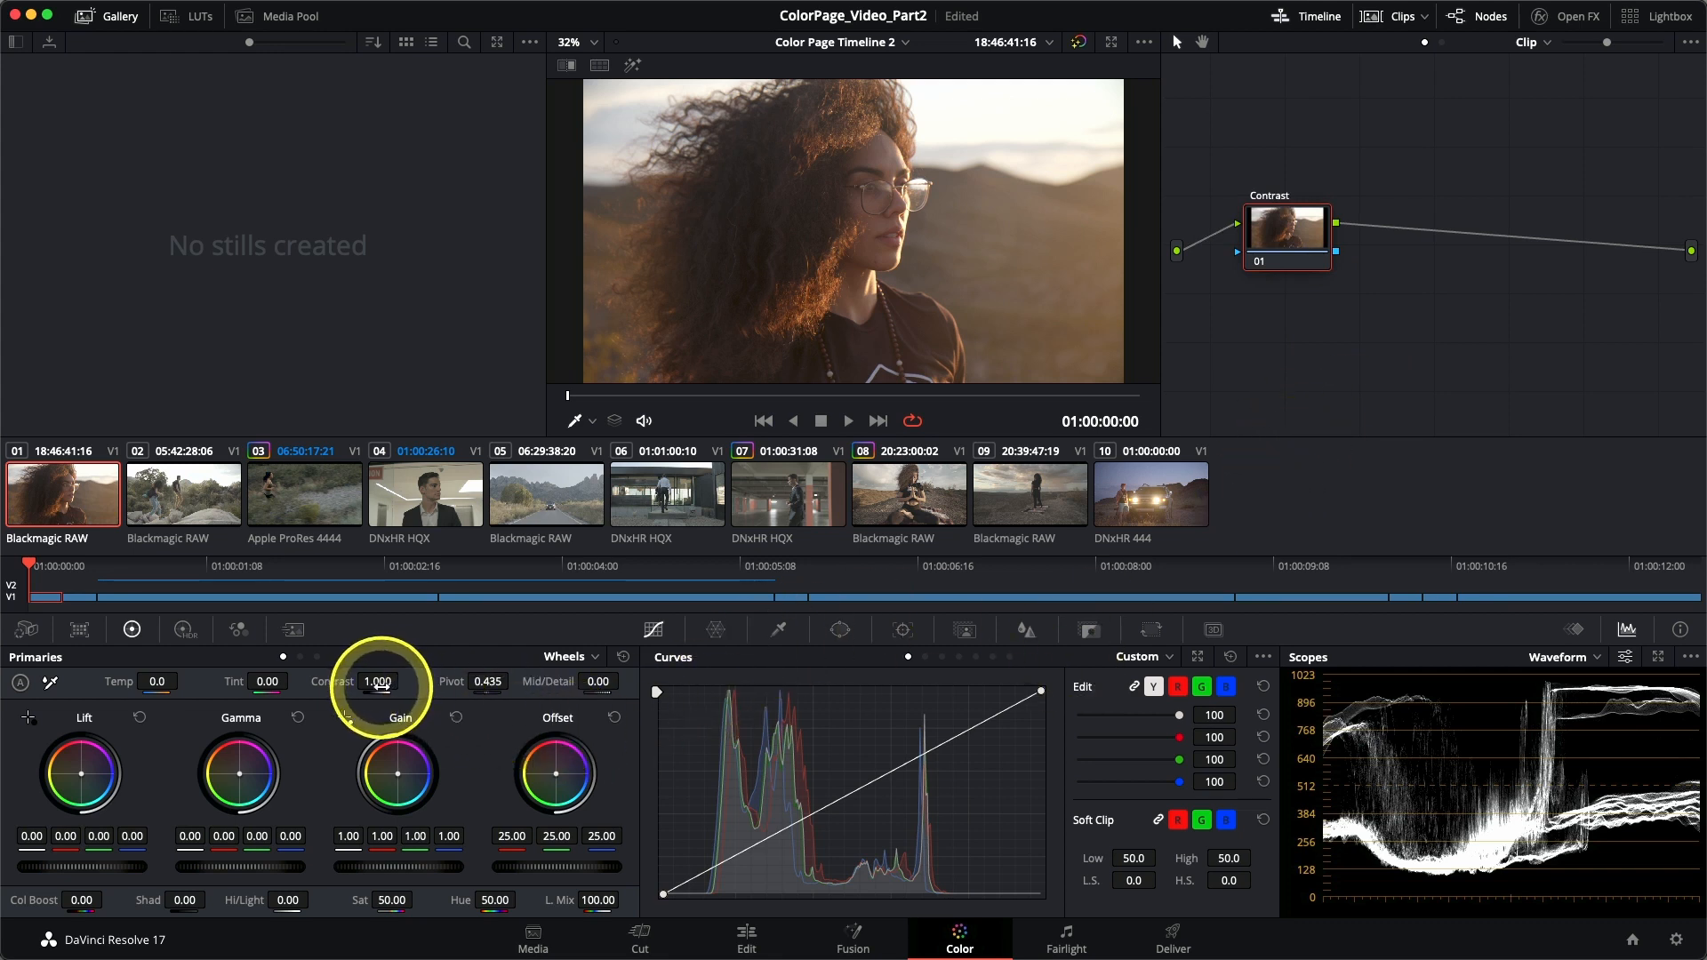
Step: Set the Contrast node's Contrast to 1.296 and Pivot to 0.297, and compare the image with the node disabled and enabled
left_click_drag(380, 685, 512, 687)
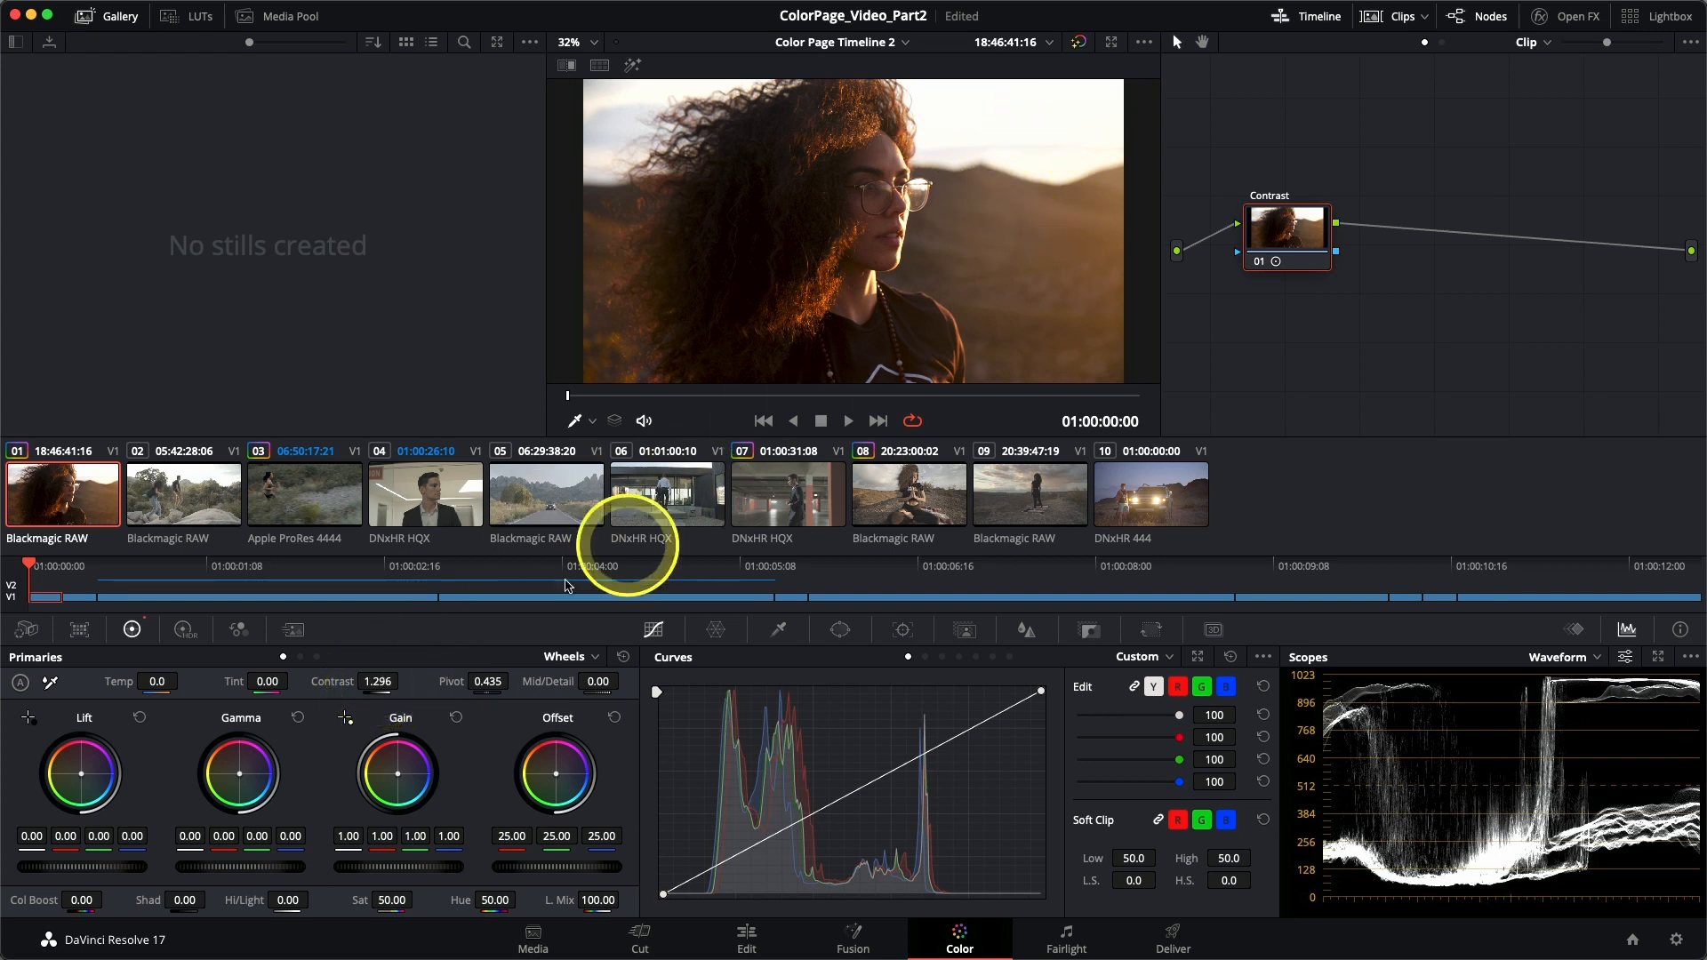
left_click_drag(495, 684, 433, 683)
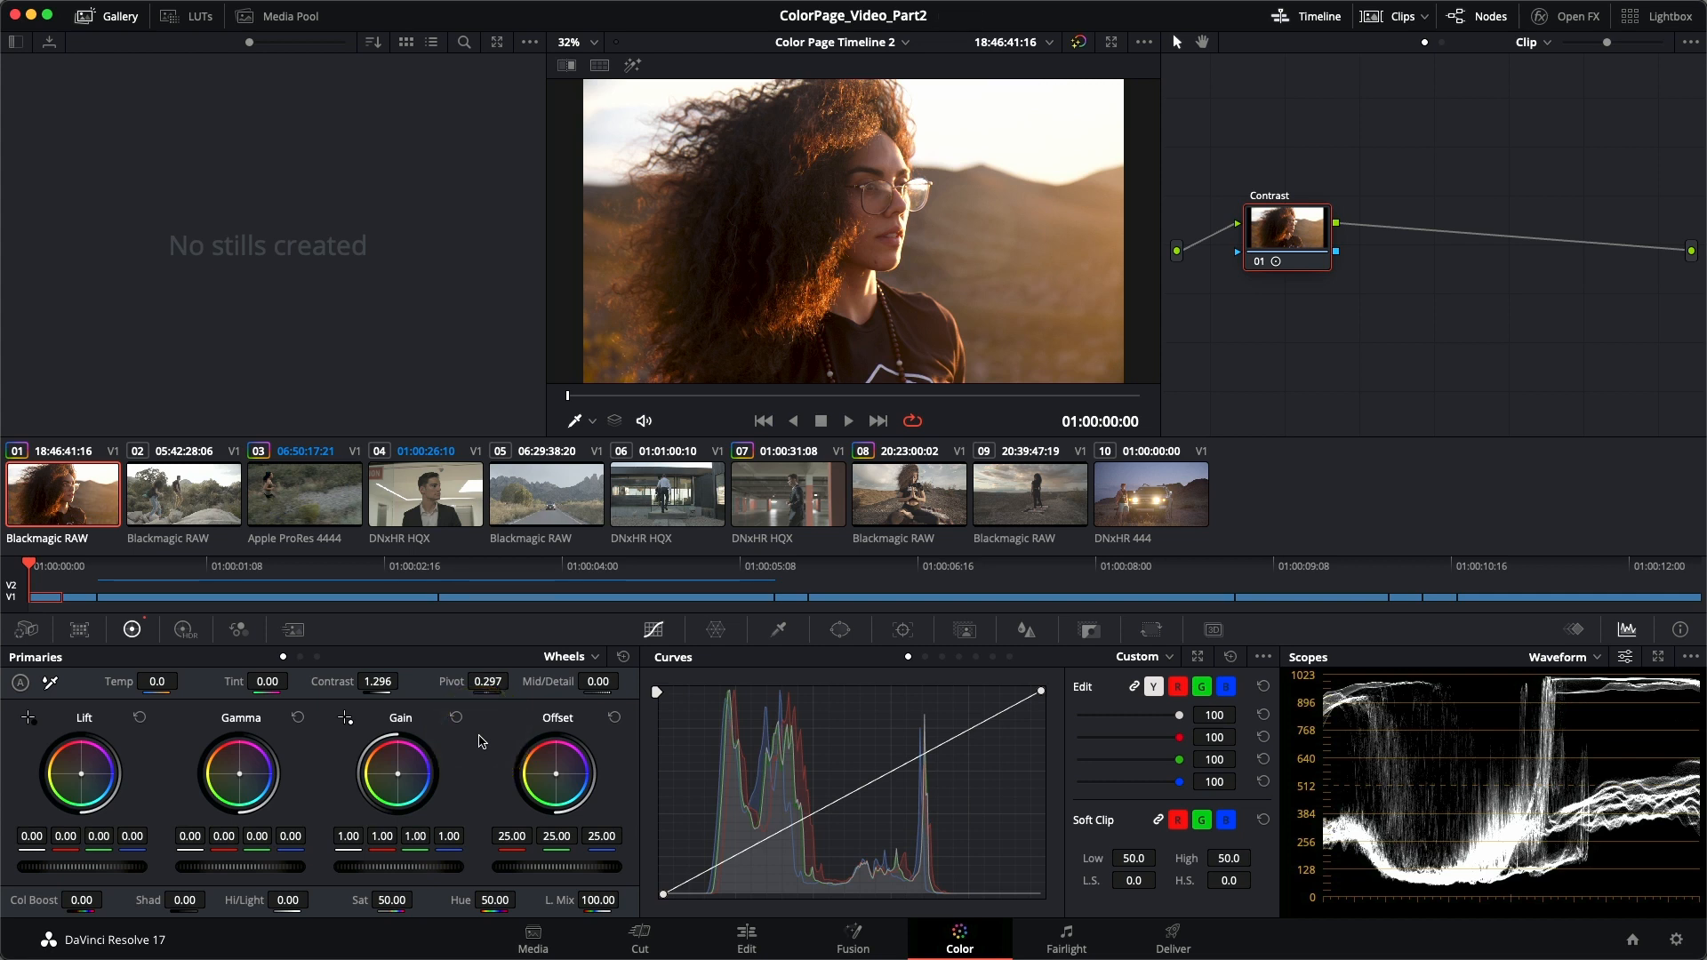
key("super+d")
key("super+d")
key("super+d")
key("super+d")
Step: Add a serial node labelled Look and shift its Offset color balance to red 19.35, green 24.03 and blue 29.81
key("alt+s")
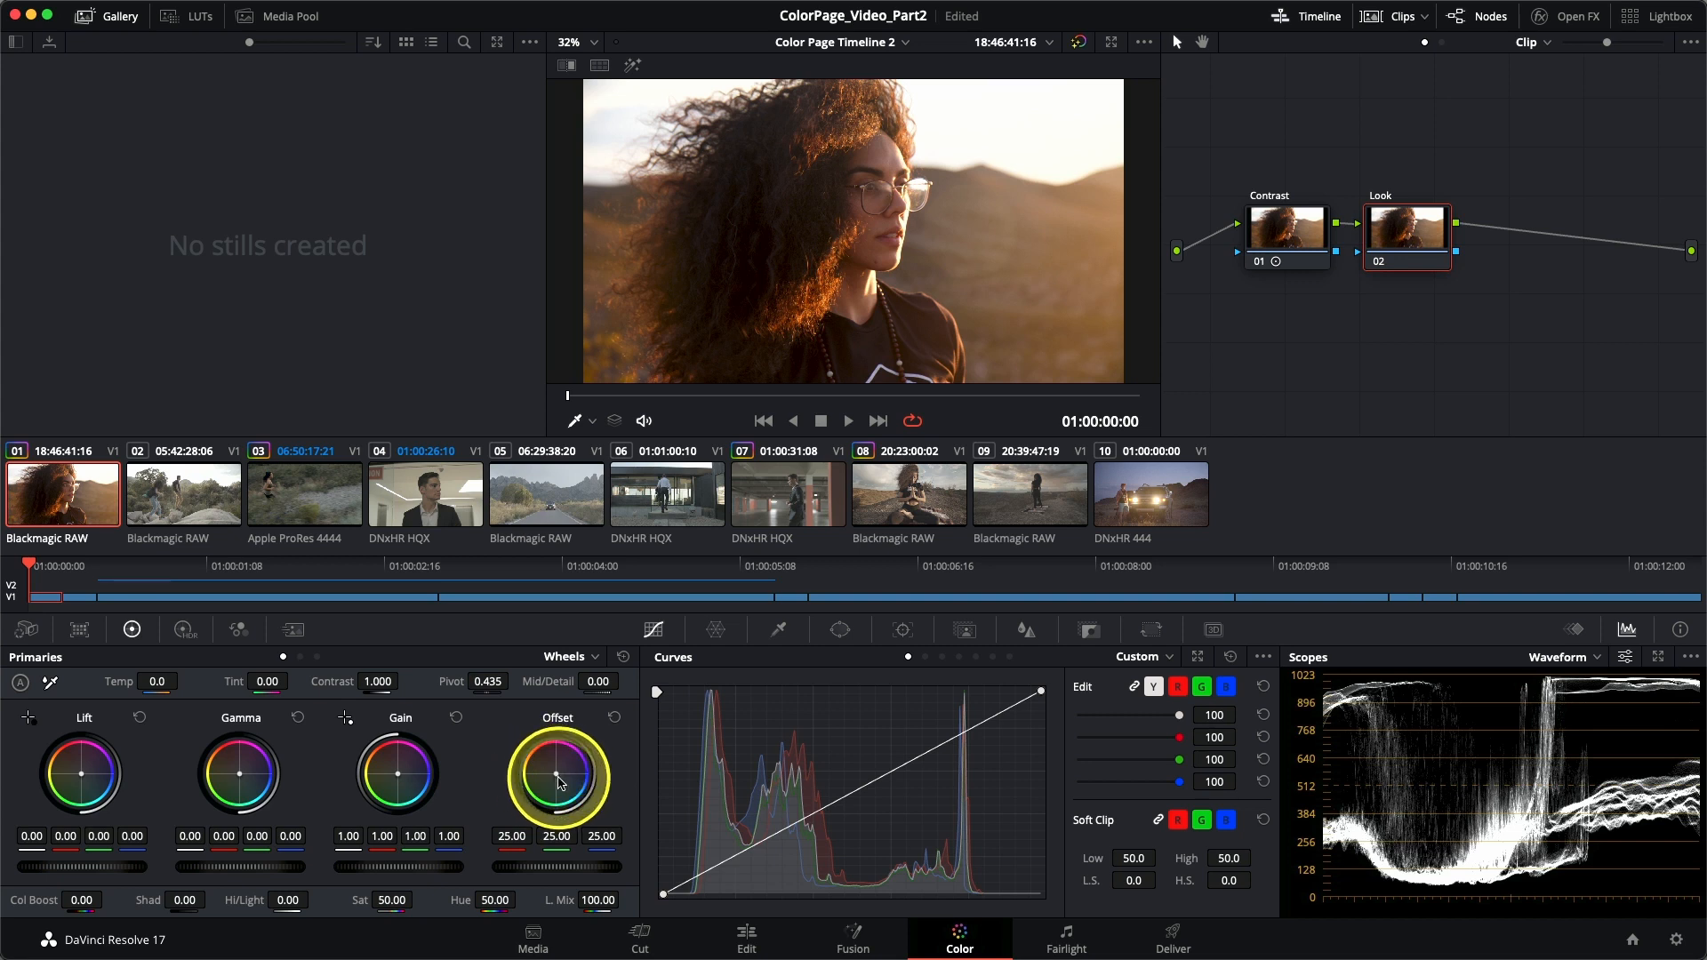
left_click_drag(559, 780, 571, 790)
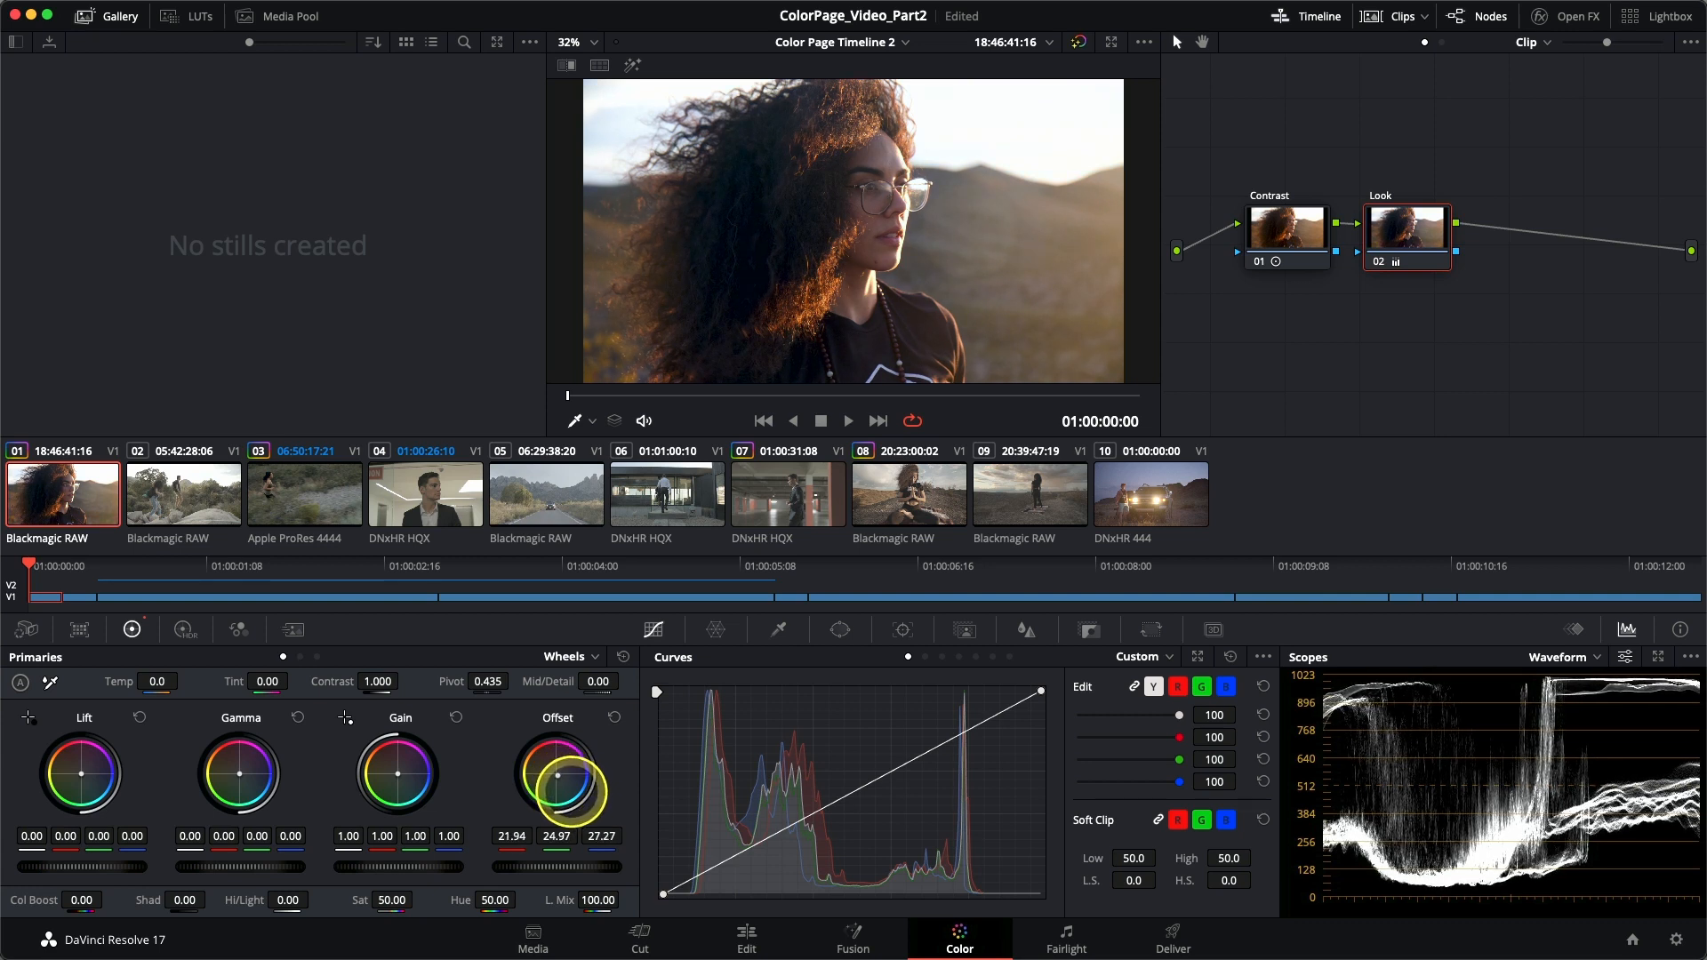
left_click_drag(572, 791, 575, 793)
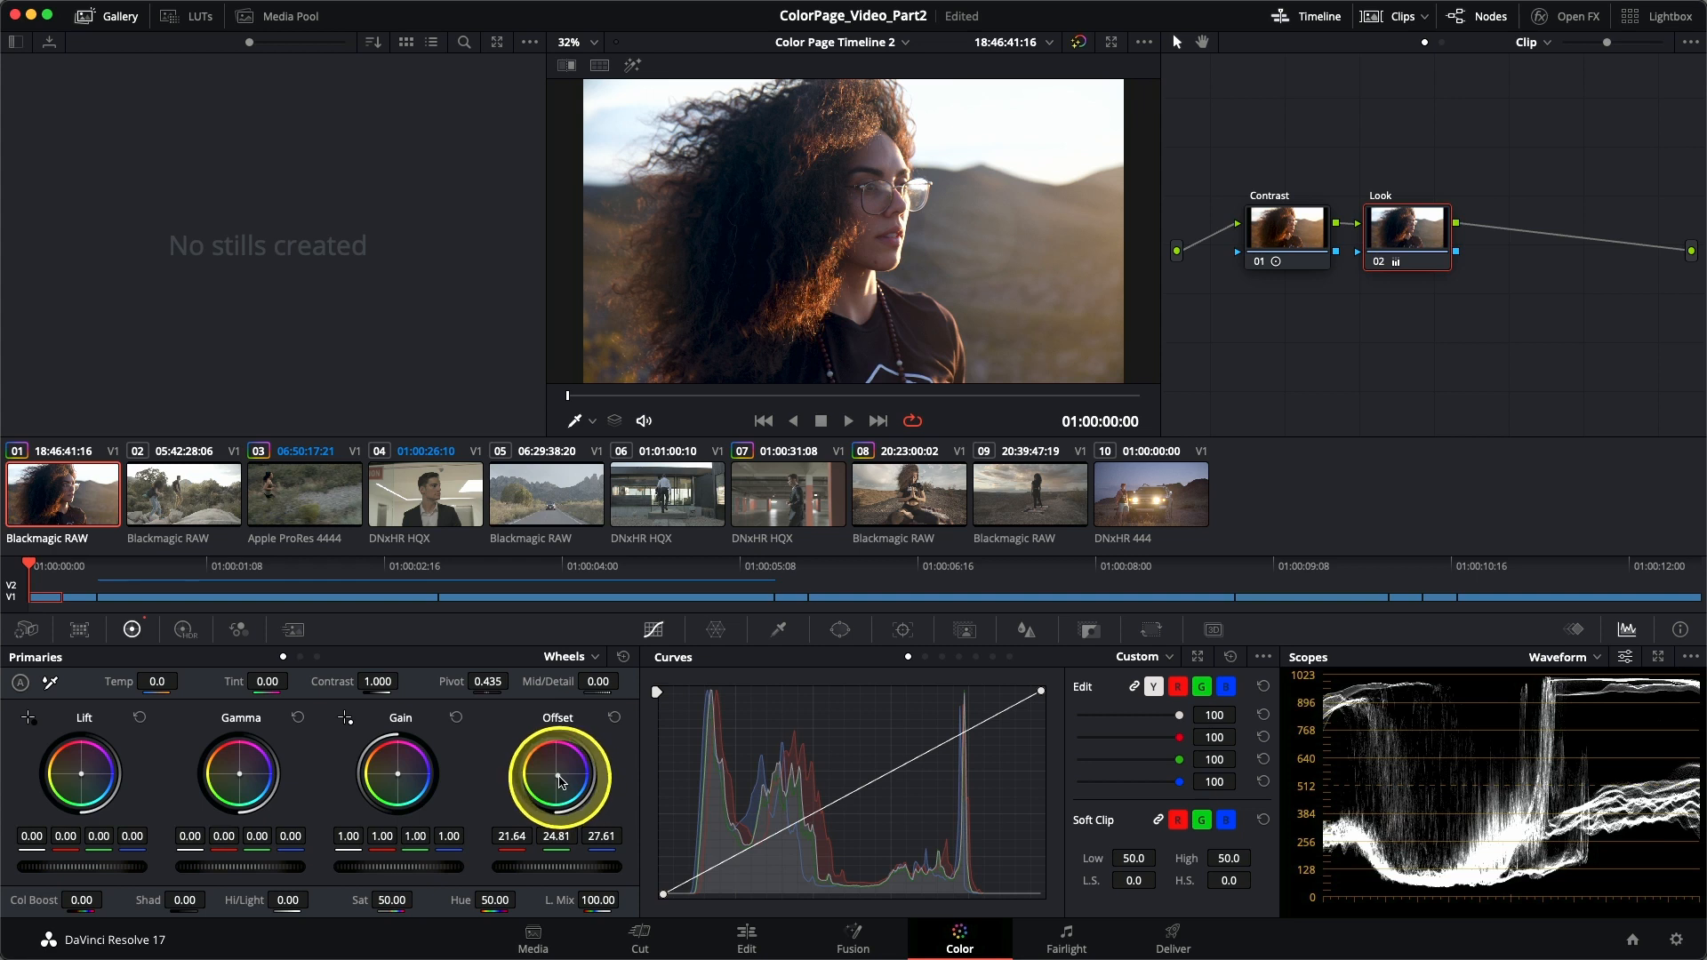
left_click_drag(558, 776, 574, 781)
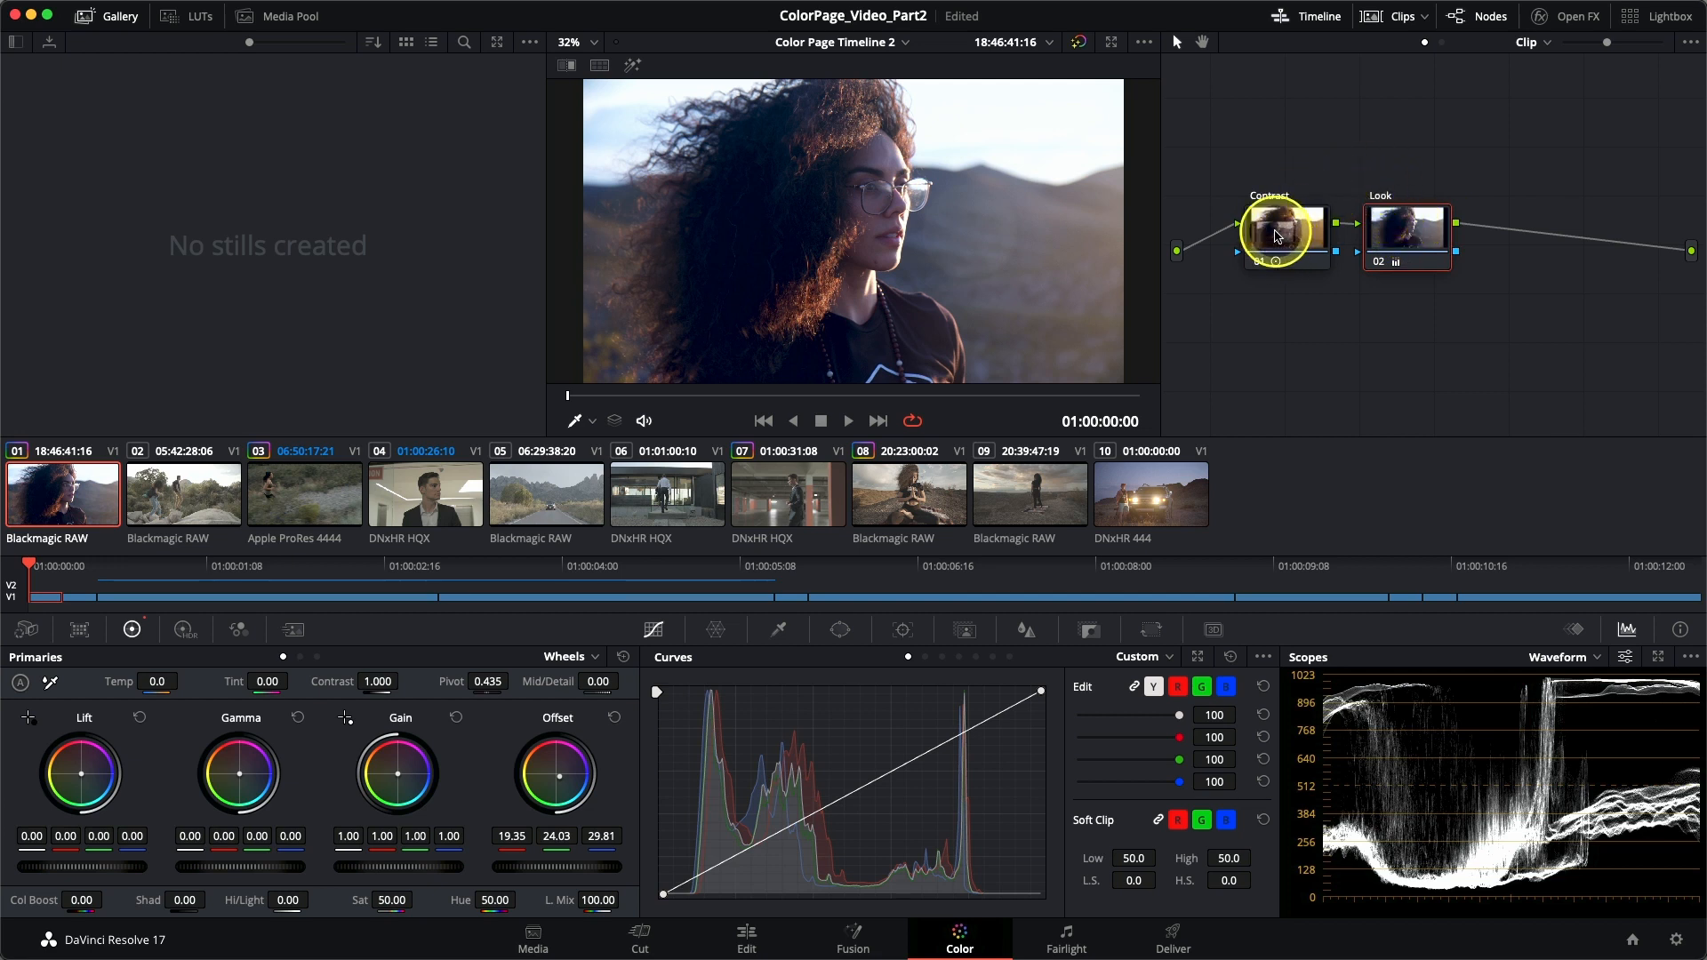
Step: Move the Look node ahead of the Contrast node and grab a still of the graded frame
key("super+shift+bracketleft")
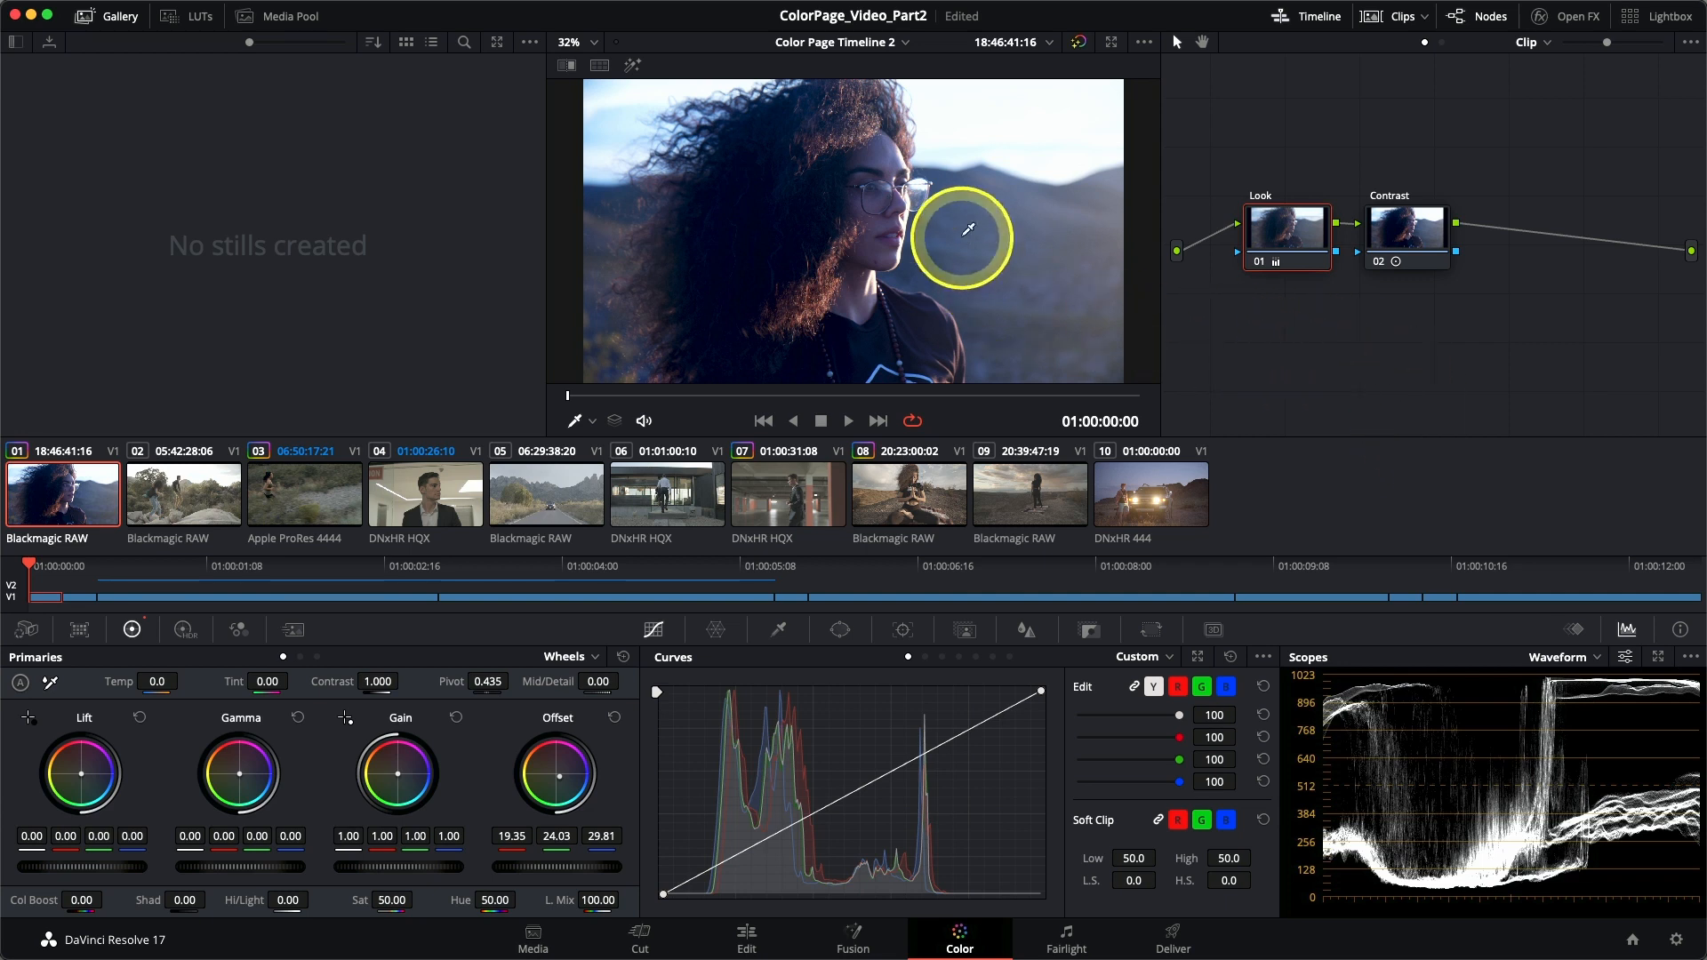
right_click(845, 213)
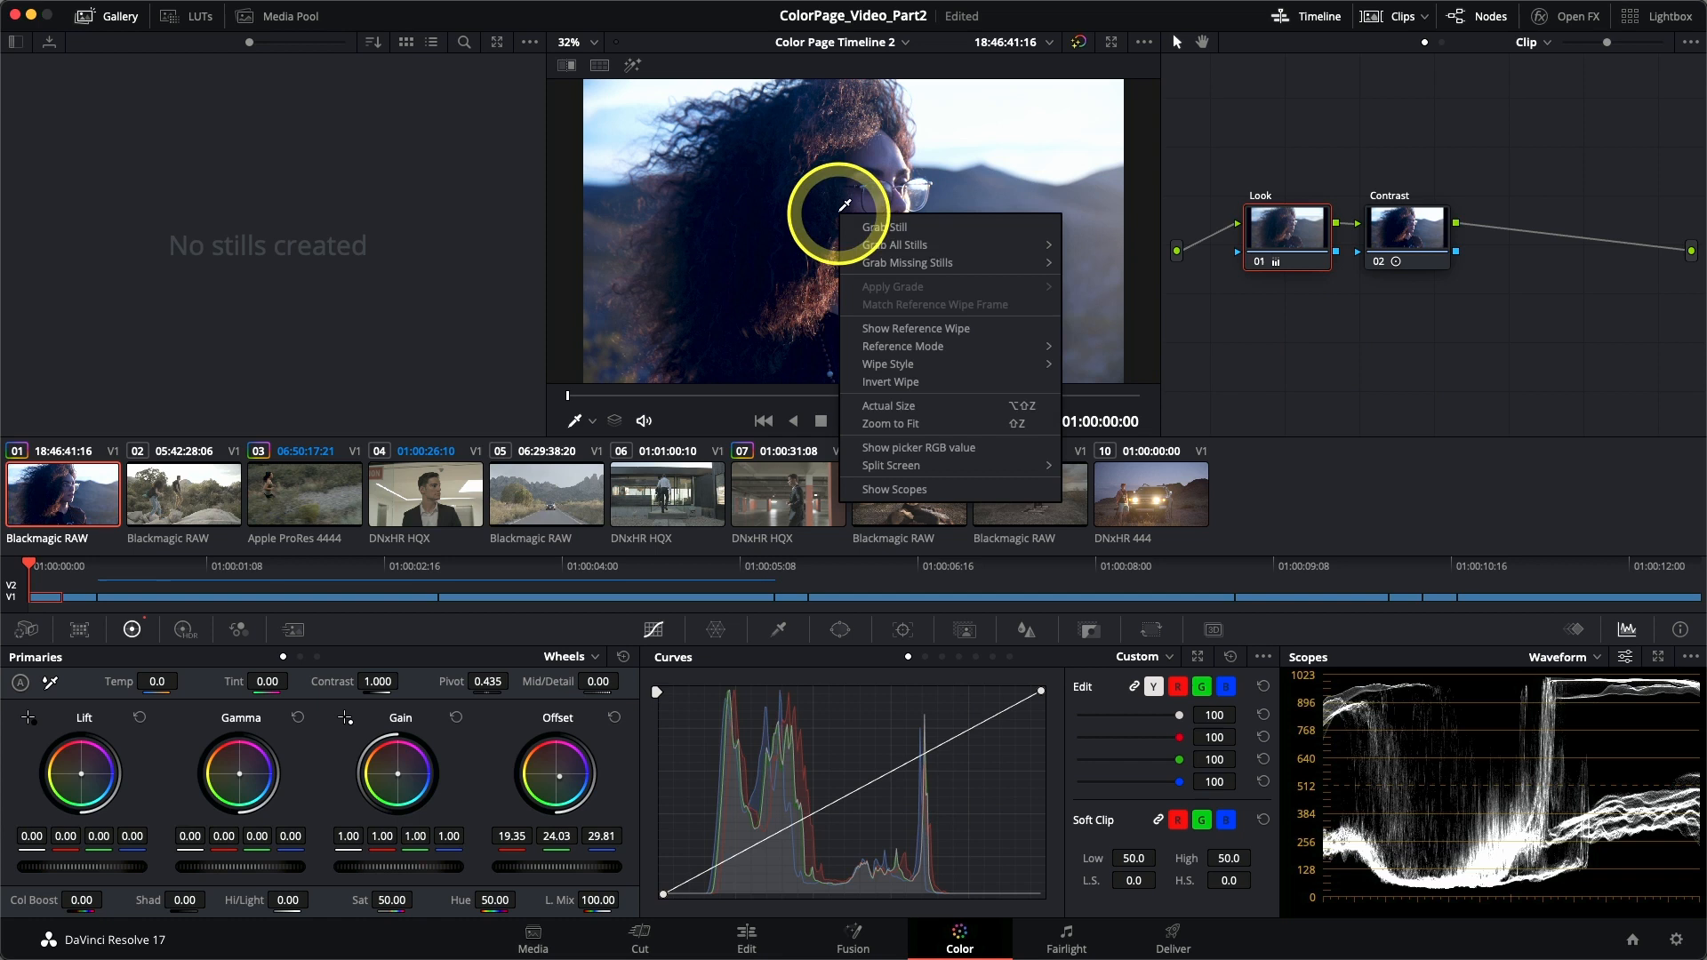
left_click(903, 229)
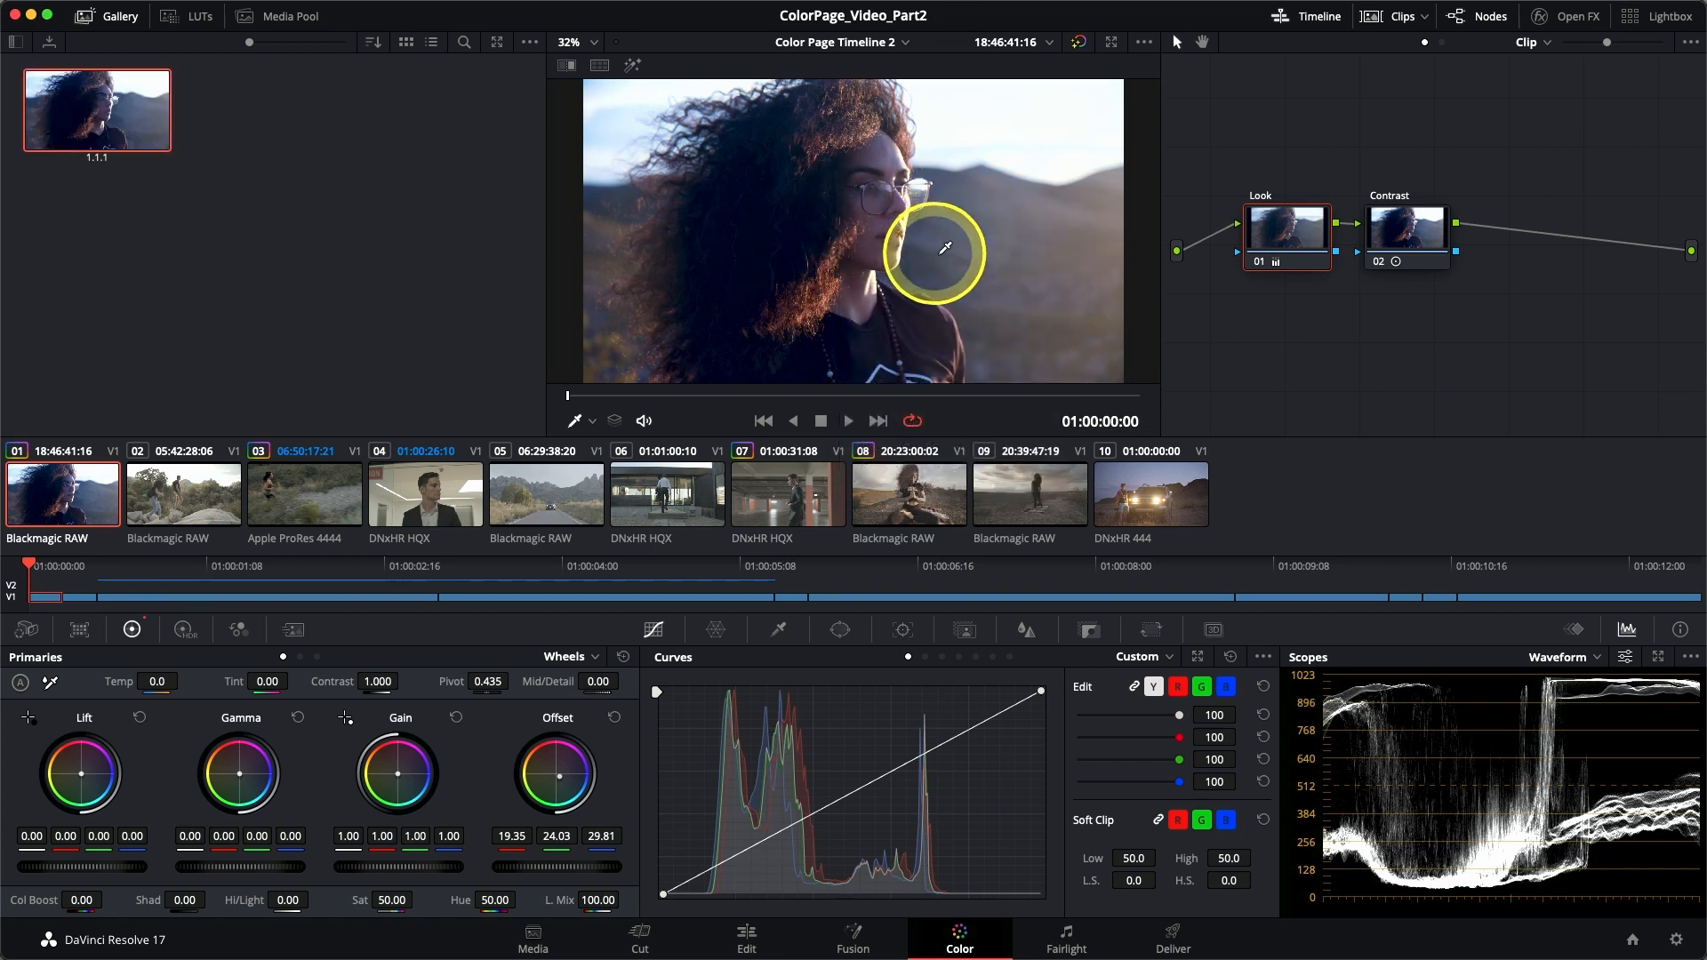
Step: Put the Contrast node back before the Look node and compare the image with the grabbed still using a reference wipe
key("super+shift+bracketright")
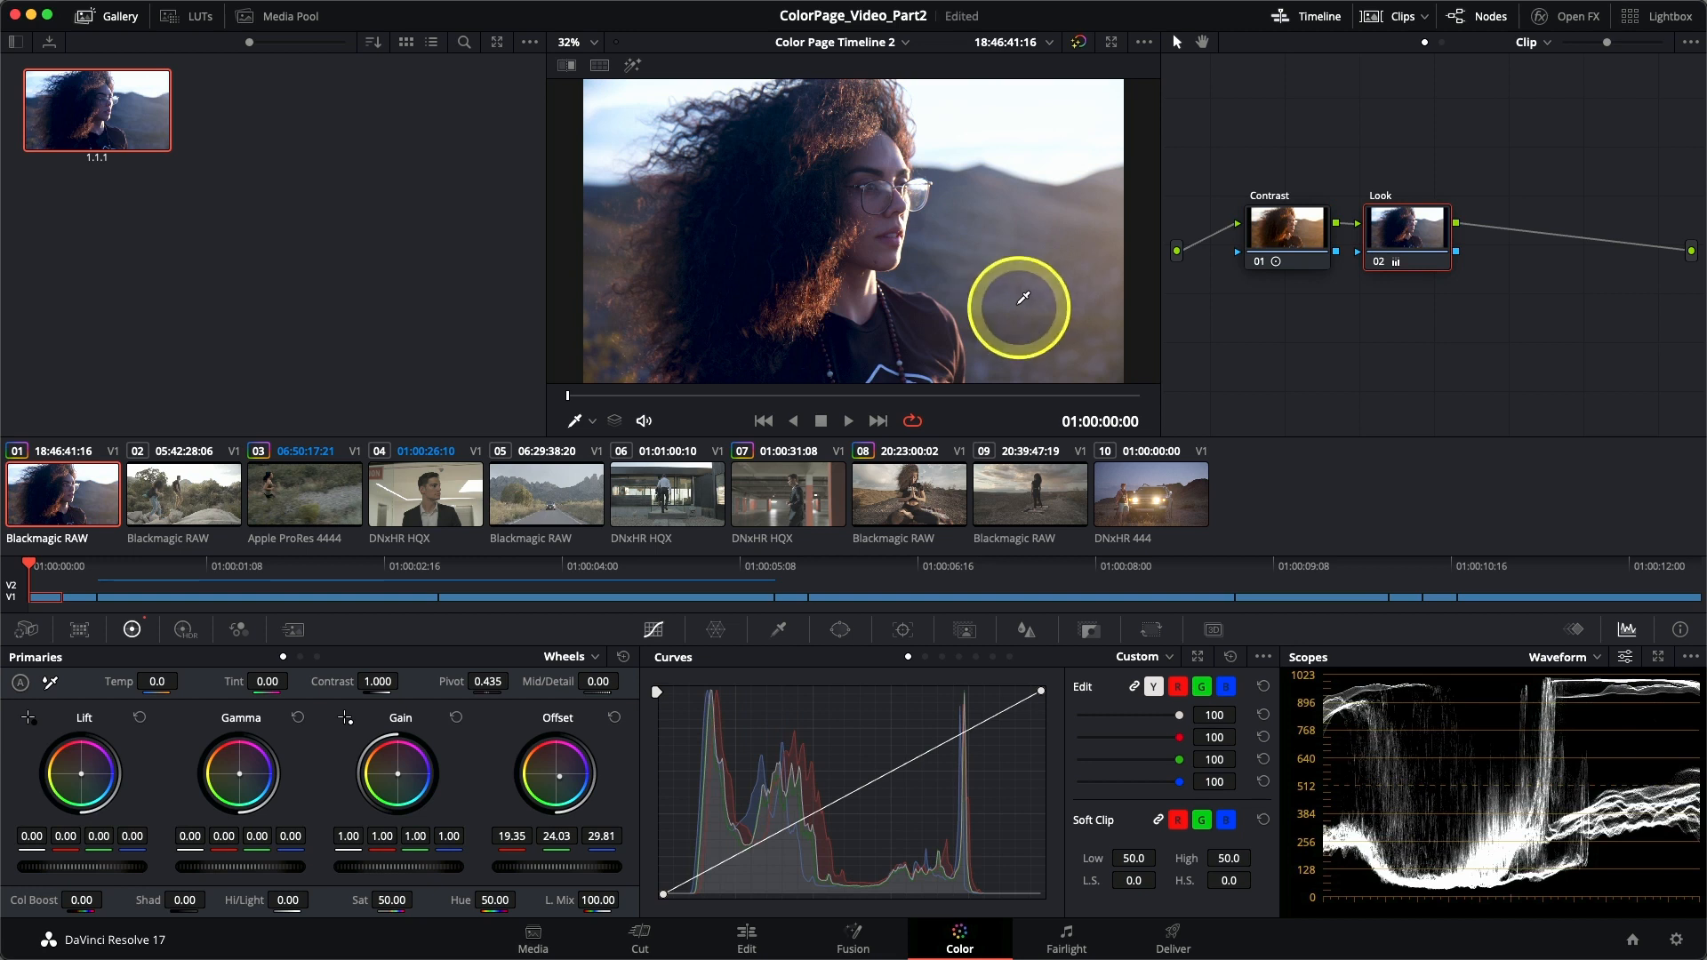
double_click(95, 106)
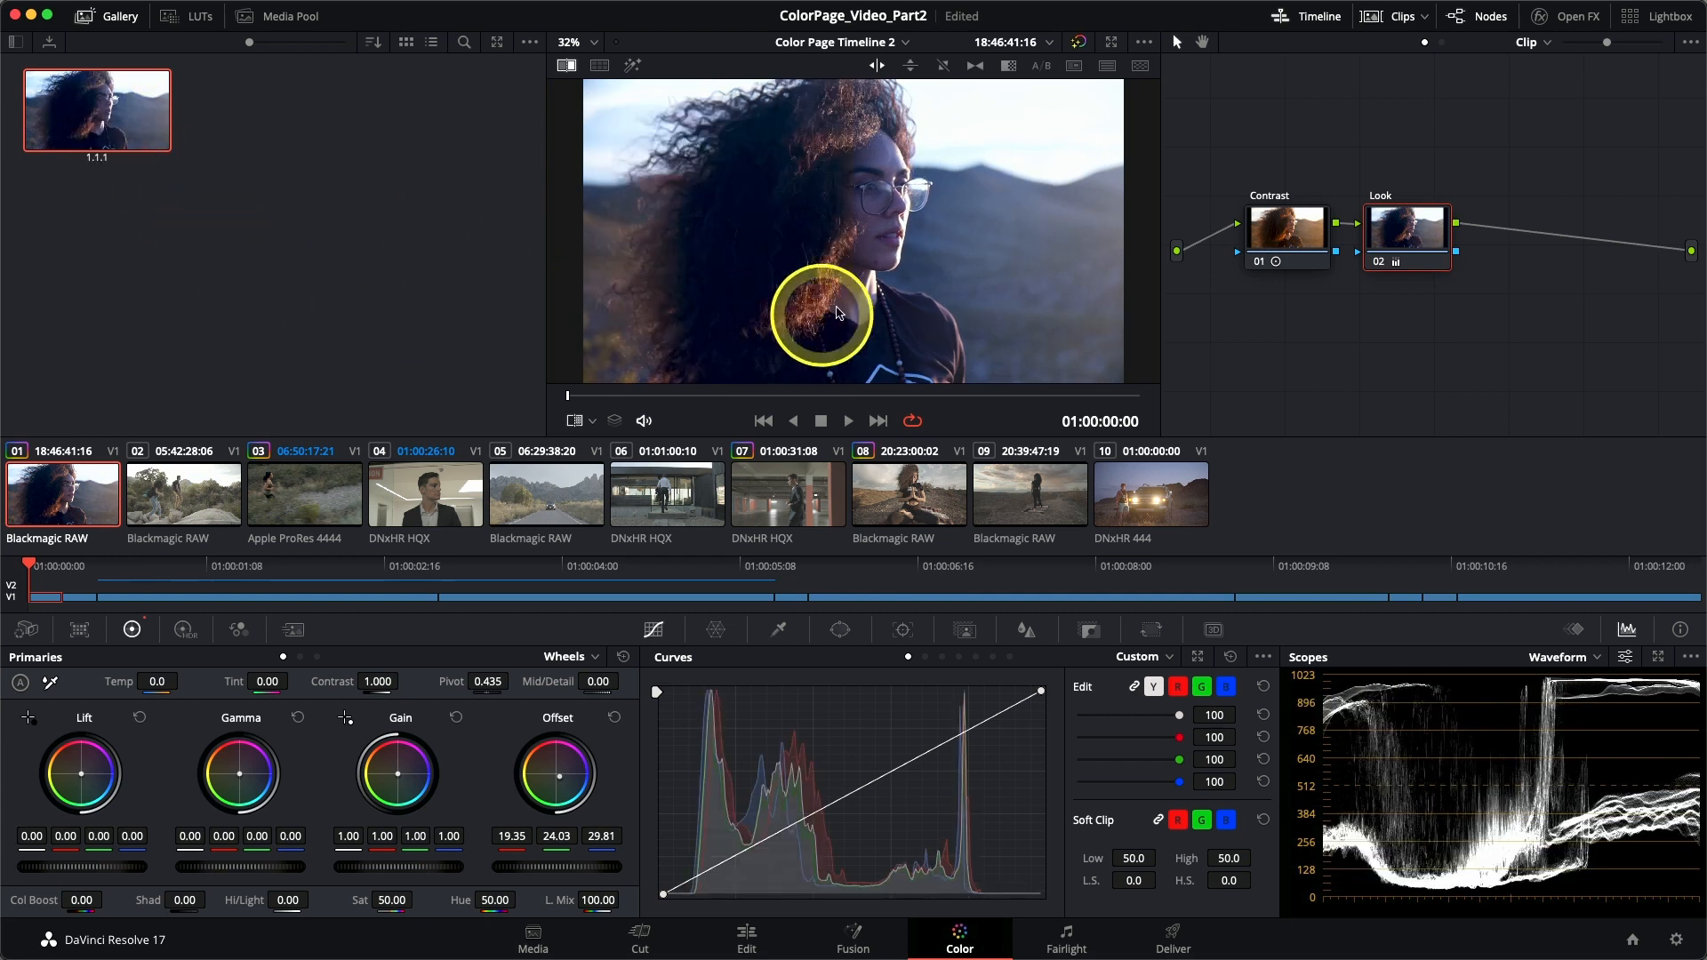
left_click_drag(859, 233, 586, 218)
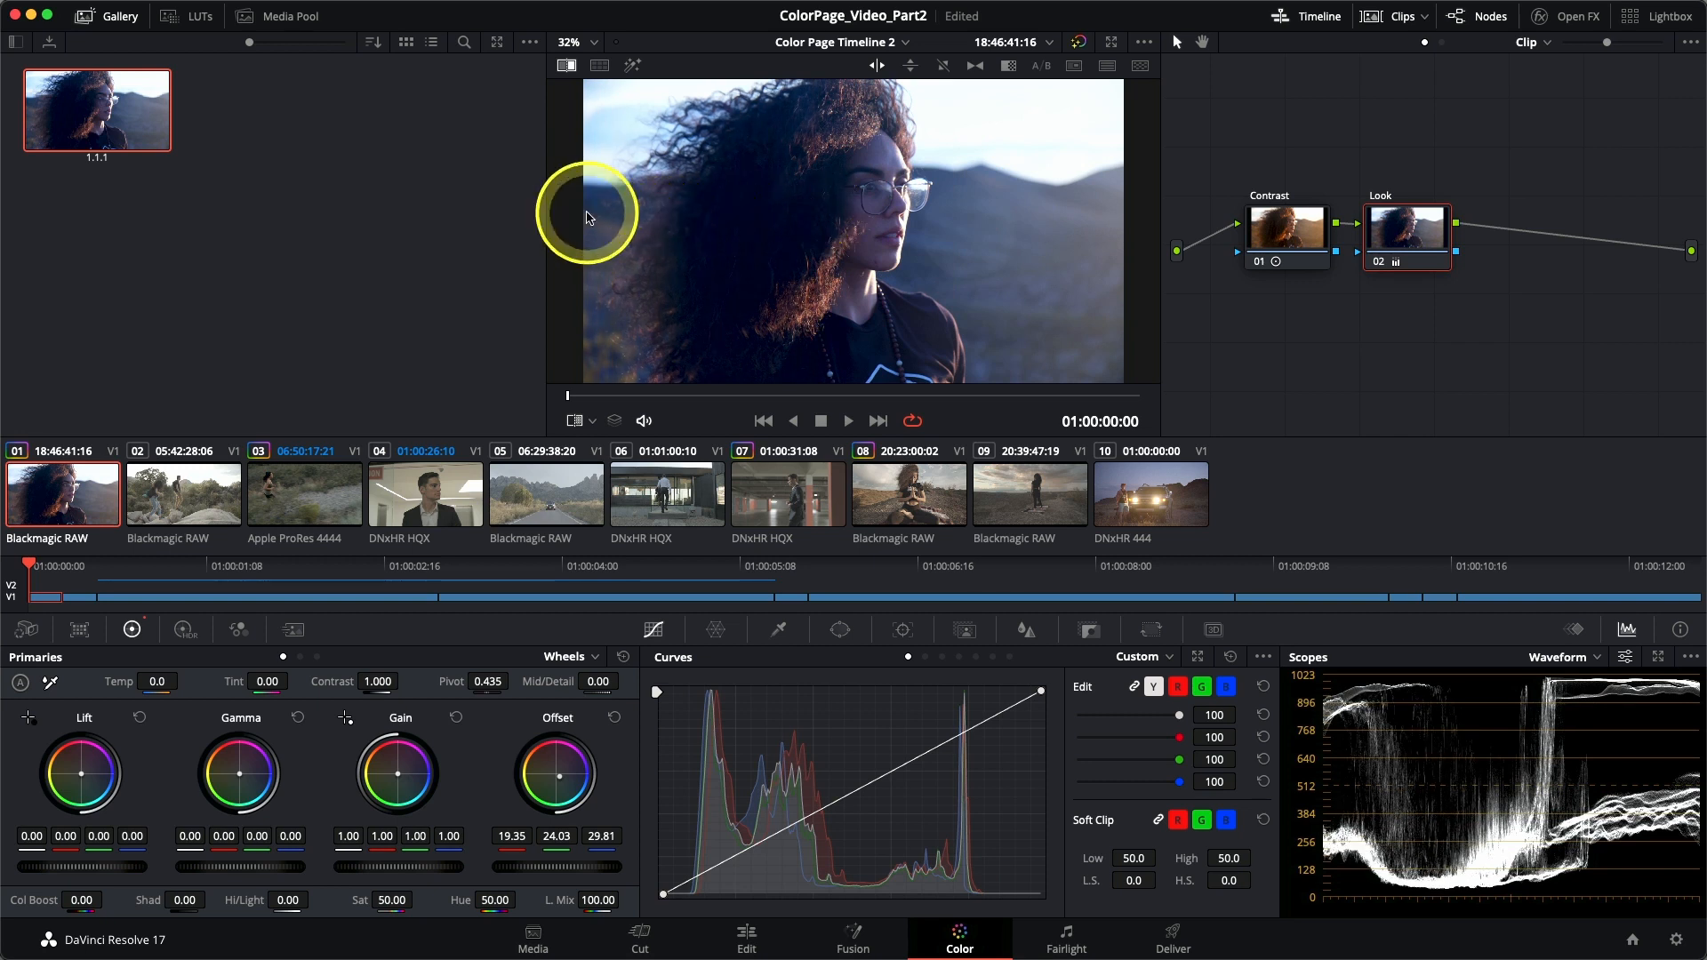
left_click(566, 68)
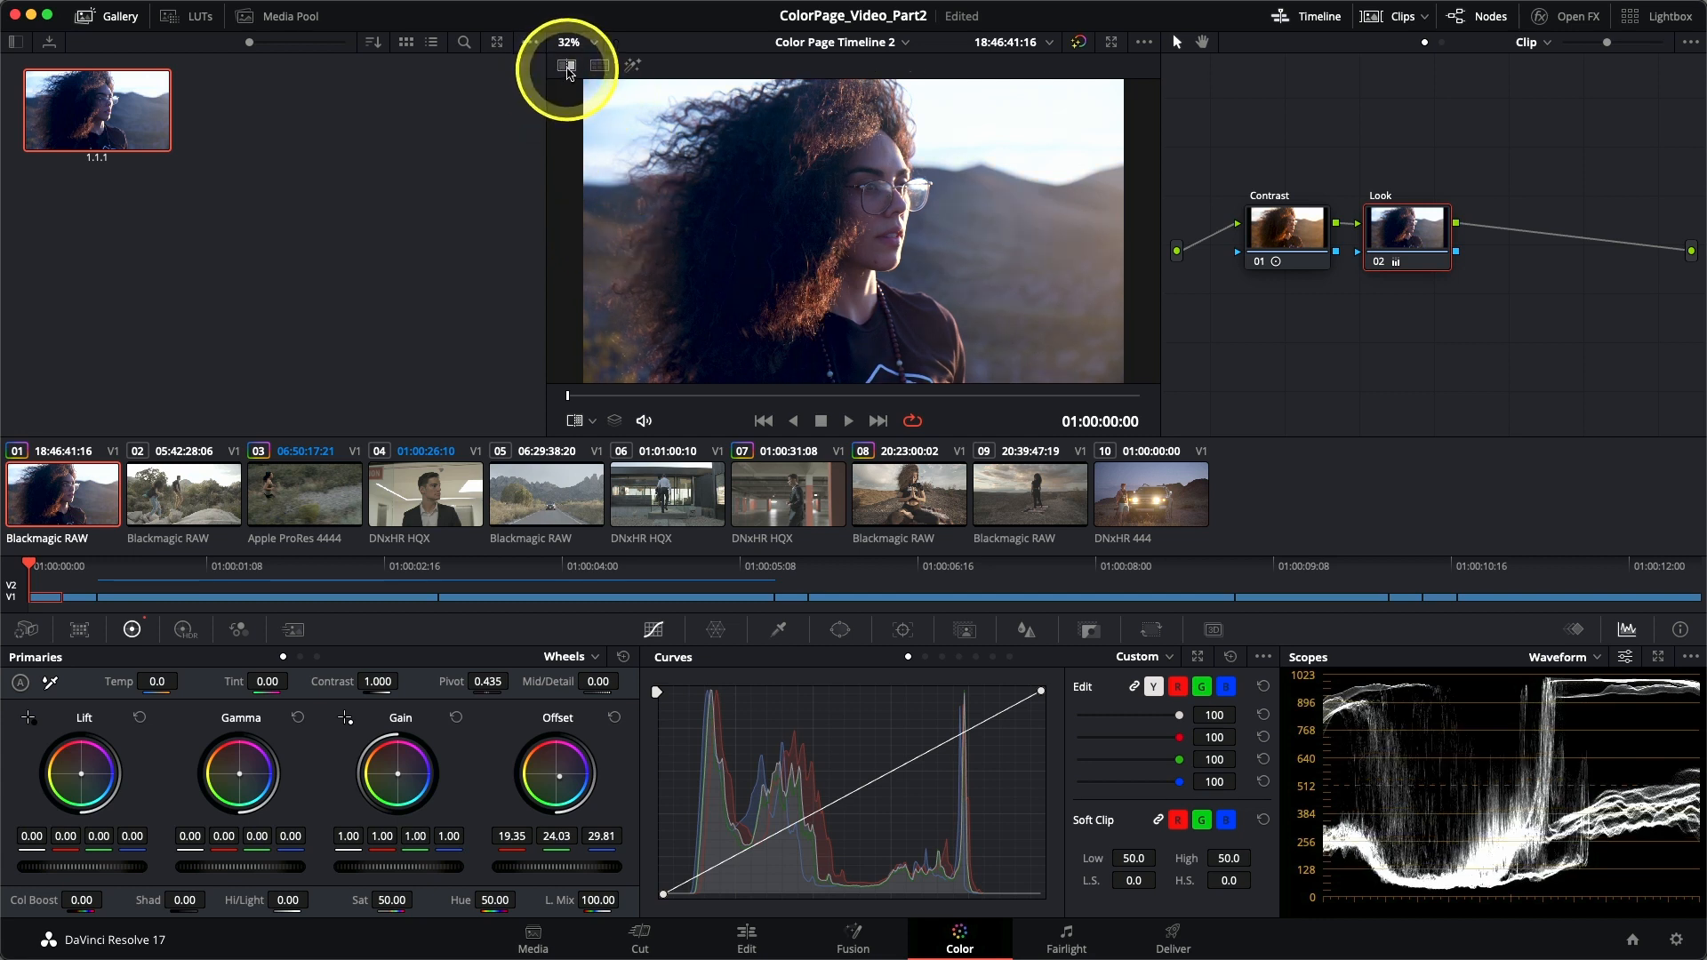
left_click(567, 68)
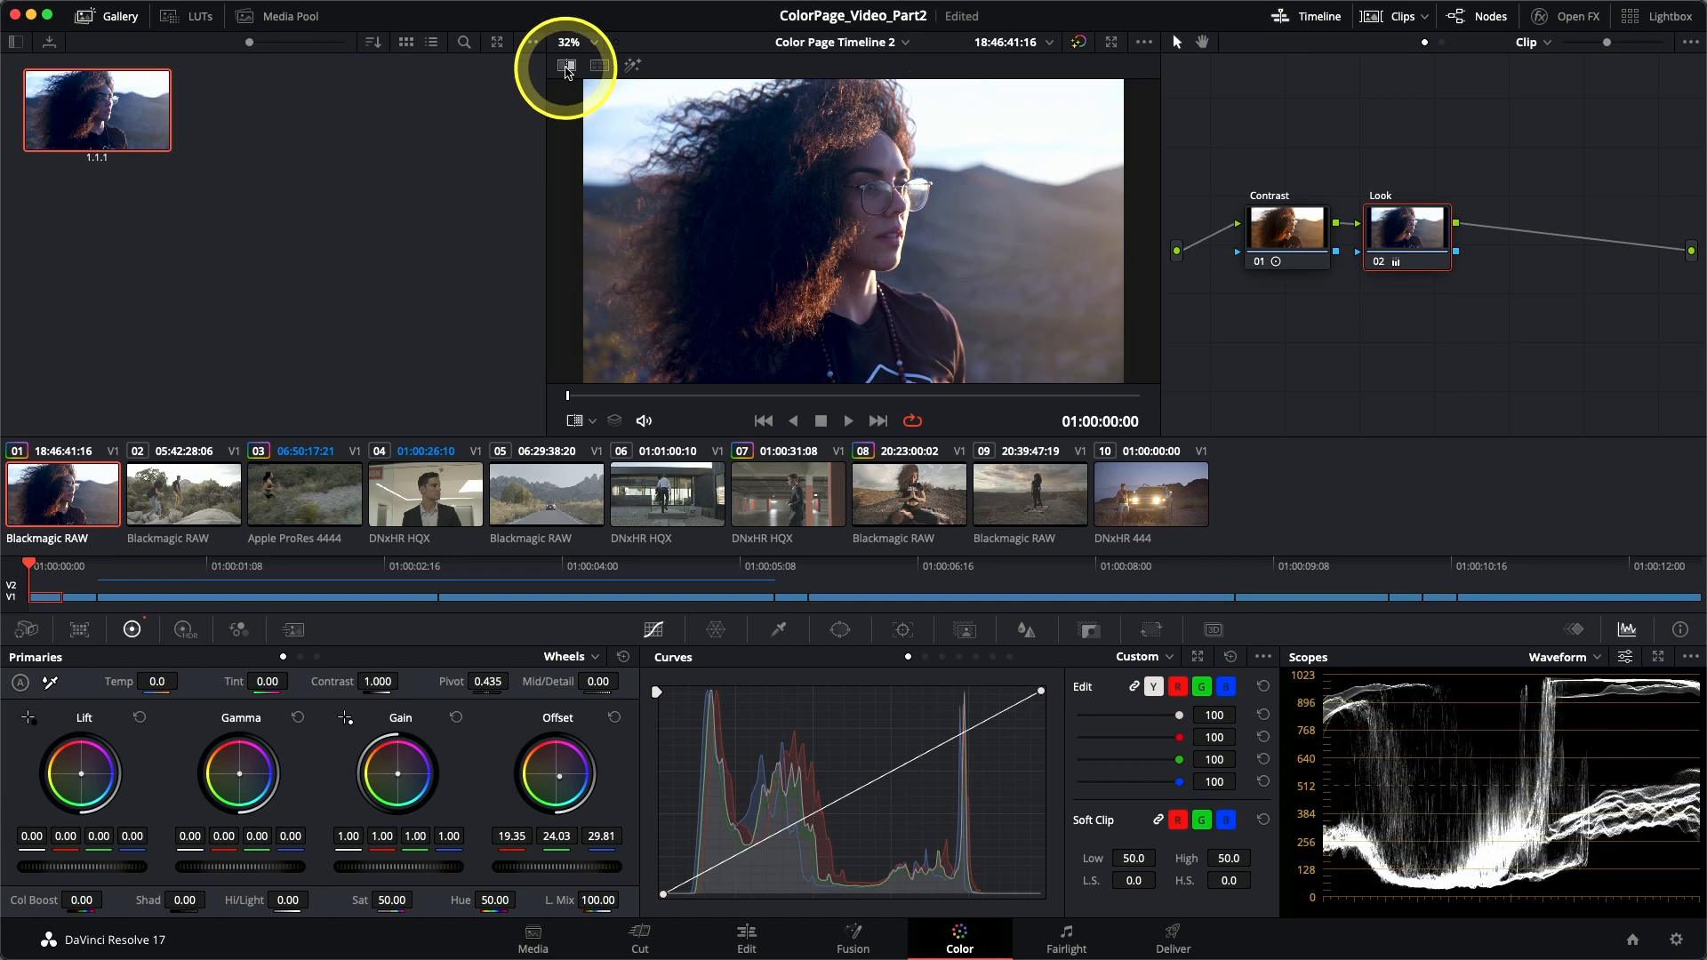
left_click(567, 67)
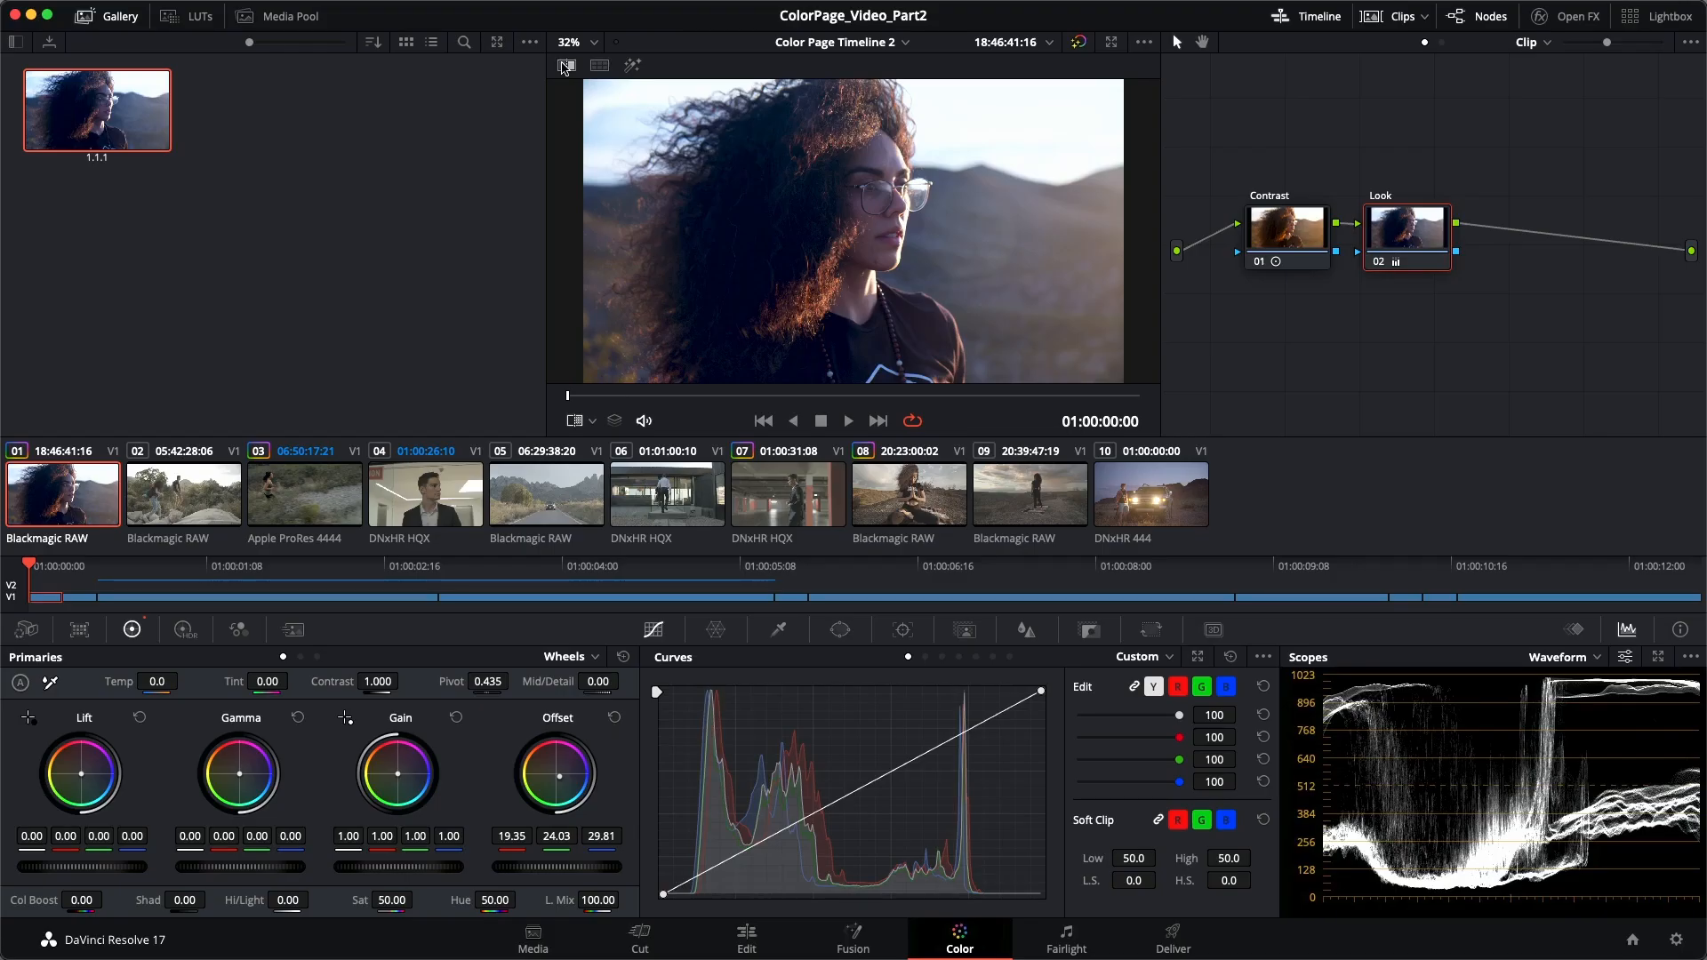
Step: Set clip 02's Camera Raw ISO to 100 and compare the image with Highlight Recovery on and off
key("Down")
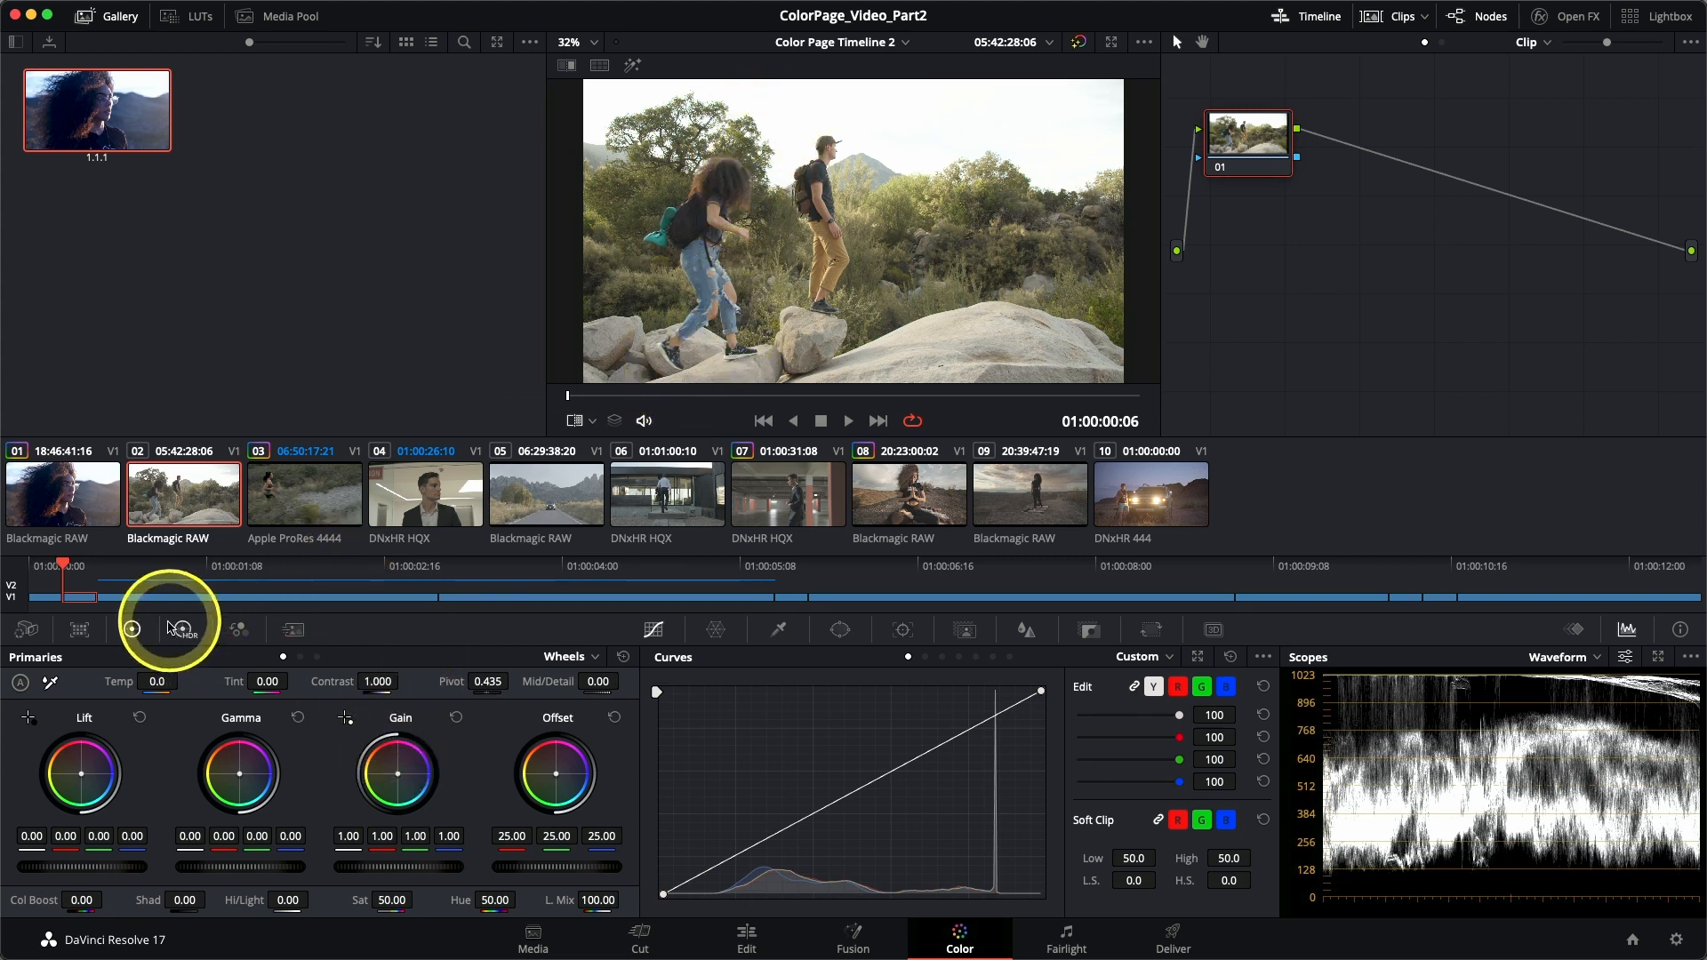
left_click(28, 629)
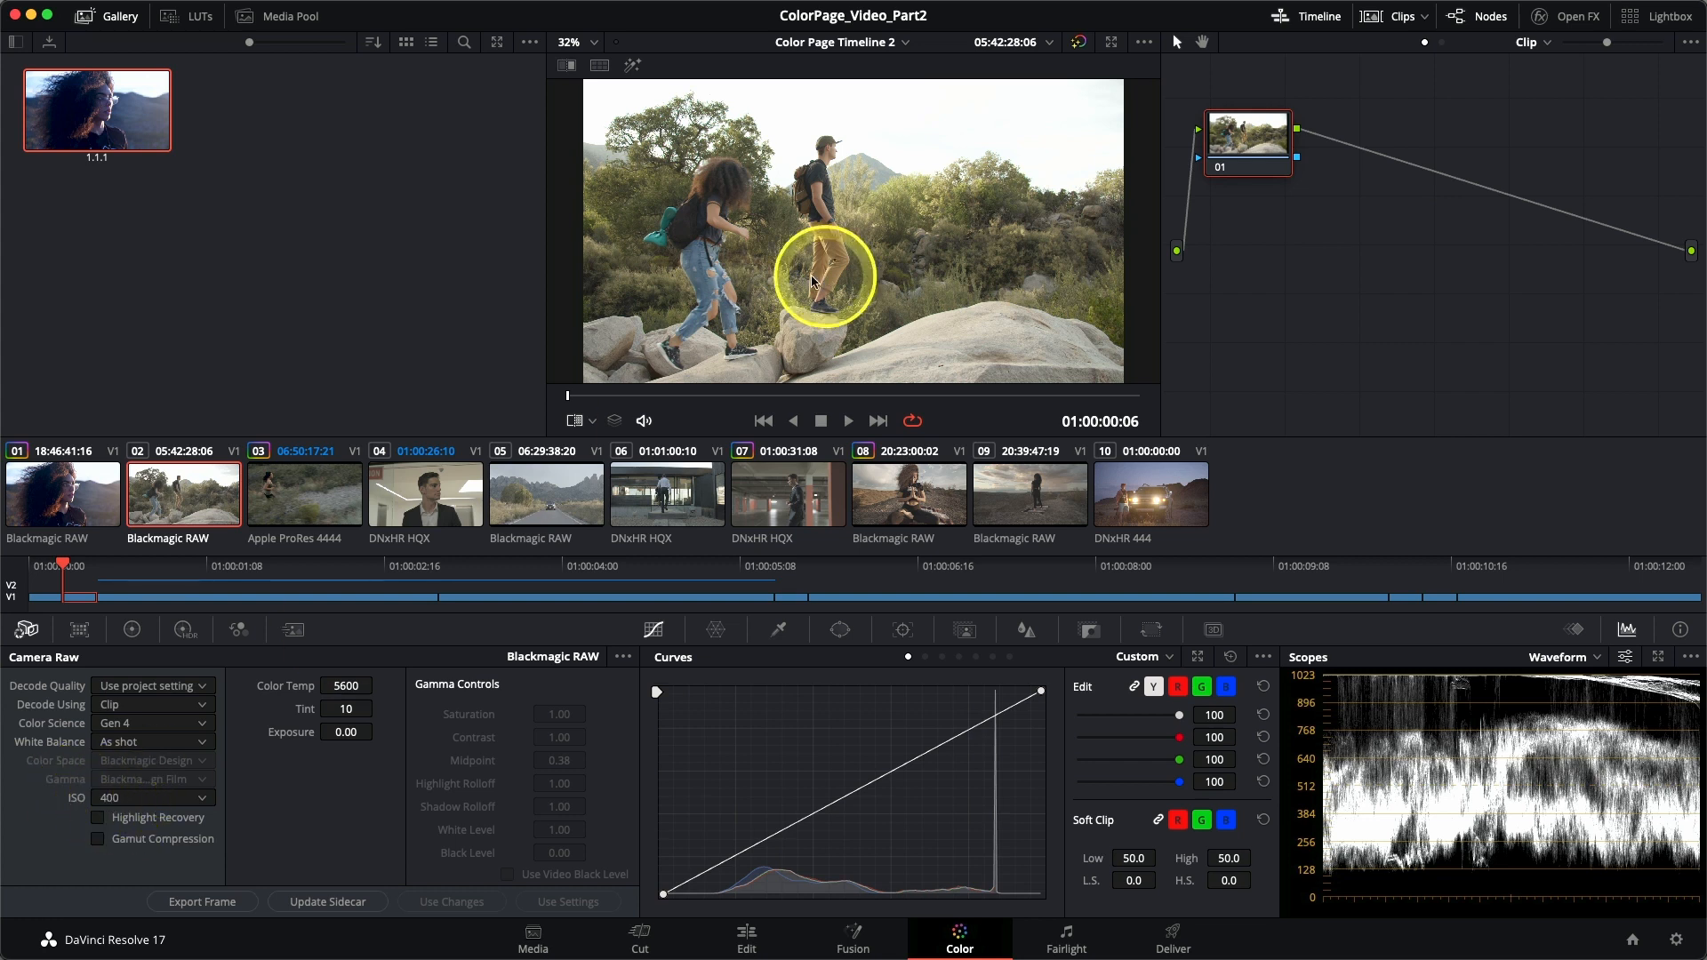
left_click(147, 799)
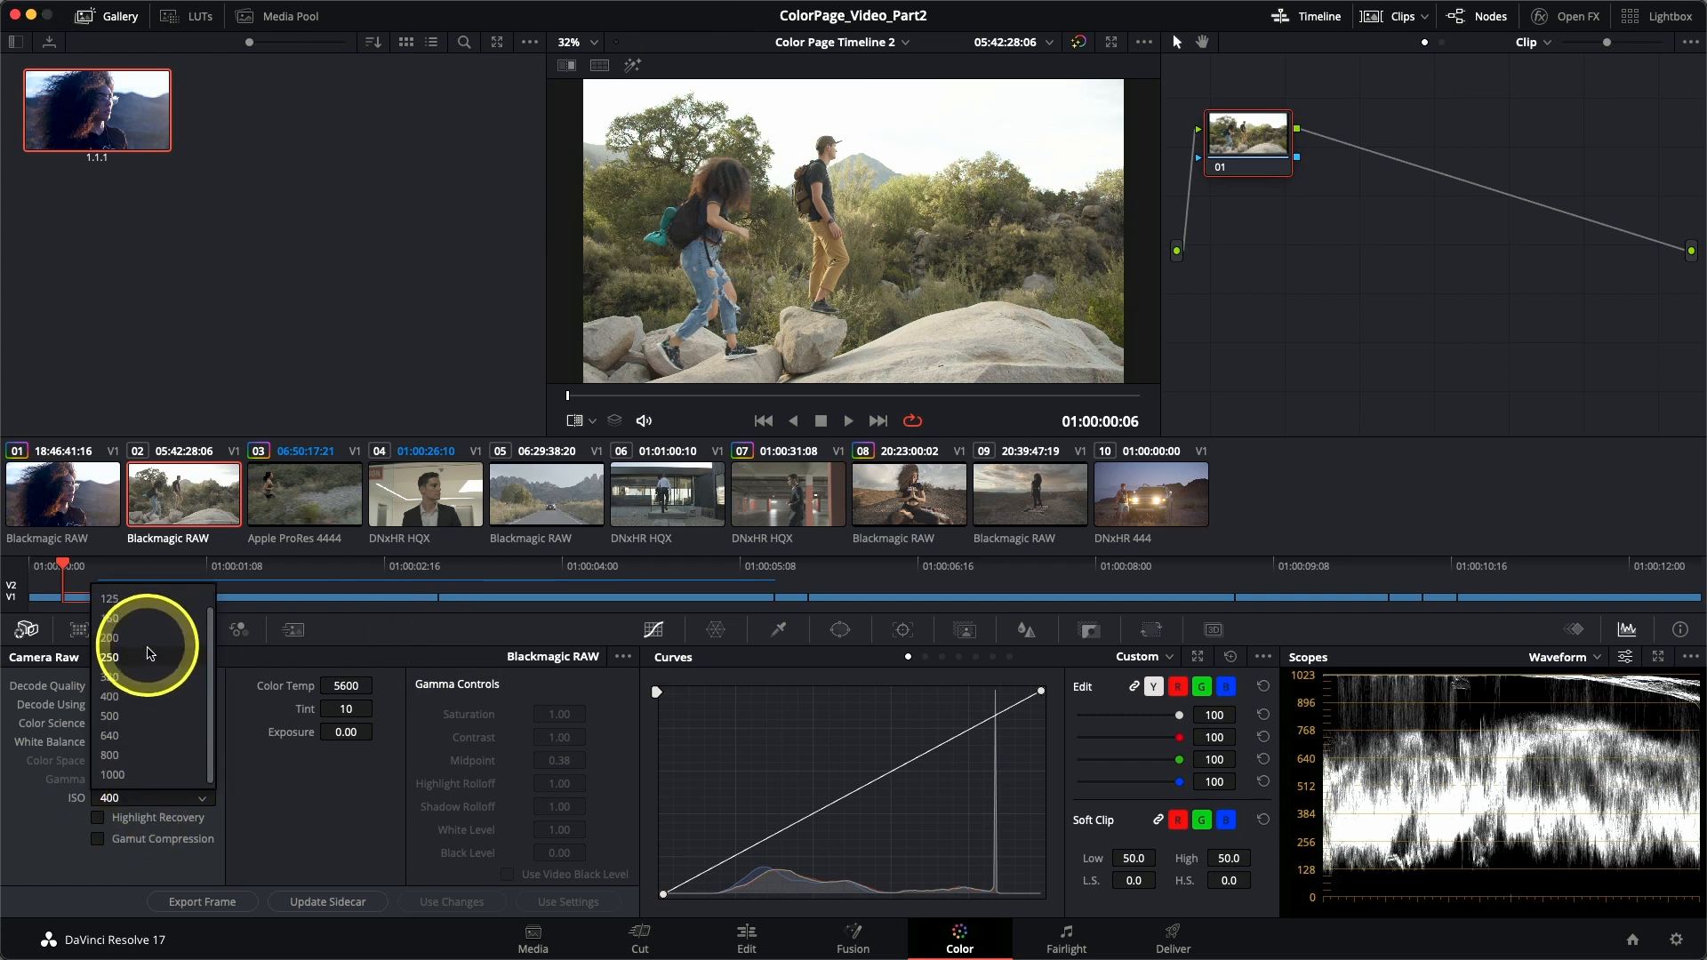
left_click(132, 599)
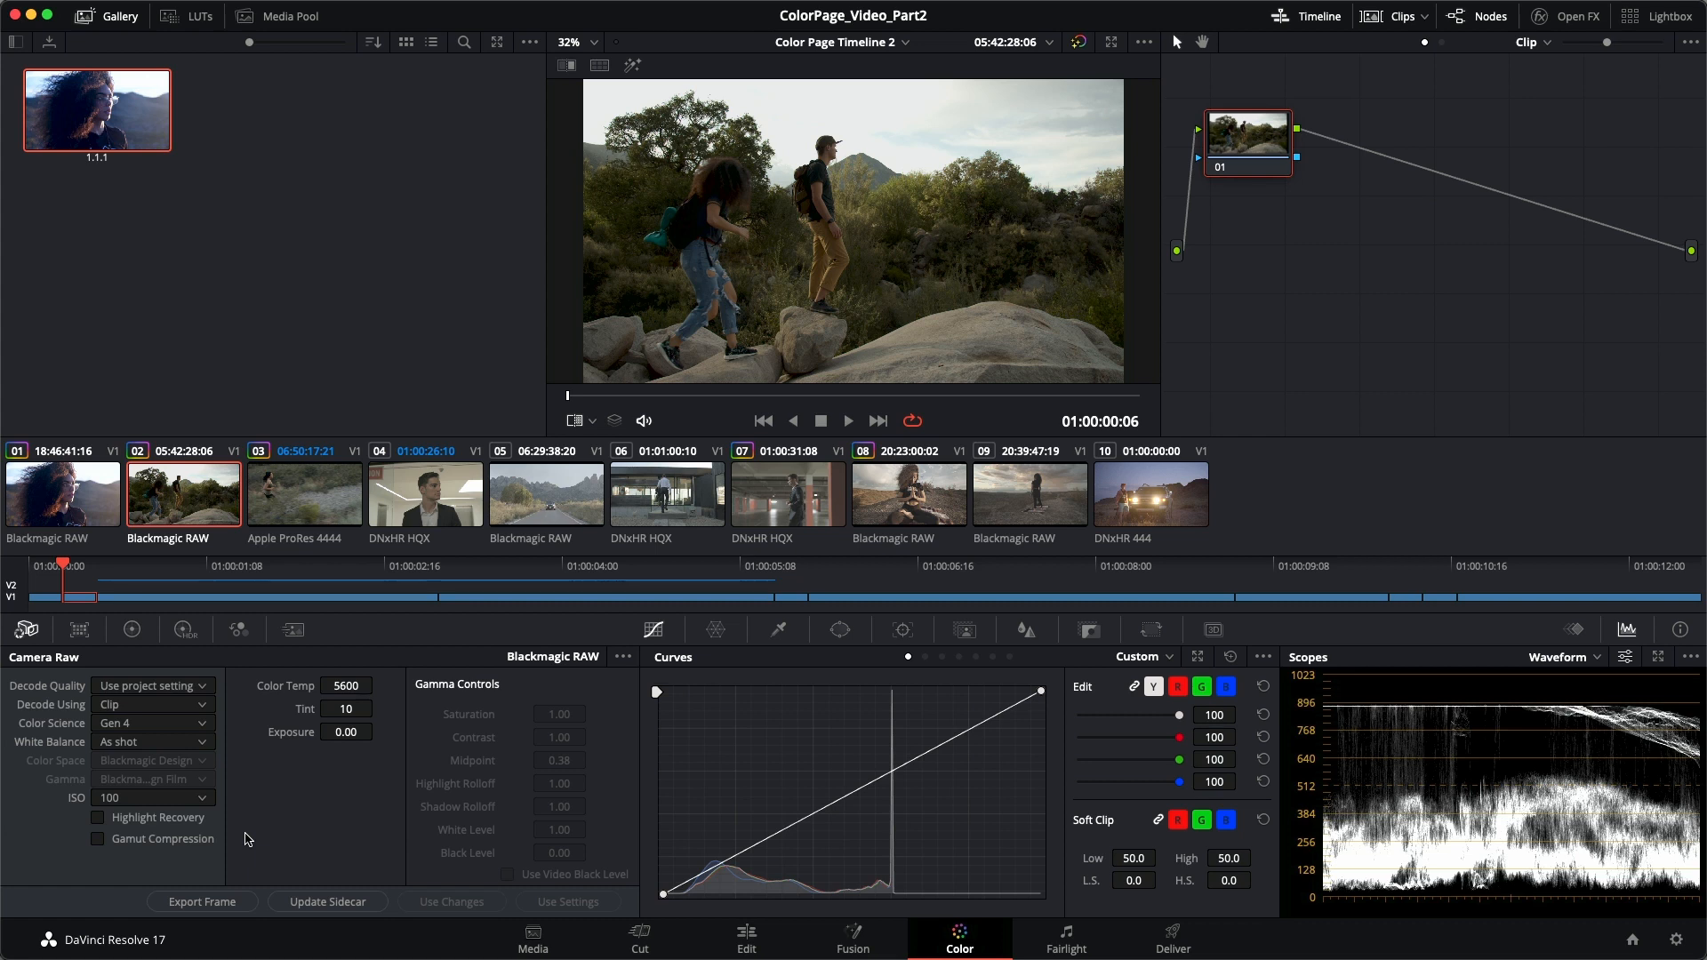
left_click(98, 819)
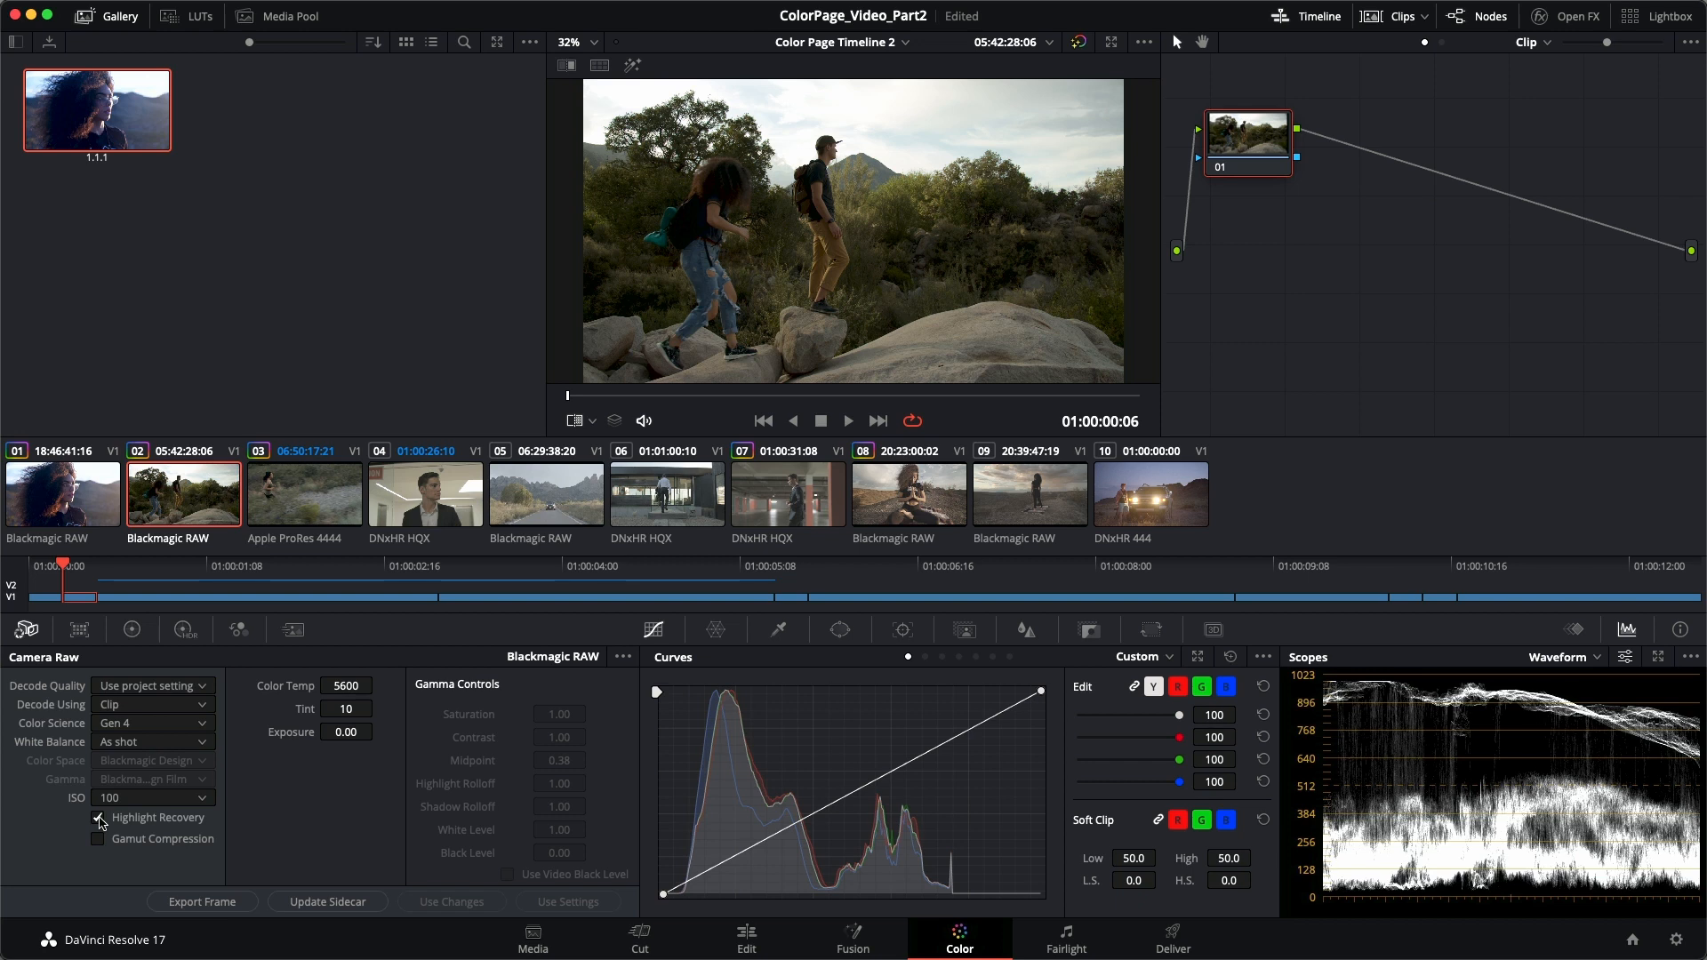
left_click(98, 818)
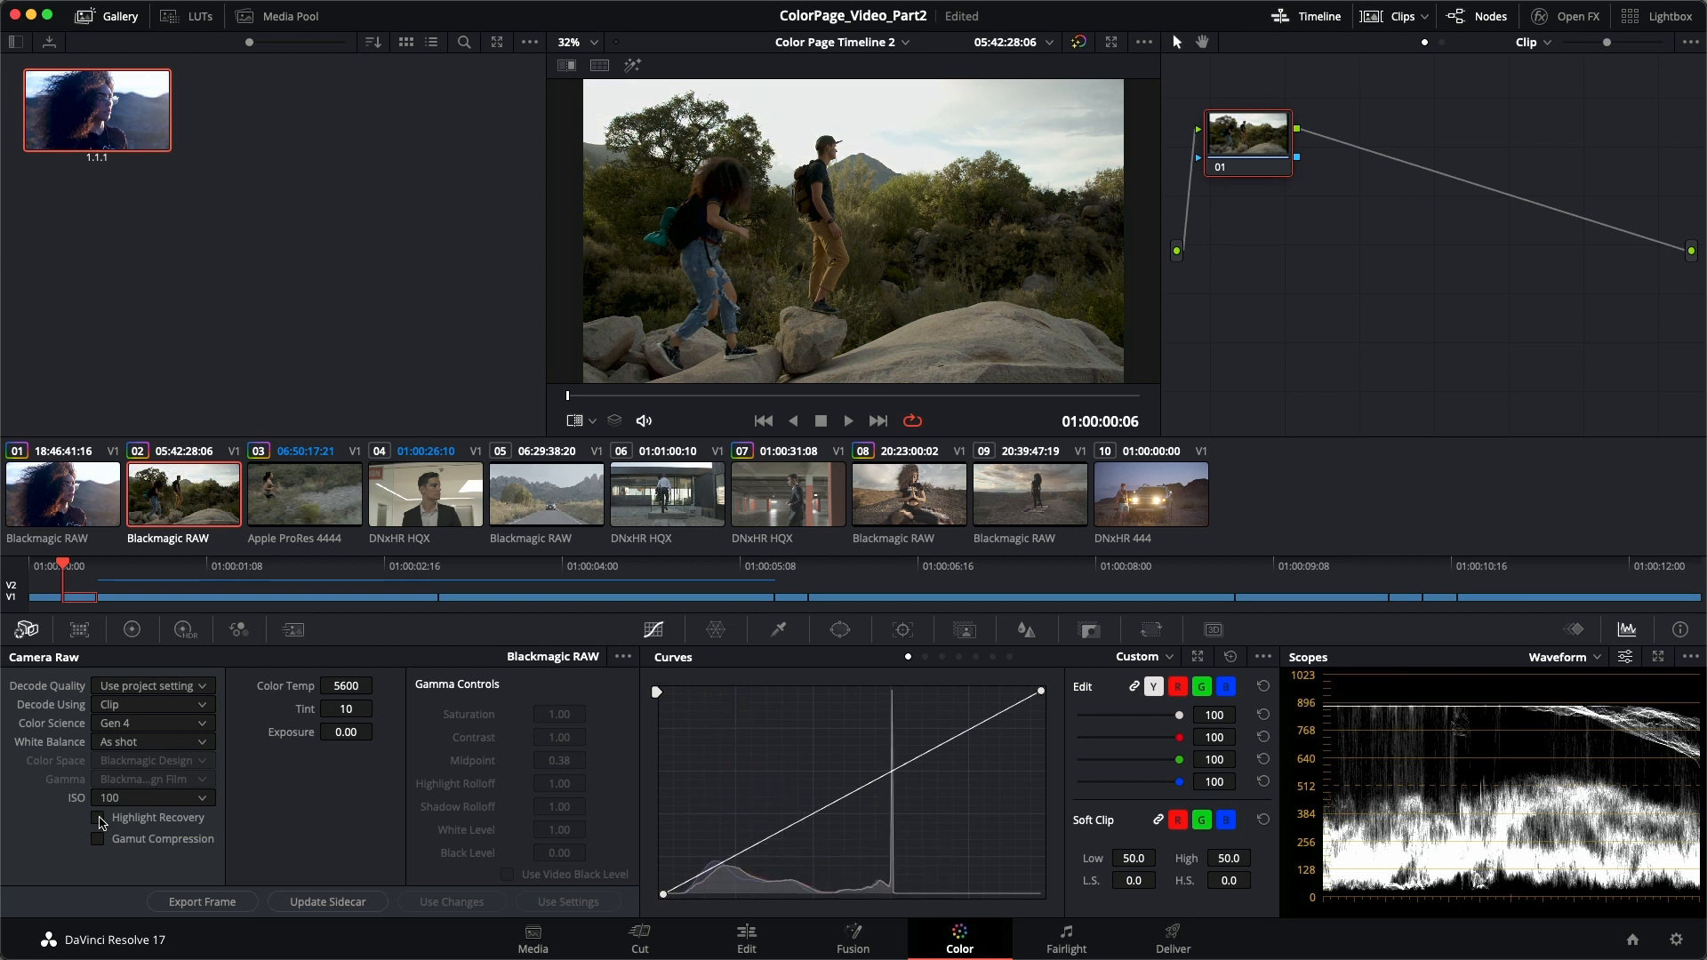
Step: Turn Highlight Recovery back on for clip 02 and bring up the HDR Grade wheels for the Light, Highlight and Specular zones
left_click(98, 818)
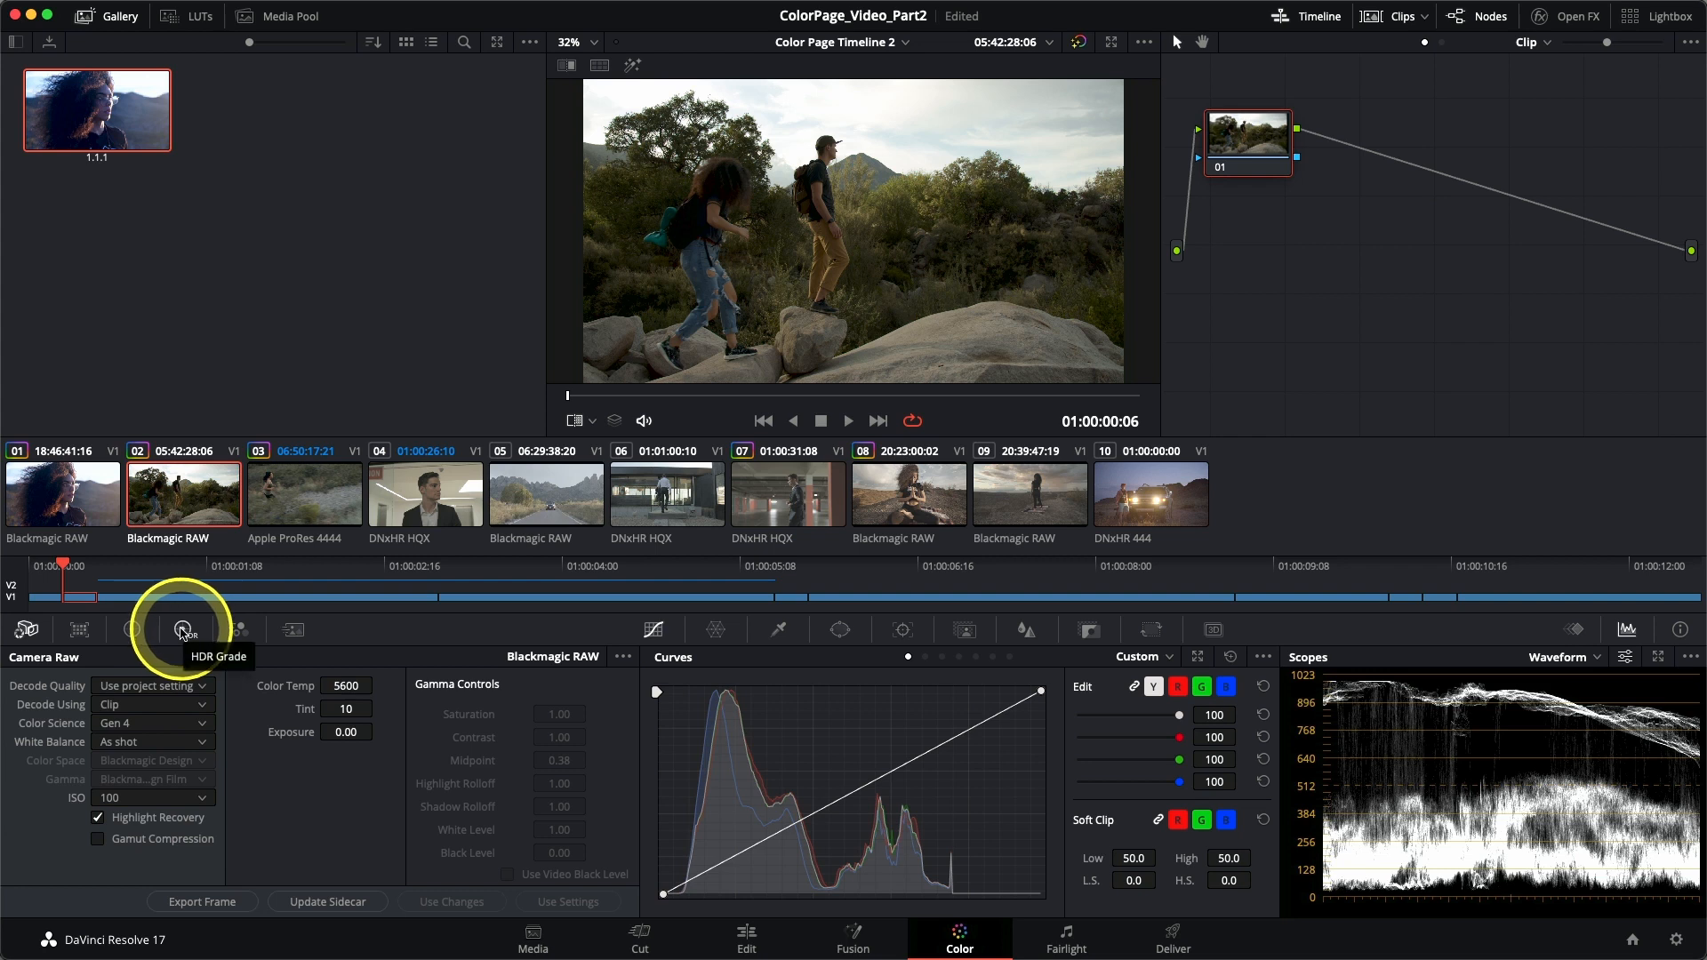
left_click(182, 631)
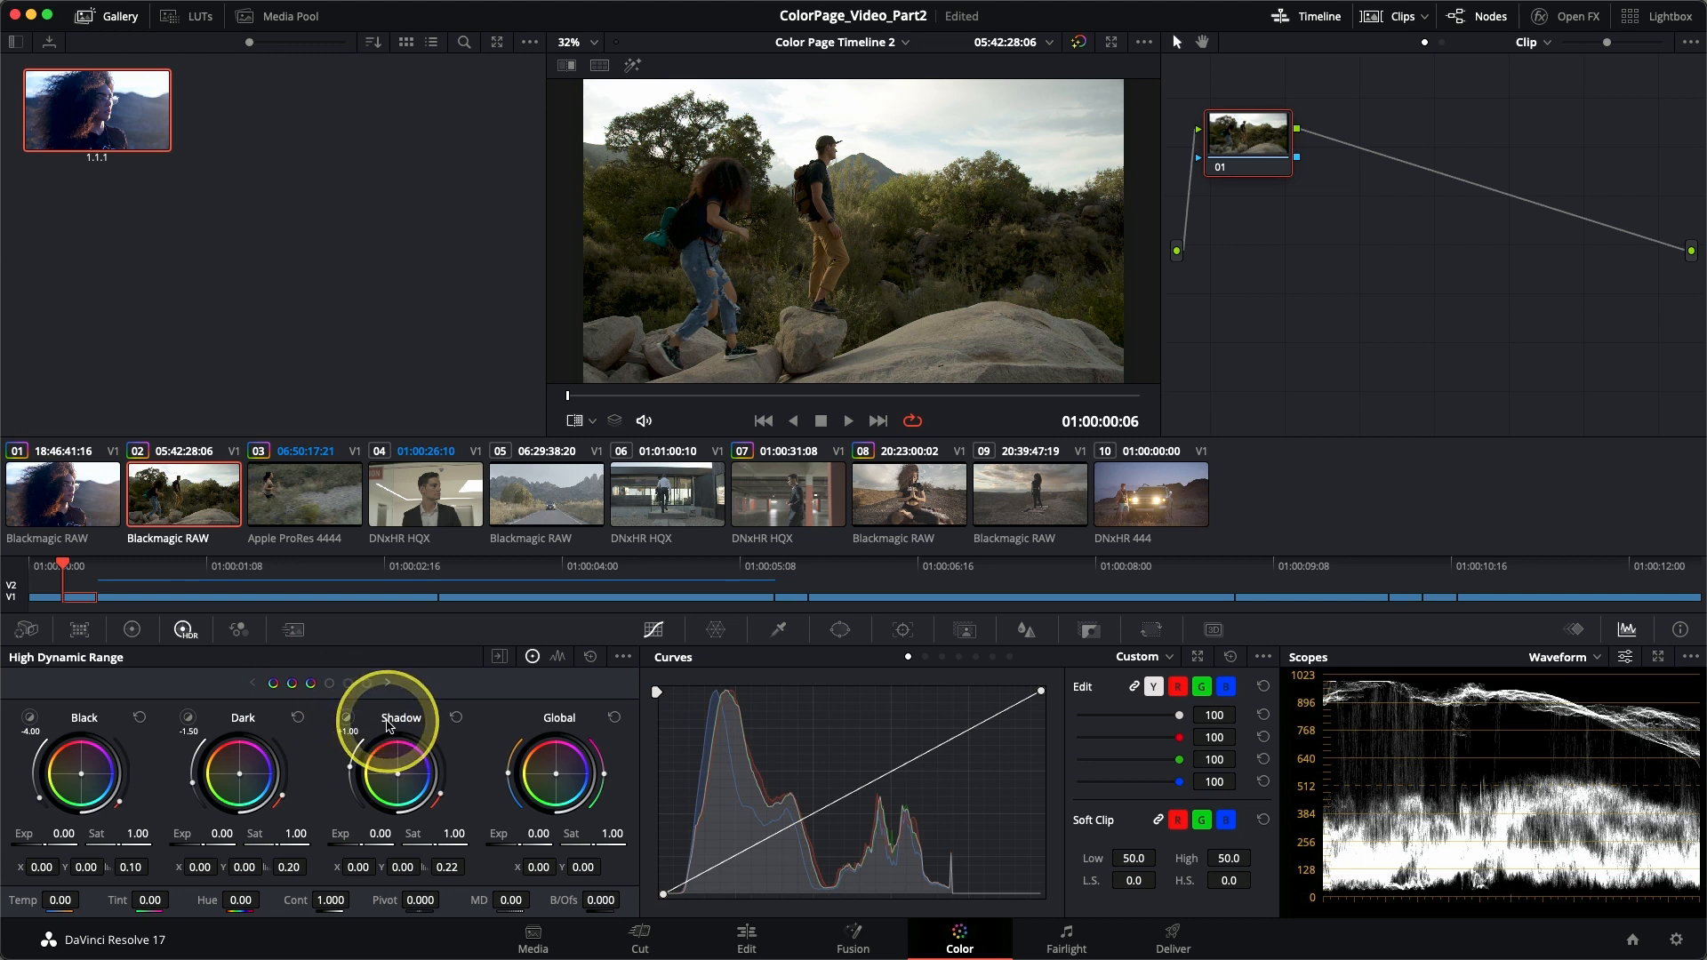
left_click(387, 685)
left_click(387, 685)
left_click(387, 687)
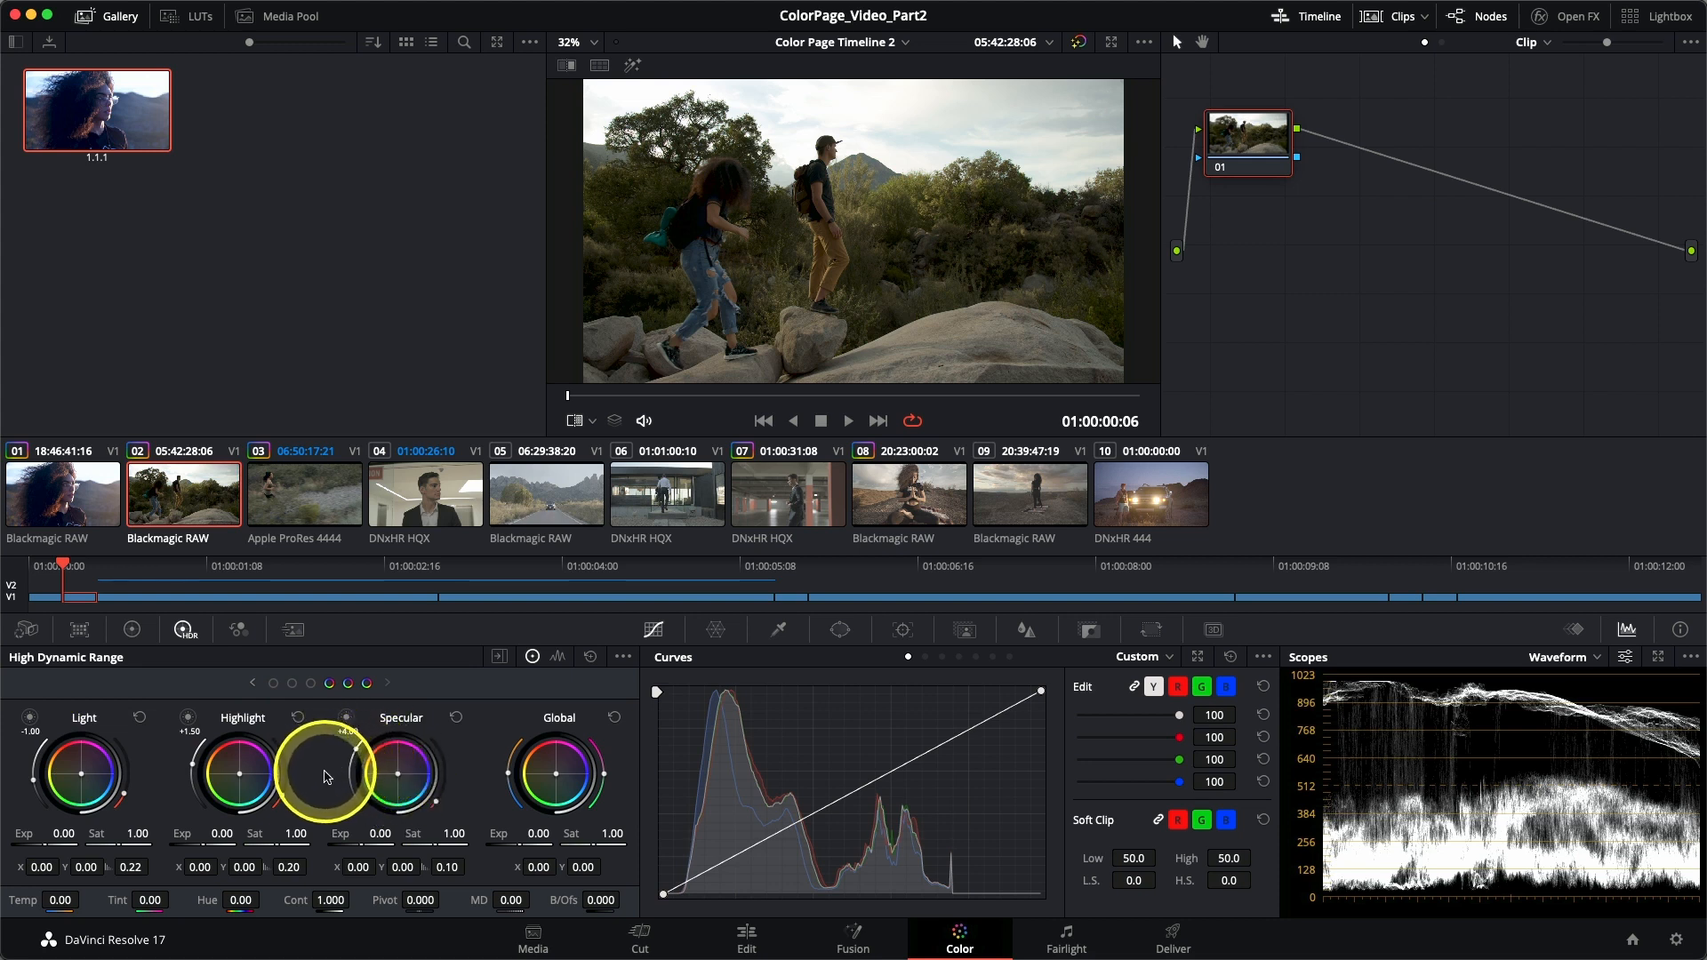
Step: Examine the tonal range and falloff of the HDR zones from Black to Specular on the zone graph
left_click(559, 658)
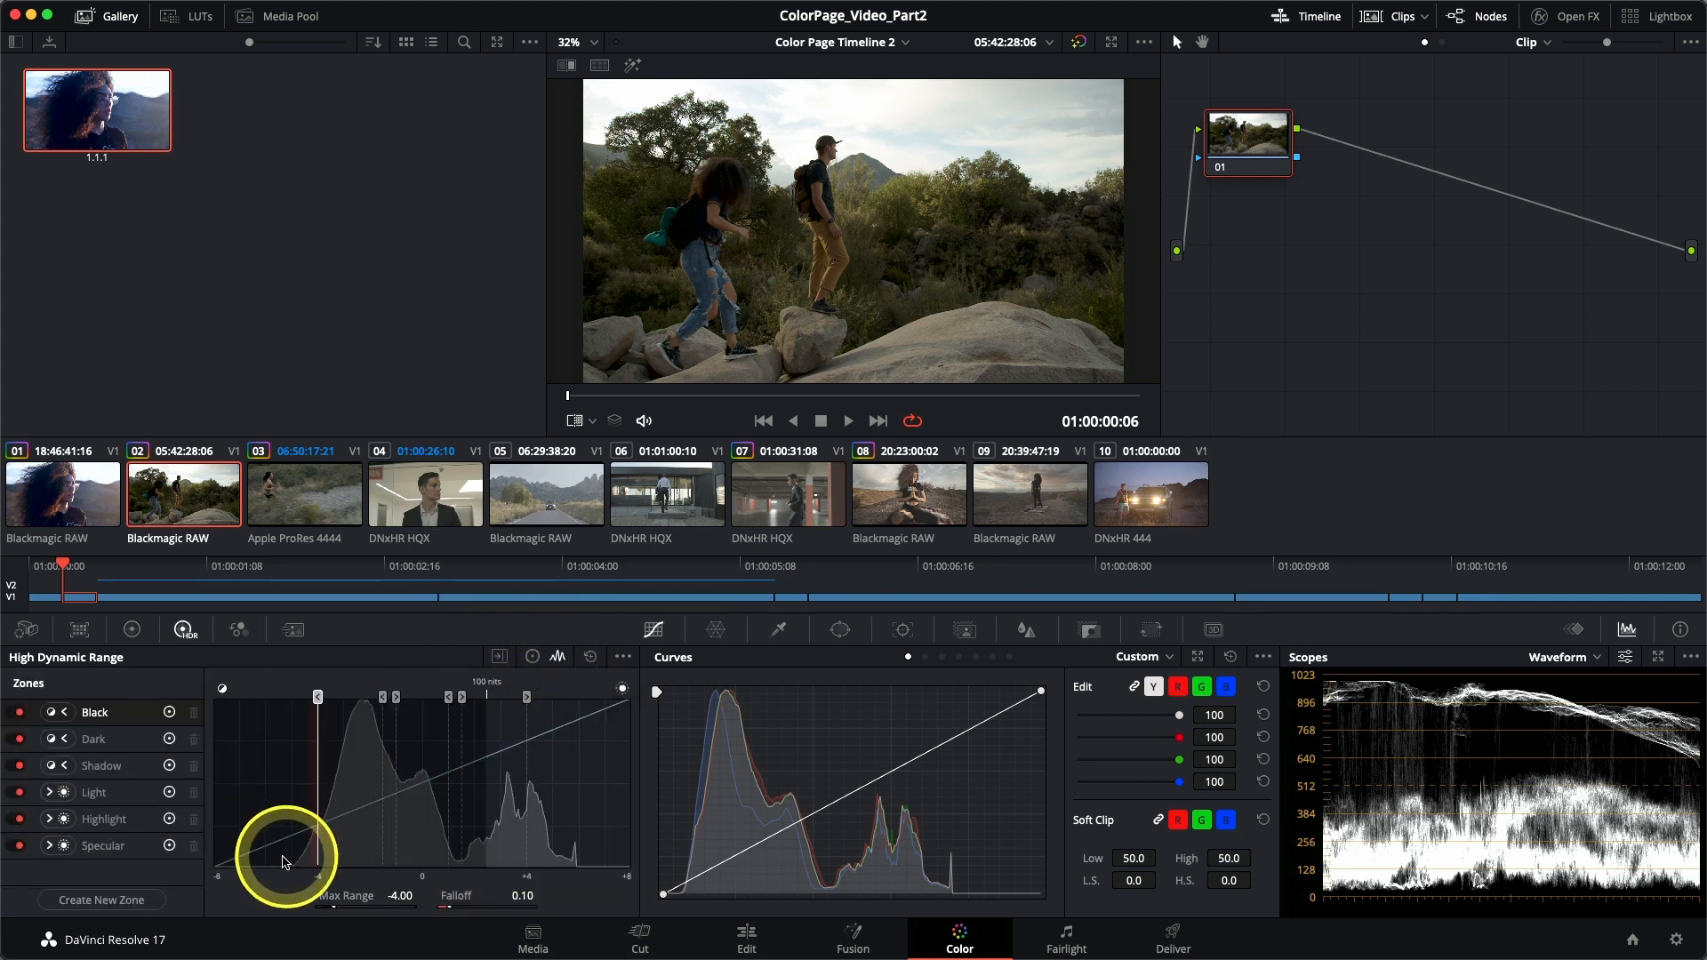
left_click(98, 739)
left_click(104, 770)
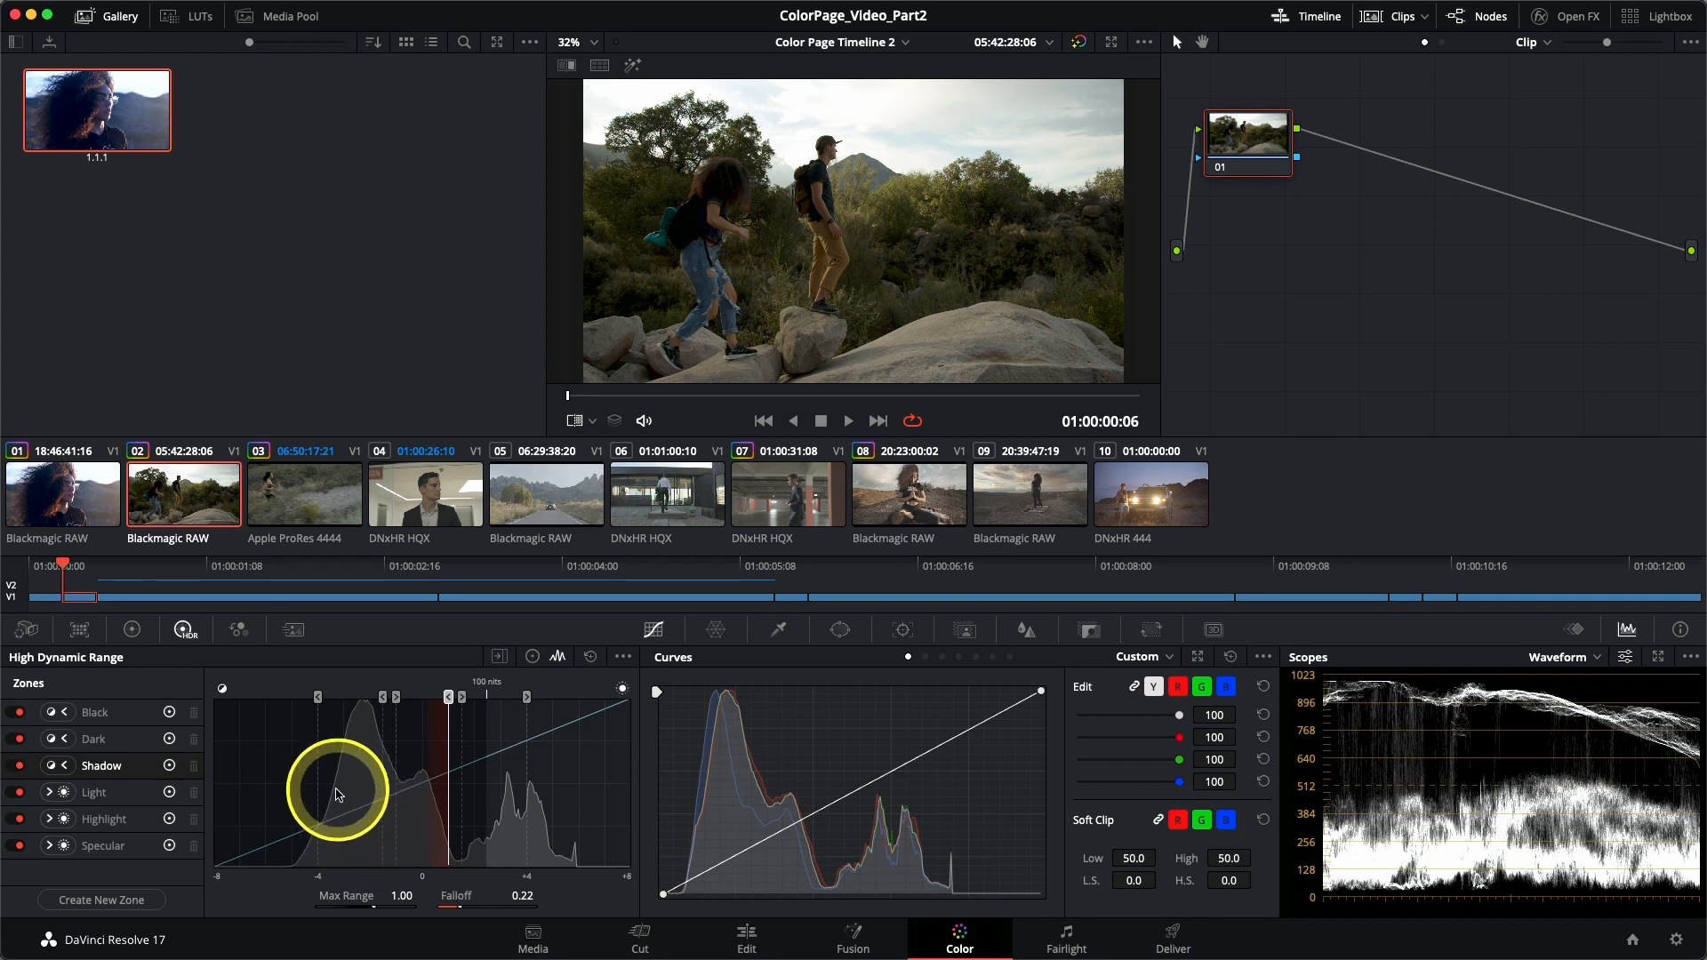
left_click(100, 740)
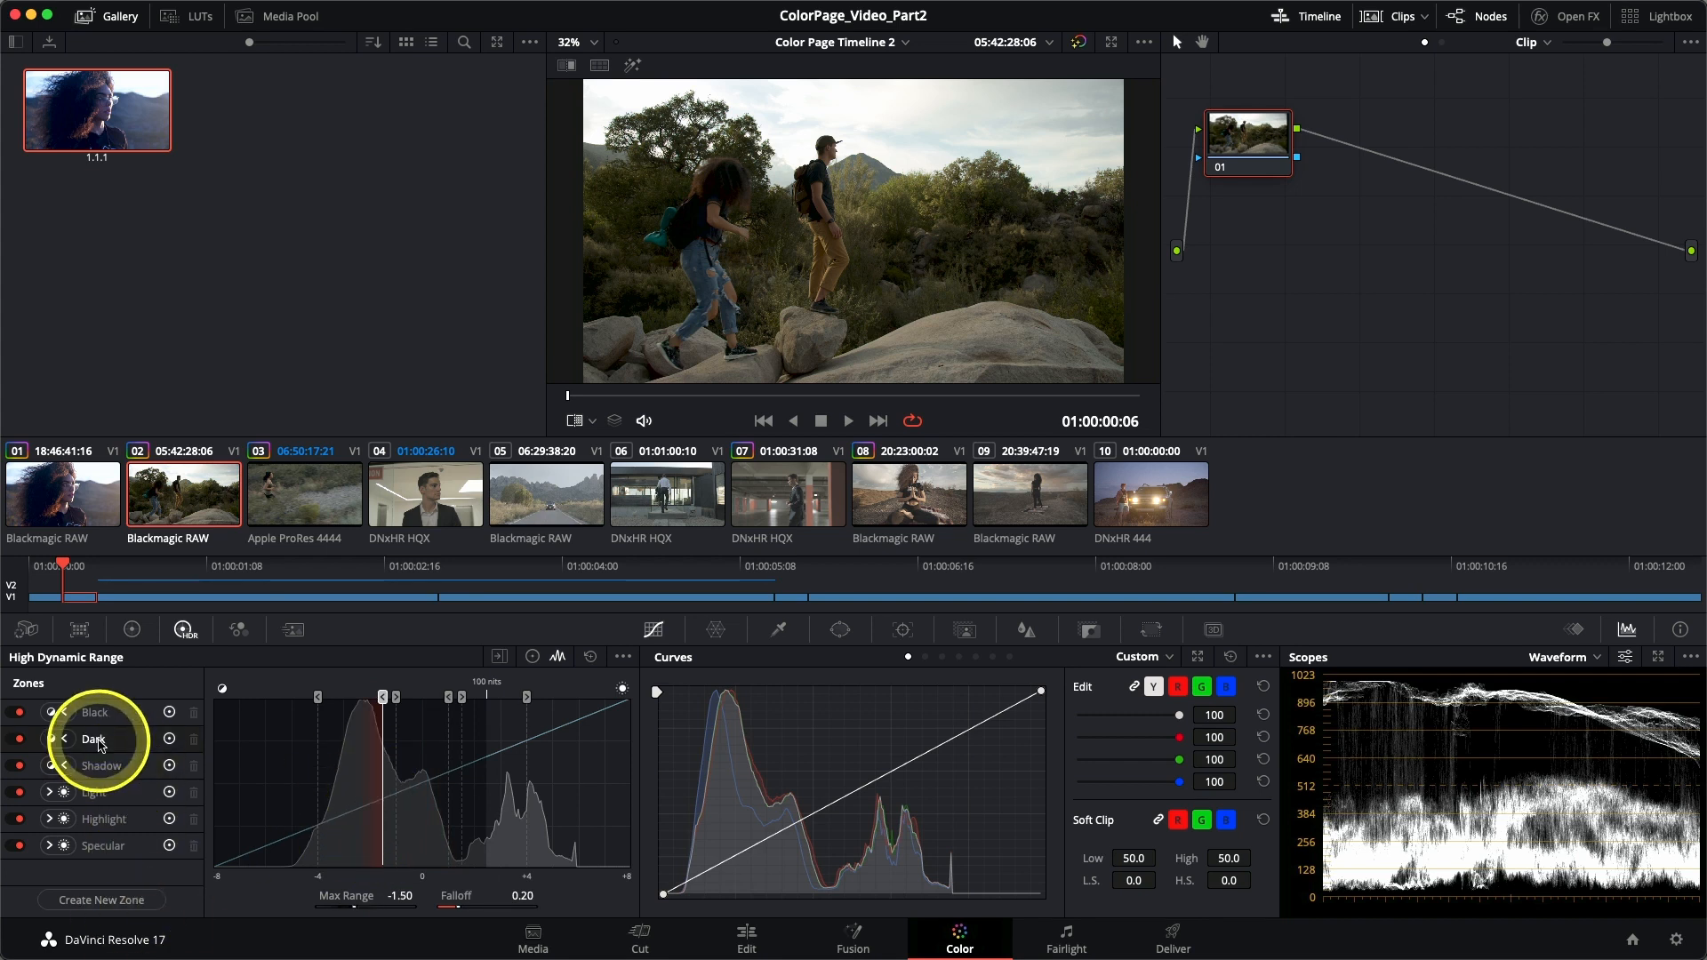
left_click(98, 712)
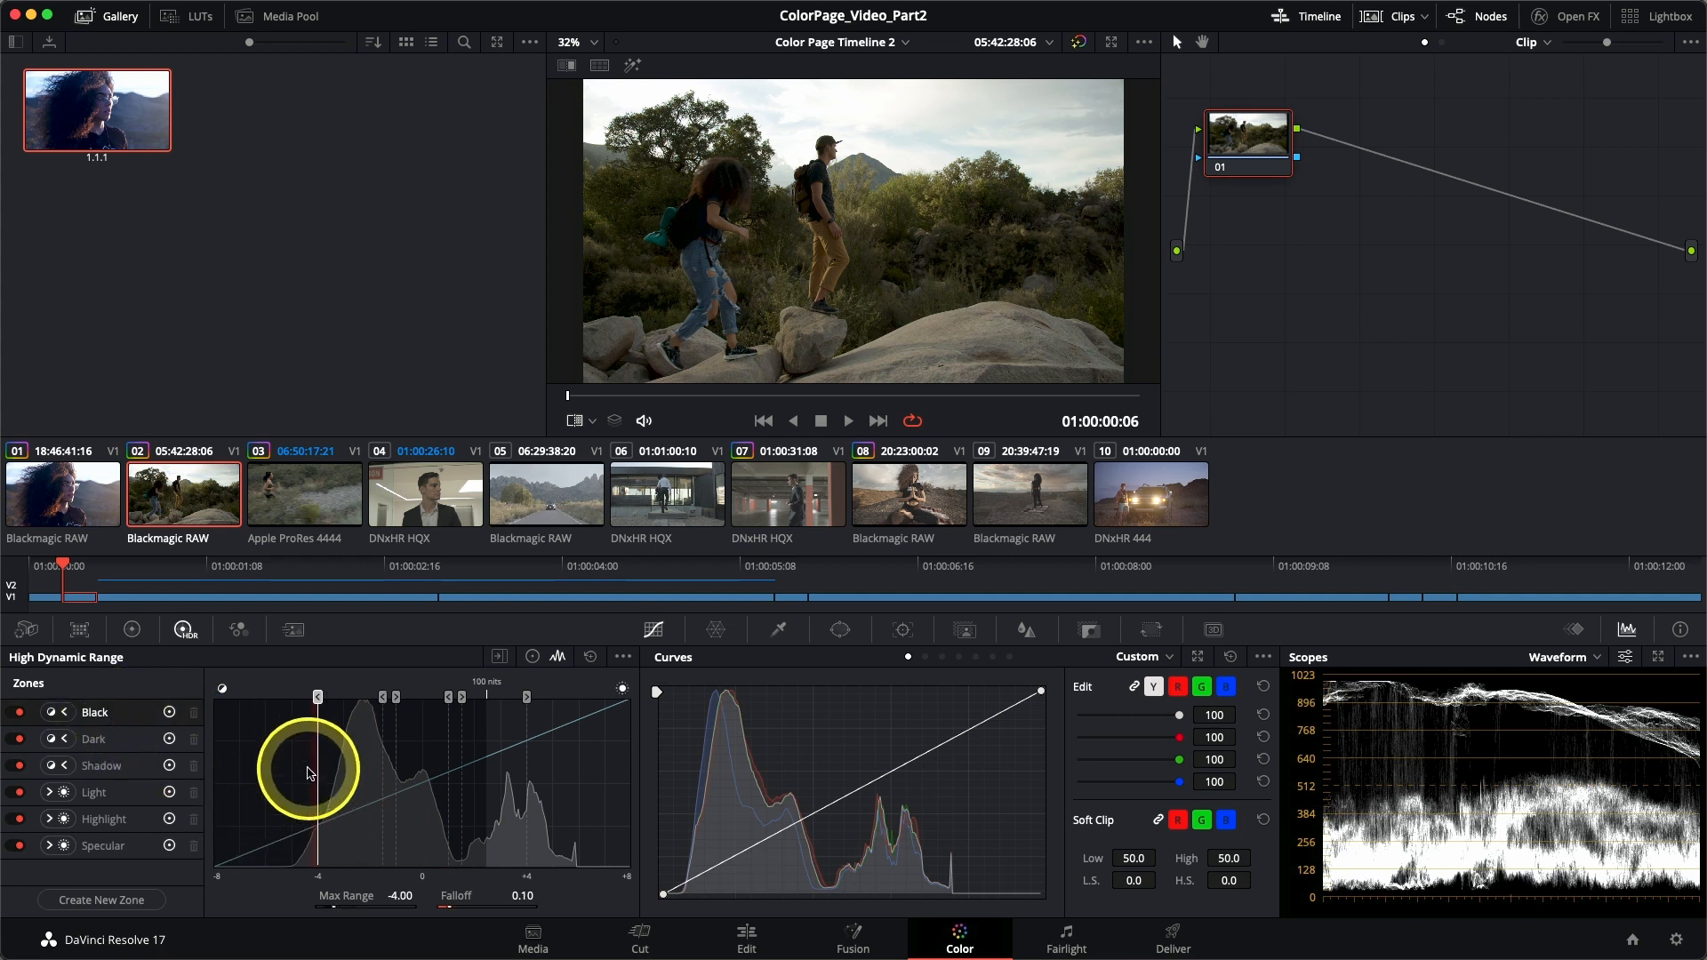
left_click(108, 794)
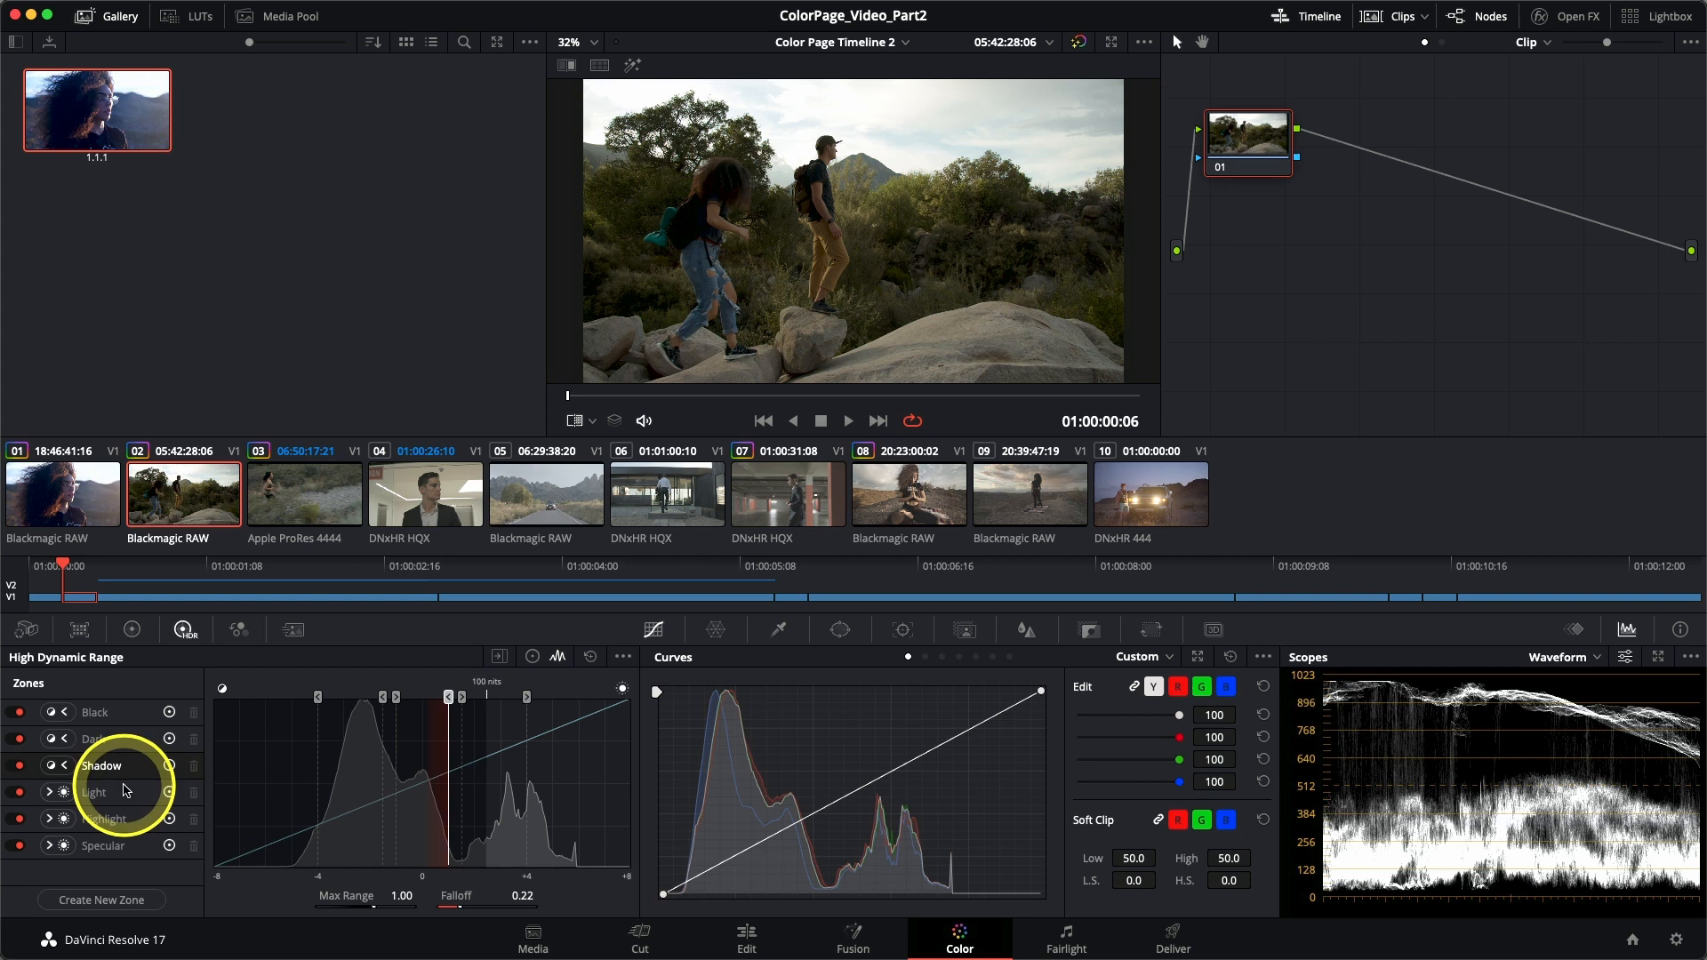
left_click(107, 818)
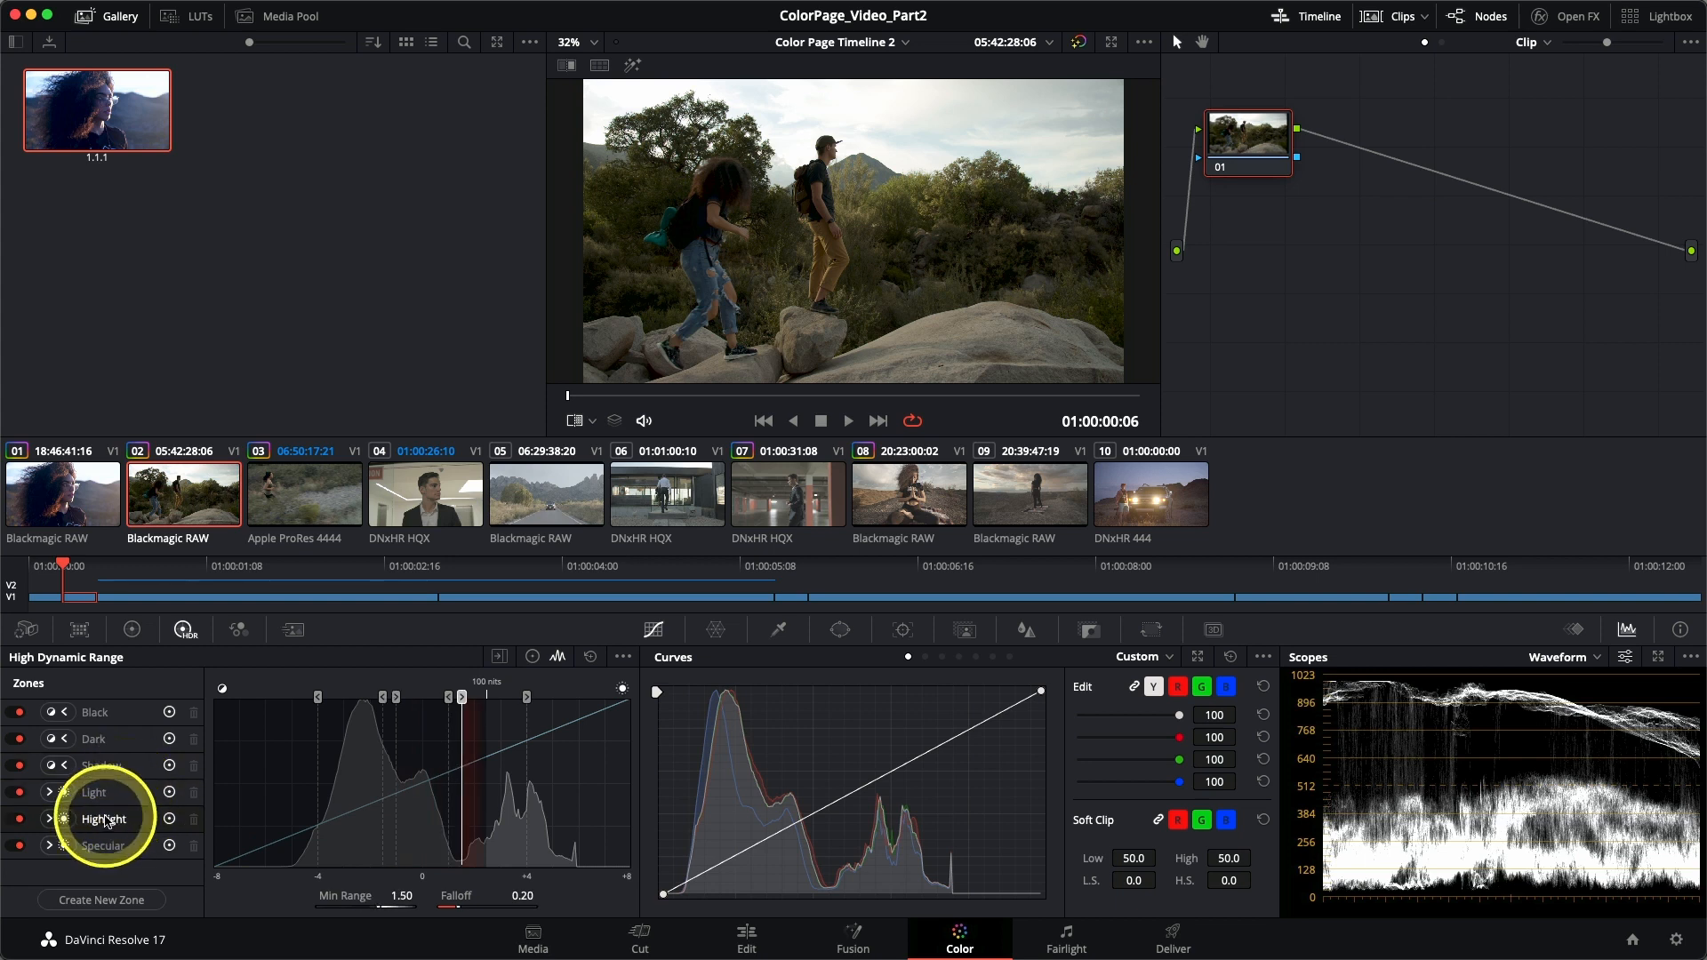
left_click(105, 849)
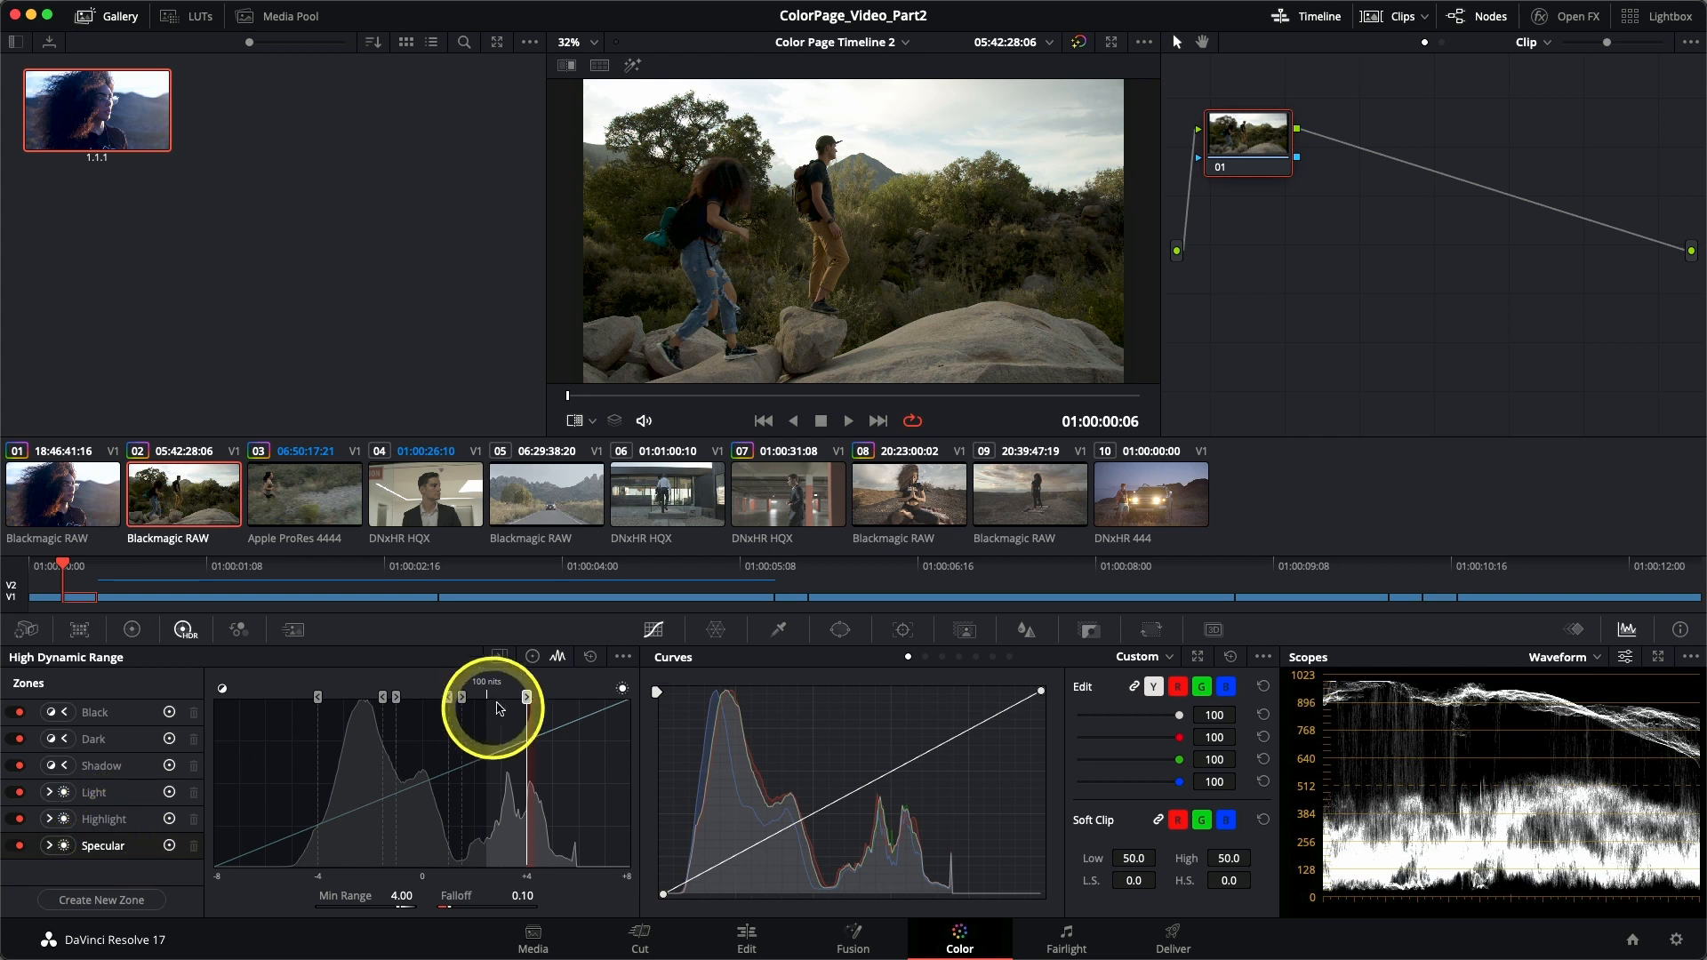
Step: On the HDR wheels, raise the Global exposure to 0.98 and lower the Highlight exposure to -2.08
left_click(532, 658)
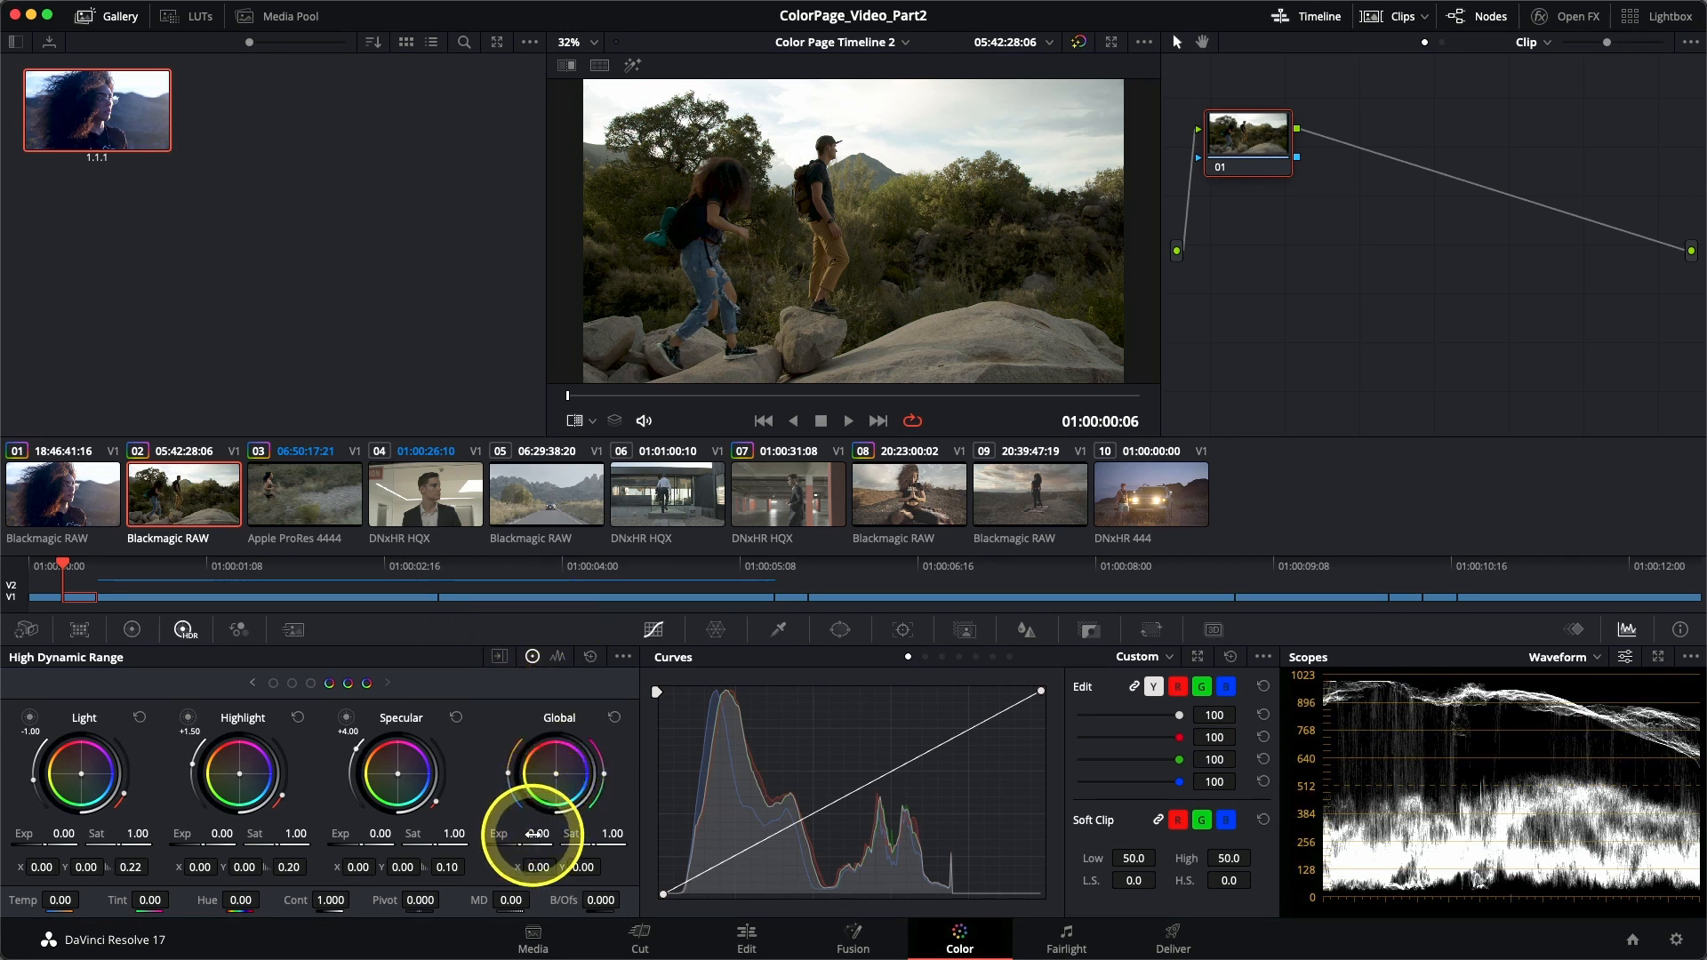
left_click_drag(538, 833, 898, 836)
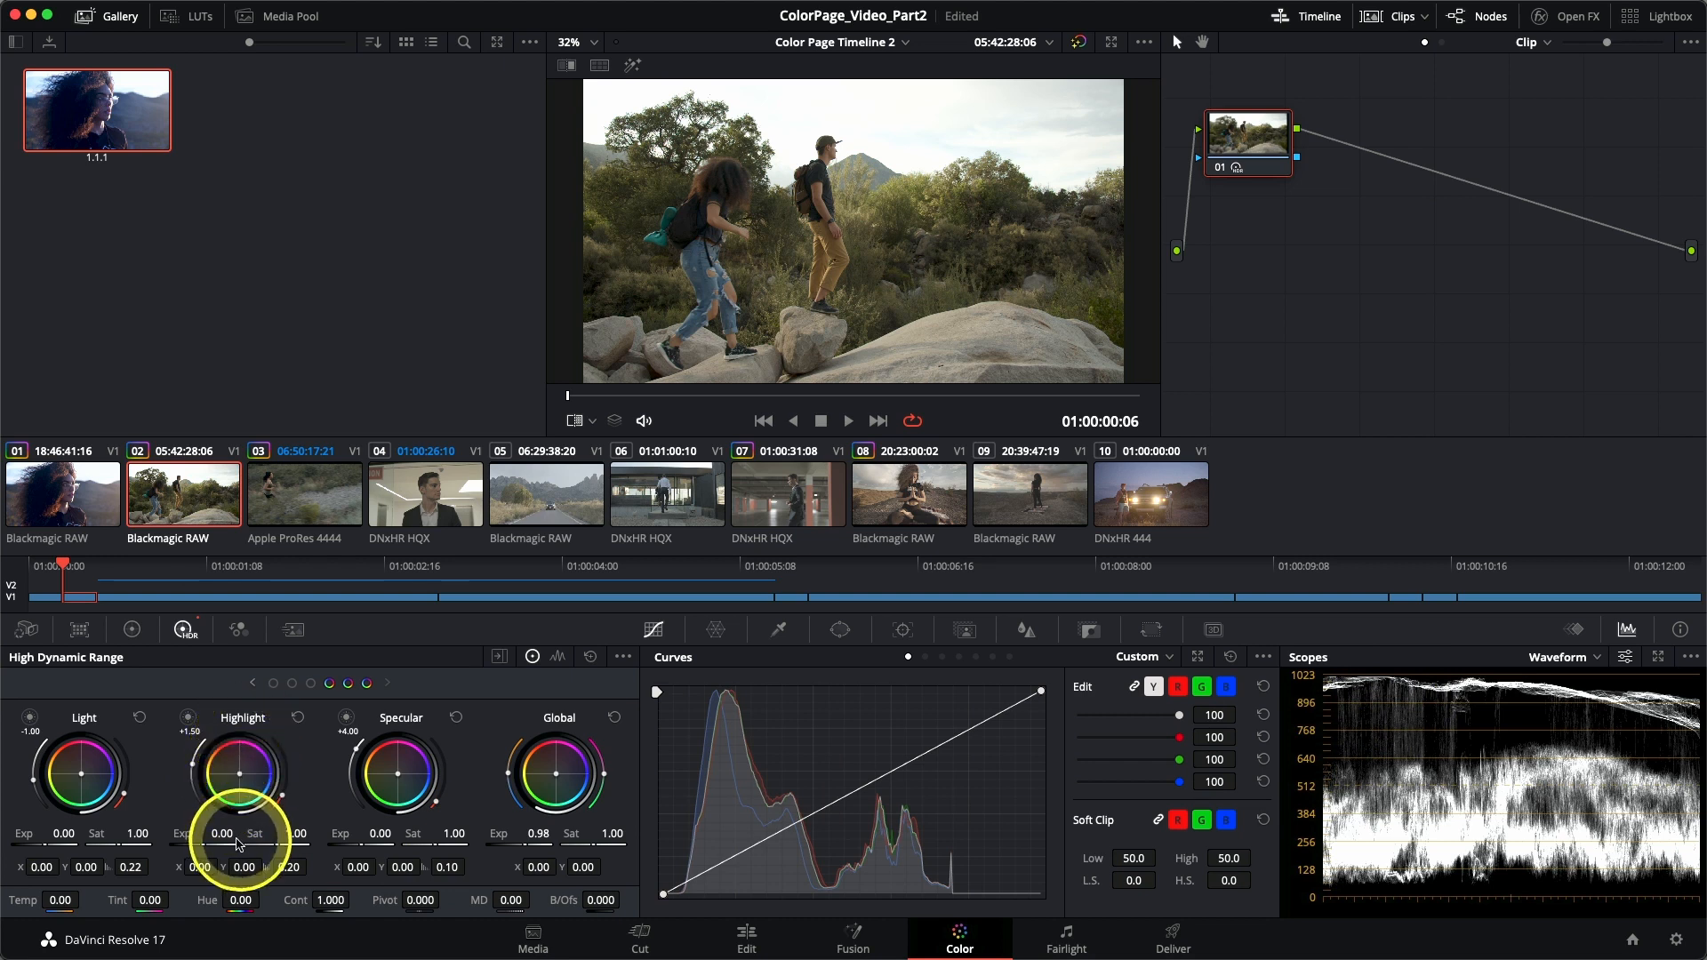
left_click_drag(222, 836, 40, 805)
left_click_drag(775, 471, 226, 836)
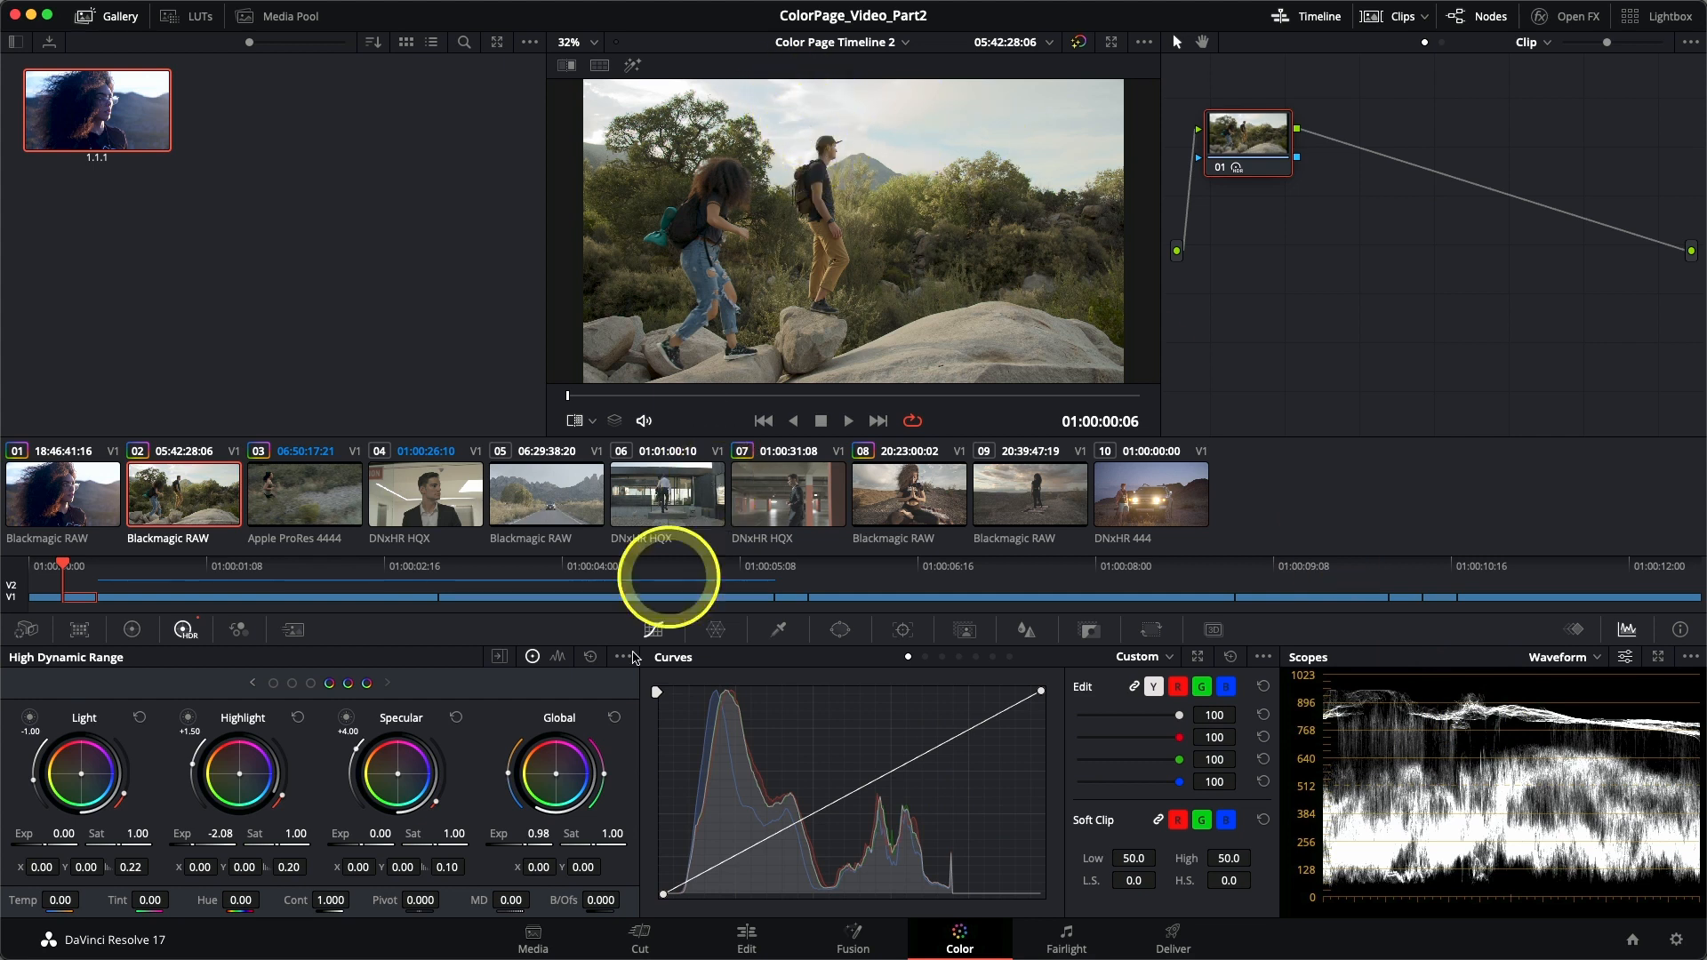
Step: Set the Specular exposure to 0.79 and the Light exposure to -0.48, shifting the Light color balance to X 0.01, Y -0.01
left_click_drag(383, 833, 431, 806)
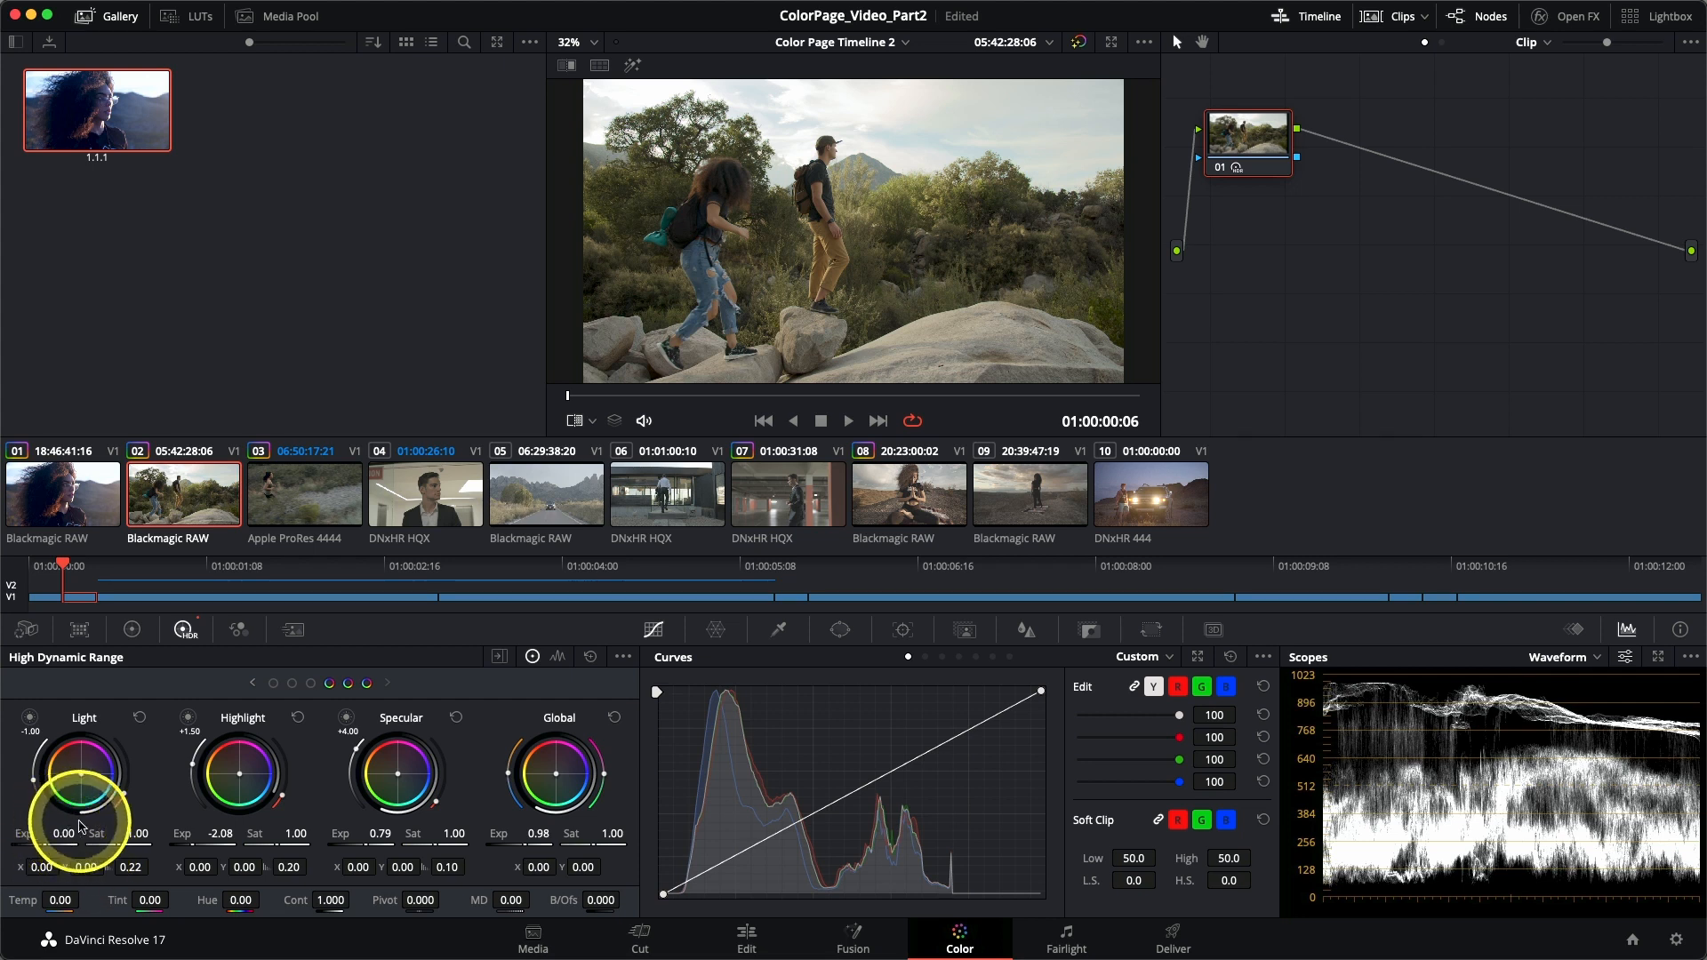
mouse_move(68, 831)
left_mouse_down()
mouse_move(53, 828)
mouse_move(114, 832)
mouse_move(62, 832)
mouse_move(861, 476)
mouse_move(724, 472)
mouse_move(981, 480)
mouse_move(629, 488)
mouse_move(77, 831)
mouse_move(168, 831)
mouse_move(61, 824)
mouse_move(92, 807)
left_mouse_up()
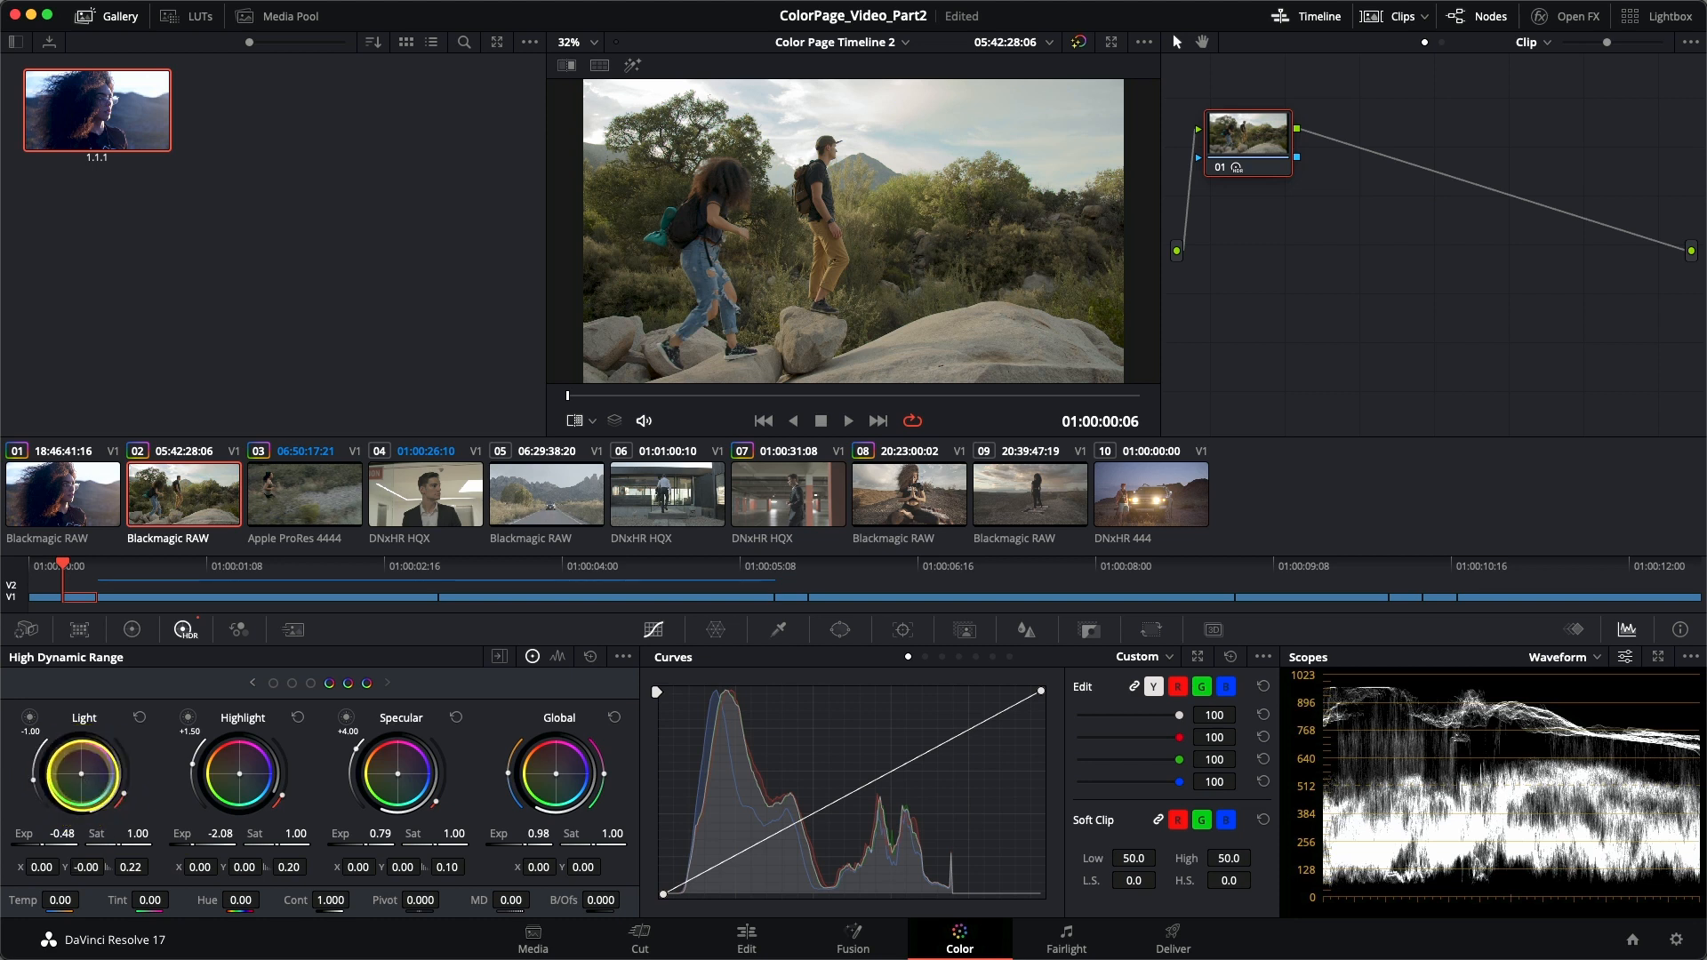
left_click_drag(81, 774, 83, 775)
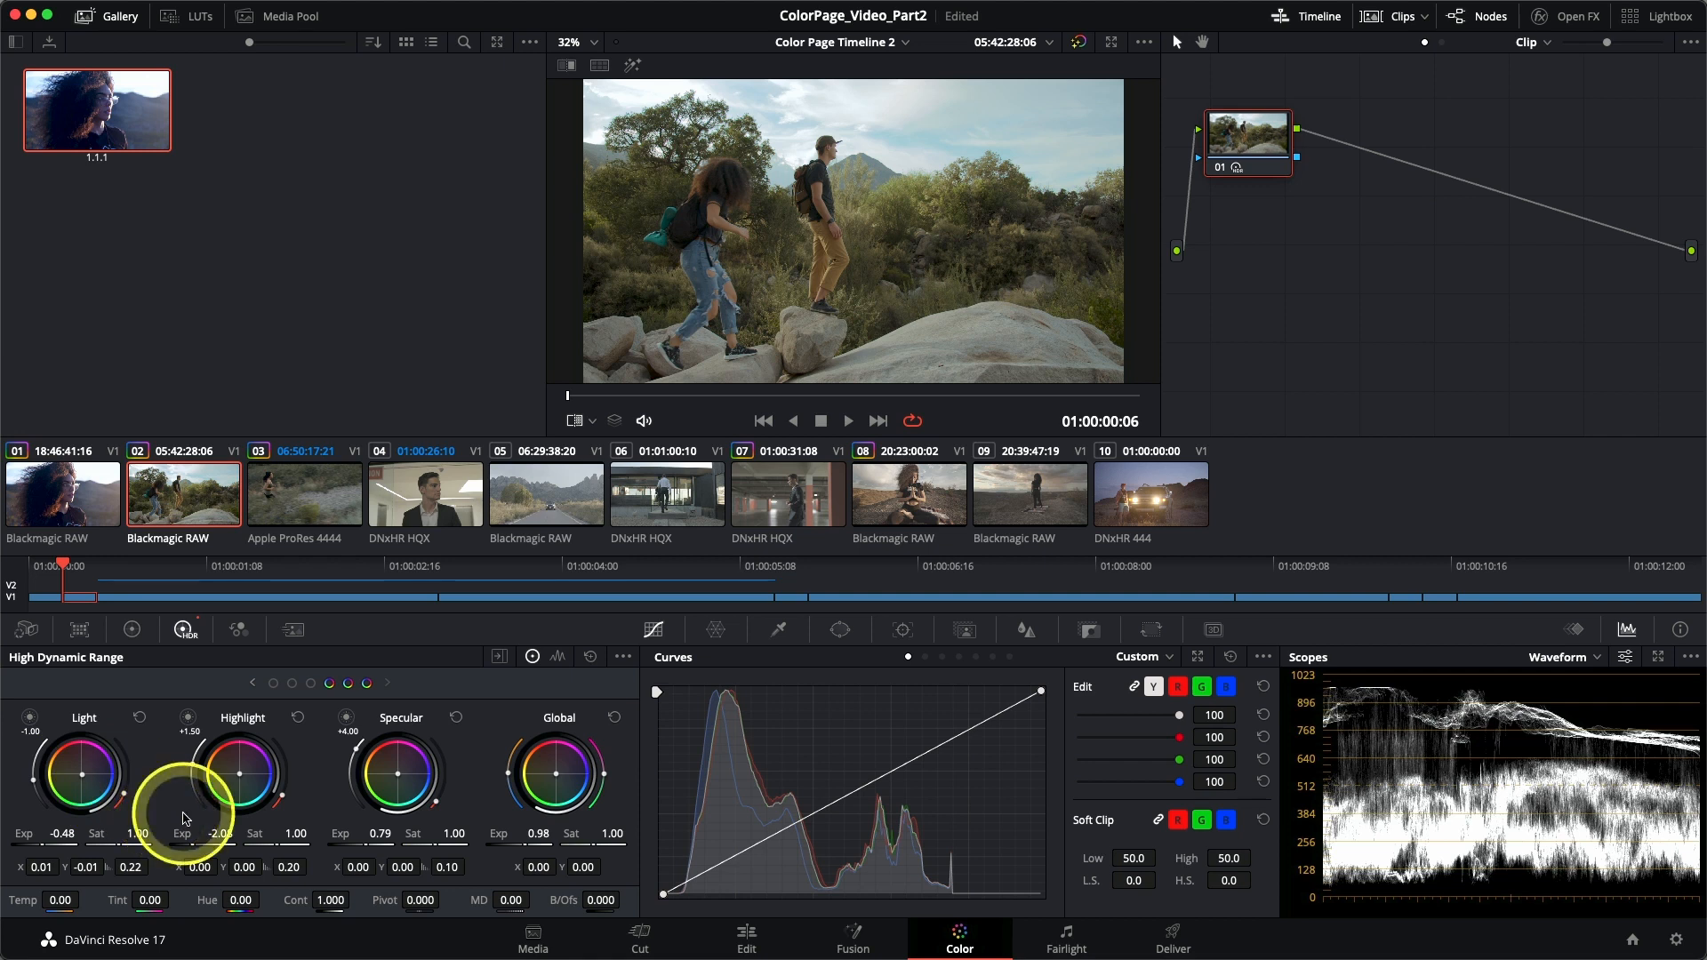
Step: Raise the Shadow zone's exposure to 0.59 and its saturation to 1.20
left_click(253, 684)
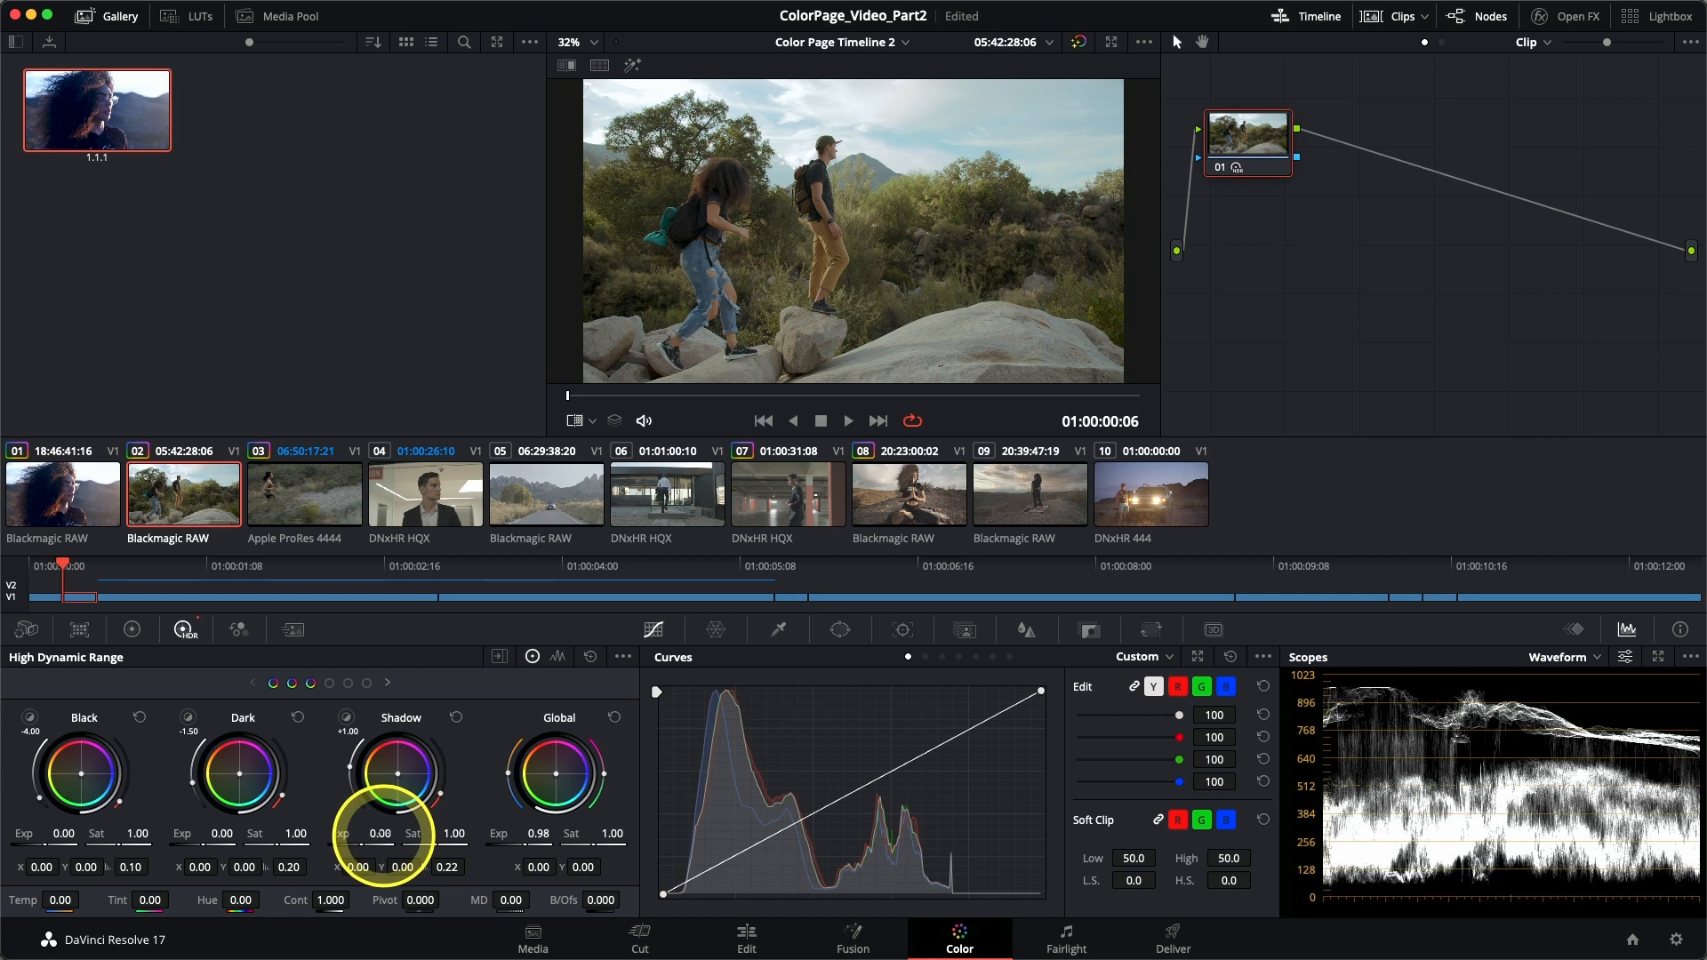
left_click_drag(391, 833, 603, 827)
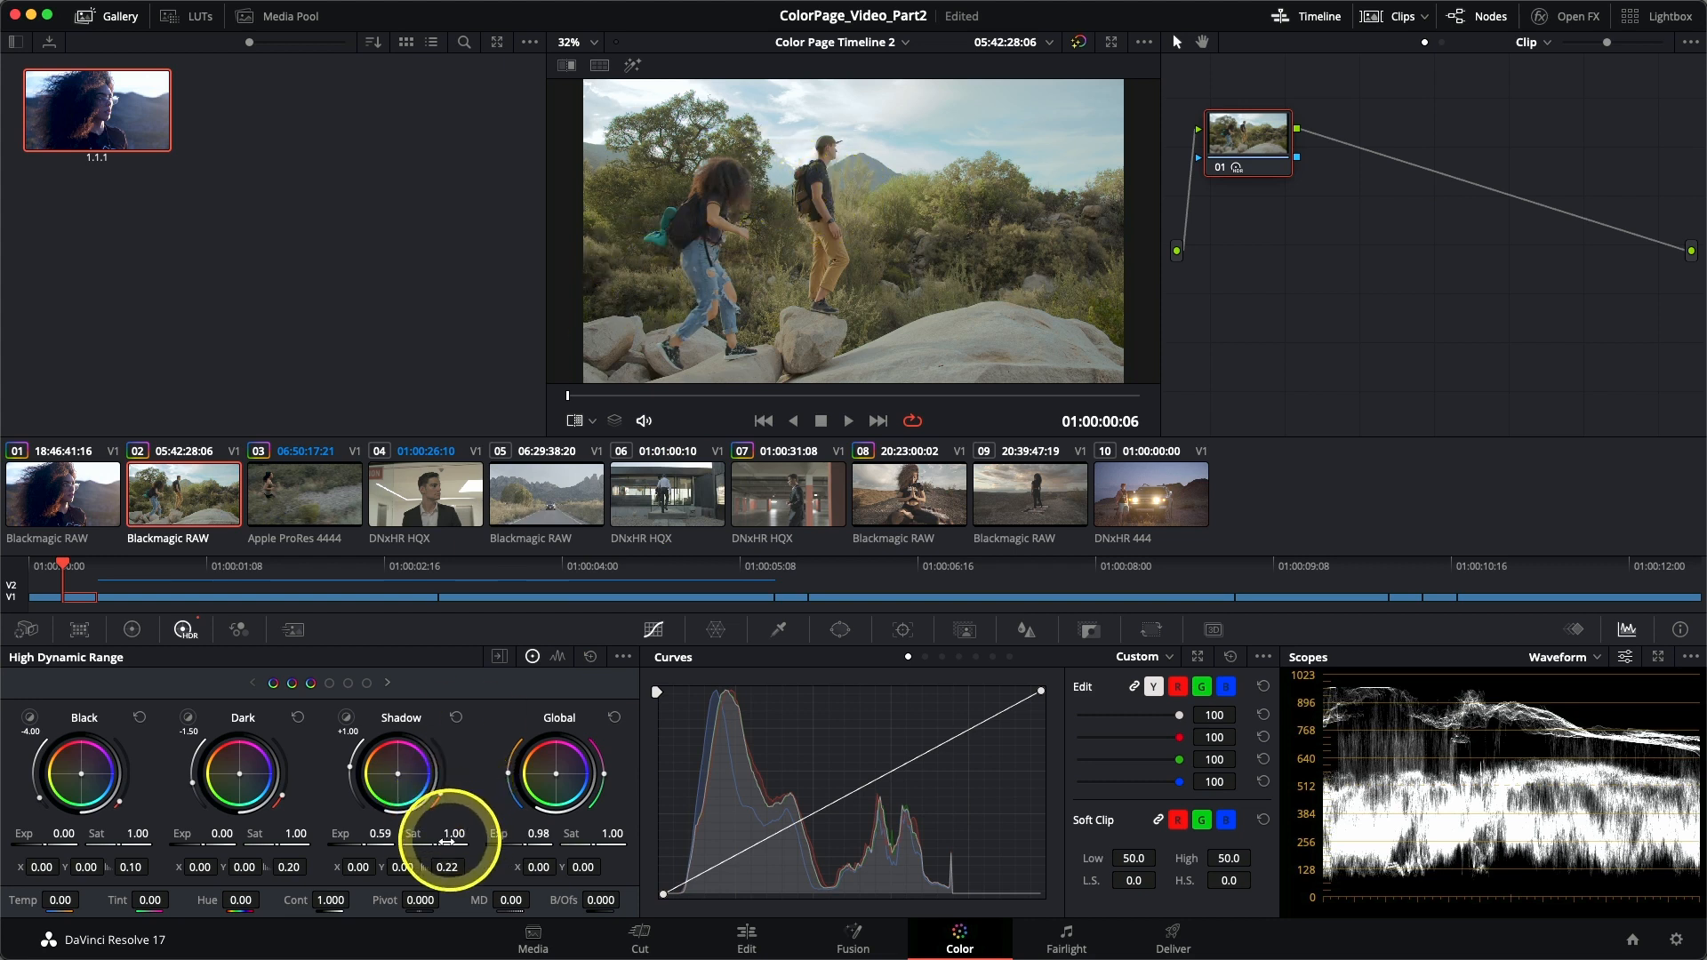
left_click_drag(455, 835, 893, 811)
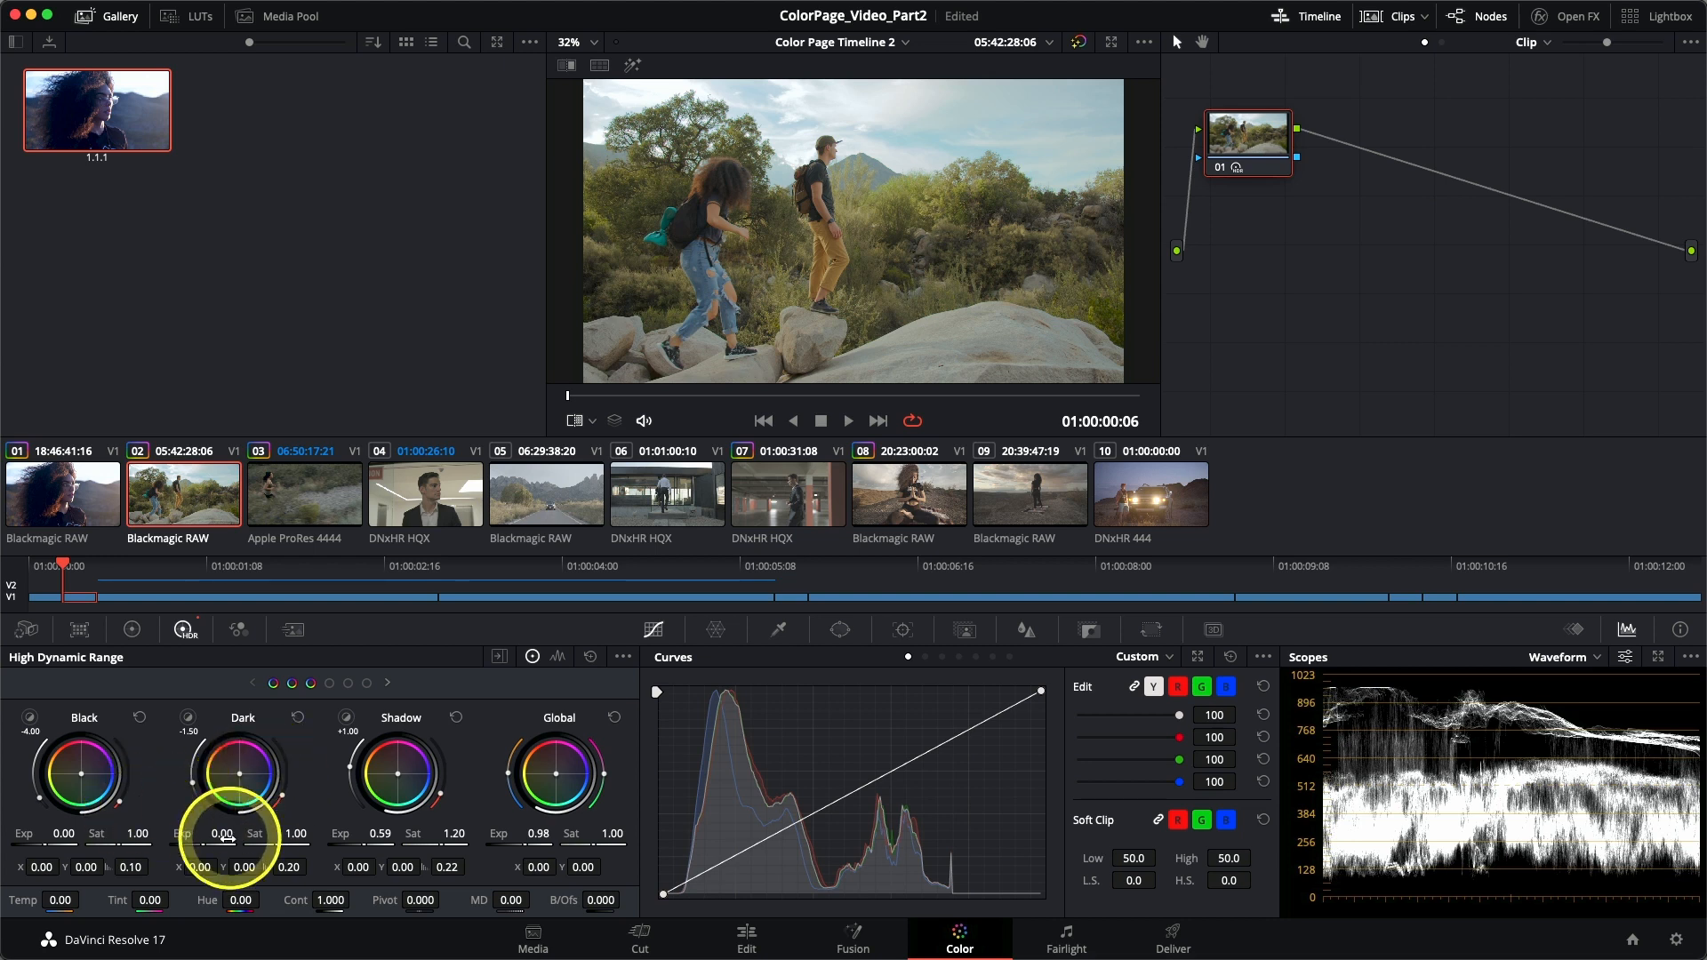
Step: Lower the Dark zone's exposure to -0.18 and the Black zone's exposure to -1.00
left_click_drag(223, 834, 177, 831)
left_click_drag(138, 828, 160, 826)
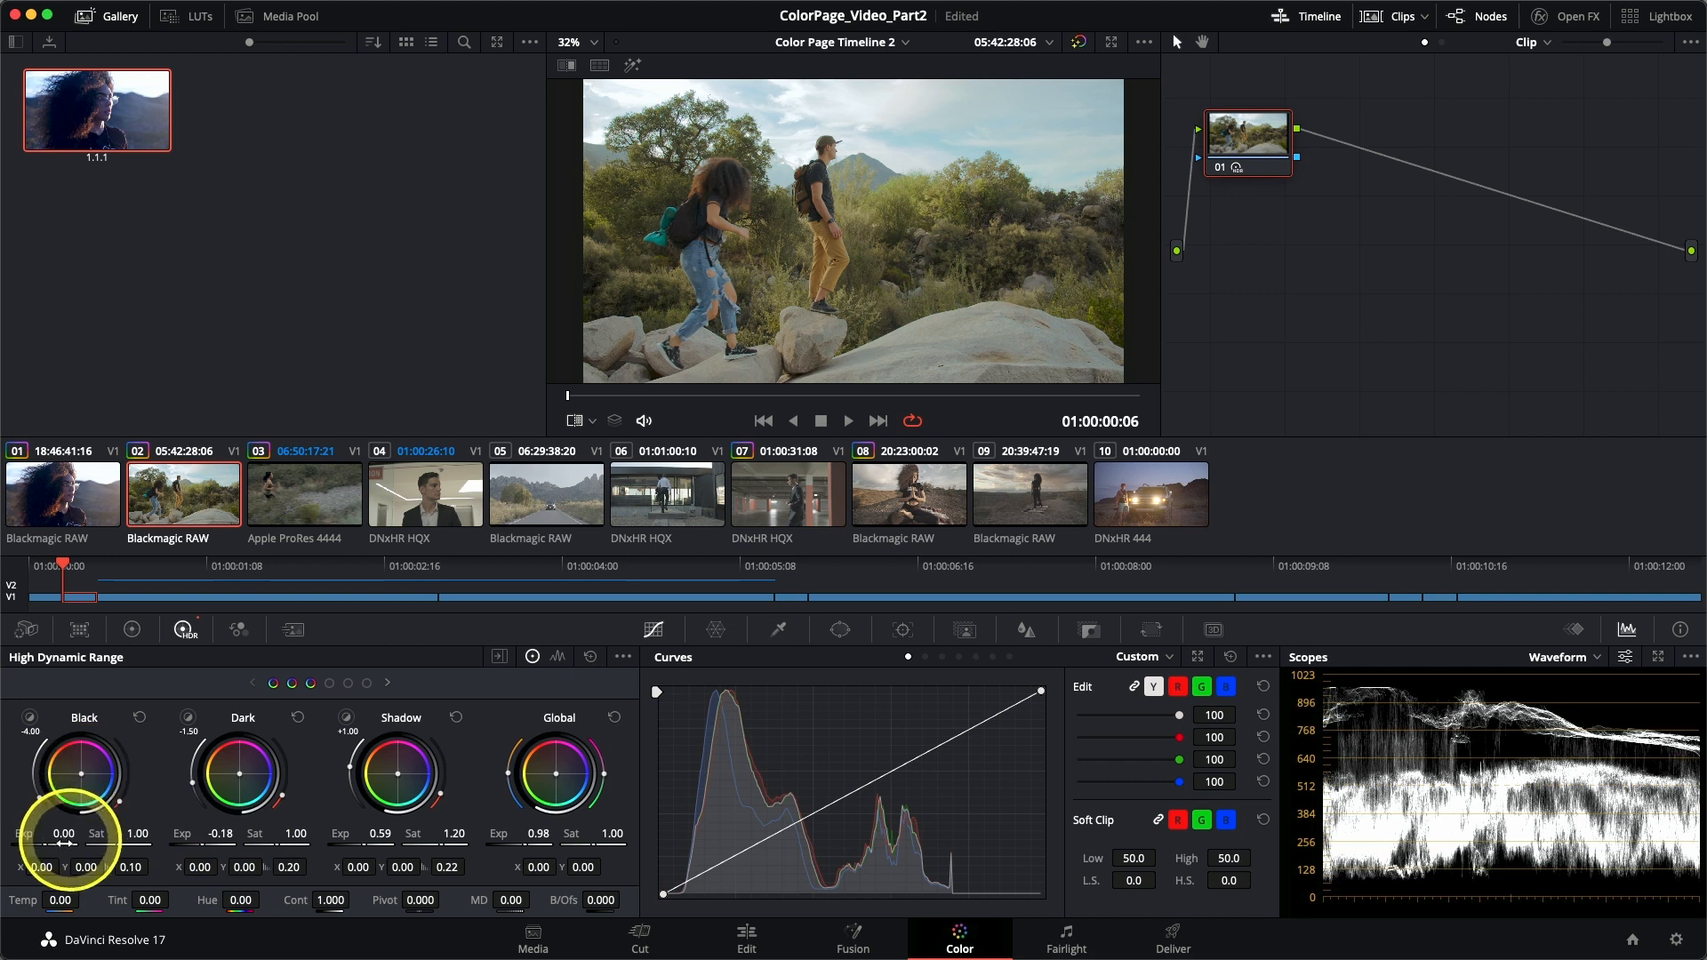
left_click_drag(71, 836, 69, 836)
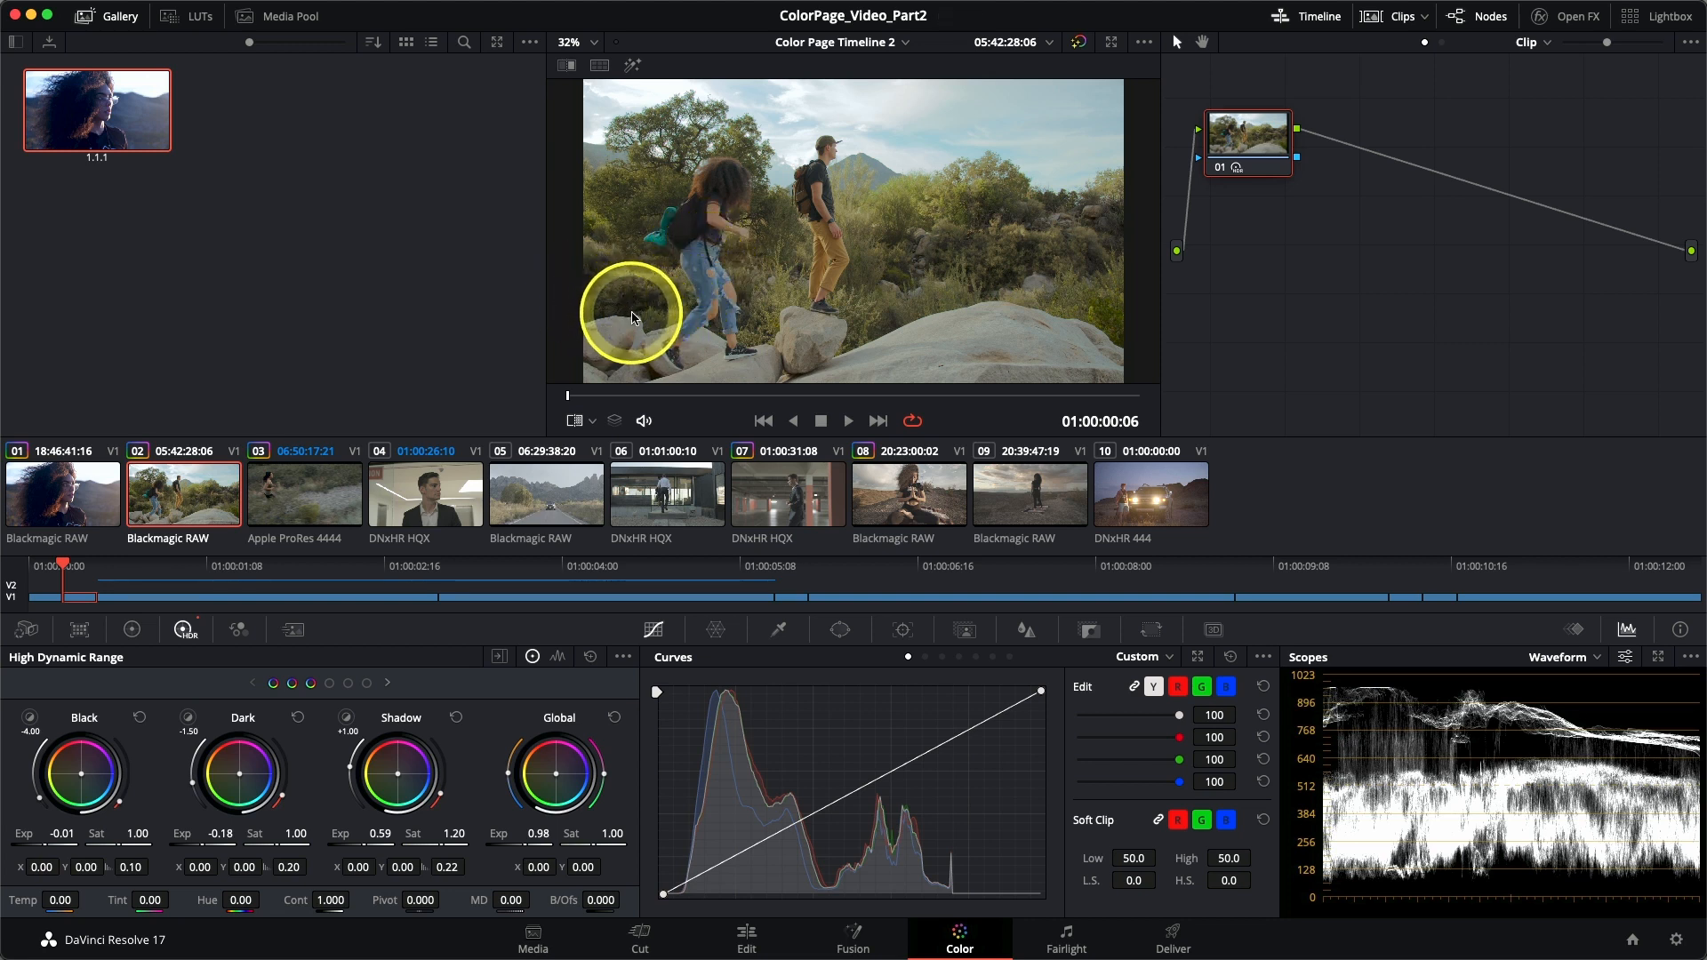
left_click_drag(63, 831, 40, 830)
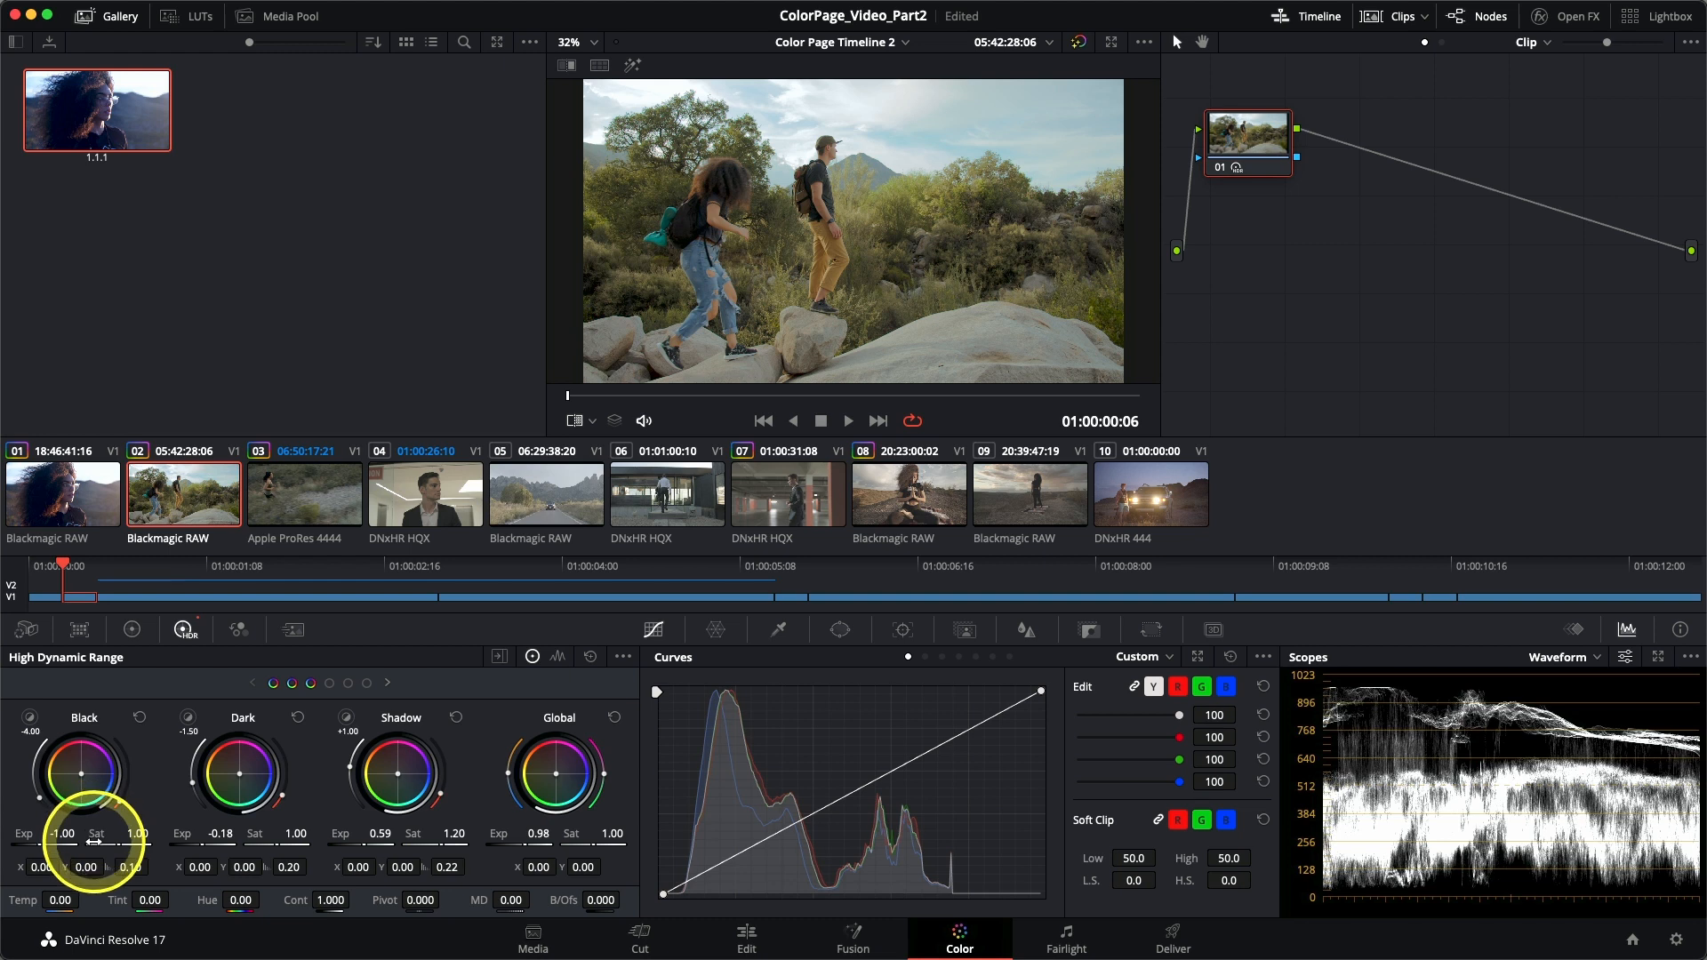
left_click_drag(103, 832, 38, 798)
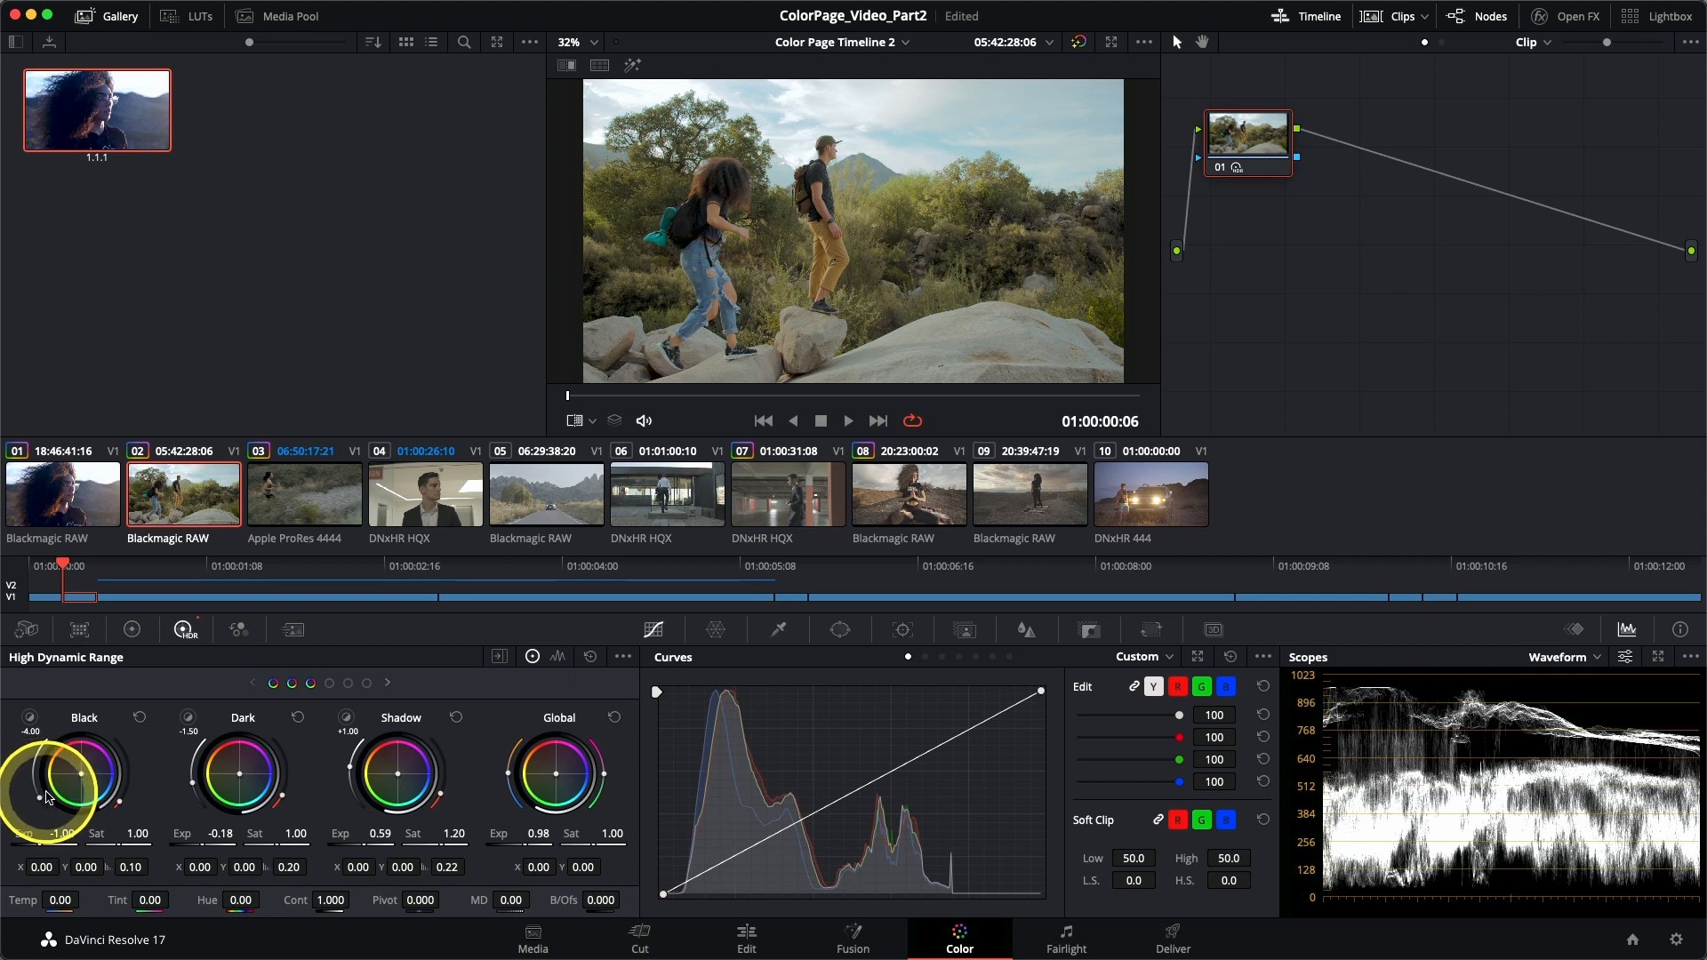
Step: Isolate the Black, Dark and Shadow zones one after another in the viewer to check which image areas each affects
left_click(30, 721)
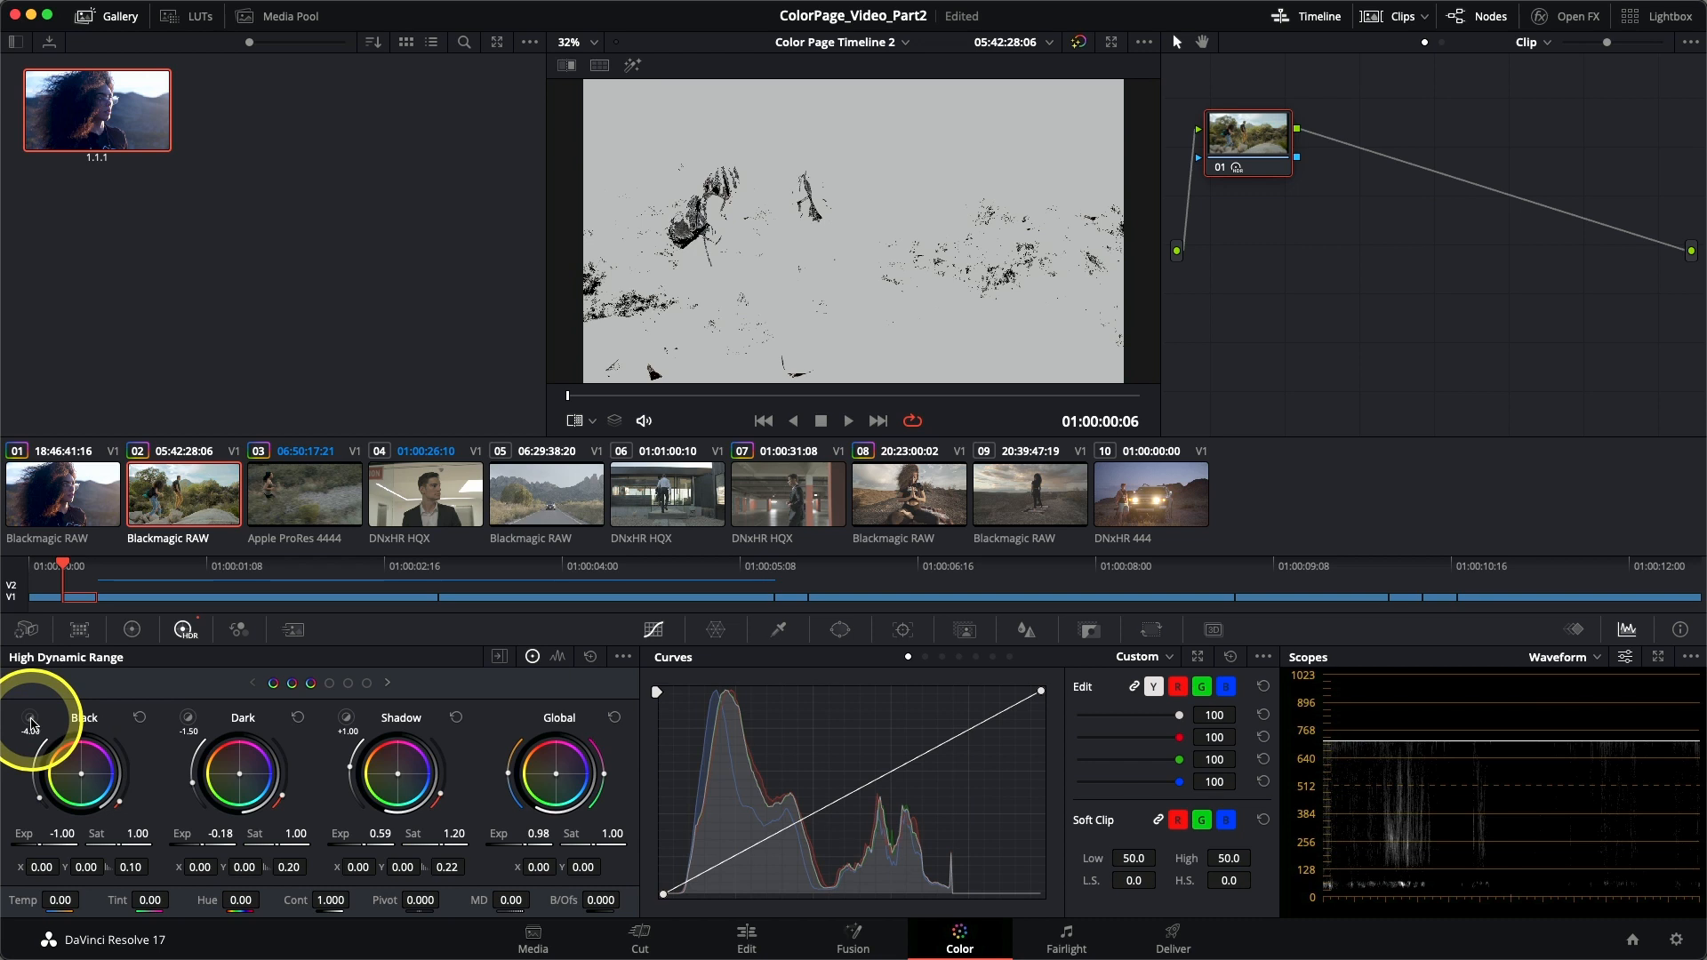
left_click(31, 723)
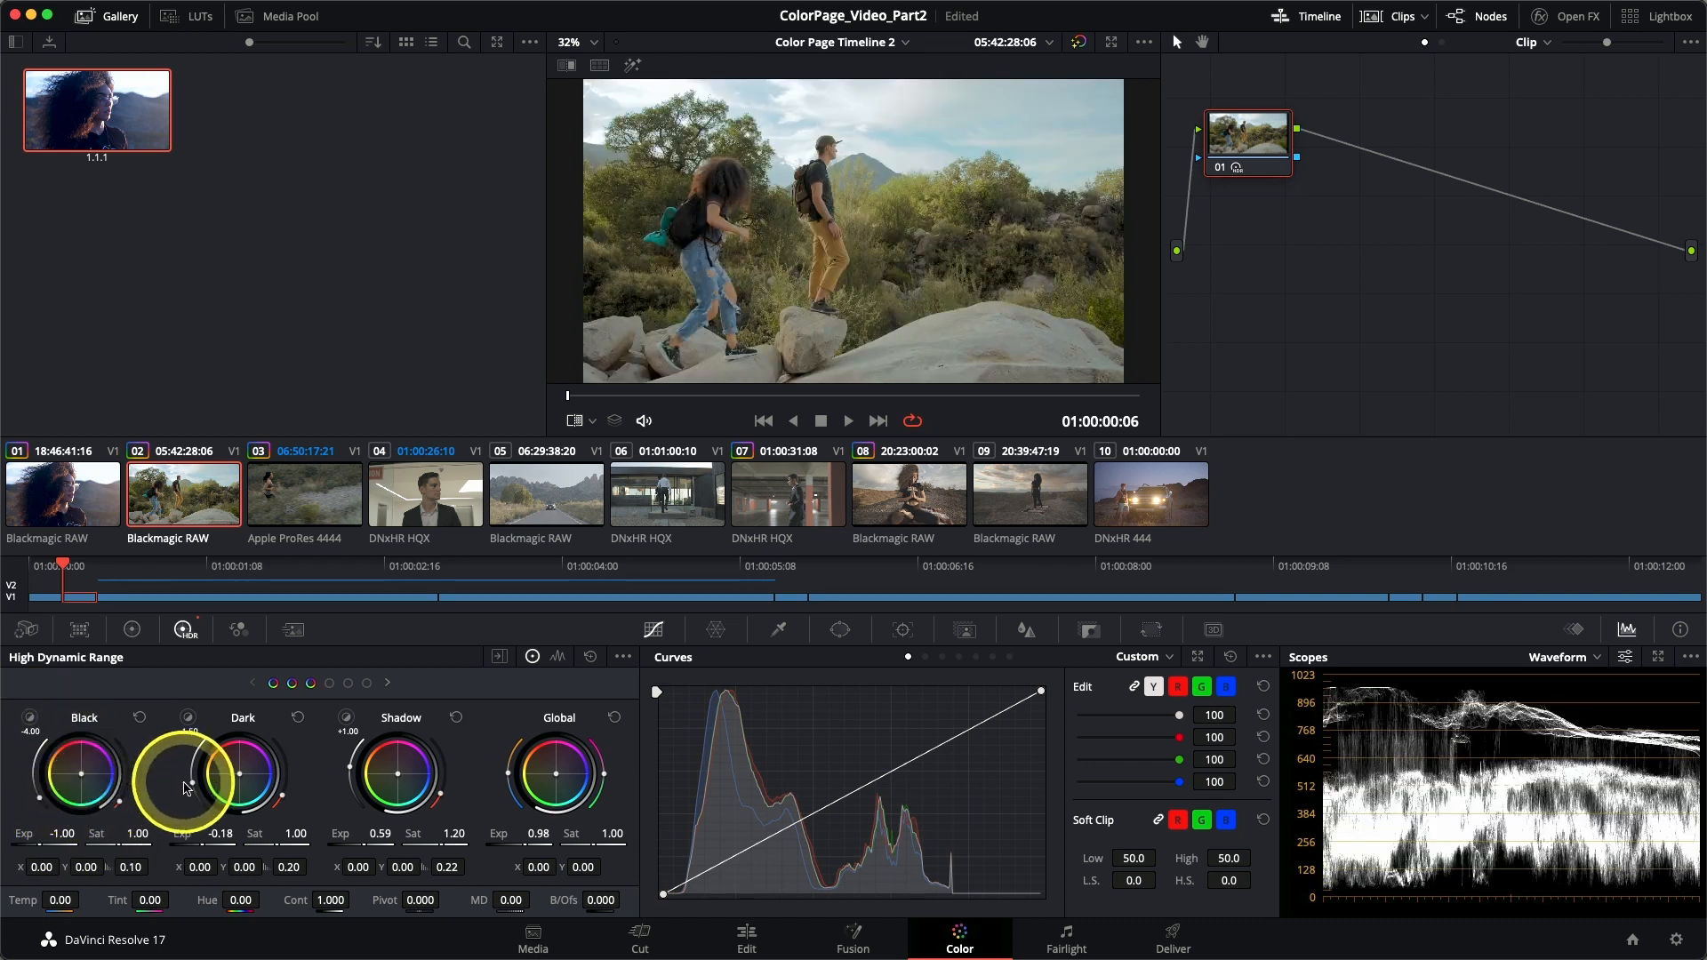
left_click(188, 718)
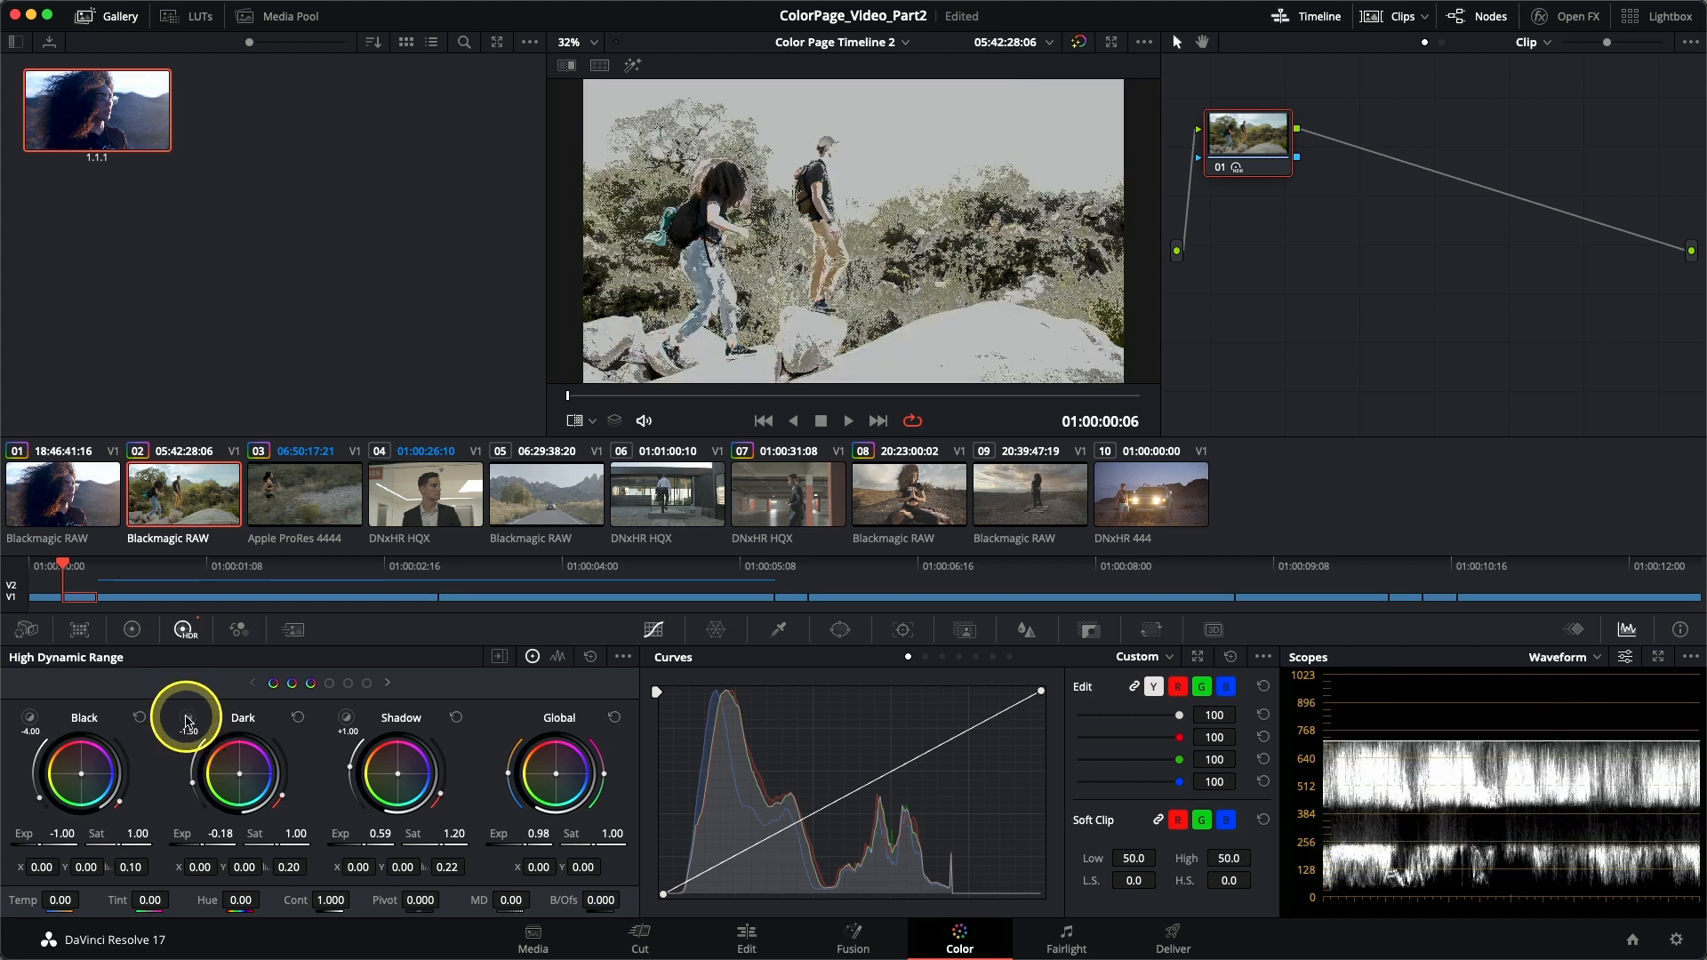
left_click(188, 721)
left_click(186, 721)
left_click(186, 722)
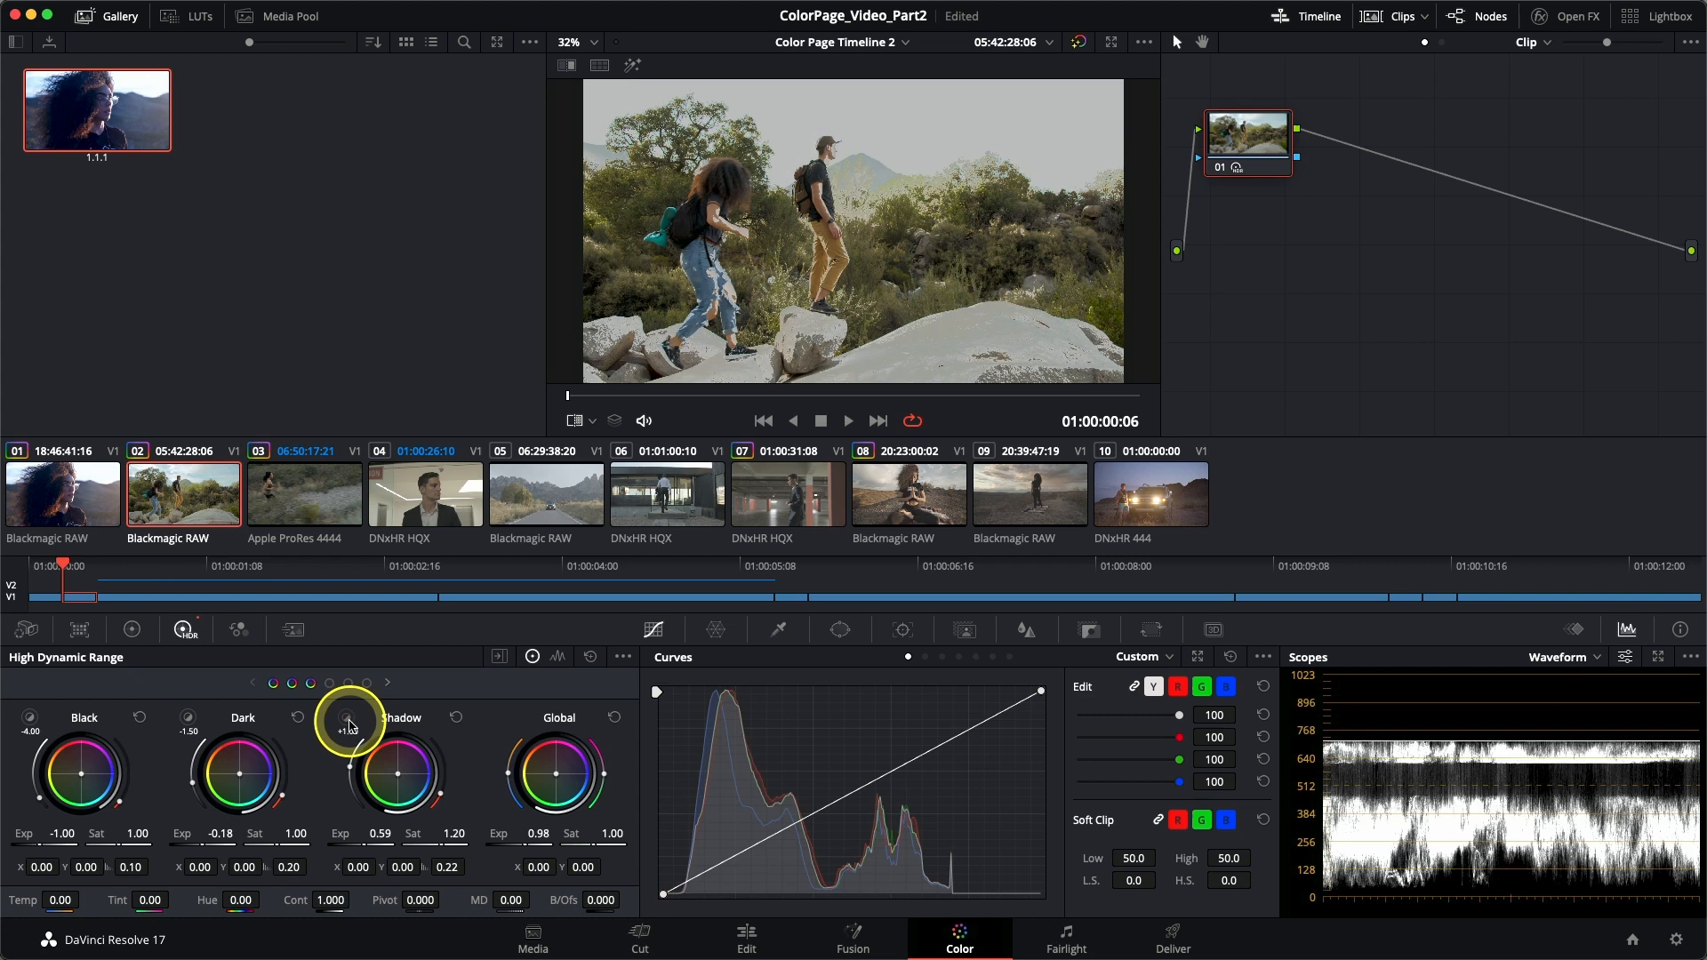
left_click(349, 724)
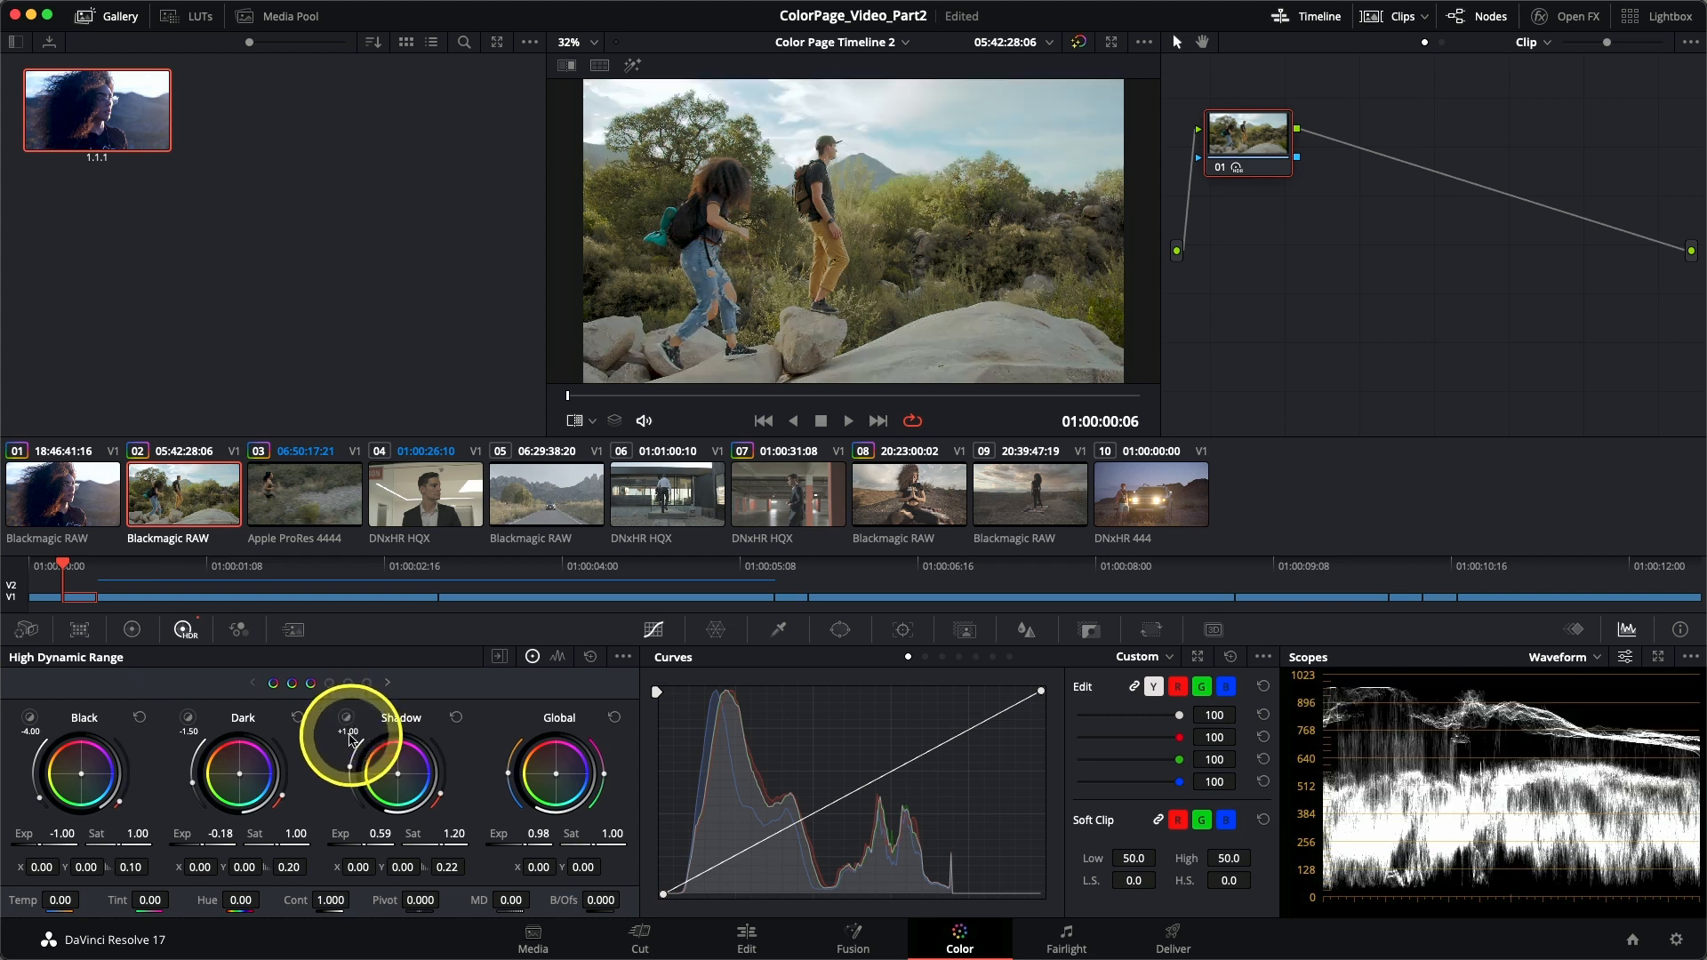
Step: With the viewer's Highlight mode on, move the Light zone's range boundary to +0.97 so it isolates the sky, and turn Highlight off
left_click(365, 684)
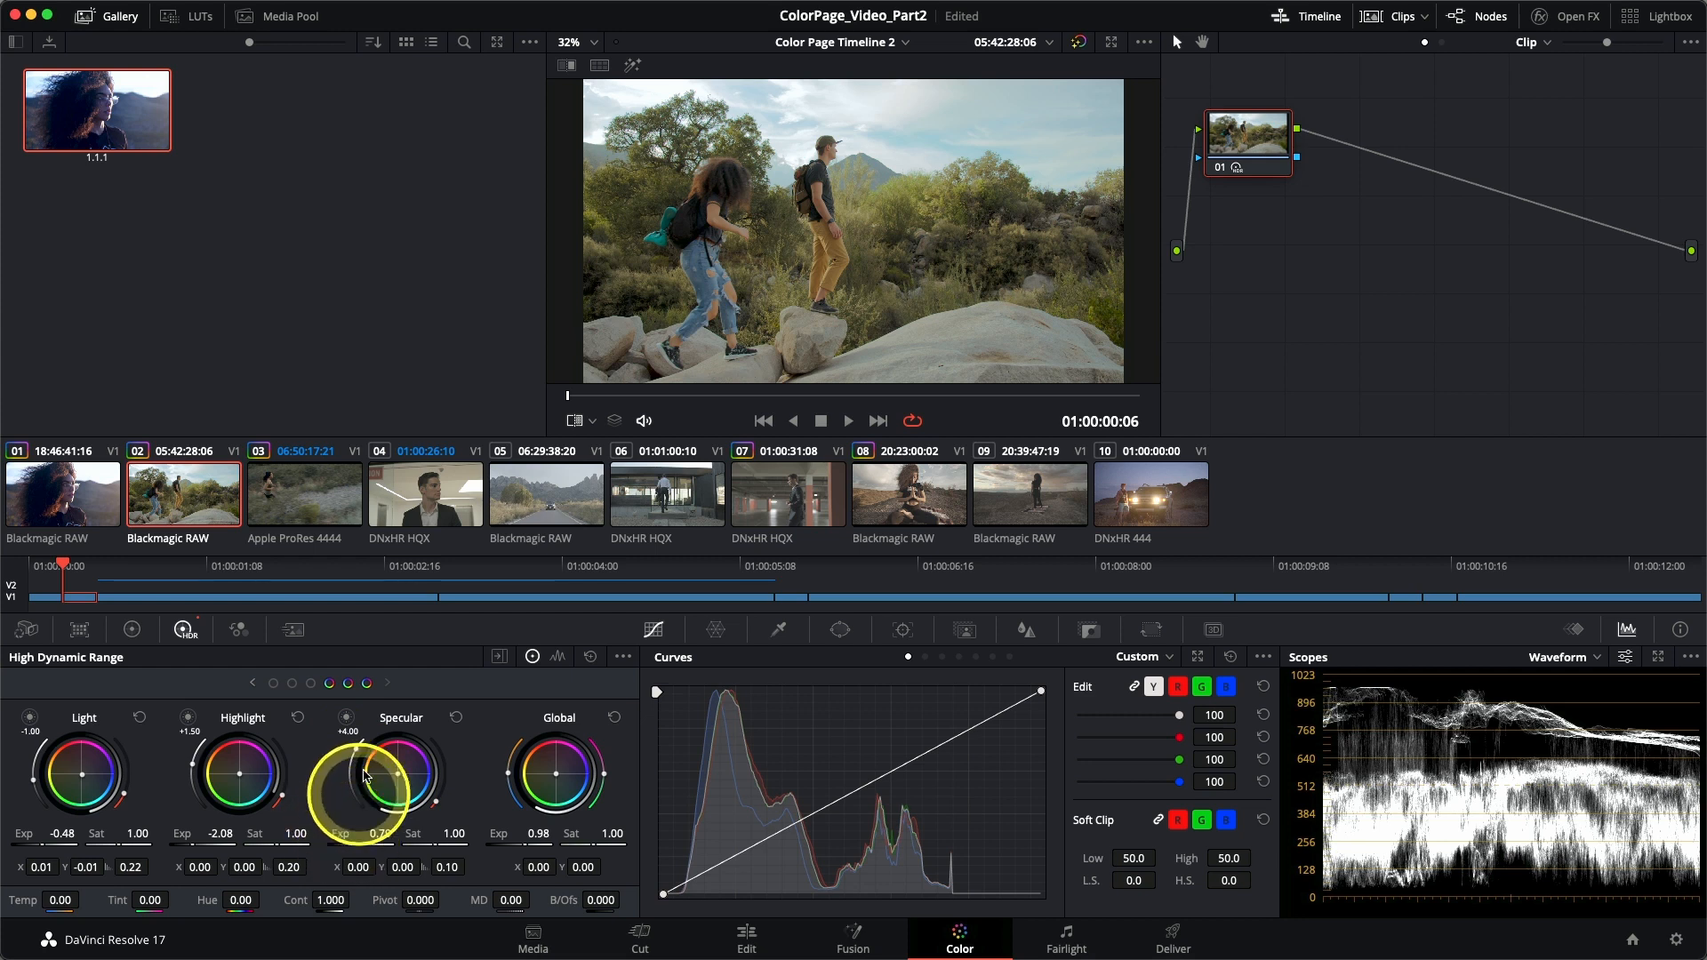
left_click(634, 66)
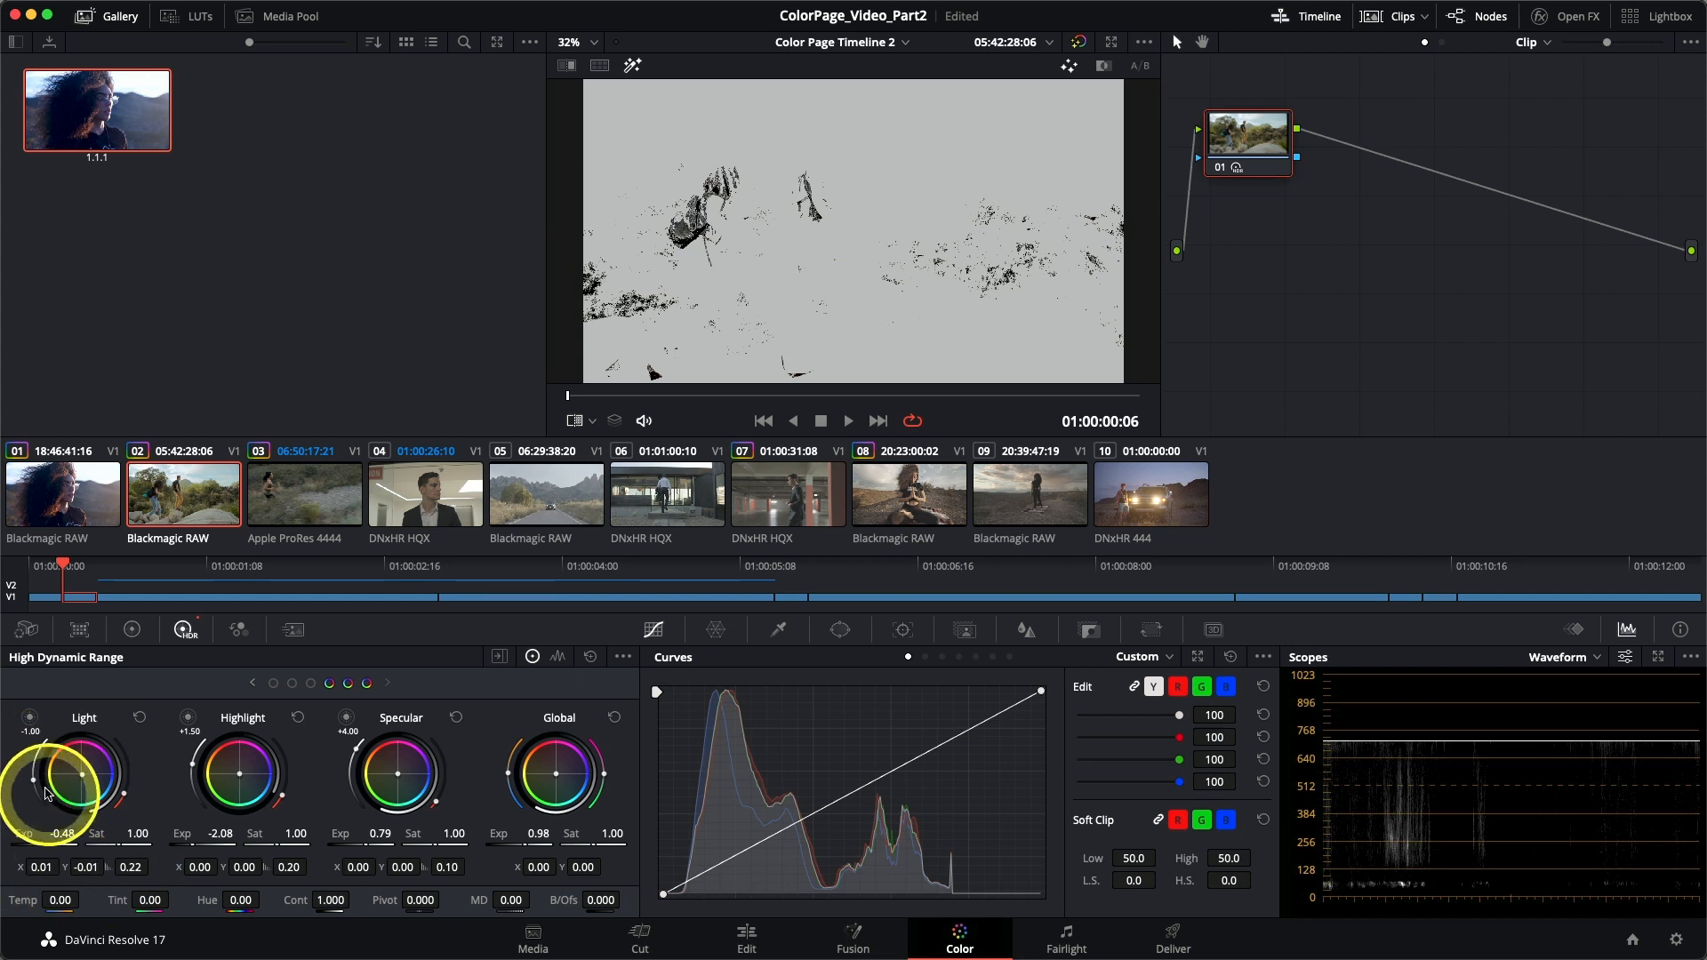
left_click_drag(33, 786, 36, 784)
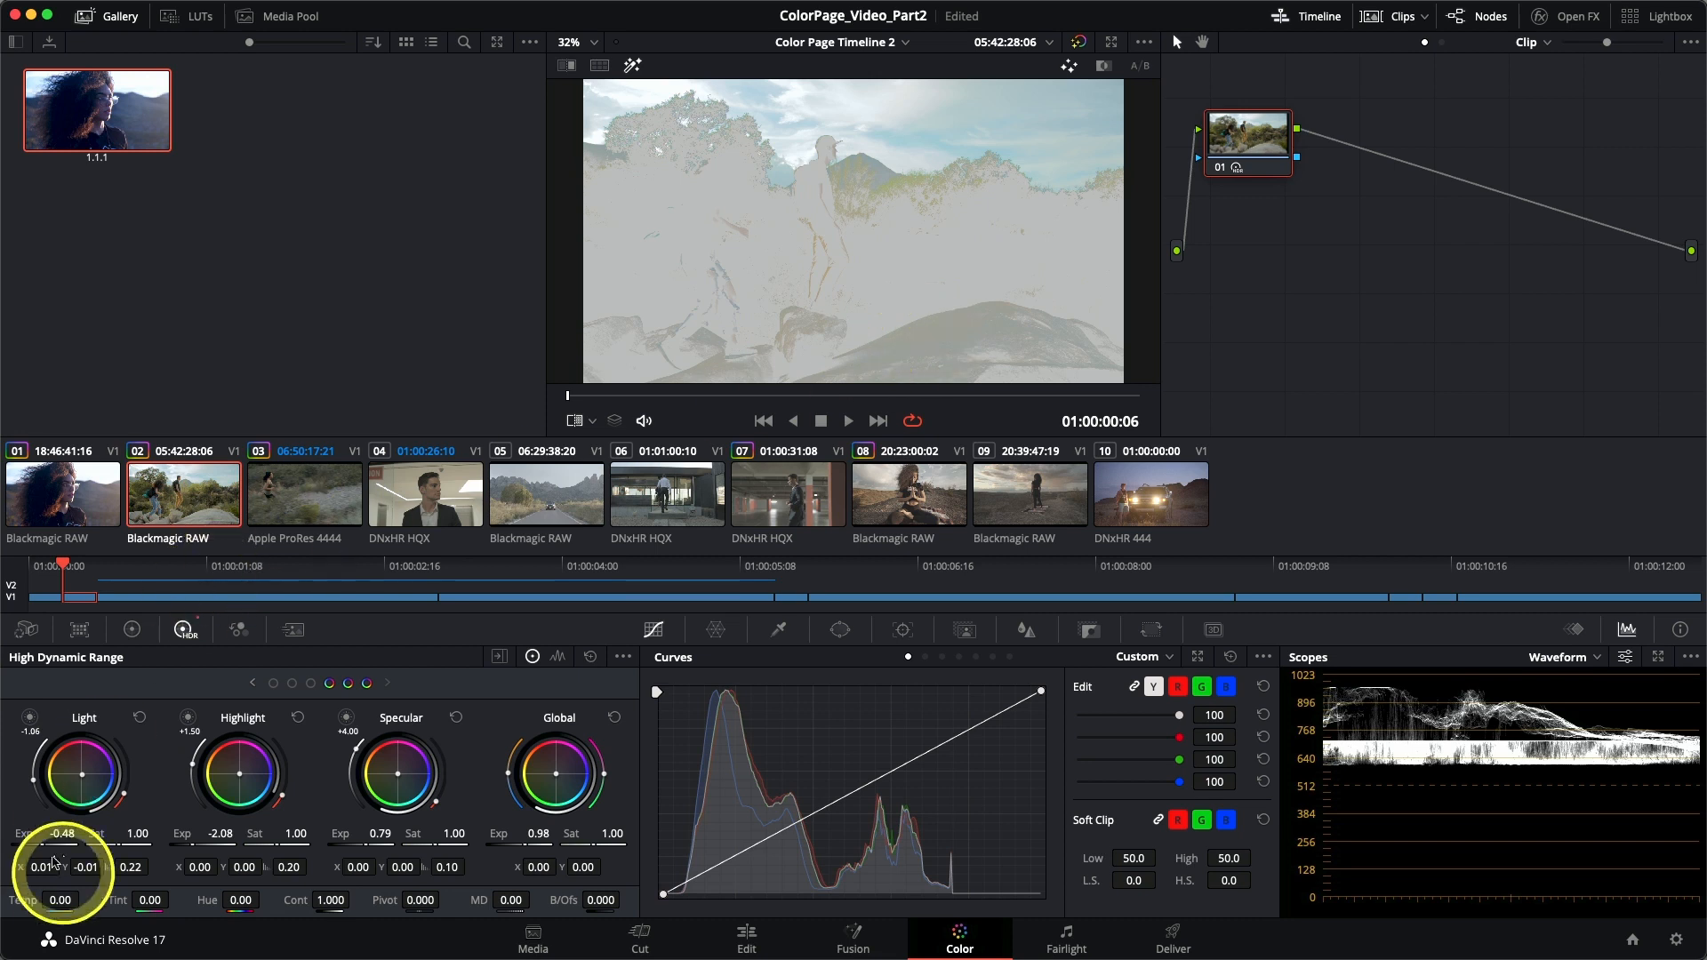
left_click_drag(26, 800, 31, 770)
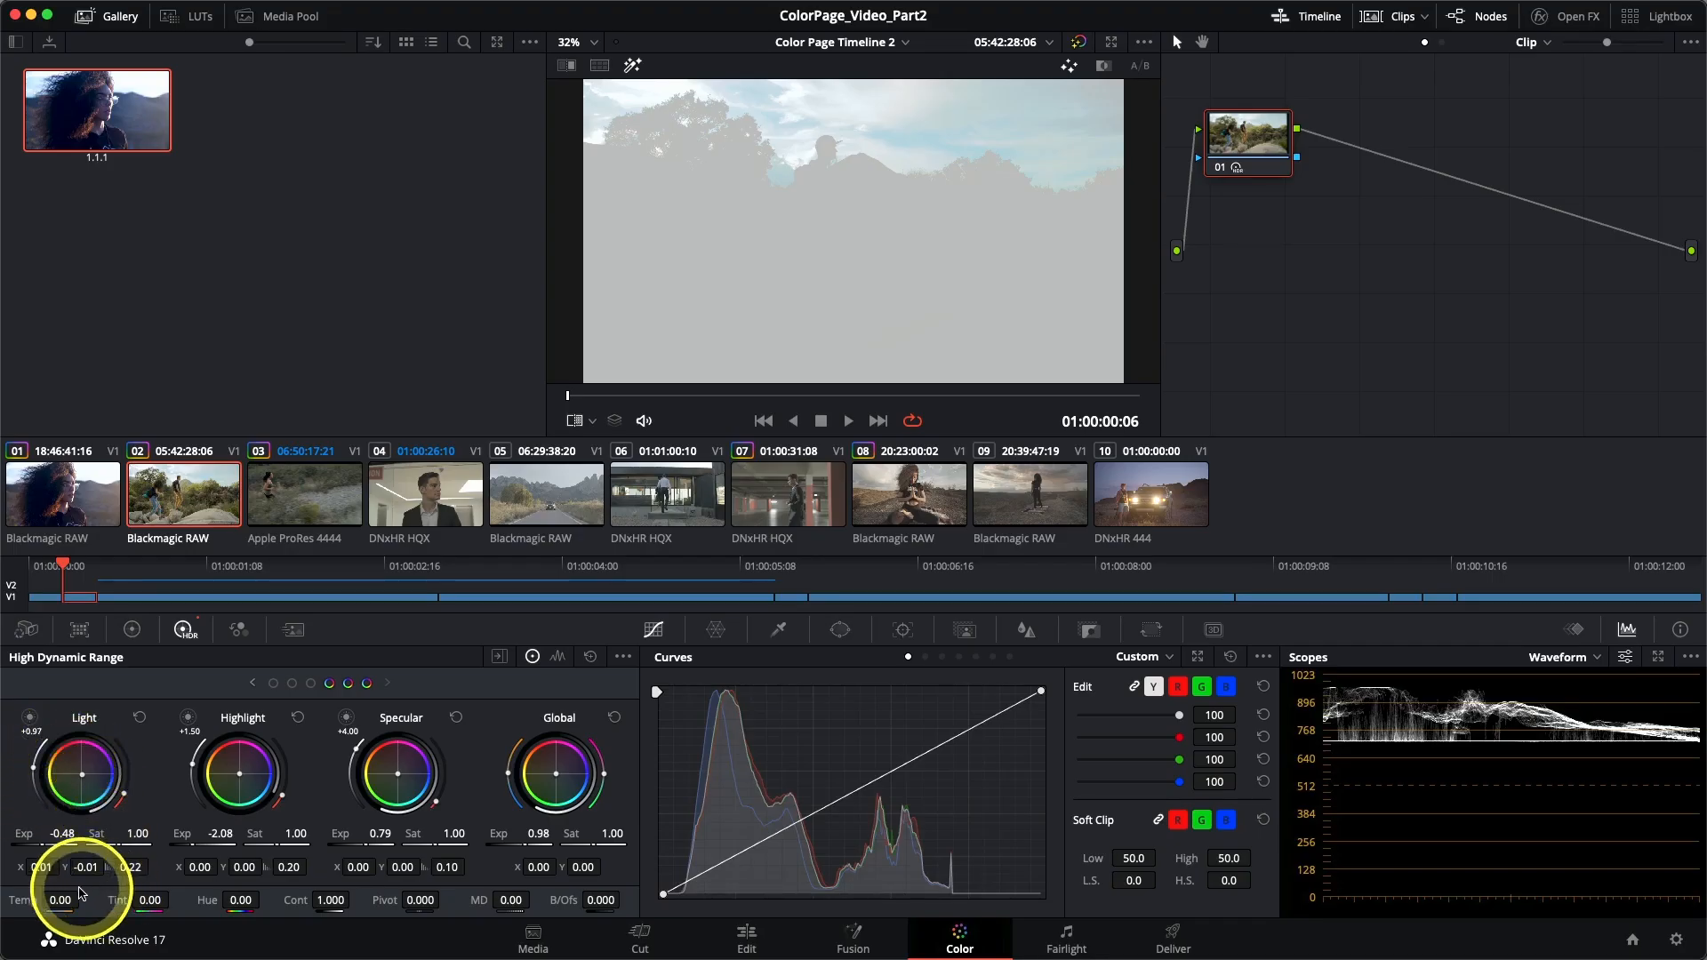
left_click(632, 66)
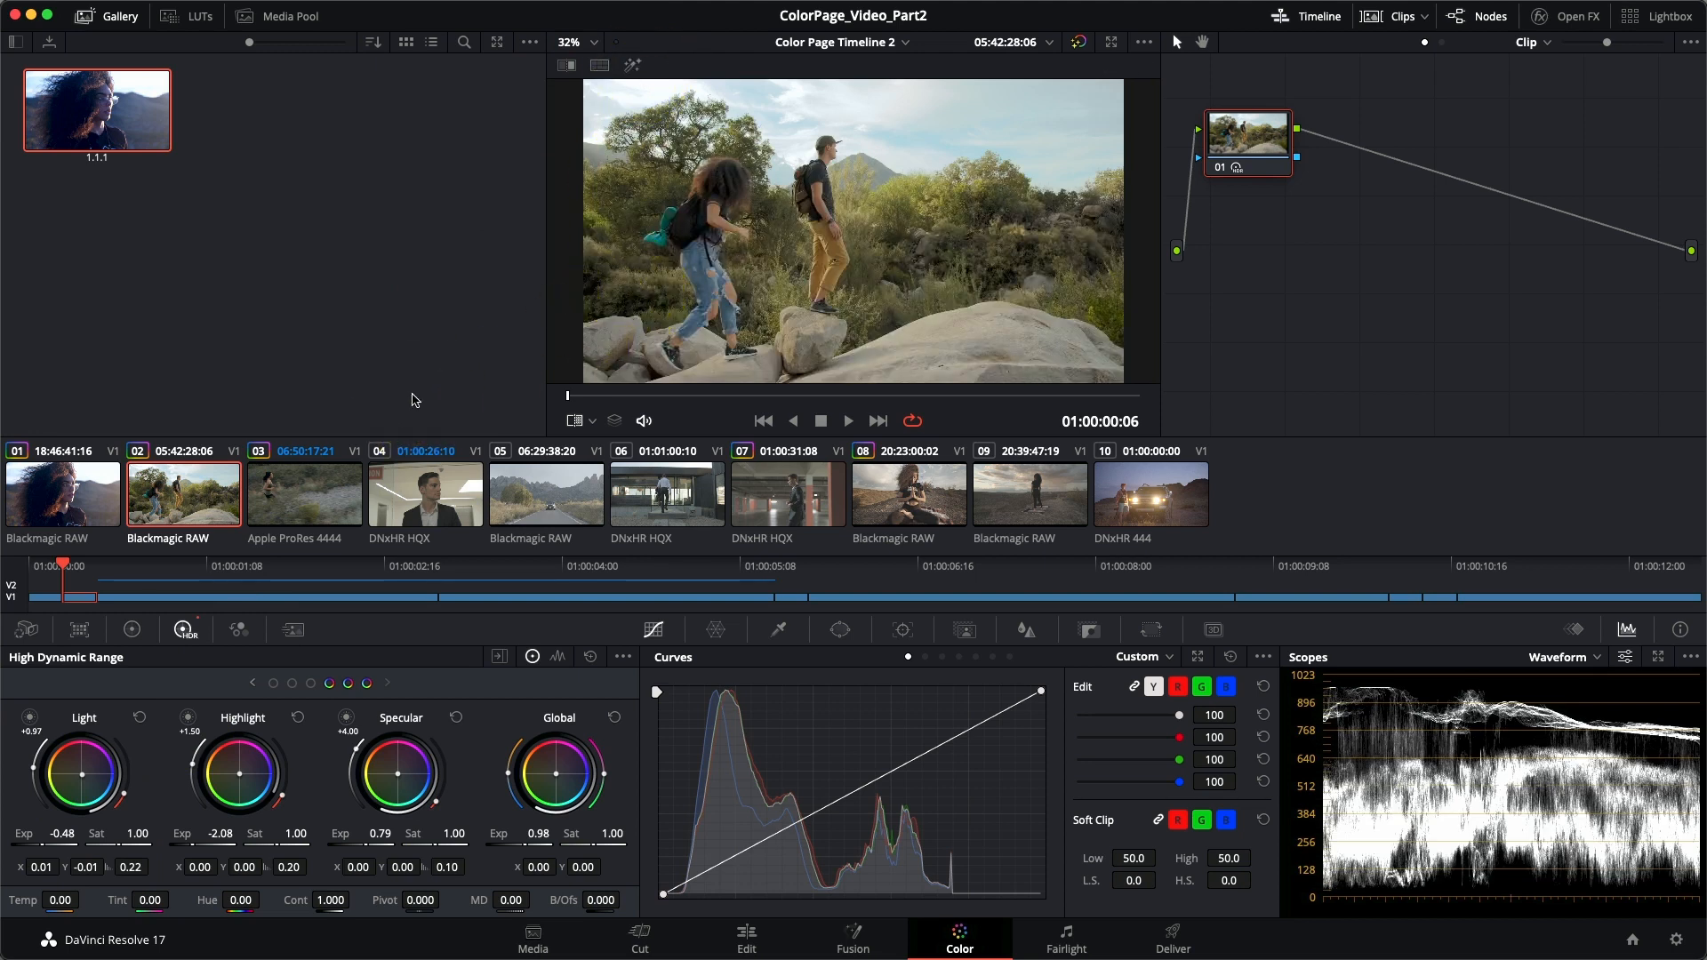
Step: Switch node 01 off and on repeatedly to compare clip 02 before and after the HDR grade
key("ctrl+d")
key("ctrl+d")
key("ctrl+d")
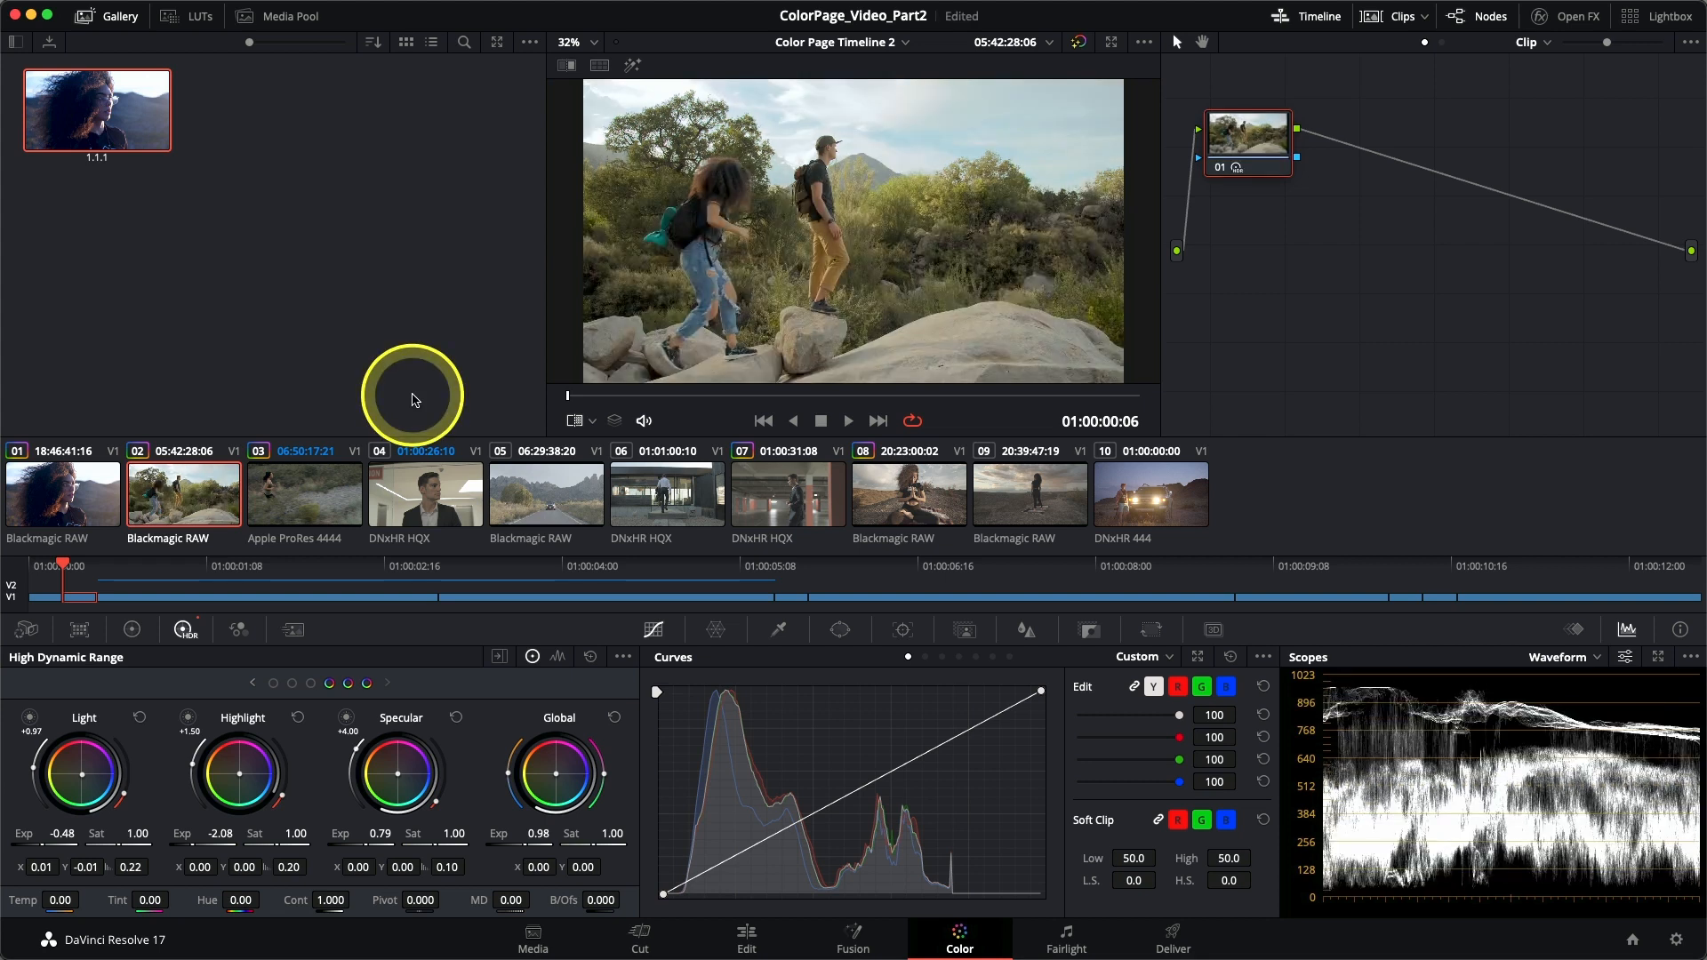
key("ctrl+d")
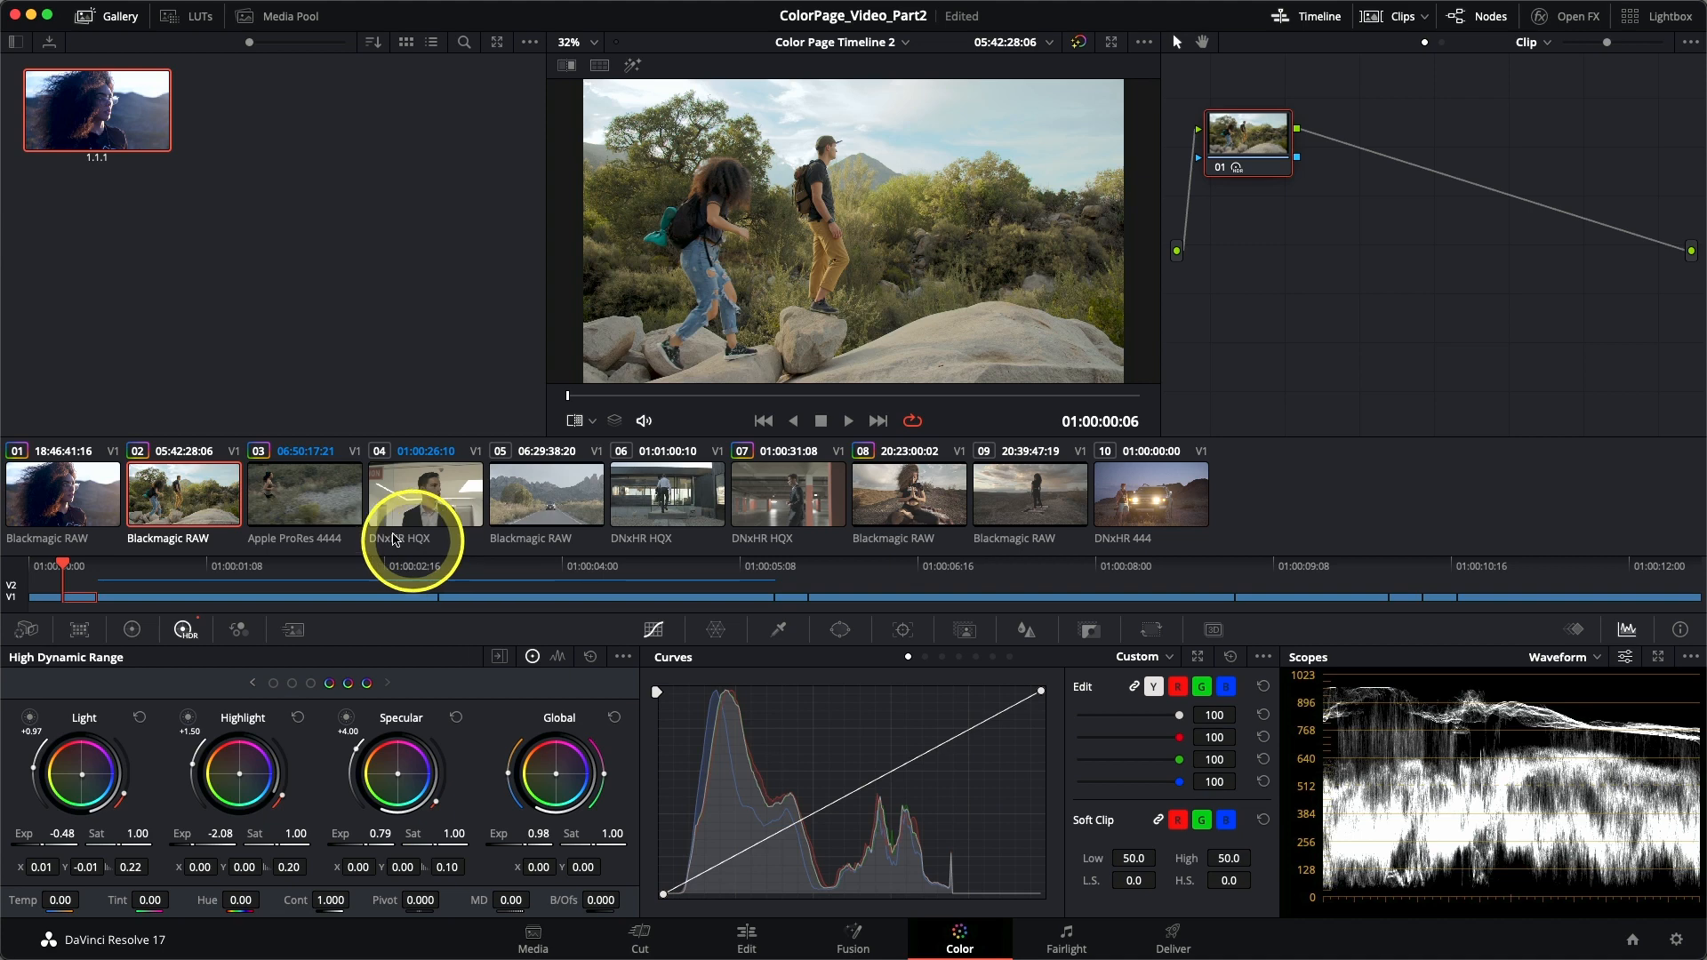
Step: Switch to clip 03 and play through the shot to review the runner's movement
left_click(294, 497)
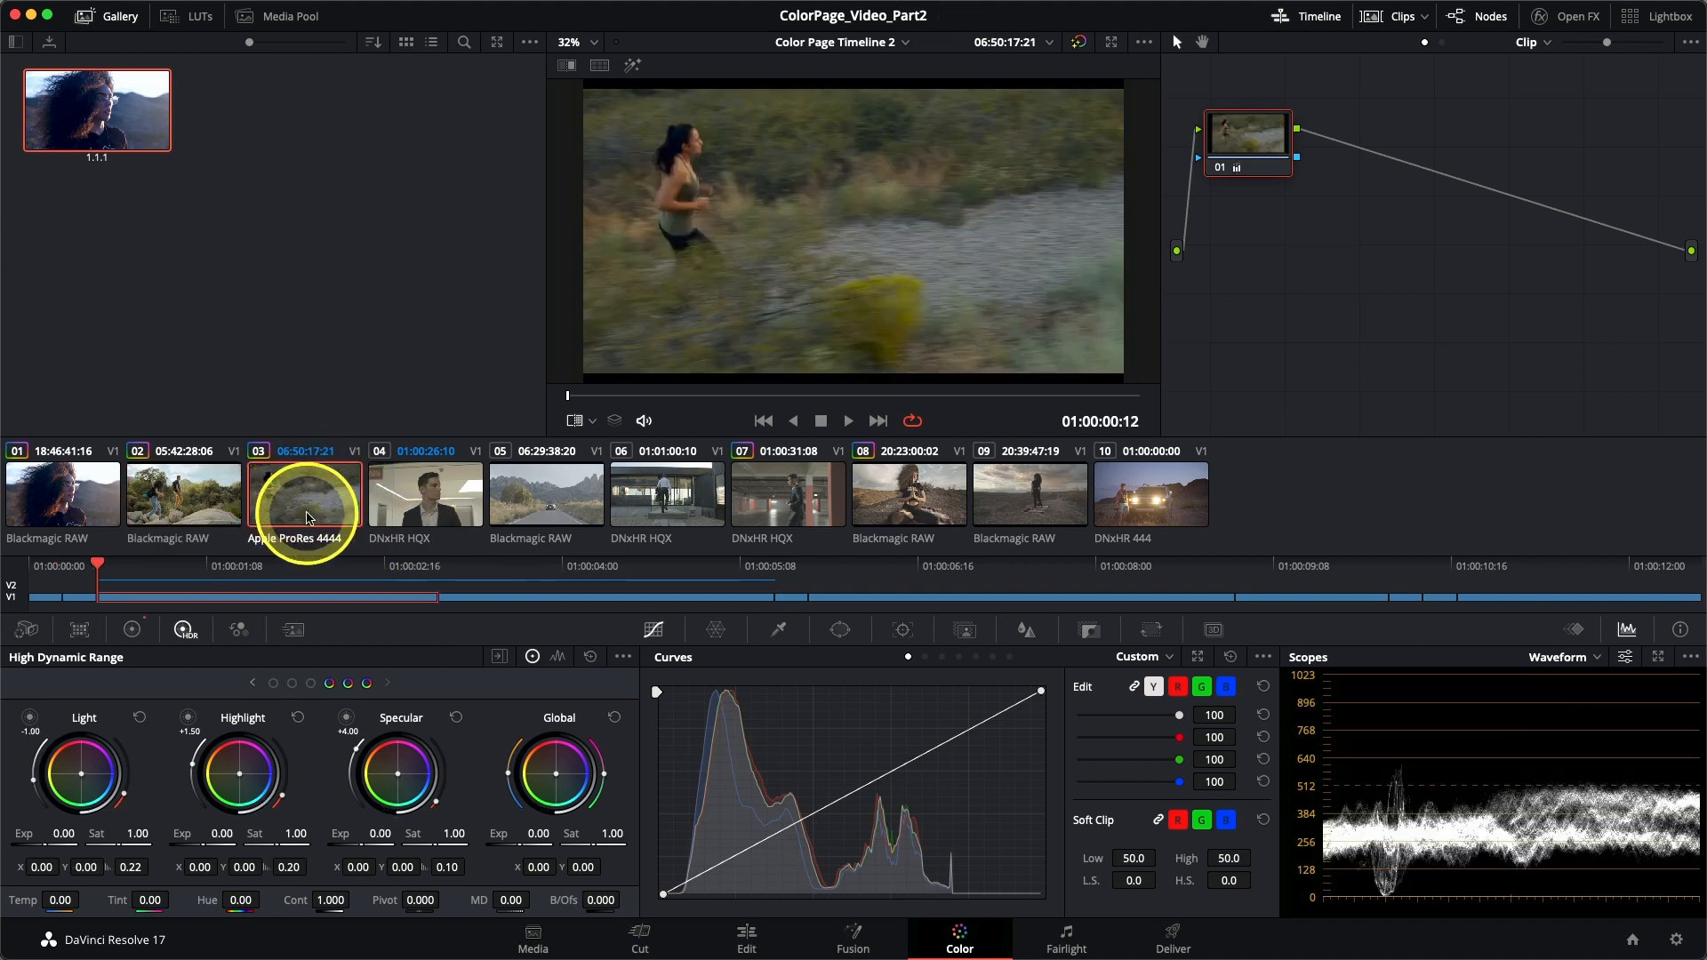
key("space")
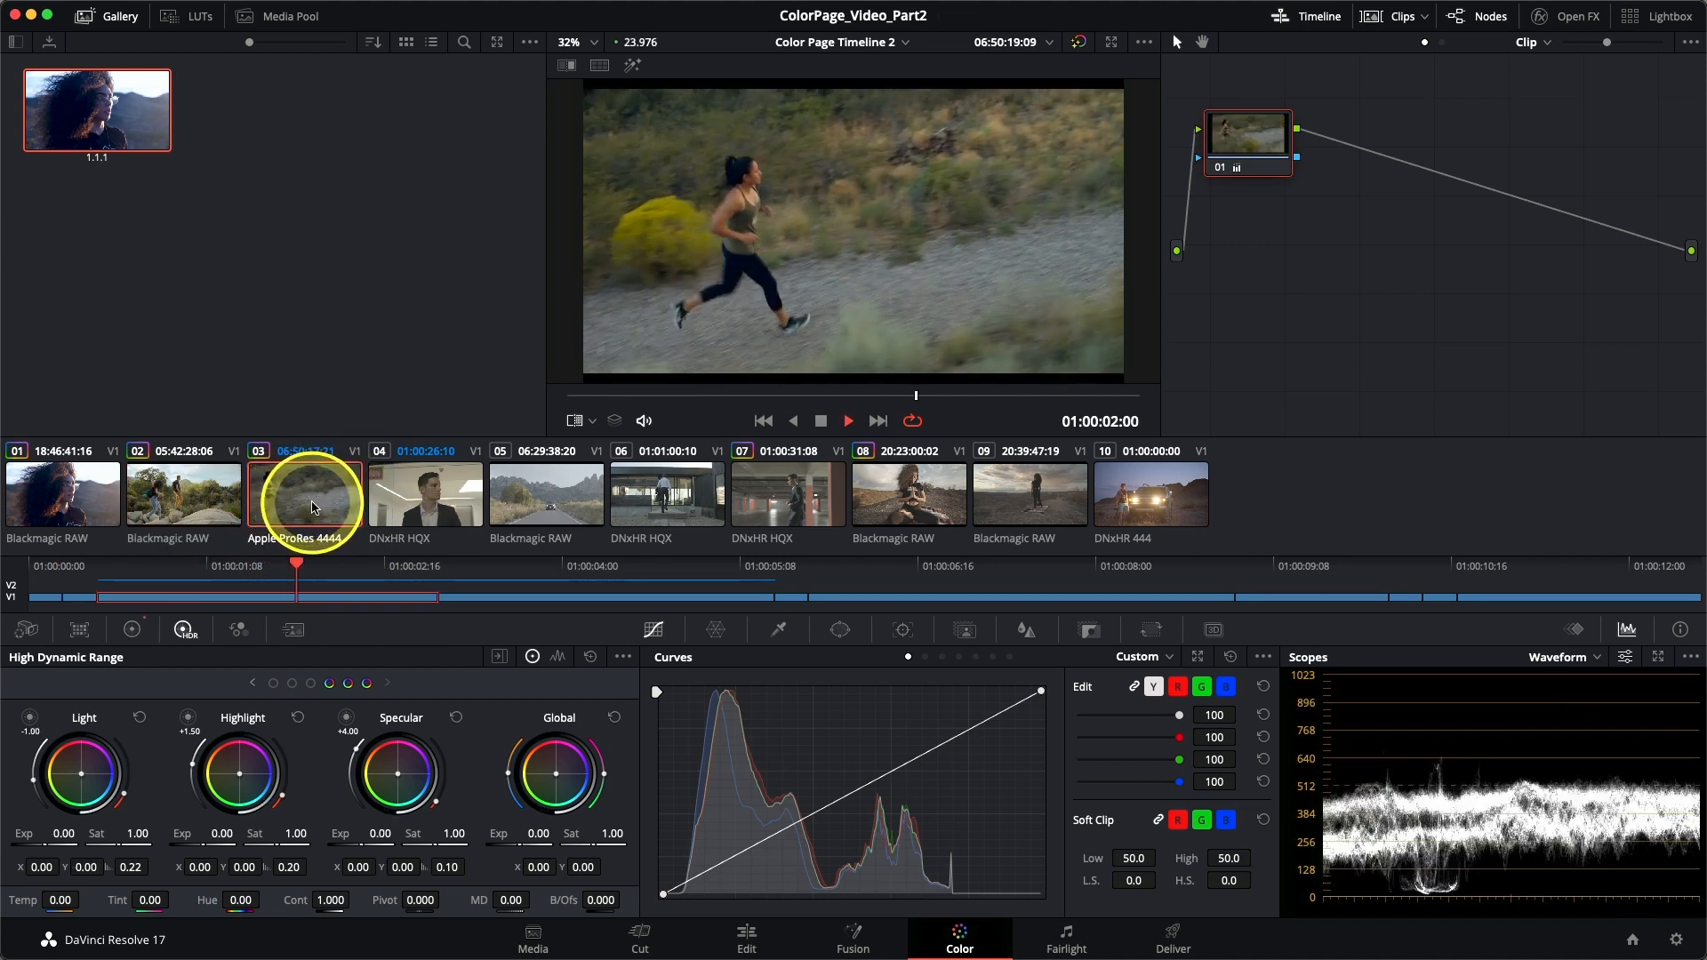
key("space")
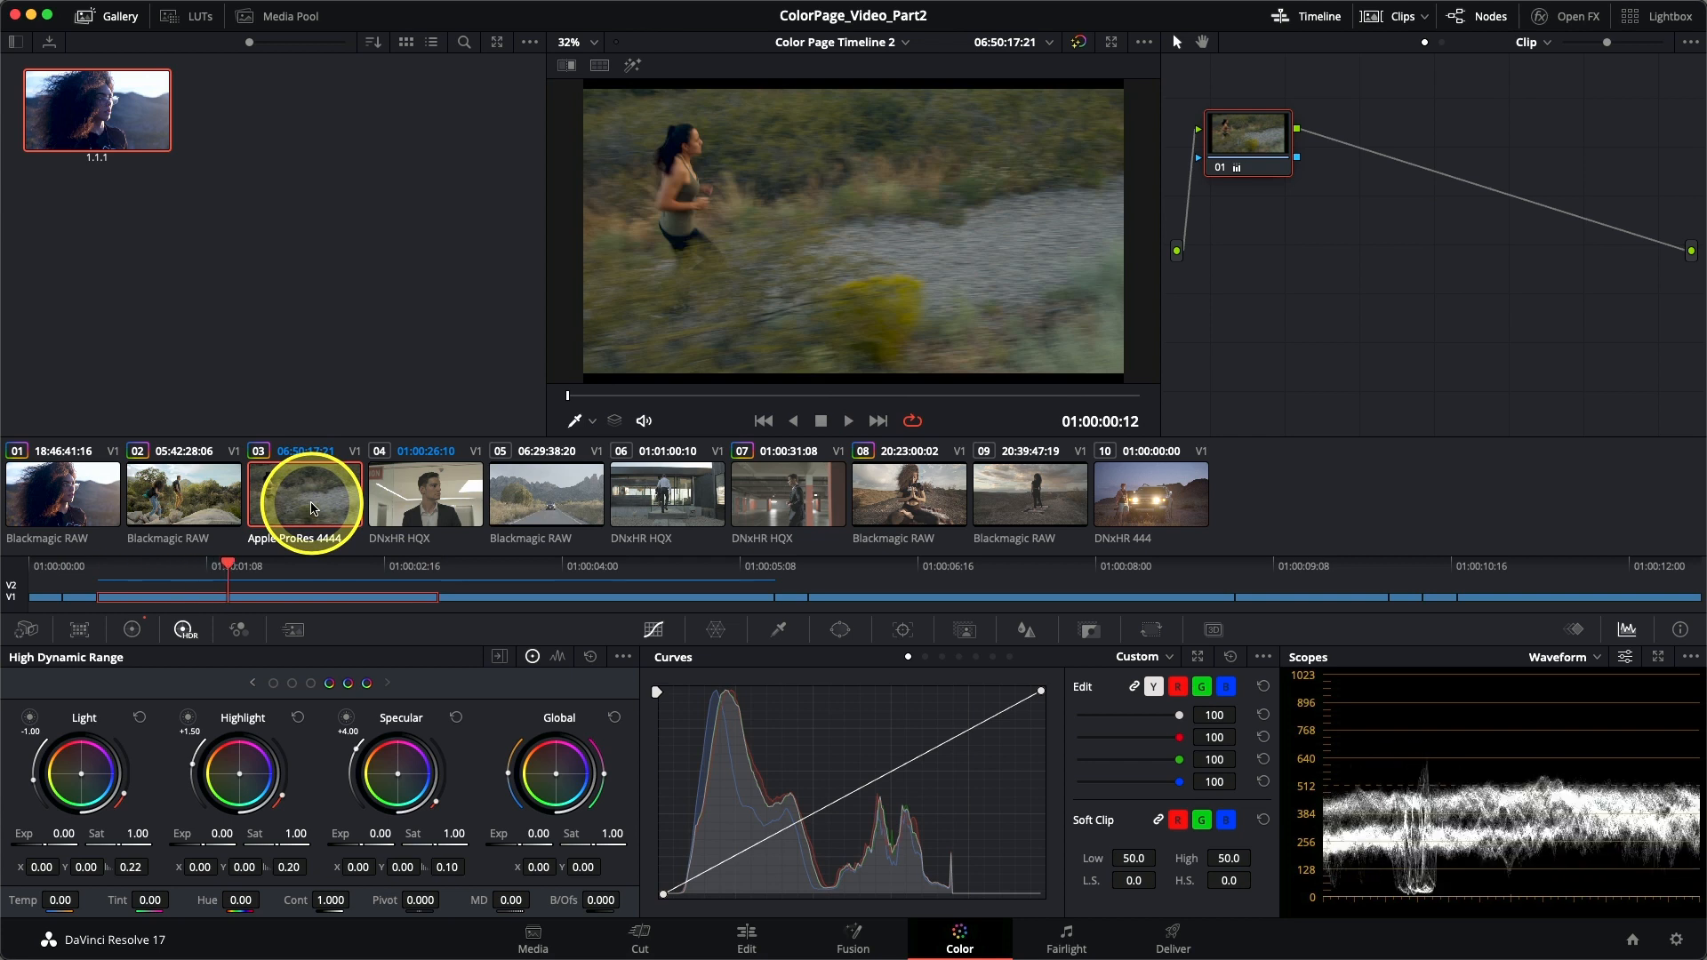
left_click(312, 508)
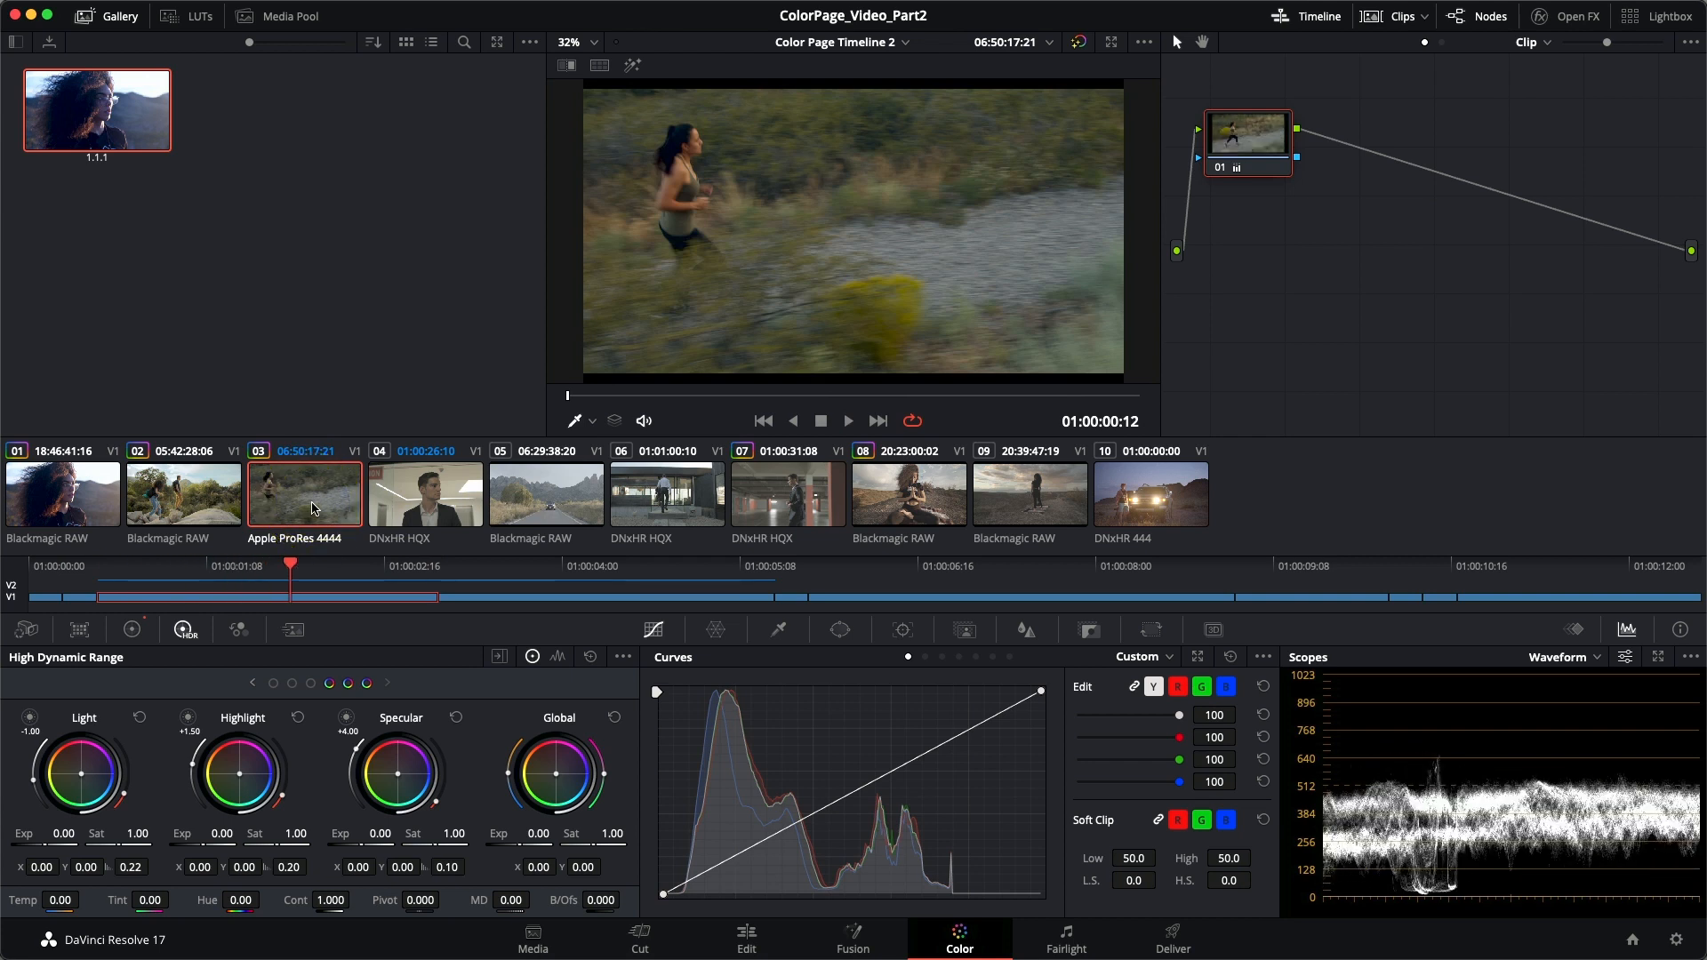
Step: Add serial node 02 to clip 03 and draw a Person stroke over the runner's head with Magic Mask at the clip's first frame
key("alt+s")
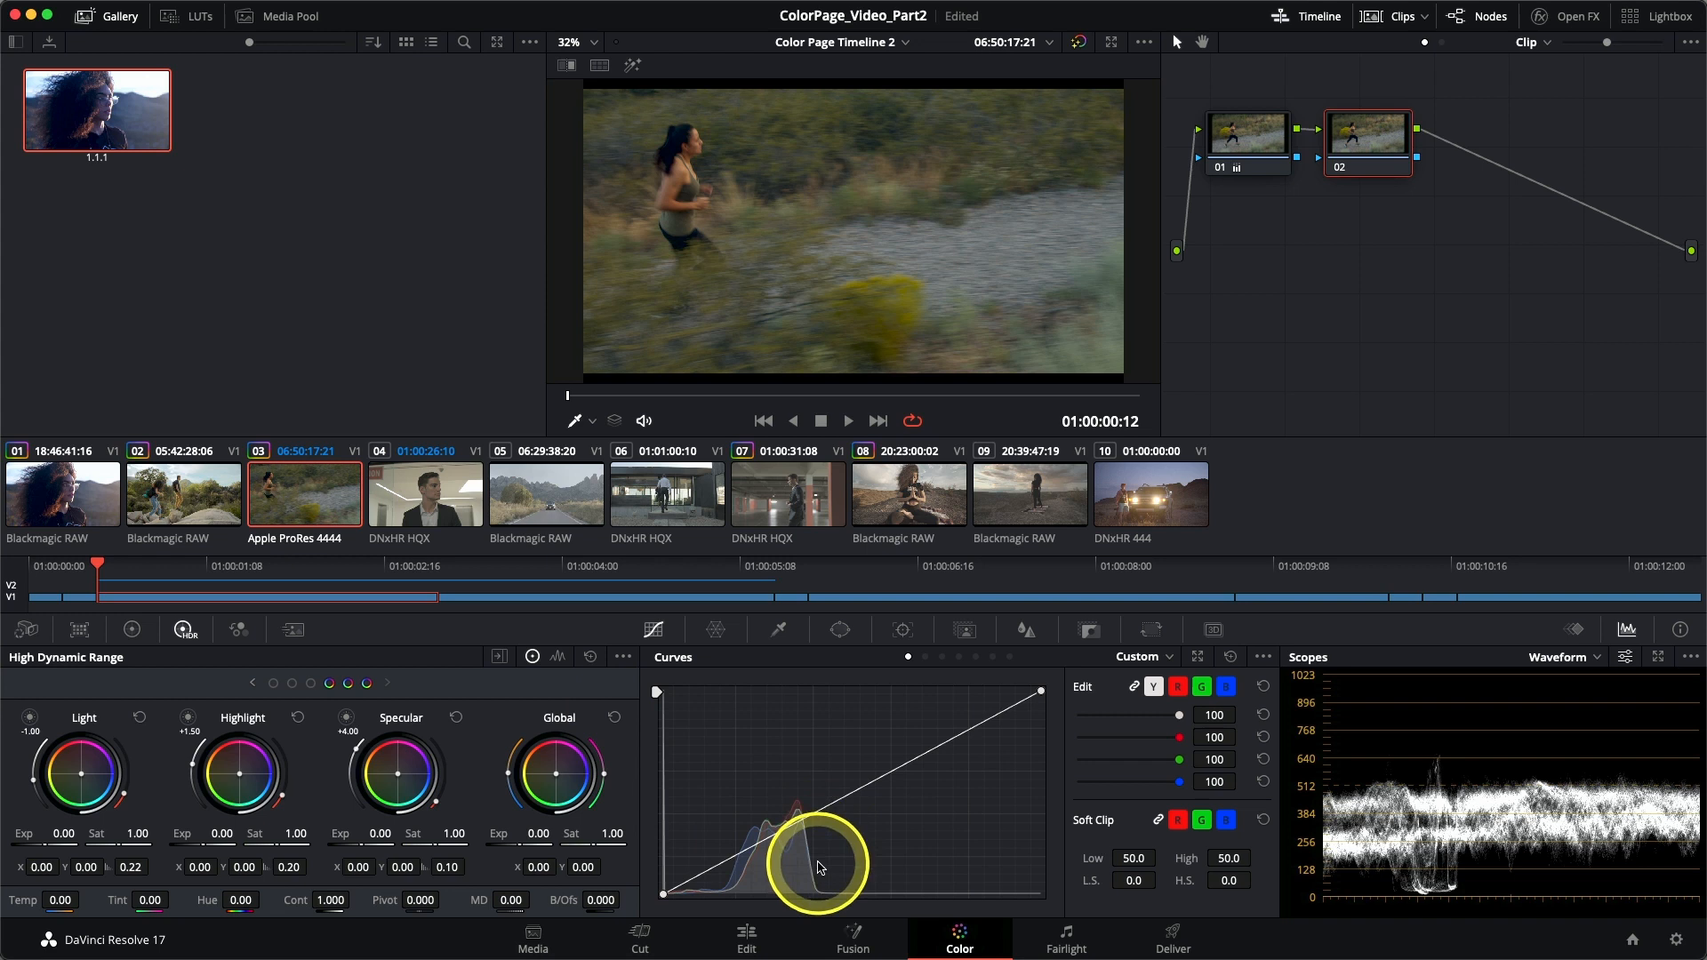
left_click(966, 631)
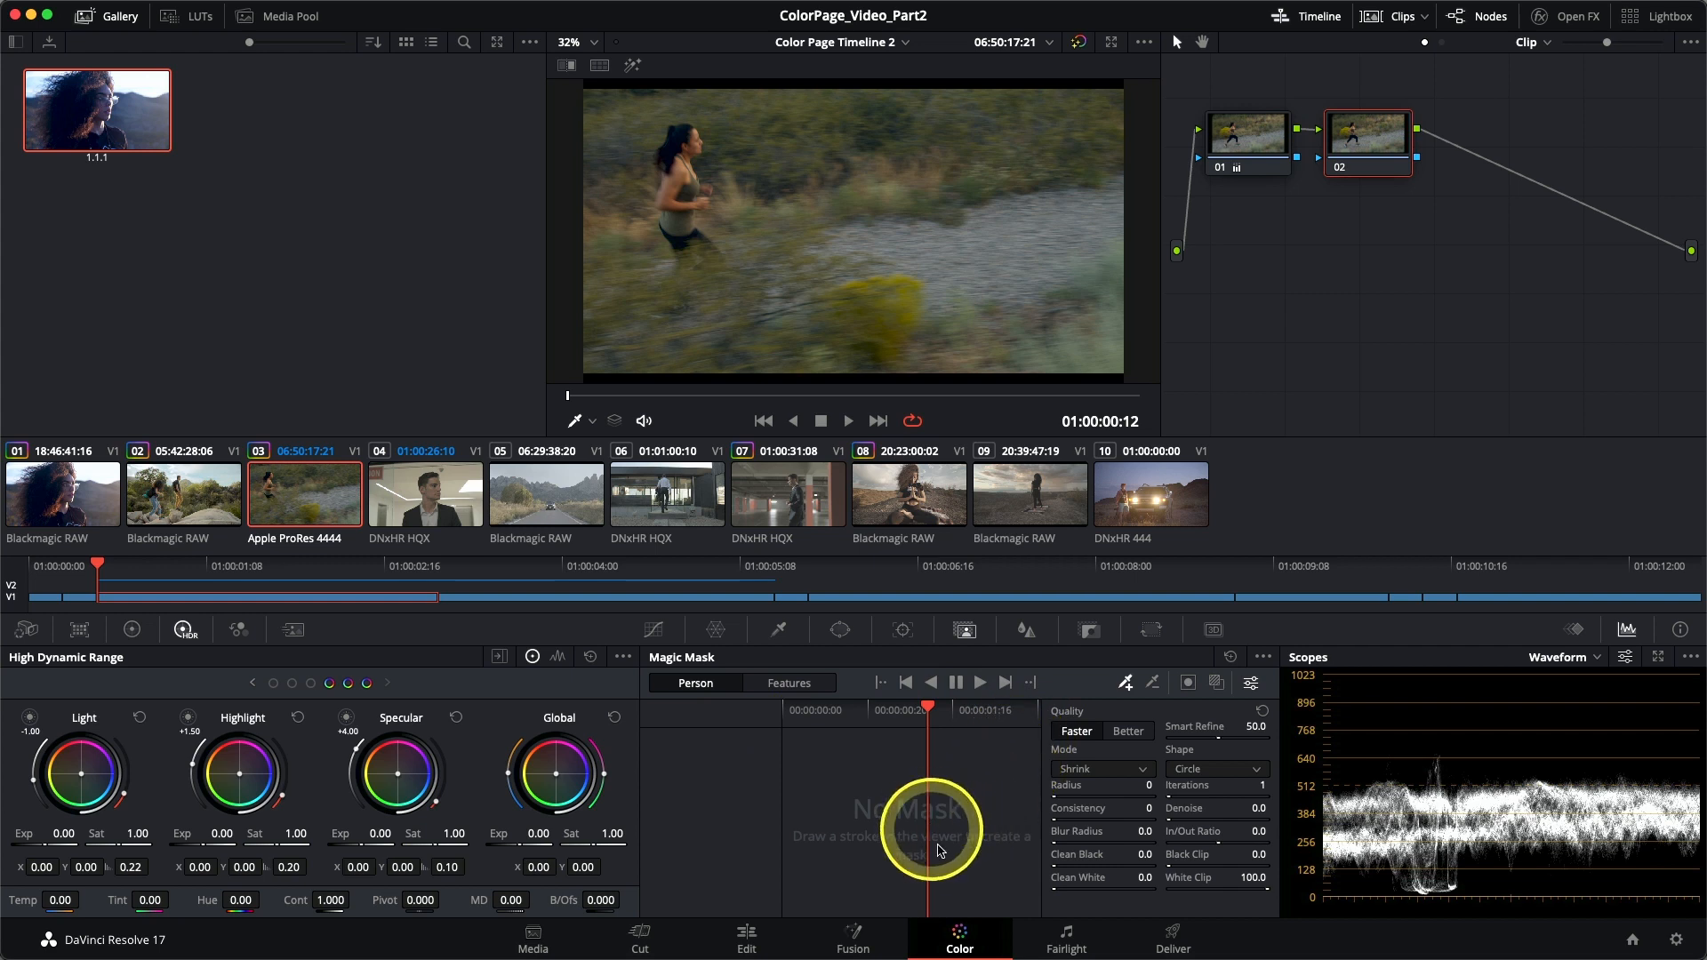
left_click(697, 700)
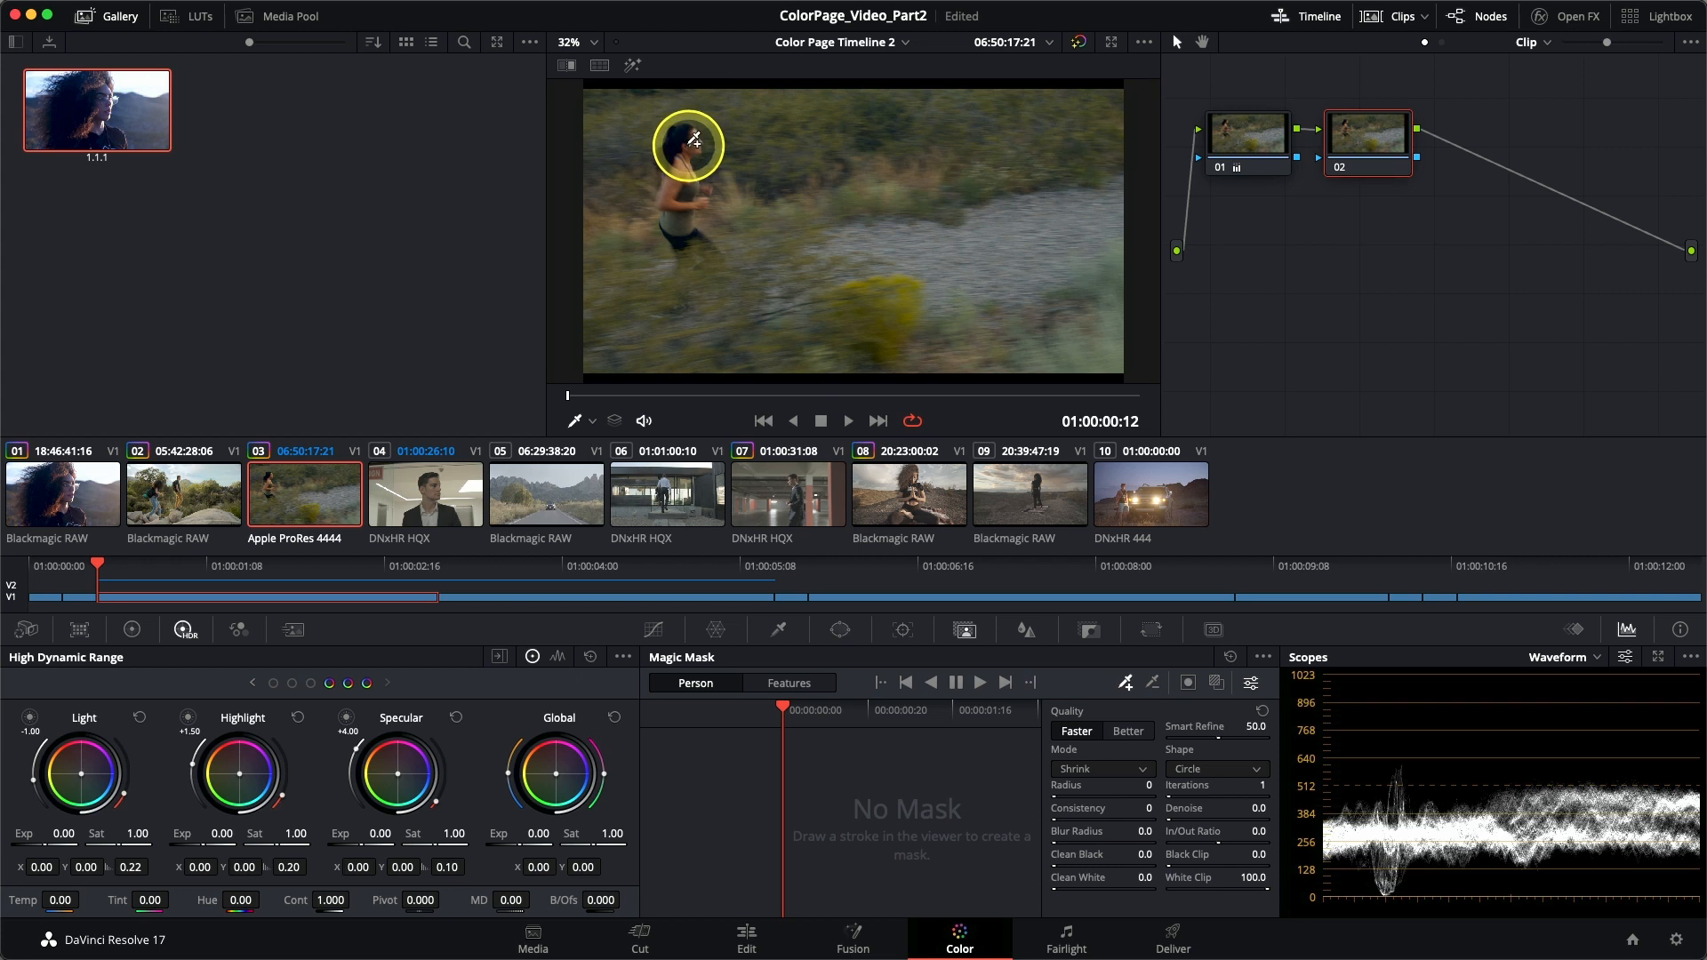
left_click_drag(694, 139, 696, 172)
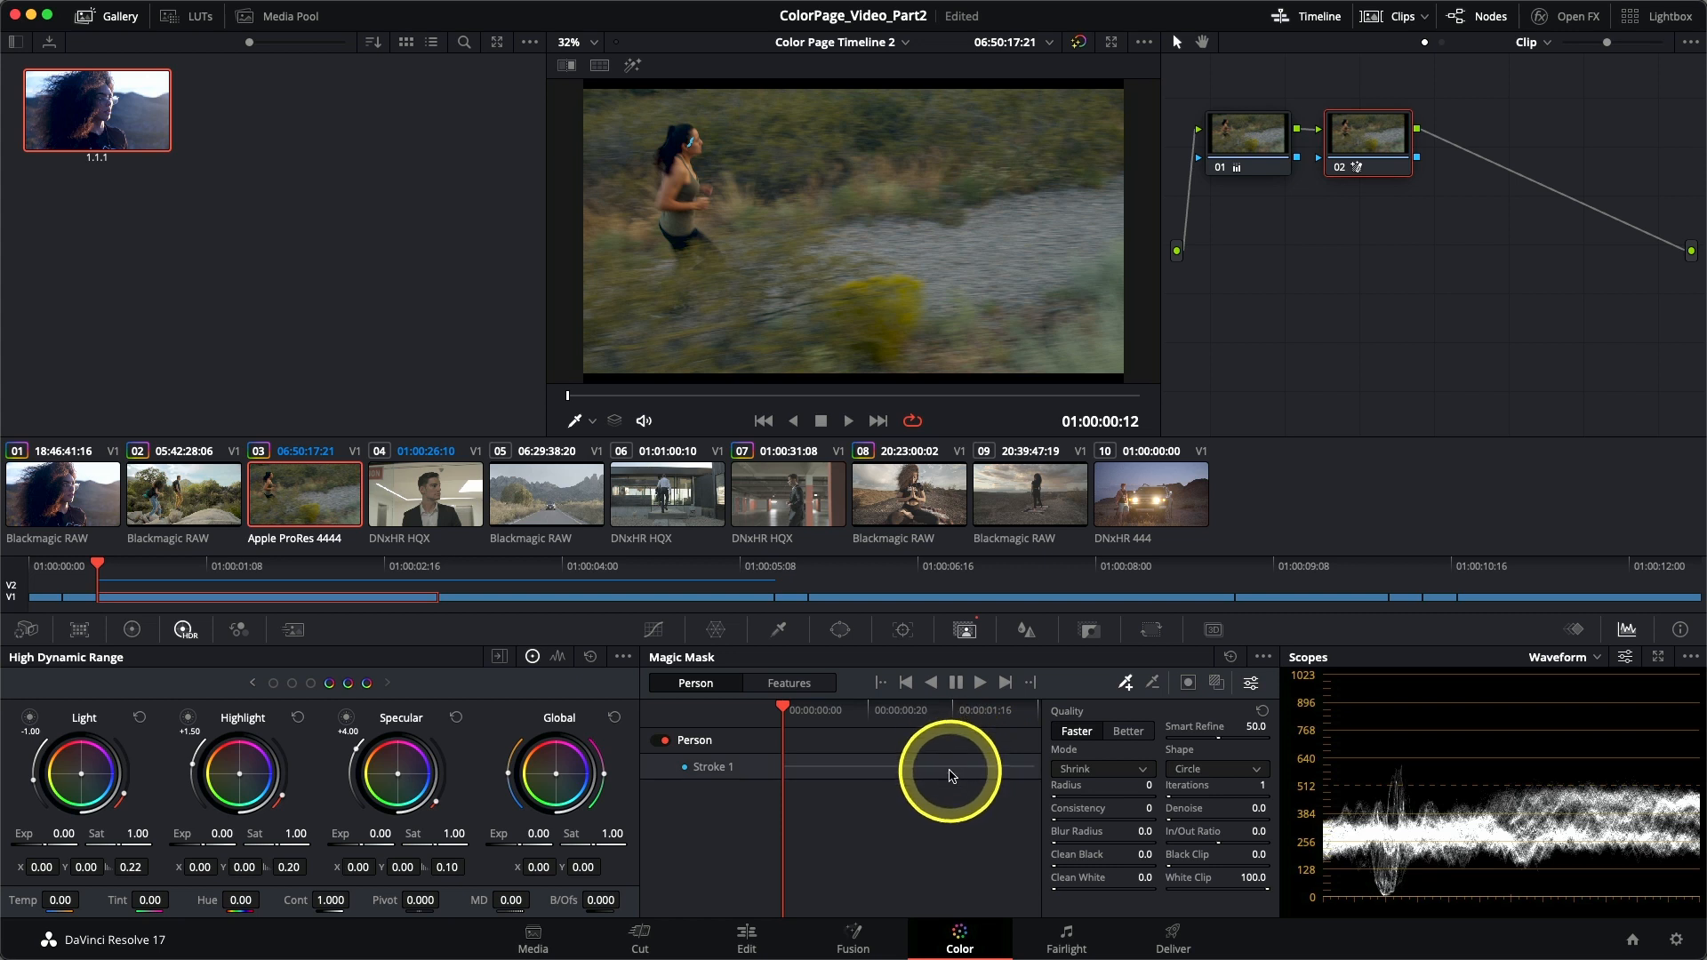
Step: Show the mask overlay, track the runner's mask forward through the clip, and scrub through it to check the coverage
left_click(1215, 684)
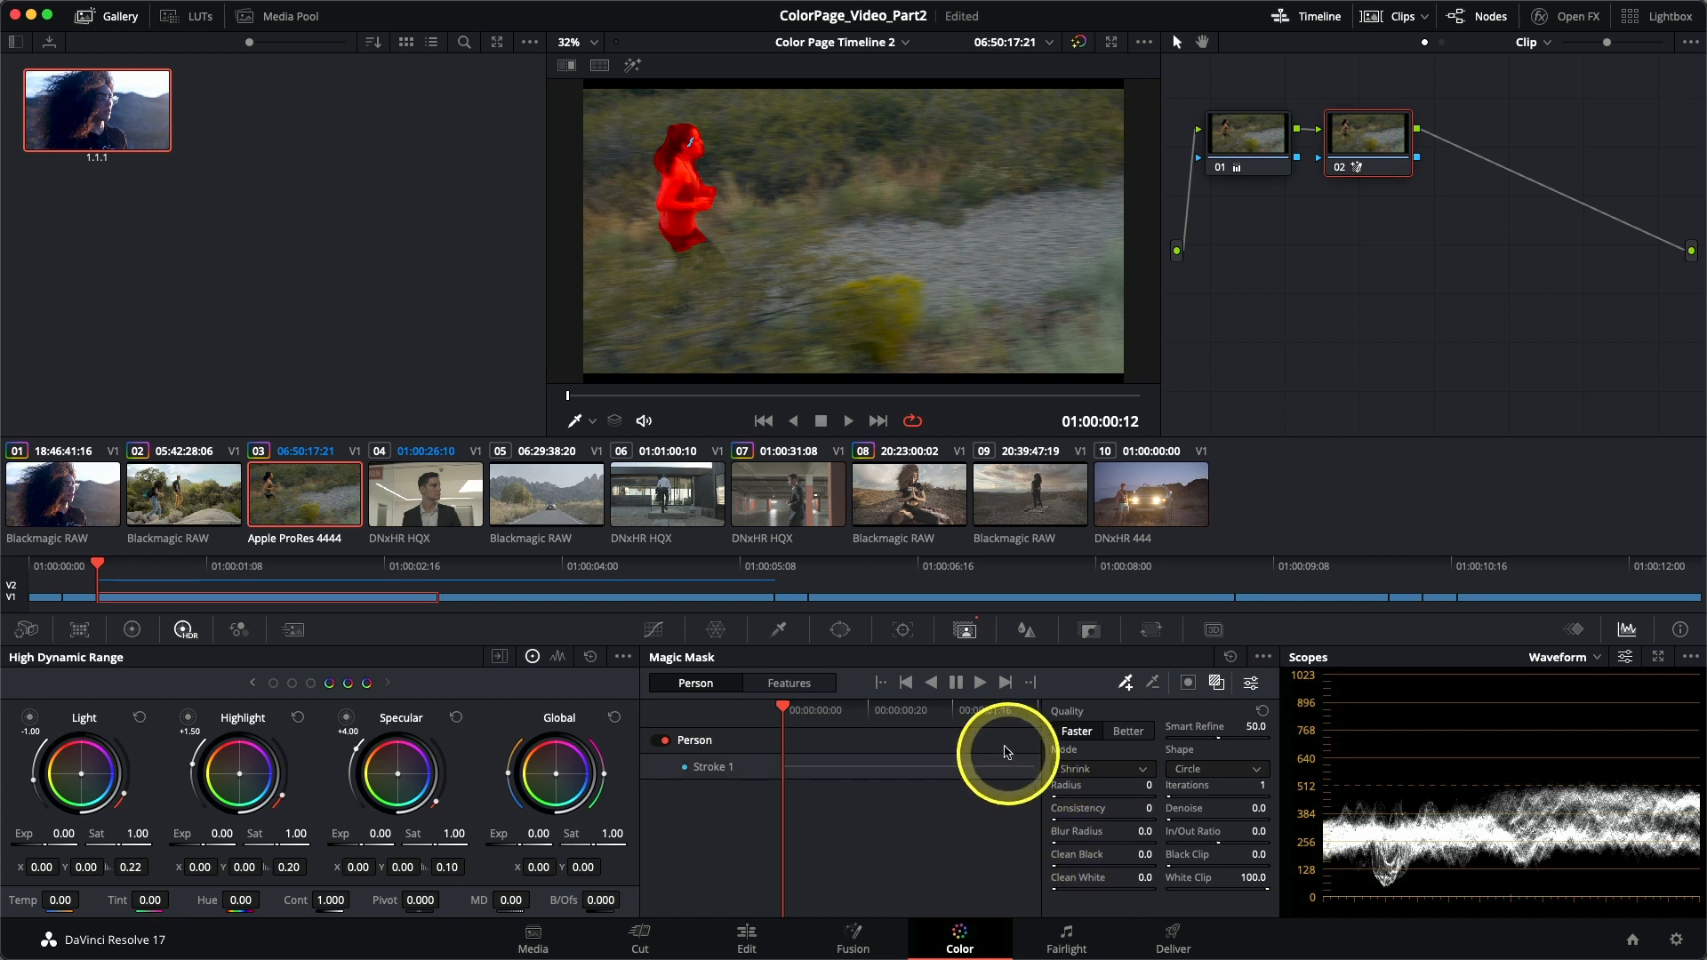
left_click(980, 683)
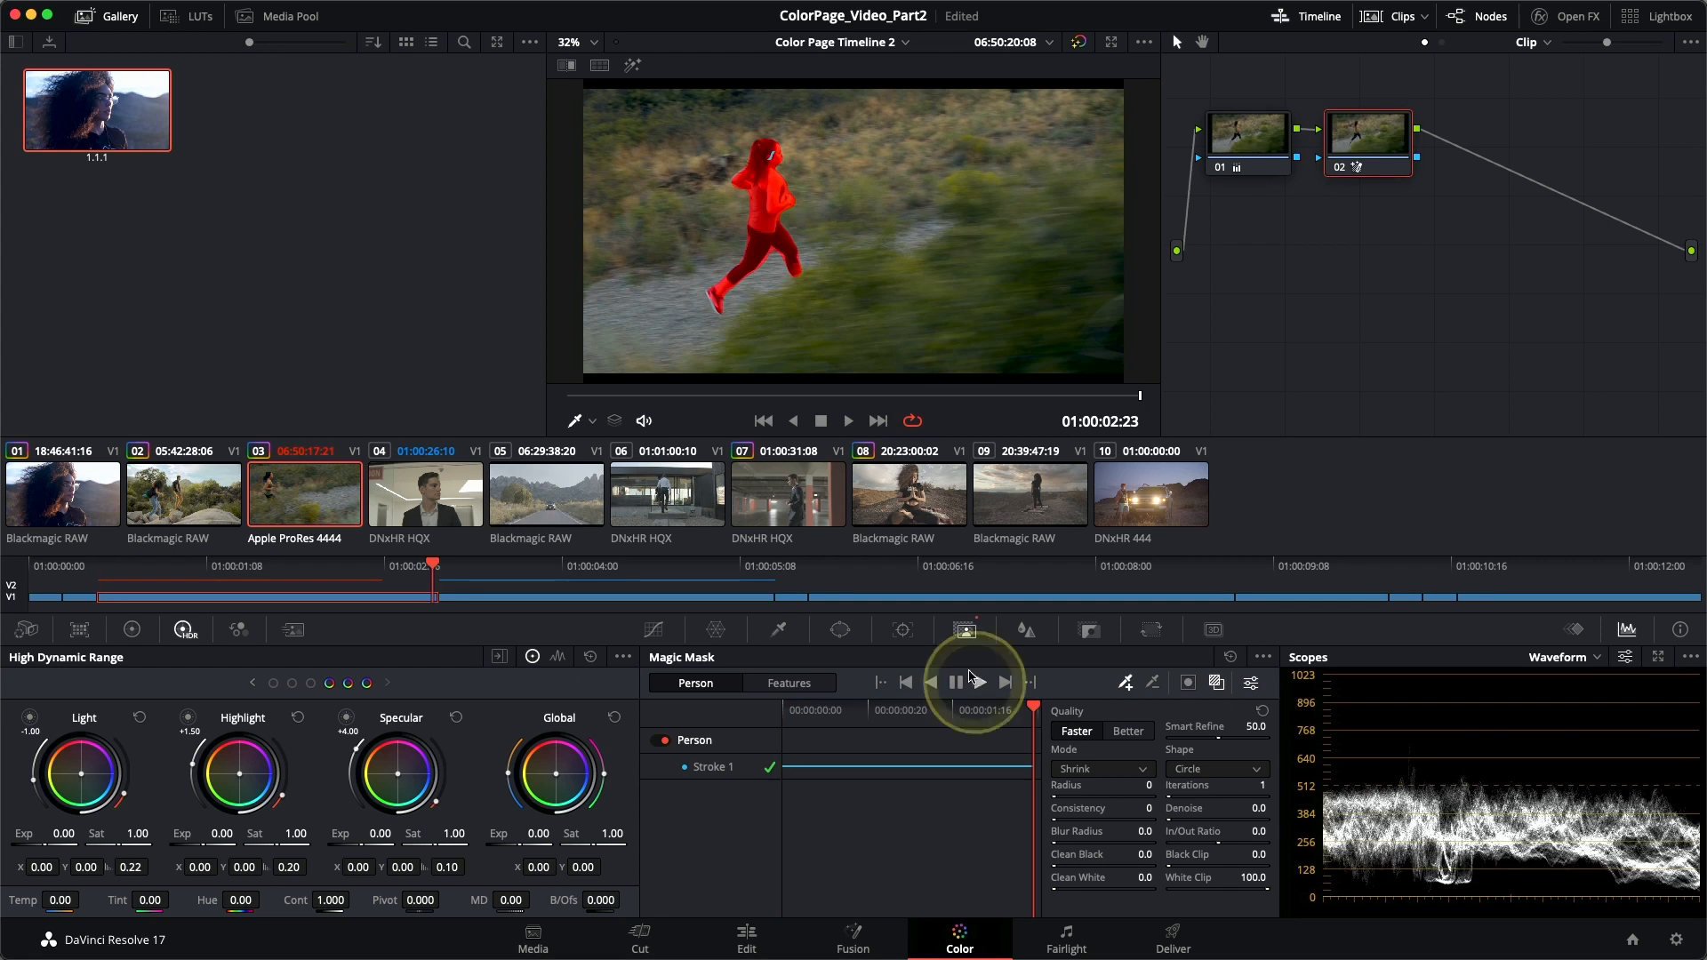
left_click_drag(1171, 385, 872, 388)
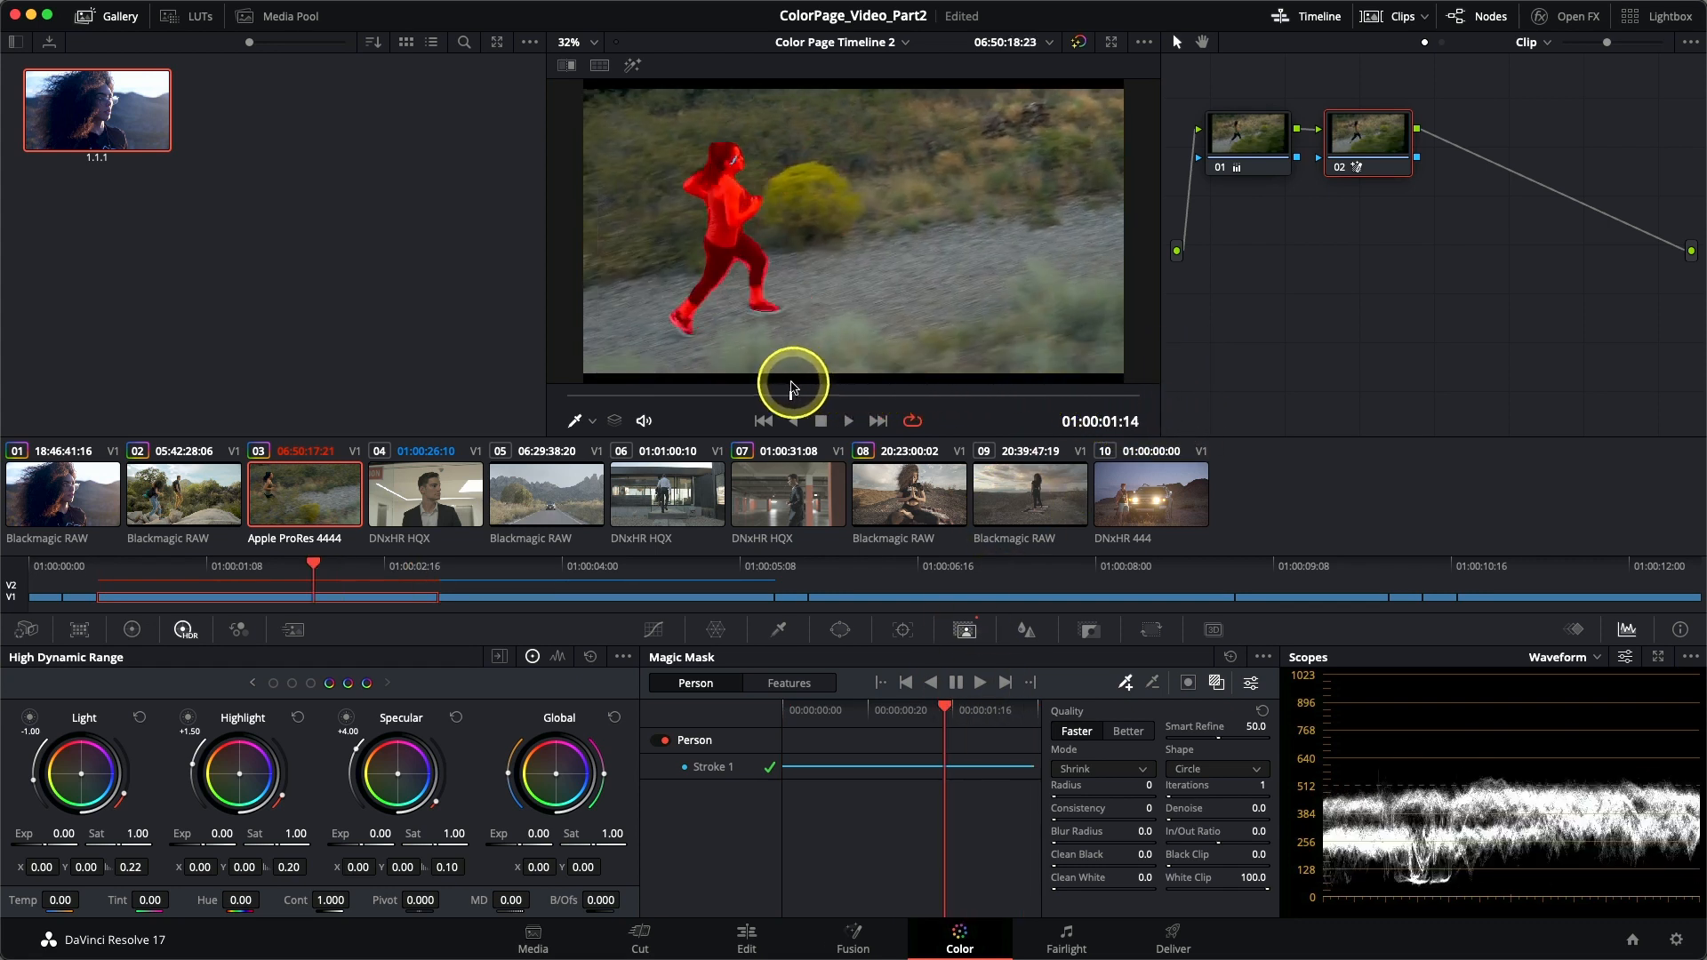
left_click_drag(670, 378, 545, 374)
right_click(1225, 419)
left_click(1132, 398)
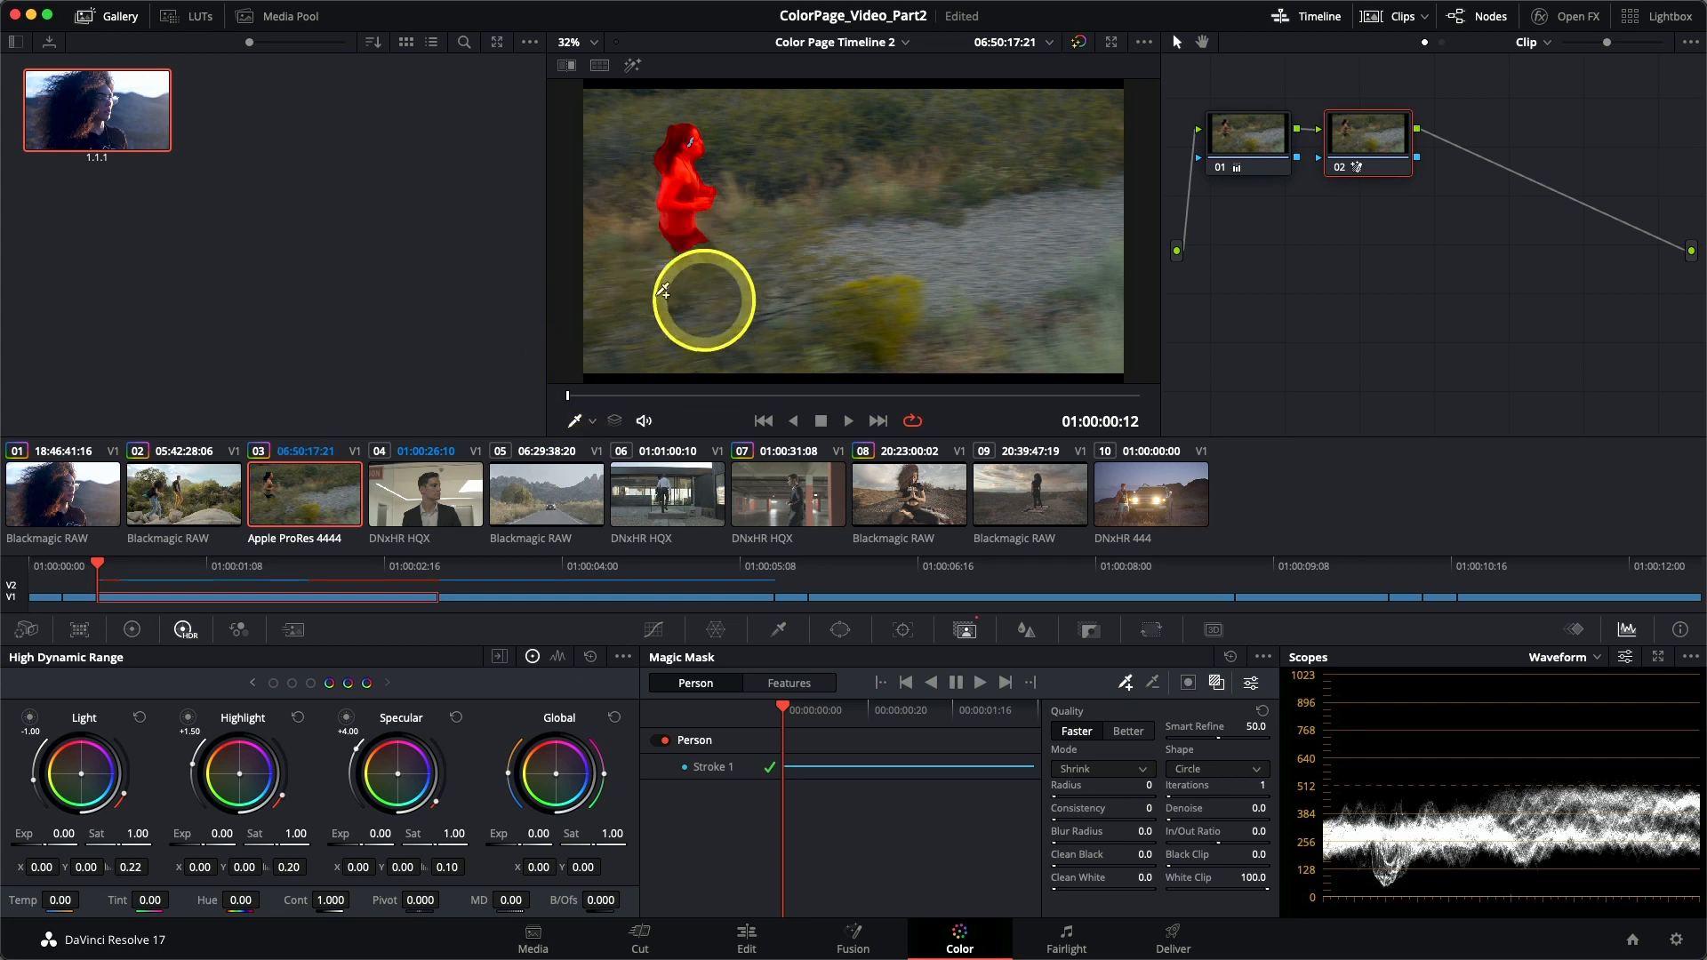
left_click(626, 398)
left_click_drag(626, 398, 838, 364)
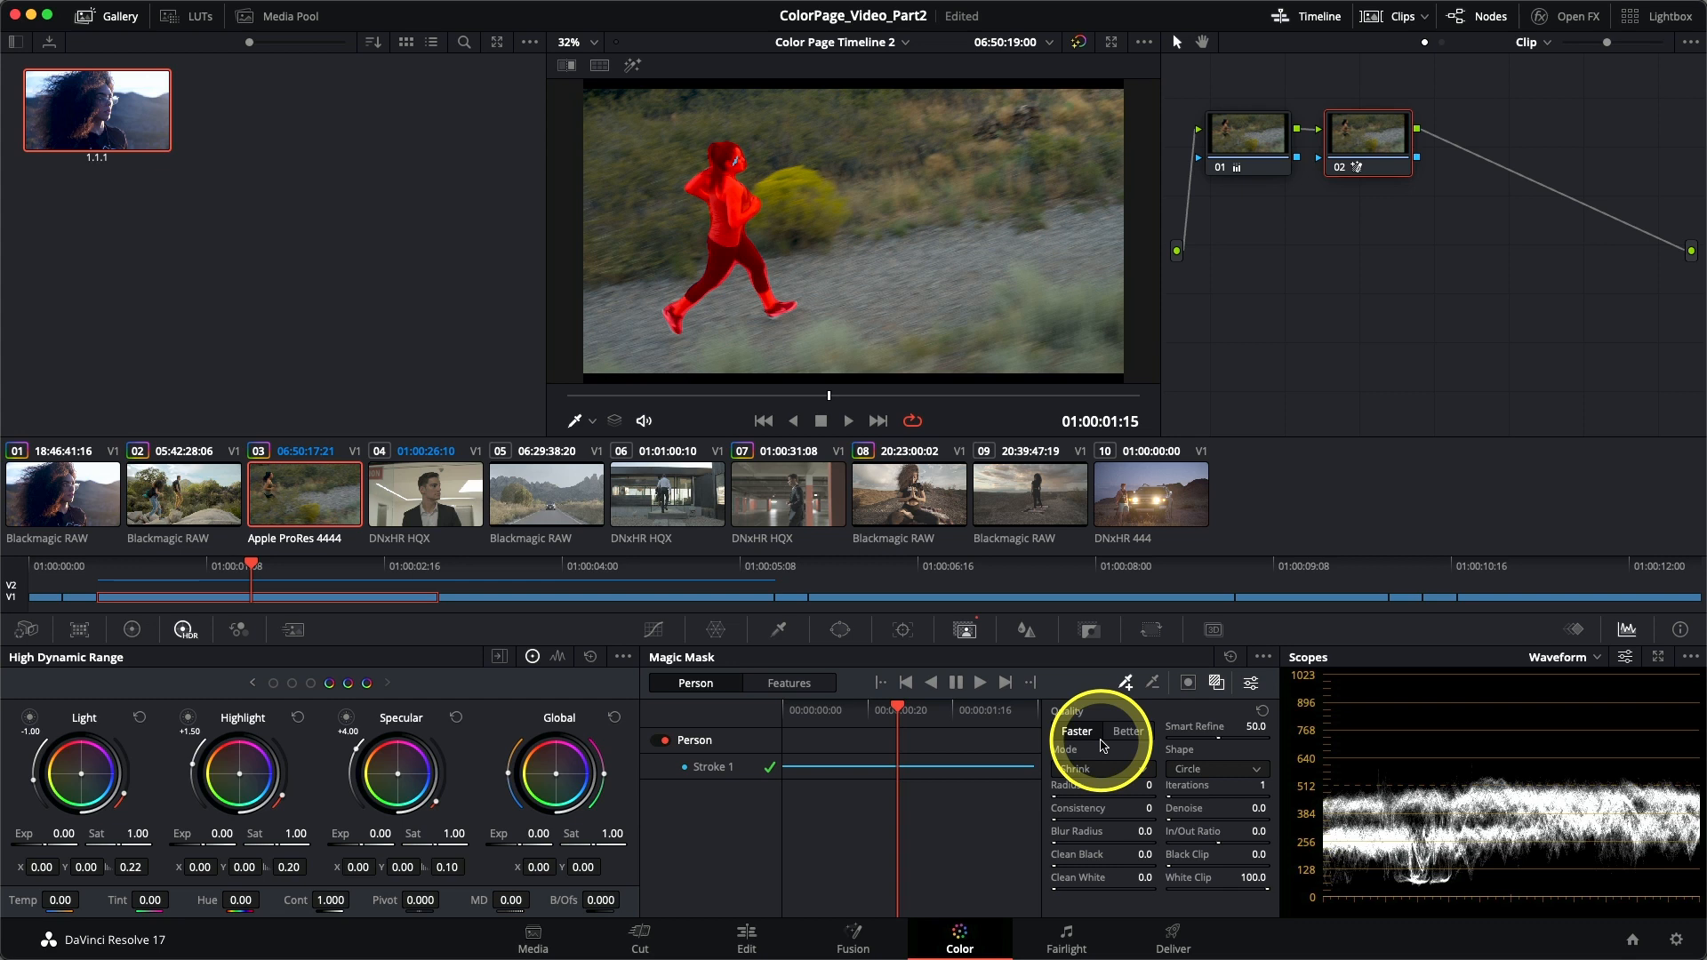
Step: Try the Better mask quality on the runner, scrub to inspect the mask, and return the quality to Faster
left_click(1129, 732)
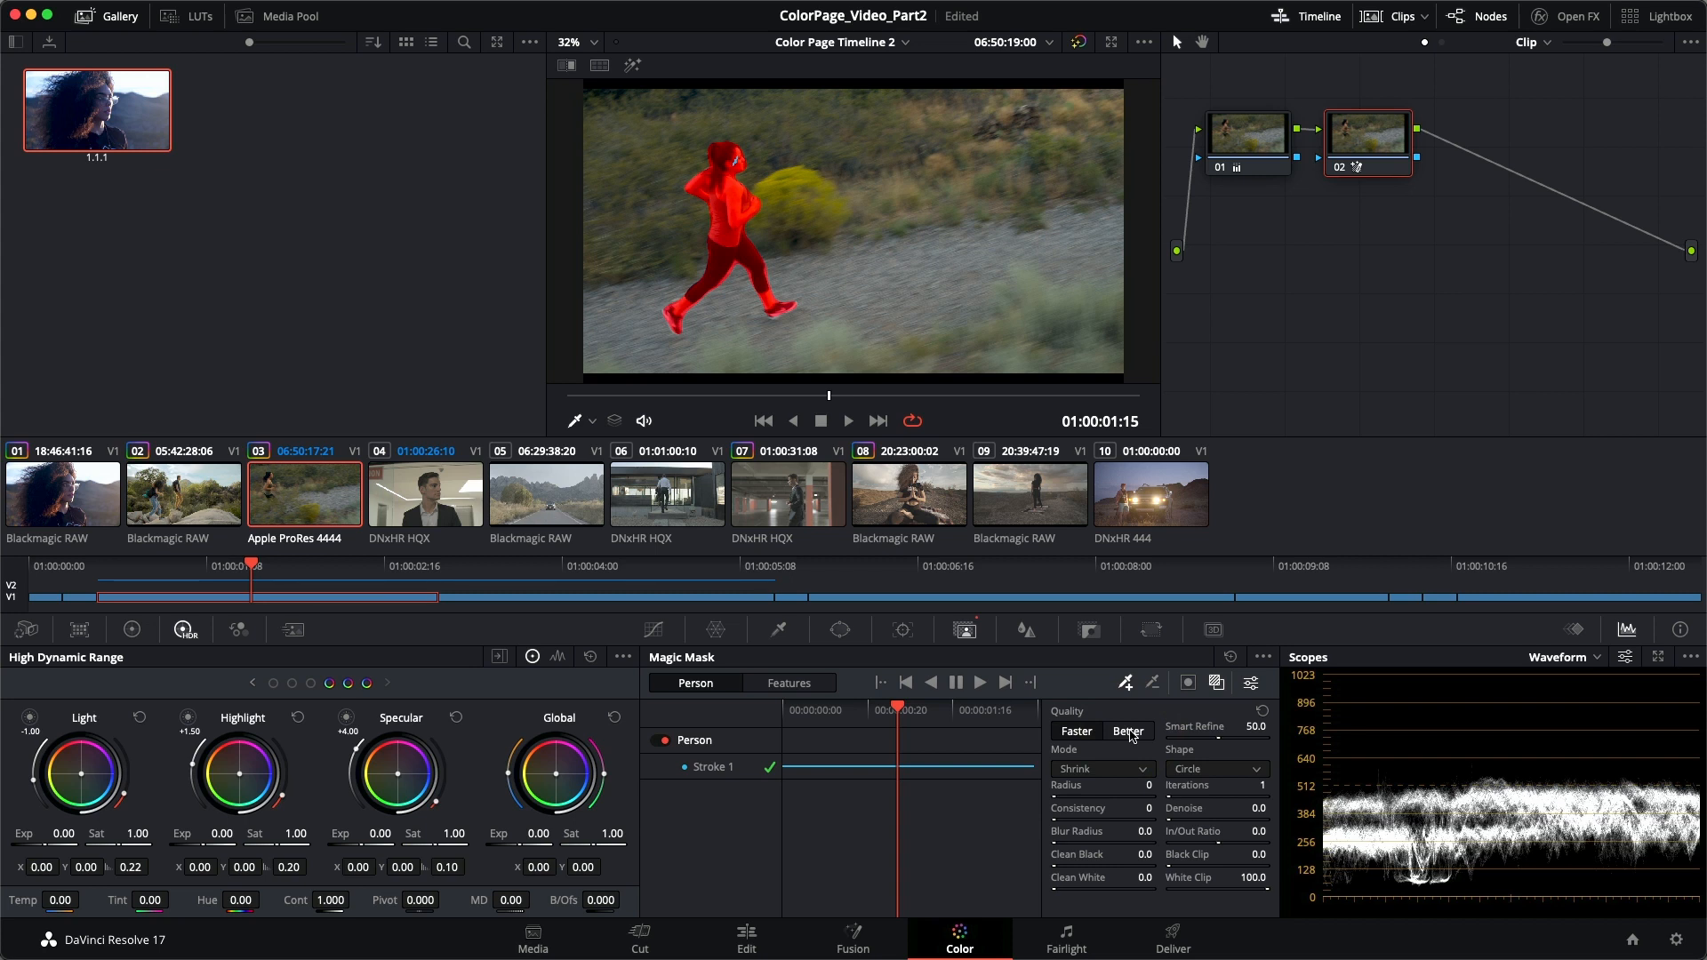
left_click(1130, 732)
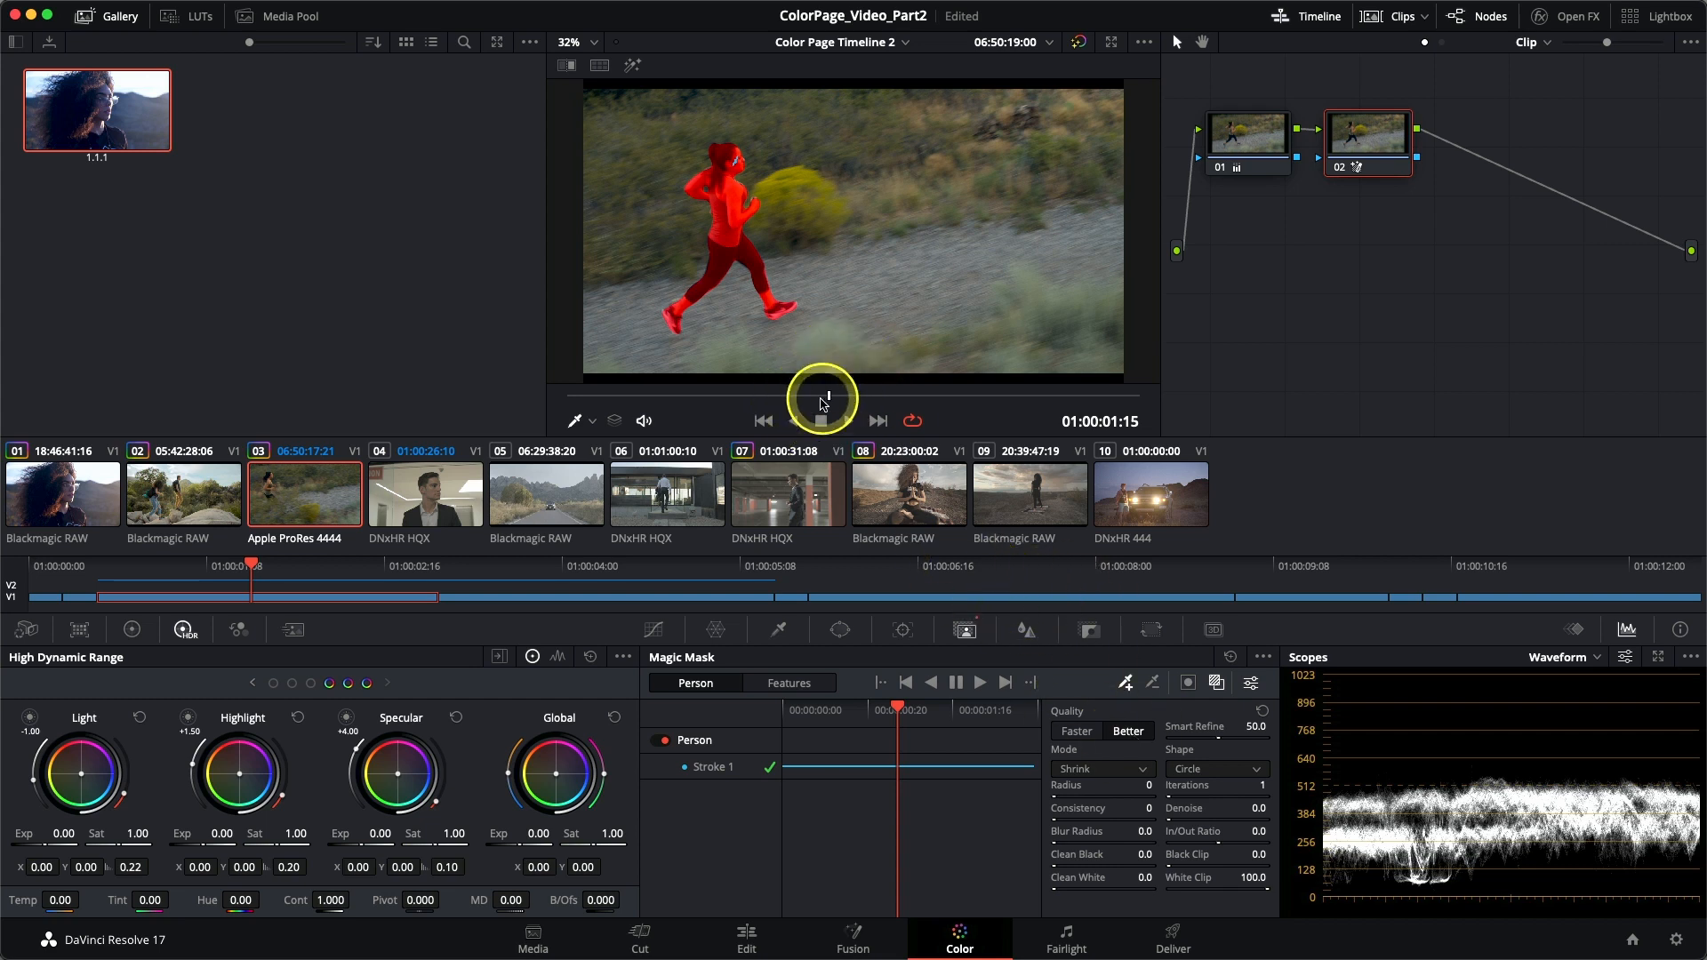
left_click(791, 398)
left_click_drag(791, 400, 692, 397)
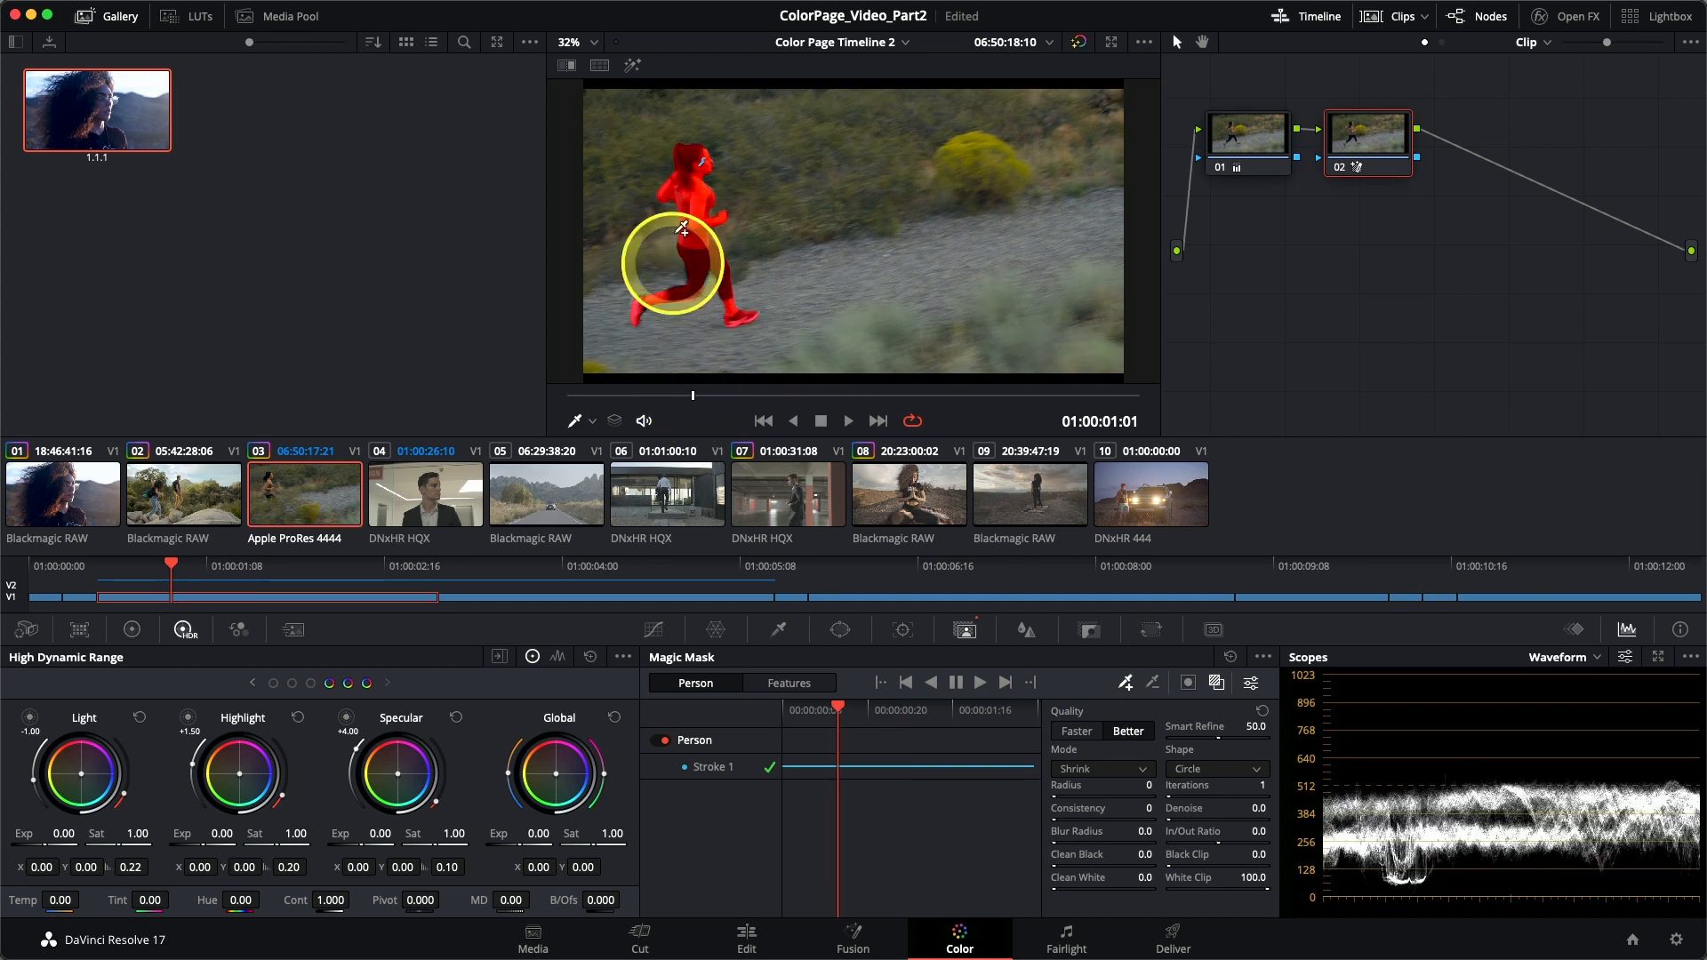
left_click(1076, 734)
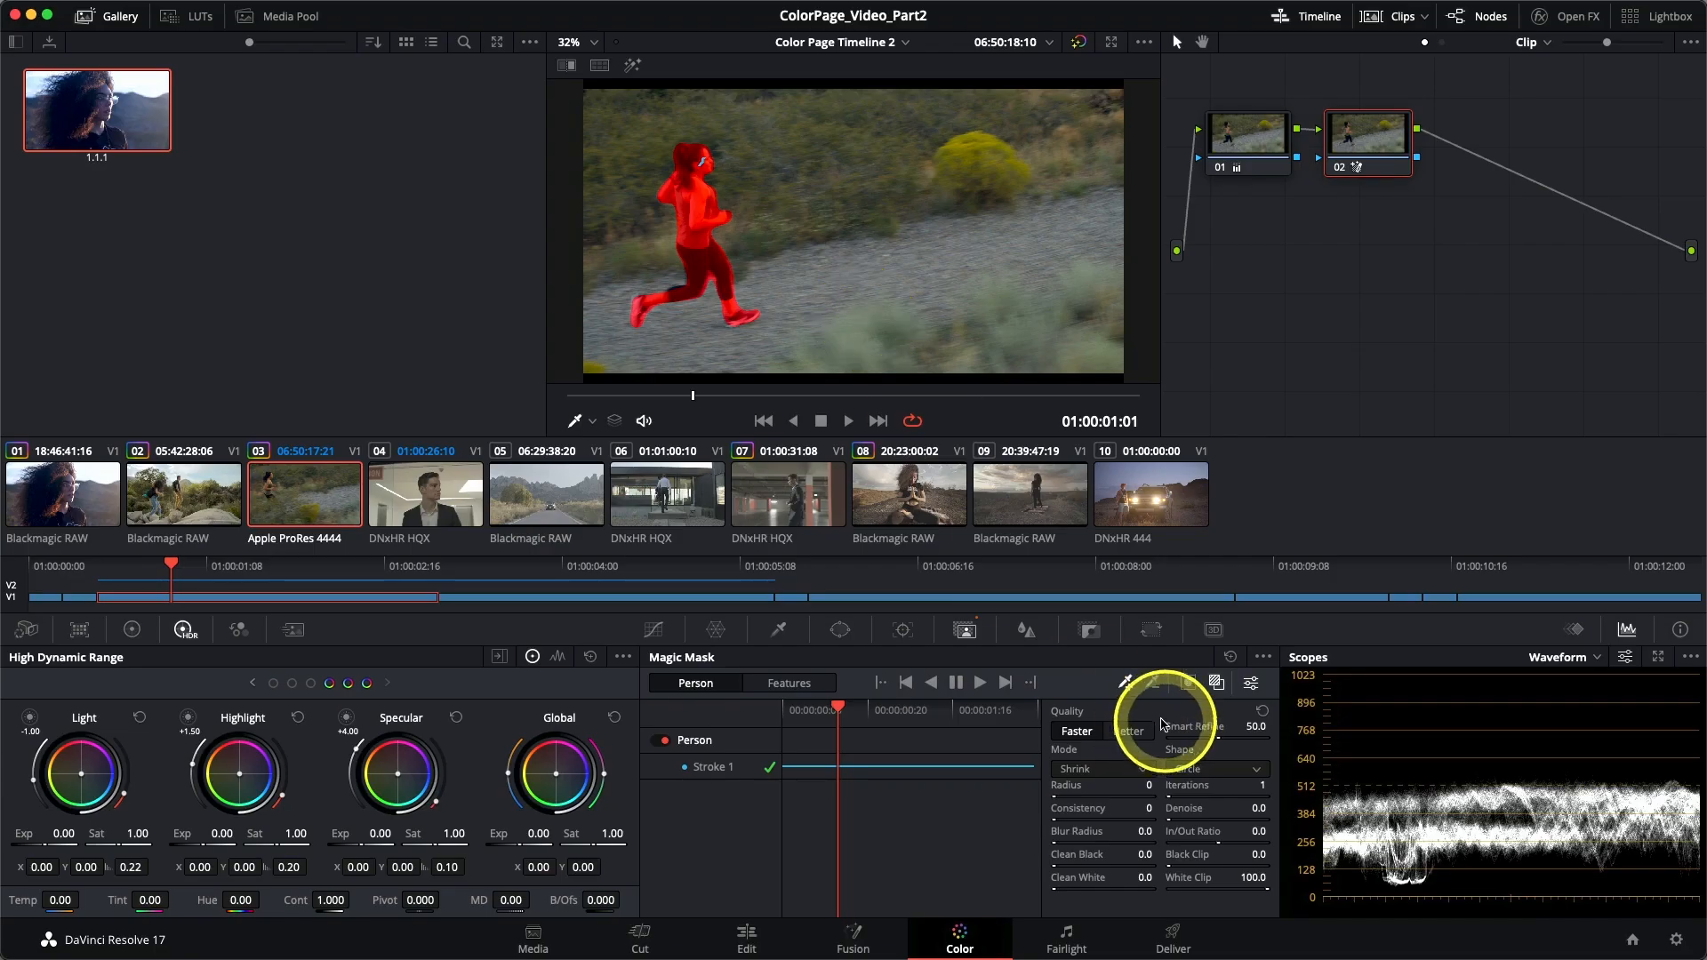
Step: Raise the Magic Mask's Smart Refine to 75.1 and set its Blur Radius to 20.0
left_click_drag(1219, 740, 1547, 742)
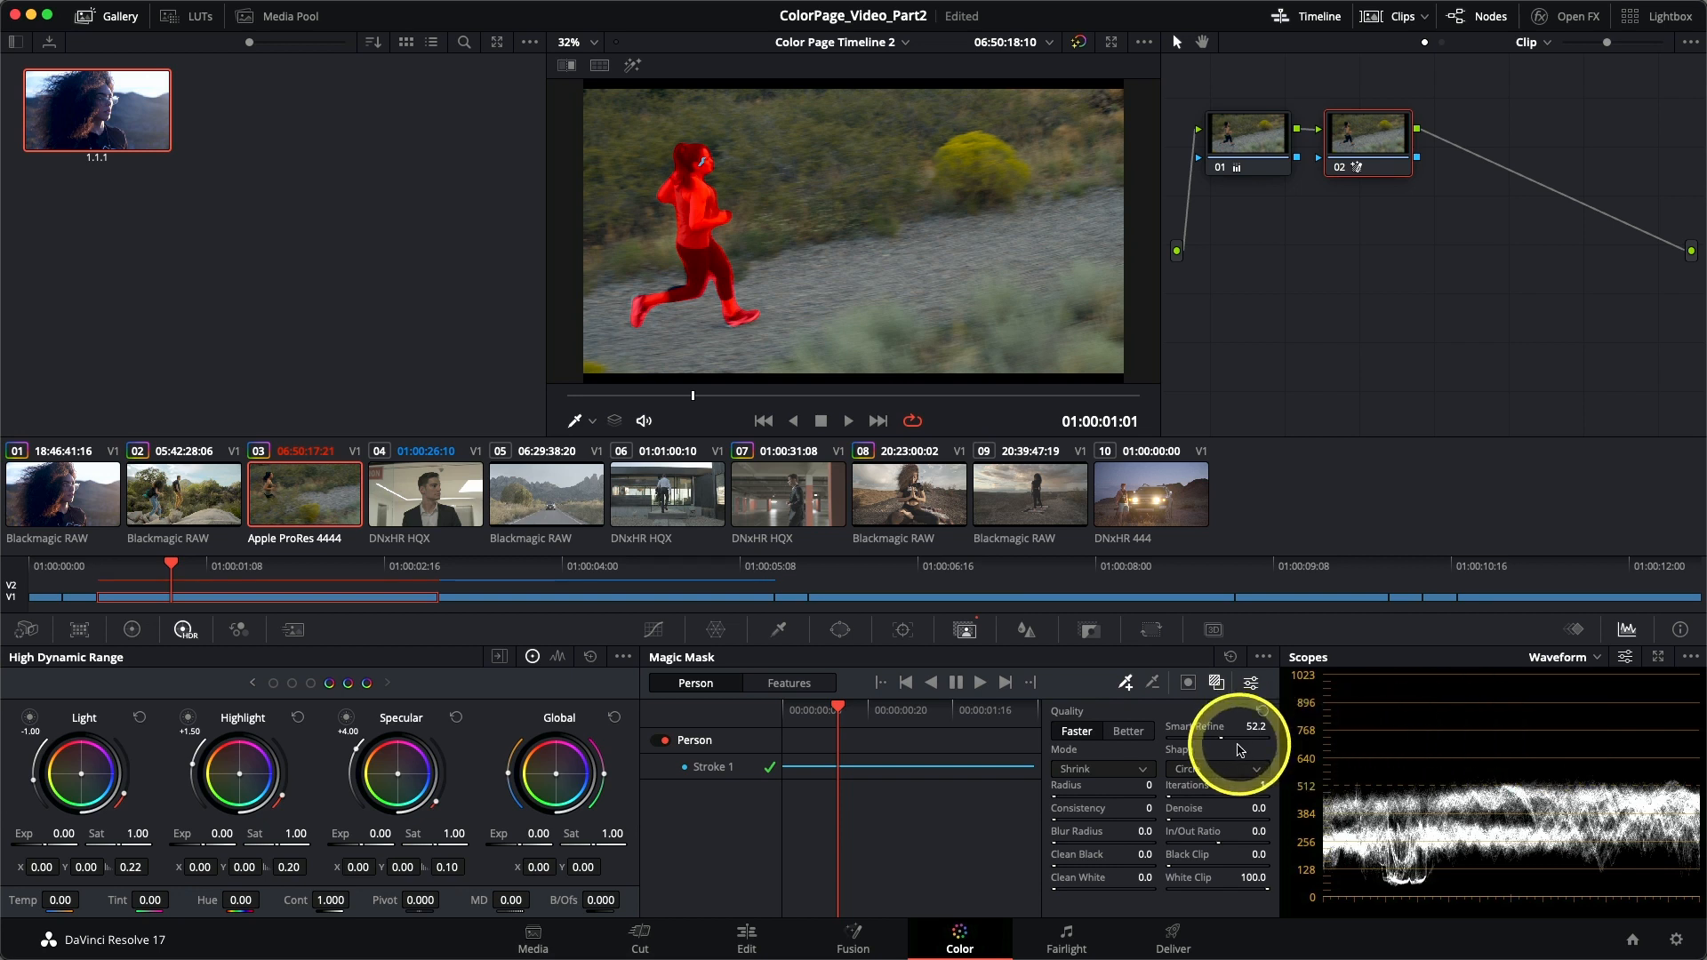
left_click_drag(1190, 738, 1558, 758)
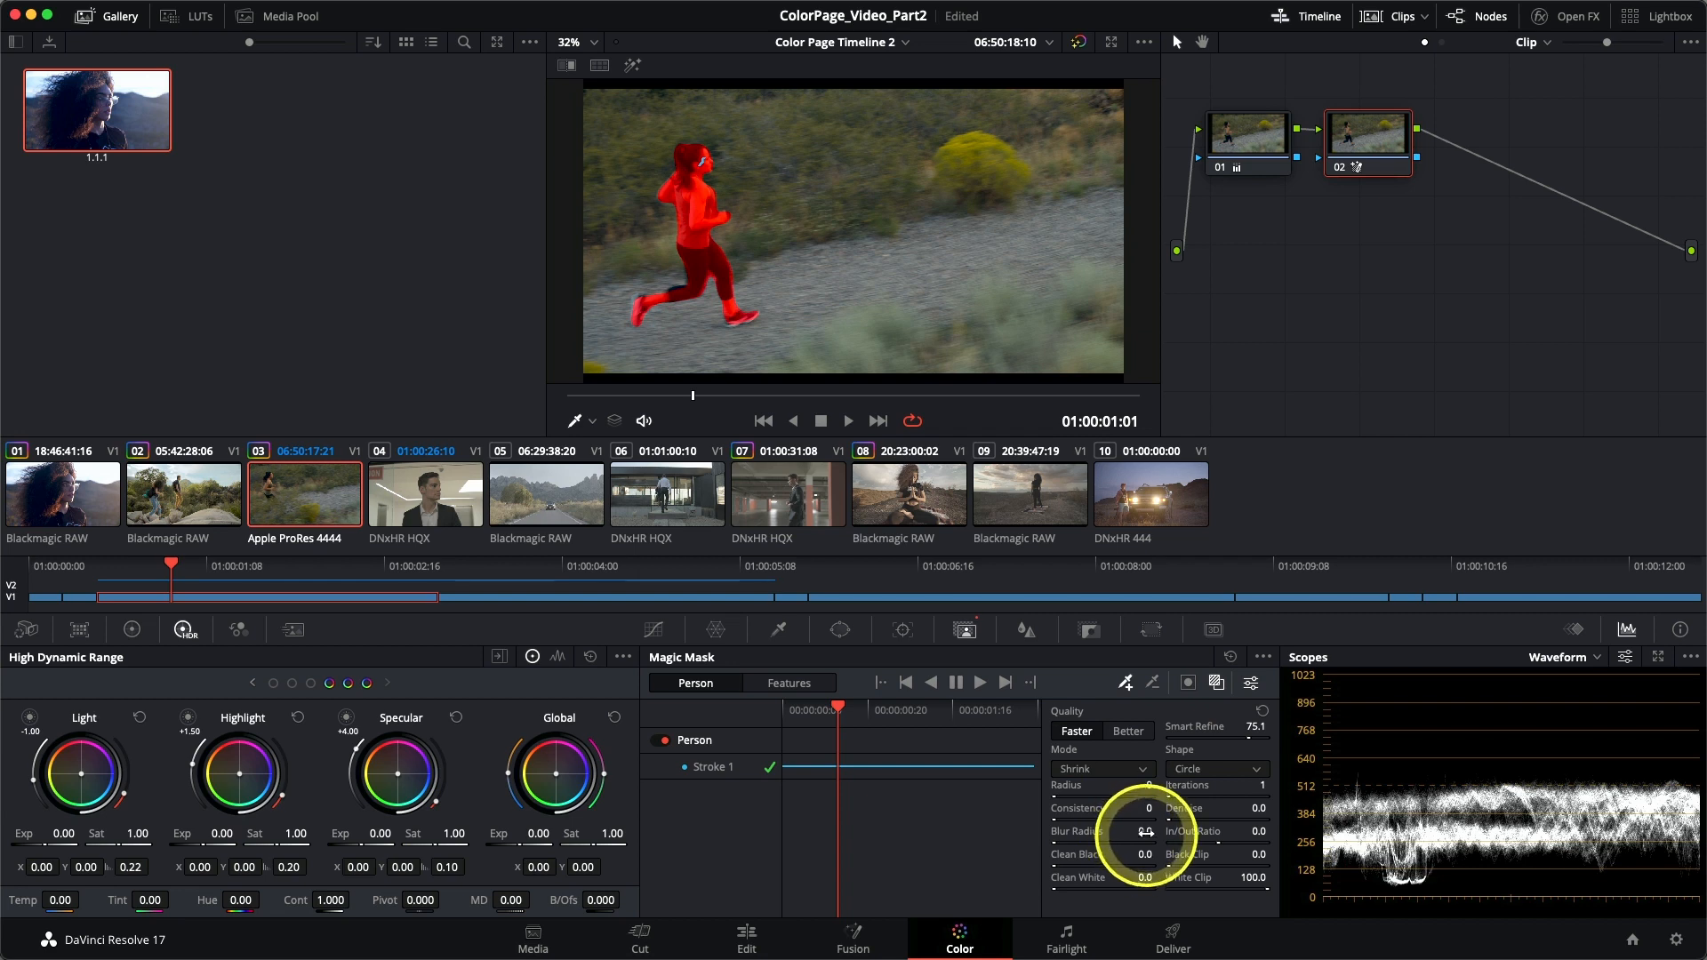
left_click_drag(1145, 832, 1088, 845)
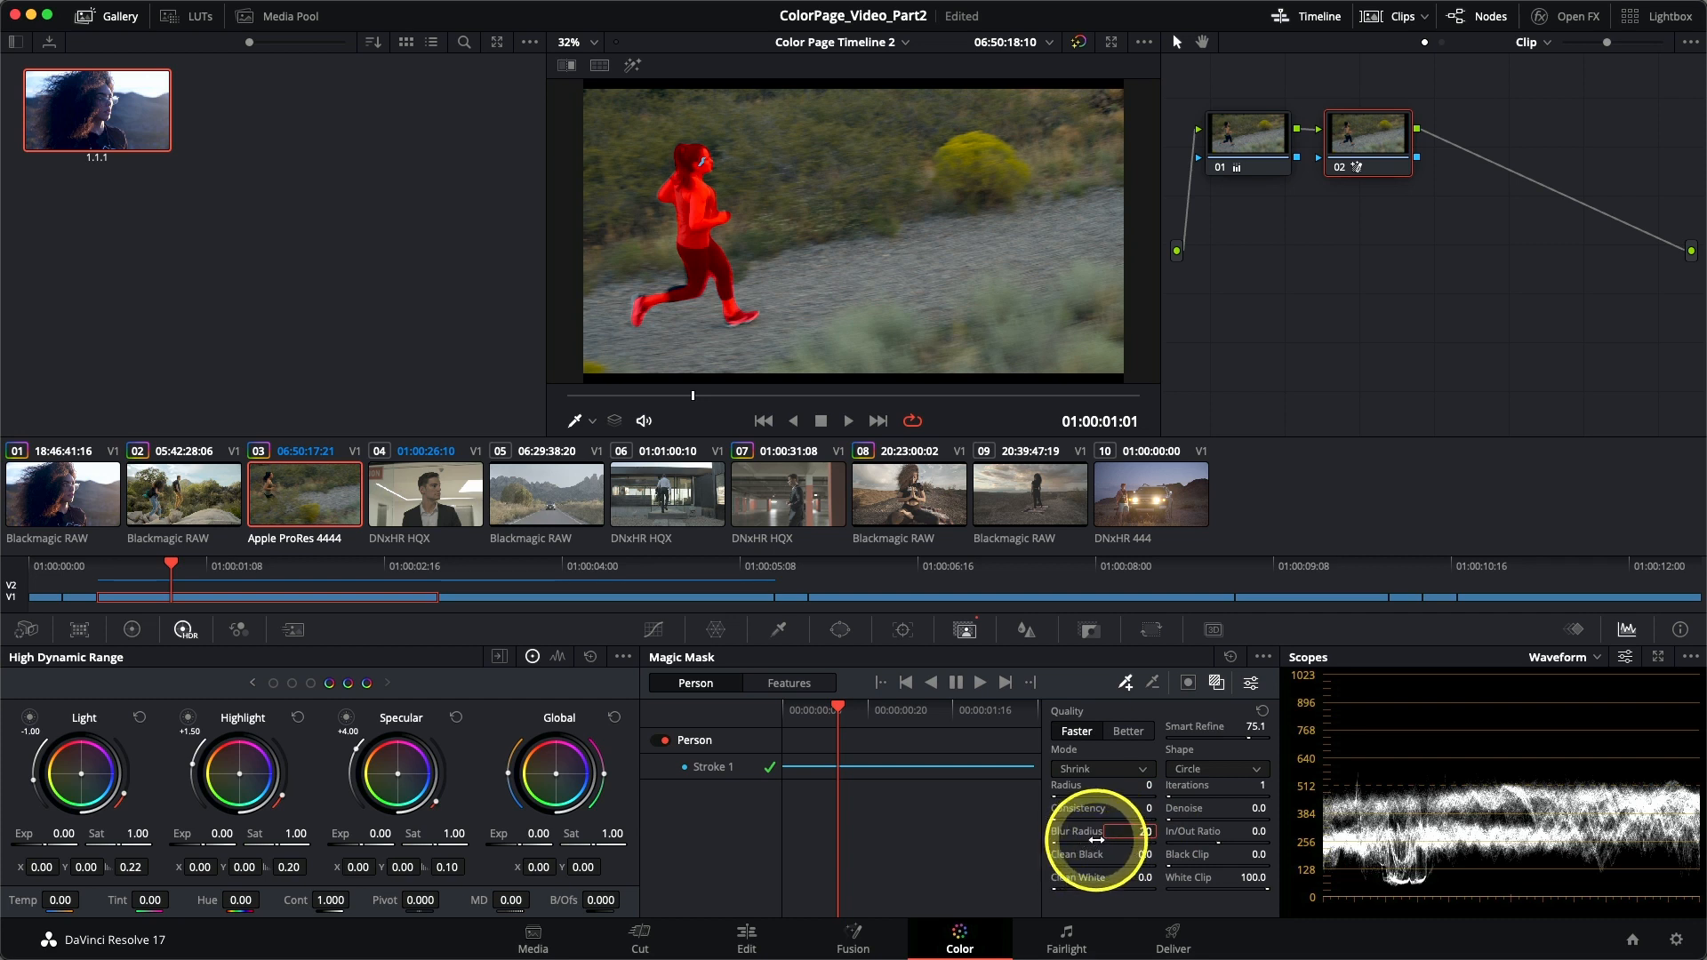
key("Return")
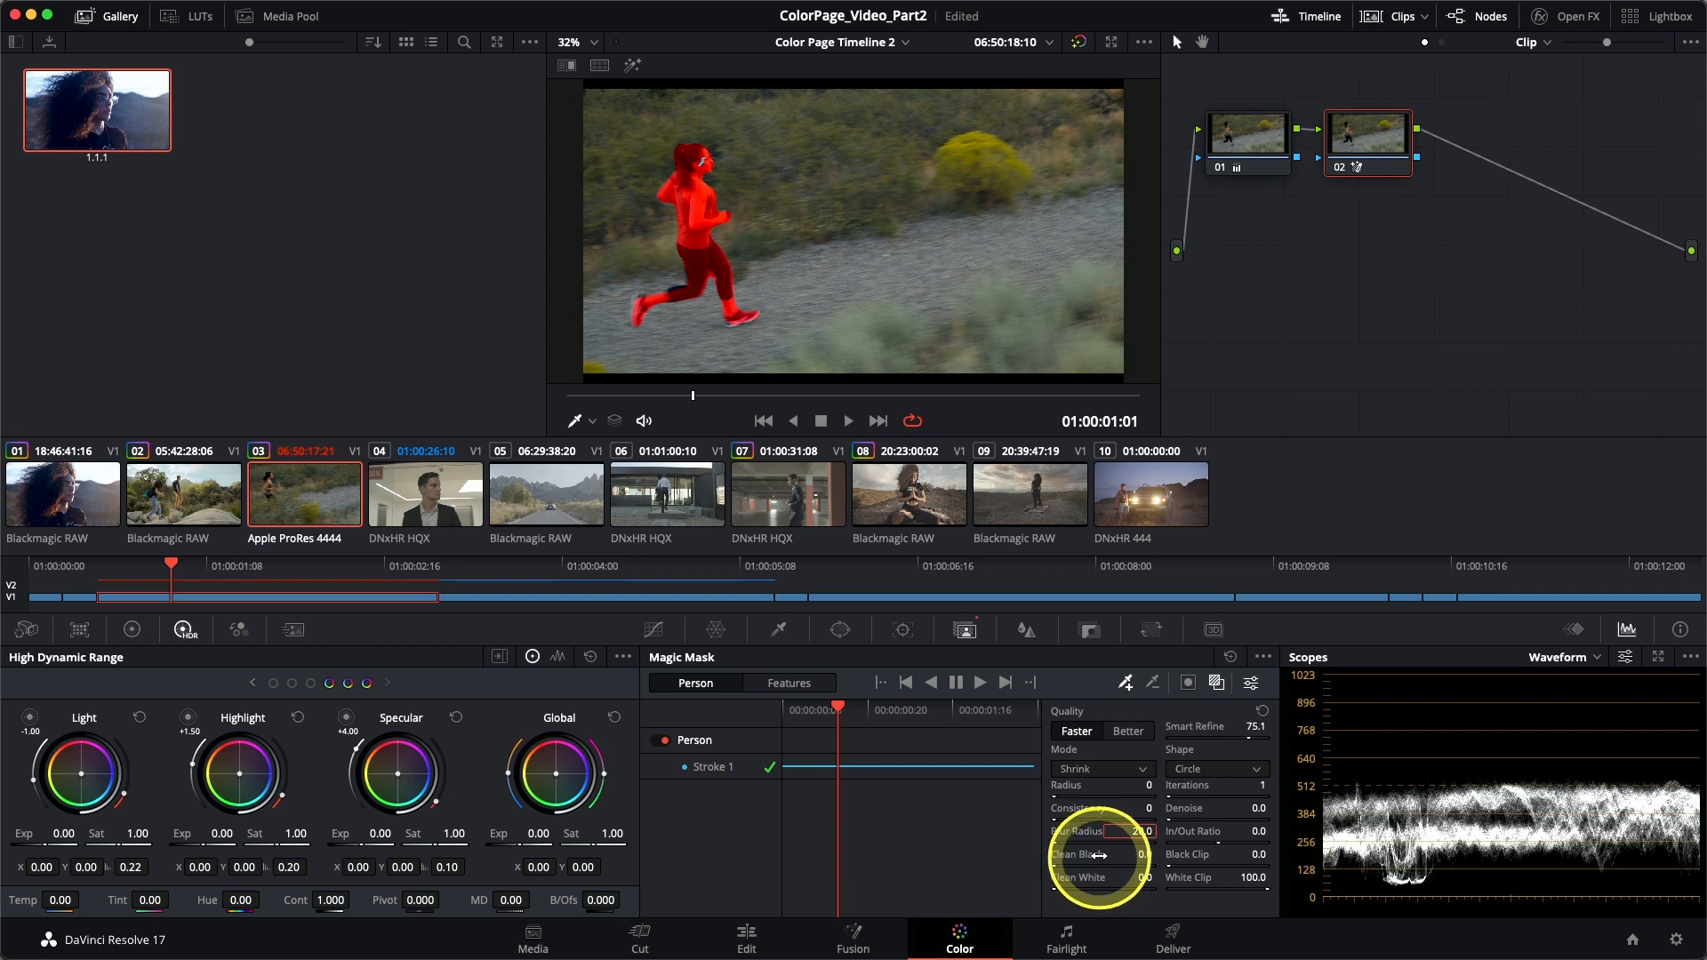
Step: Hide the mask overlay and review the Magic Mask's stroke-clearing and tracking options without choosing any
left_click(1218, 684)
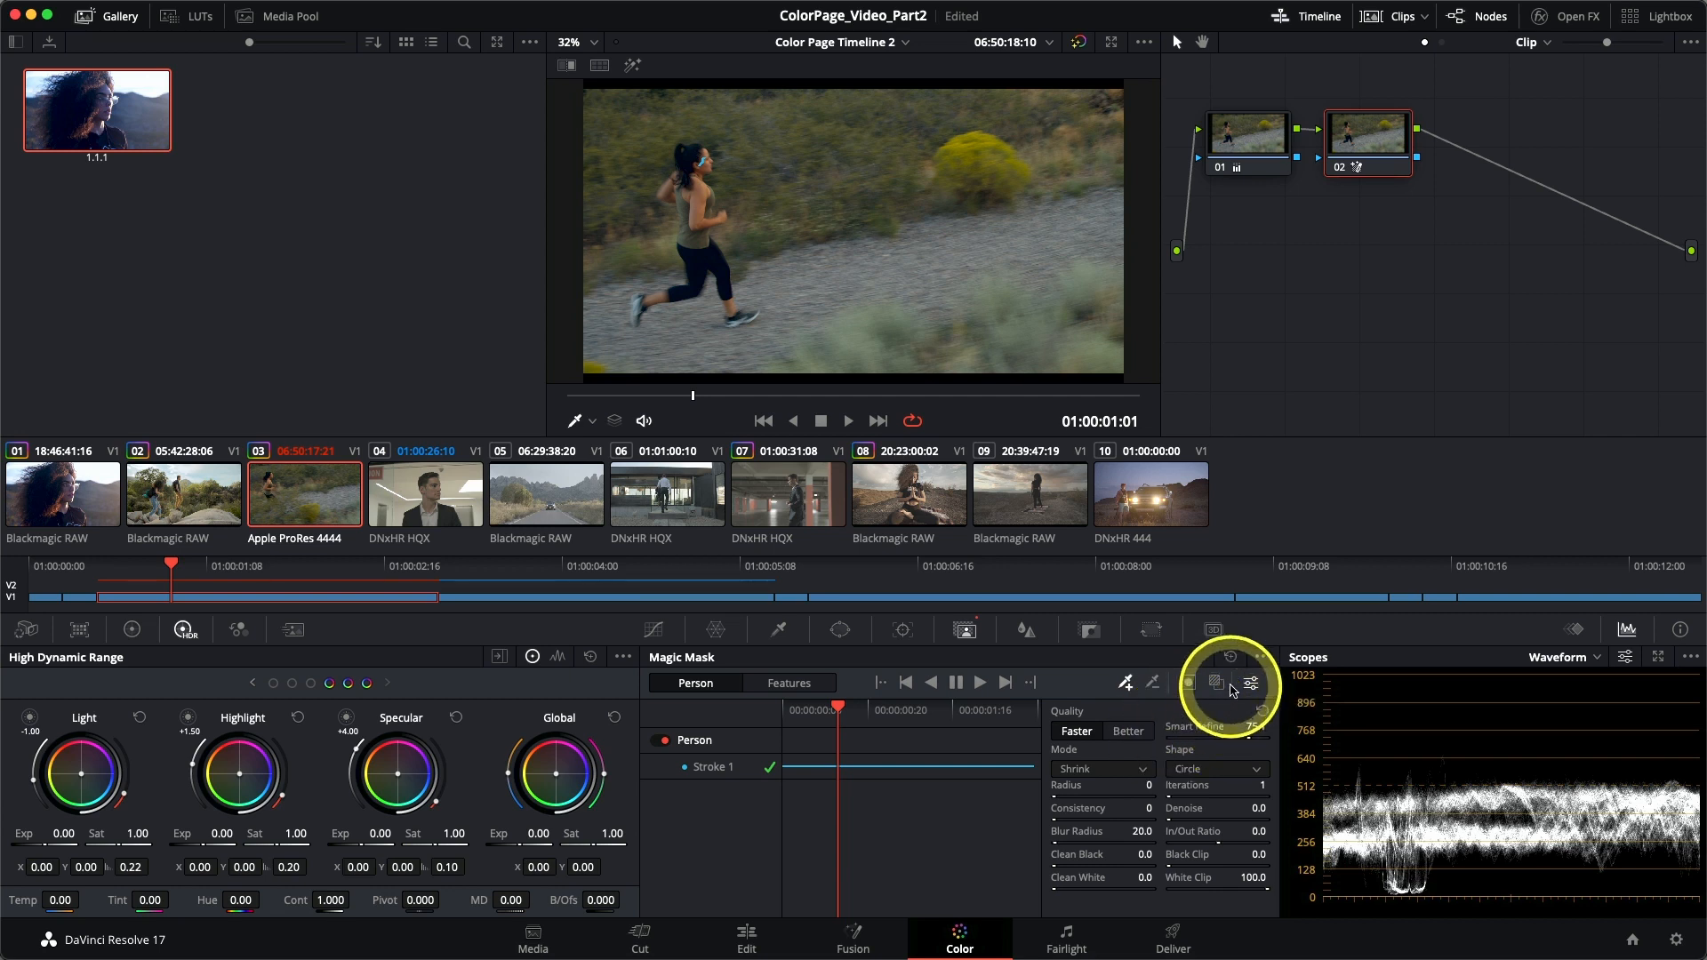
left_click(1263, 657)
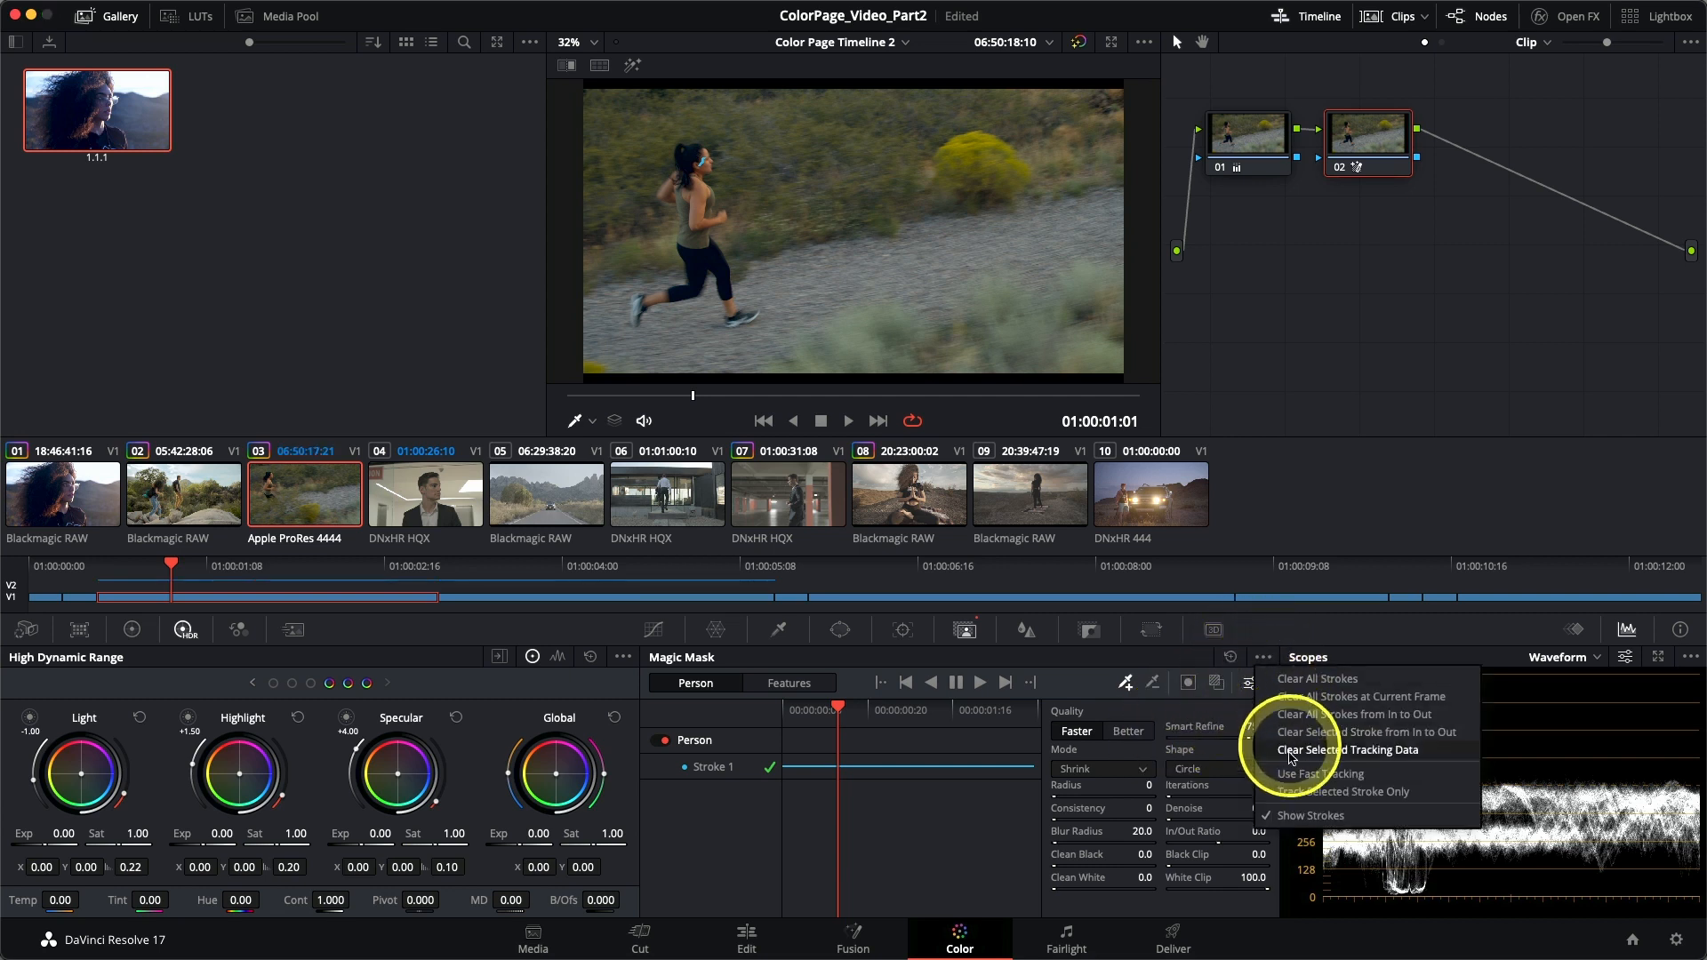
left_click(1172, 662)
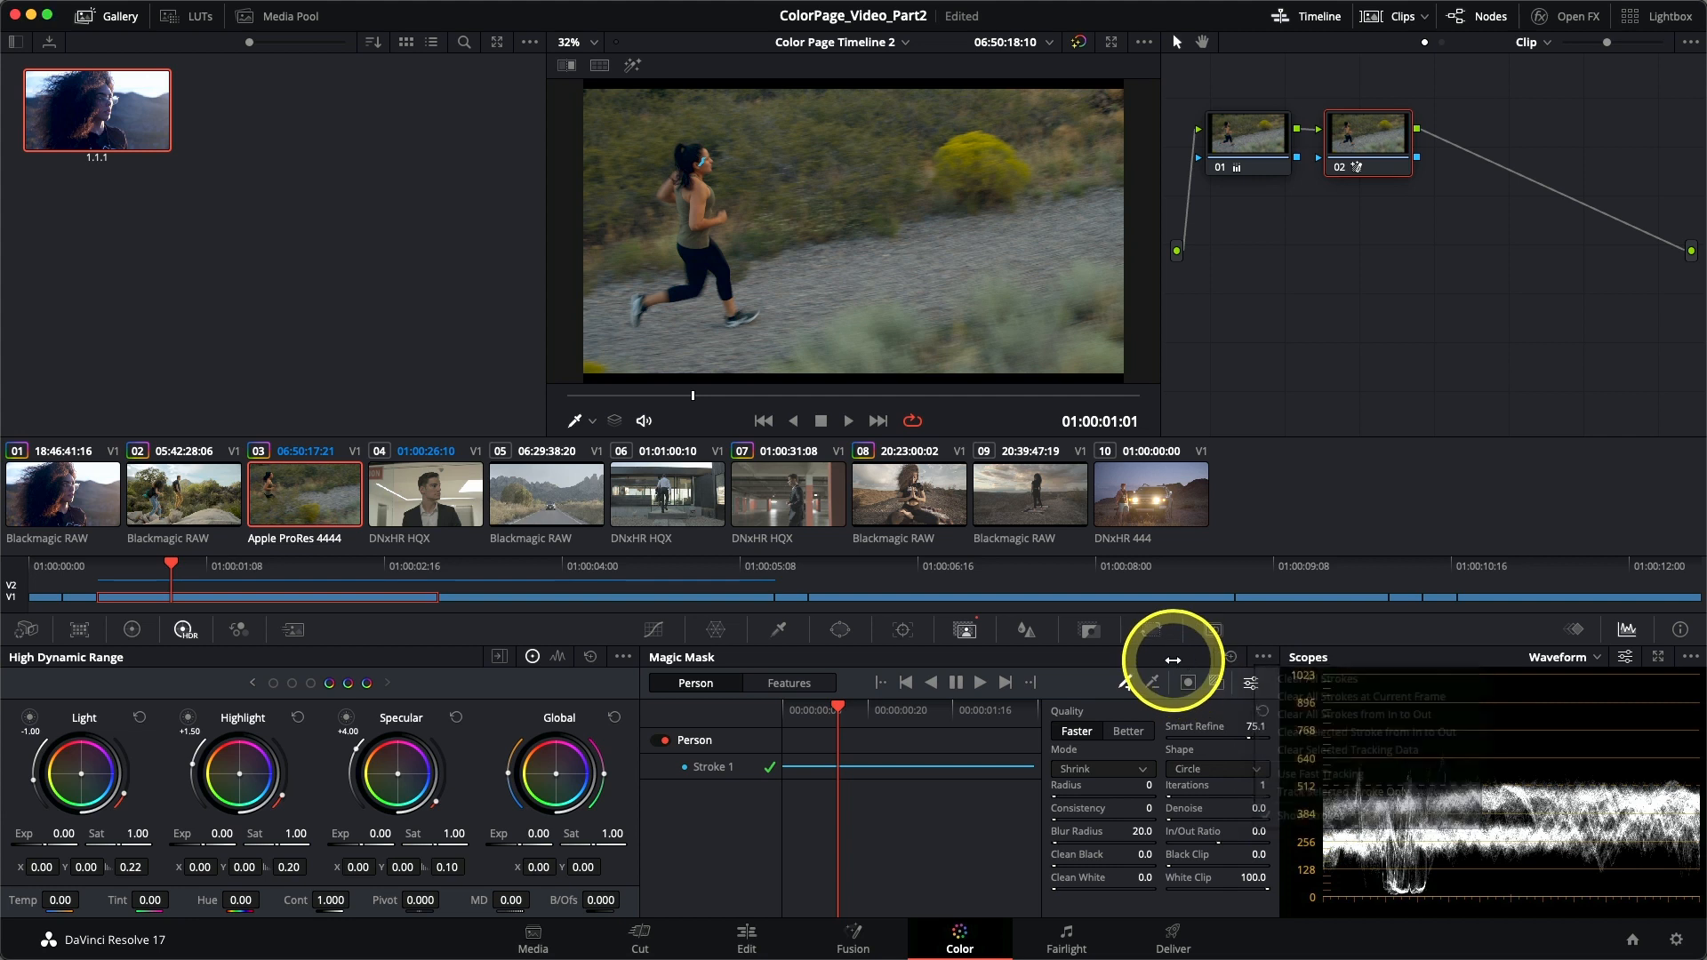
Step: Adjust node 02's primaries on the masked runner: Gamma 0.02, Color Boost 8.00 and Contrast 1.118
left_click(655, 631)
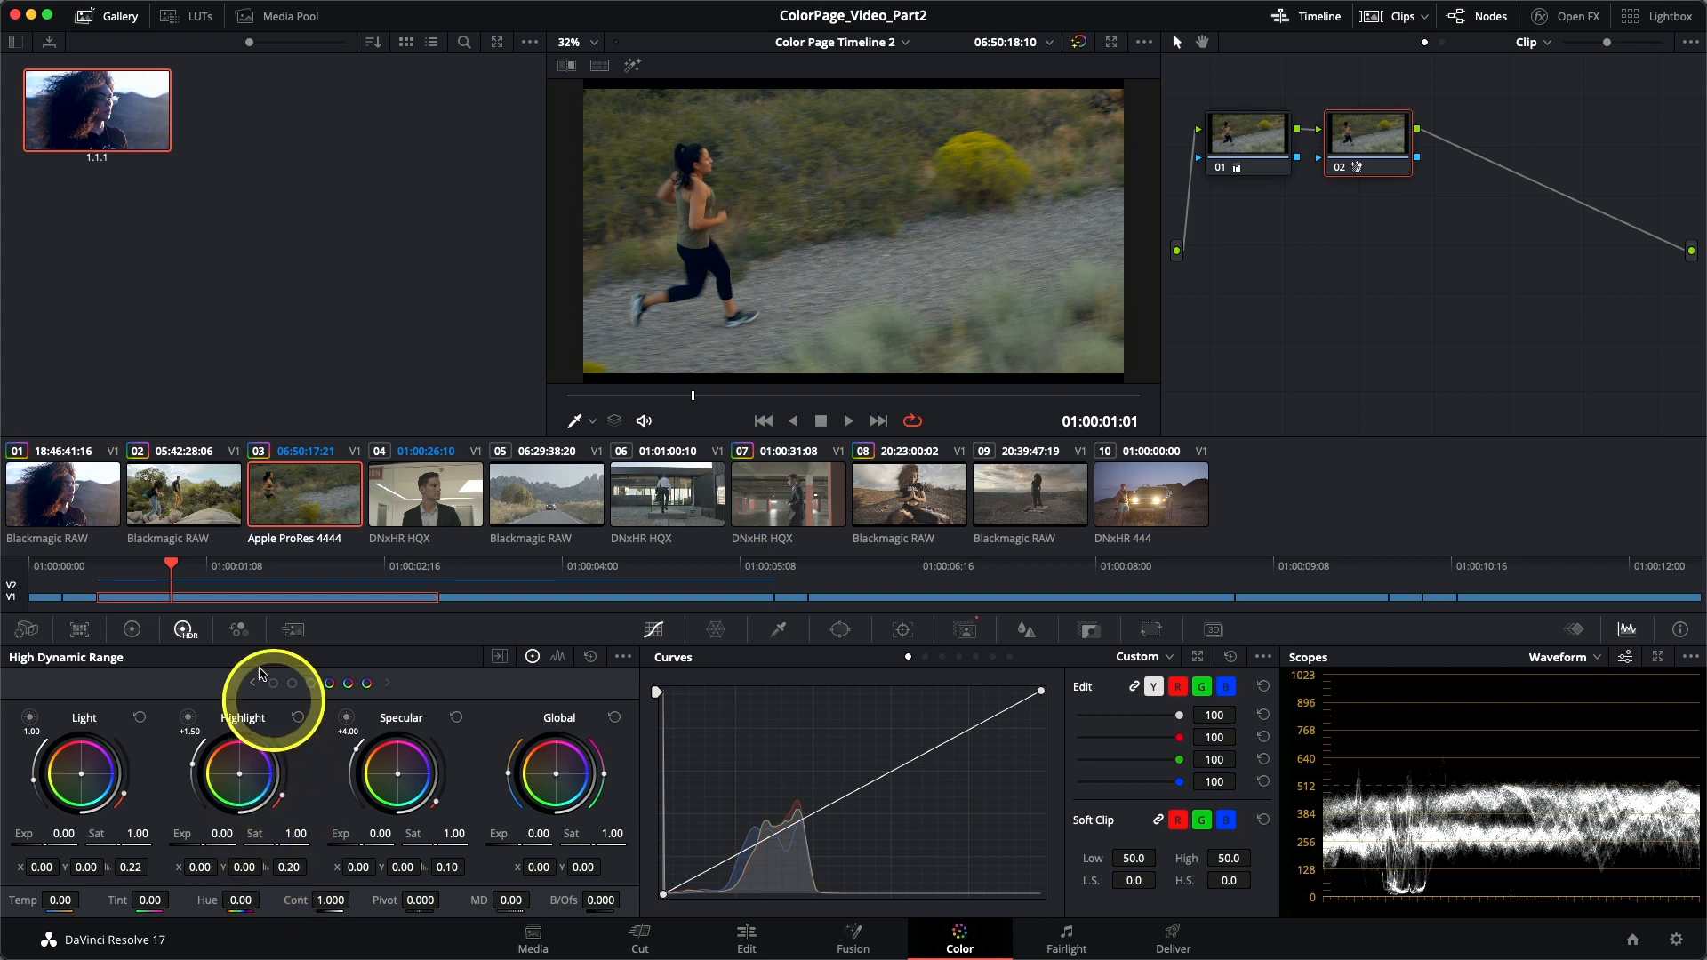
left_click(132, 629)
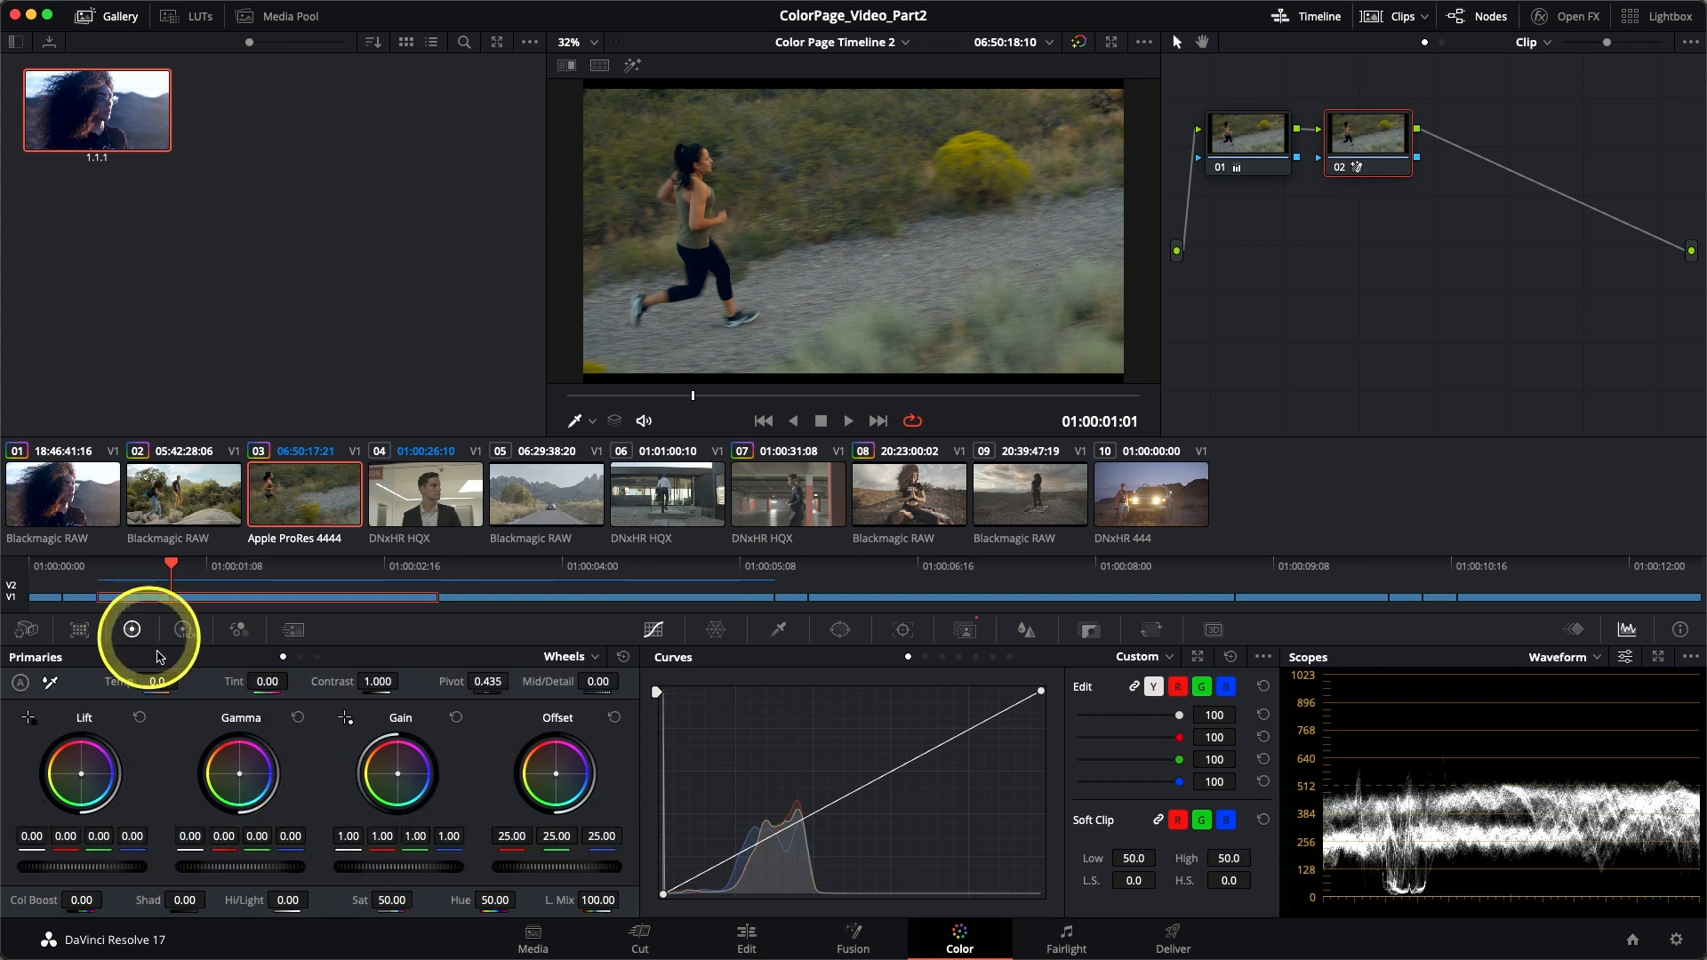
left_click_drag(233, 869, 308, 873)
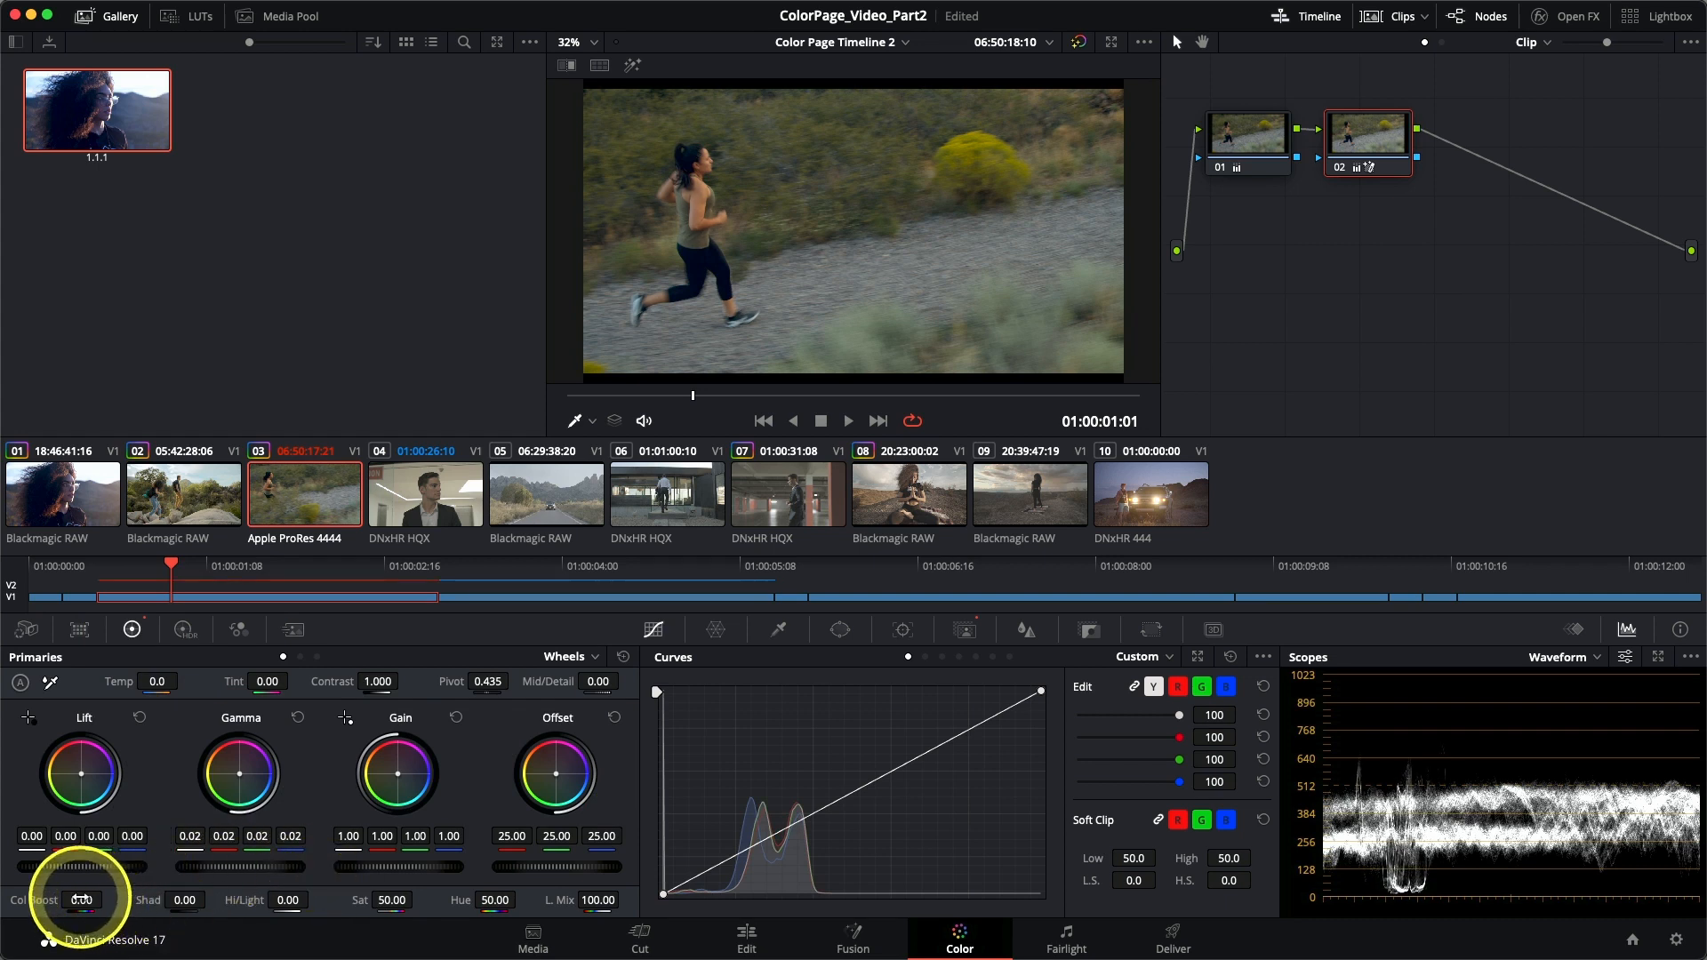
left_click_drag(80, 900, 107, 900)
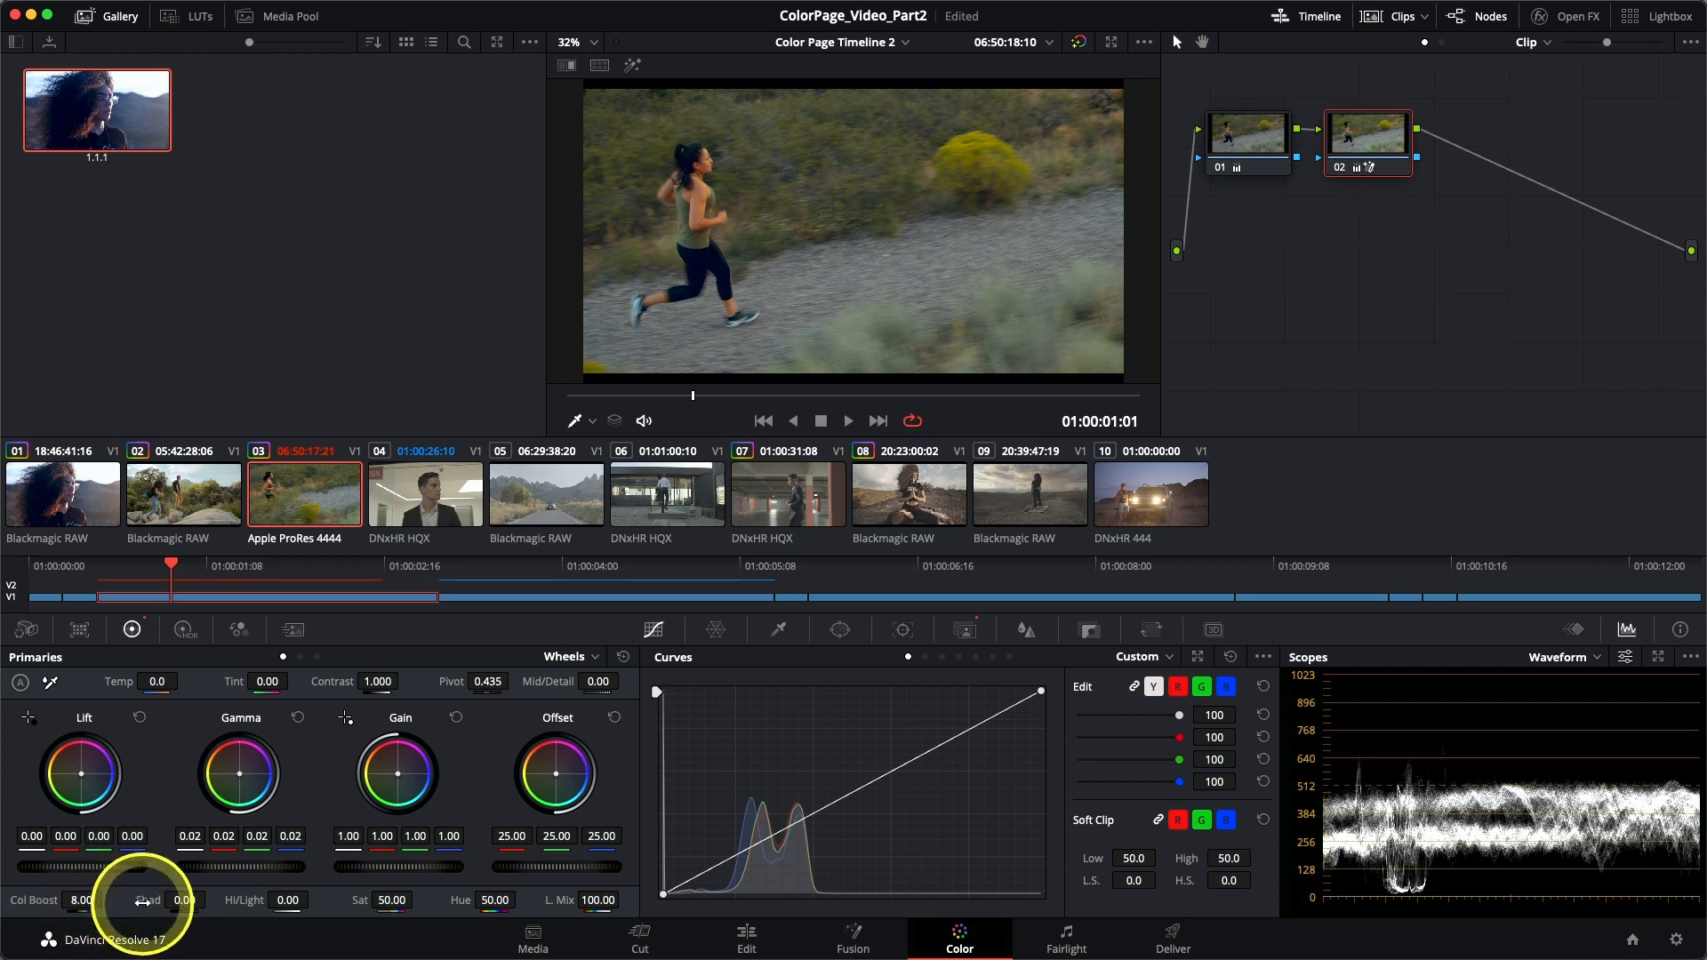
left_click_drag(378, 681, 405, 681)
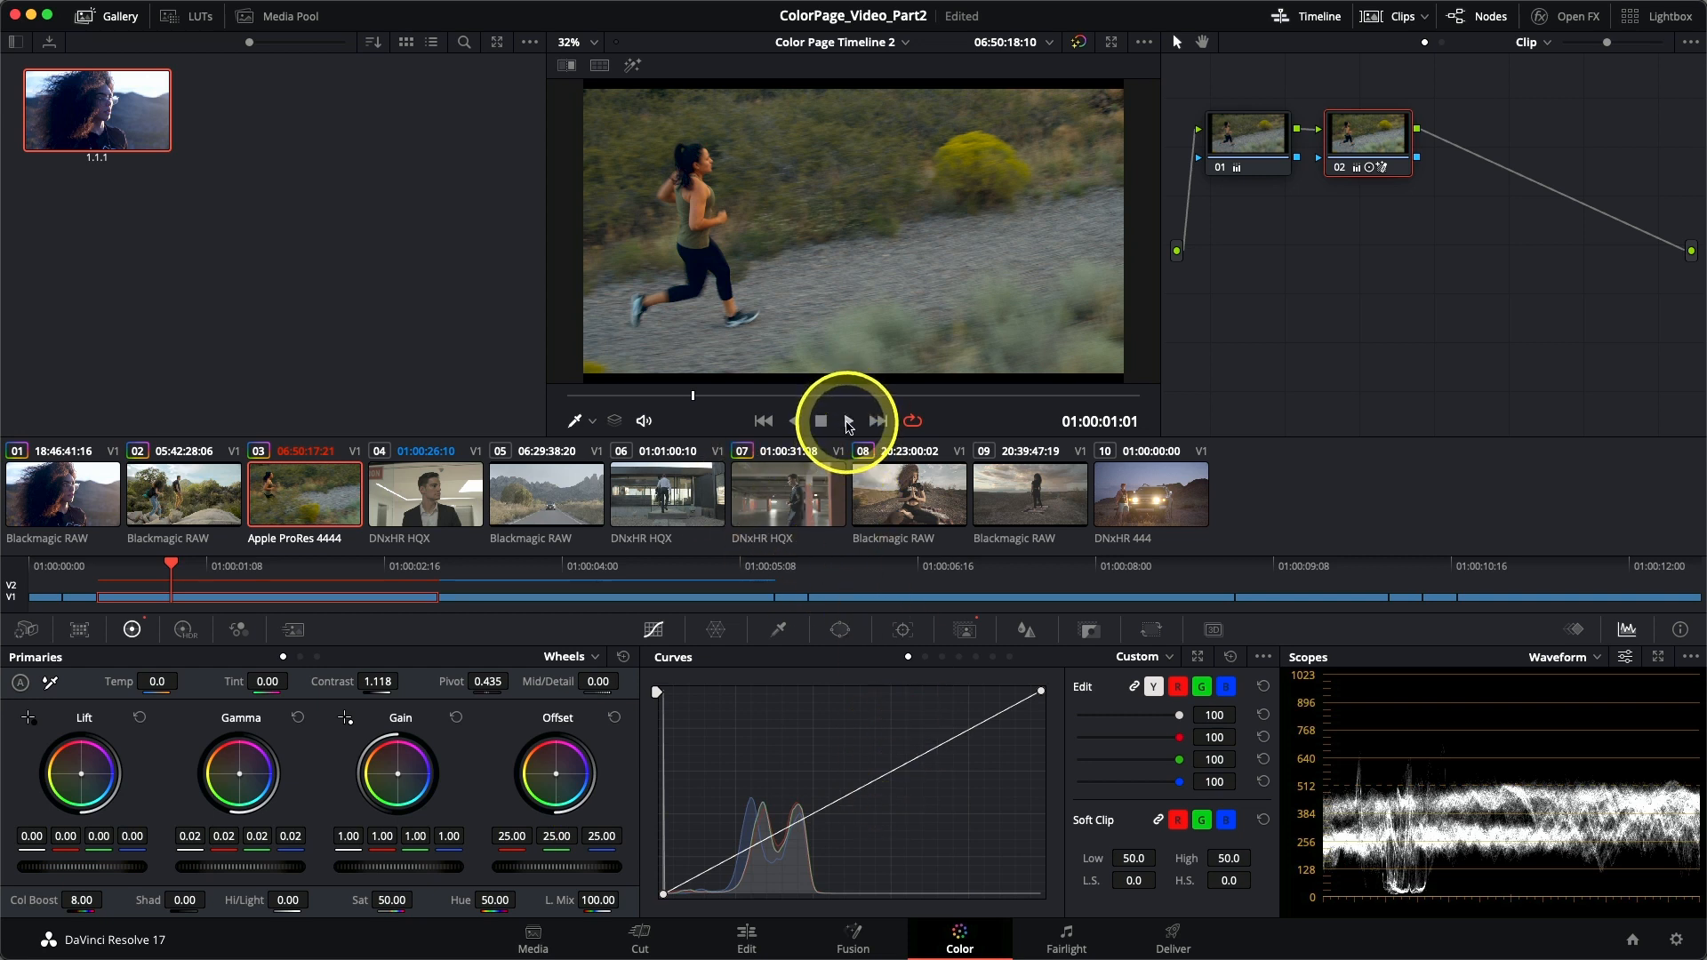
Step: Play back clip 03 to check the masked adjustment on the runner
left_click(849, 423)
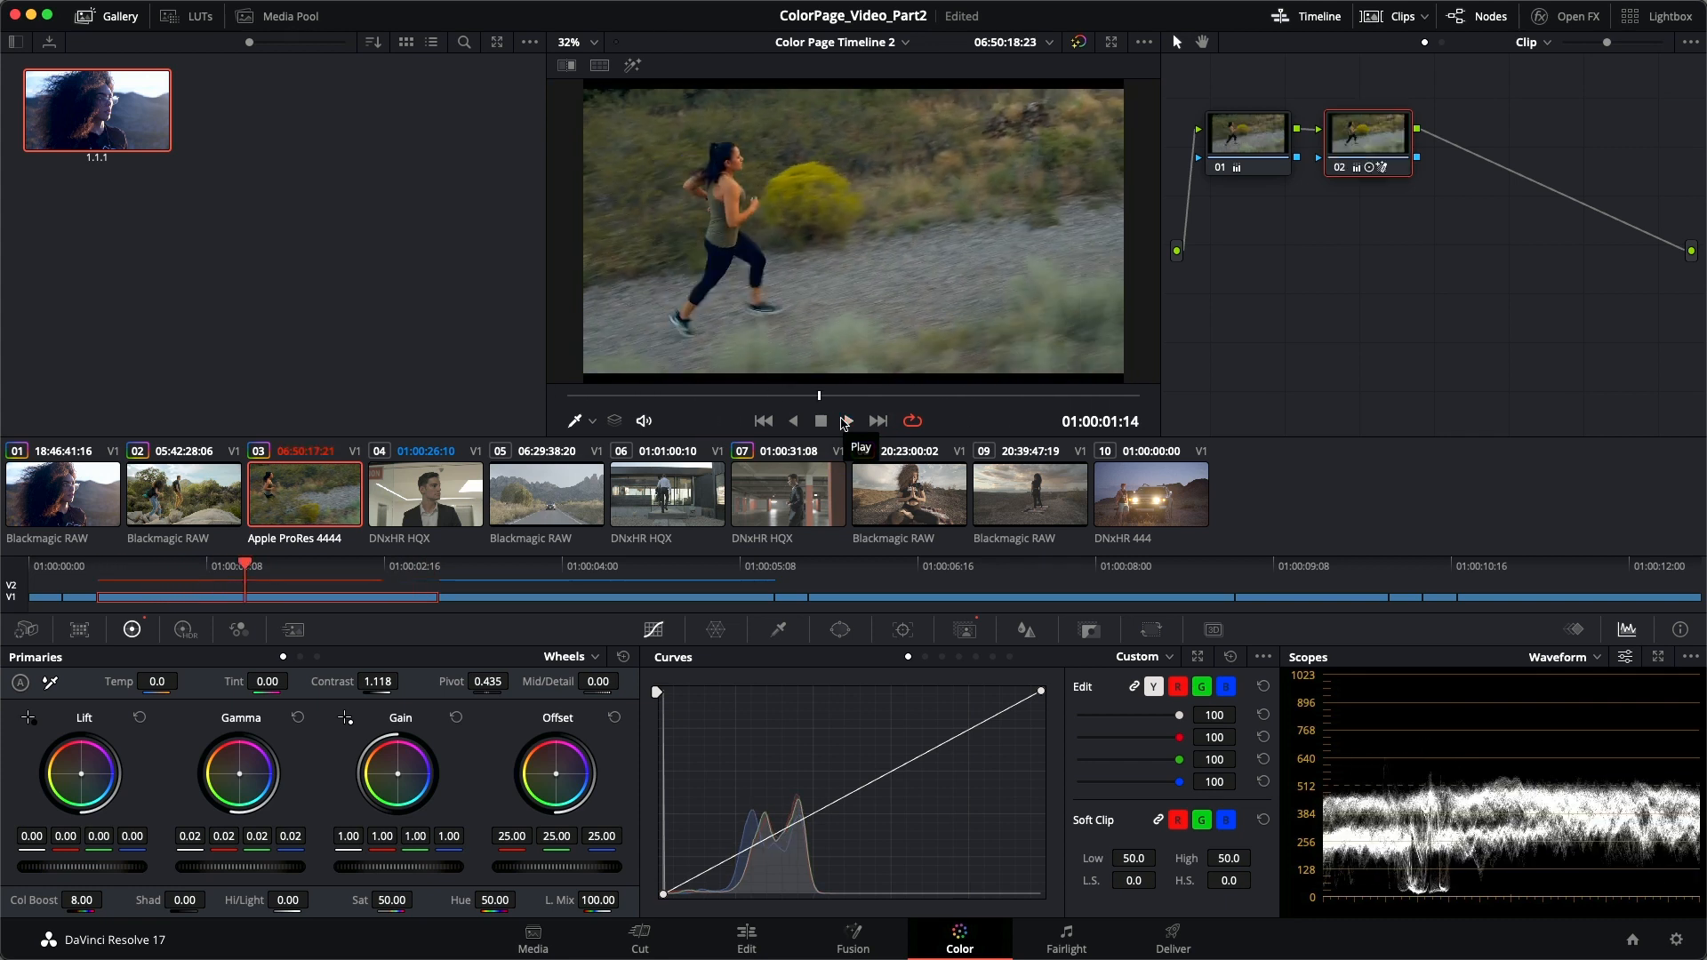
left_click(844, 422)
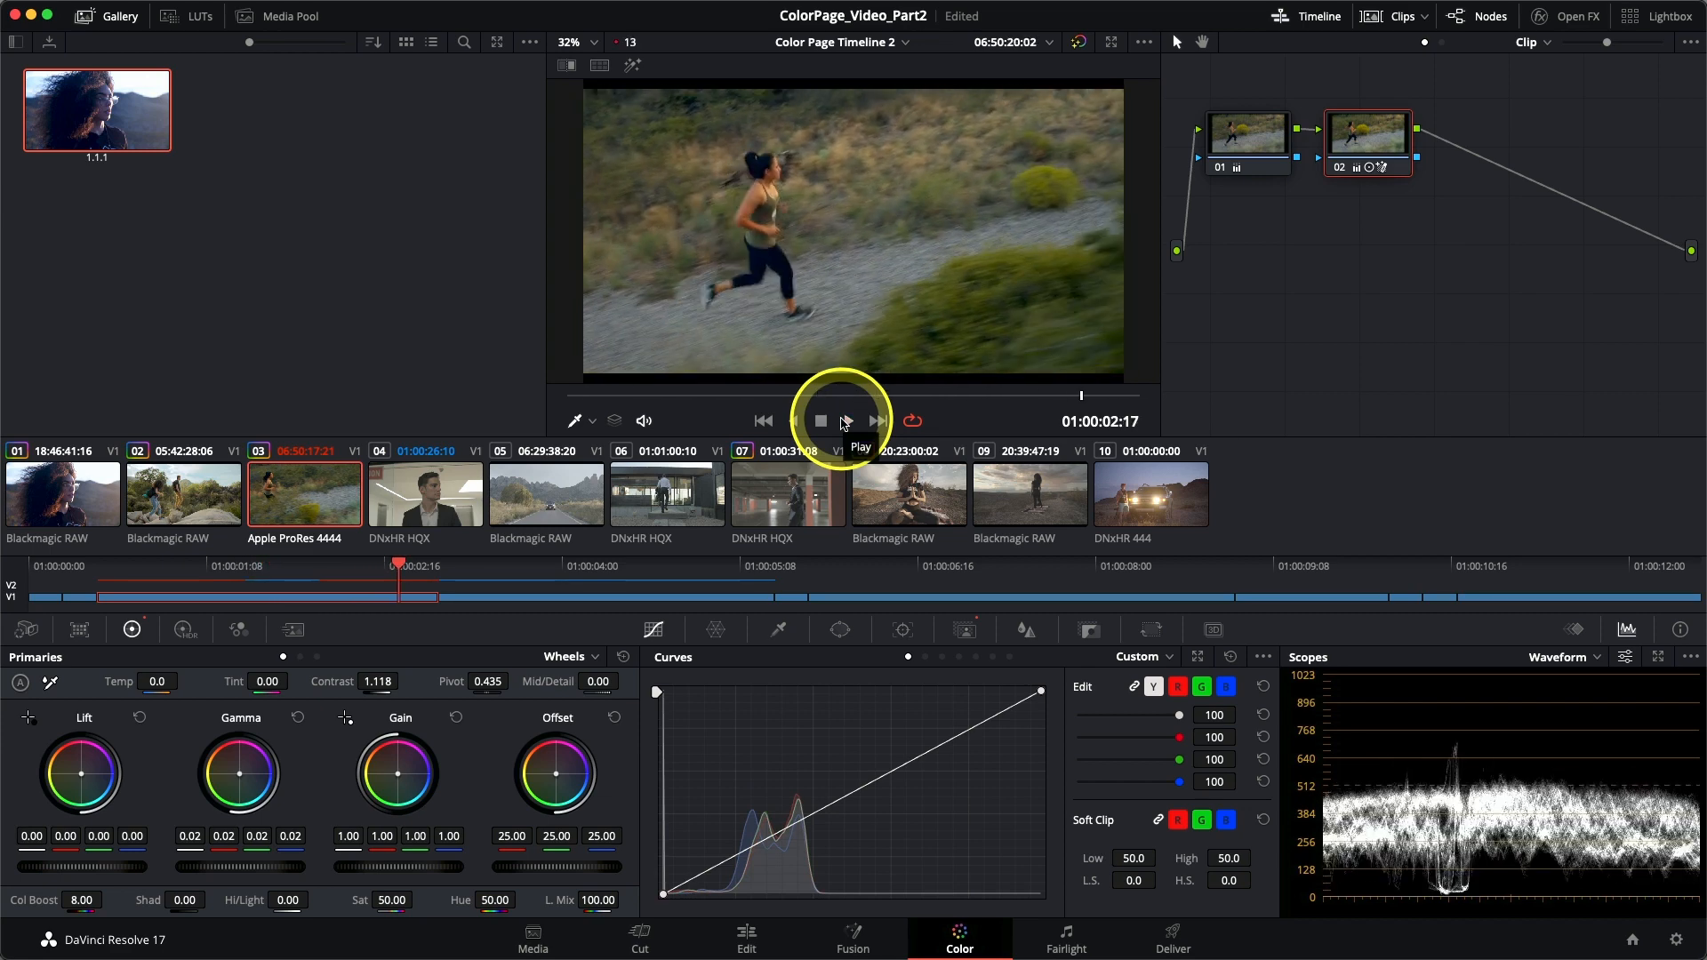
key("j")
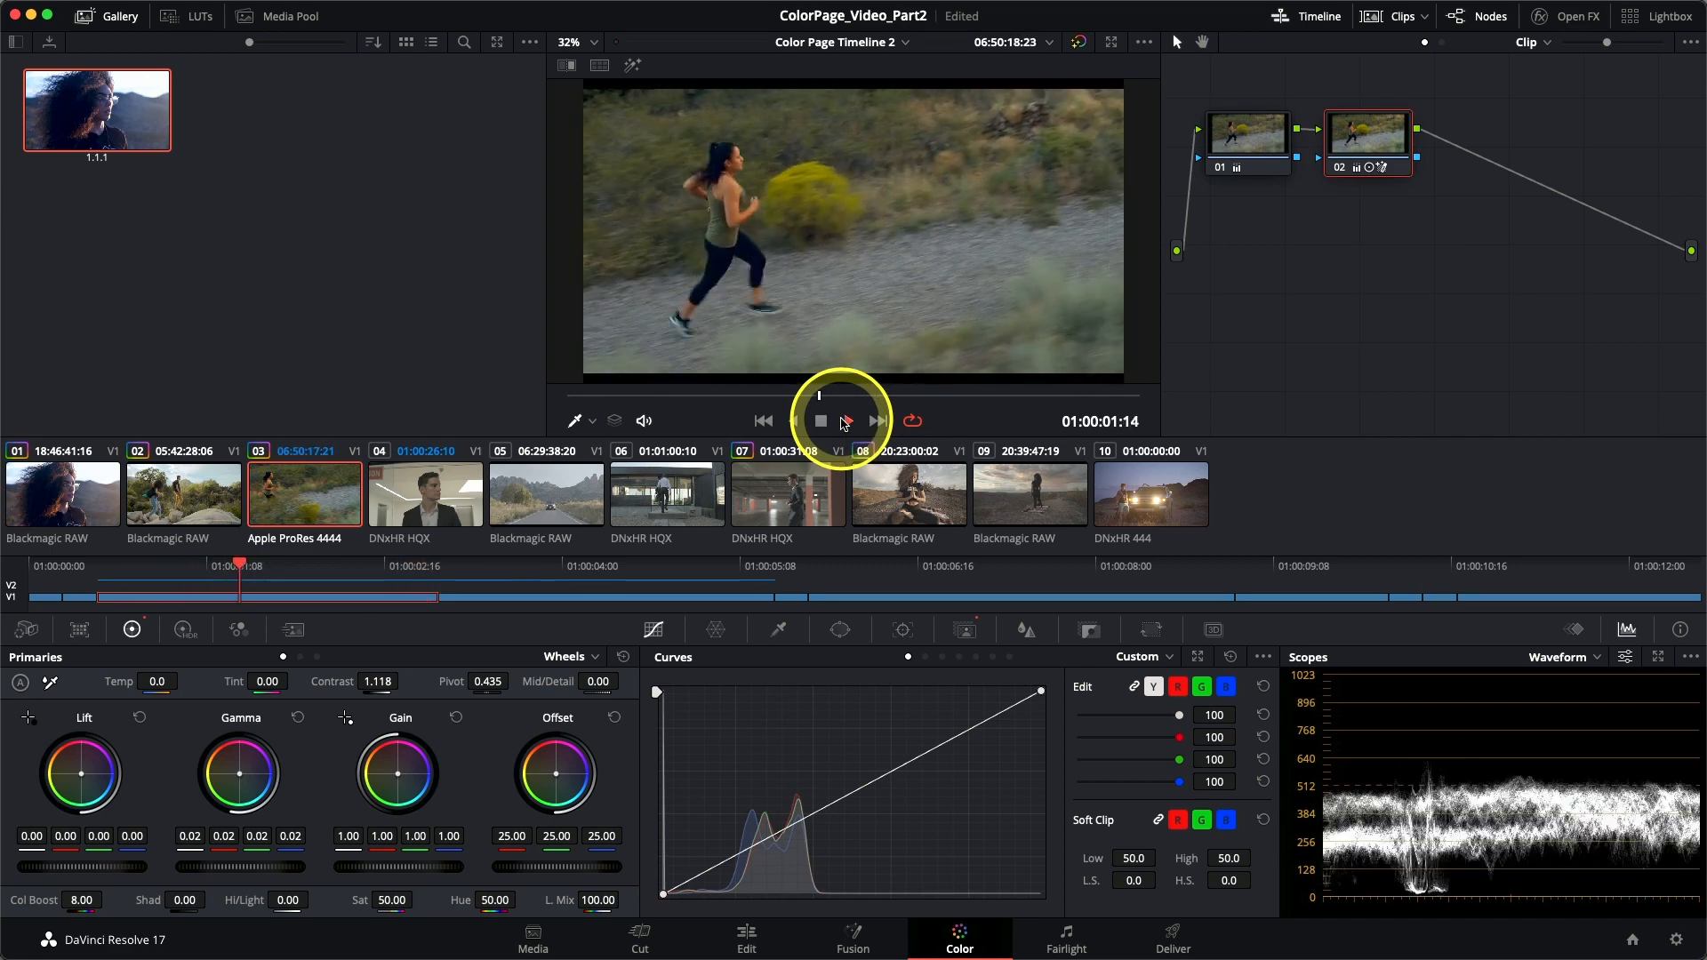
left_click(843, 423)
Step: Reset node 02's primaries and show the Magic Mask overlay on the runner again
left_click(1275, 242)
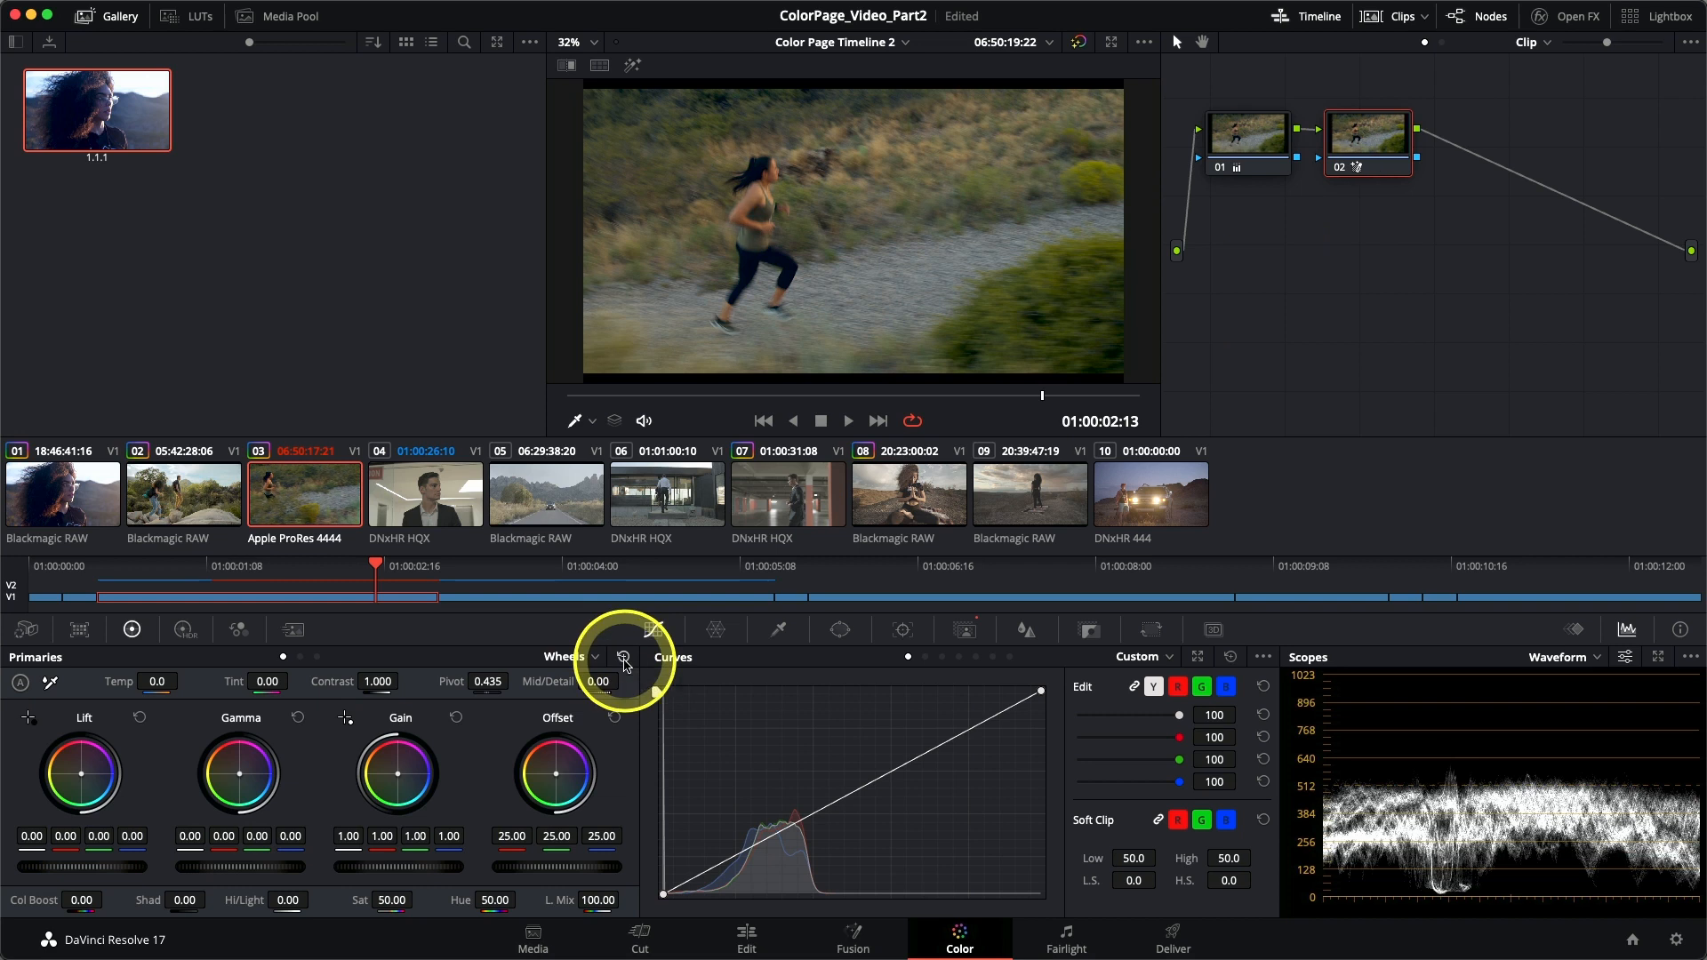
left_click(962, 631)
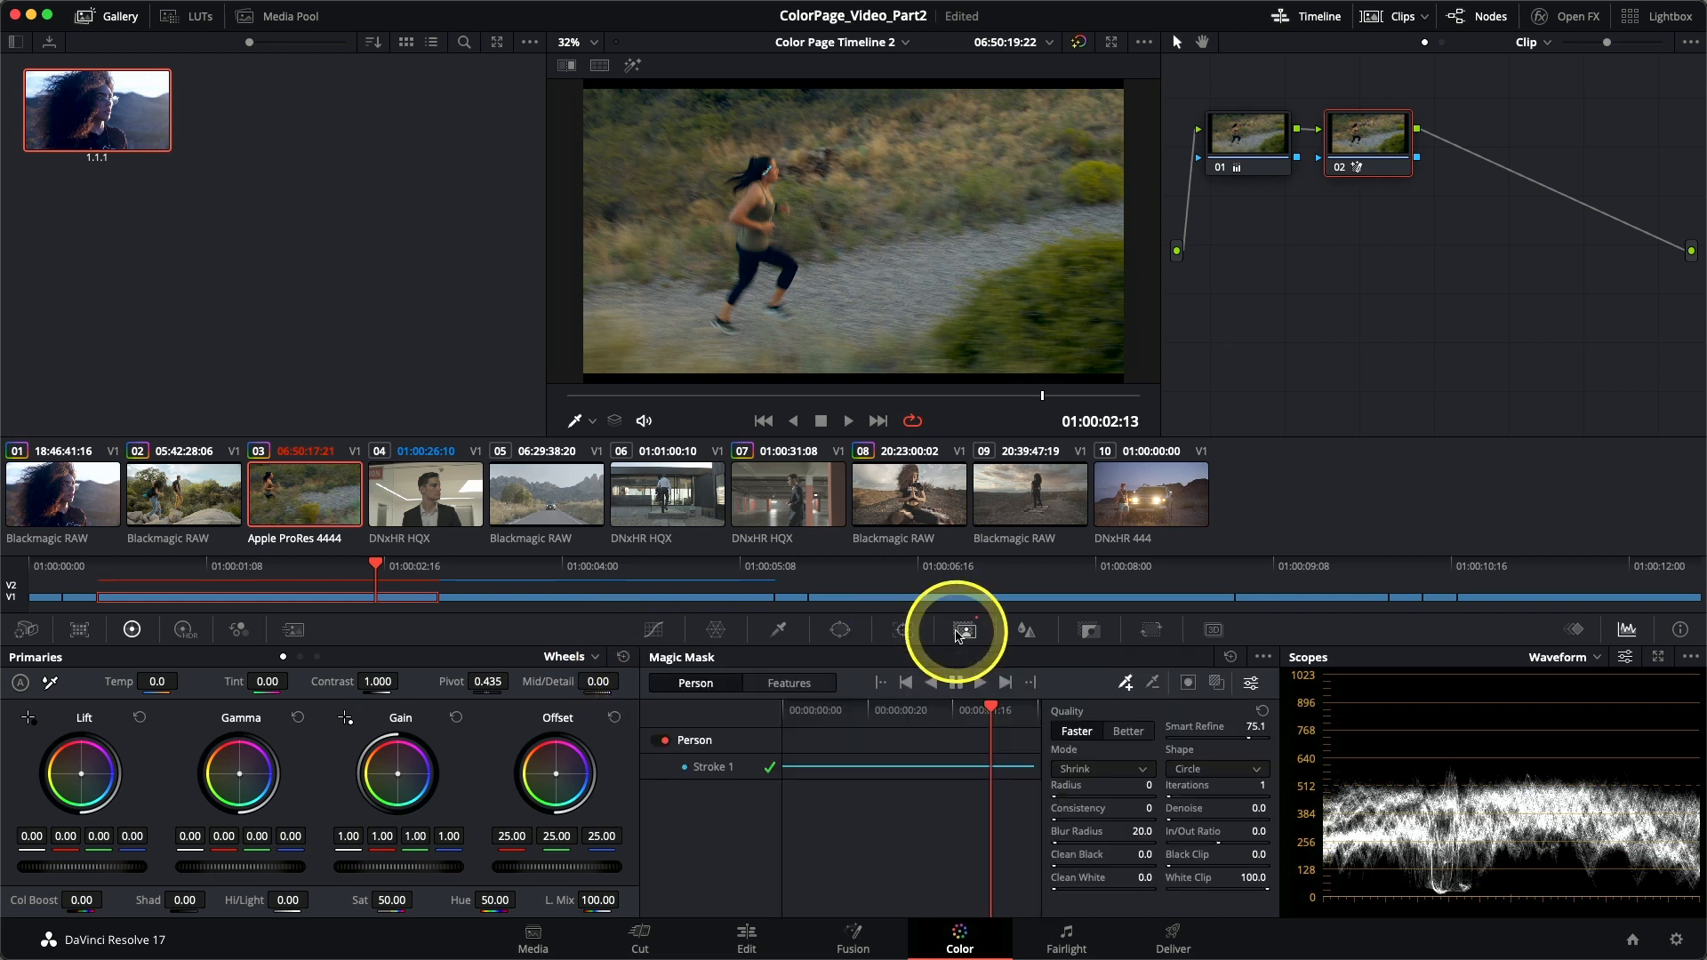
left_click(1214, 683)
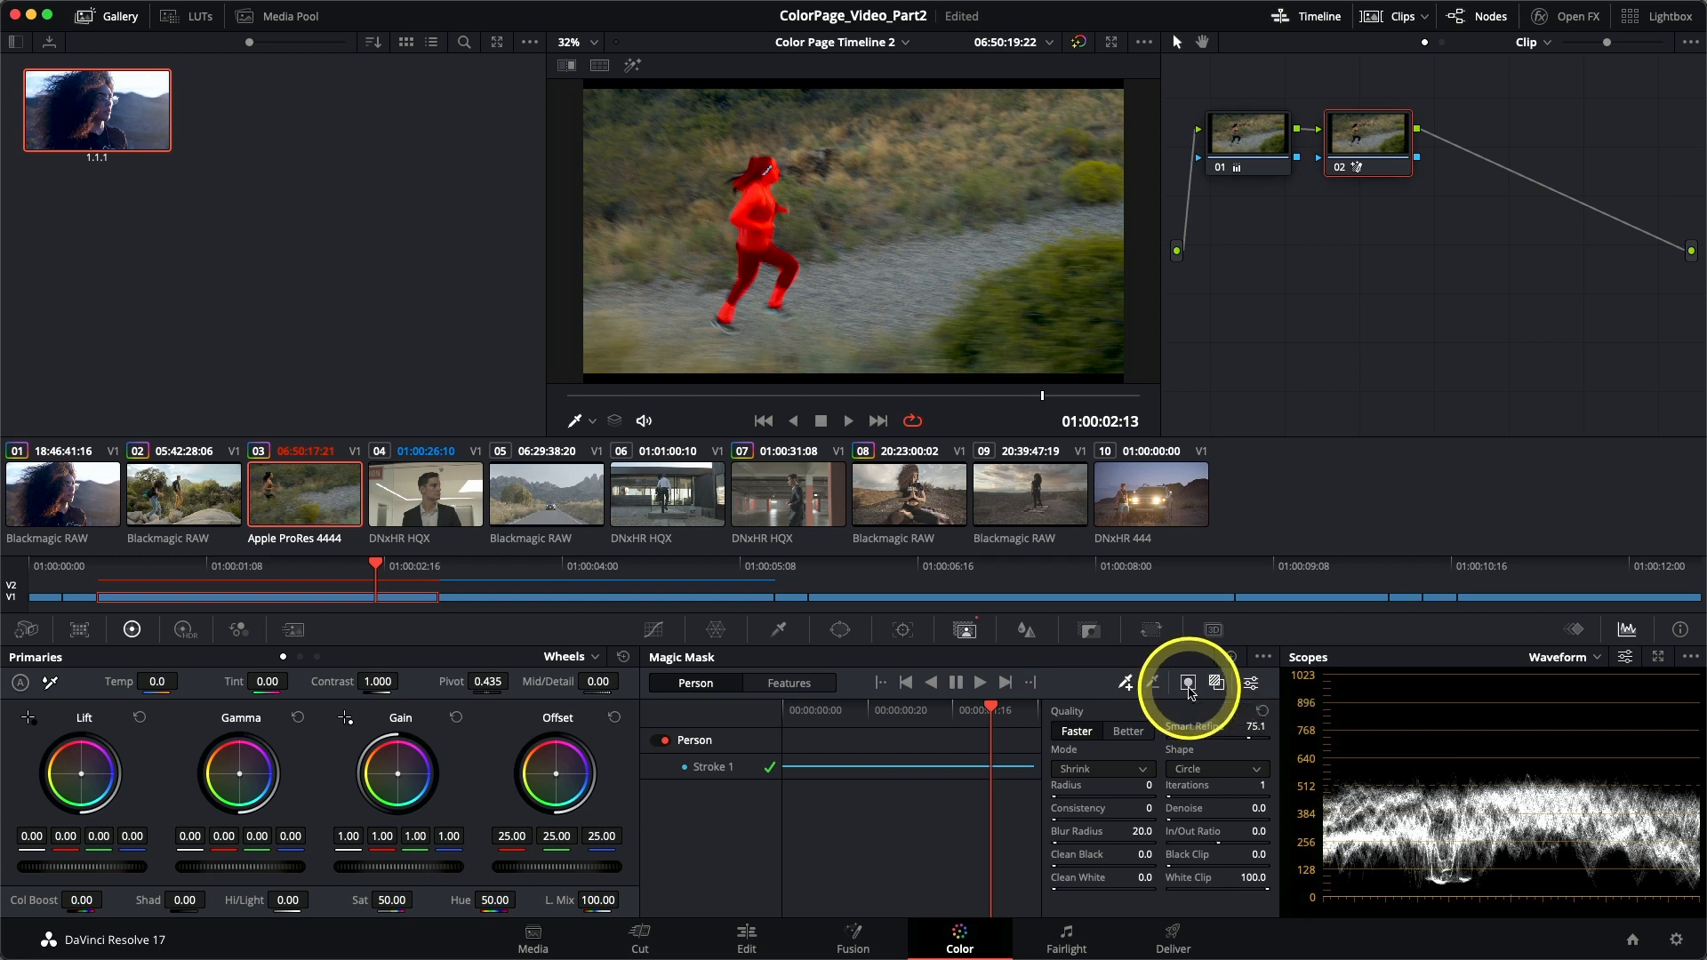
Step: Invert the runner's Magic Mask, hide the overlay, and desaturate the background of clip 03 by setting Saturation to 0.00
left_click(1189, 684)
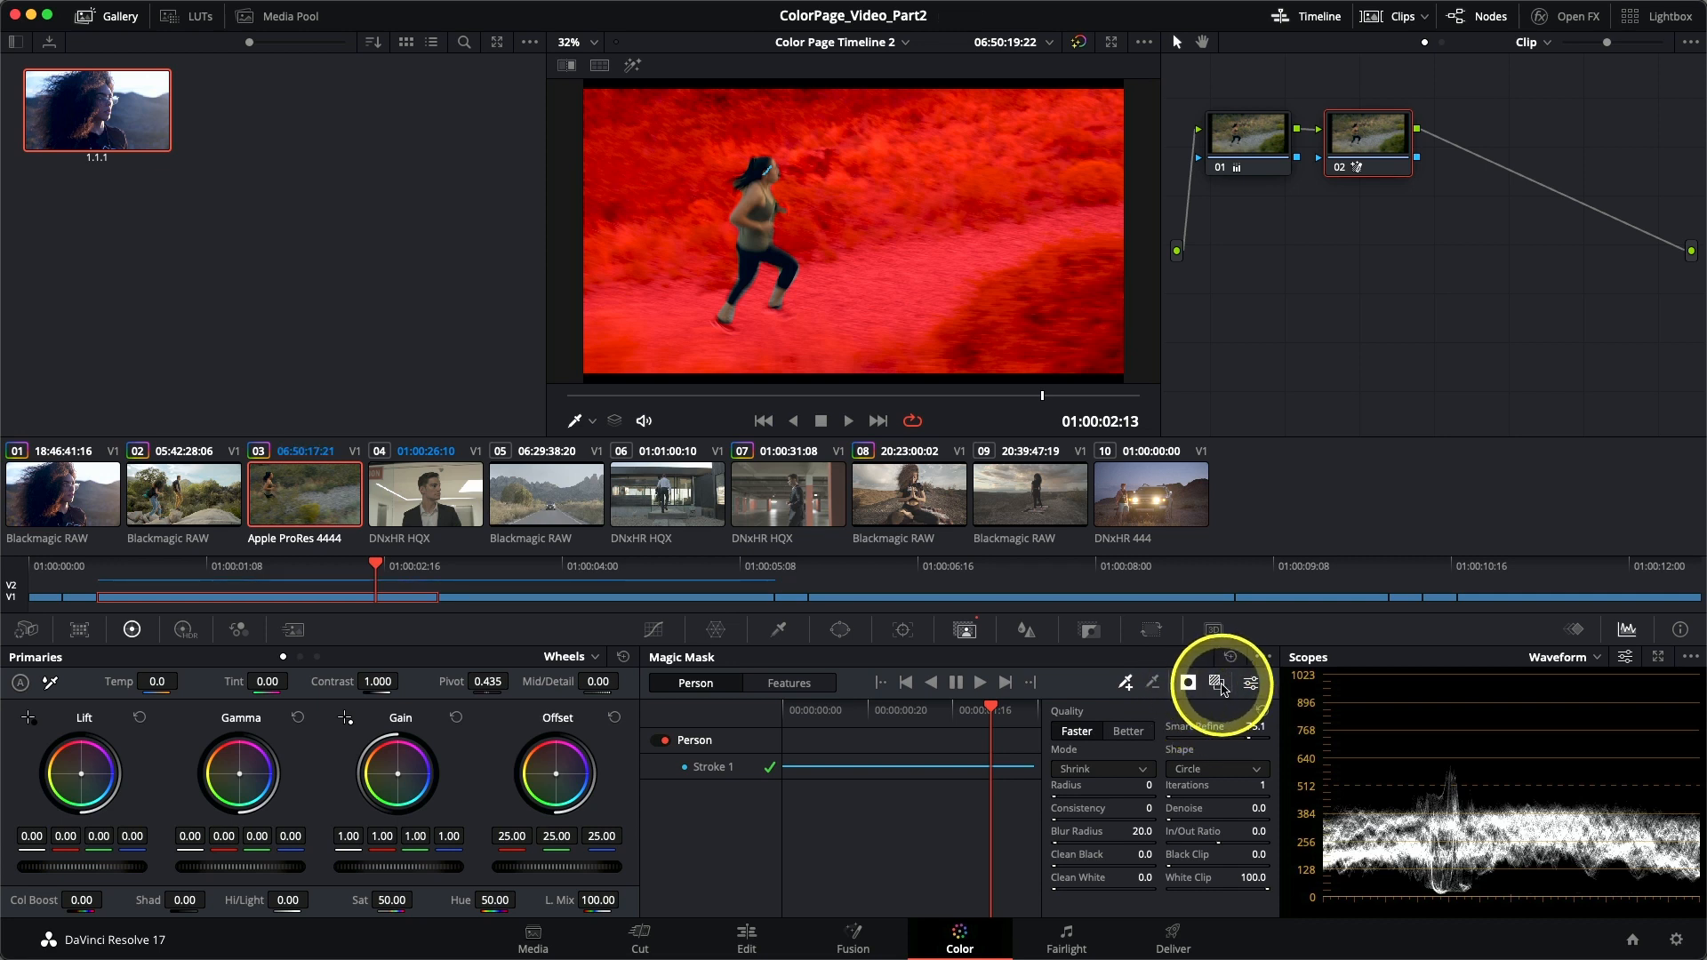
left_click(1221, 686)
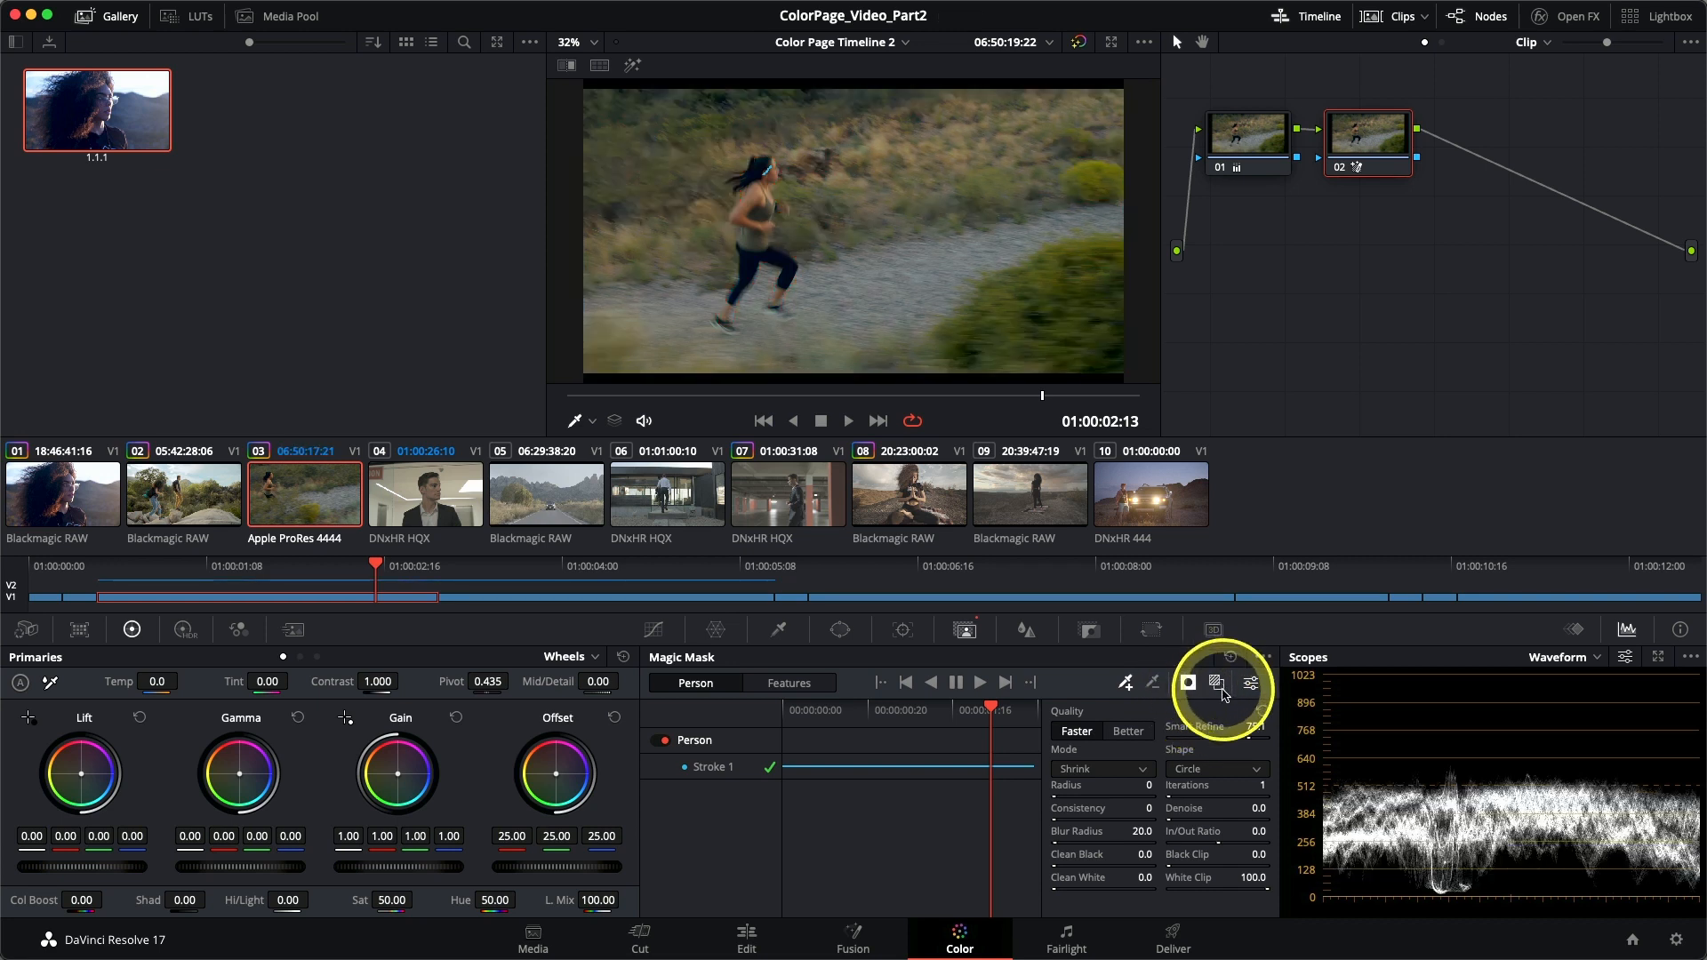
left_click(657, 633)
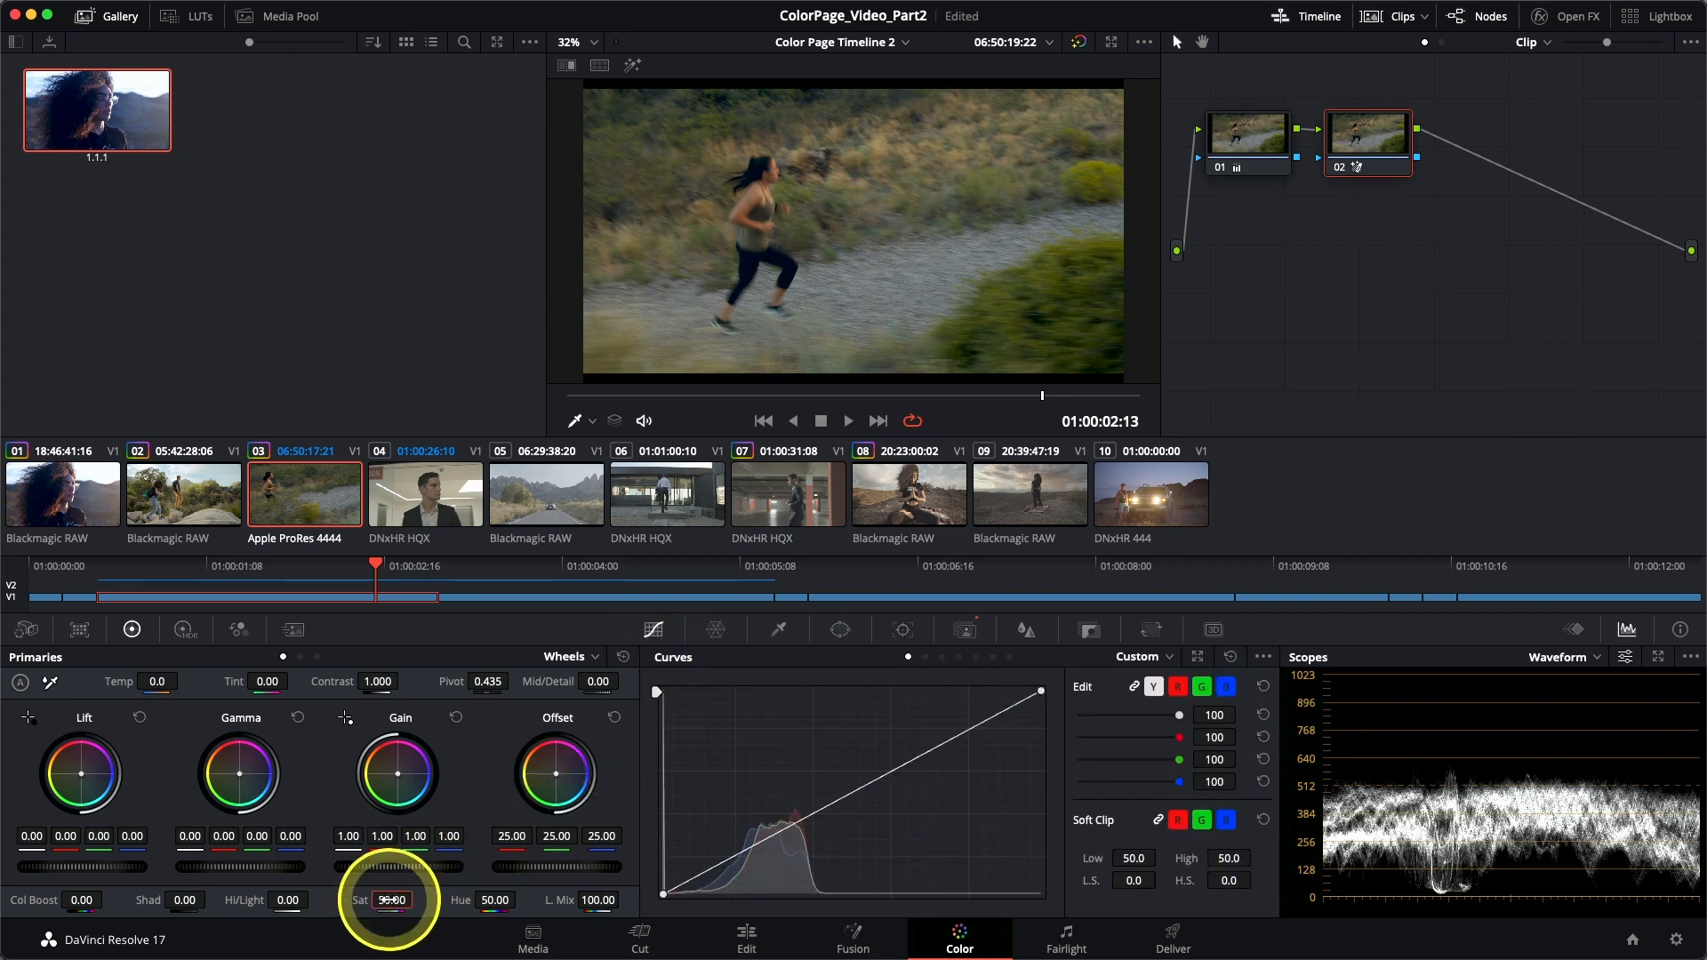
left_click_drag(361, 900, 361, 900)
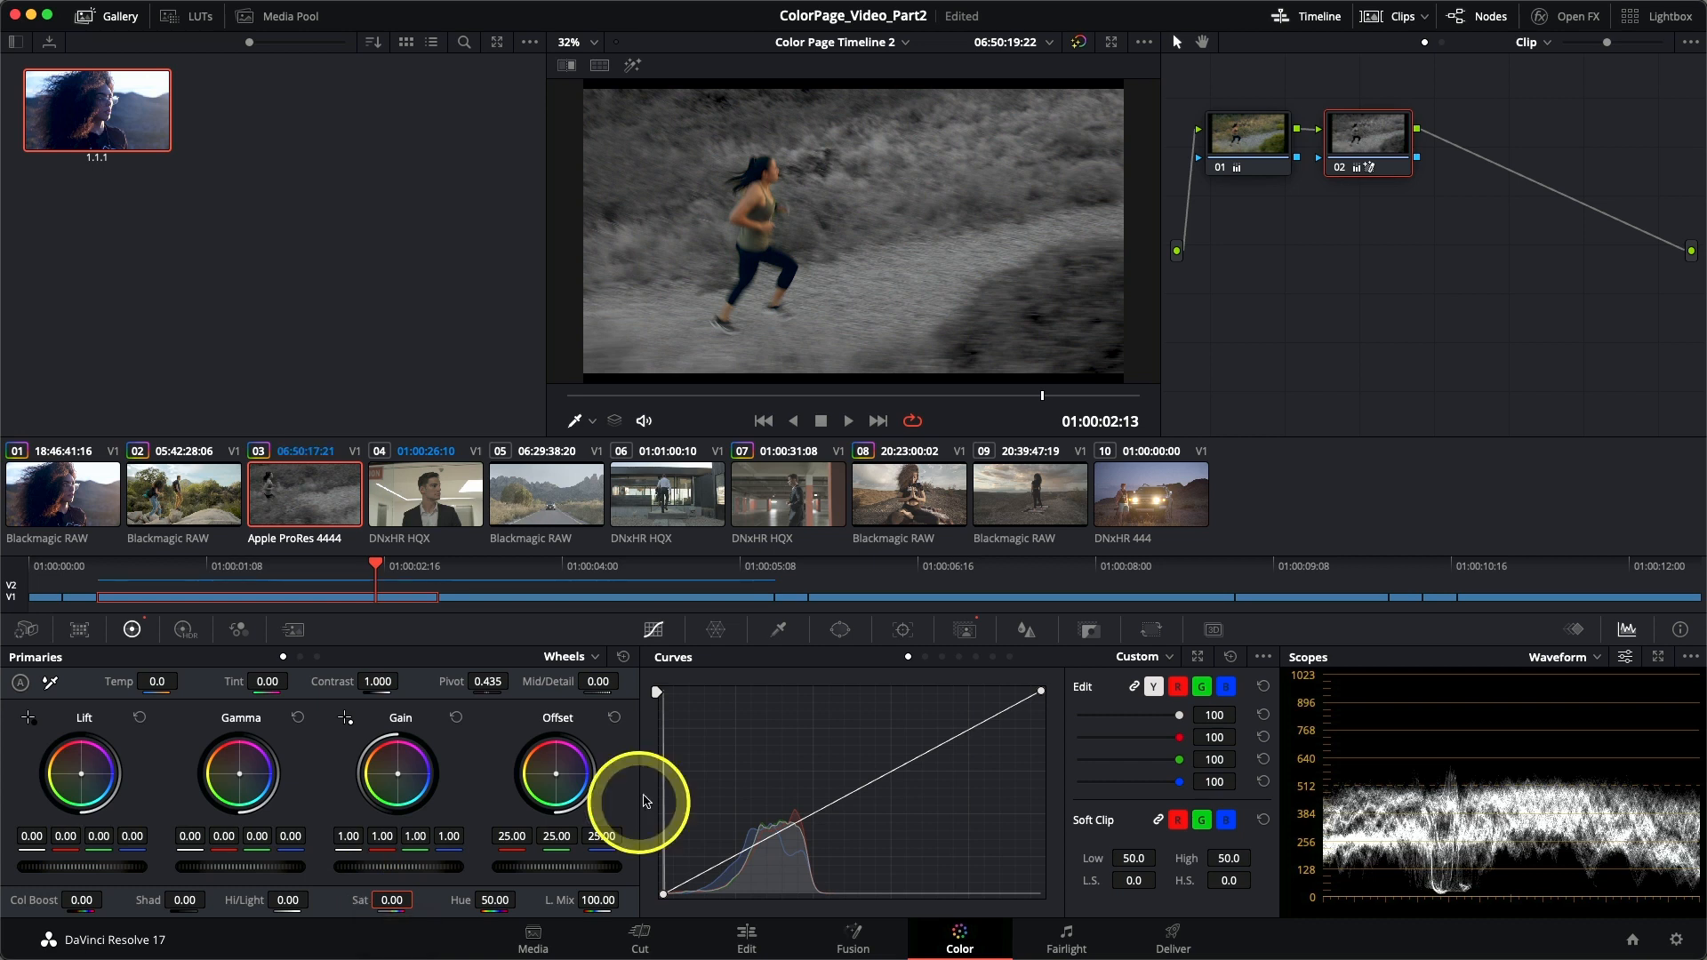
left_click(848, 421)
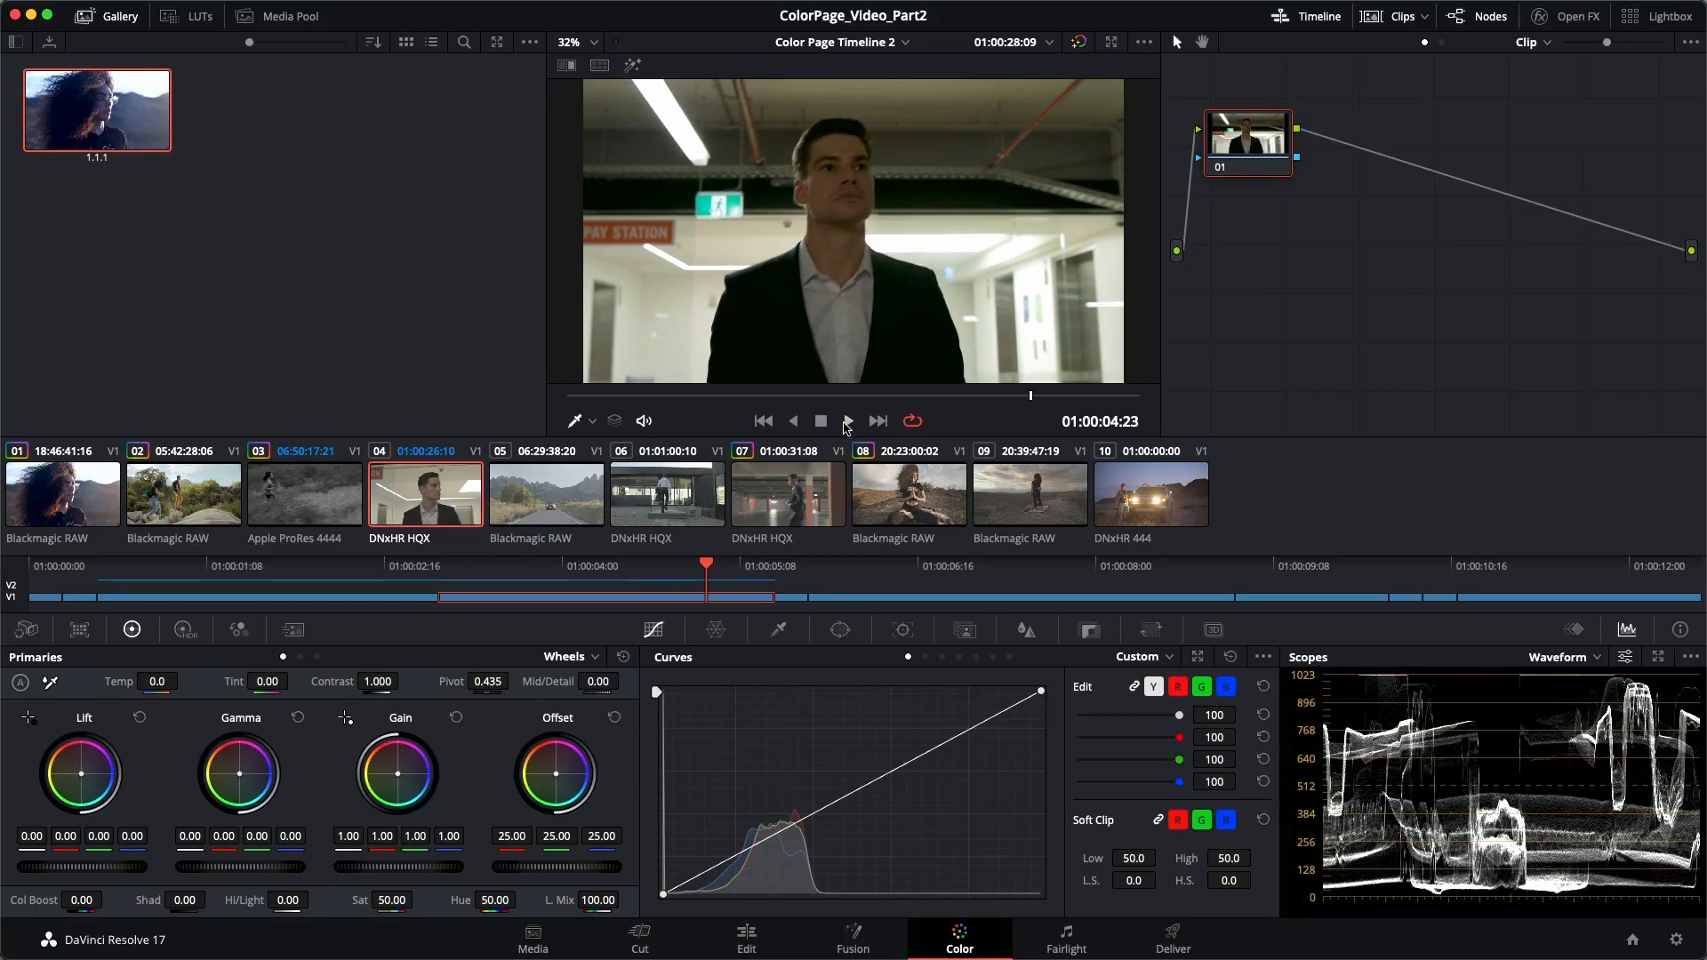
Step: In clip 04, create a Magic Mask for the Face feature with a short stroke on the man's face and show the overlay
left_click(847, 421)
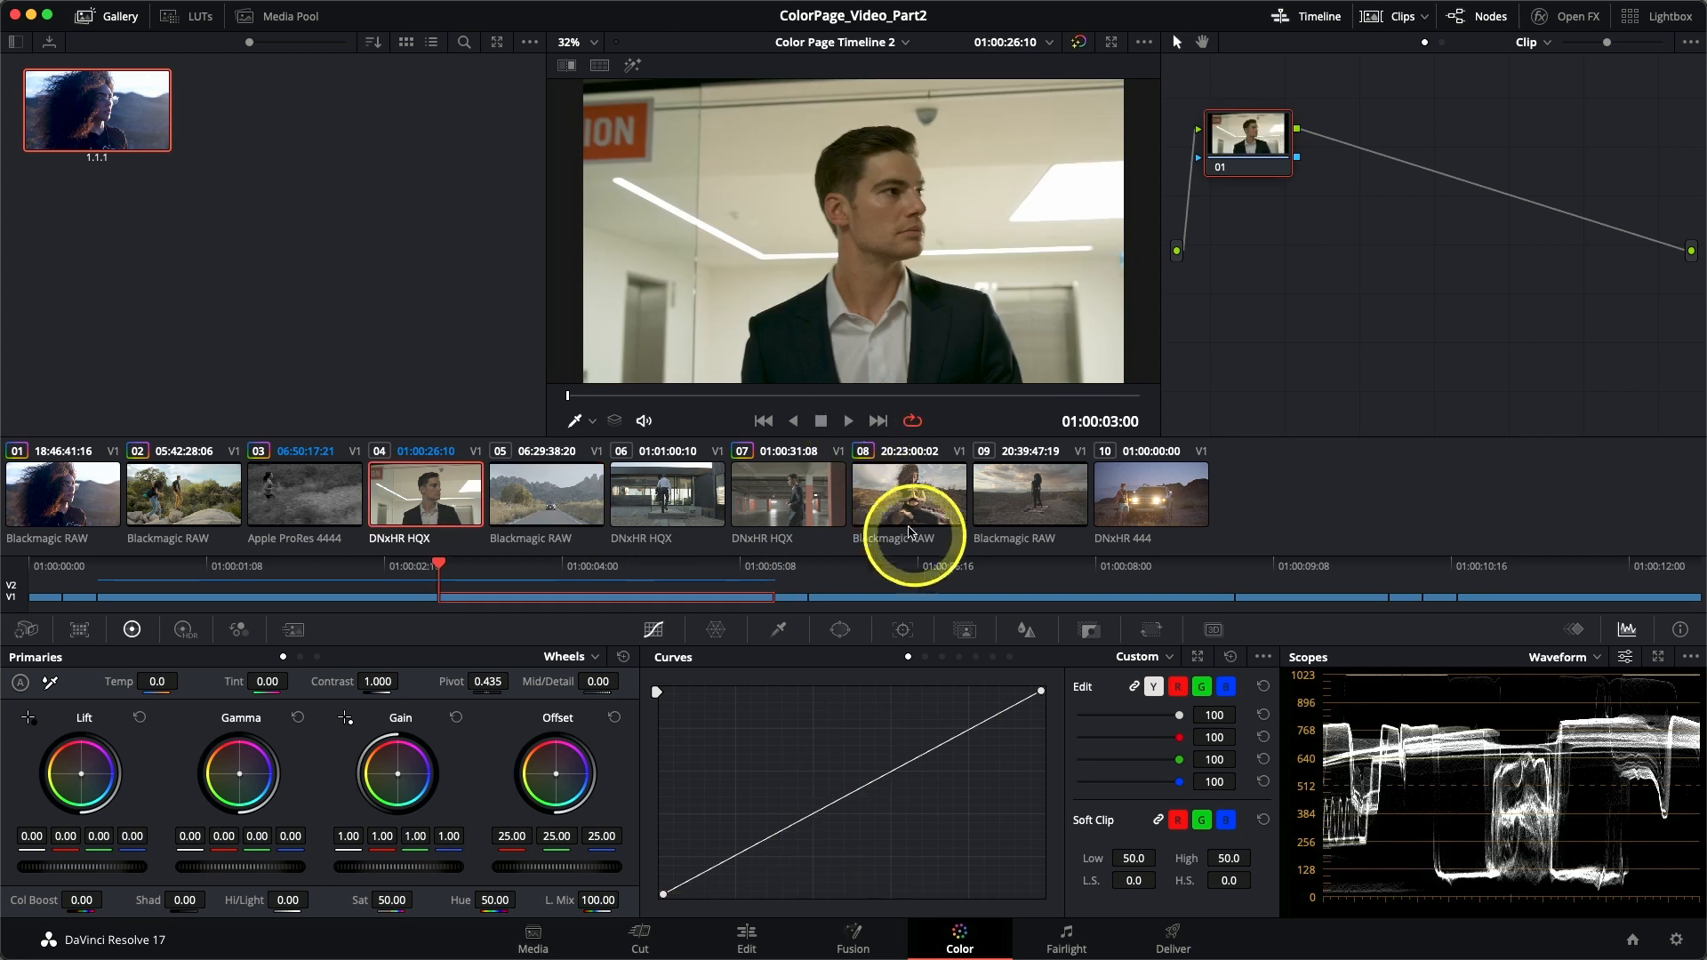
left_click(965, 631)
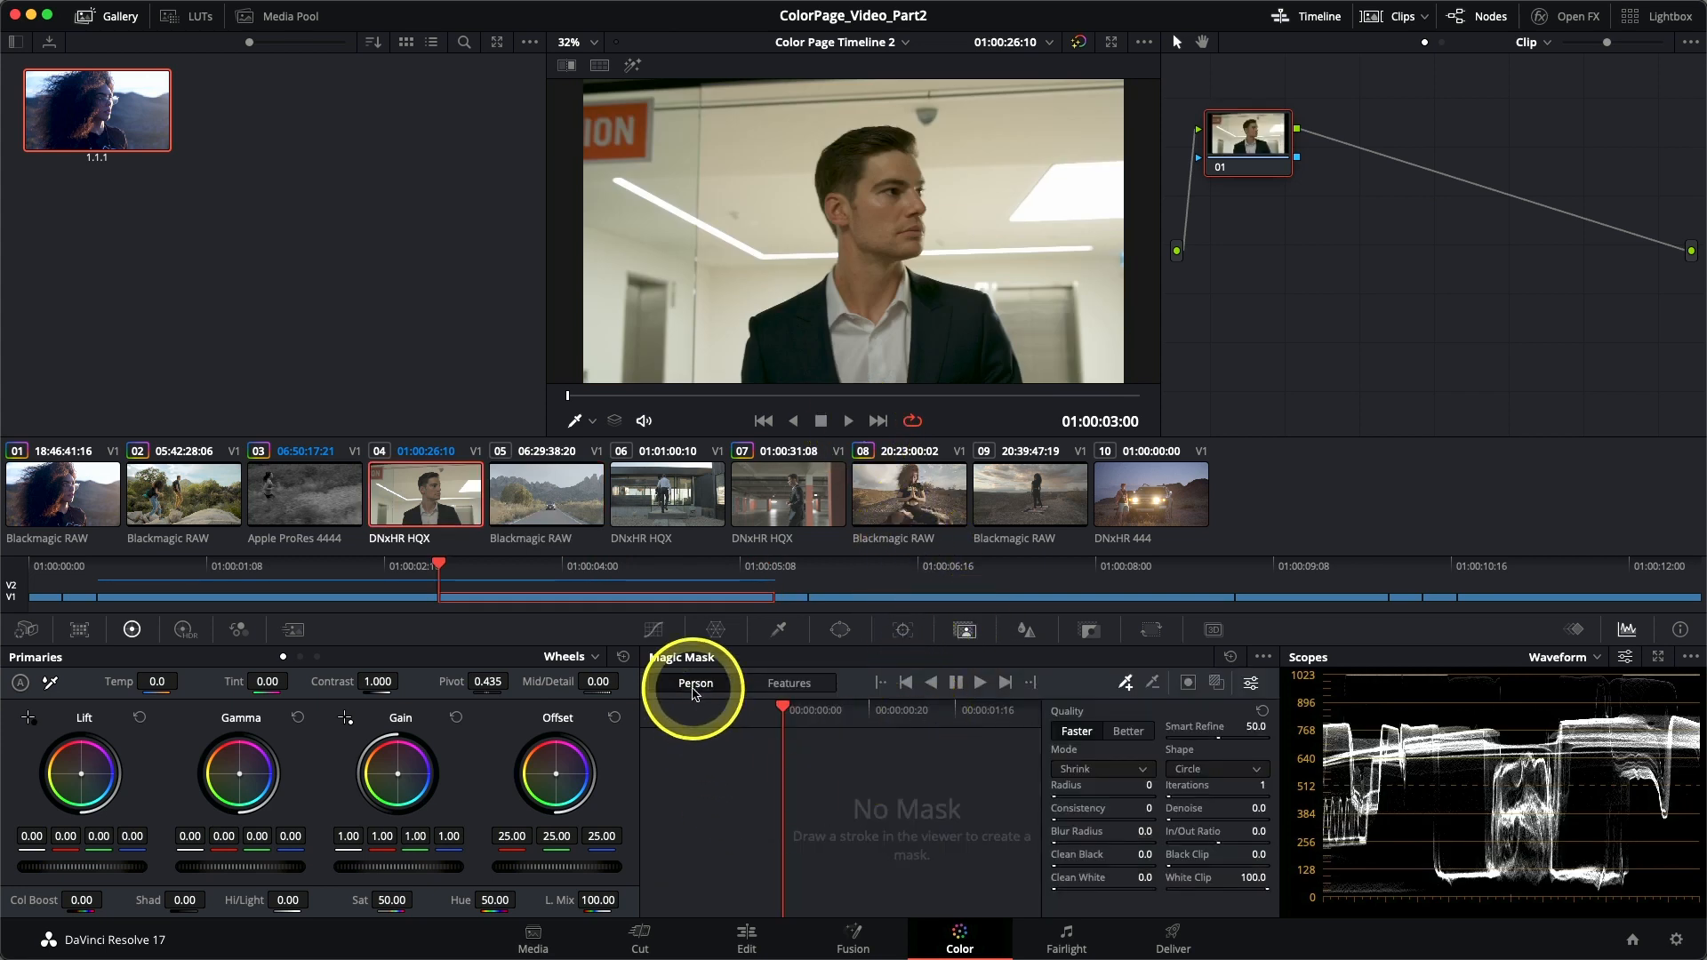
left_click(772, 684)
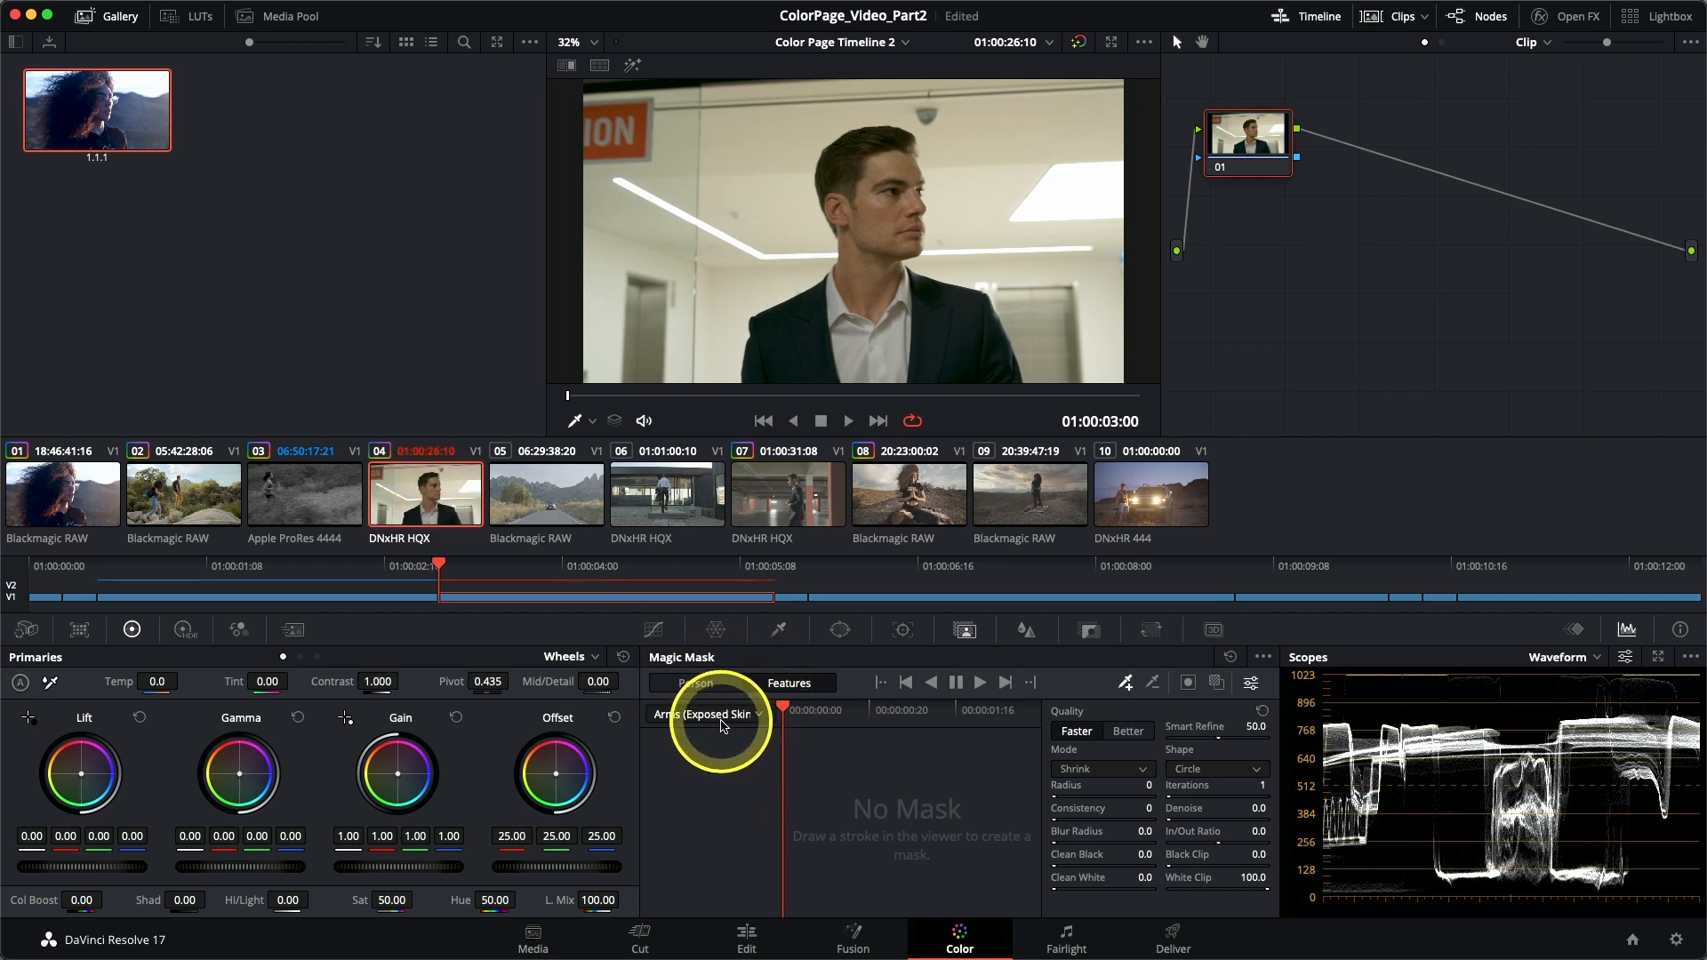
left_click(691, 721)
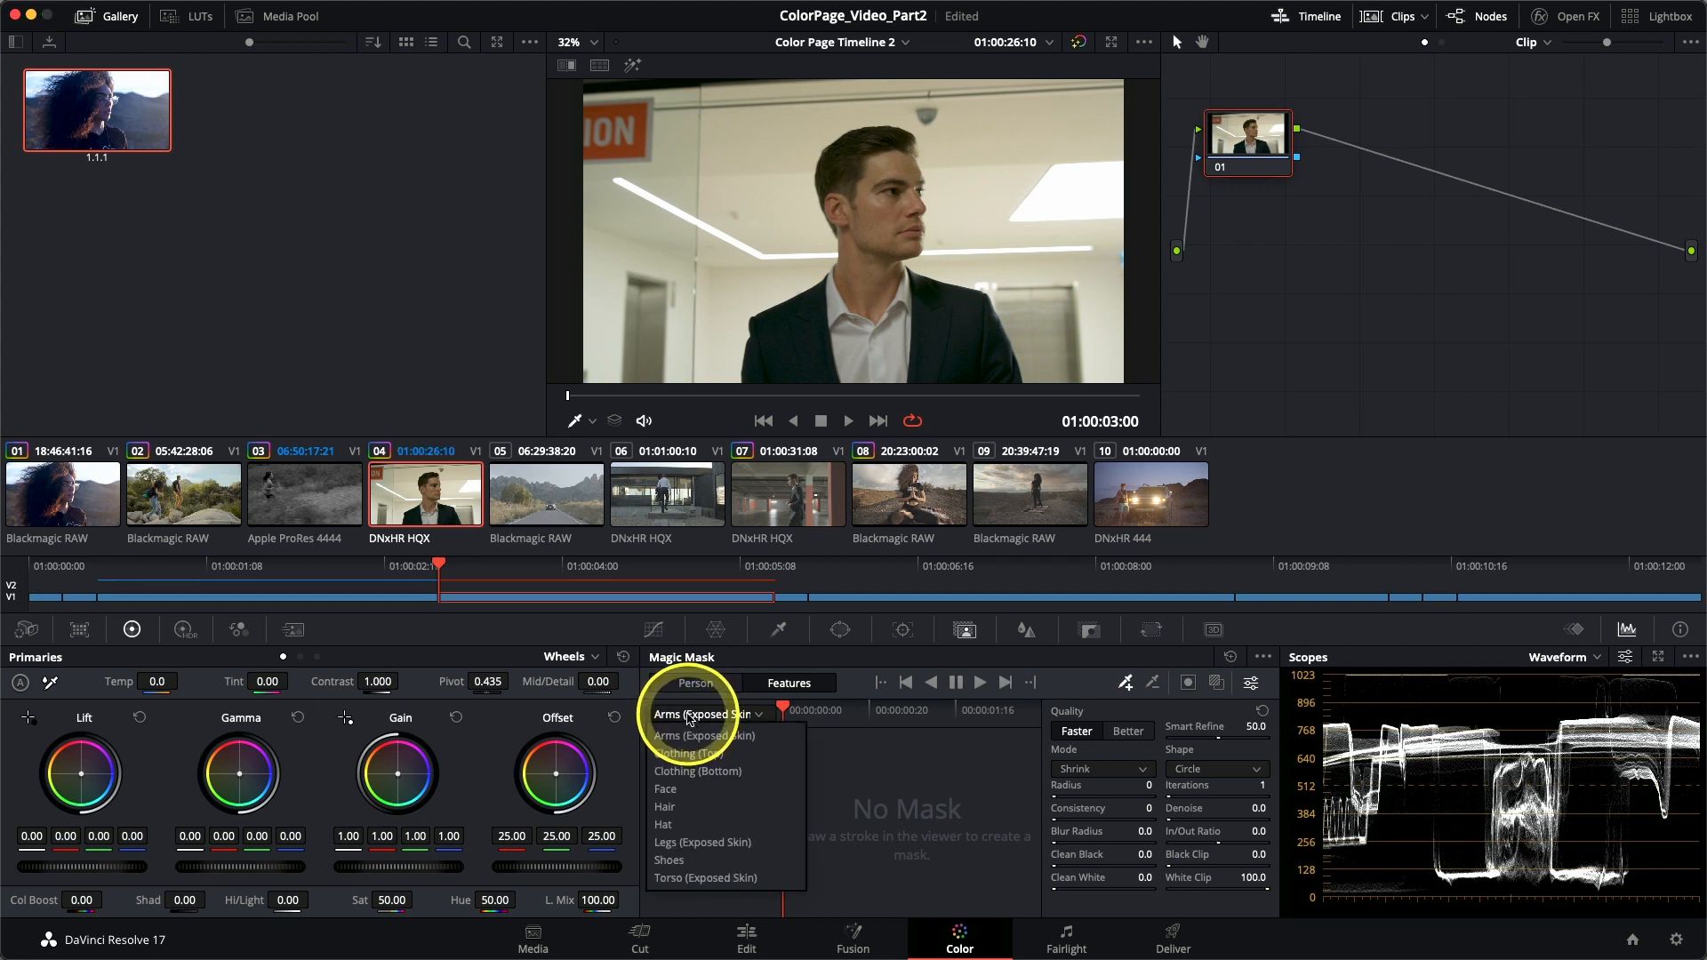
left_click(669, 792)
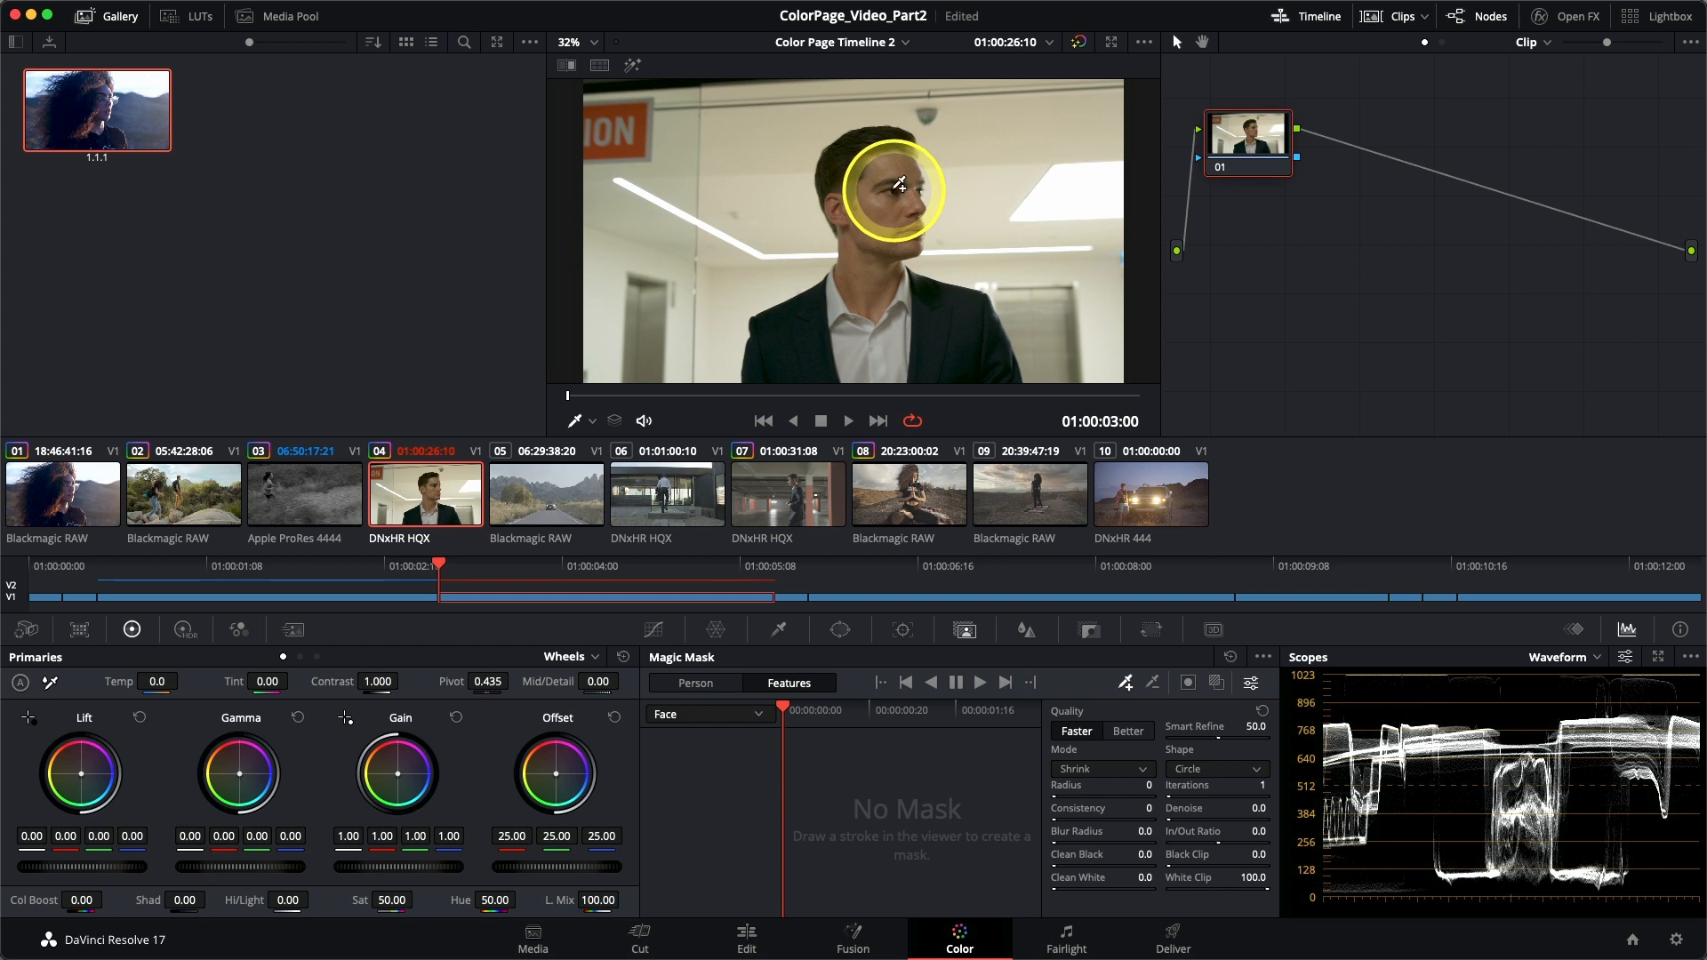
left_click_drag(894, 184, 894, 205)
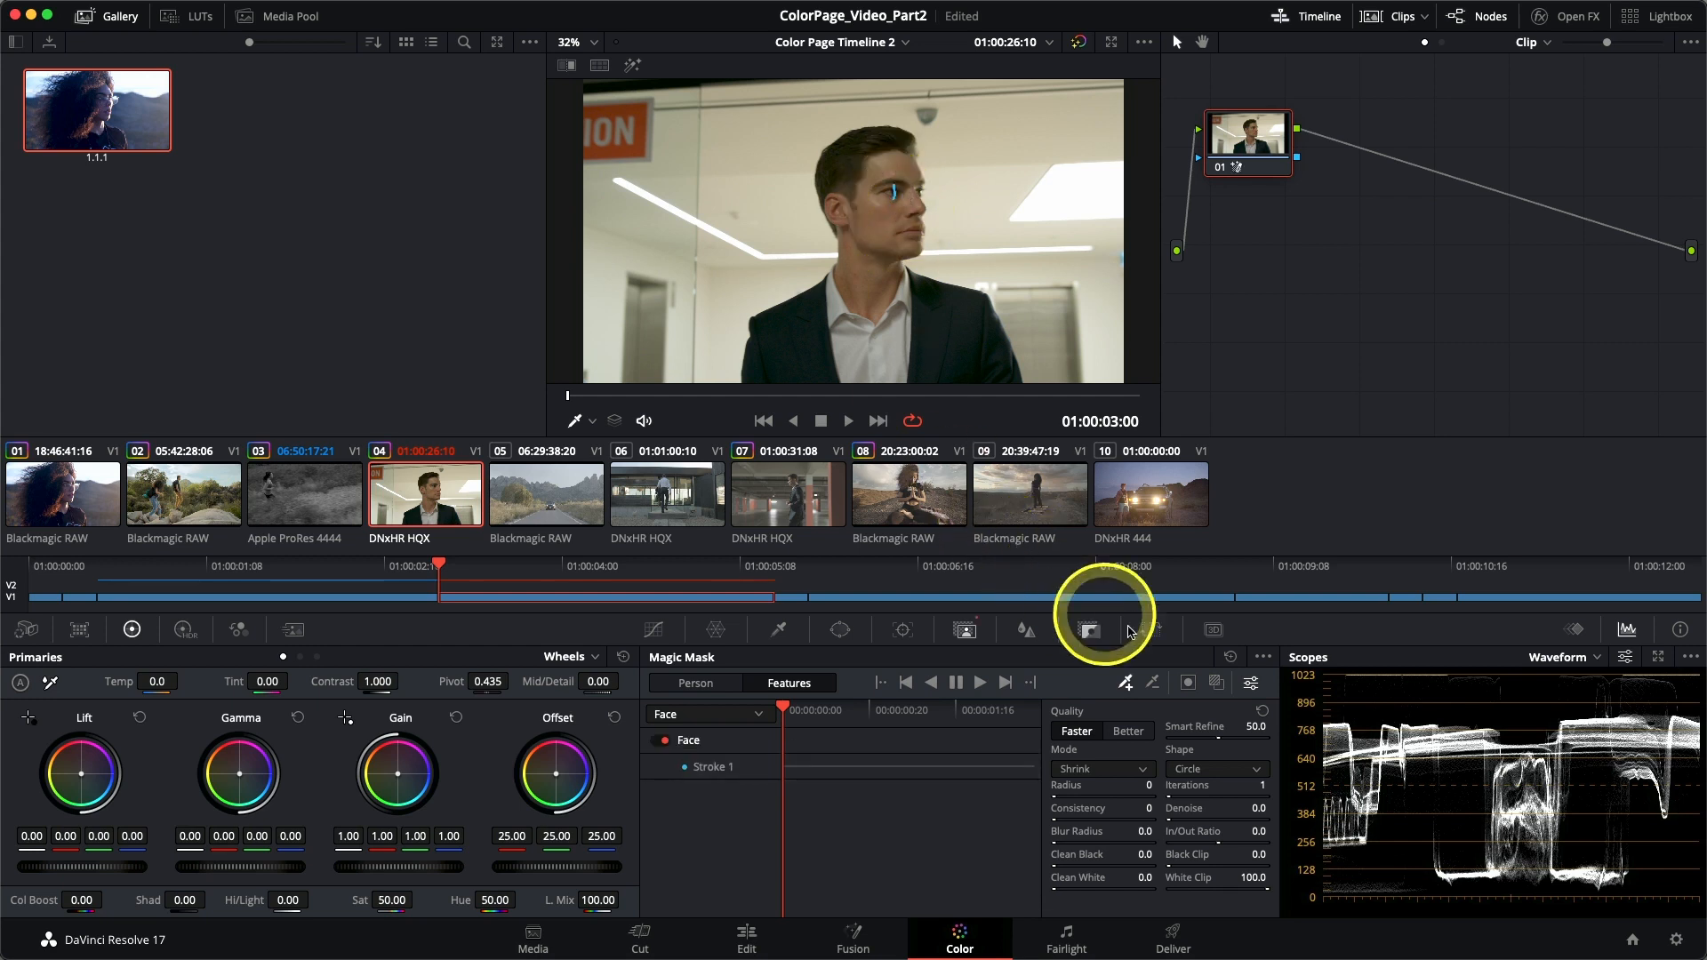
left_click(1216, 685)
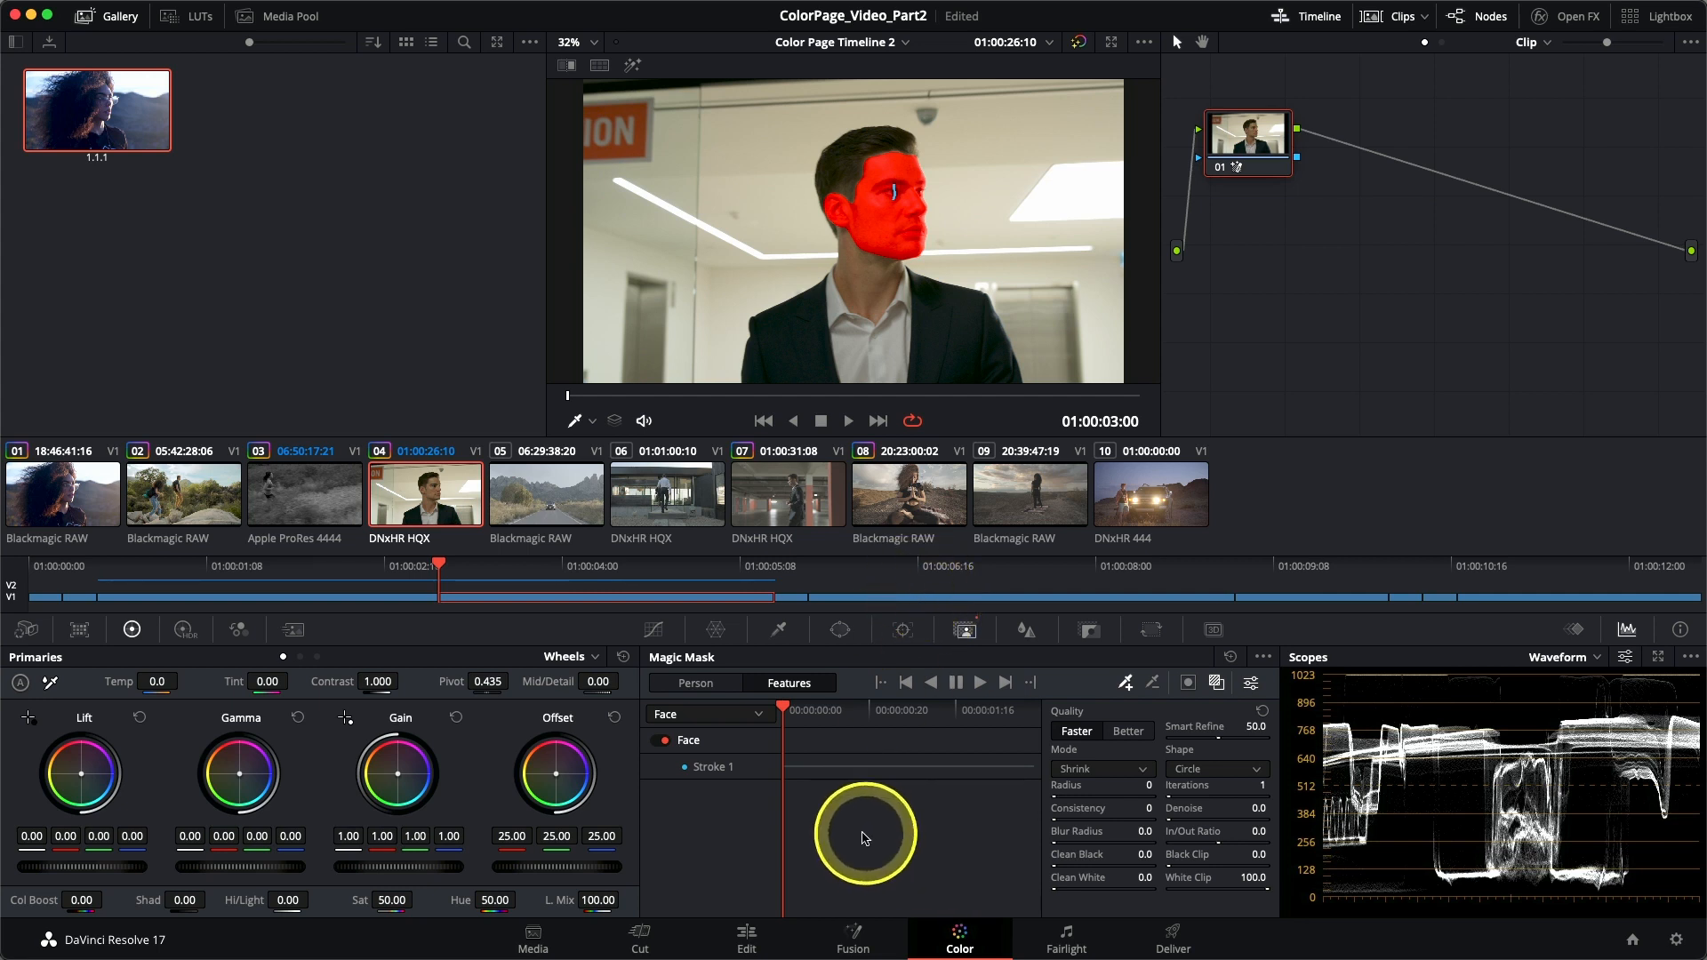
Step: Add a Torso (Exposed Skin) feature with a stroke on the man's neck and track both mask strokes forward
left_click(680, 716)
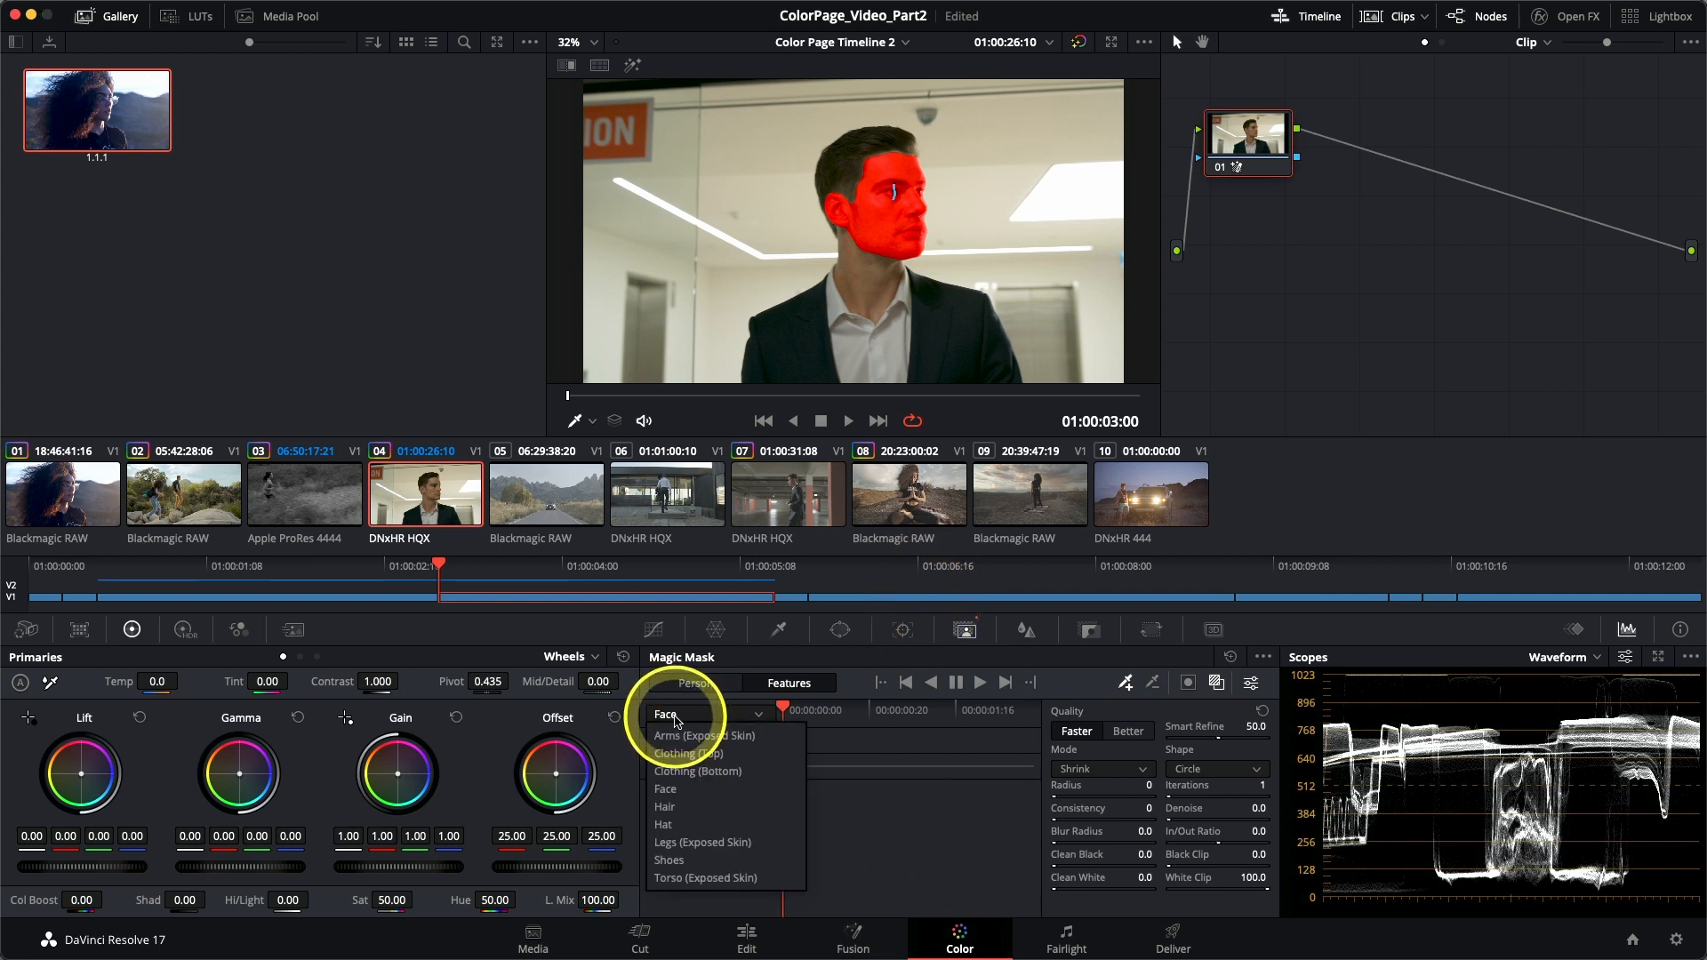
left_click(695, 880)
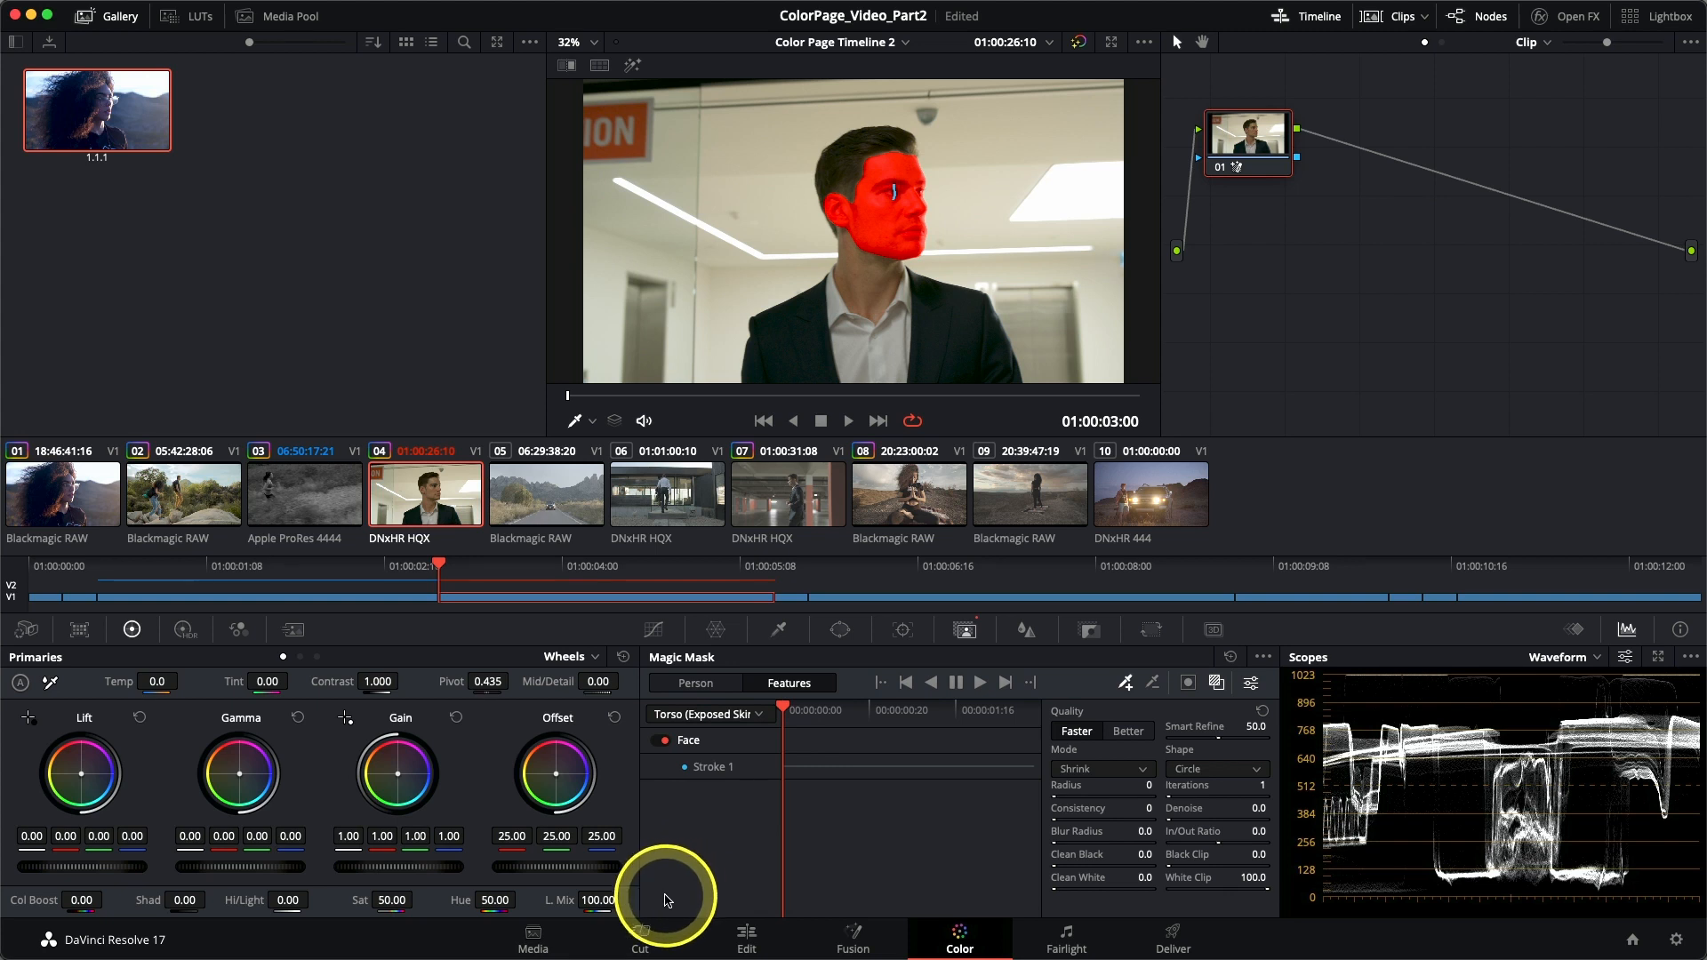
left_click(876, 261)
left_click(874, 273)
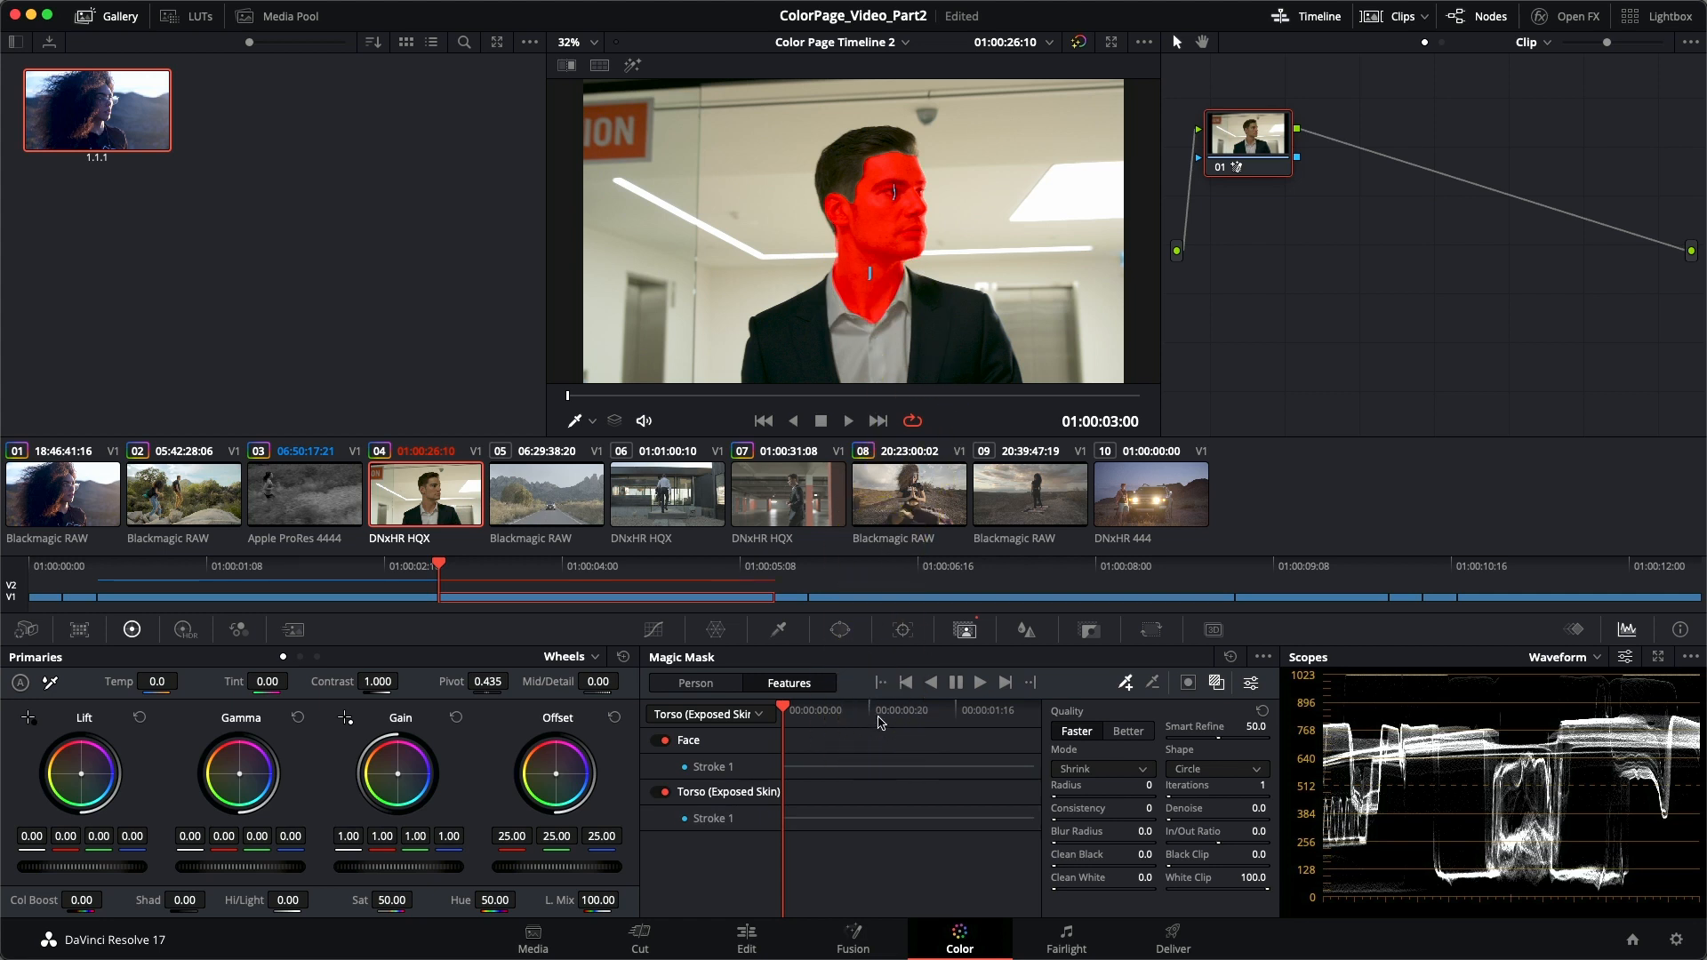
left_click(979, 688)
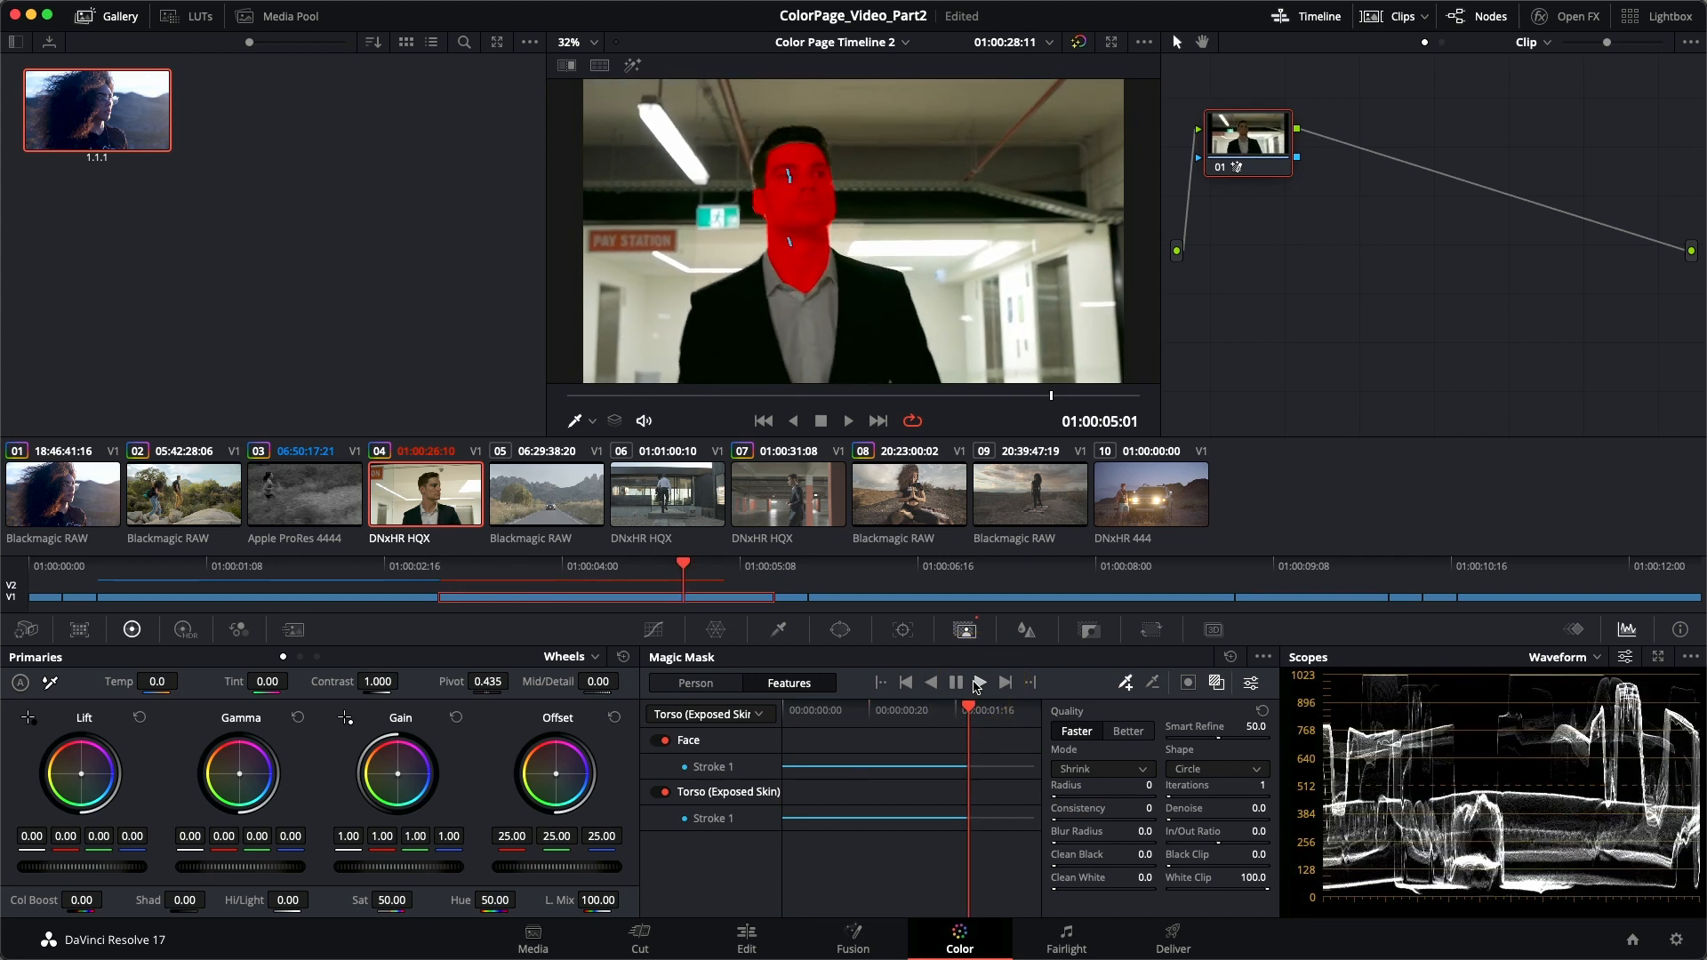
Step: Refine the face and neck mask with Smart Refine 70.0 and Blur Radius 40.0
left_click(1140, 395)
left_click_drag(1067, 392, 1192, 426)
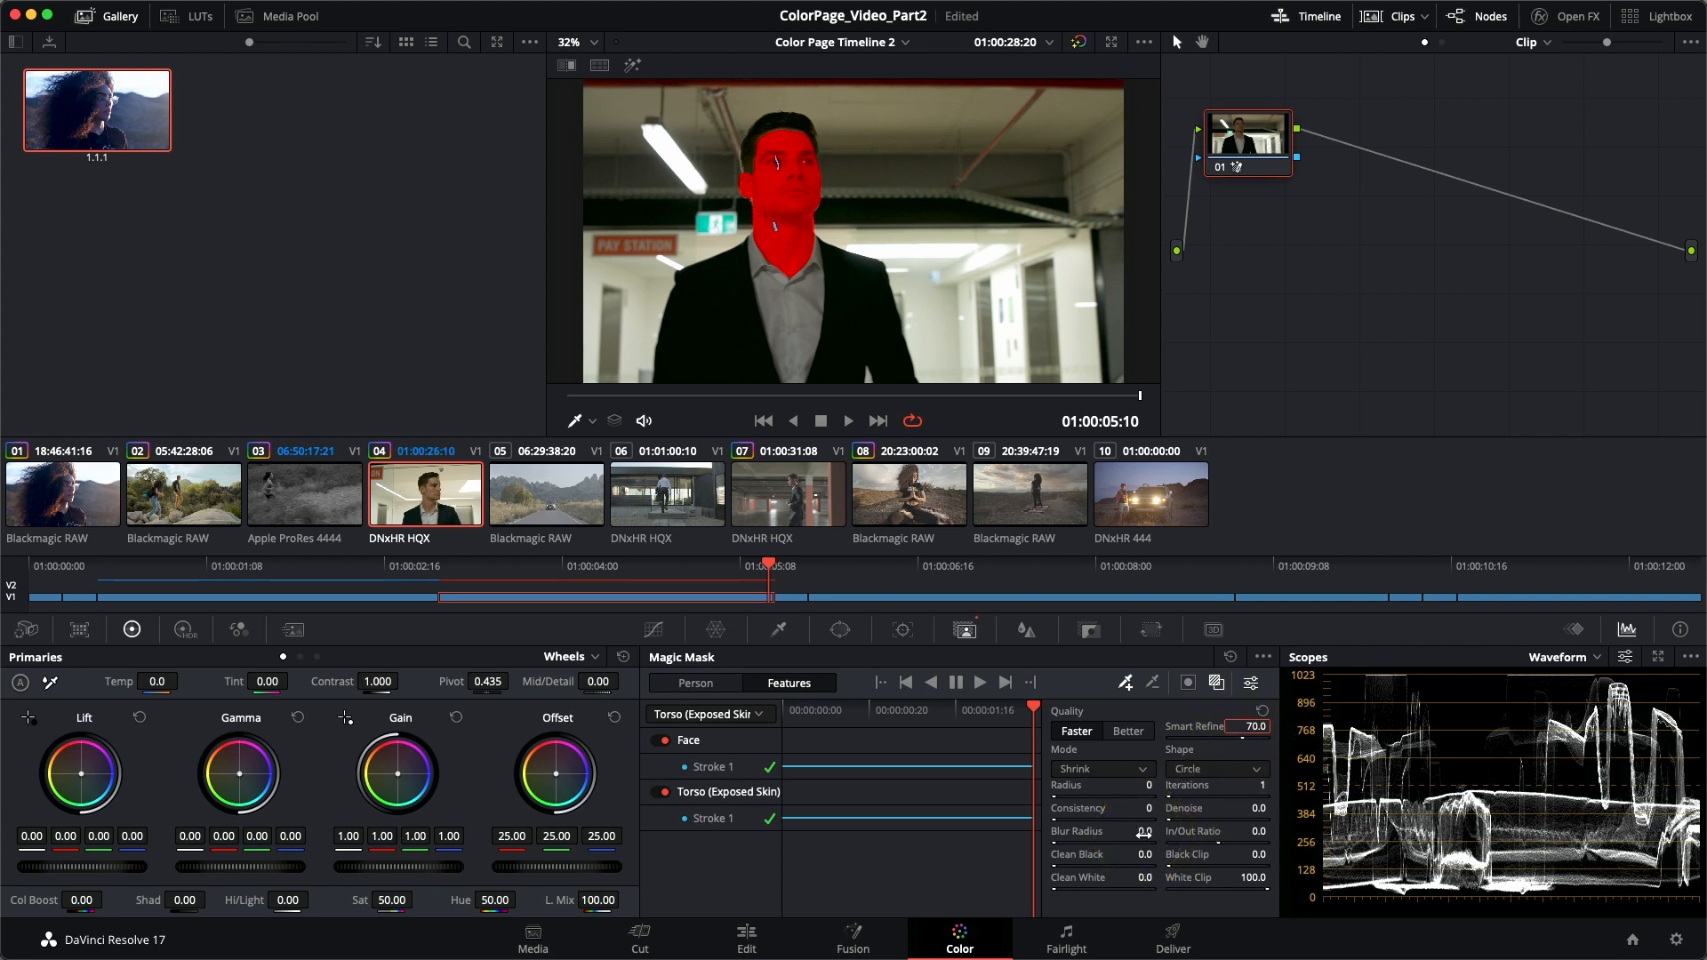
left_click(1144, 833)
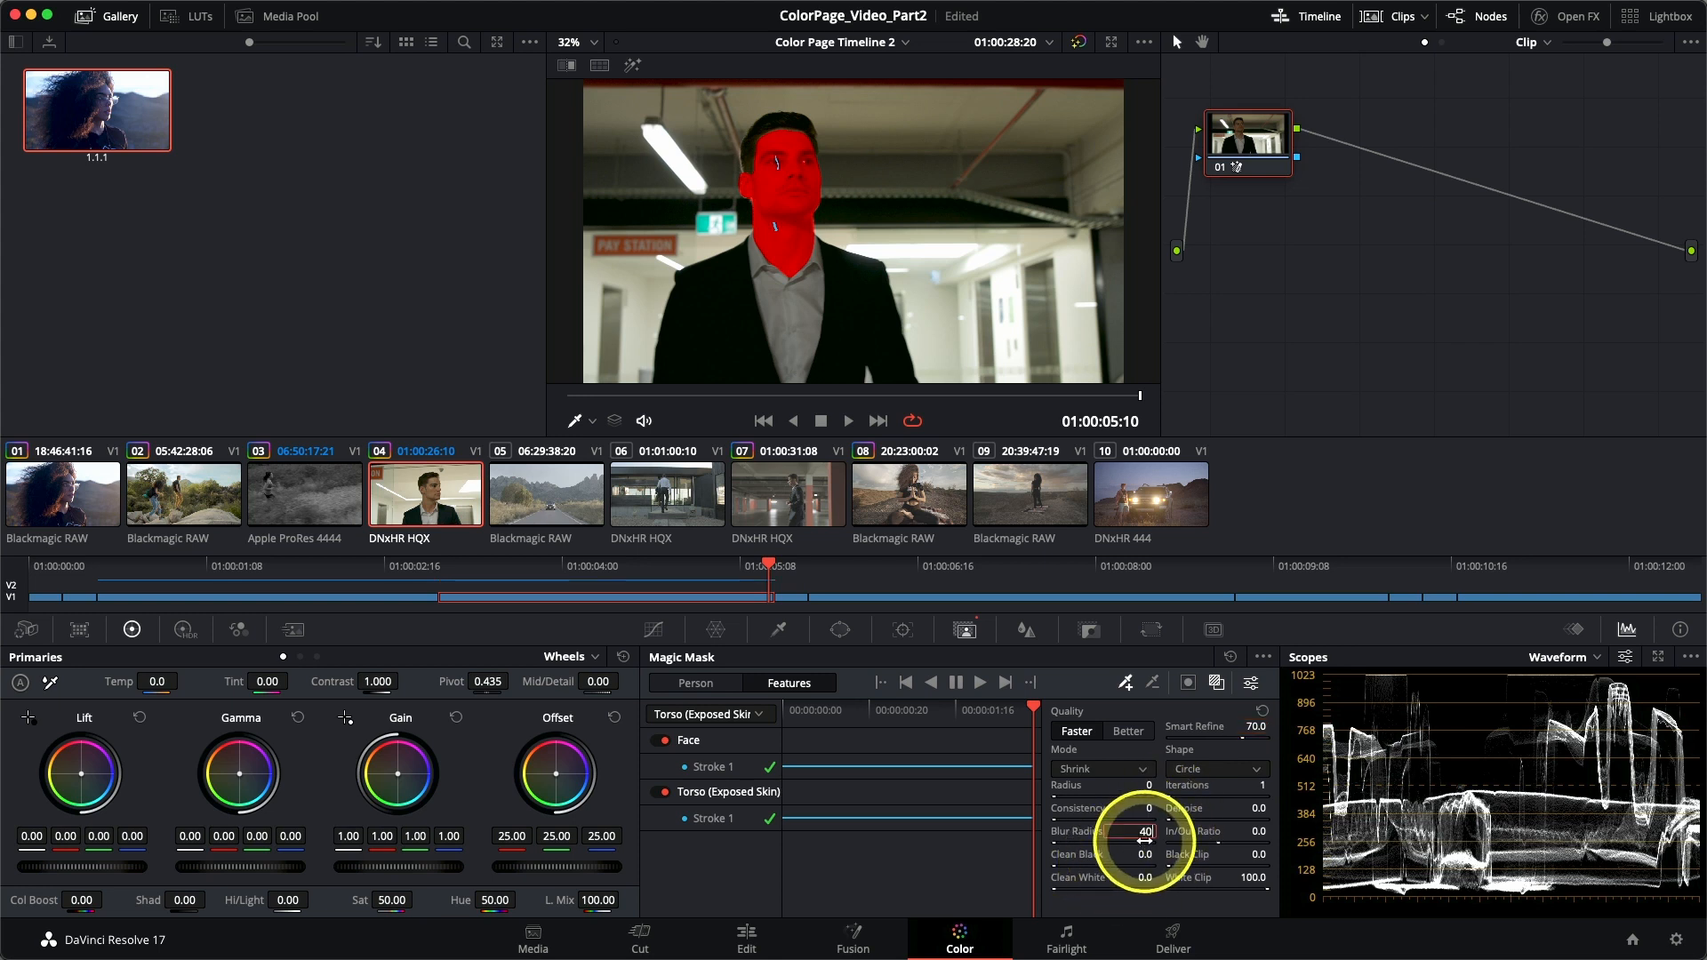
key("Return")
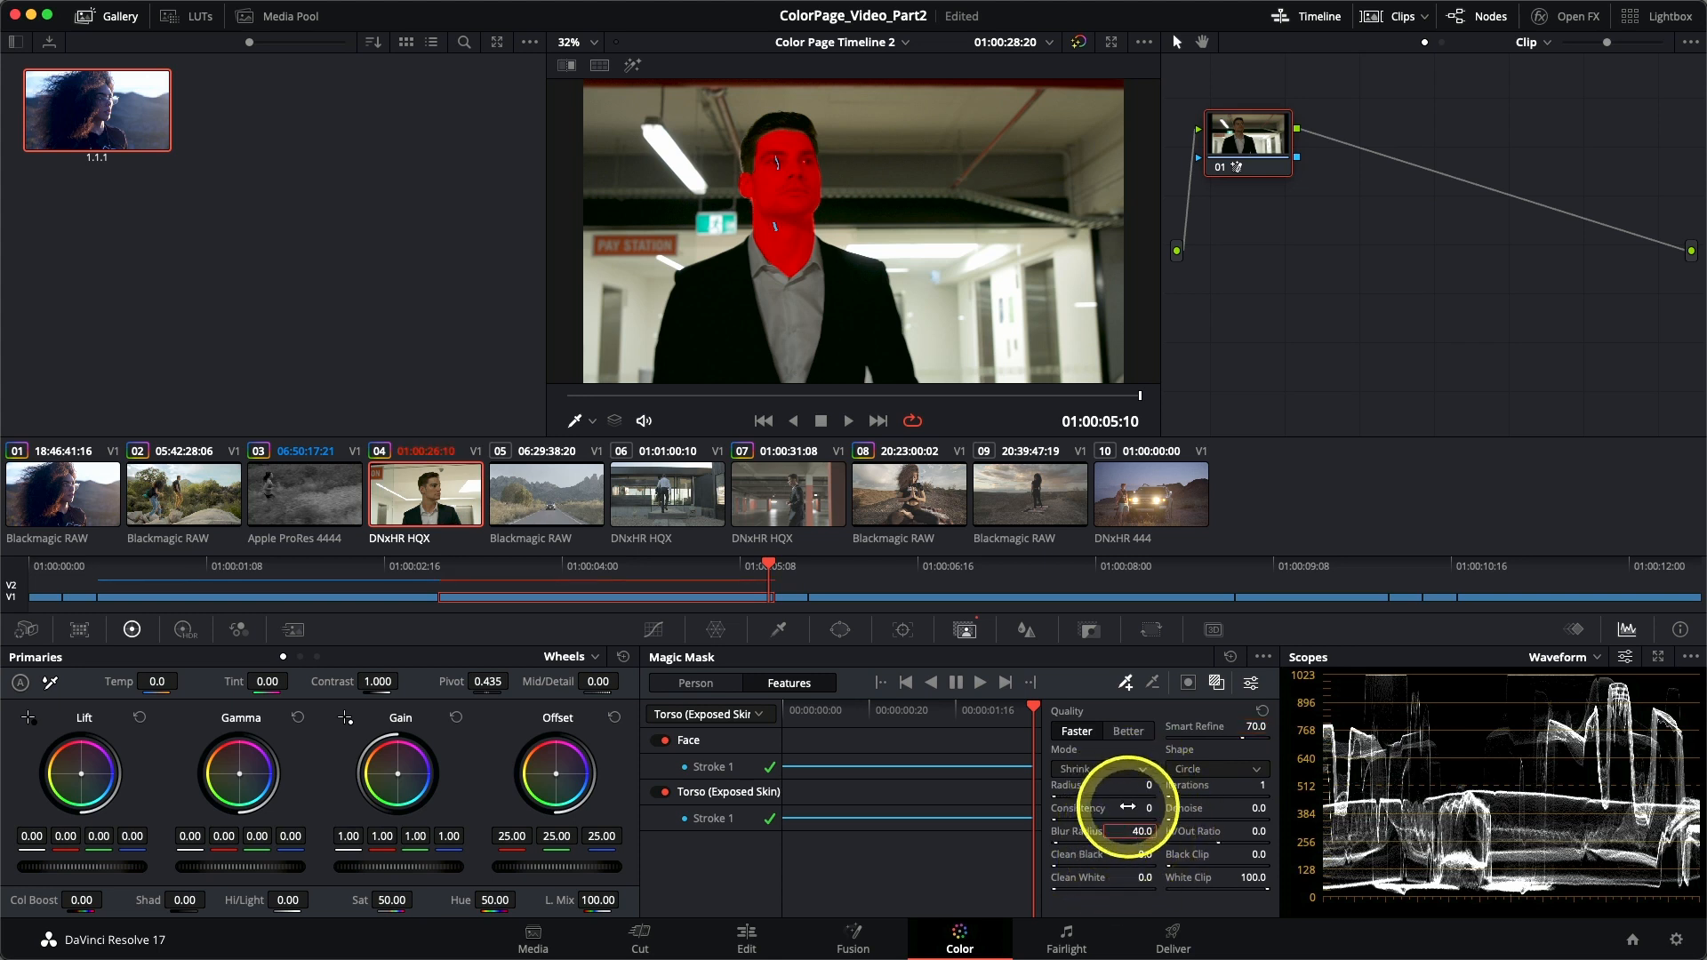
Step: Hide the mask overlay and grade the masked skin with Gamma 0.03 and Color Boost 3.00
left_click(658, 630)
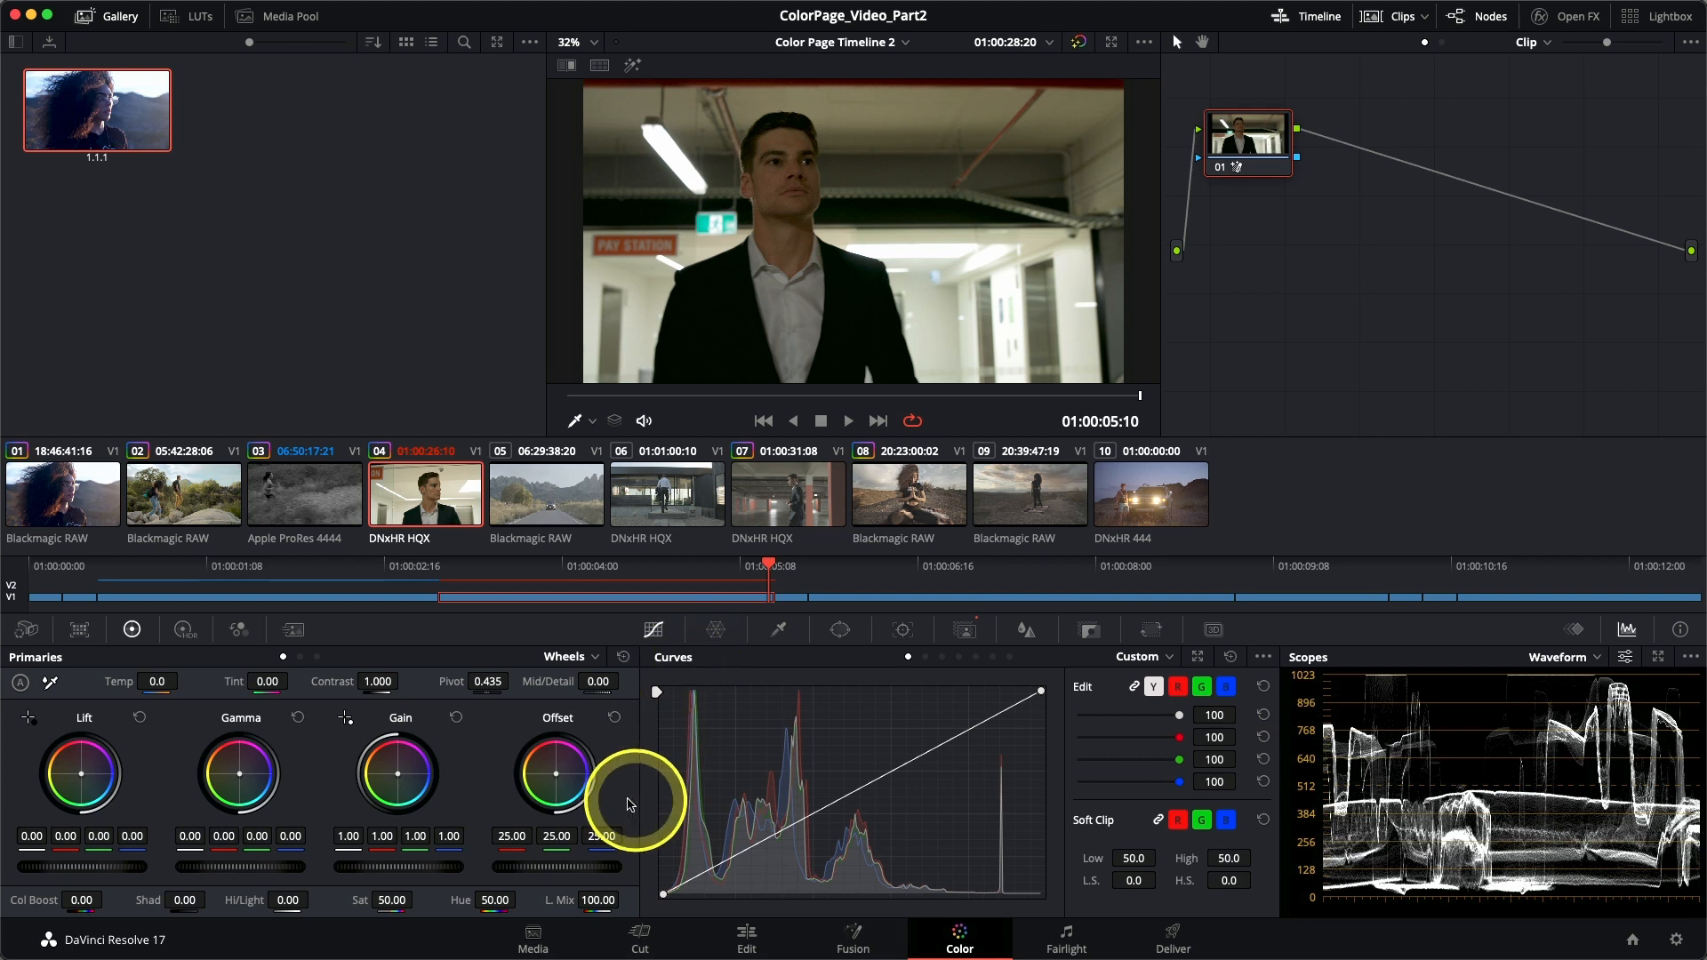
left_click_drag(228, 868, 94, 904)
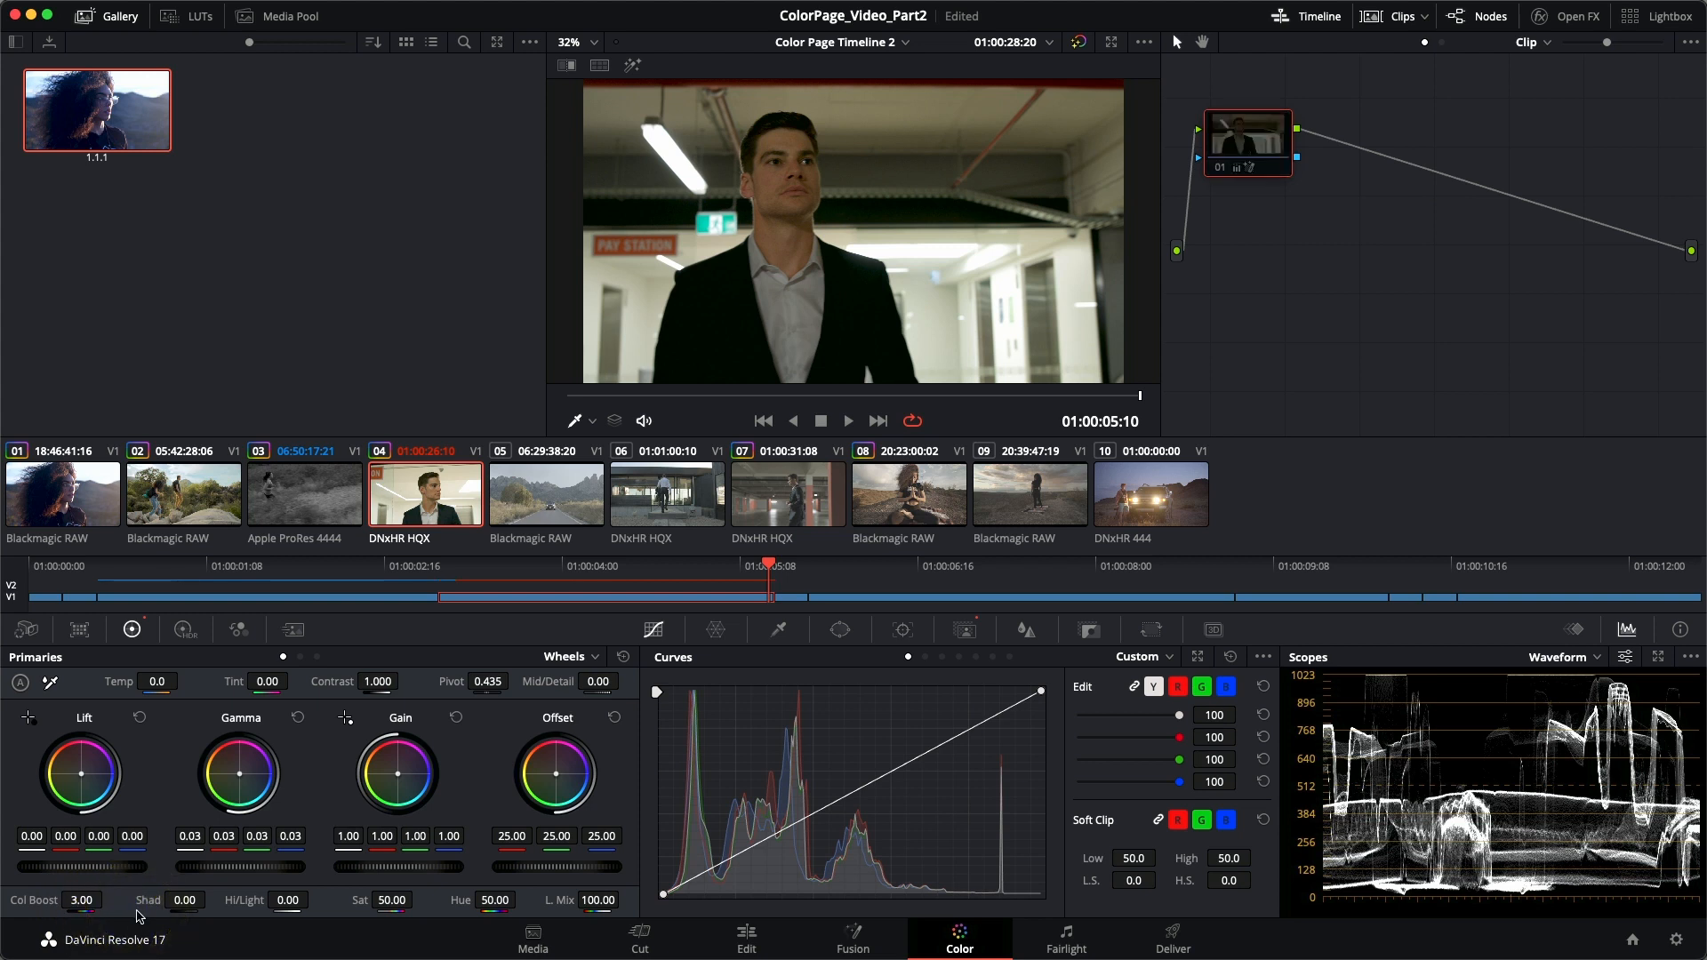
left_click(138, 916)
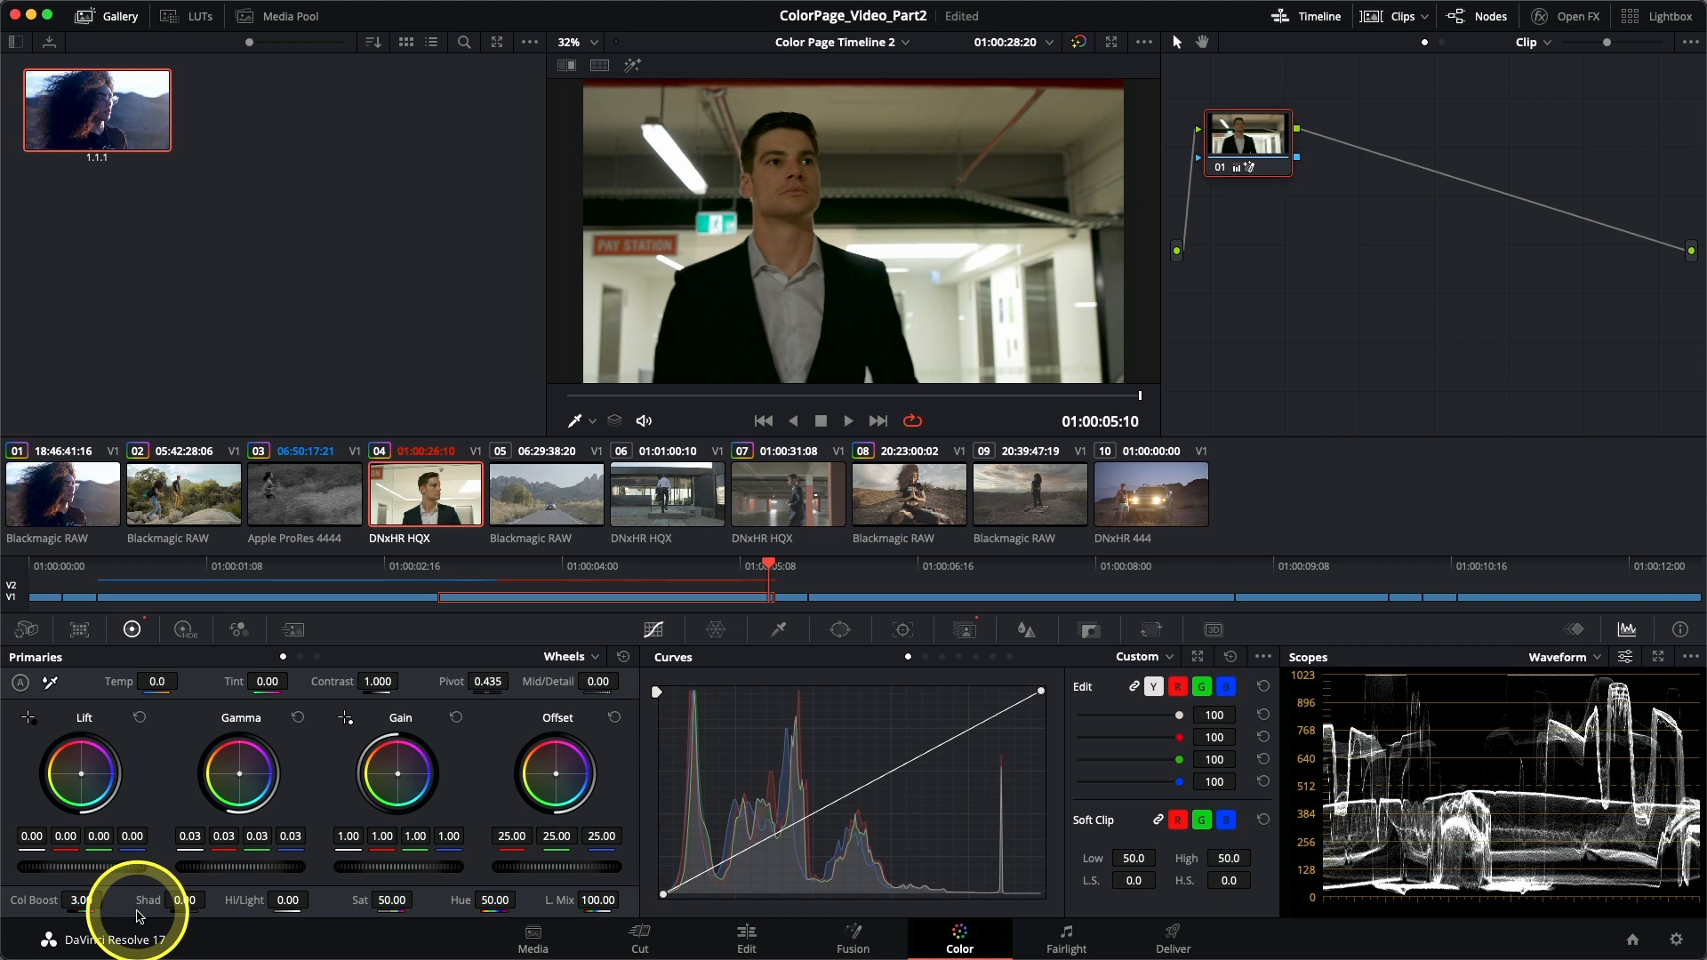
Step: Play back clip 04 to check the masked skin adjustment
key("space")
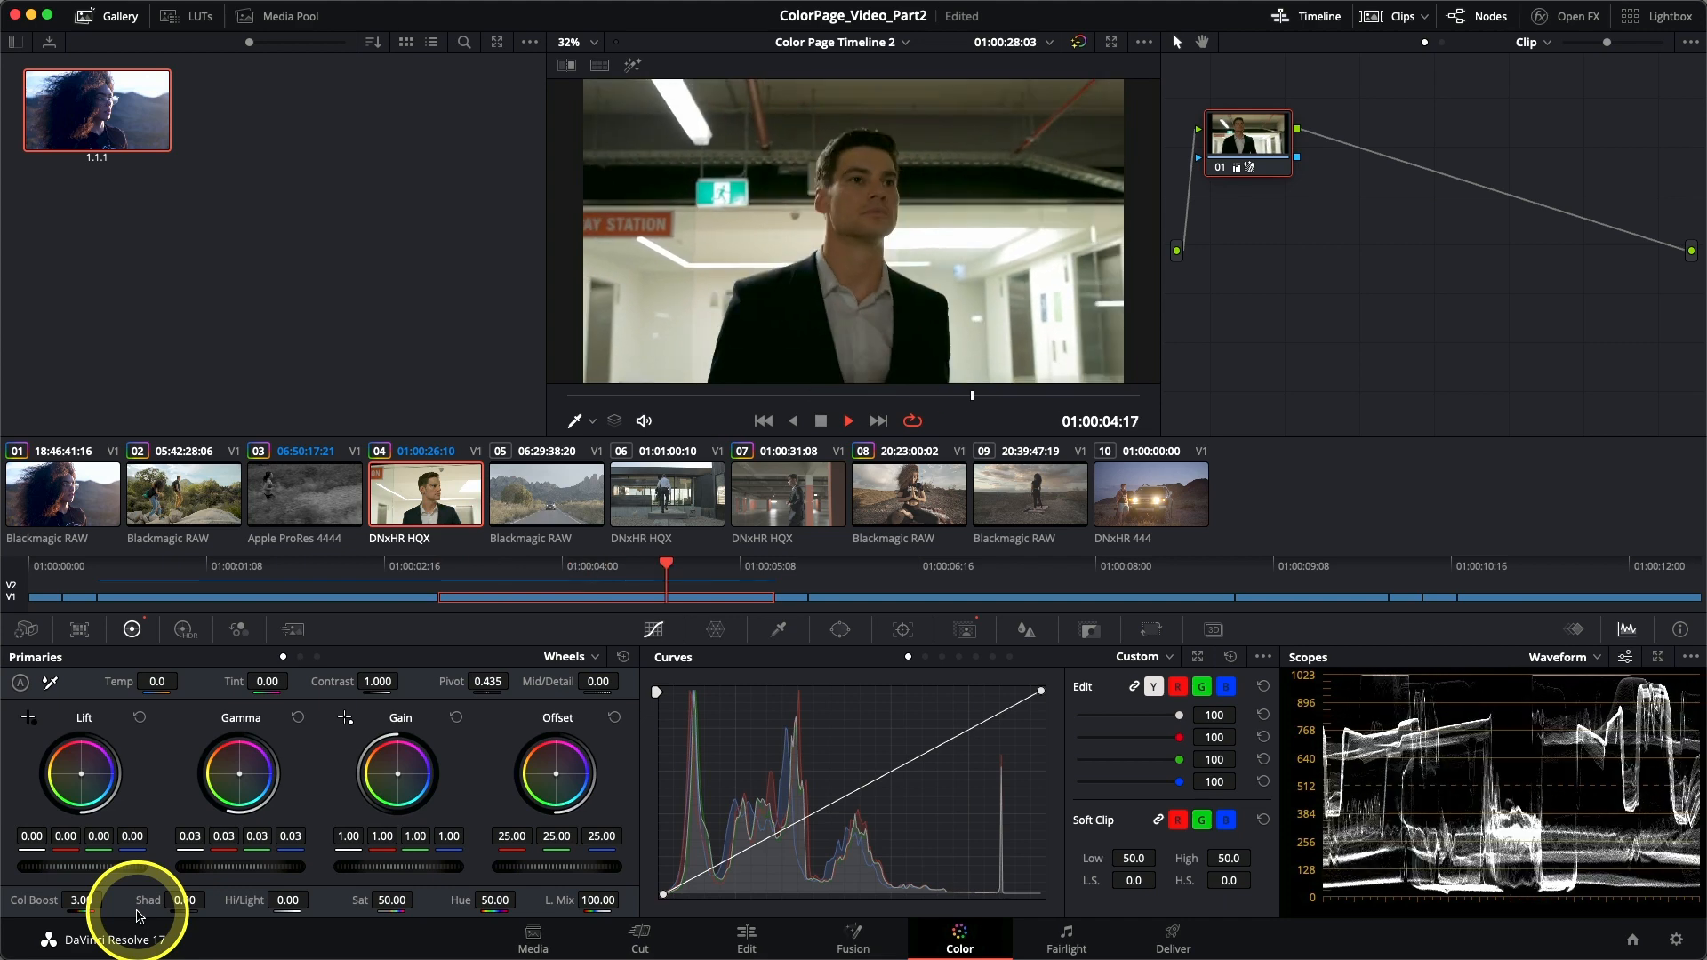
key("space")
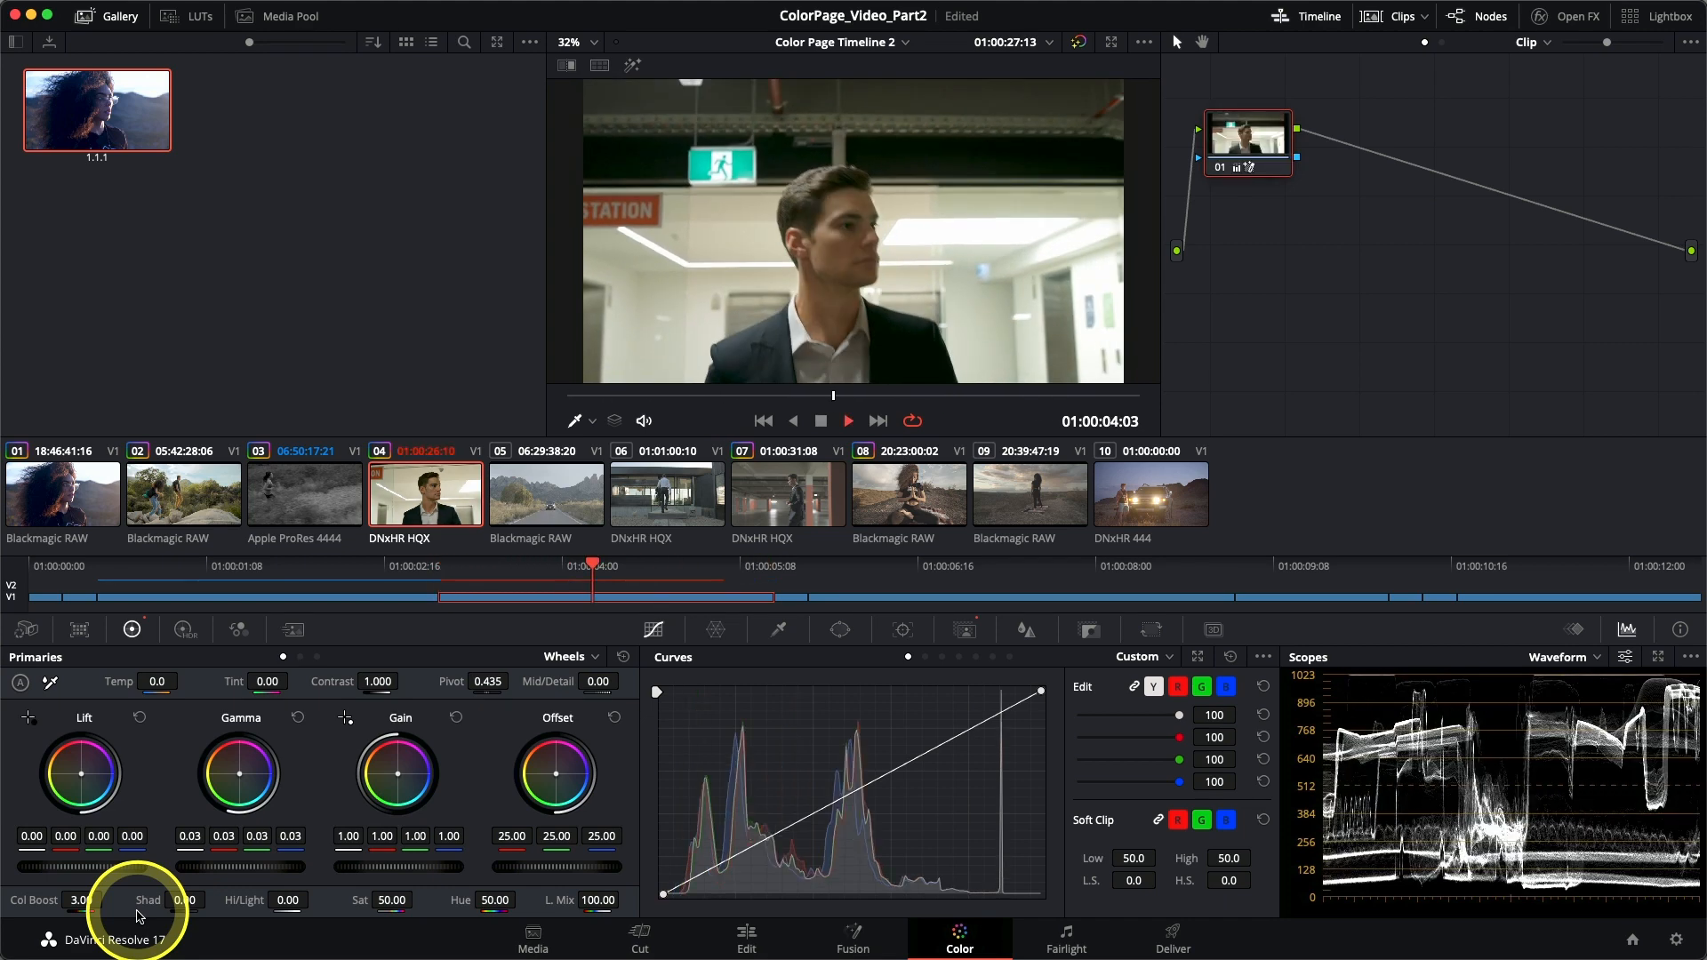
key("space")
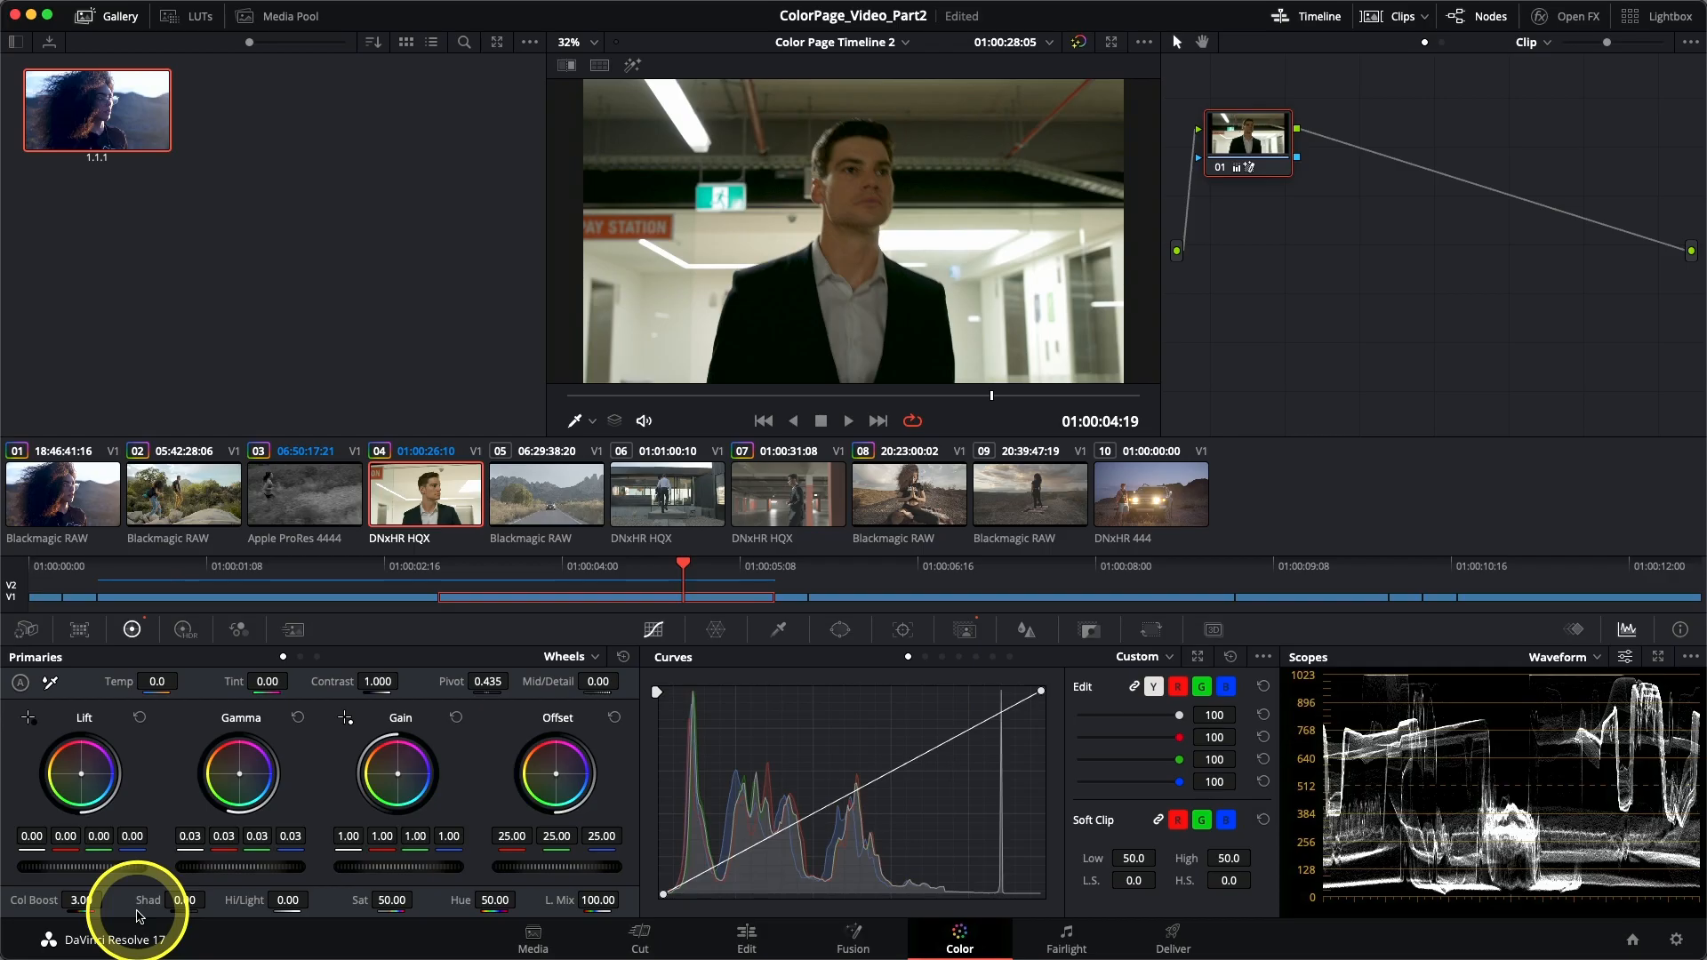
Step: Move to clip 05 and open the Color Warper in a floating window, resized and placed below the image
key("Down")
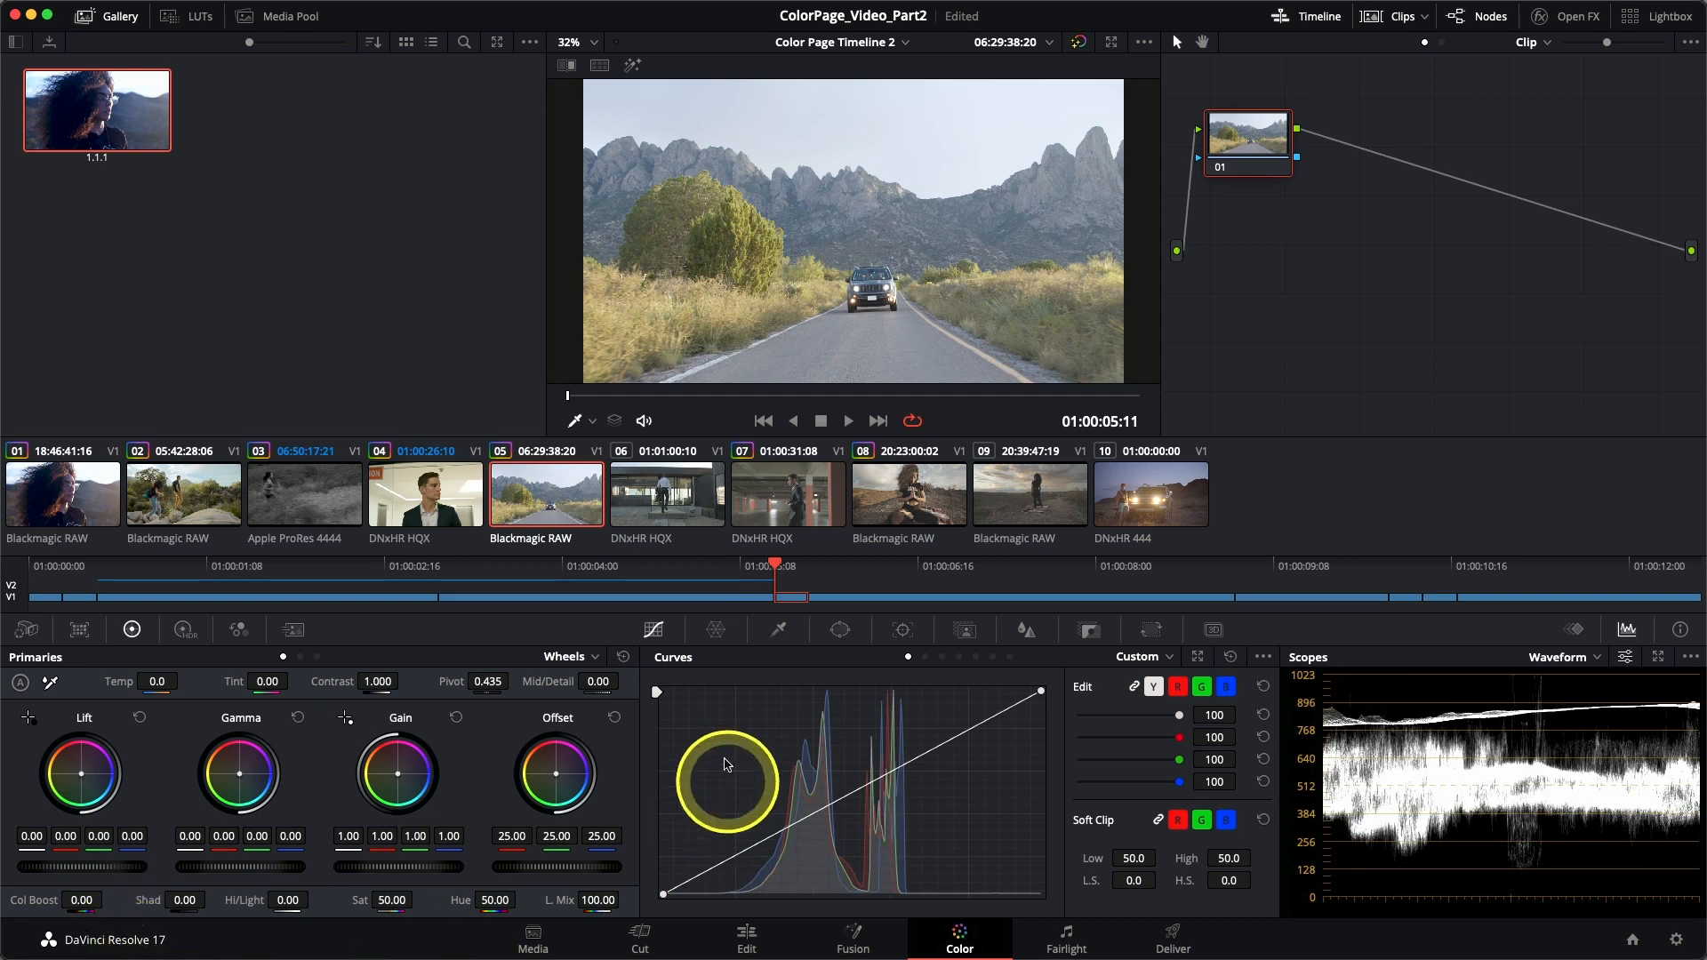
left_click(715, 632)
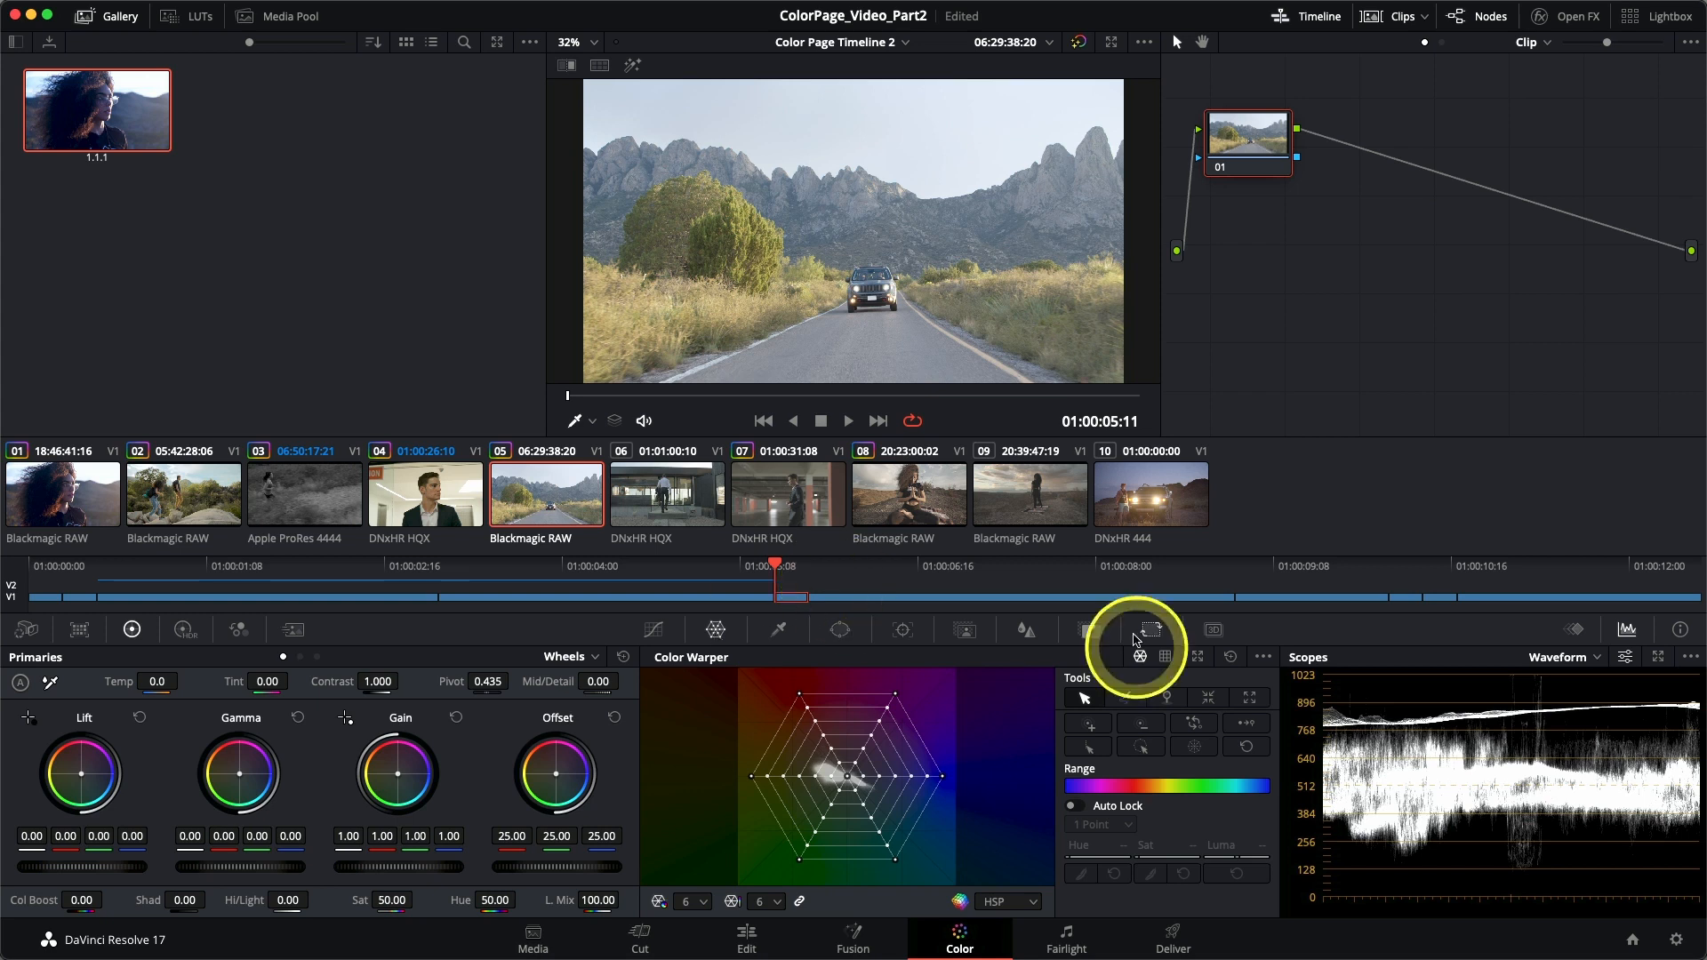
left_click(1198, 658)
left_click_drag(1010, 199, 1044, 352)
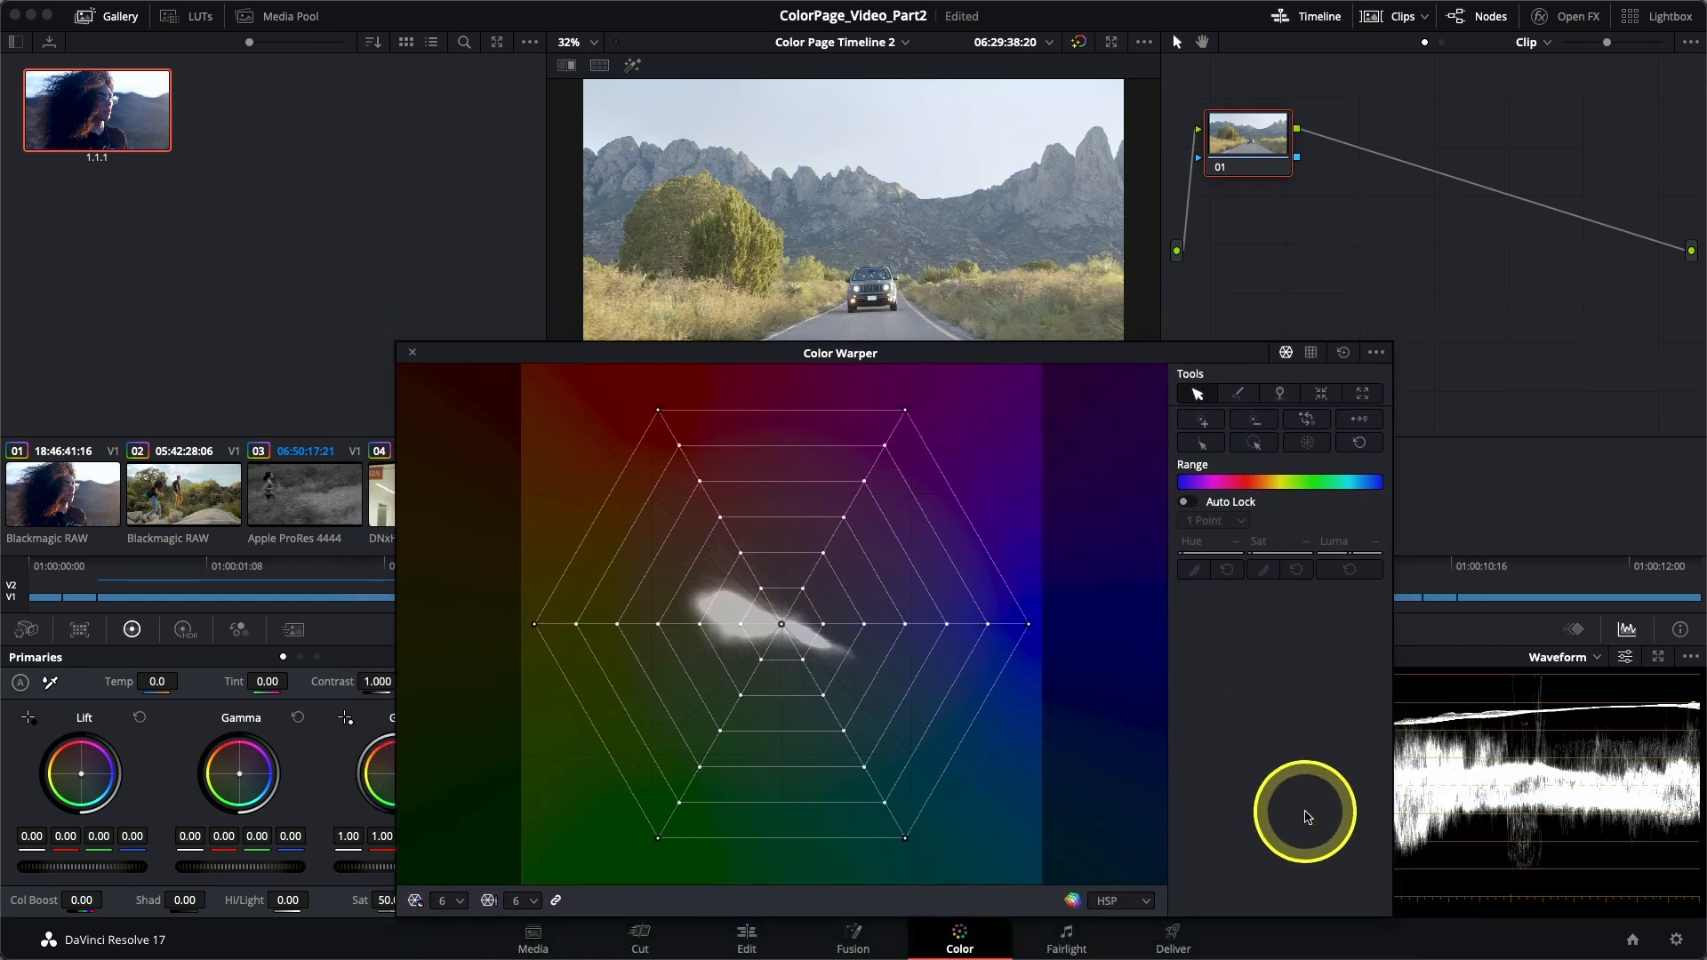
left_click_drag(1396, 911, 1294, 882)
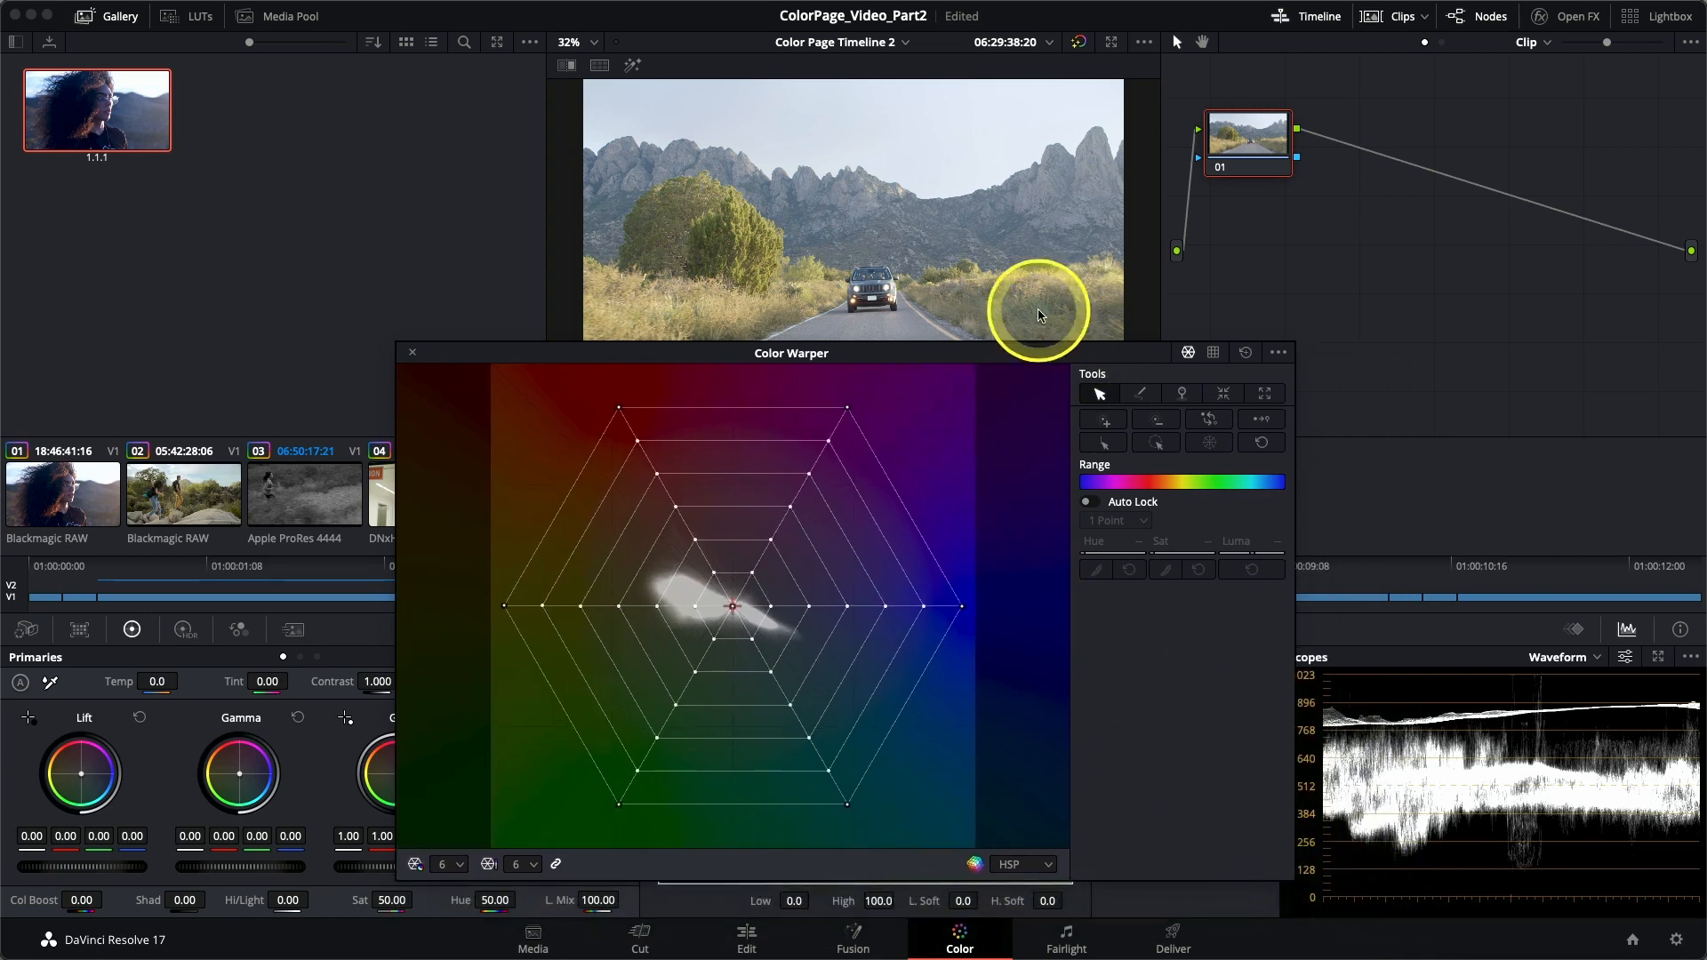
left_click_drag(1023, 355, 1086, 397)
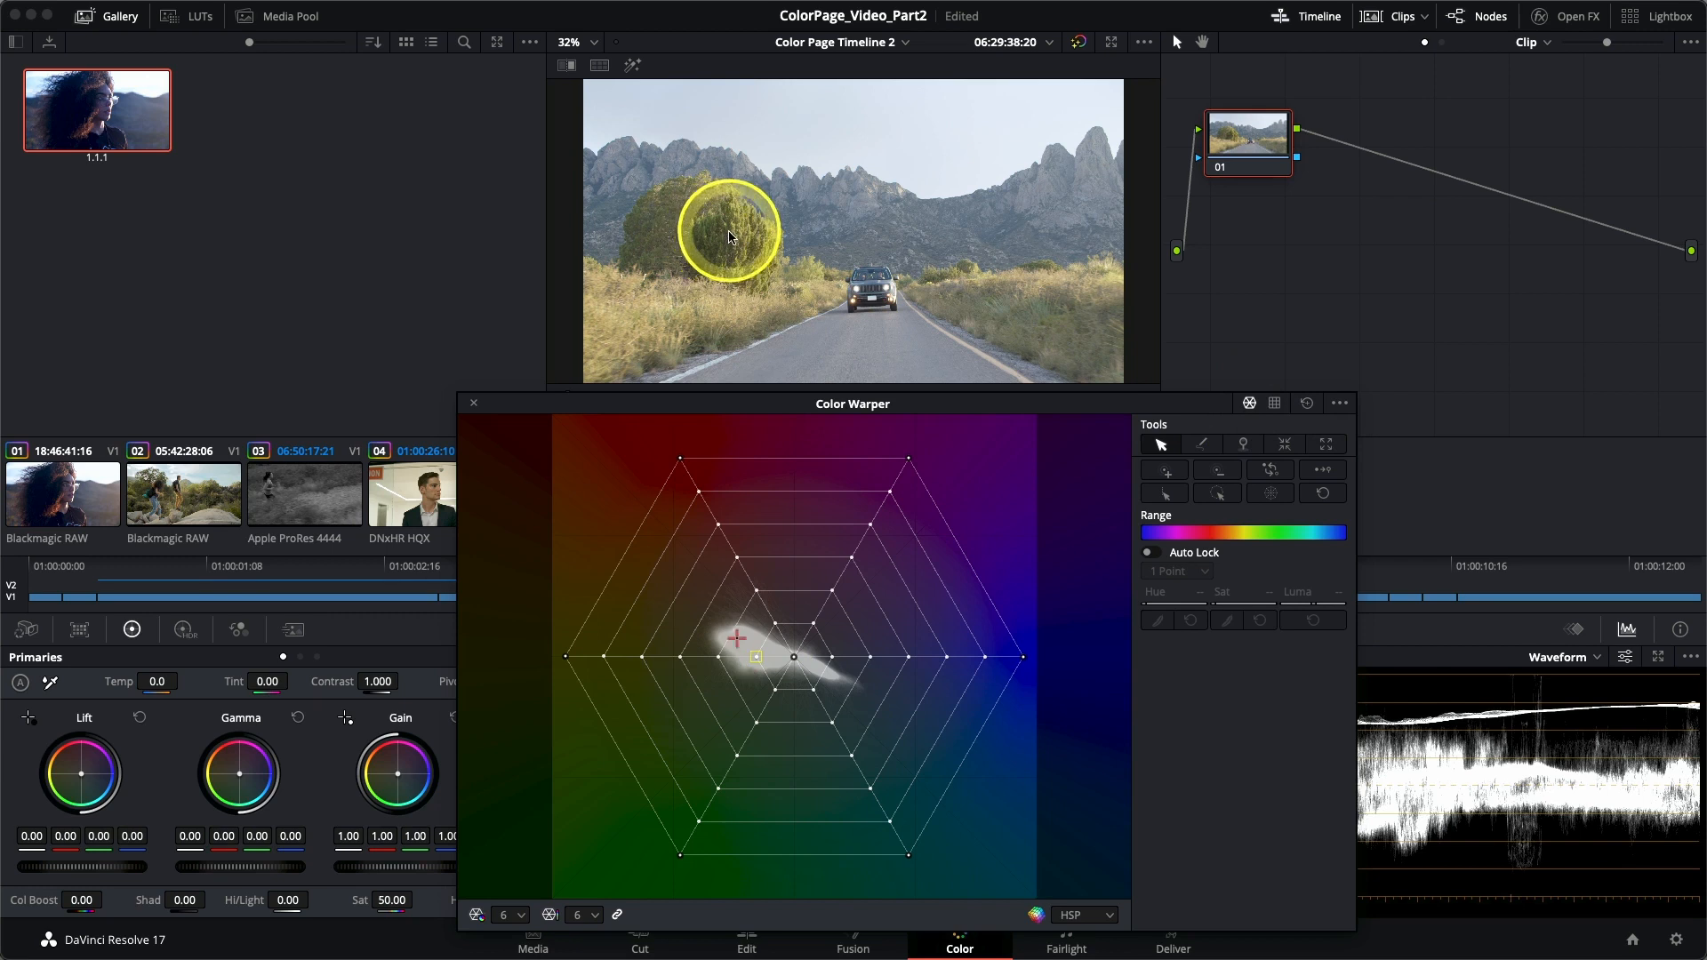
Step: Warp the foliage color sampled from the large tree, trying greener tones before settling on golden yellow with Hue 0.89 and Sat 0.65
left_click_drag(730, 231, 691, 219)
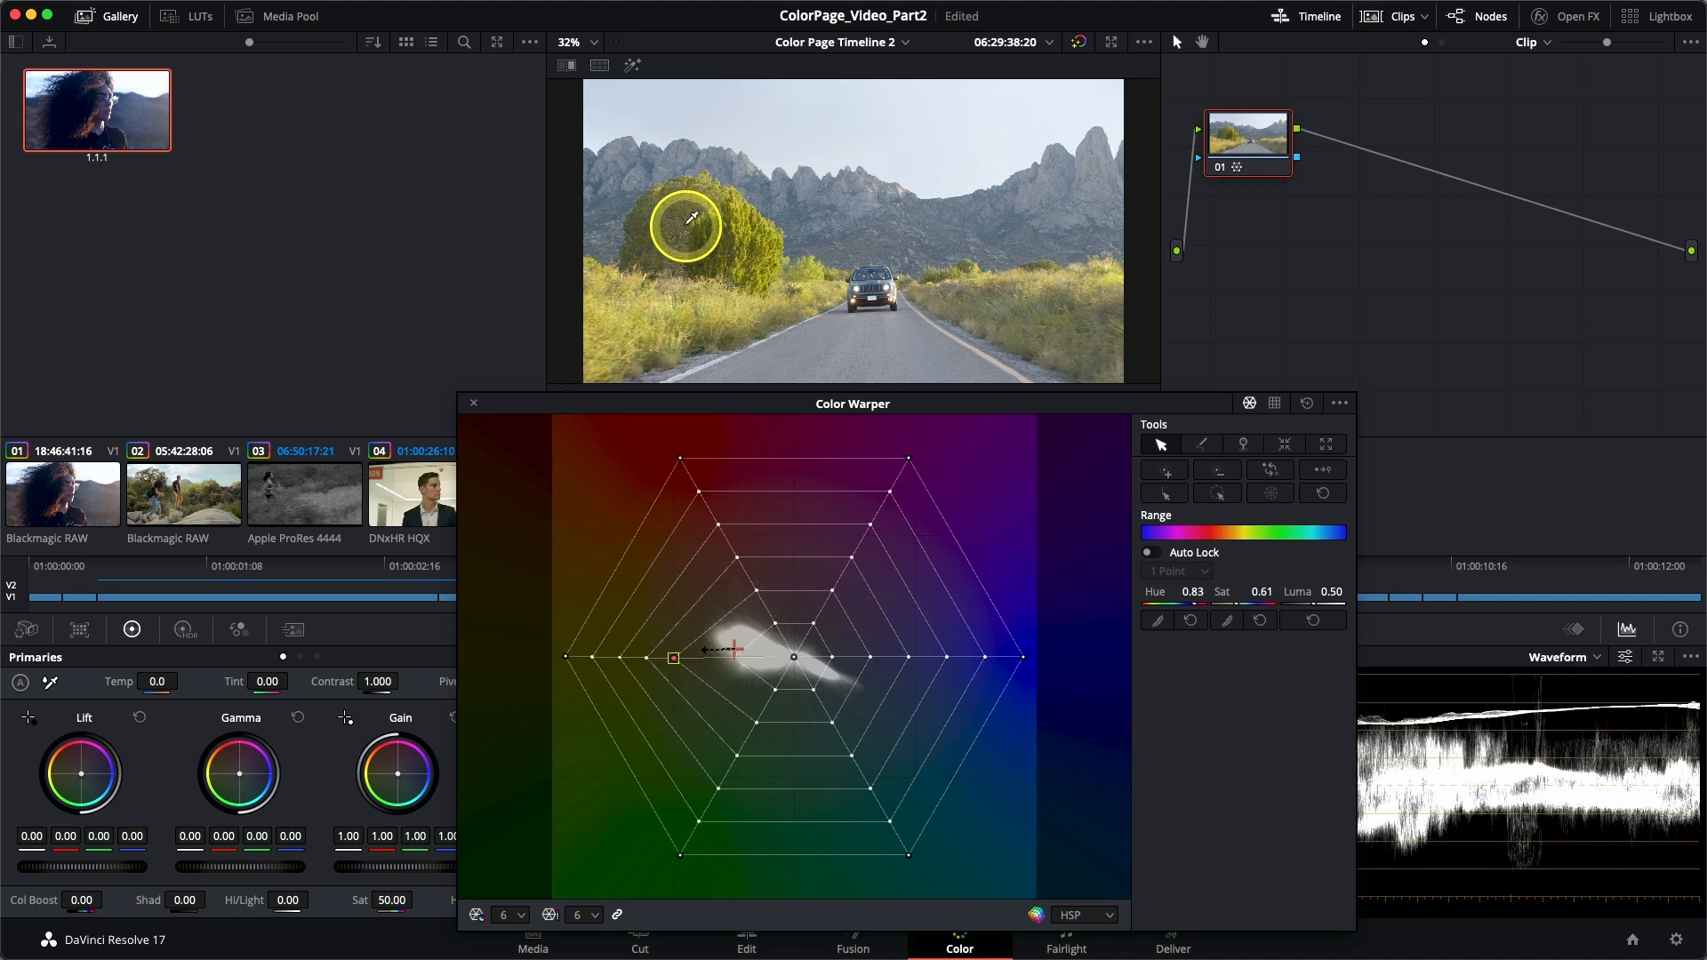
left_click_drag(691, 216, 698, 251)
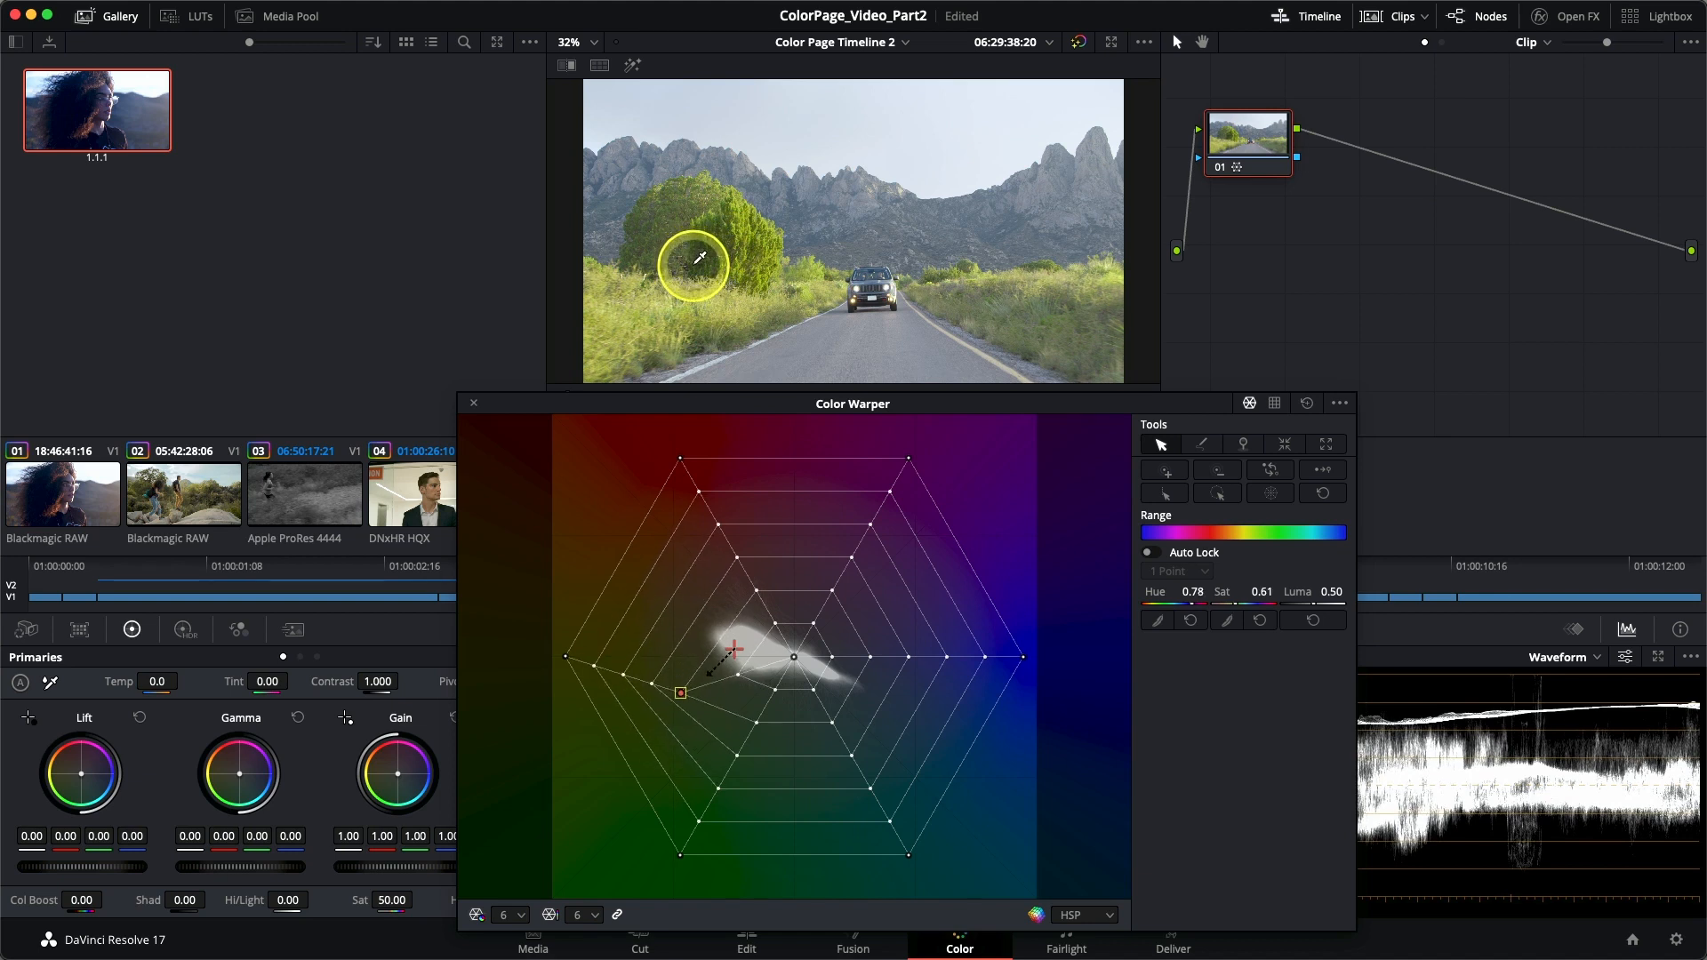
mouse_move(700, 258)
left_mouse_down()
mouse_move(719, 267)
mouse_move(686, 256)
mouse_move(697, 284)
left_mouse_up()
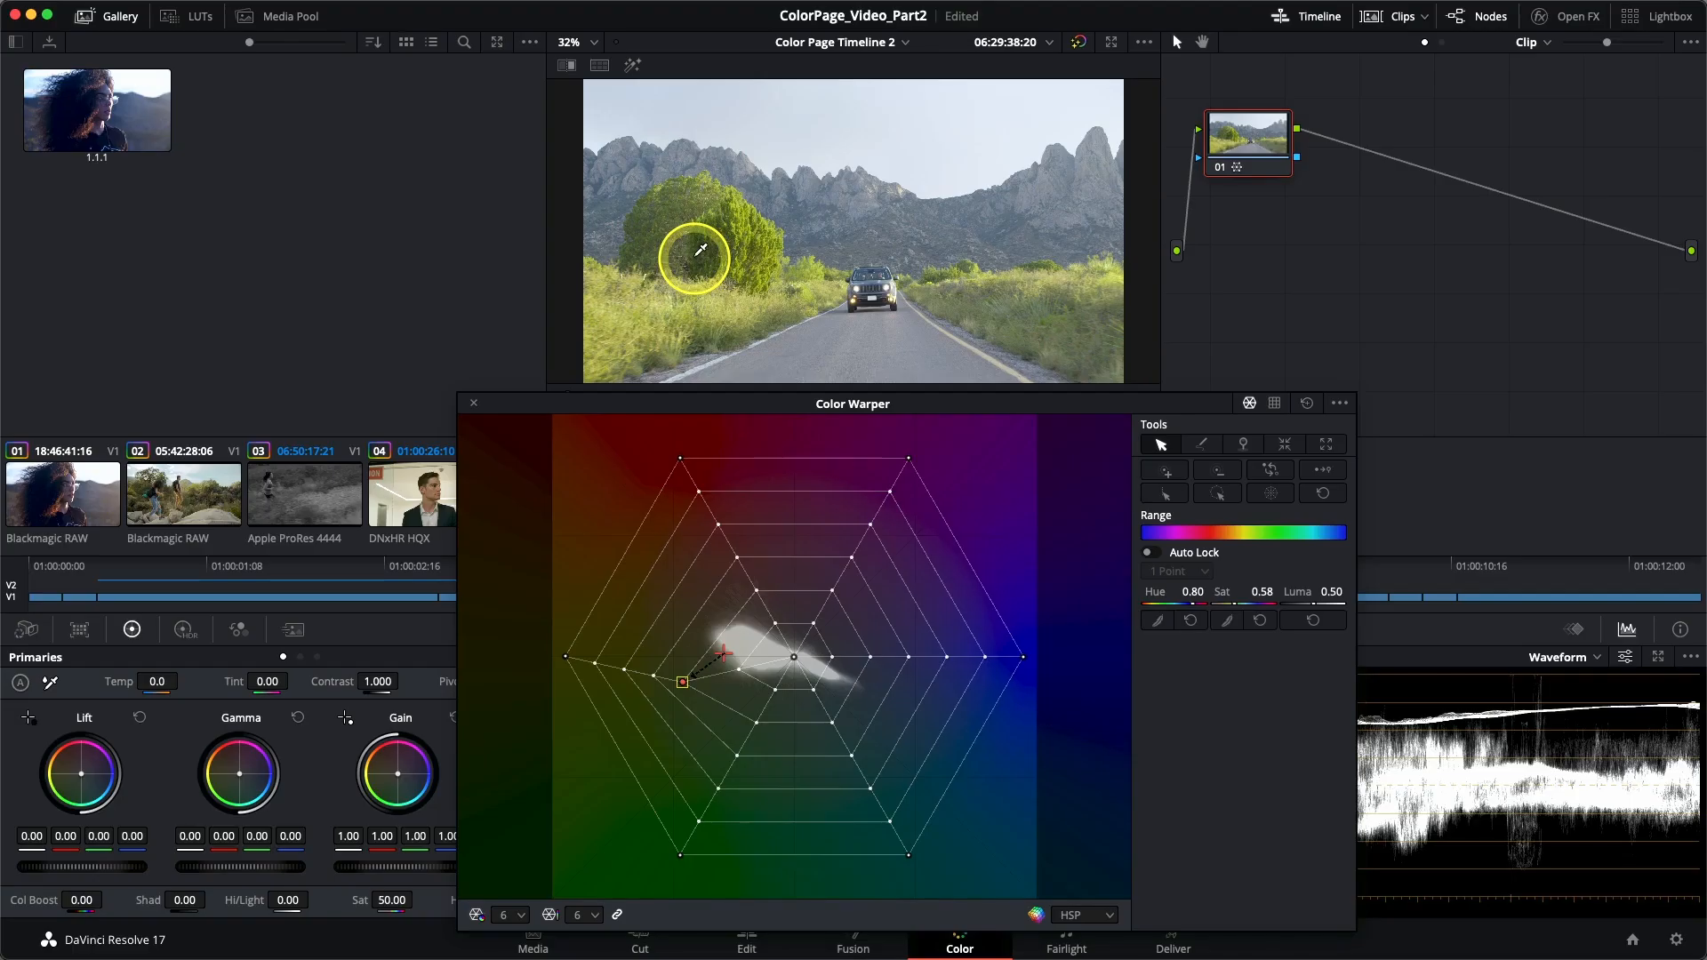
left_click_drag(696, 243, 698, 174)
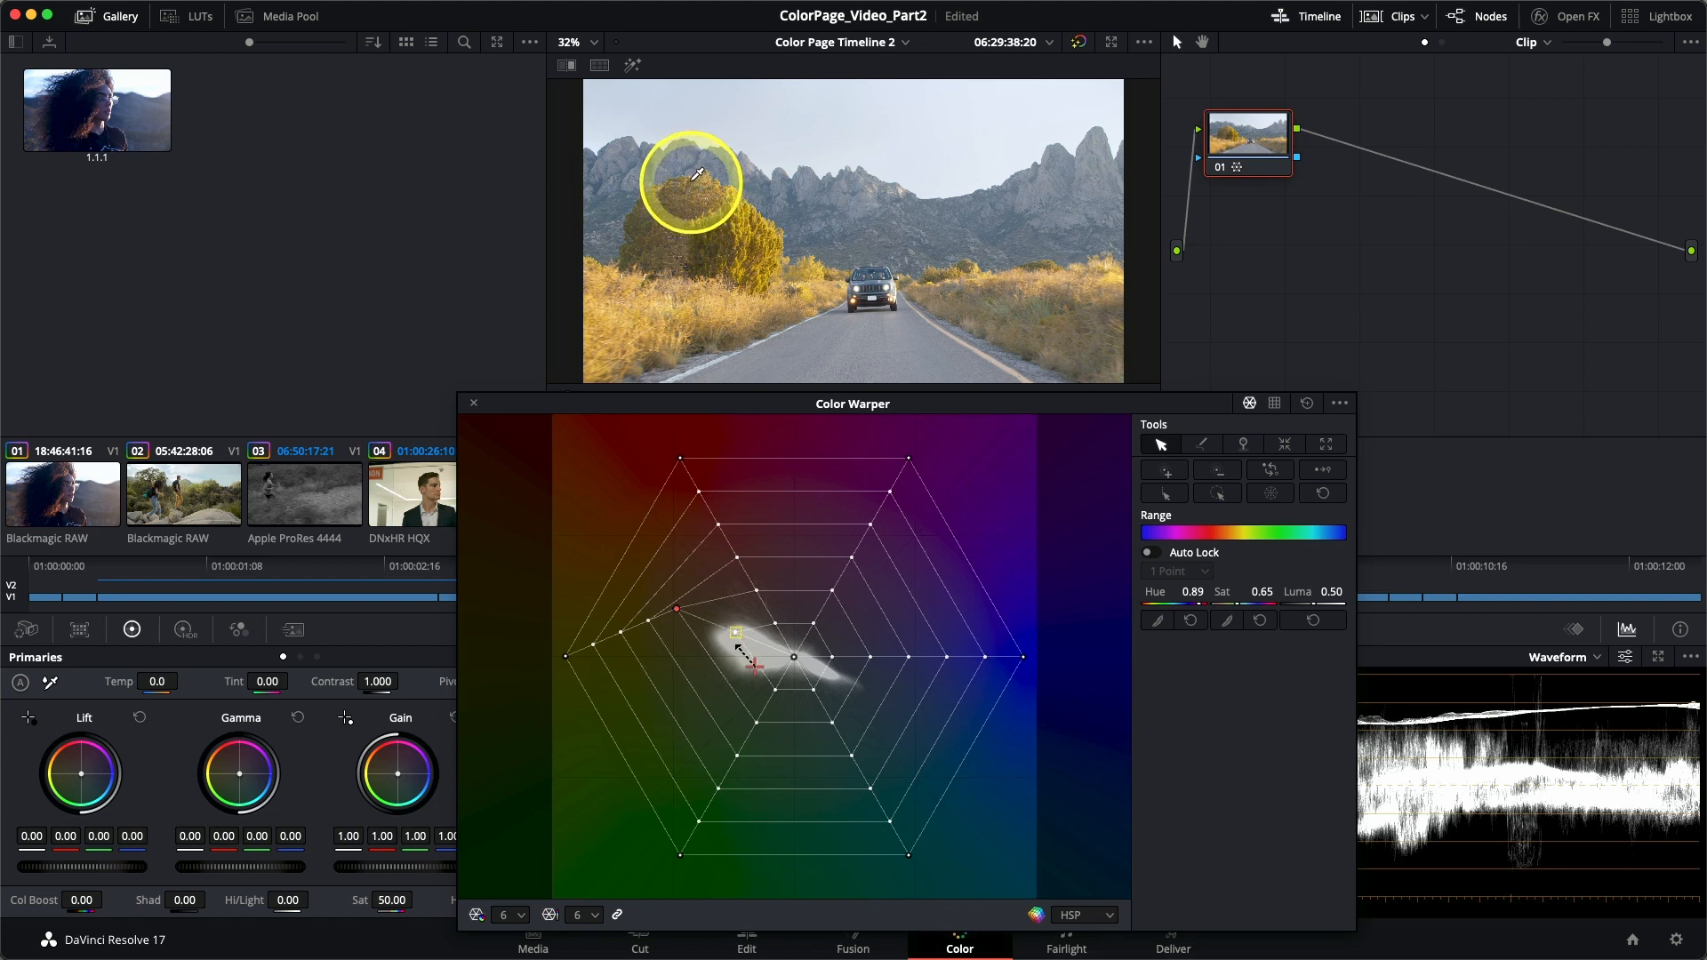
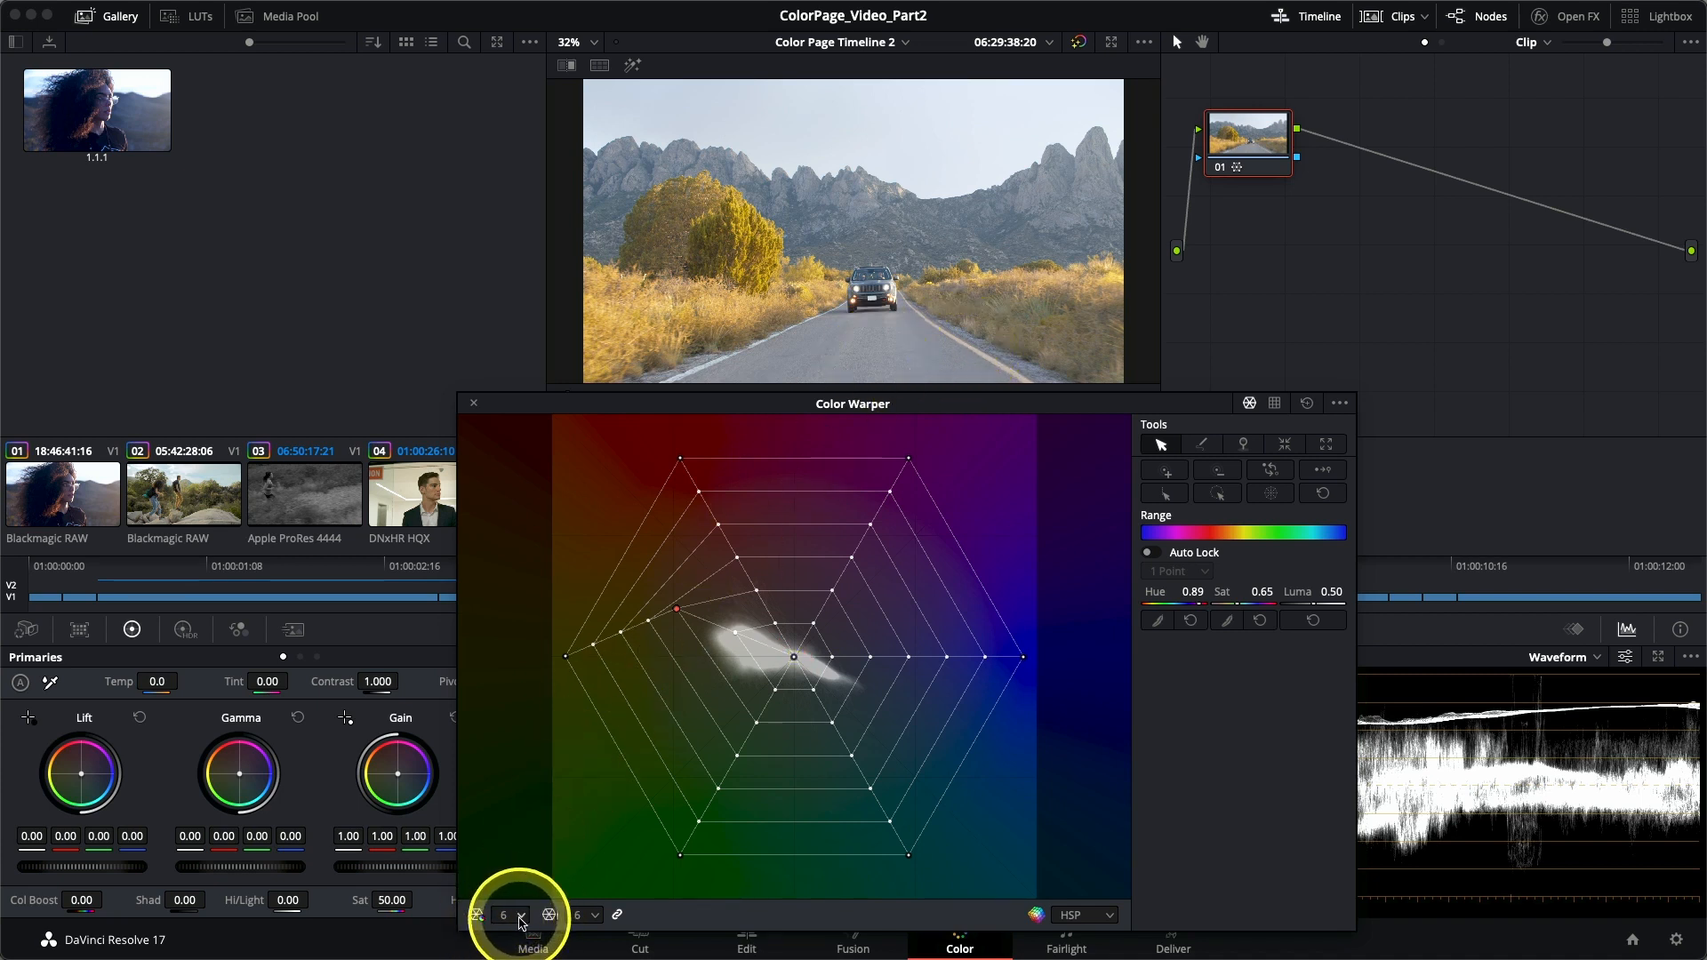
Step: Raise the Color Warper's linked hue and saturation grid resolution to 12
left_click(521, 922)
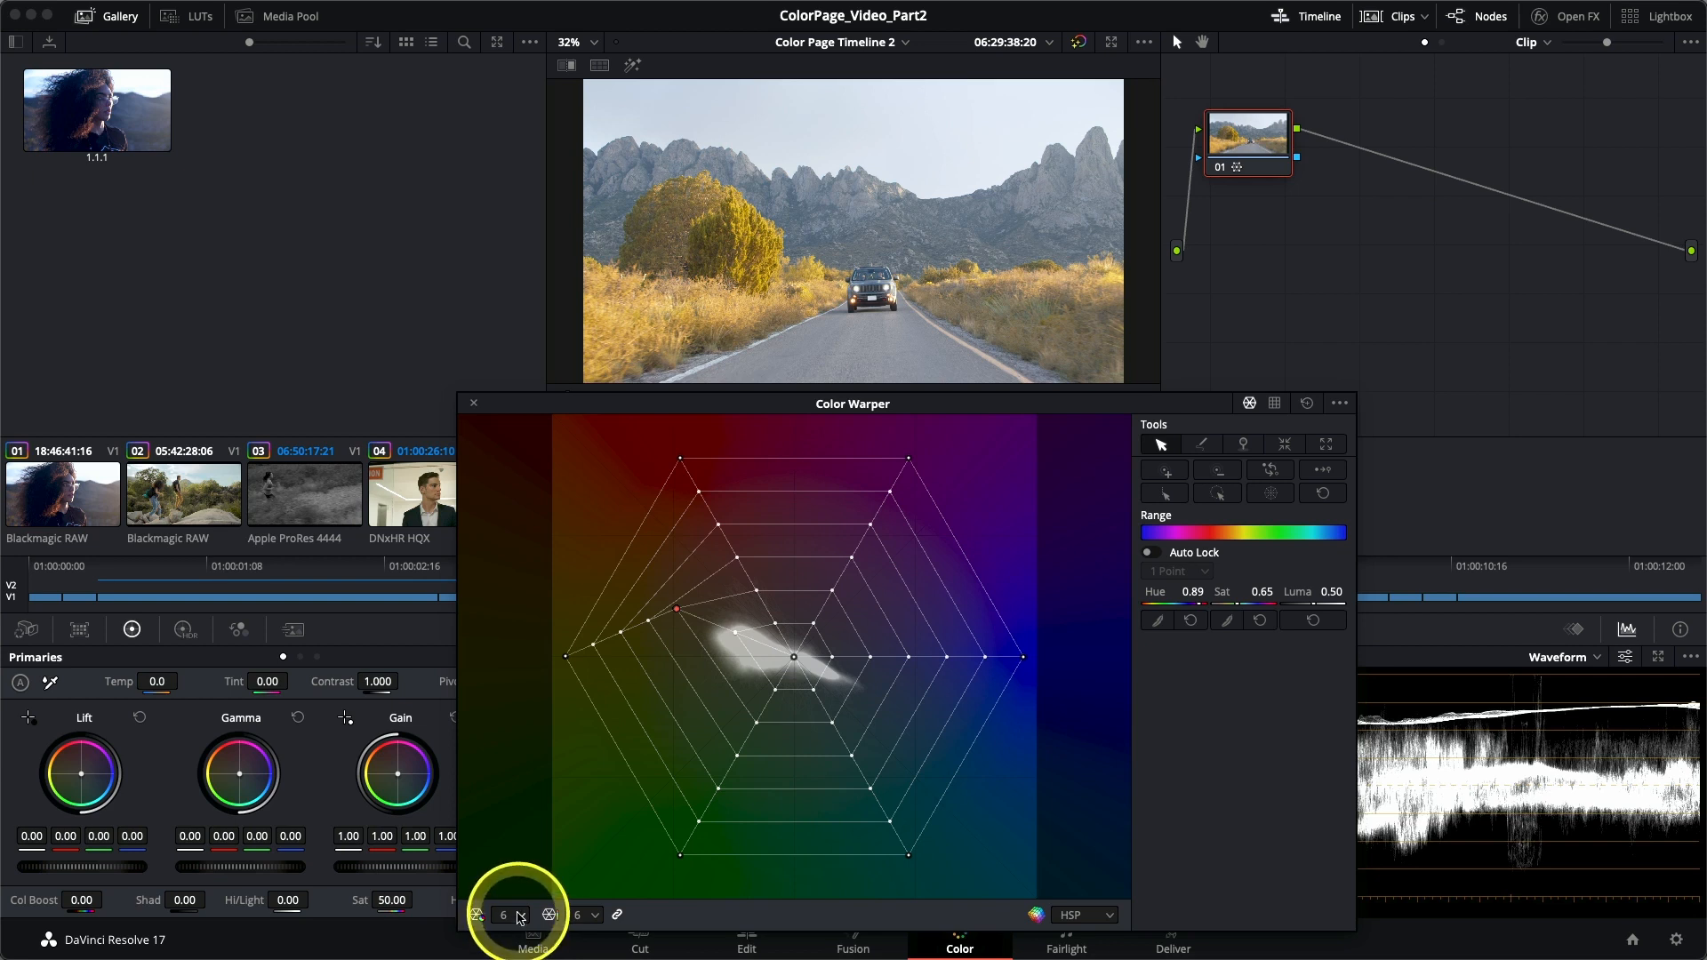
left_click(522, 922)
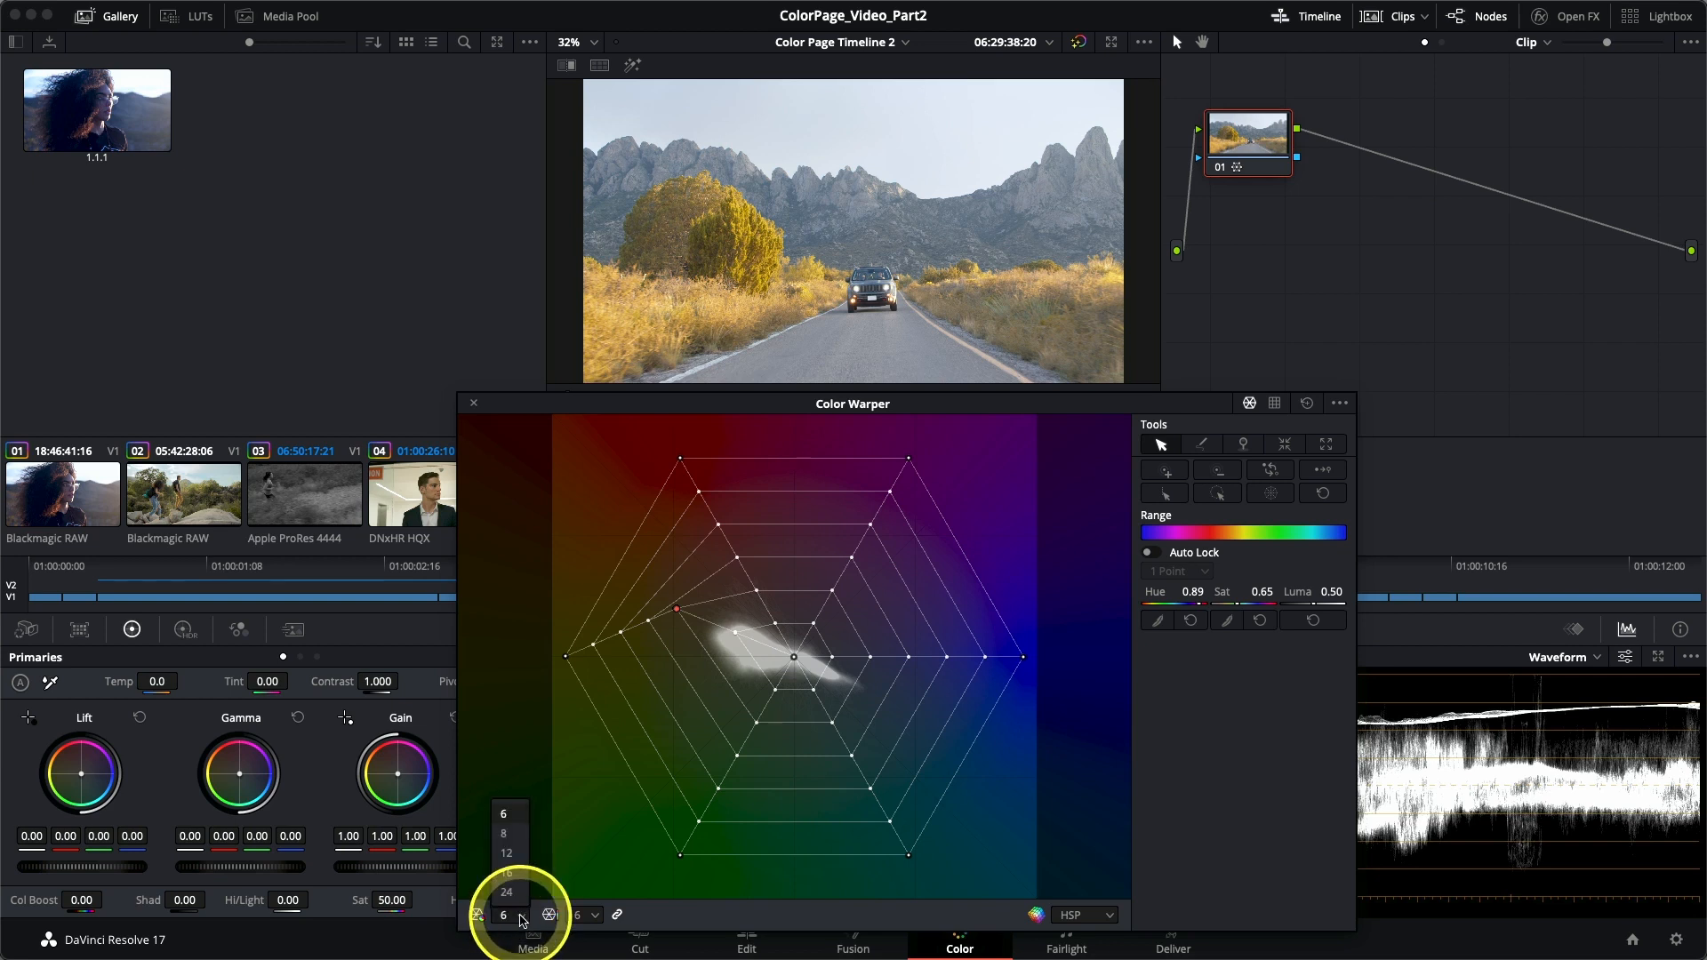
left_click(507, 853)
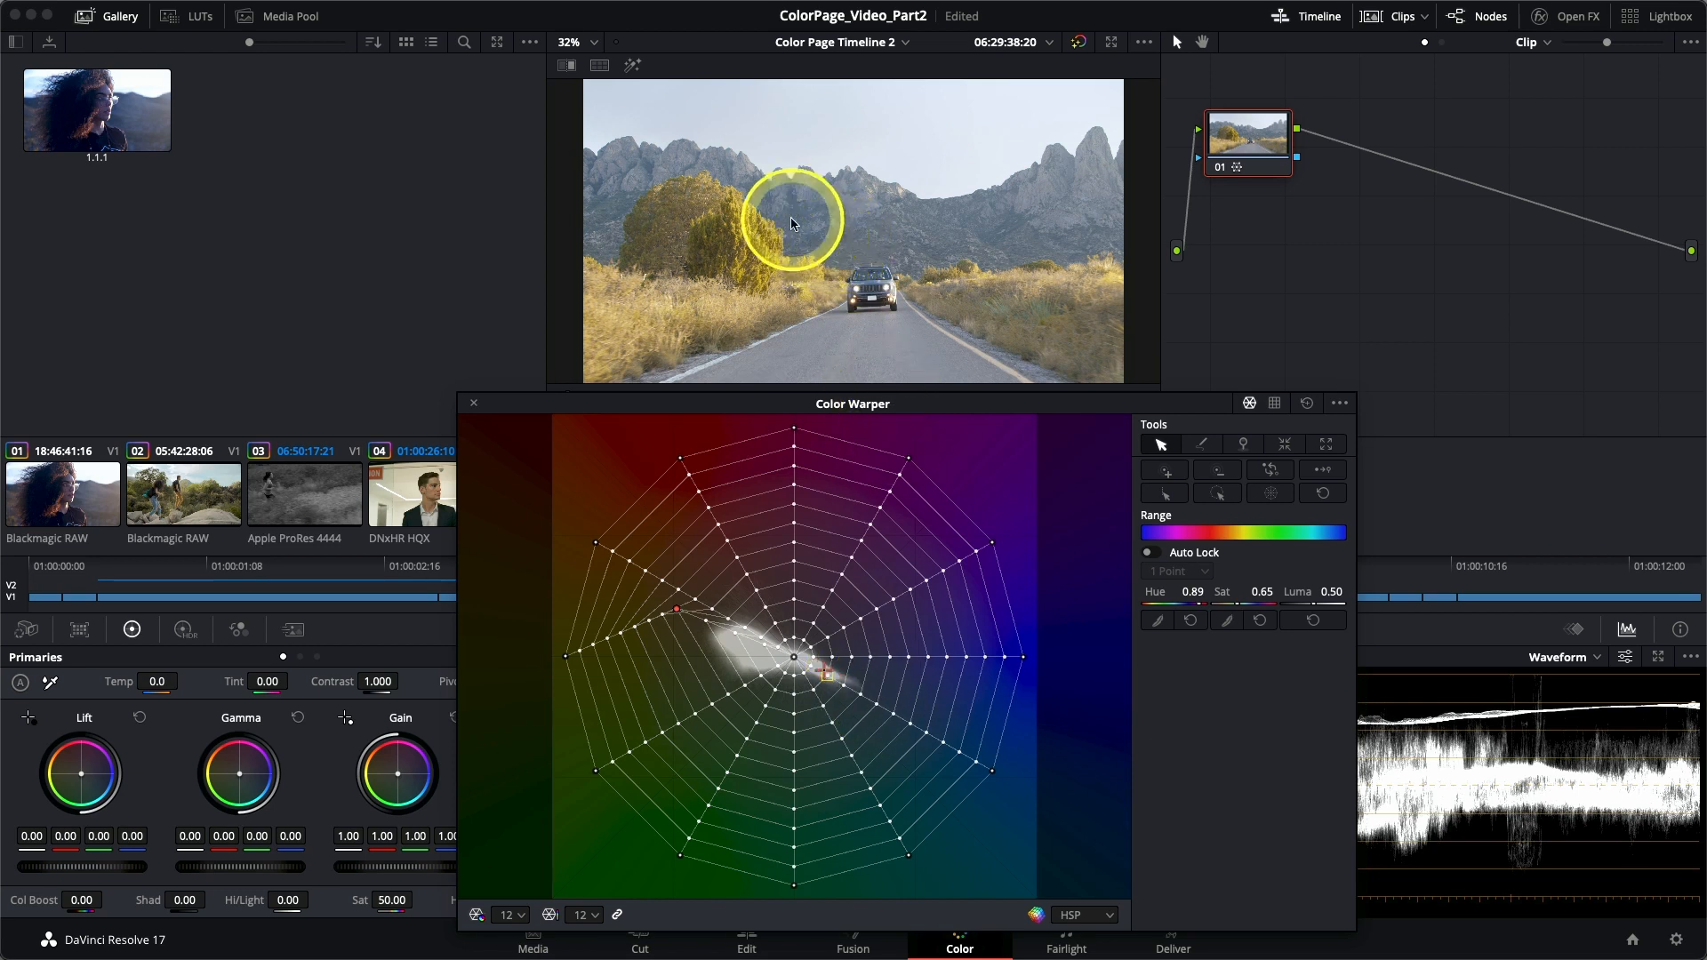
Step: Undo a trial warp of the mountains, pin the grid point beside the neutral center, warp the mountains bluer to Hue 0.41, Sat 0.45, and close the floating window
left_click_drag(798, 215, 846, 259)
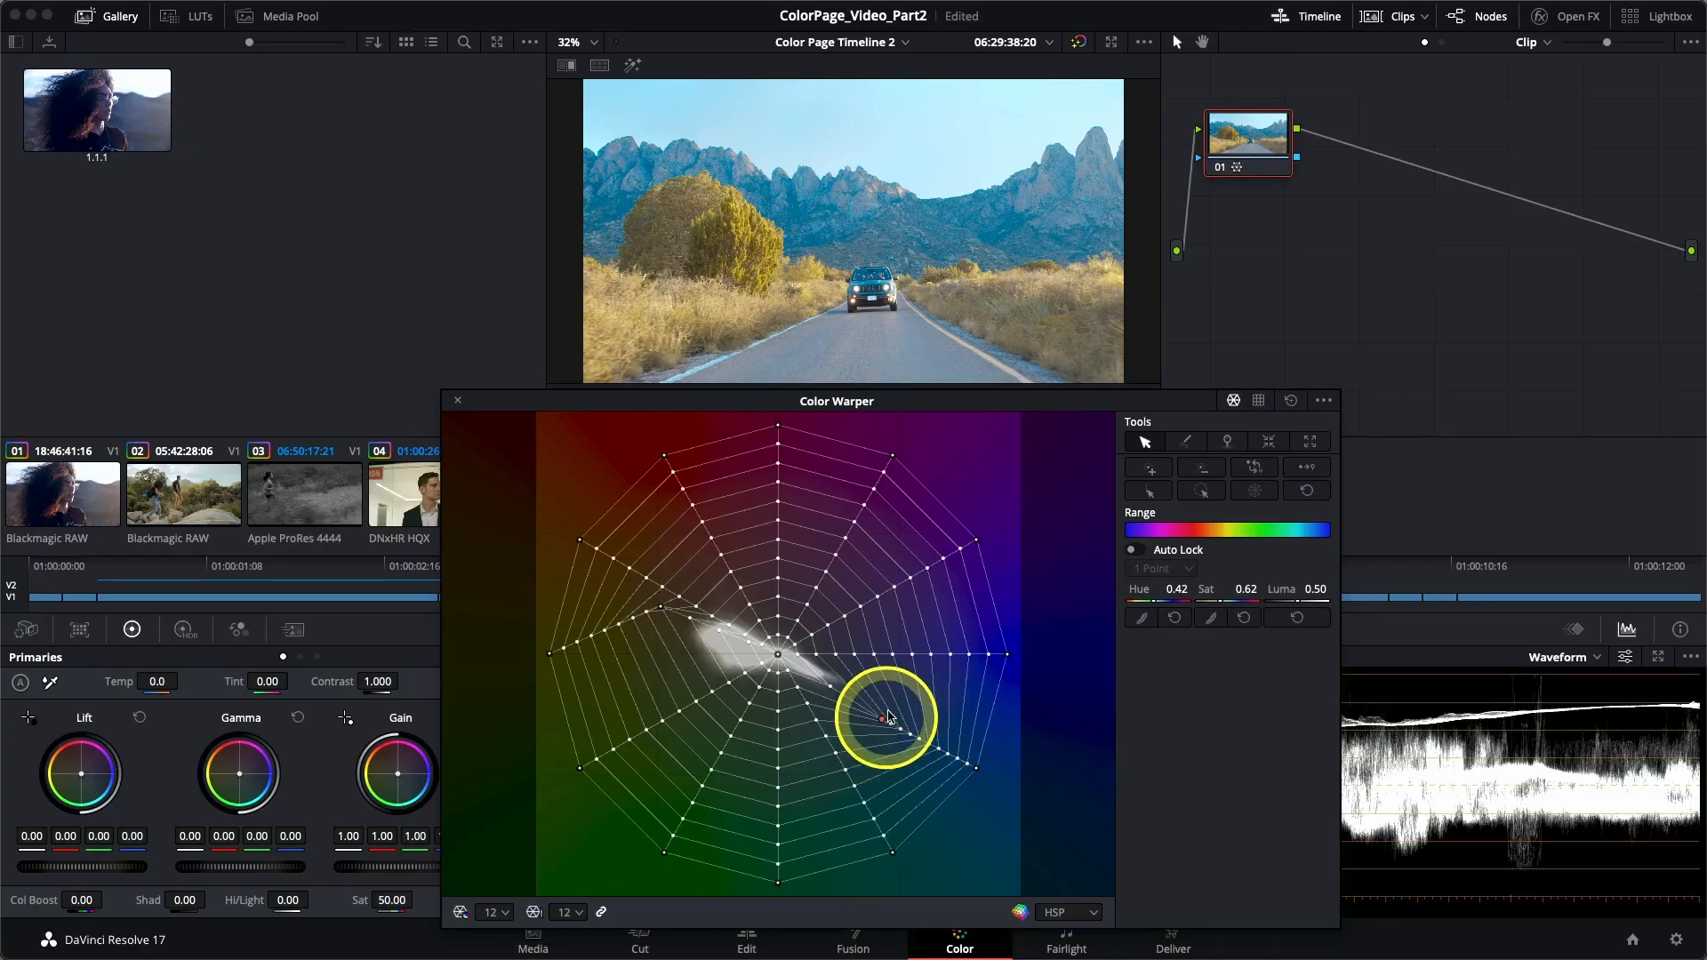
key("super+z")
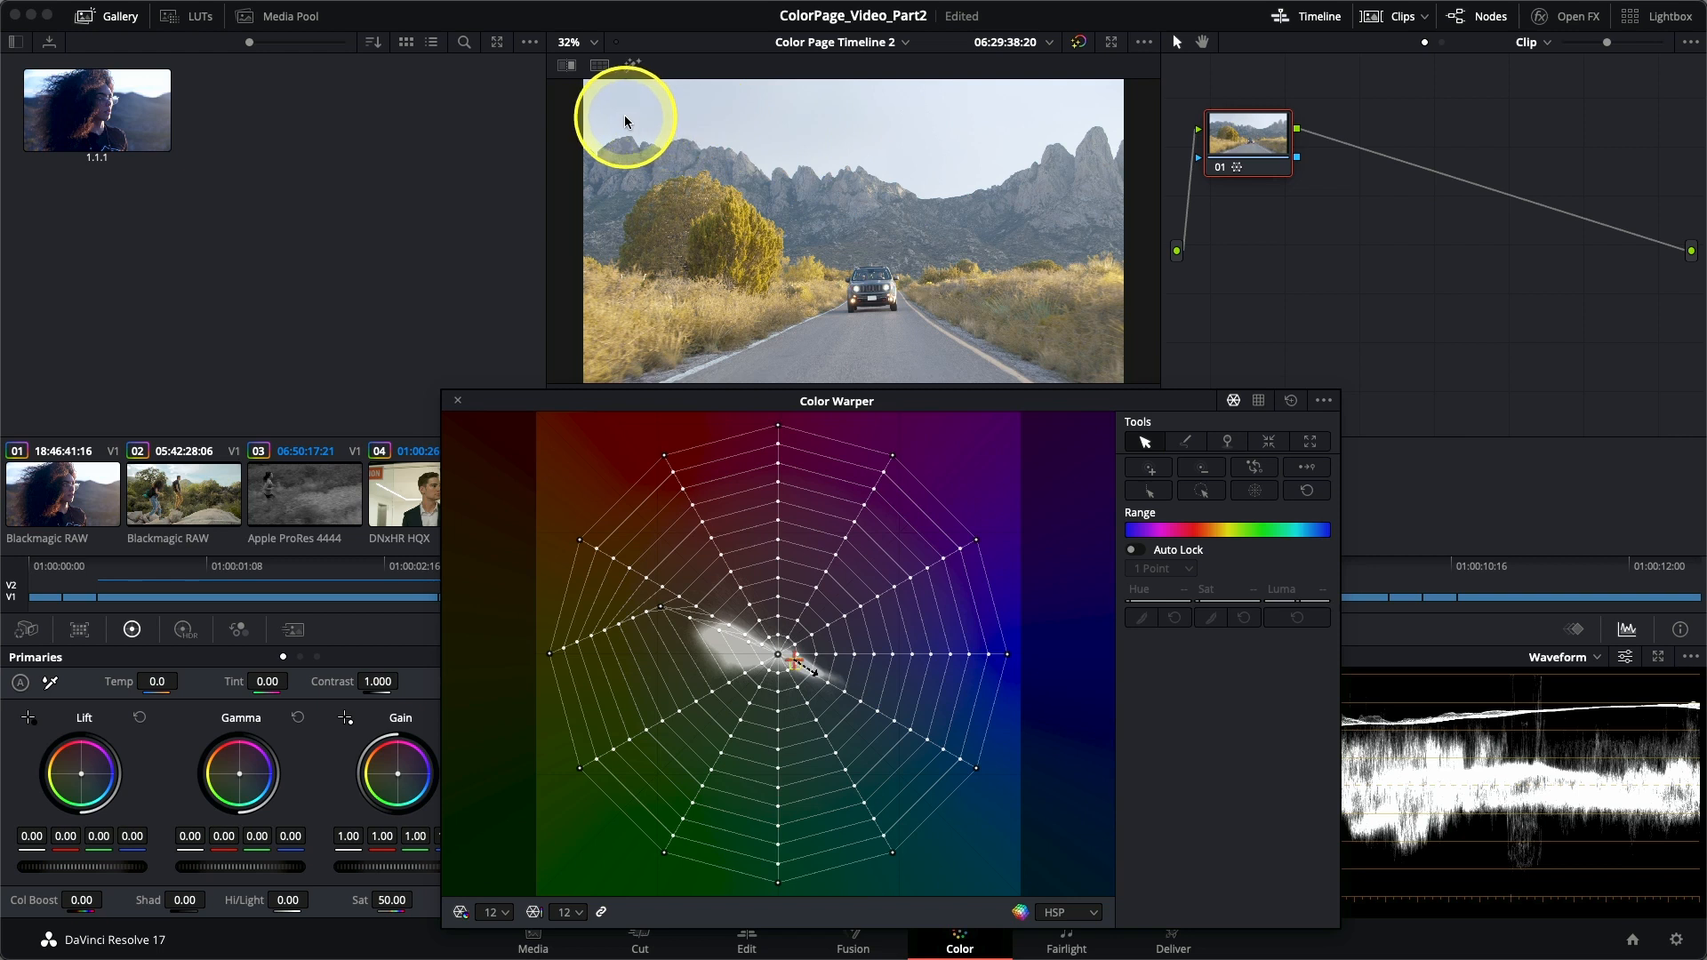
left_click(795, 665)
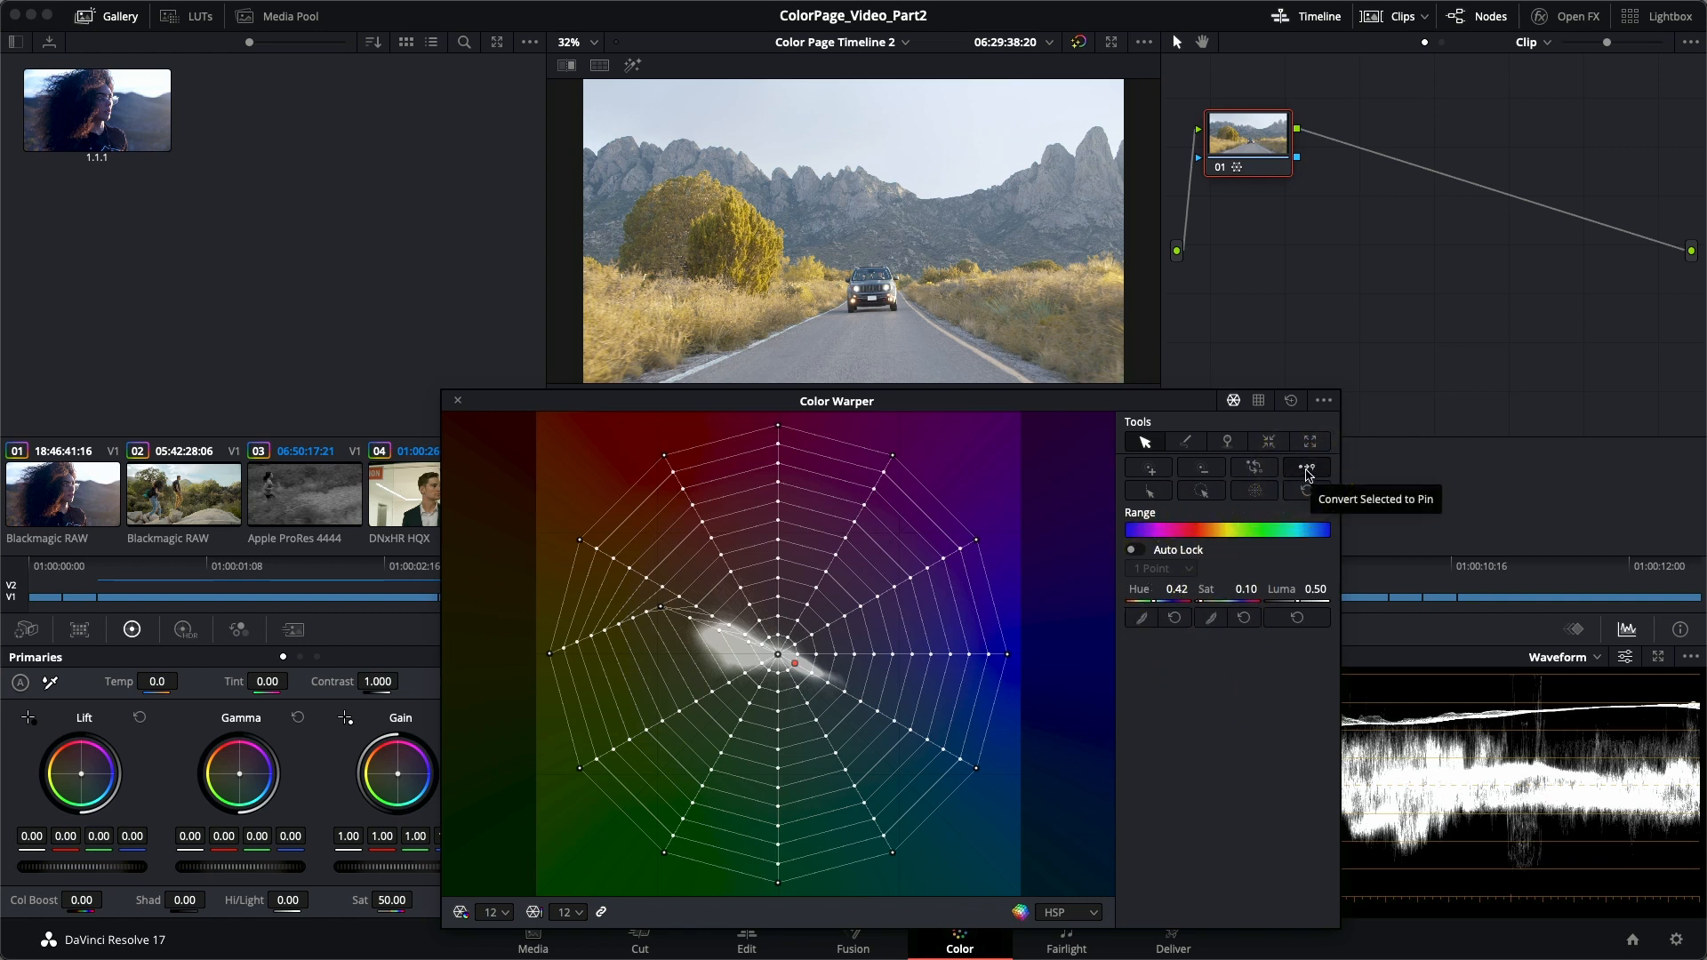
left_click(1307, 472)
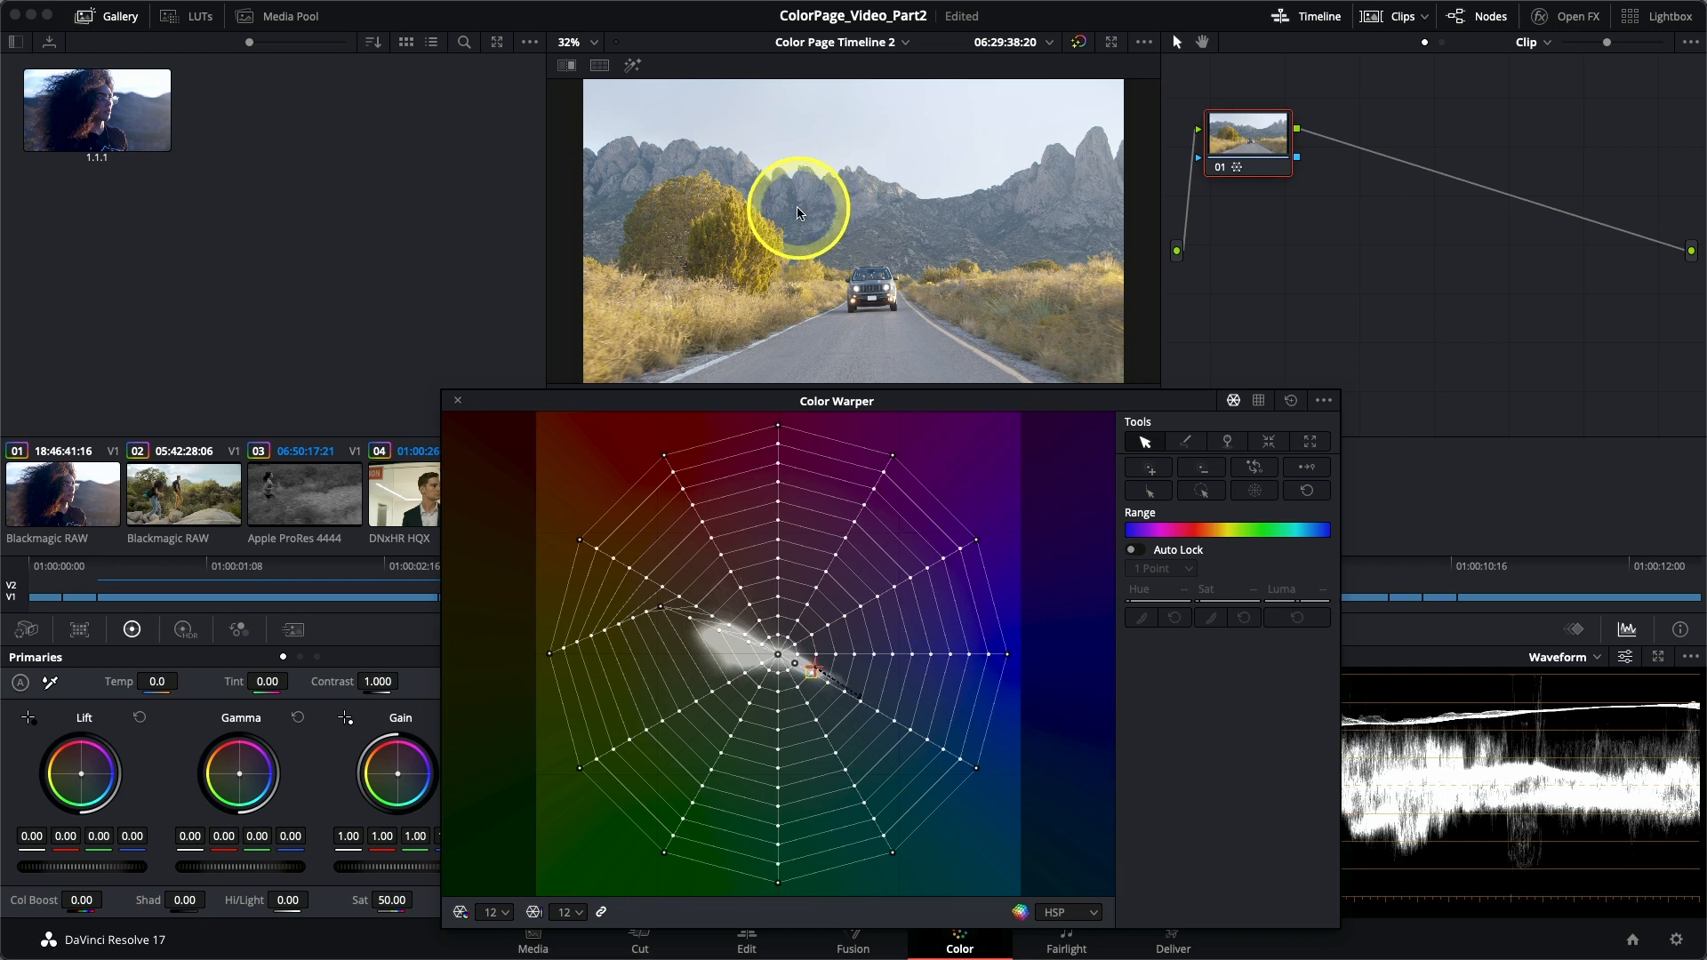
left_click_drag(792, 201, 864, 230)
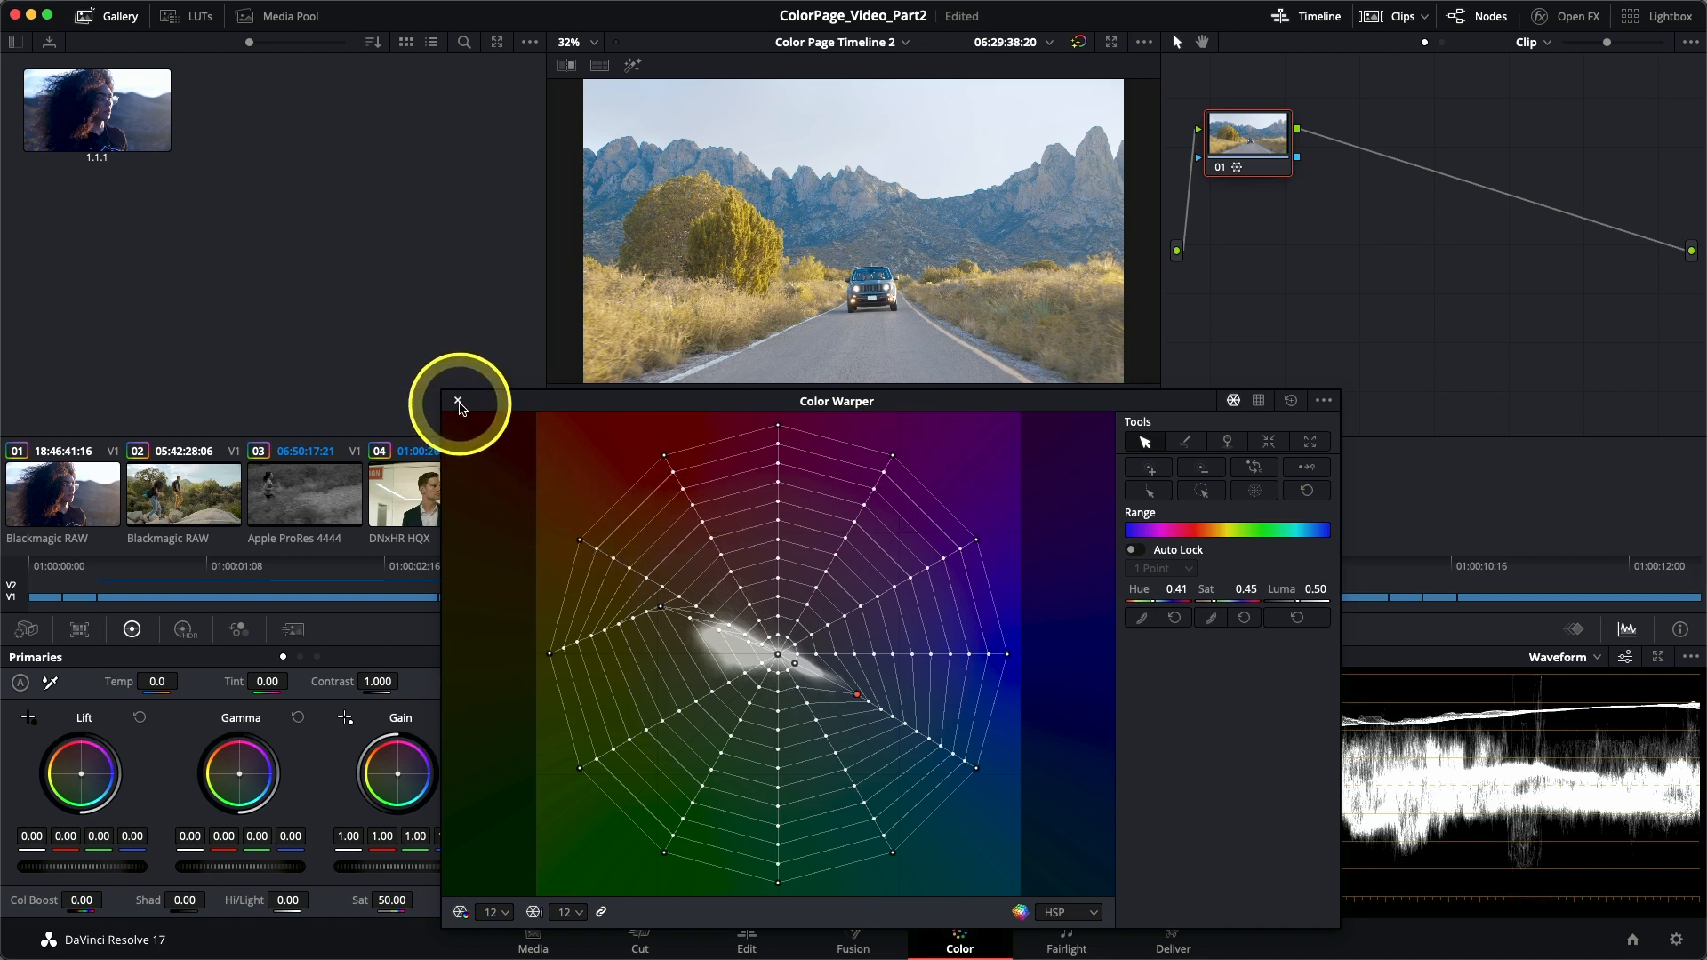
left_click(458, 405)
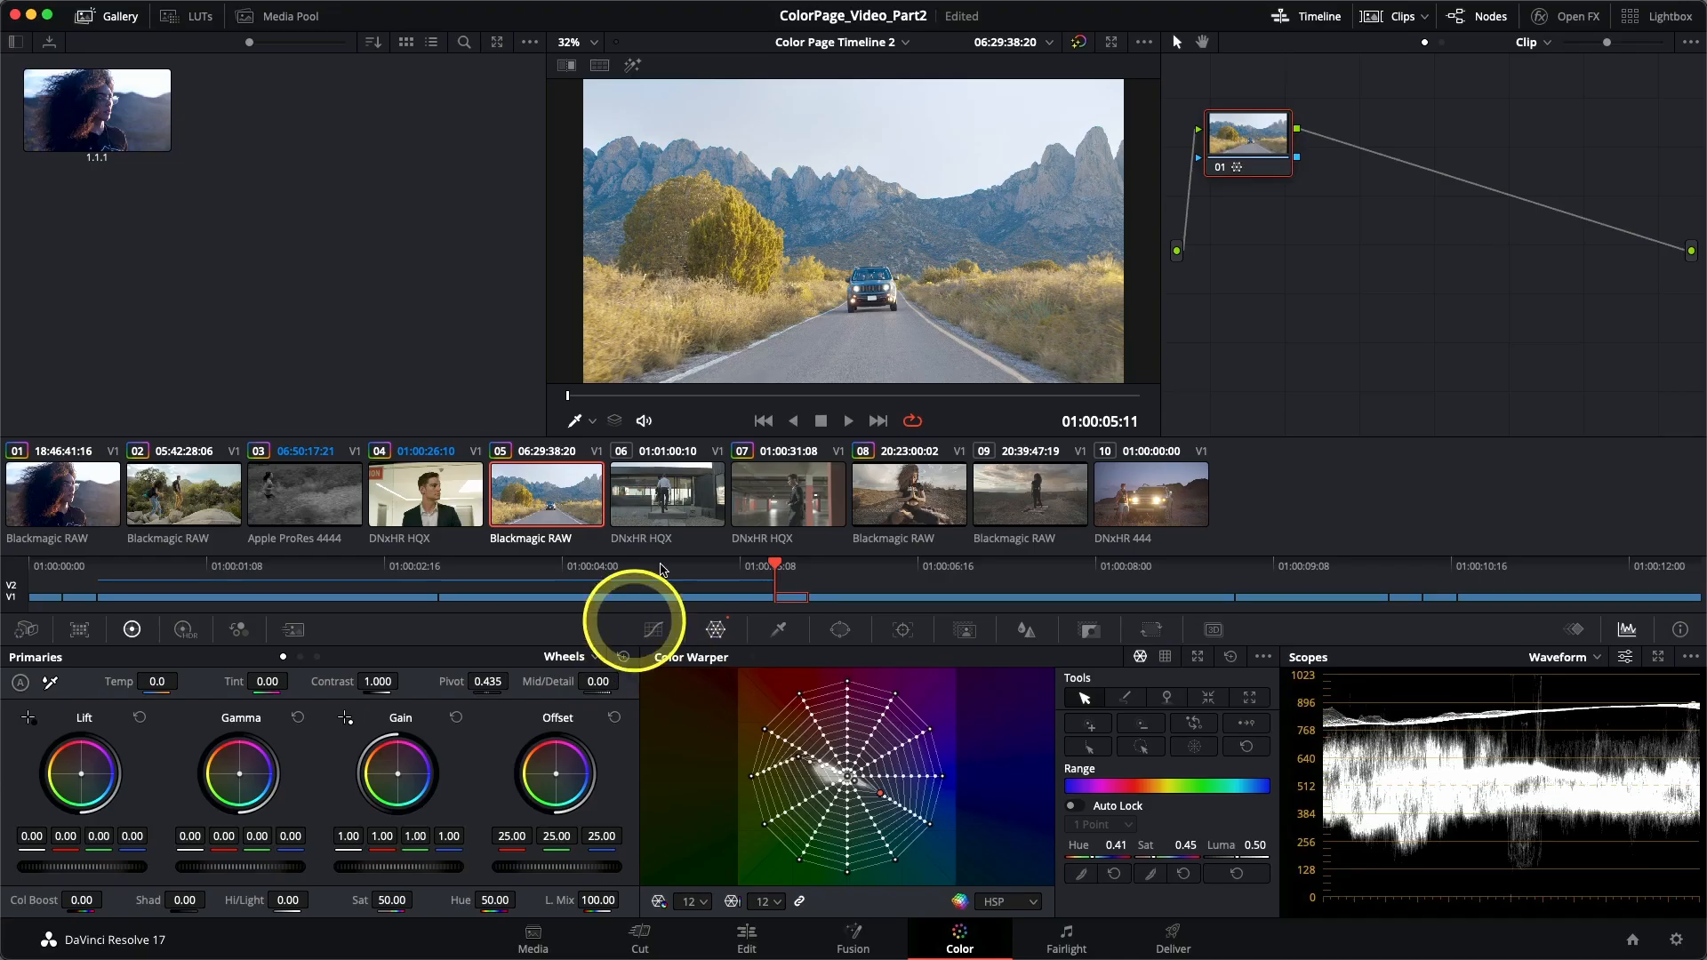
Step: Move to clip 06, search the Open FX library for "tilt", and apply Tilt-Shift Blur to node 01
left_click(673, 497)
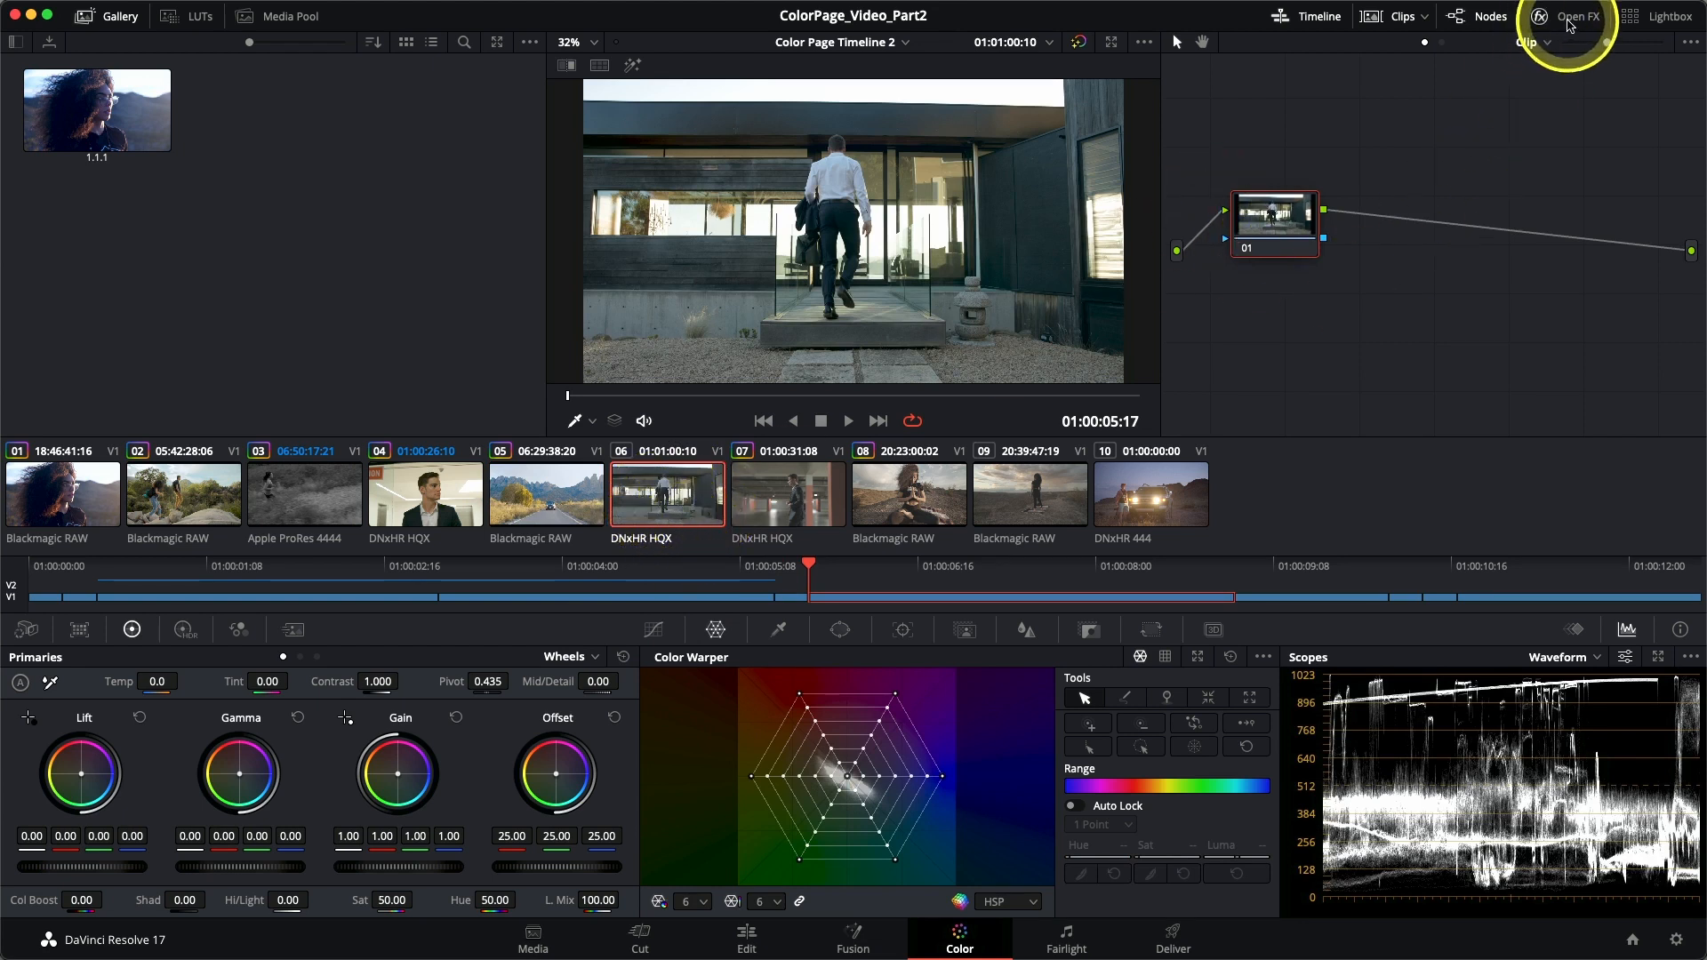
left_click(1568, 20)
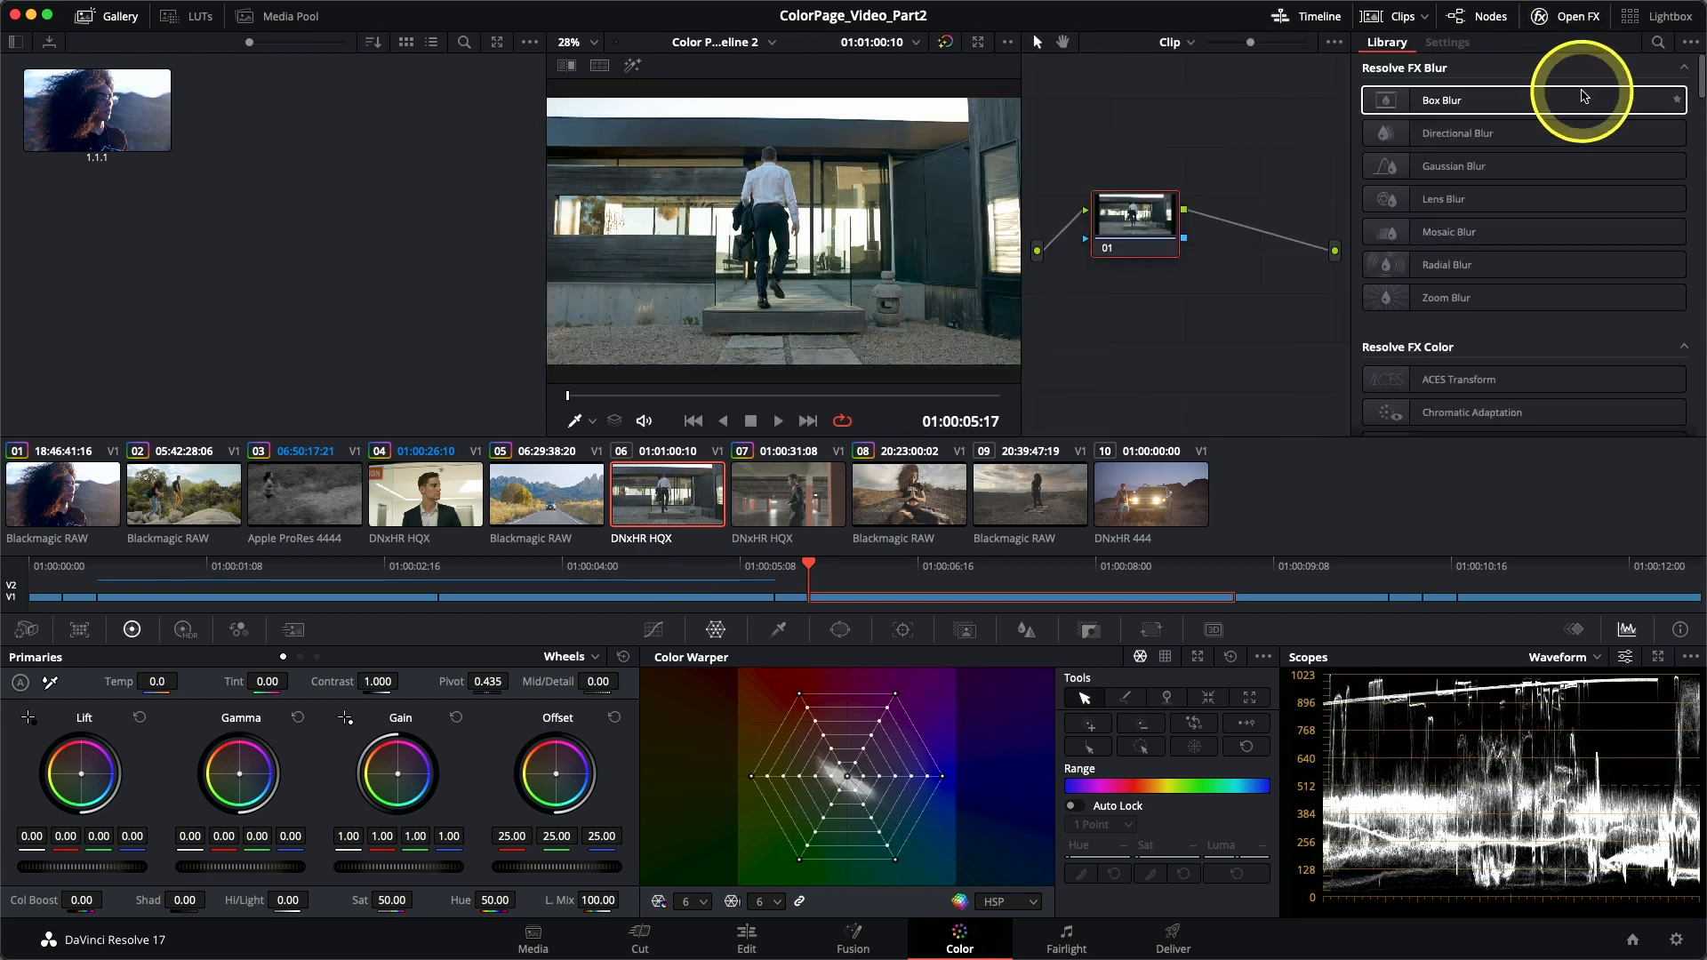
mouse_move(1701, 81)
left_mouse_down()
mouse_move(1701, 381)
mouse_move(1701, 73)
left_mouse_up()
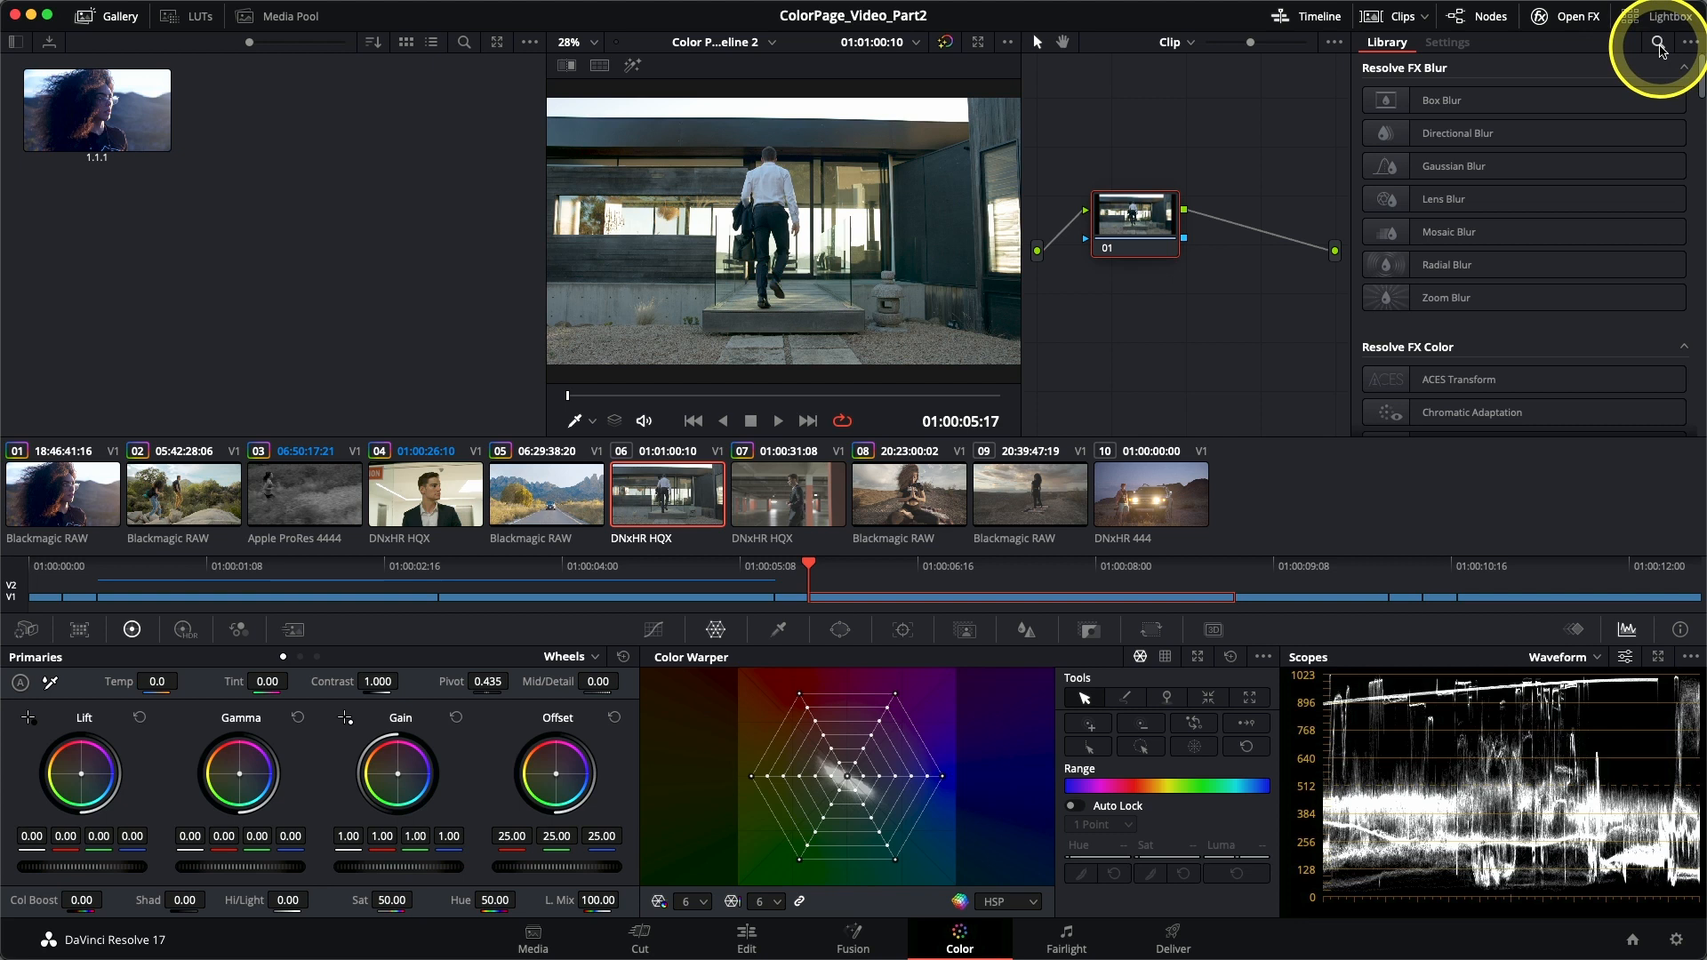
left_click(1659, 45)
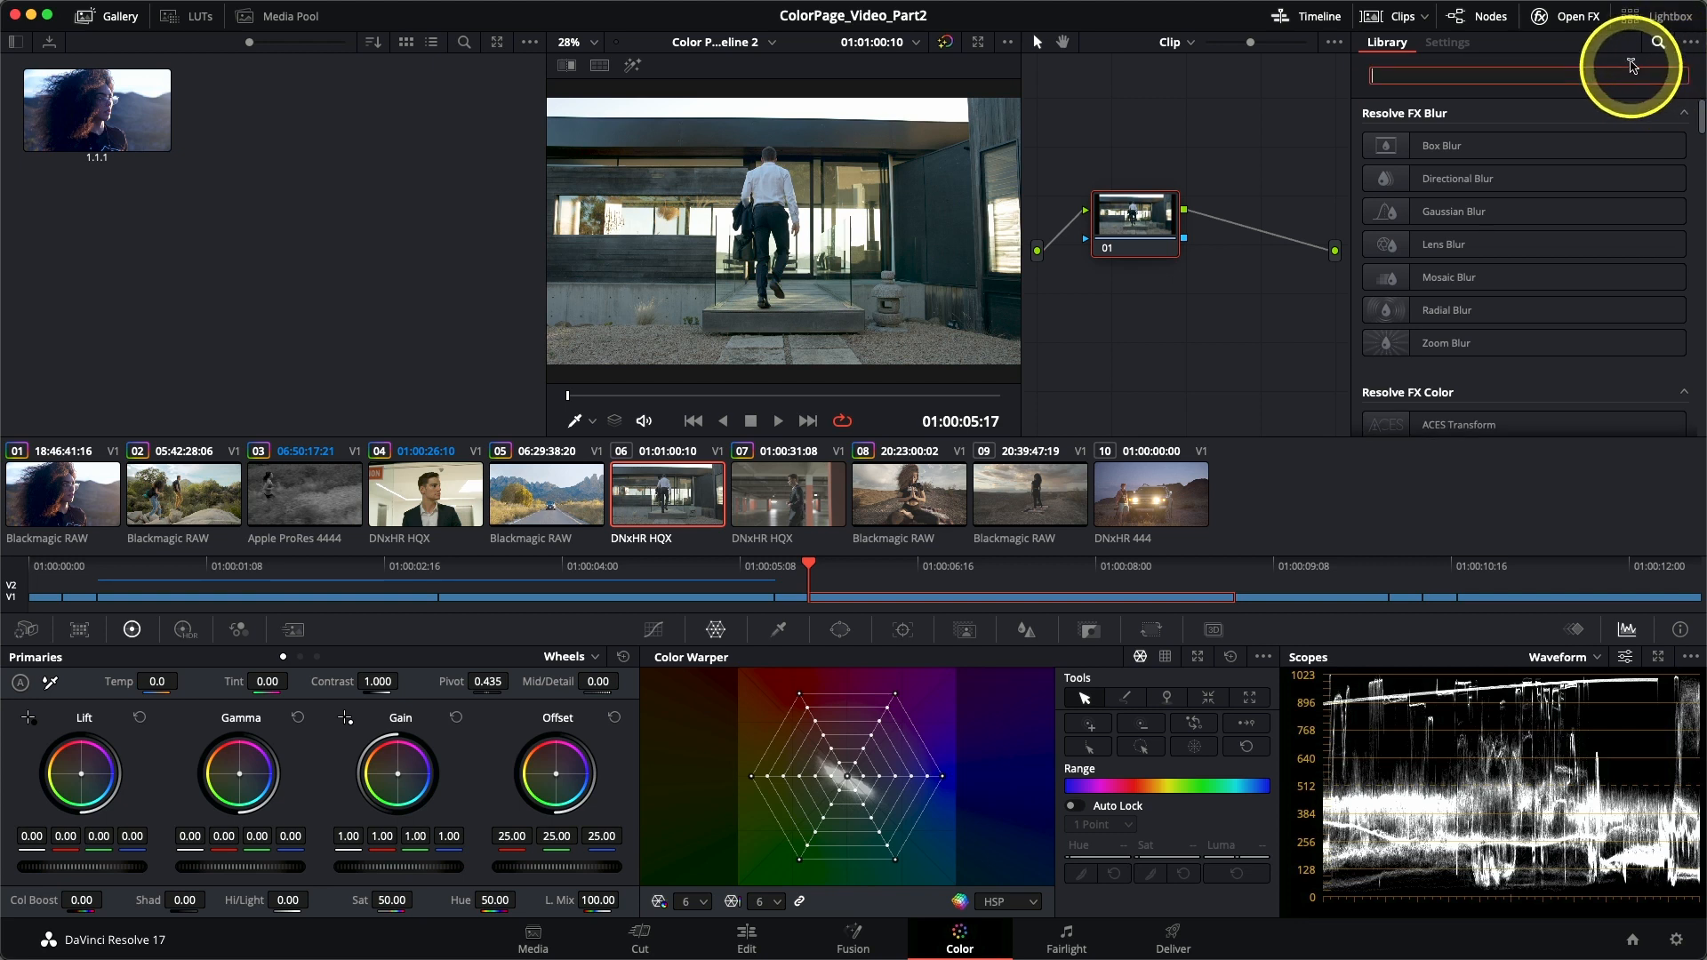
type("tilt")
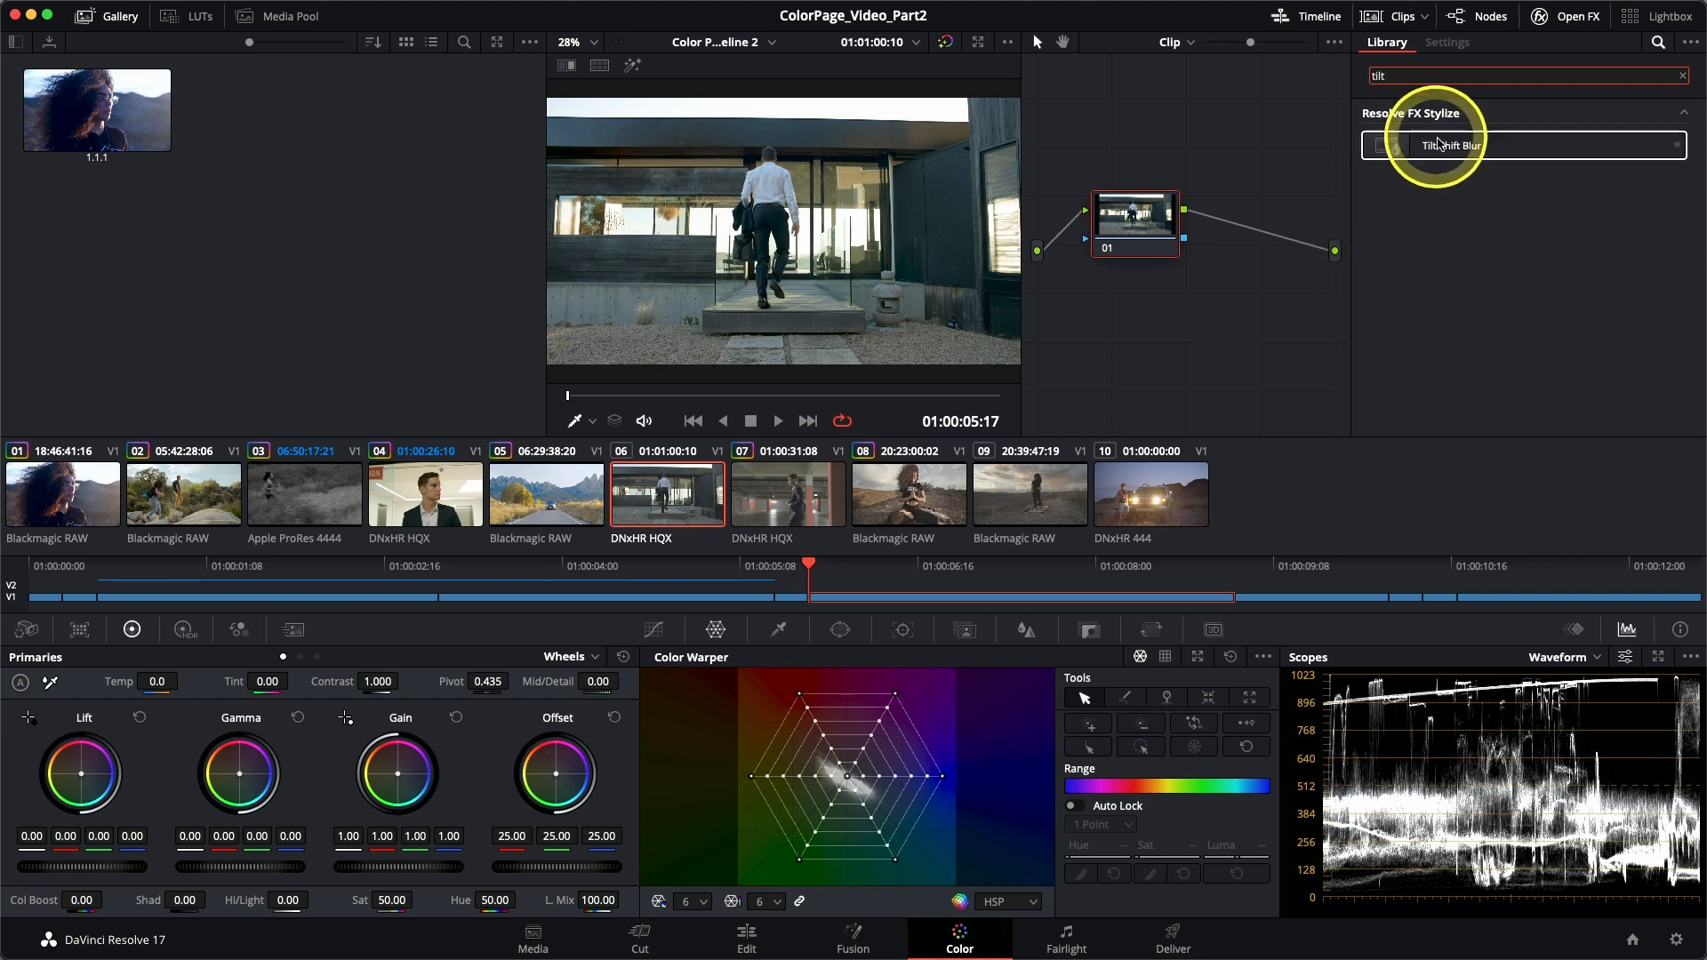
left_click_drag(1445, 147, 1137, 230)
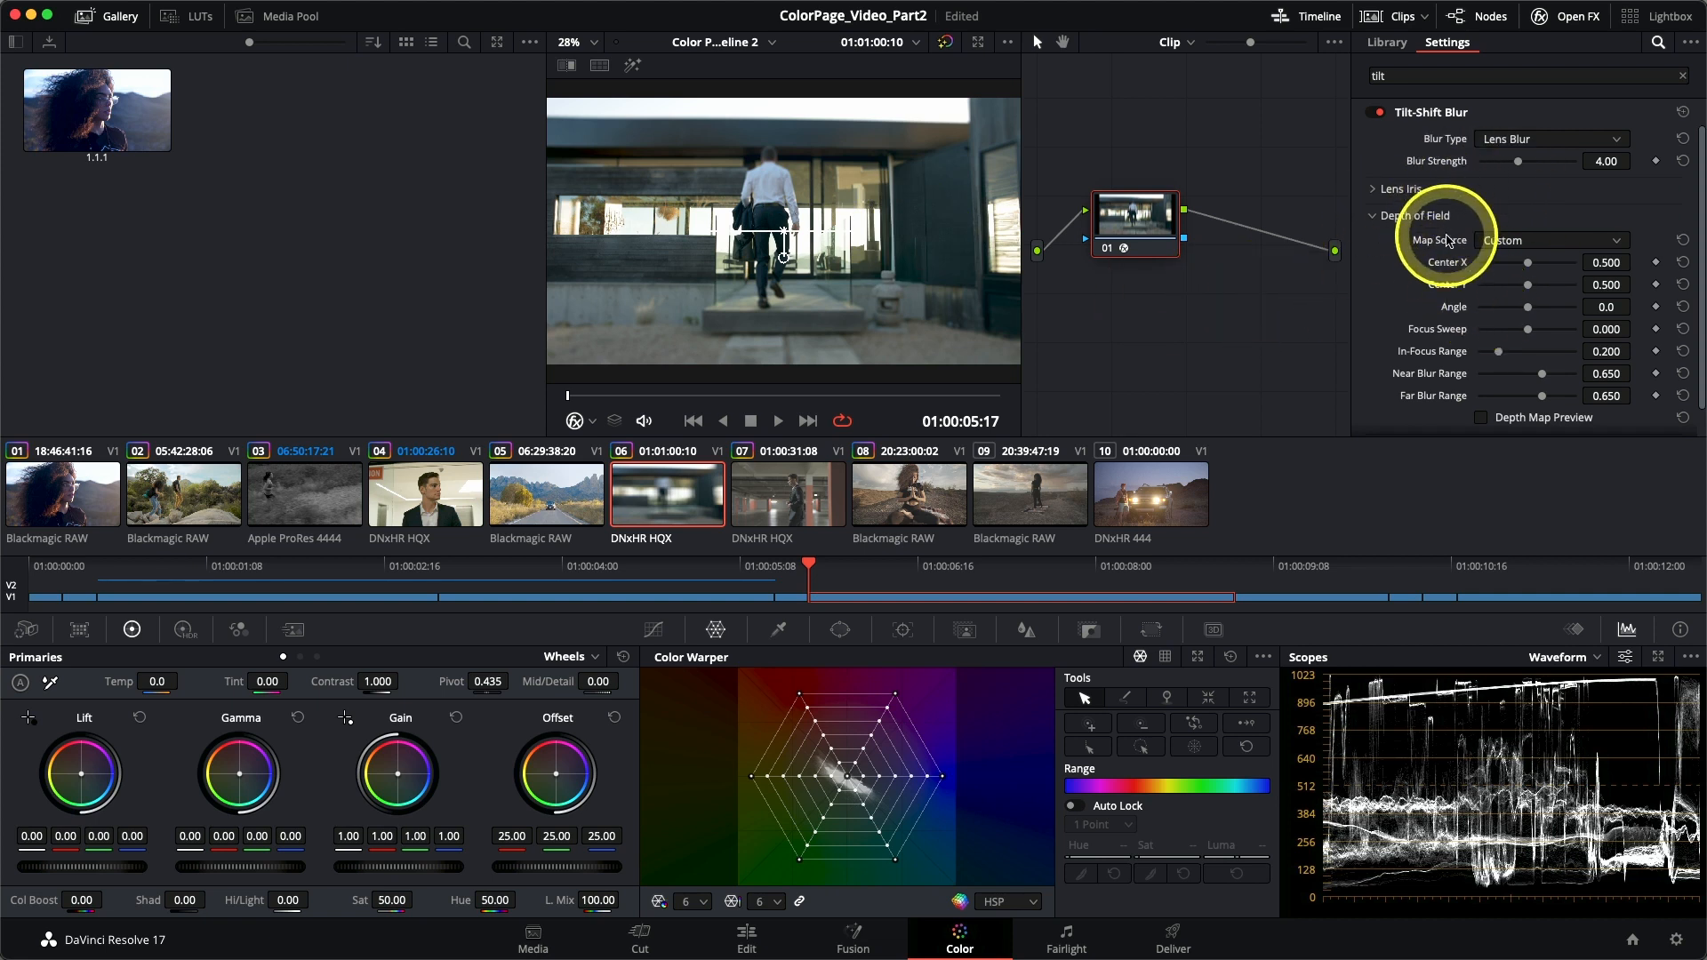
Step: Using the depth map preview as a guide, set Focus Sweep to -0.083, In-Focus Range 0.303, Near Blur Range 0.614 and Far Blur Range 0.679
left_click(1482, 419)
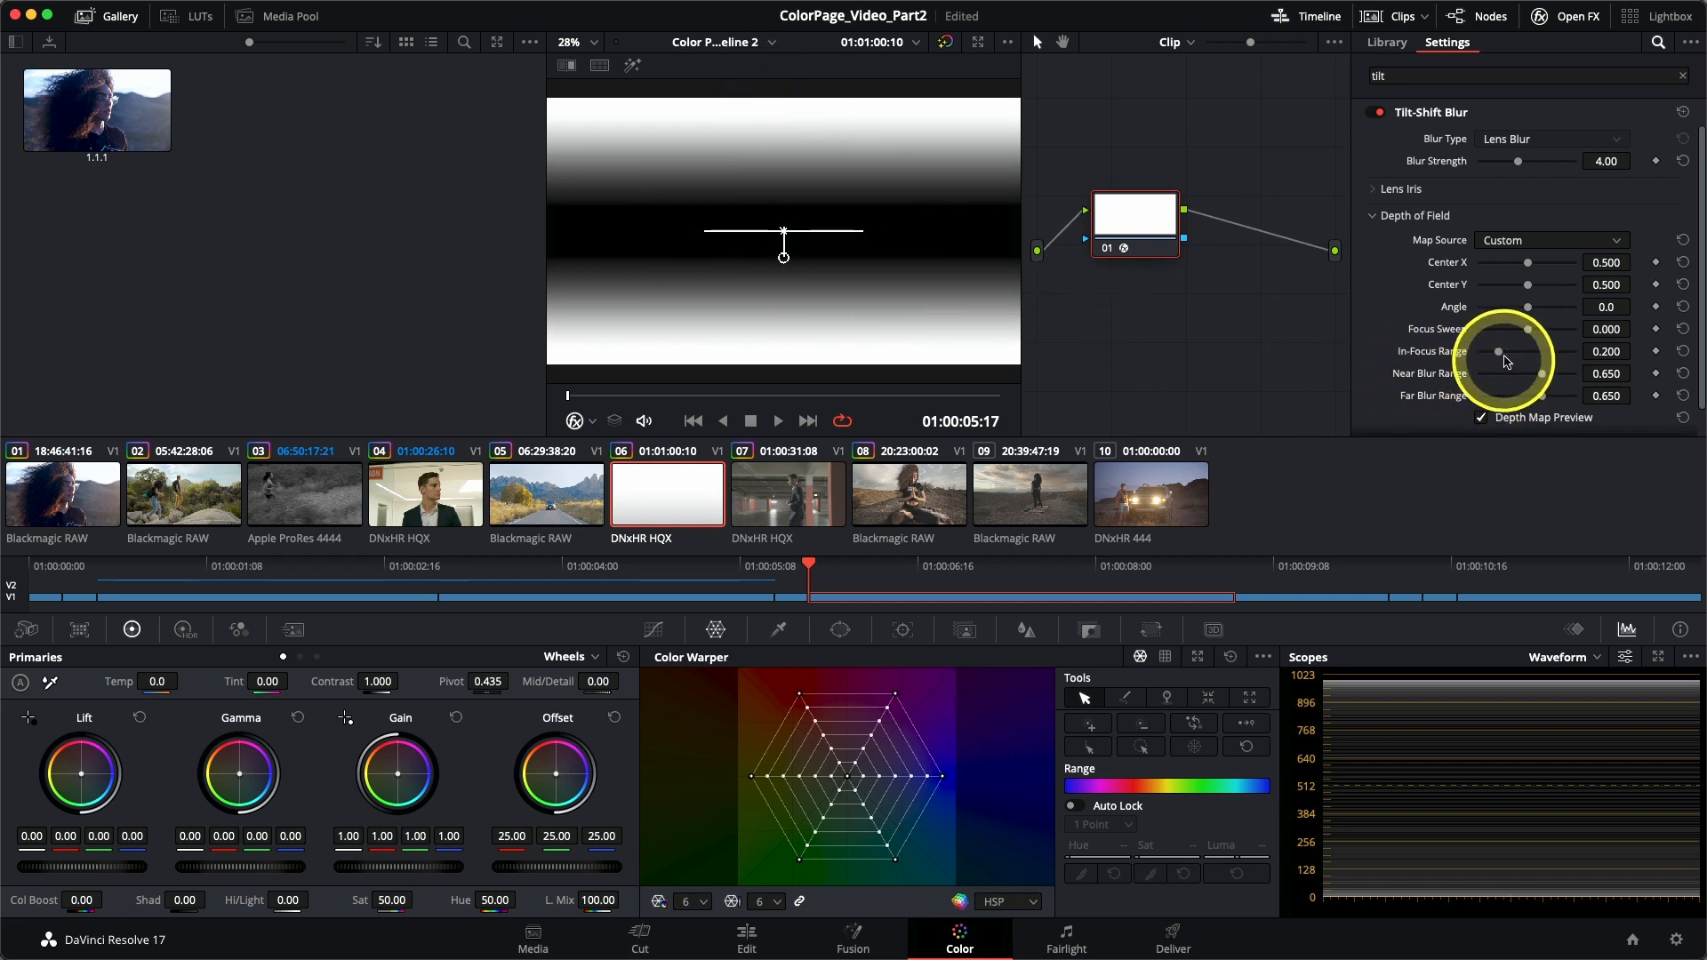
left_click_drag(1526, 329, 1524, 330)
left_click(1480, 418)
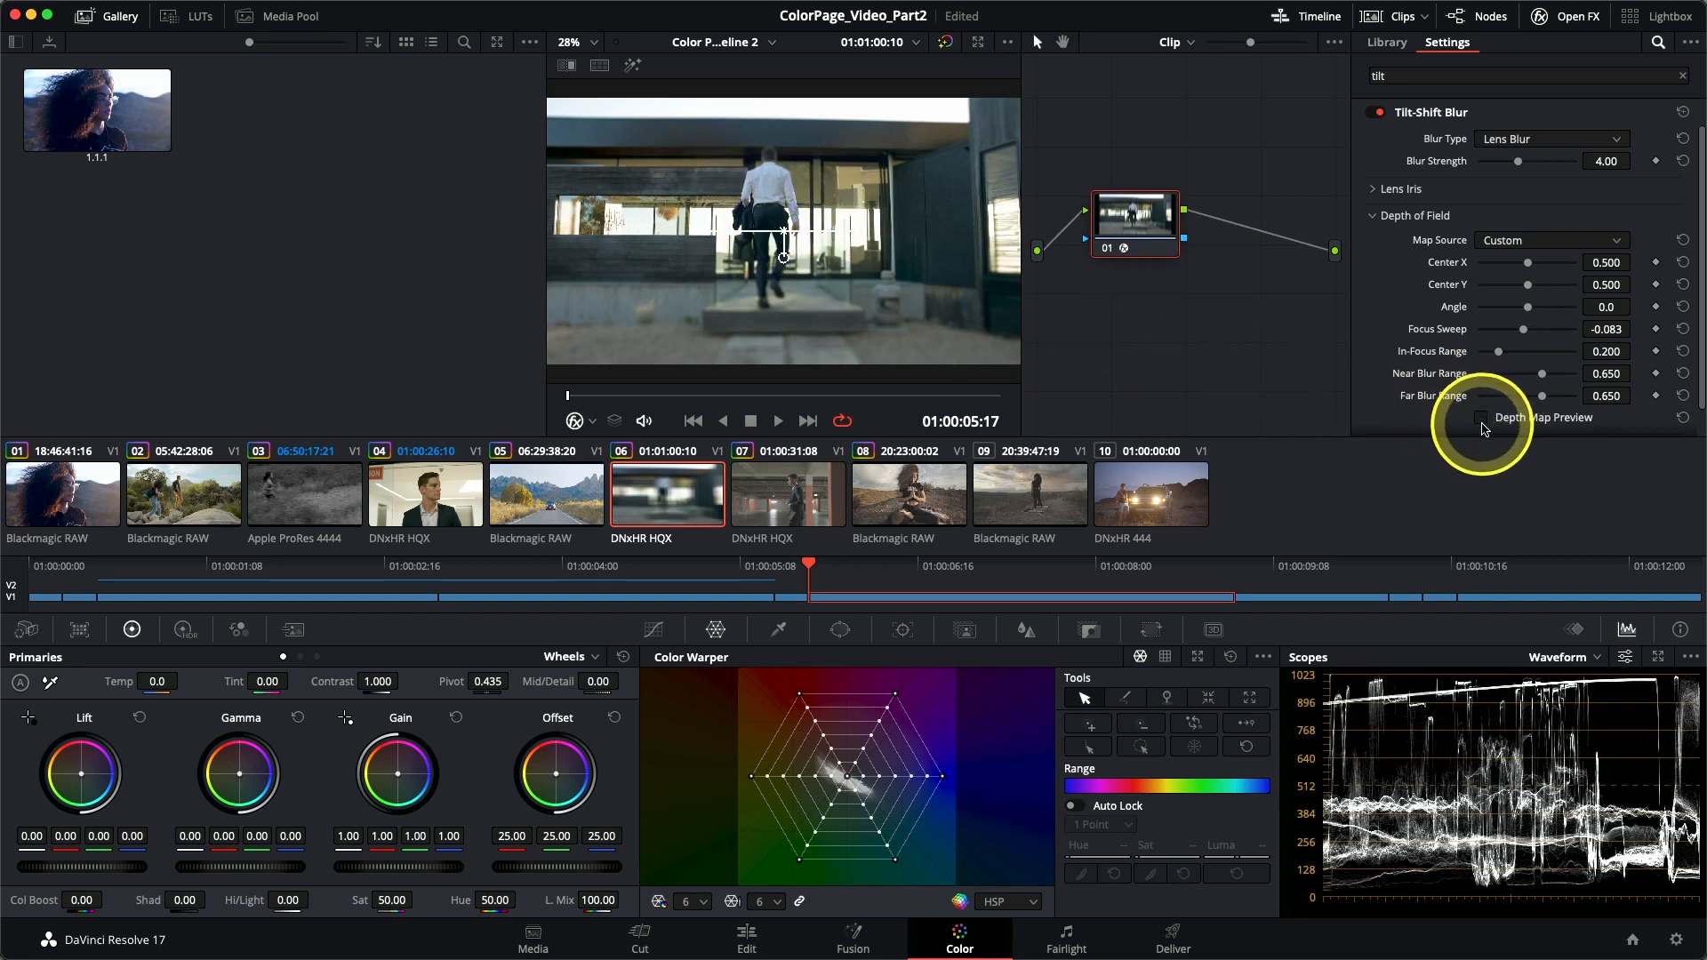
left_click(1482, 418)
left_click_drag(1499, 352, 1509, 356)
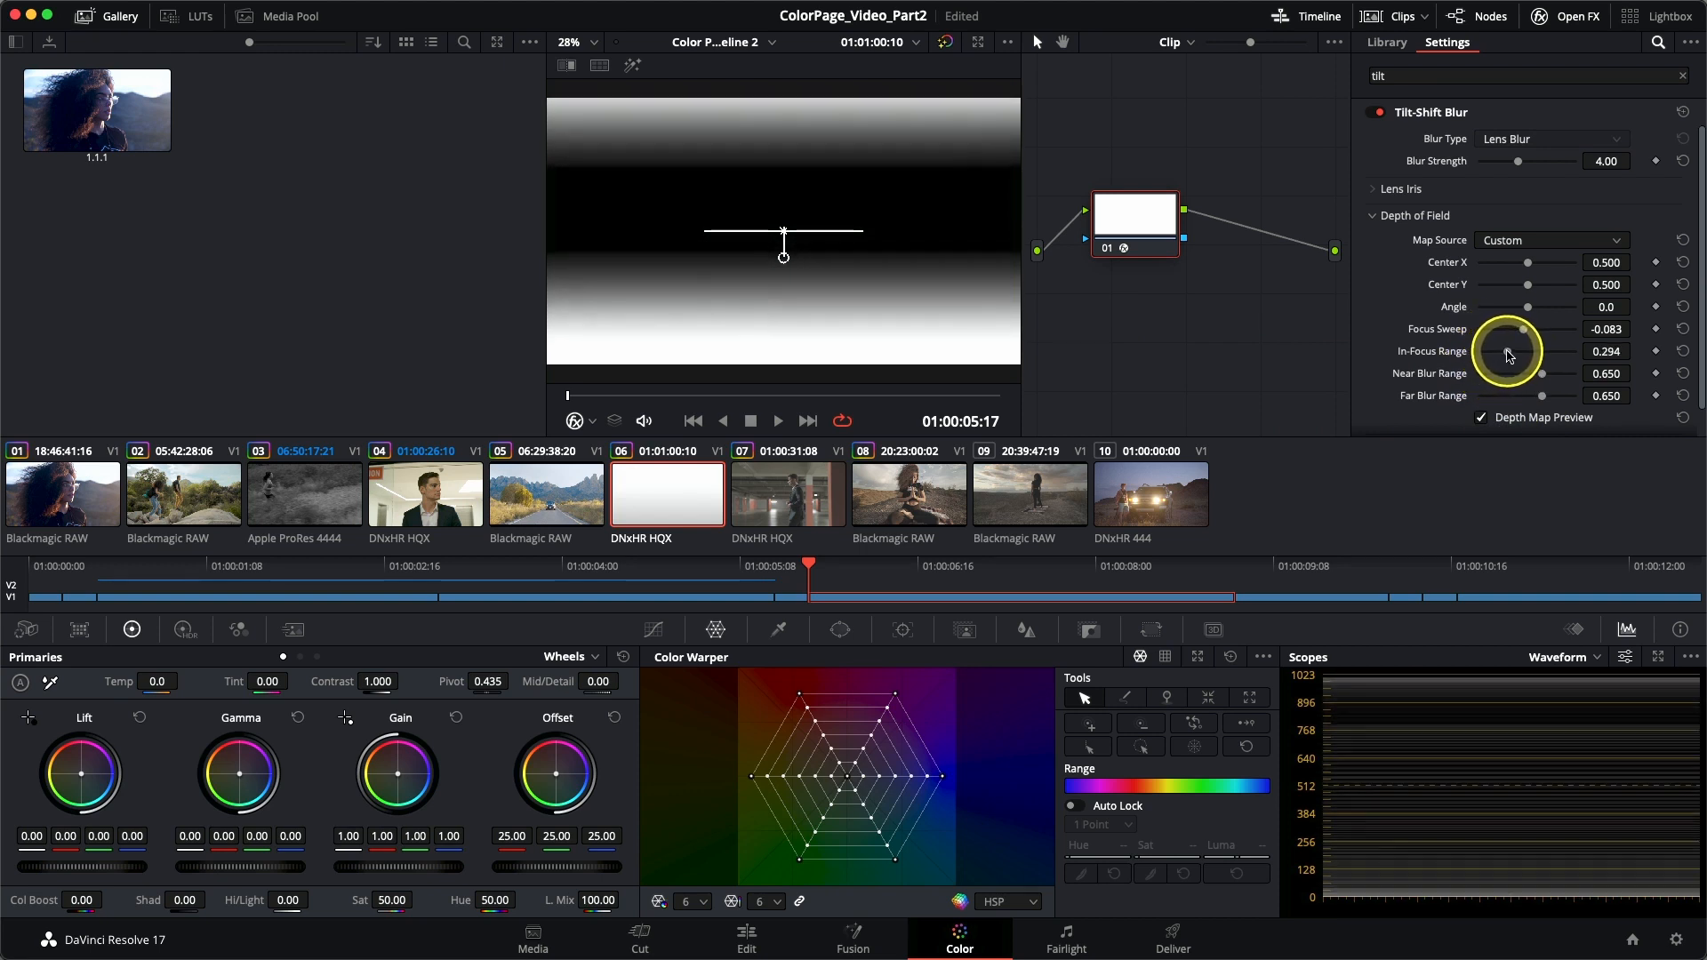
left_click(1482, 418)
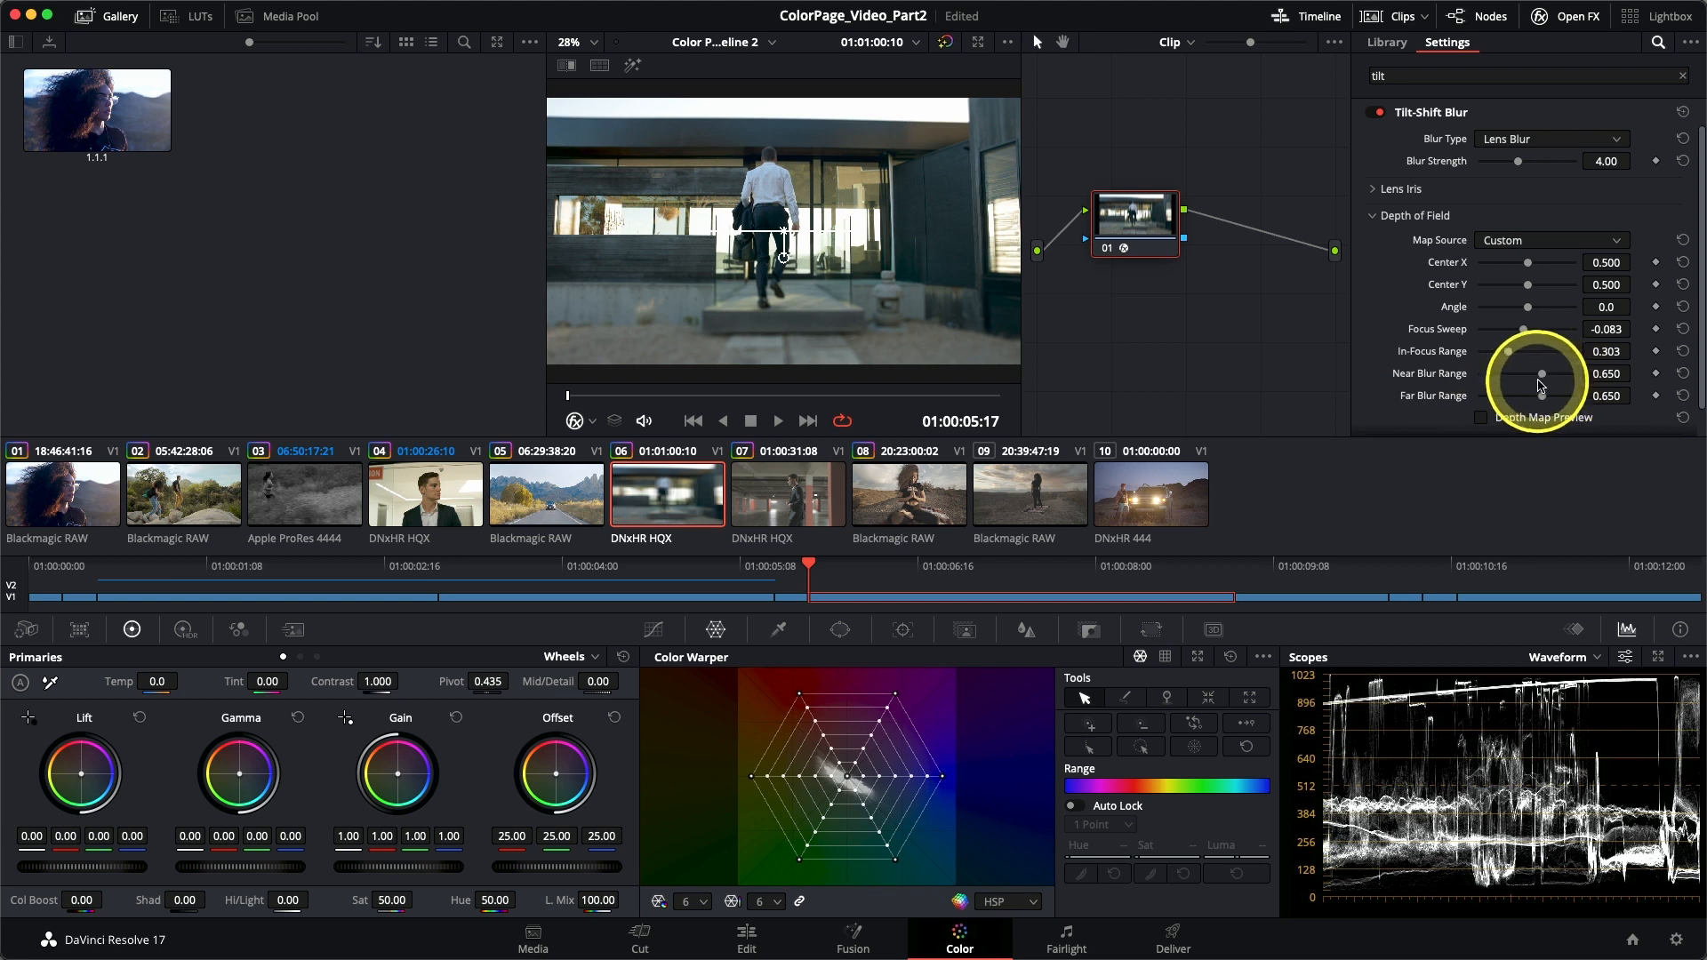
mouse_move(1547, 380)
left_mouse_down()
mouse_move(1563, 377)
mouse_move(1541, 379)
left_mouse_up()
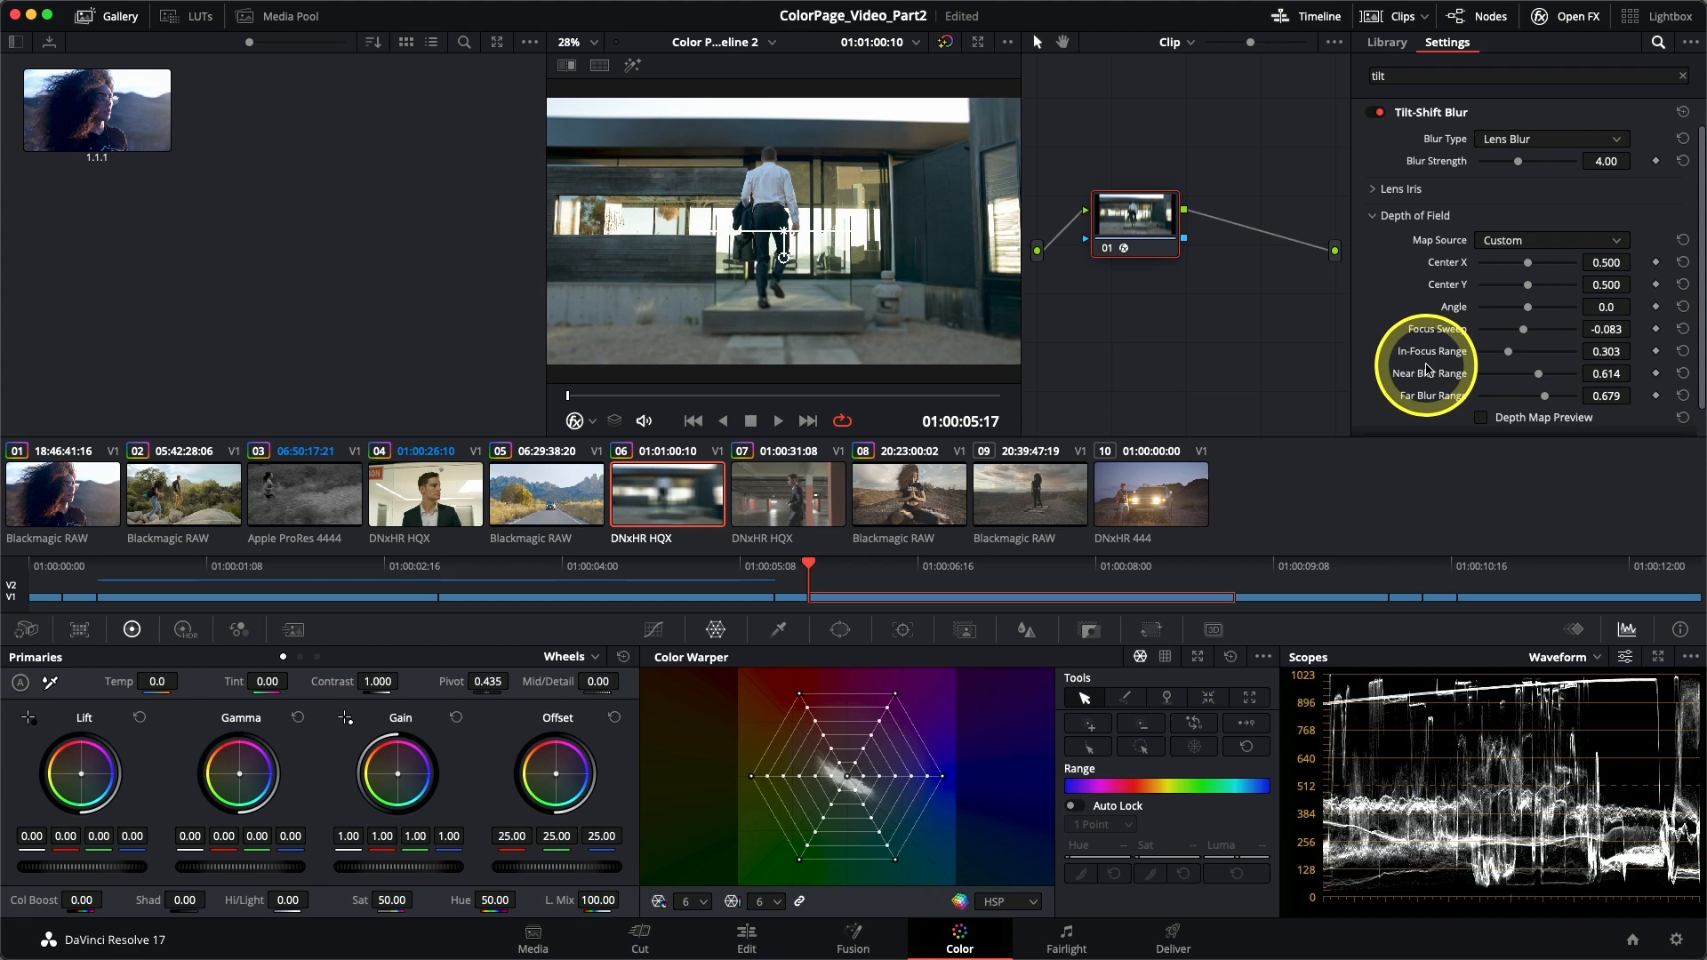
Step: Play back clip 06 full screen to check the tilt-shift blur
key("super+f")
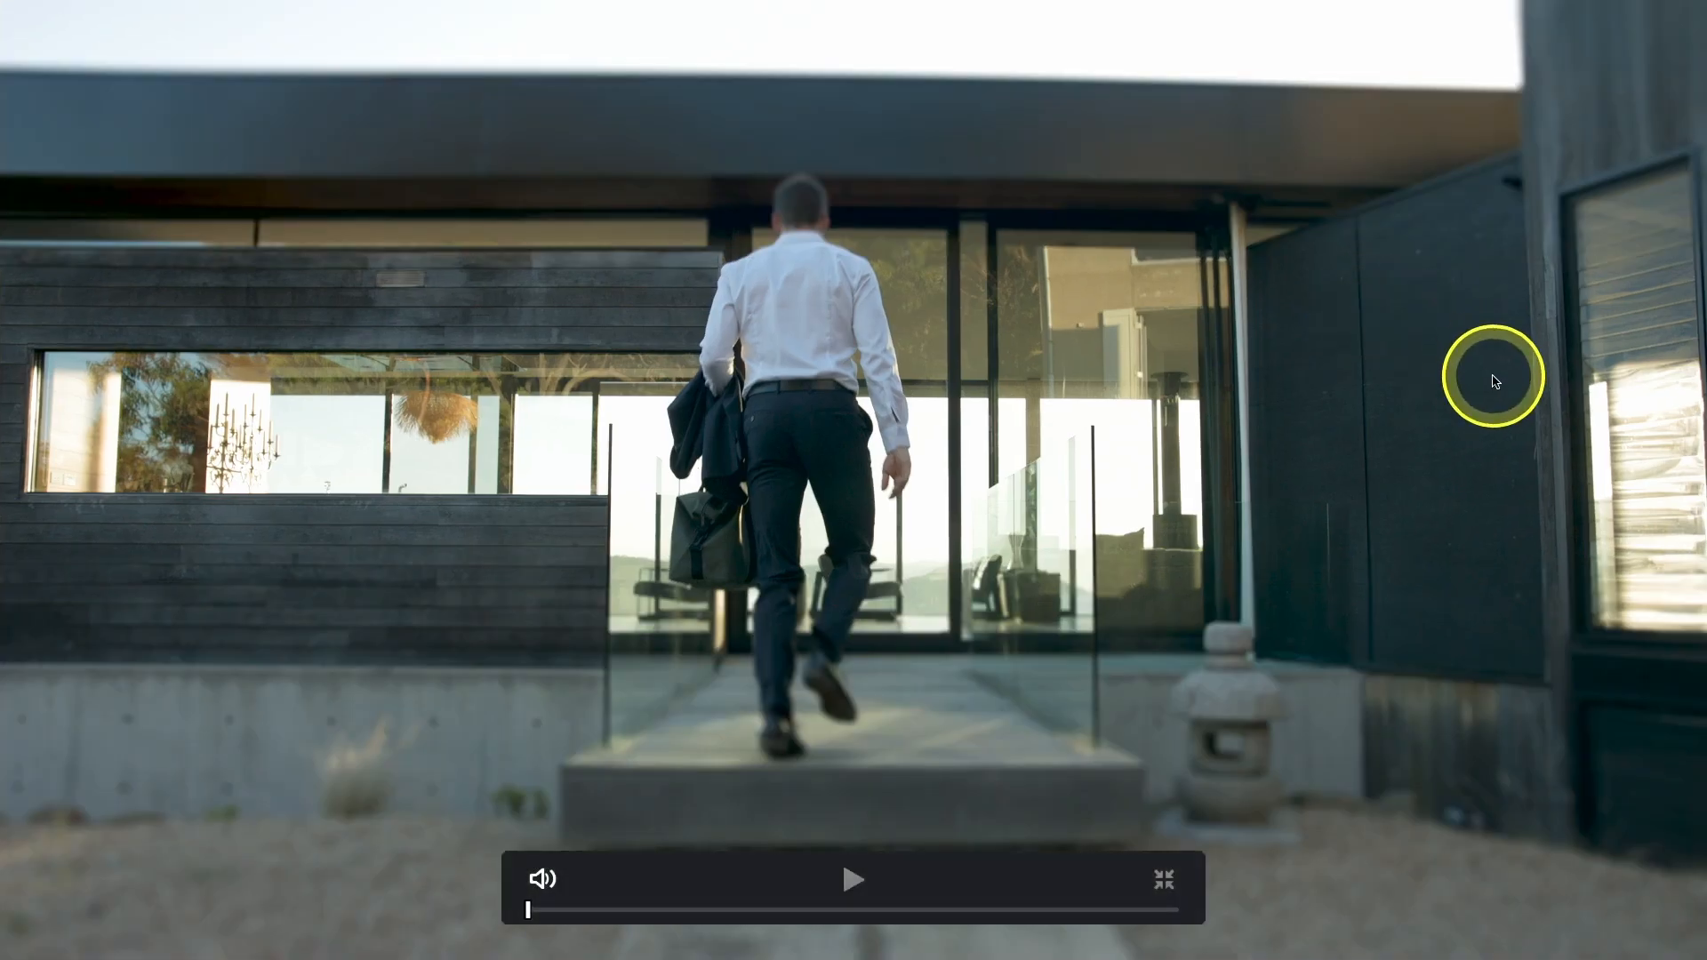
key("space")
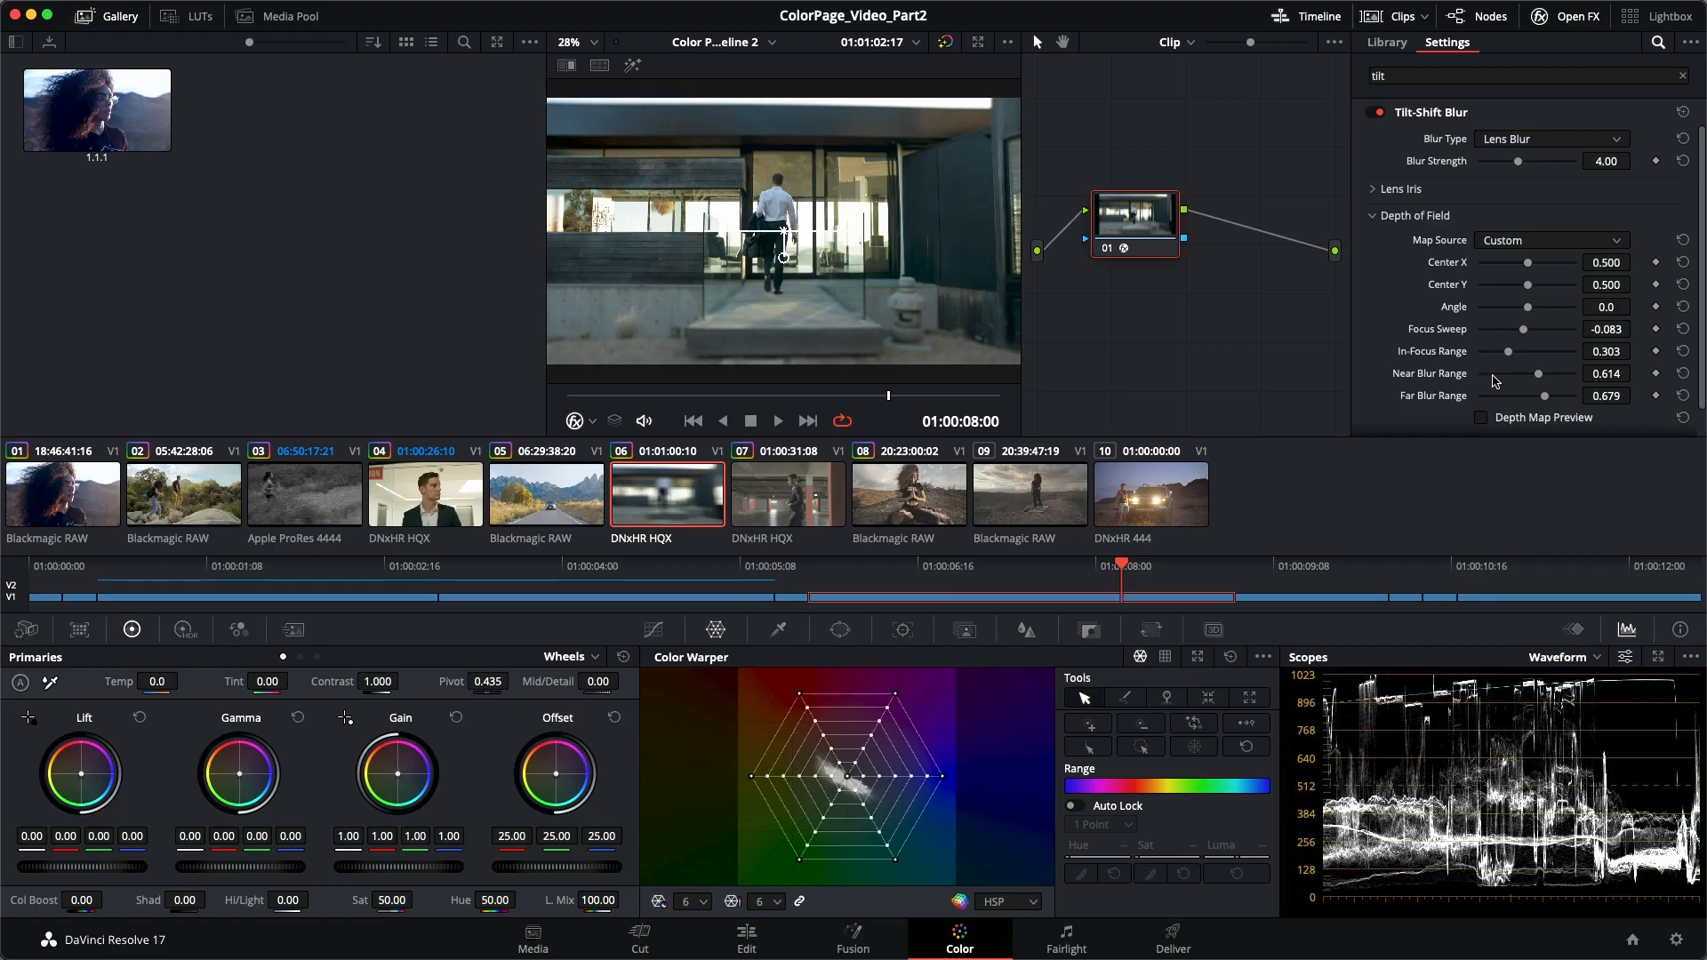
Step: On clip 07, add a serial node after Balance and fit a circular window around the man's head at Pan 50.79 and Tilt 52.86
left_click(823, 503)
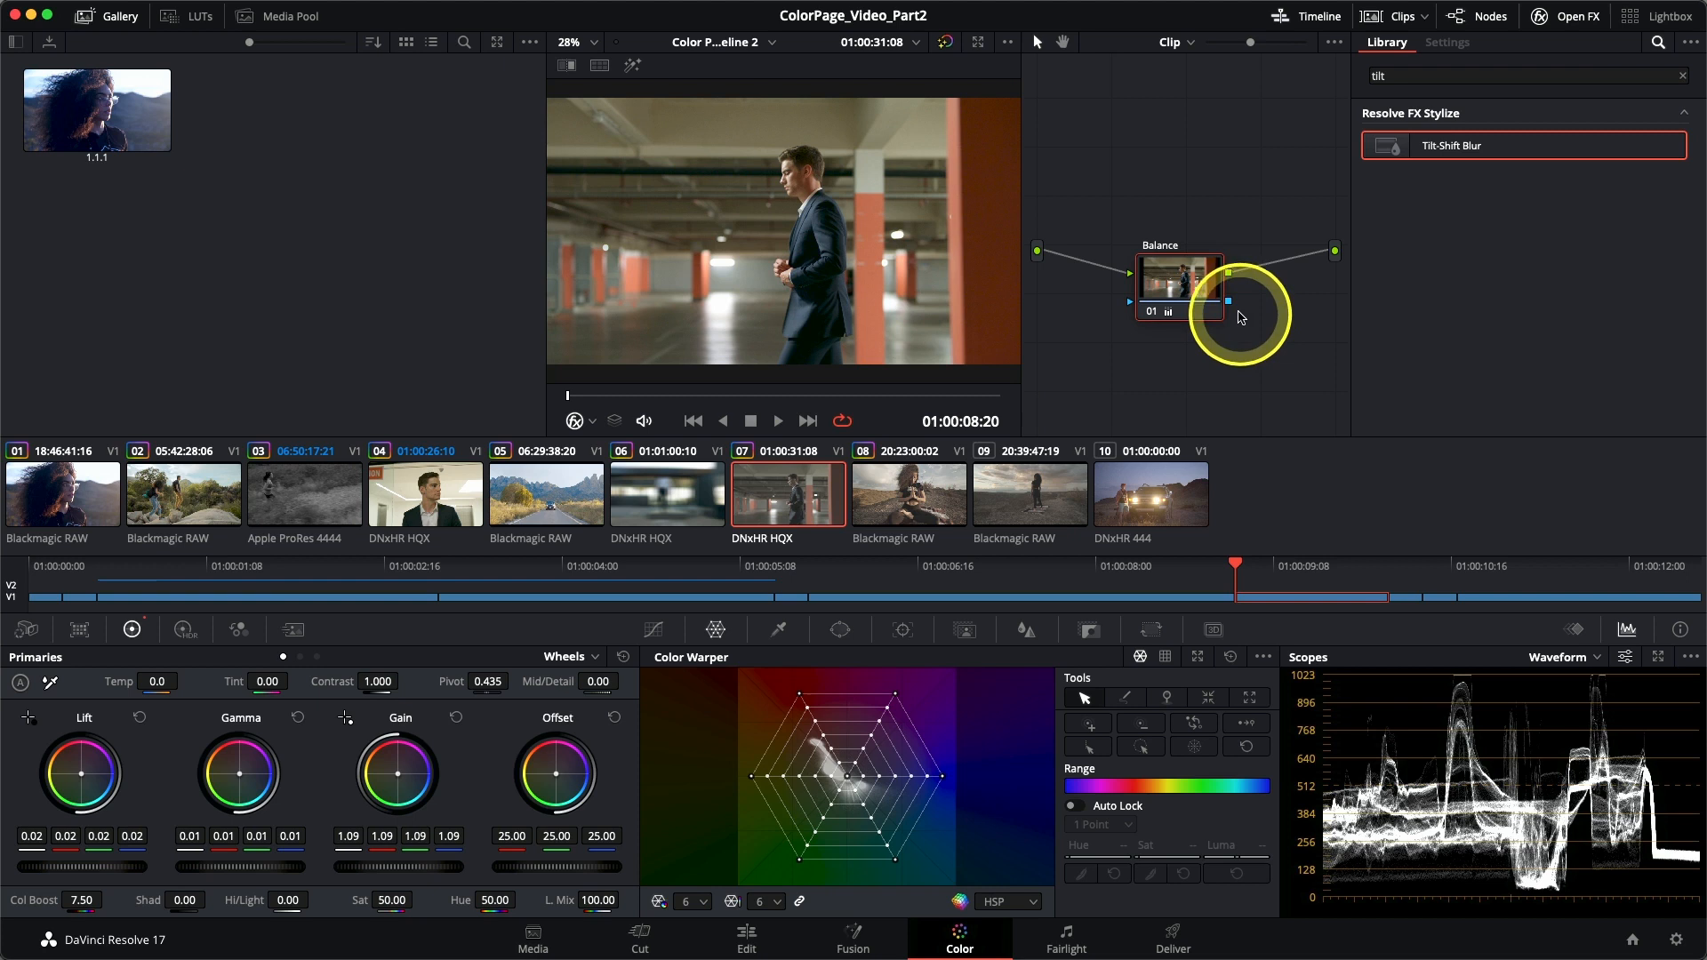
key("alt+s")
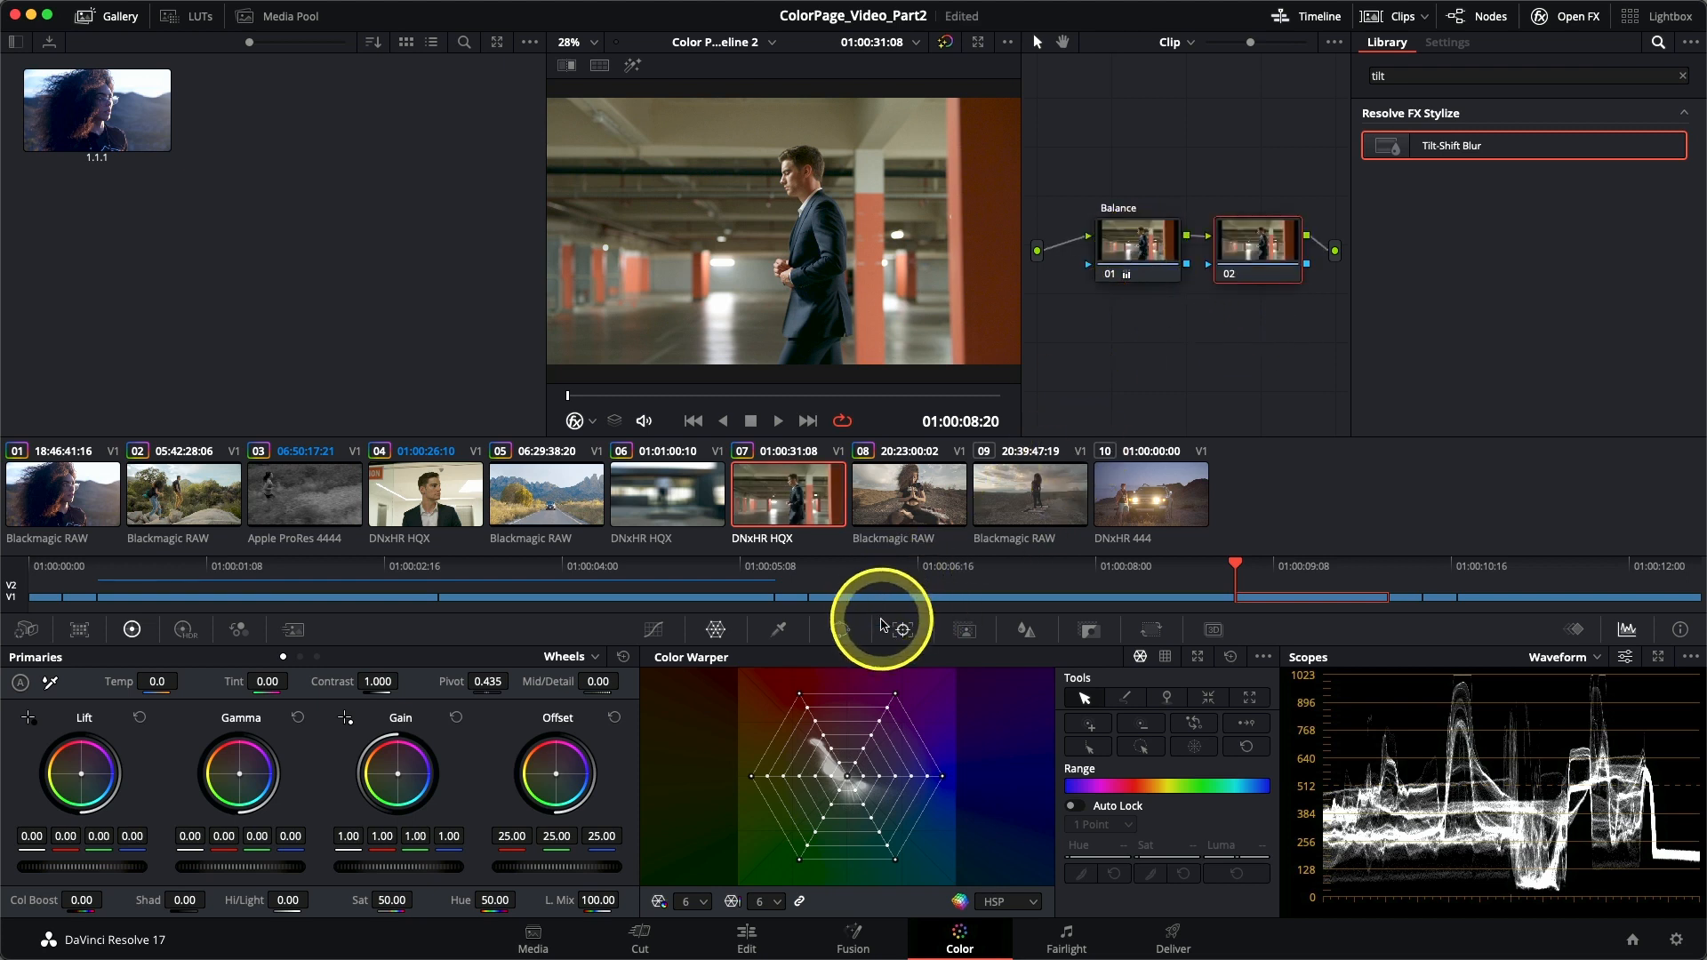
left_click(840, 631)
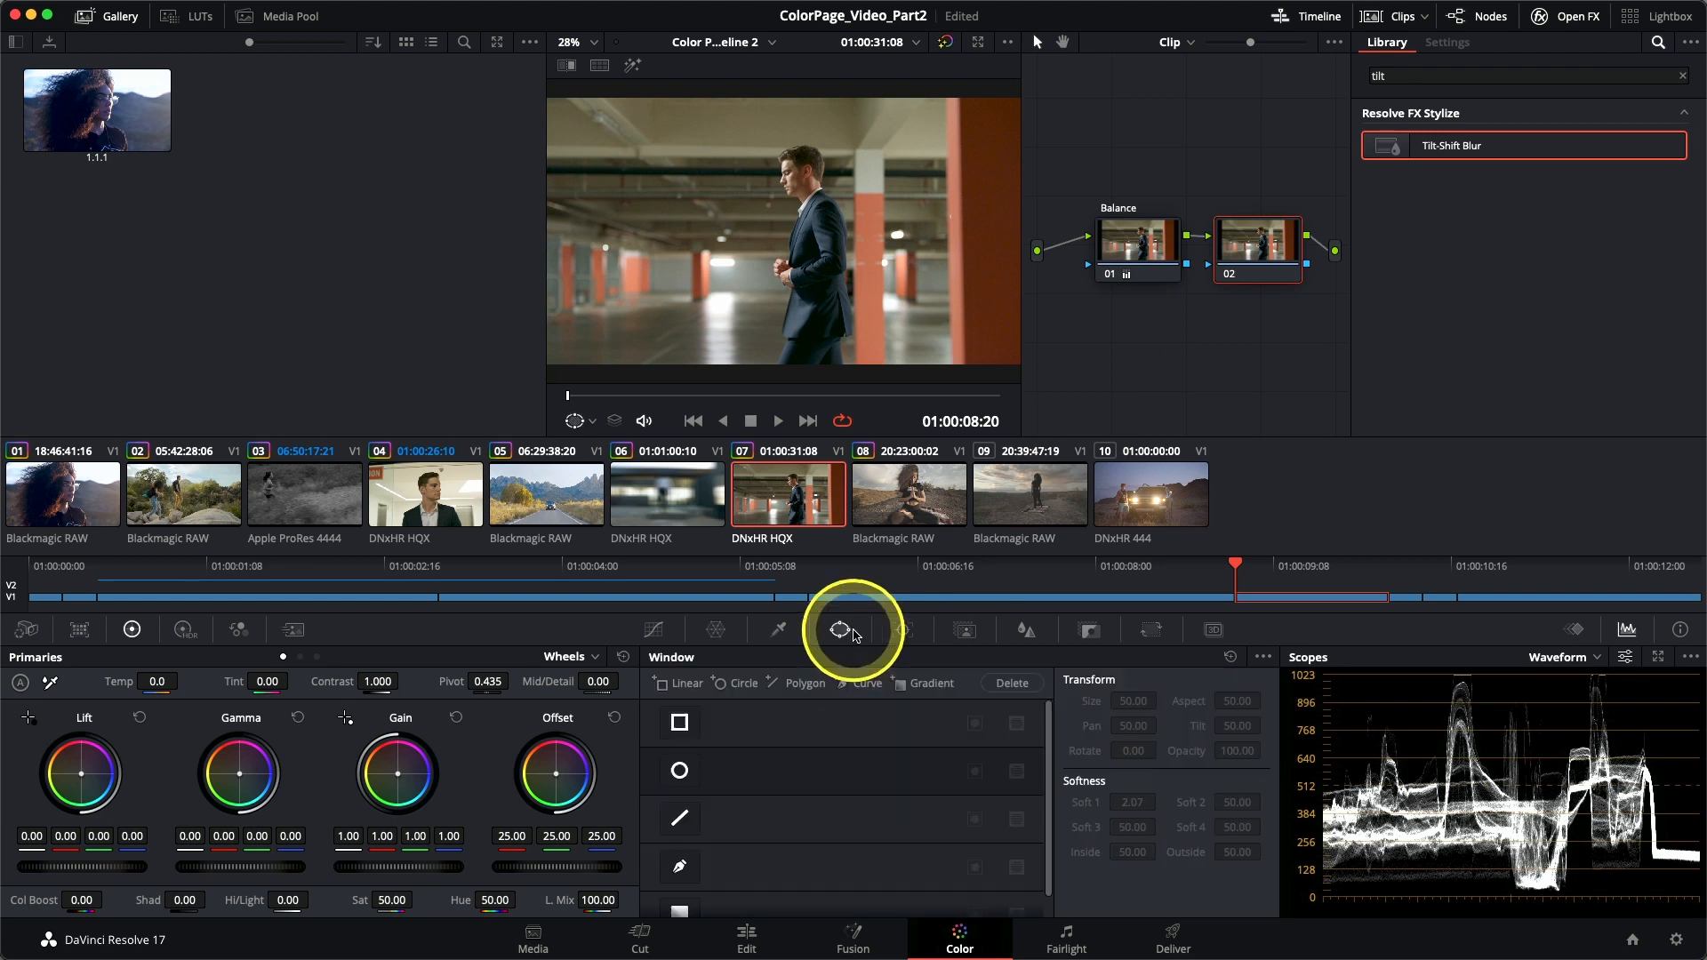
left_click(681, 772)
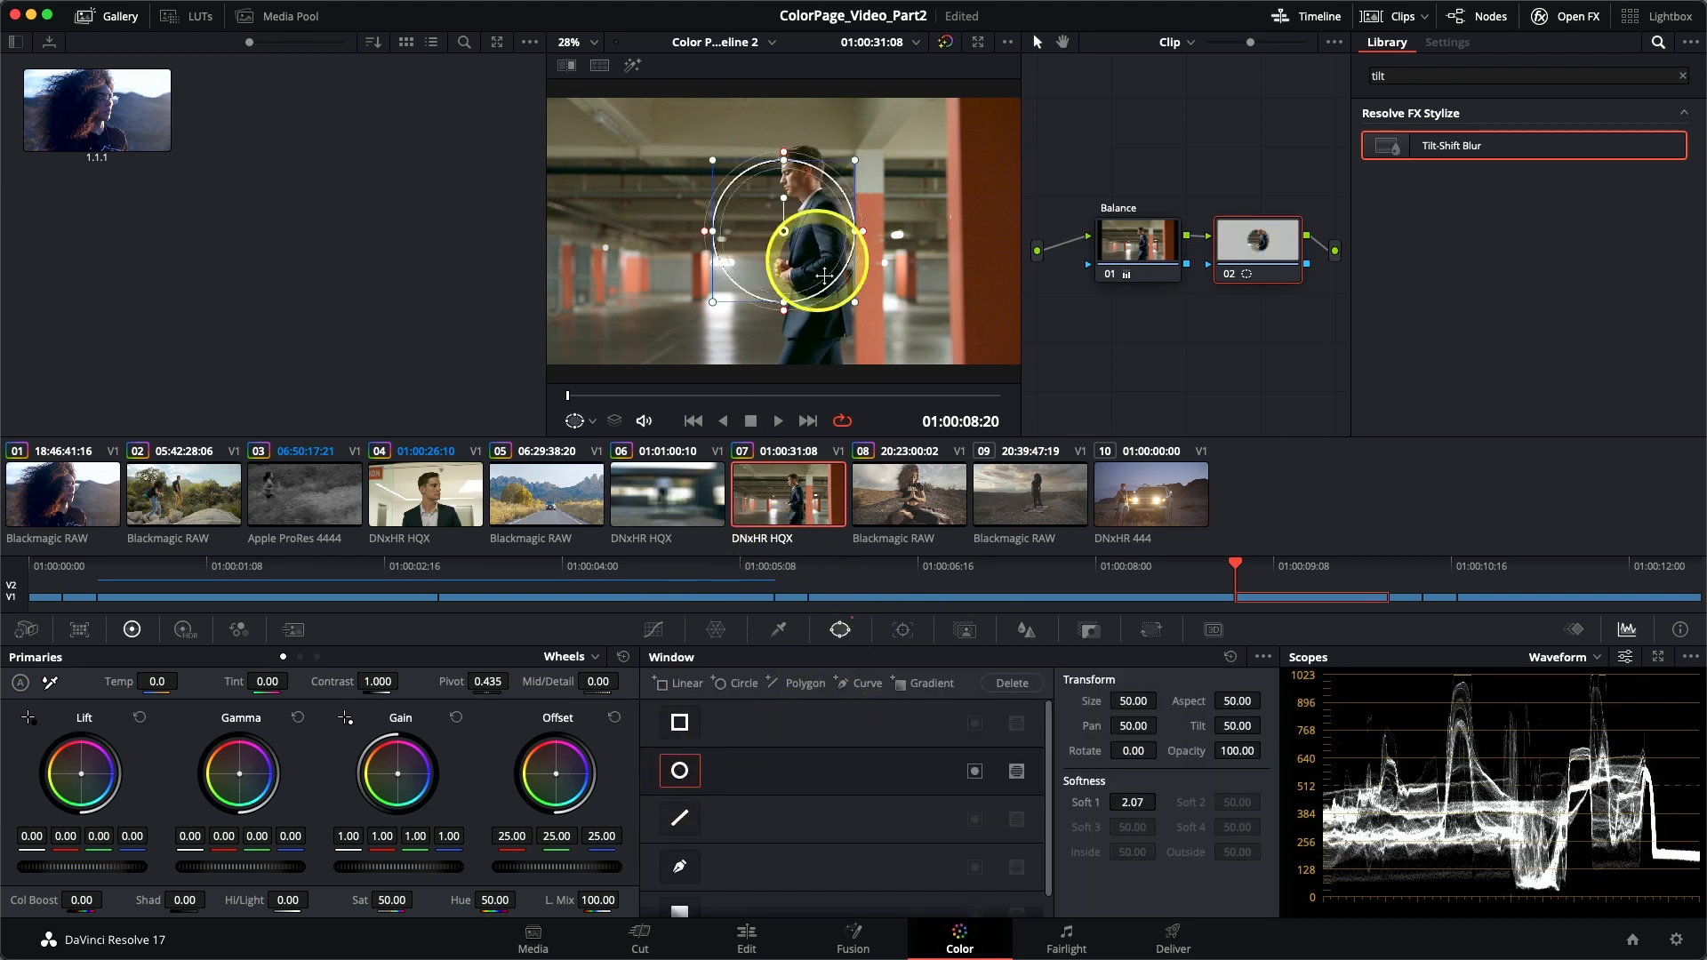
left_click_drag(838, 289, 799, 173)
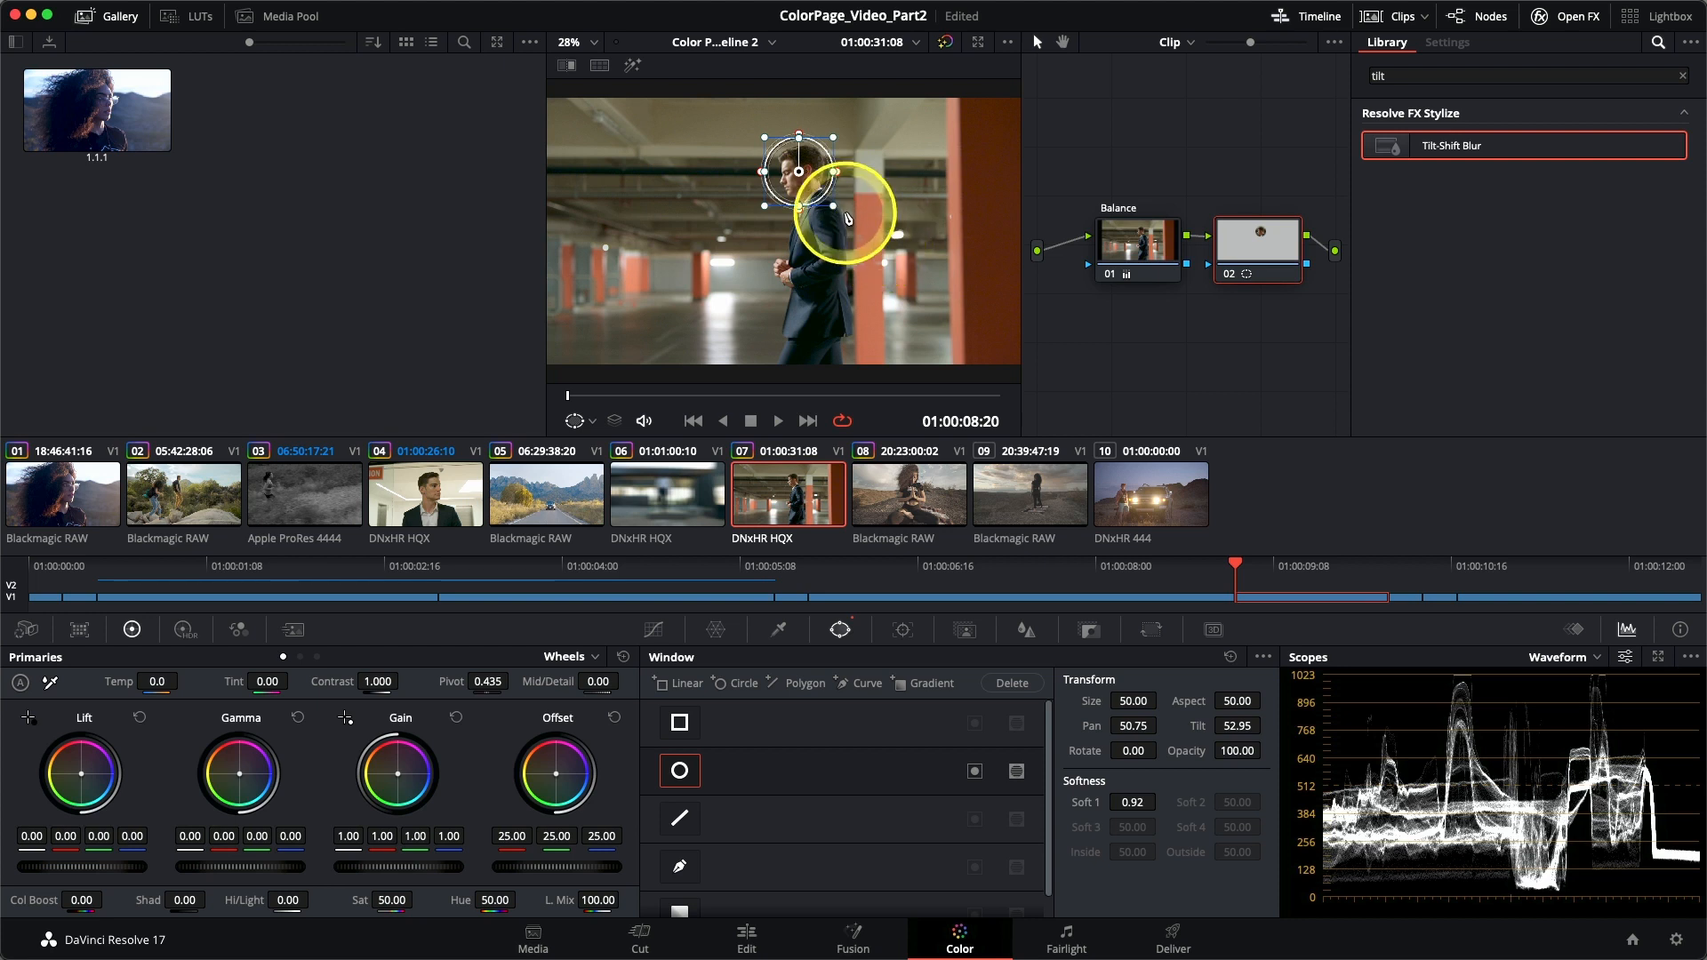
left_click_drag(816, 188, 817, 192)
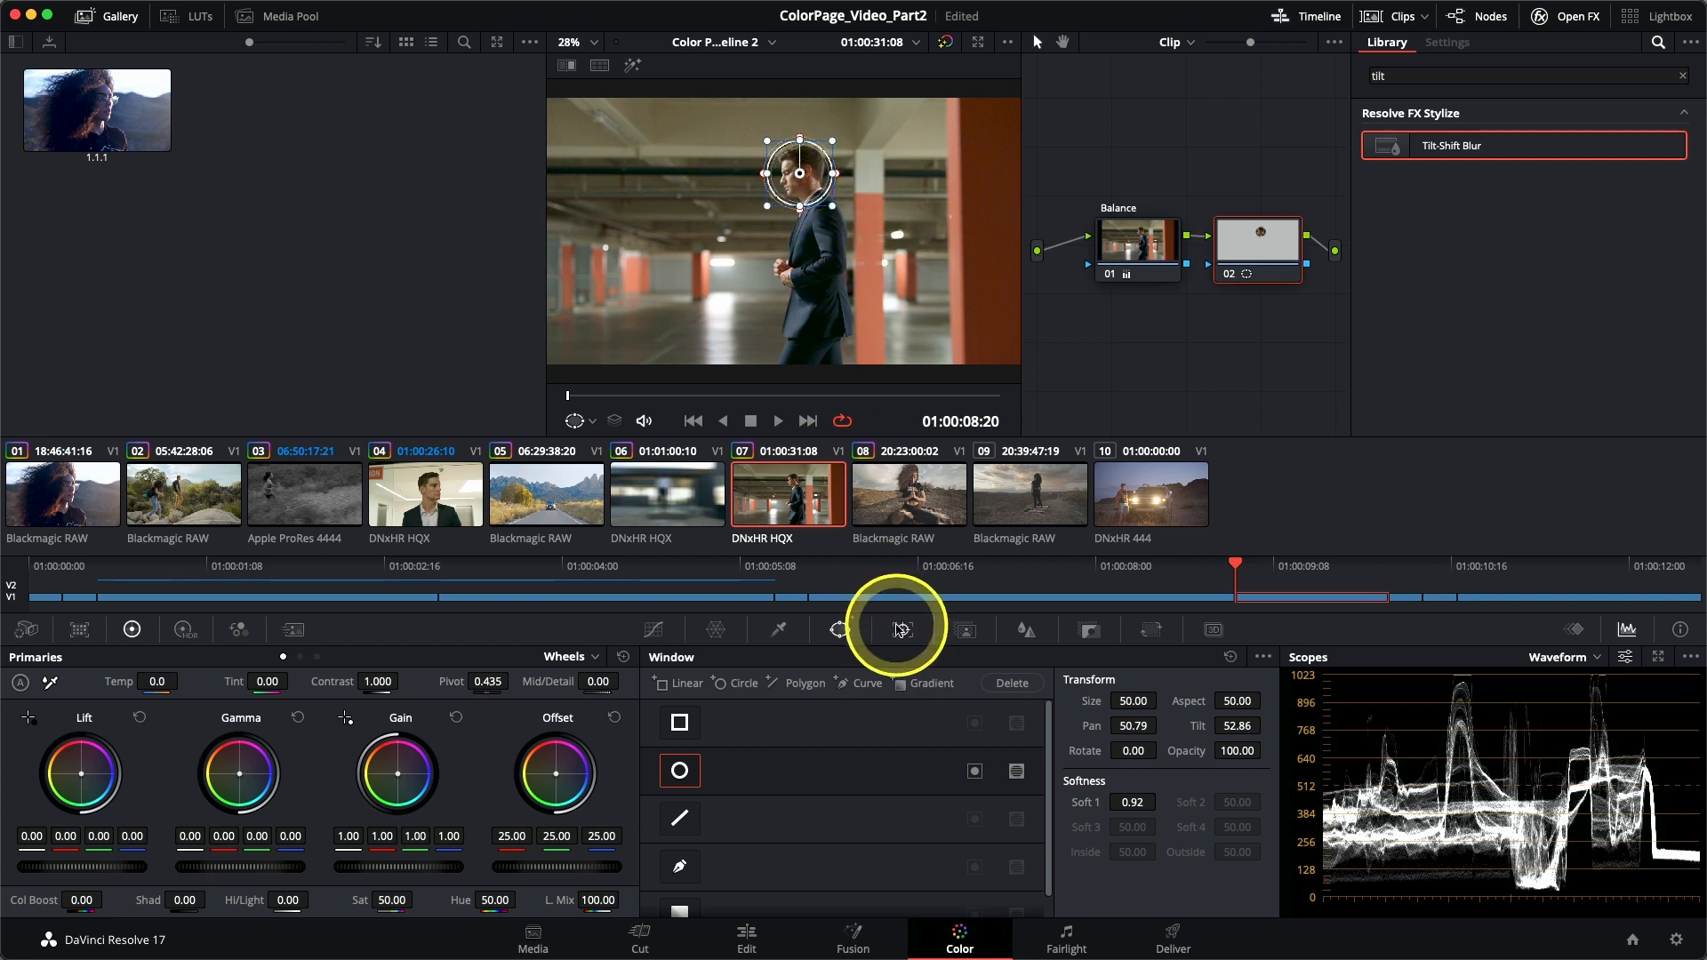
Step: Track the head window forward through clip 07, enlarge the viewer, and return to the clip's first frame
left_click(903, 629)
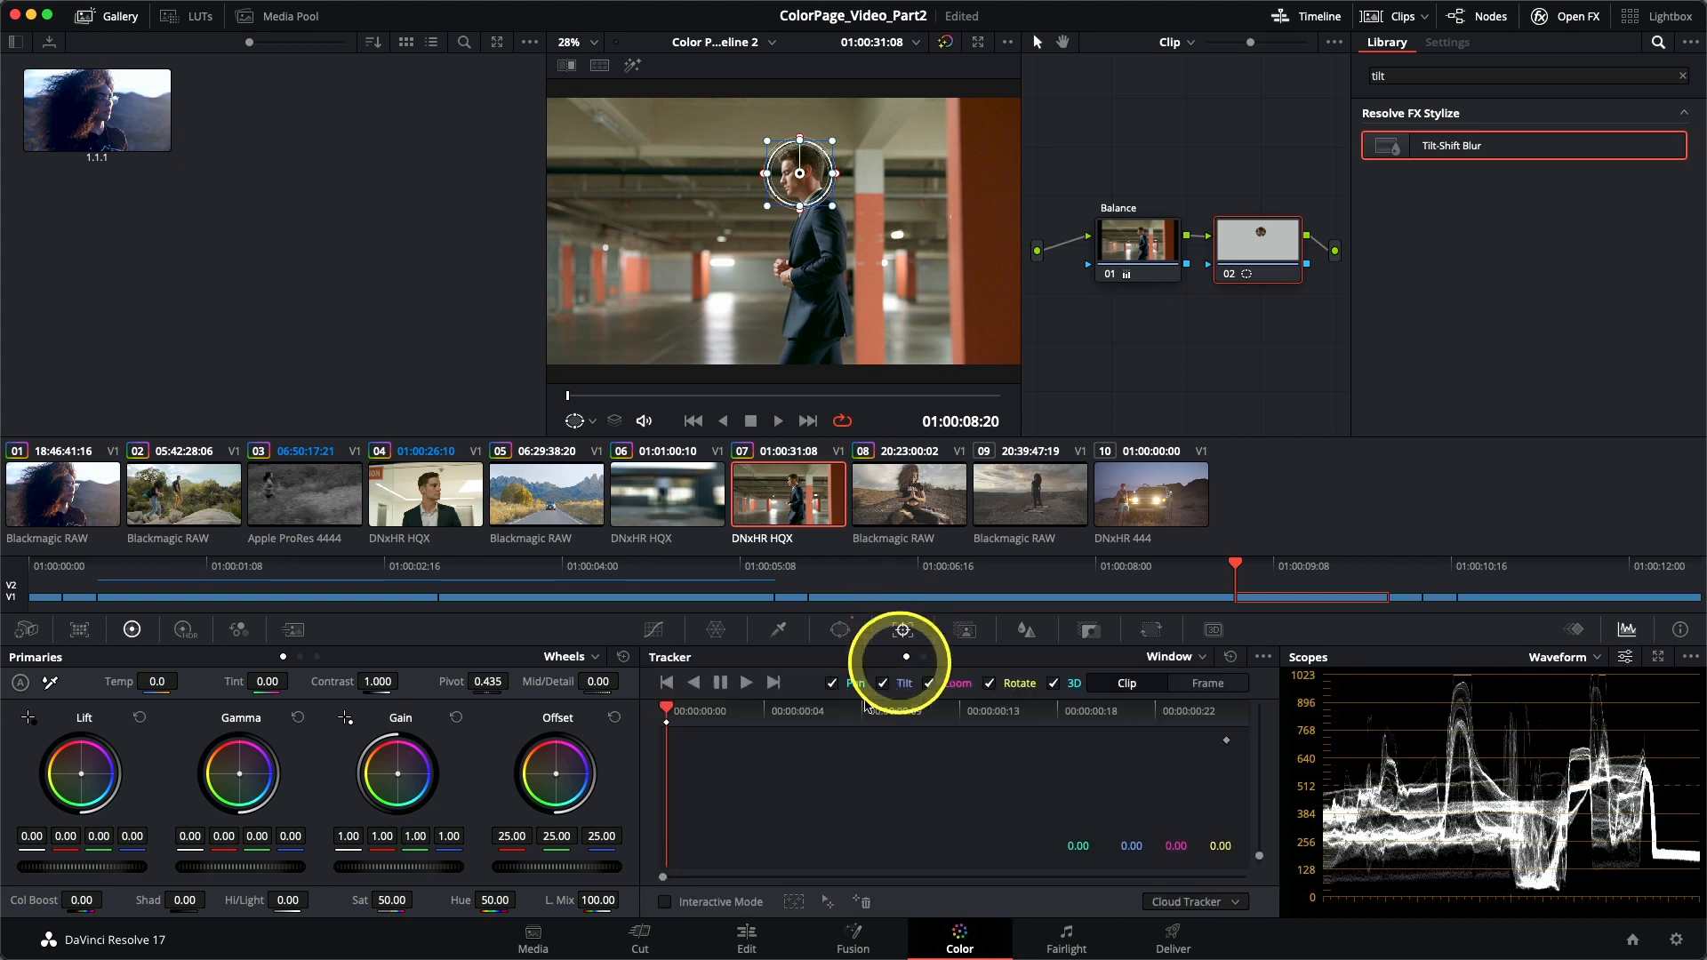
left_click(745, 682)
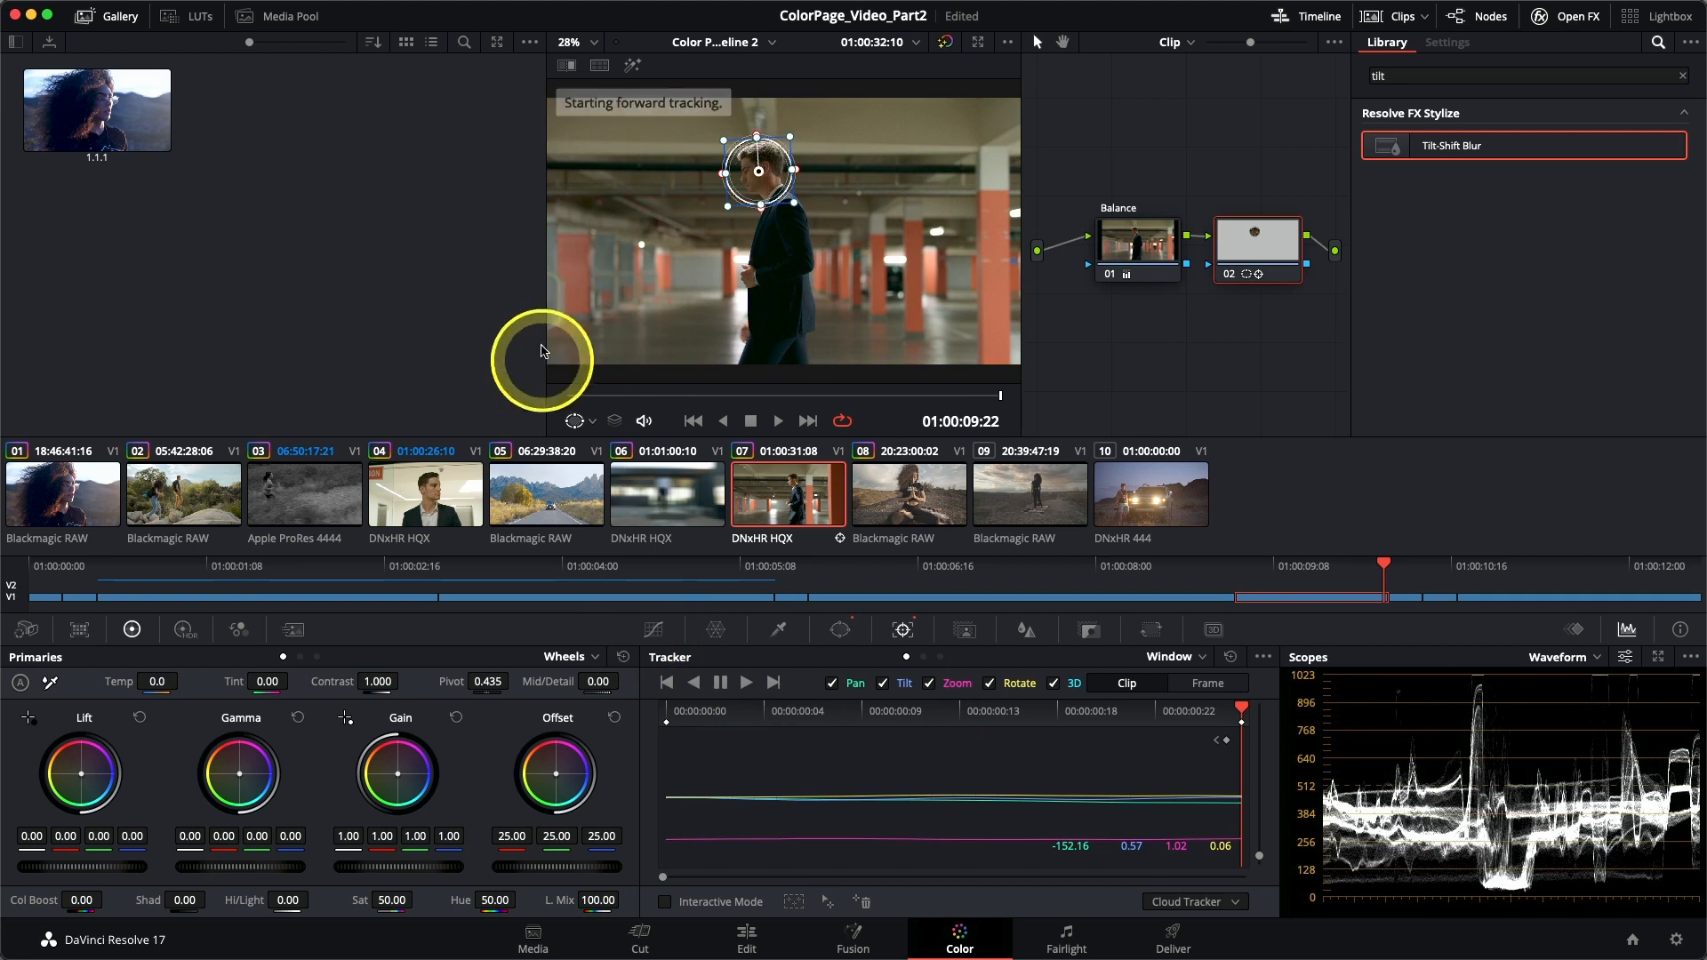
left_click_drag(551, 319, 478, 321)
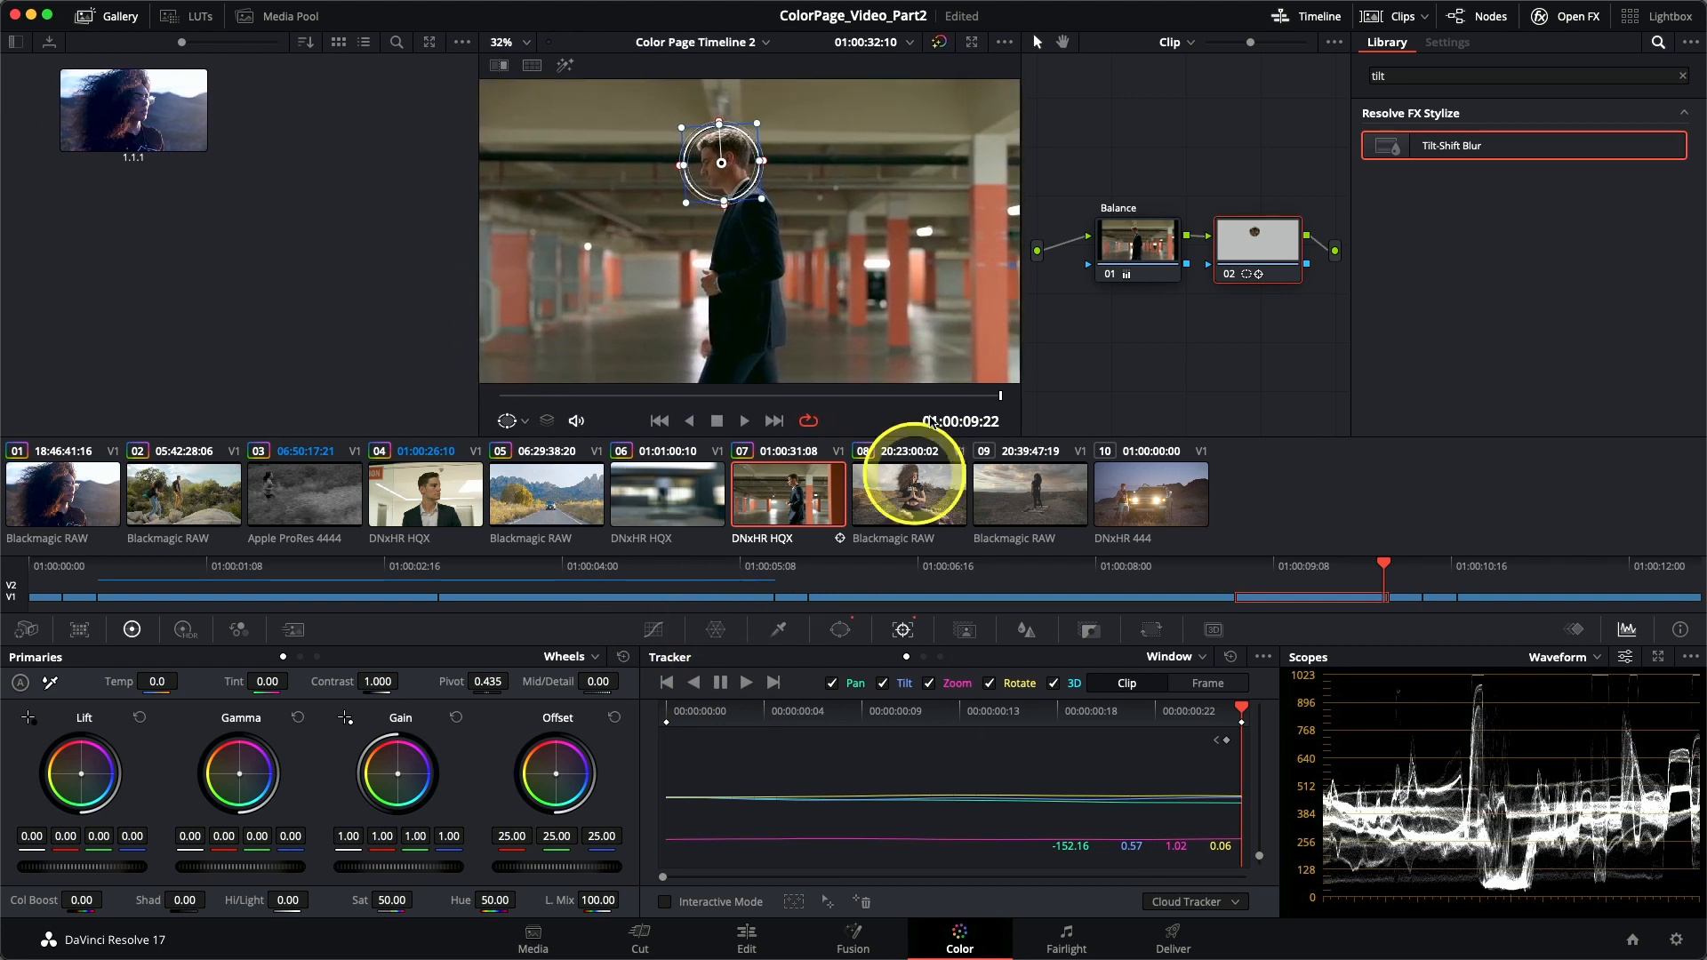
left_click_drag(1024, 395, 488, 390)
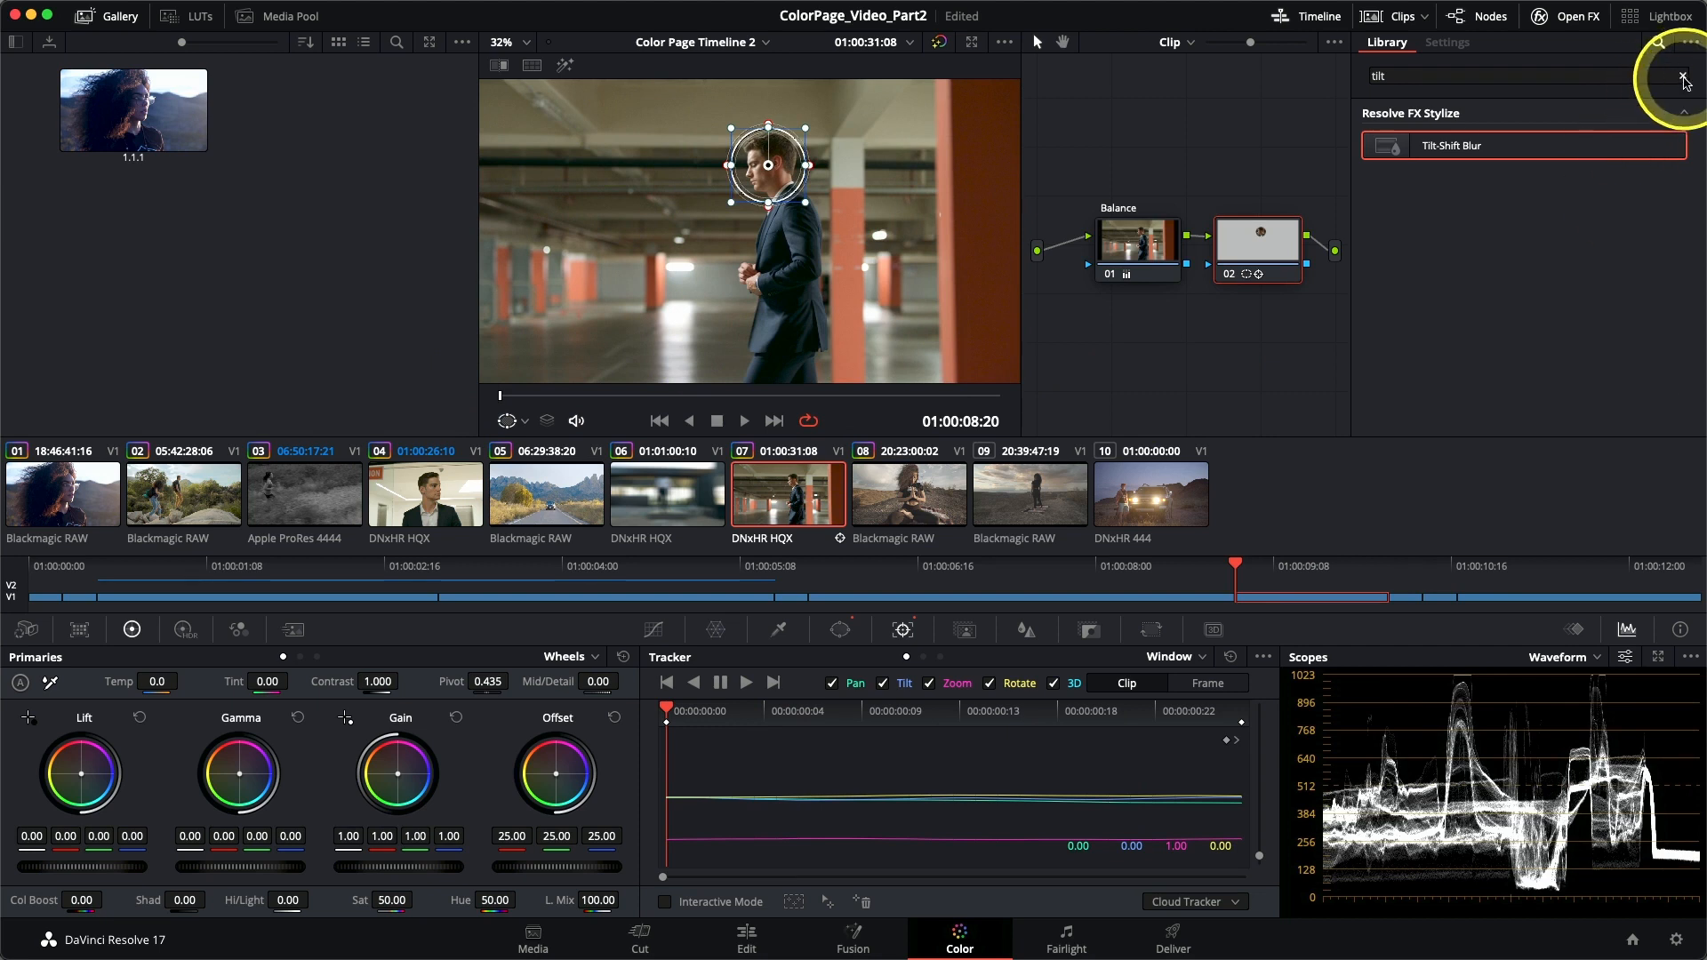
Step: Clear the effects search, apply Mosaic Blur to node 02 of clip 07, and play back the tracked face blur
left_click(1683, 78)
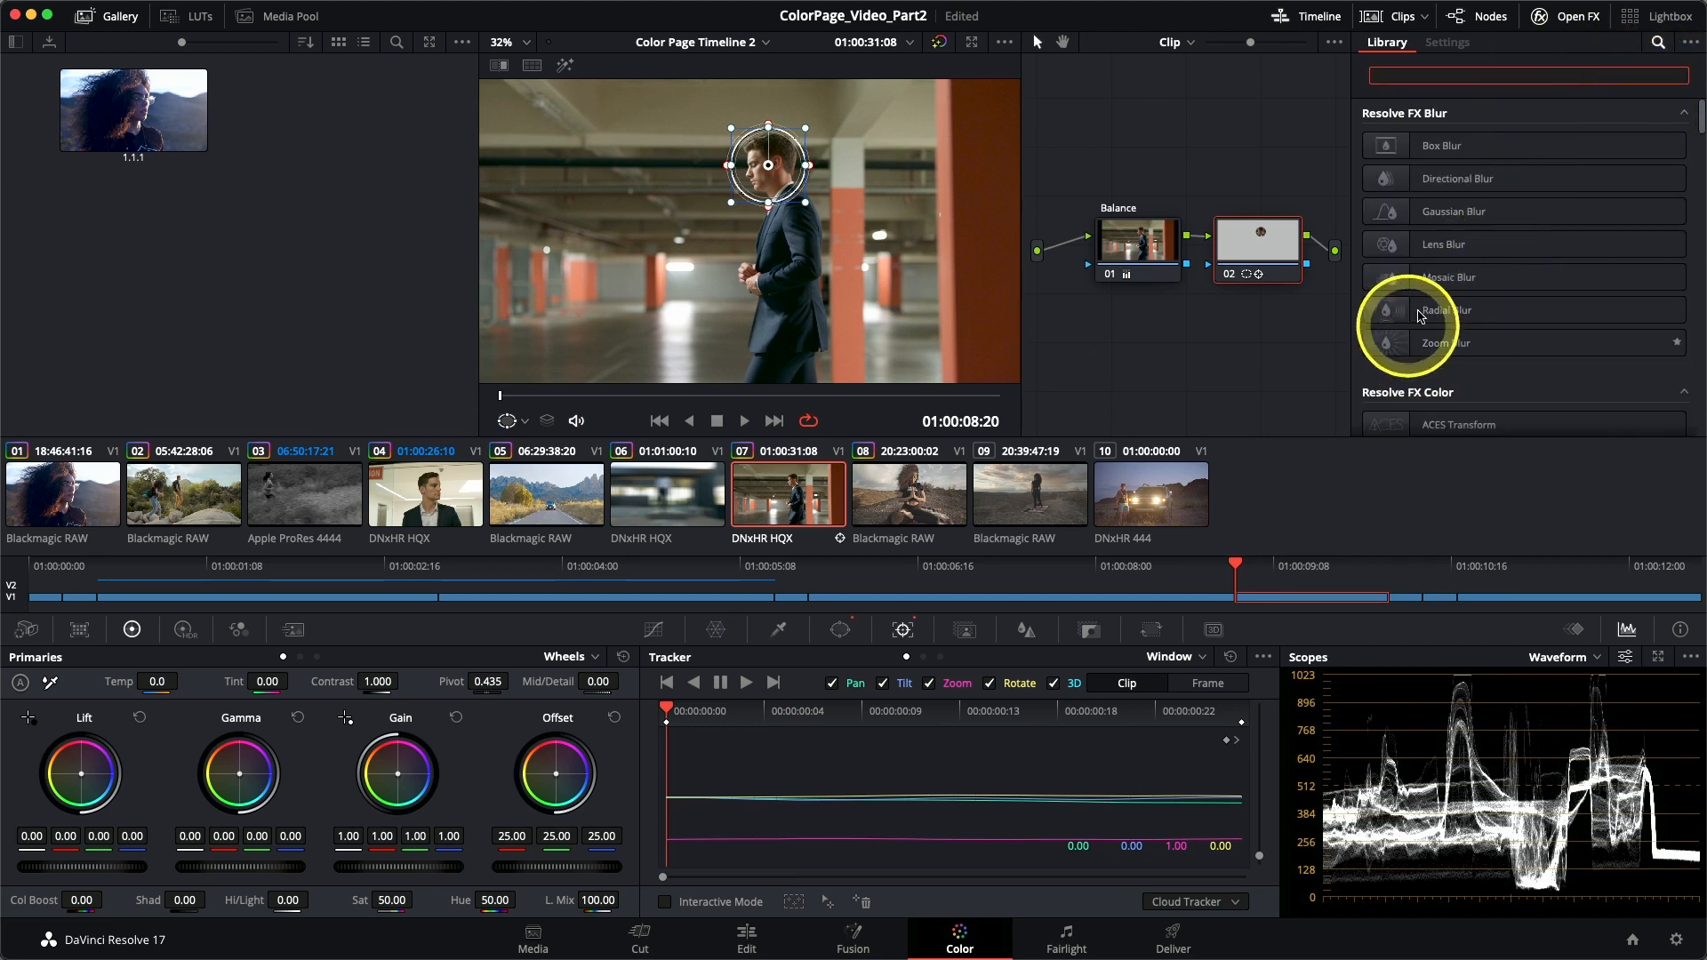
left_click_drag(1450, 282, 1280, 253)
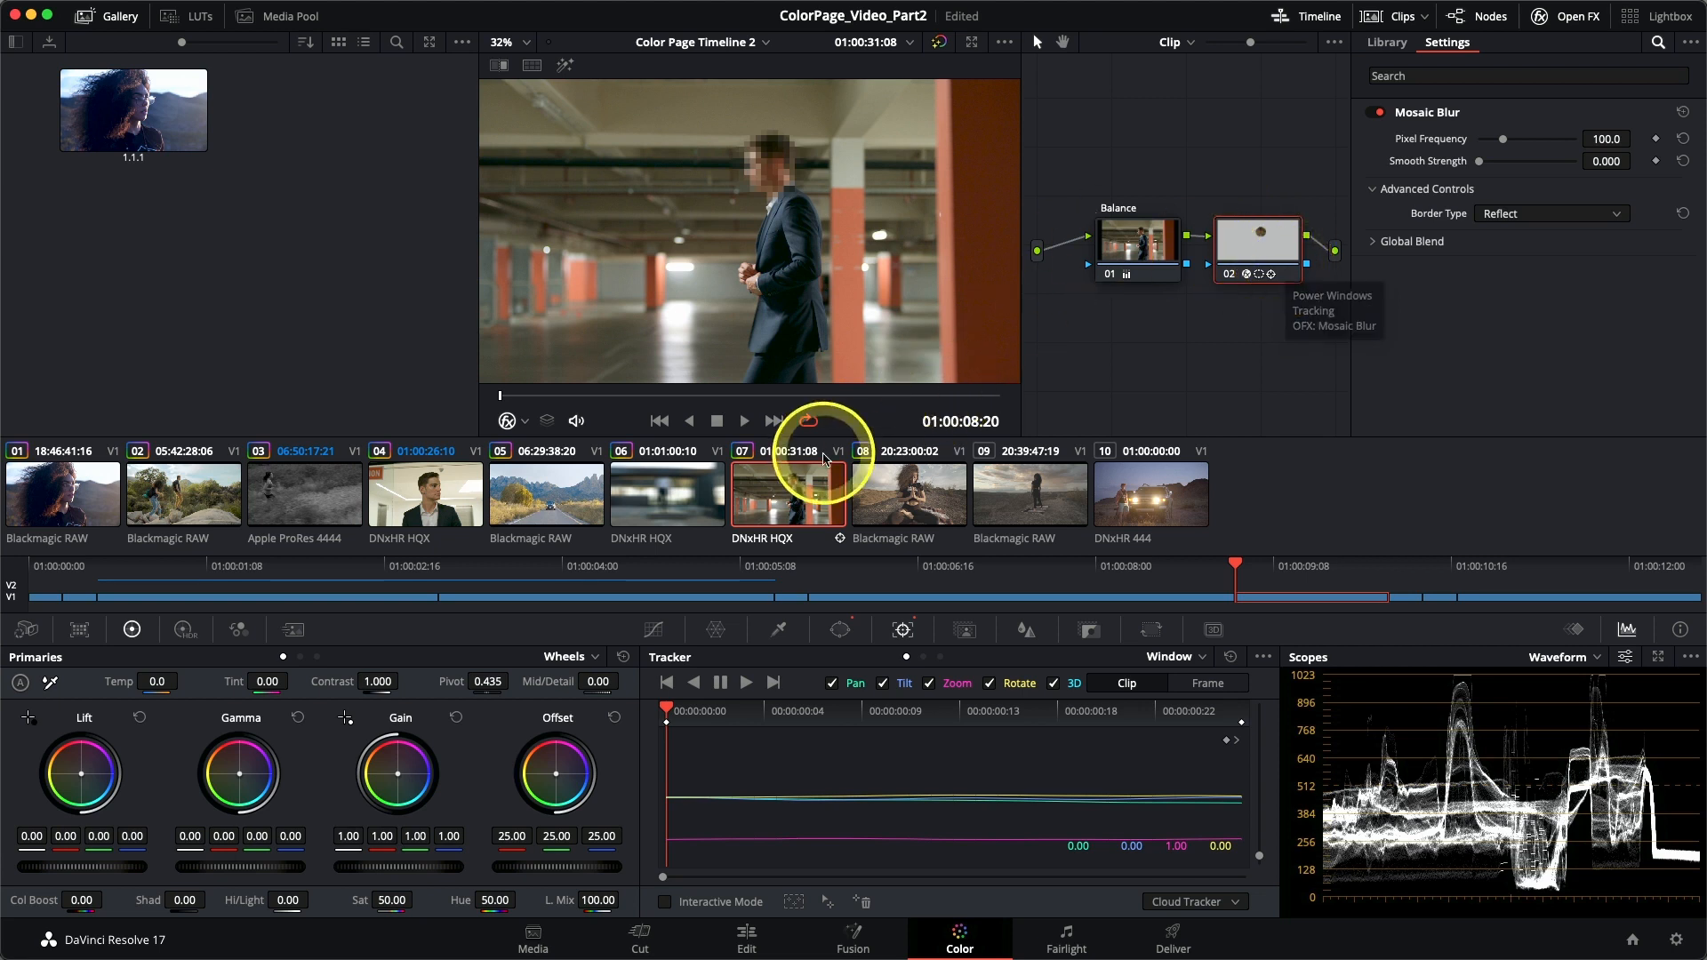
left_click(745, 421)
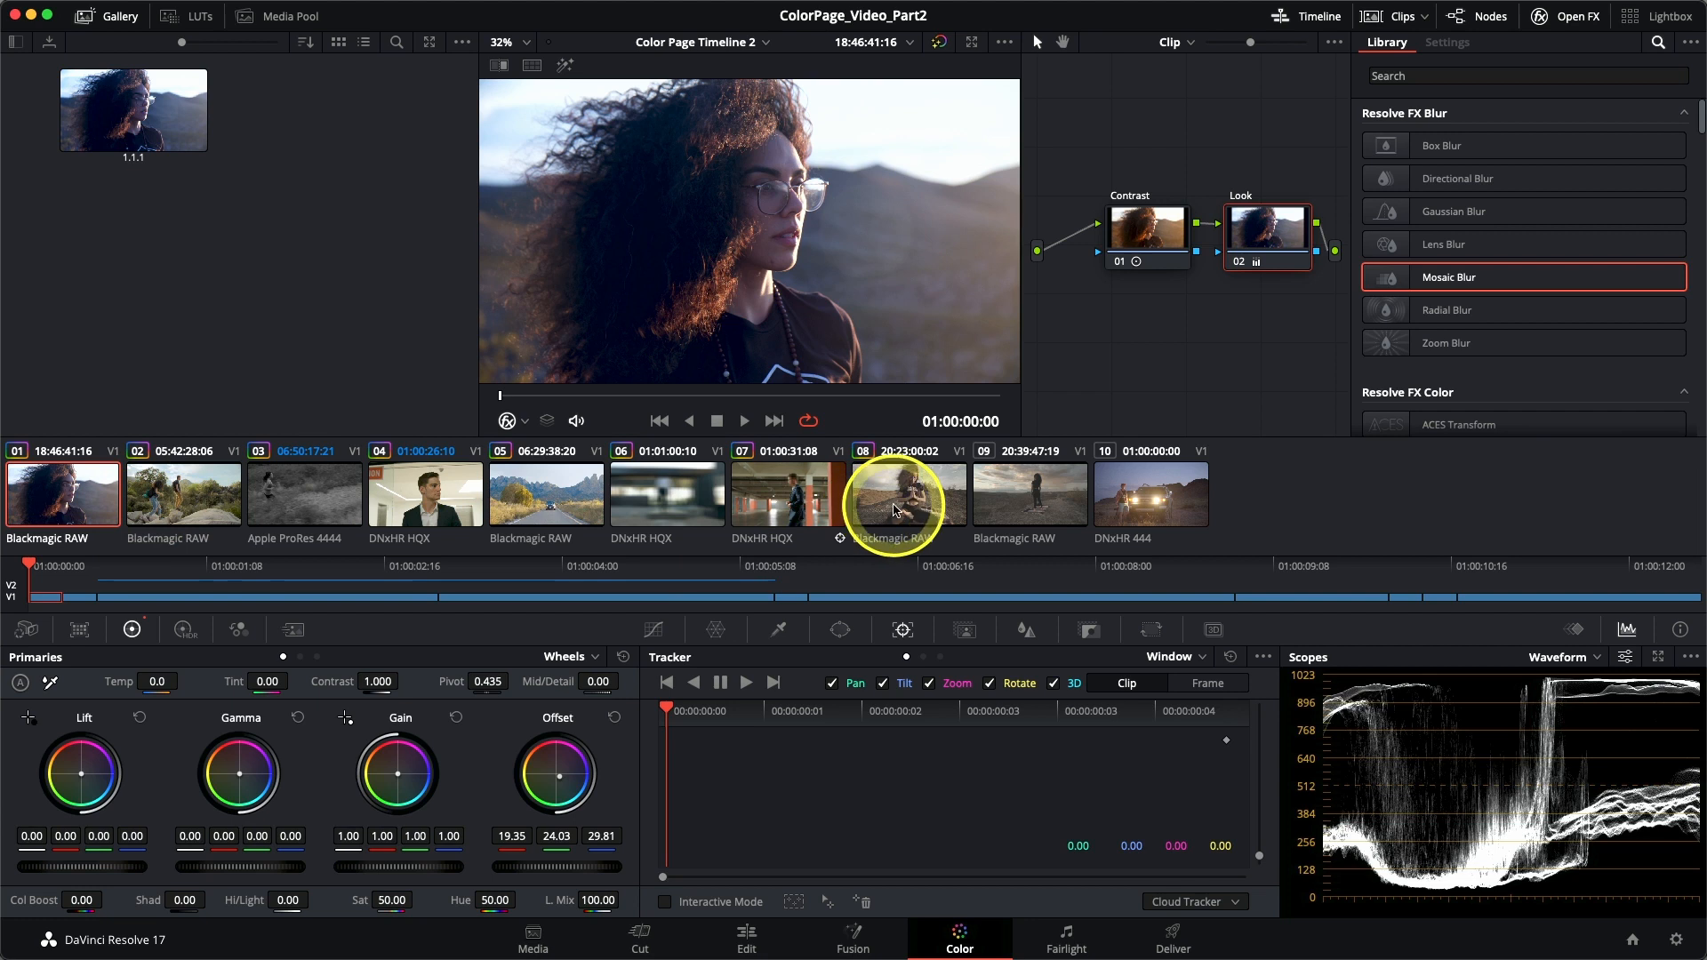
Step: Compare clip 08 with clip 01, and grab a still of clip 01 labelled Blue Look
left_click(894, 509)
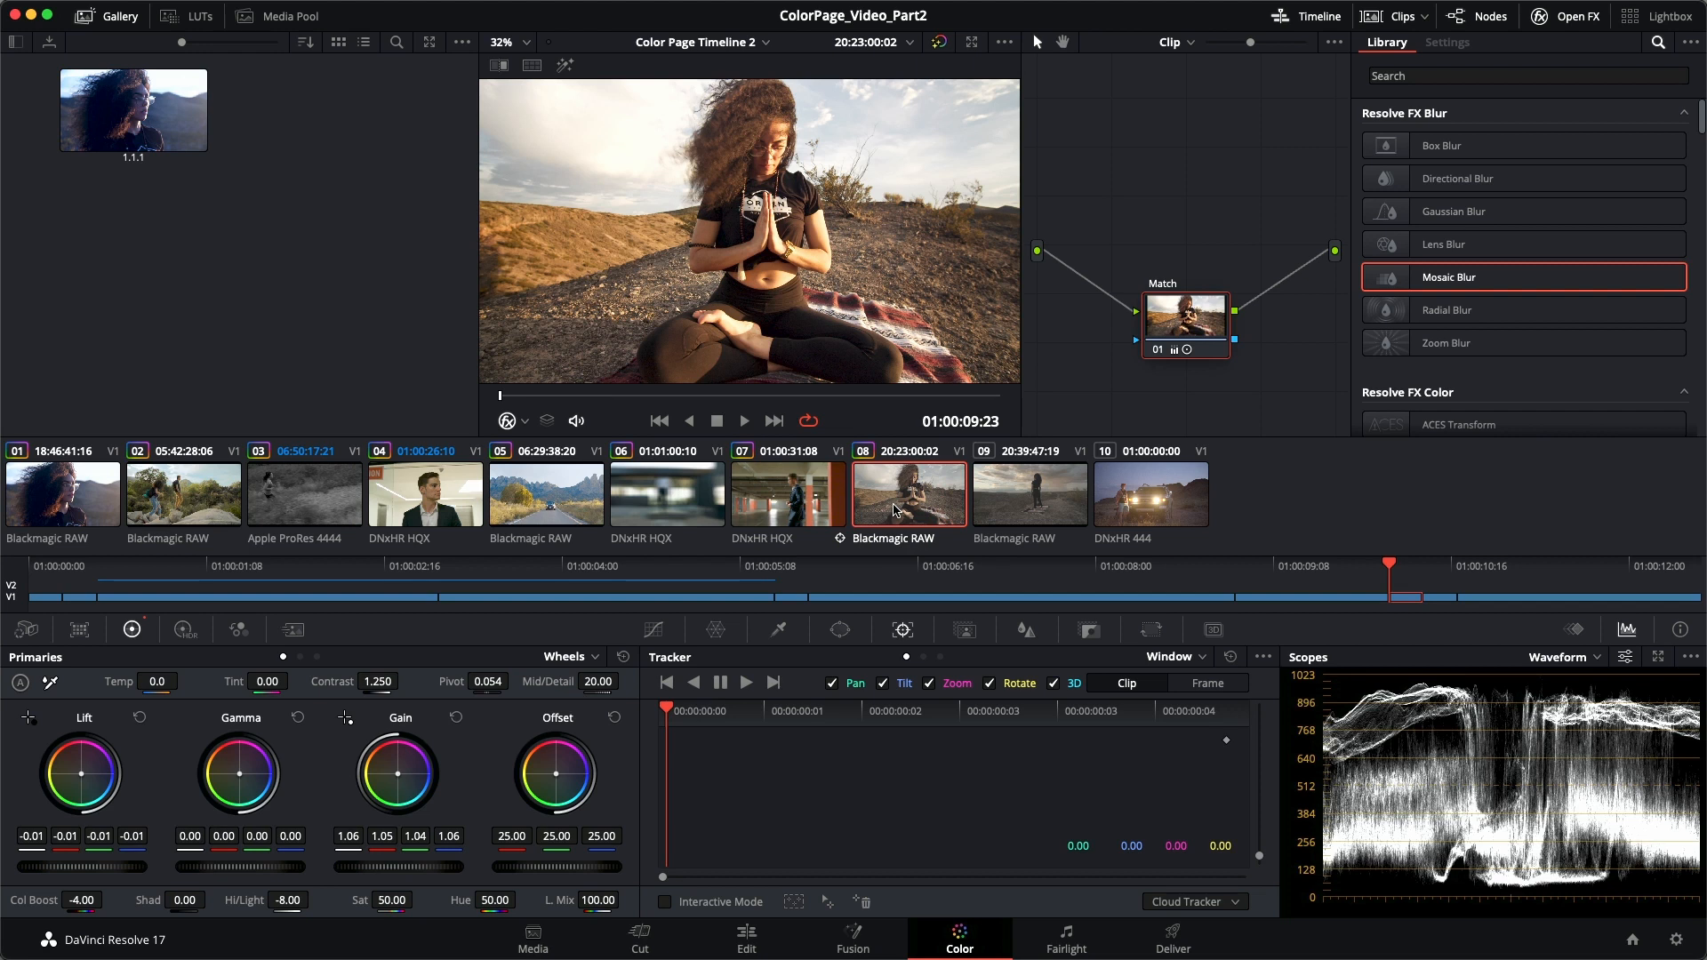
left_click(63, 484)
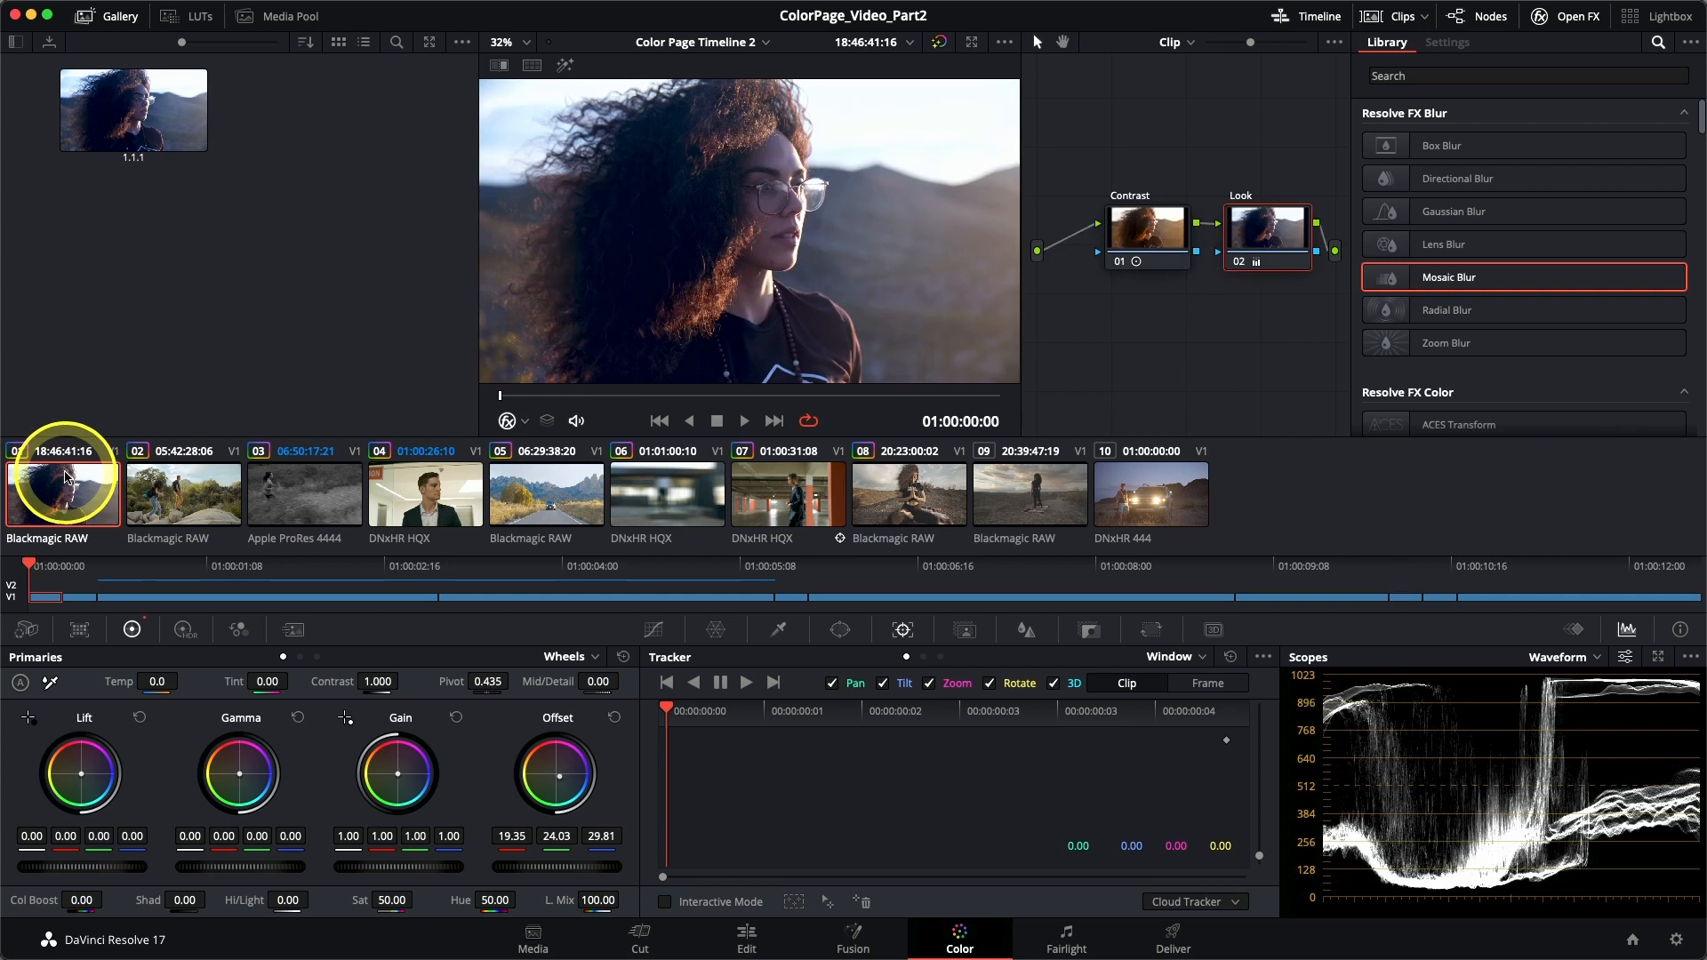
right_click(672, 219)
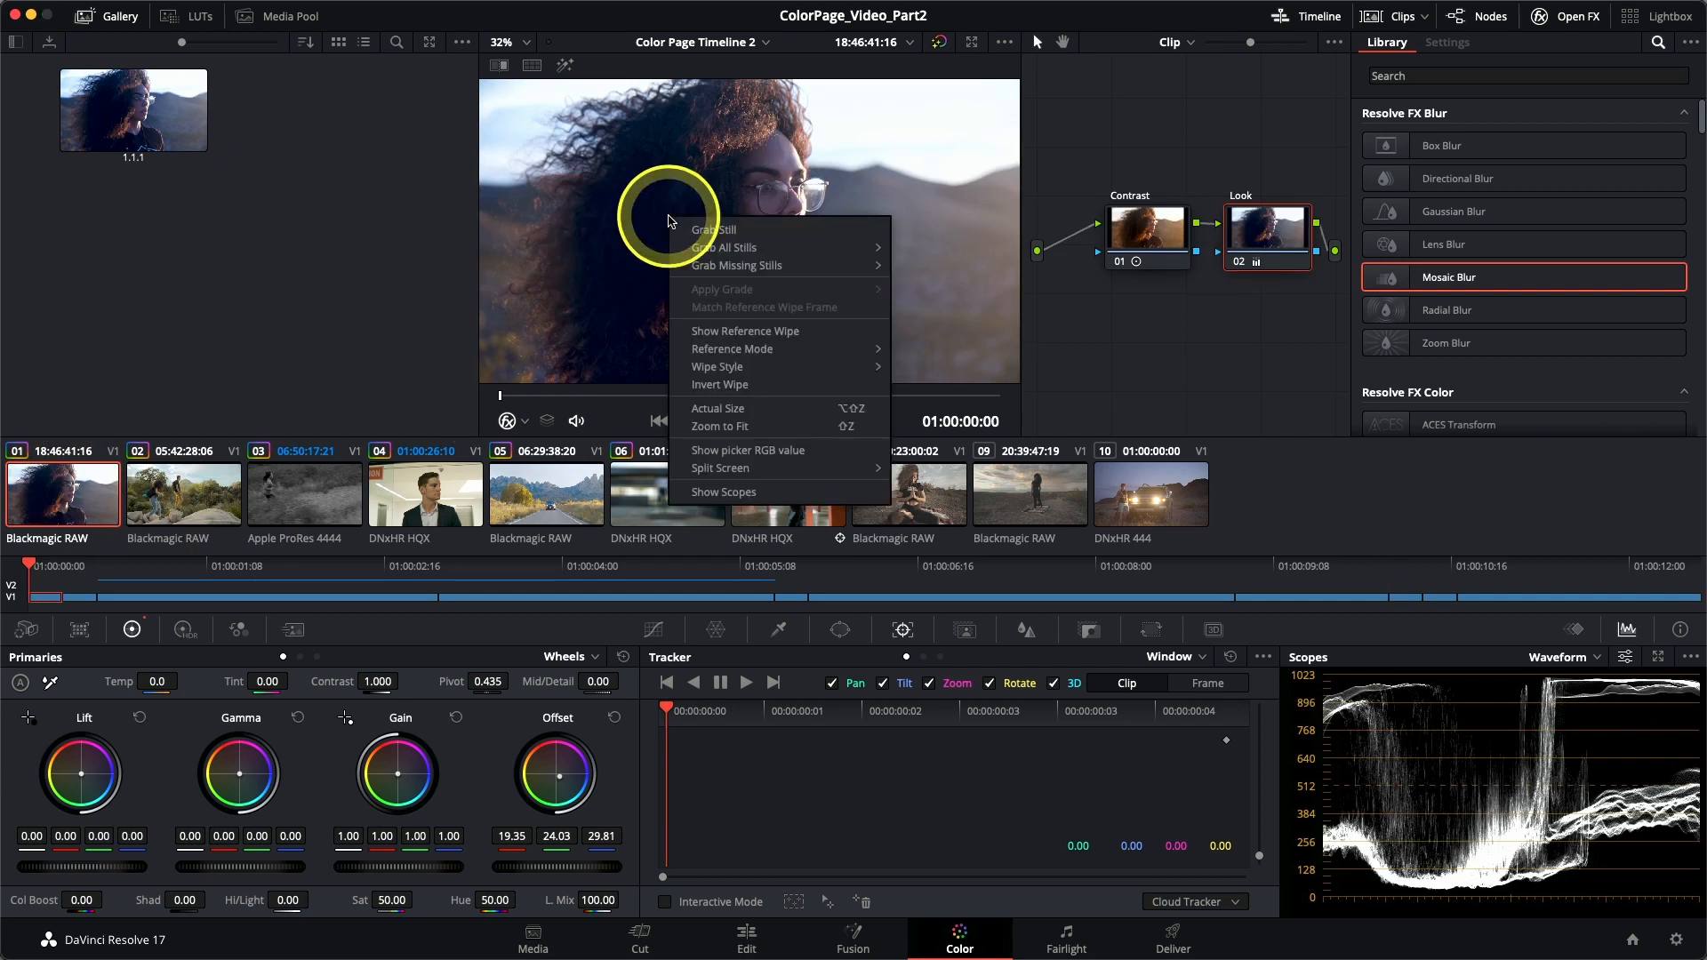
left_click(712, 229)
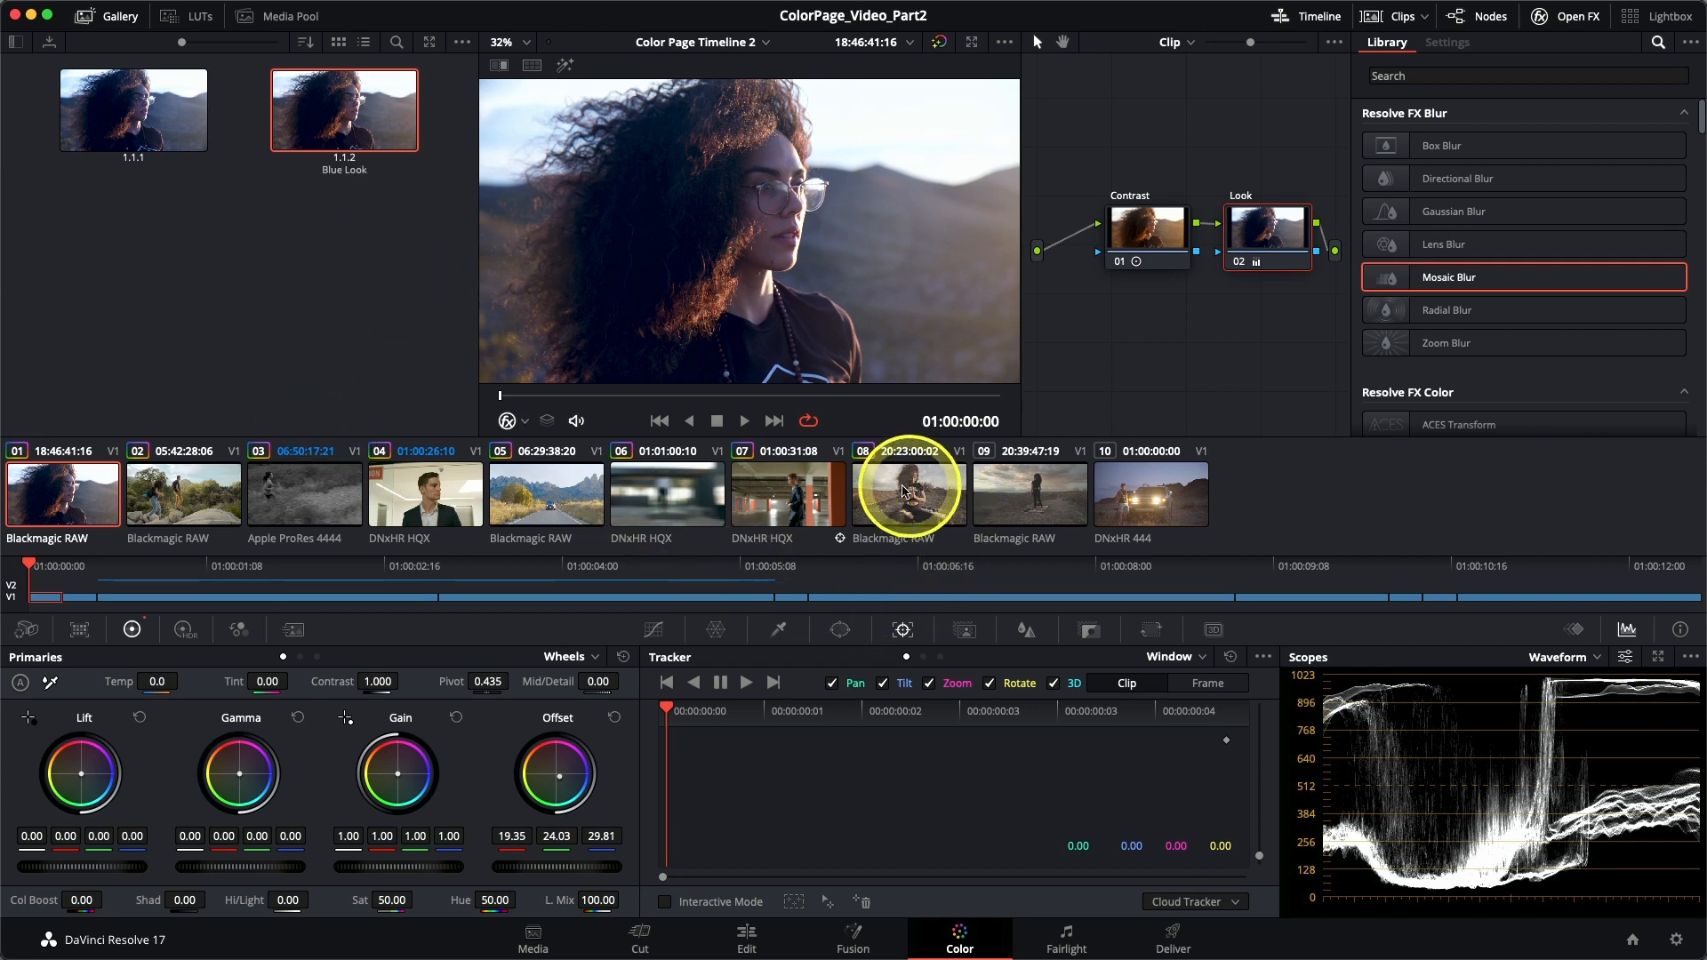
Step: On clip 08, hide the effects library to widen the node graph and shift the Match node slightly
left_click(900, 495)
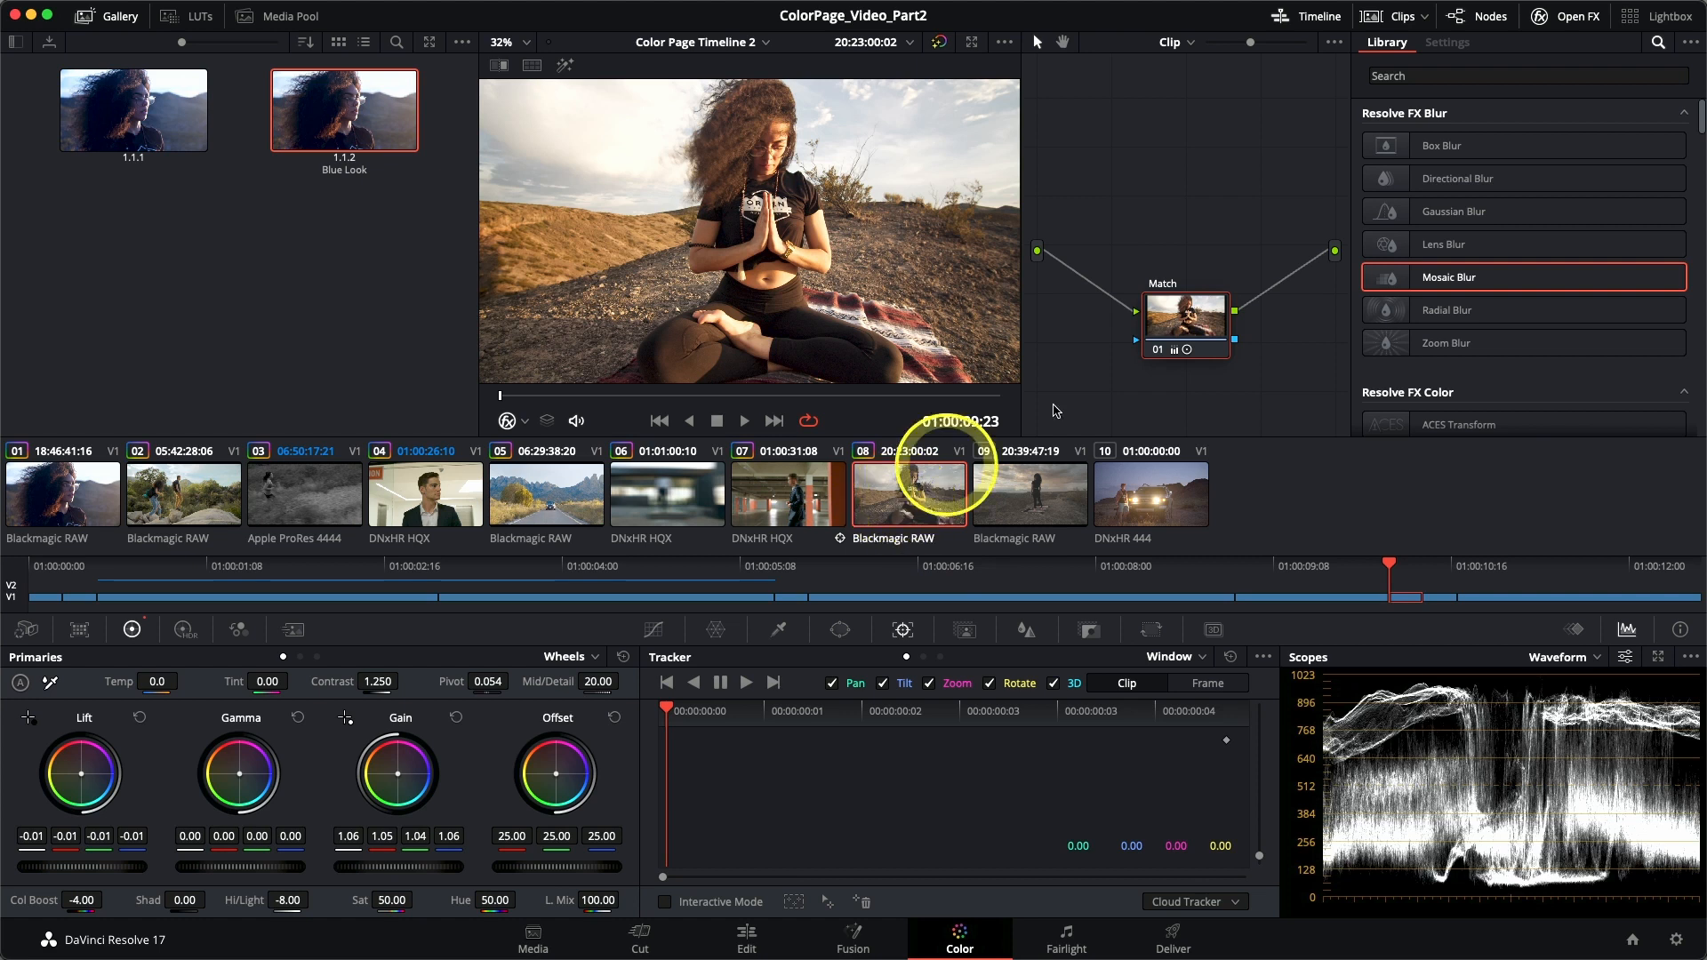
left_click(1567, 18)
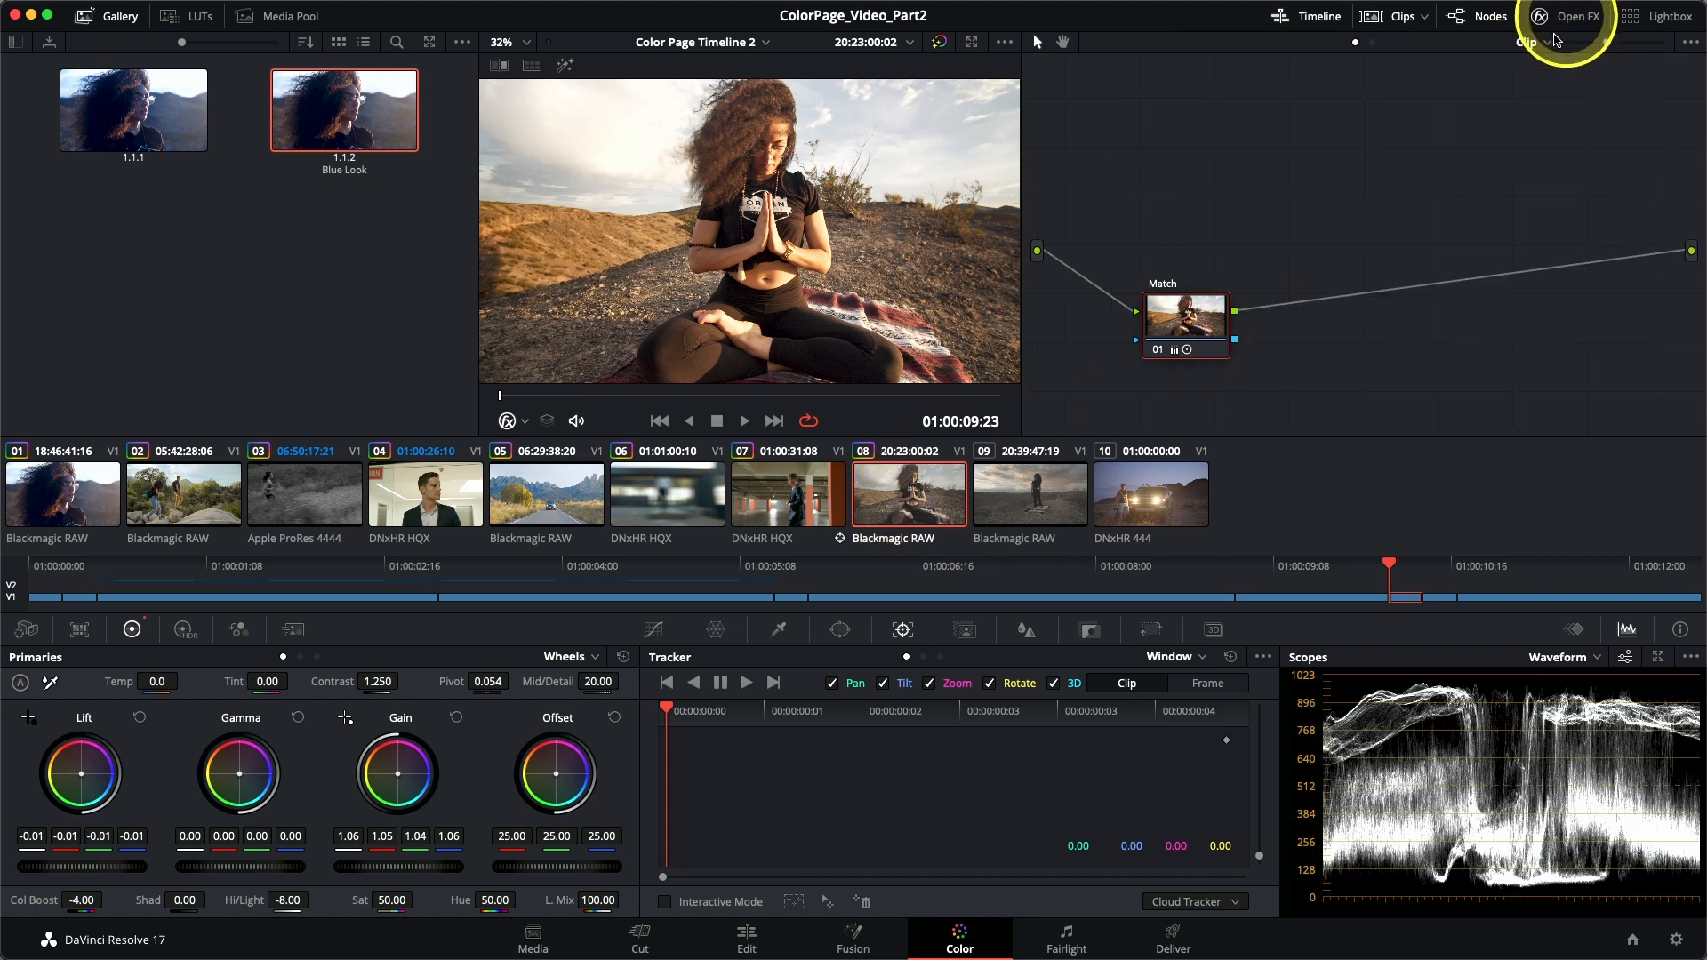
left_click_drag(1225, 298, 1247, 300)
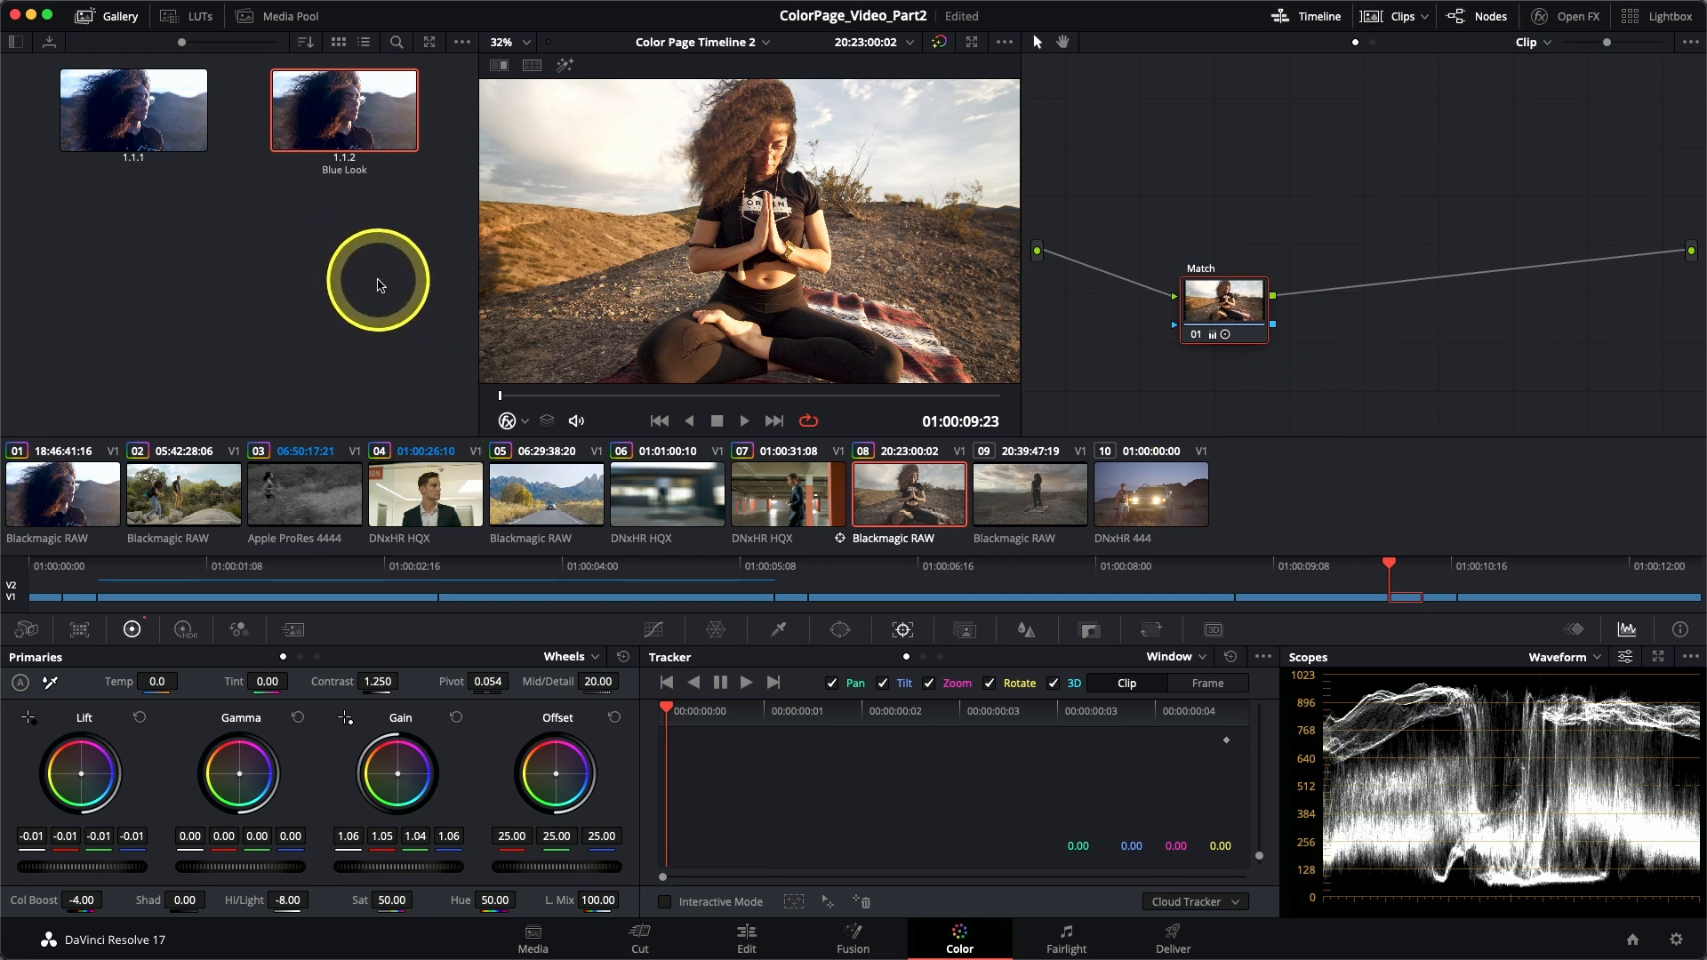
Step: Apply the Blue Look still's grade to clip 08 and compare the result with clip 01
right_click(338, 105)
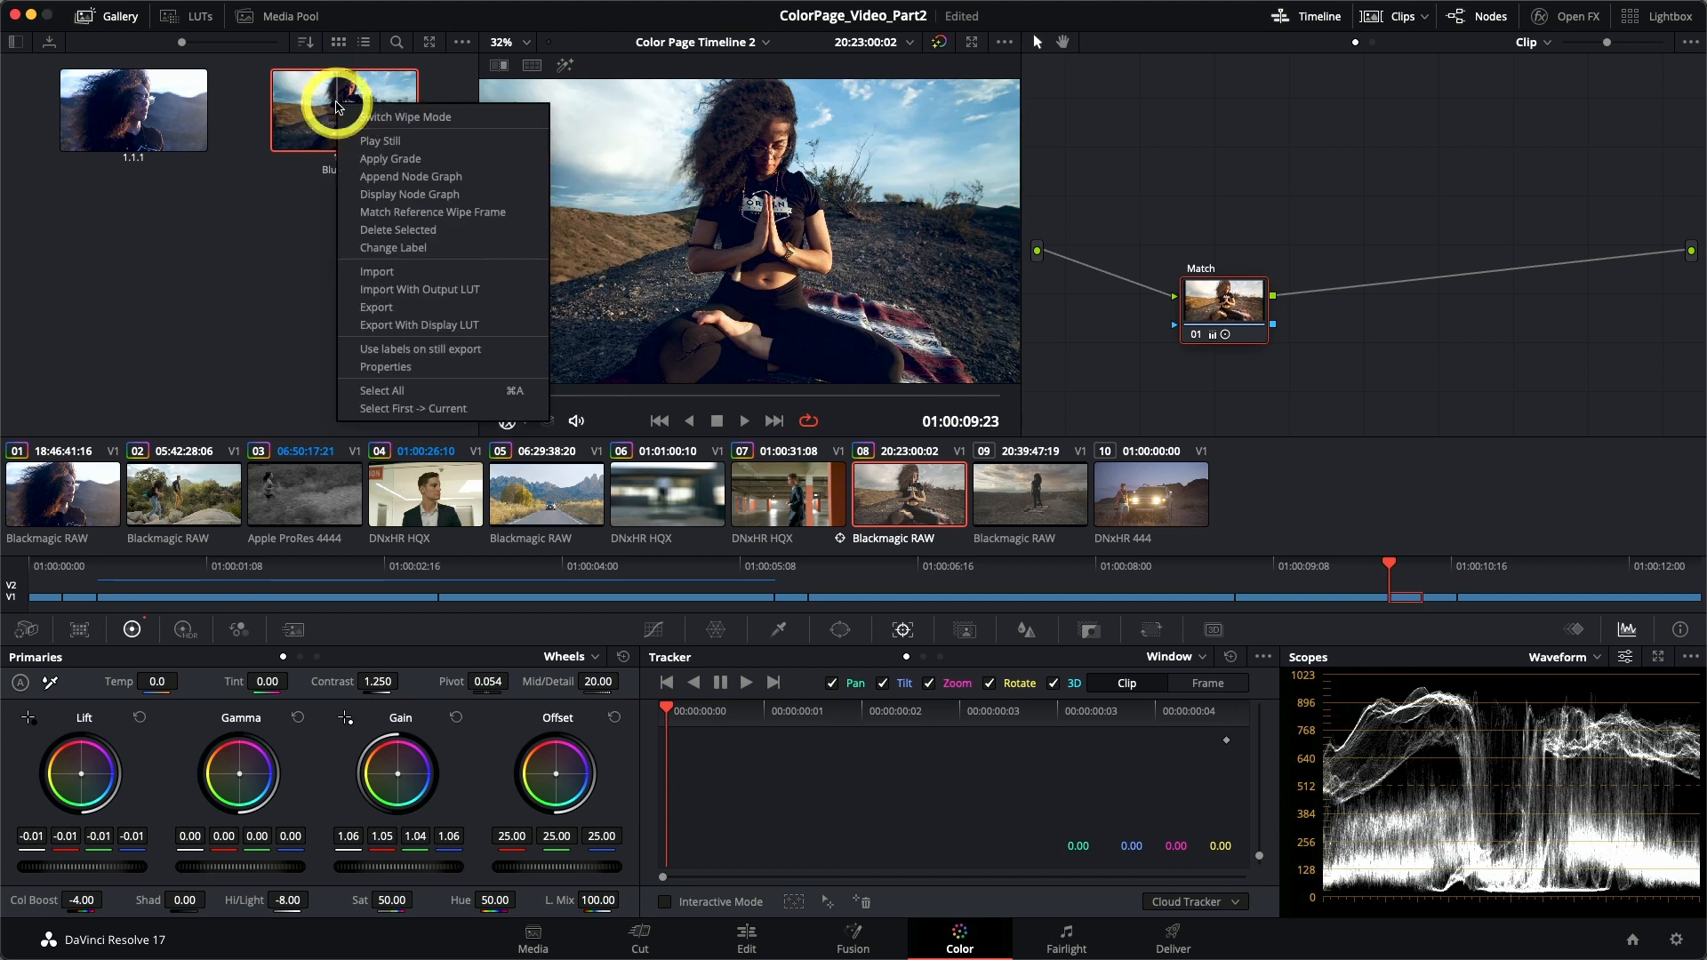
left_click(373, 159)
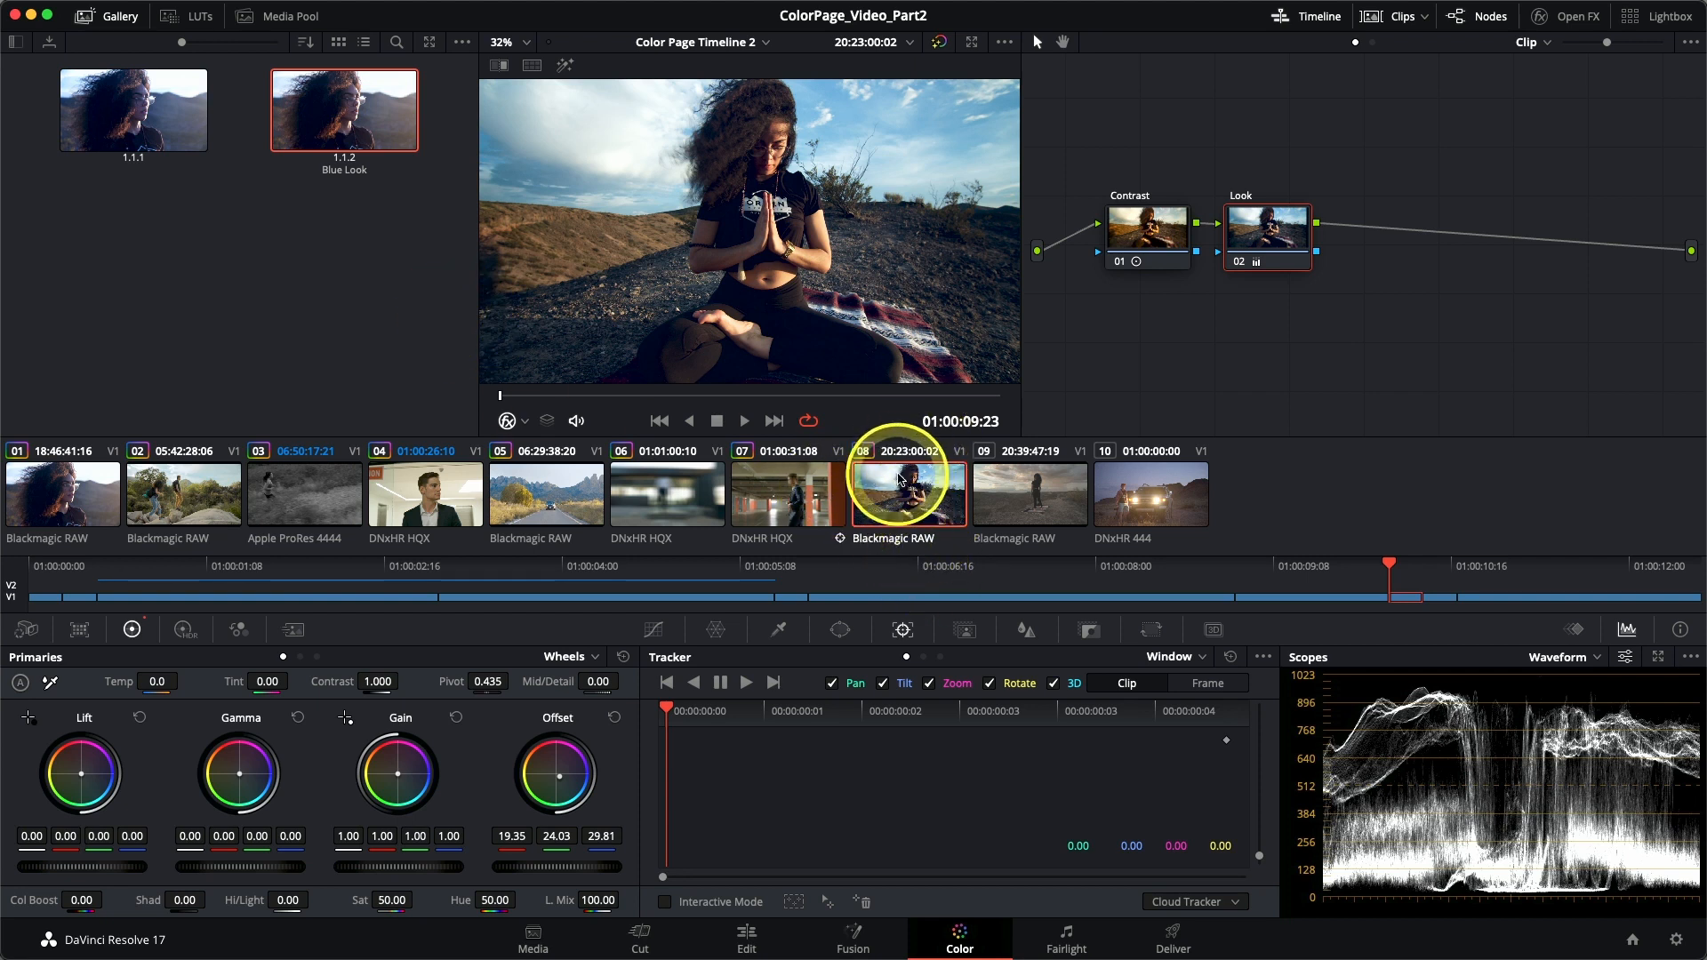
left_click(117, 520)
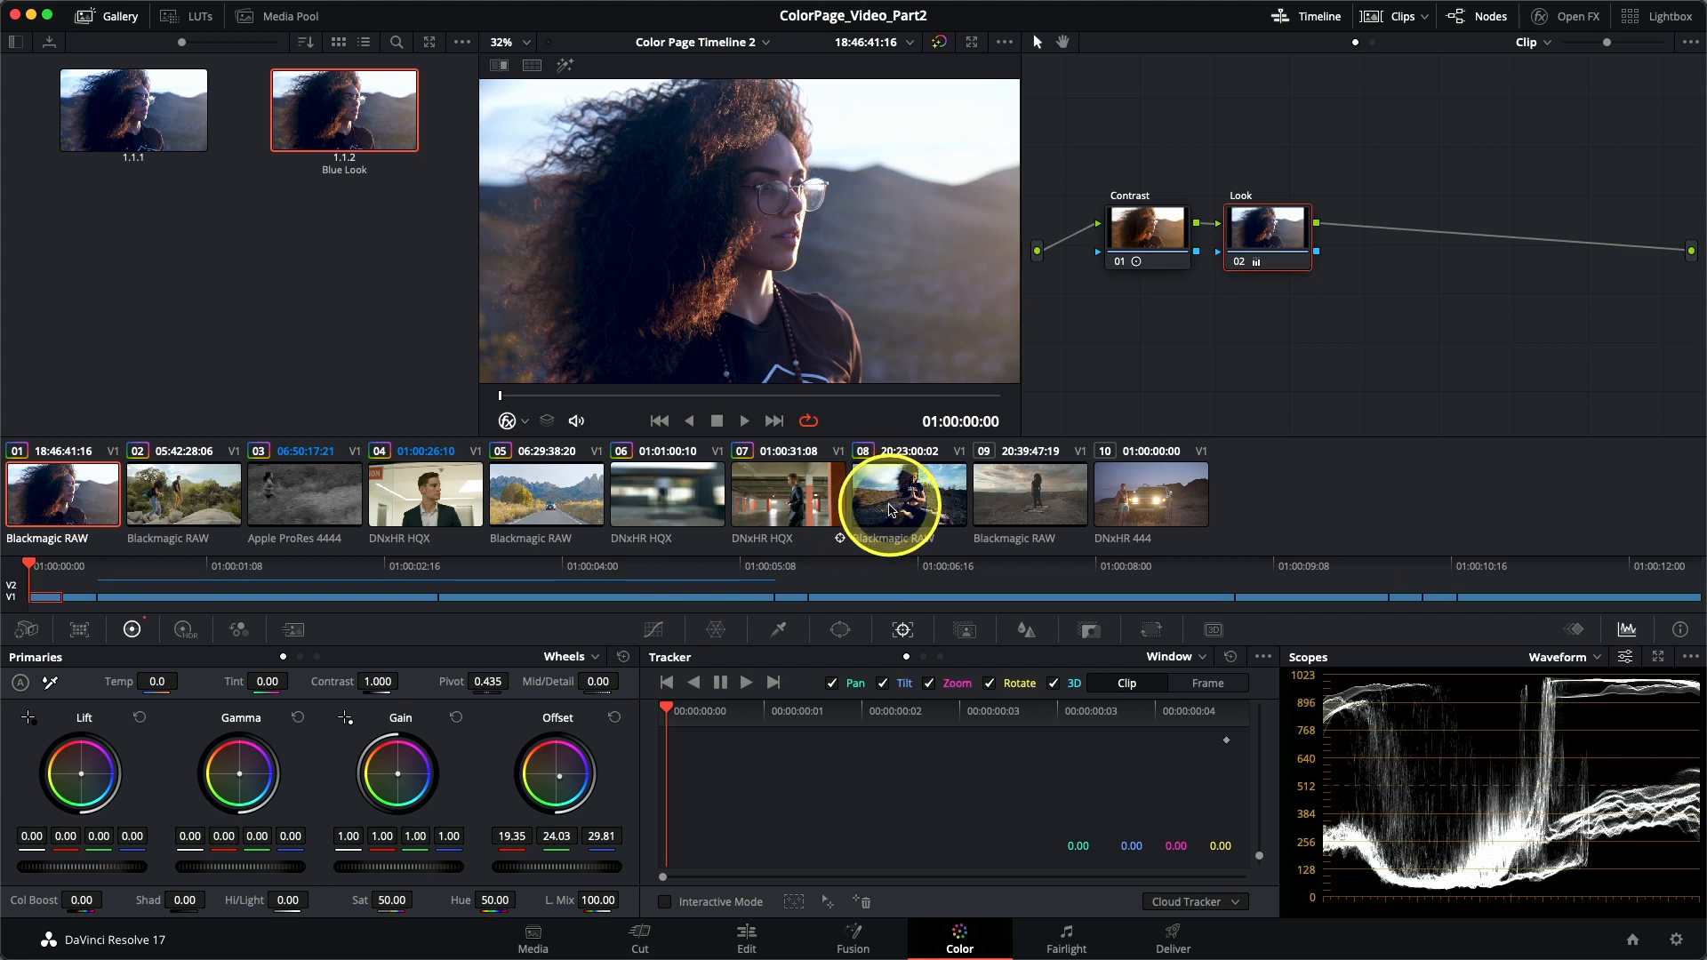
left_click(892, 510)
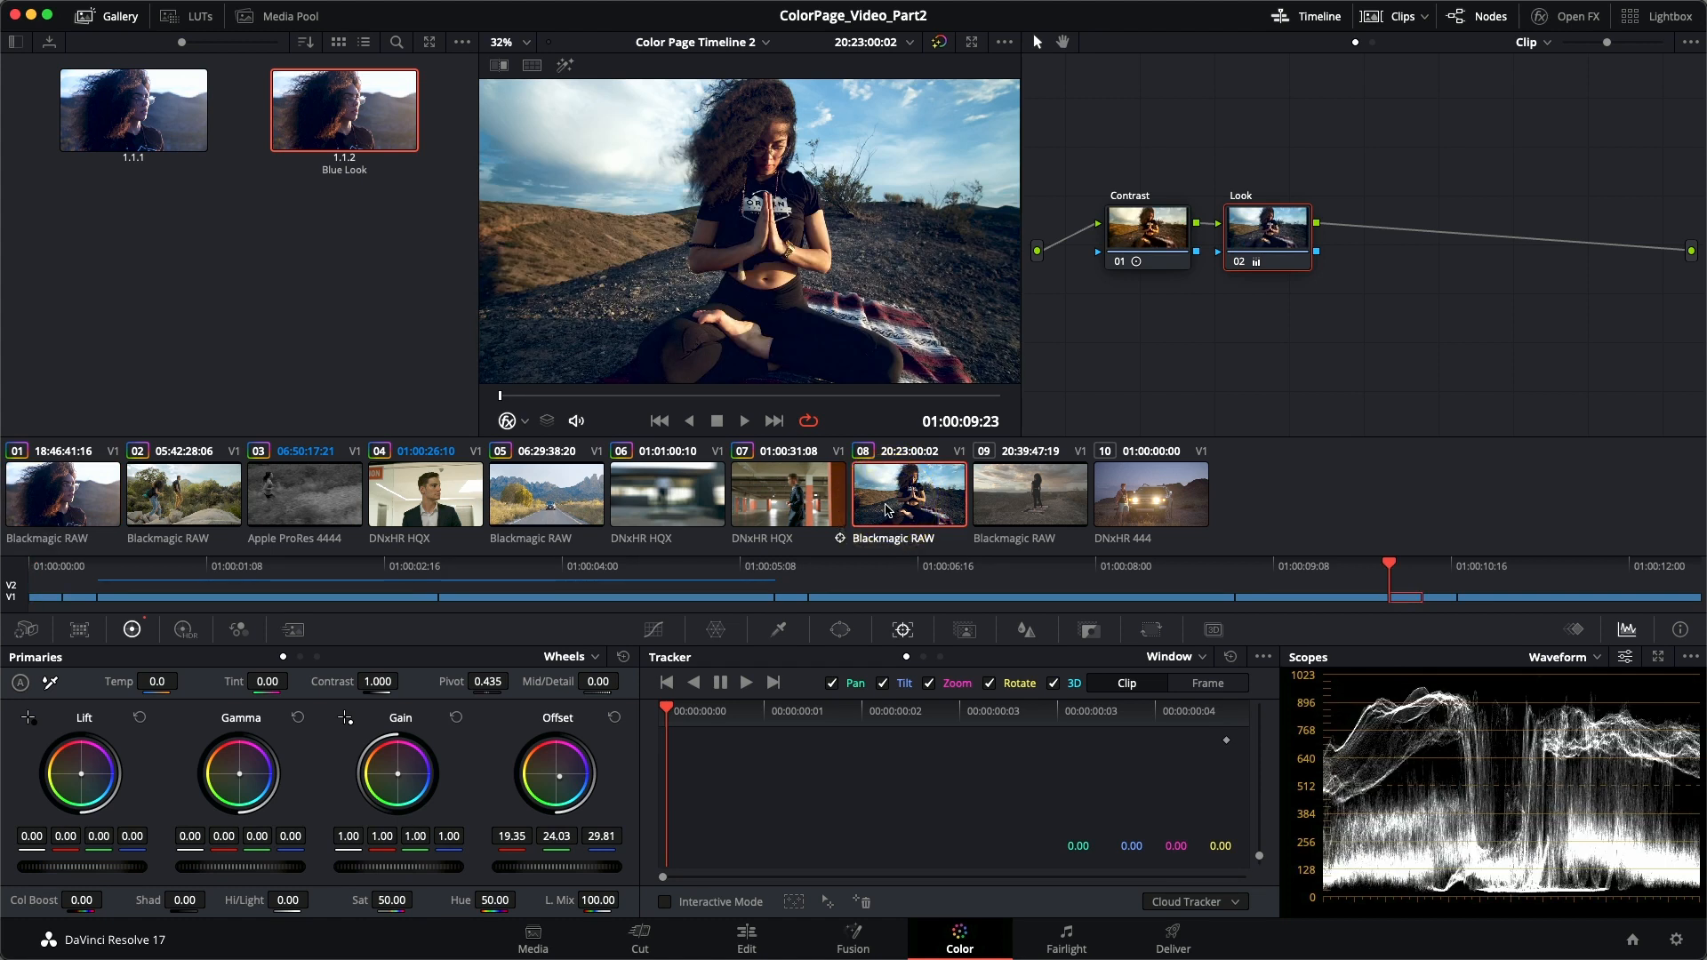
left_click(87, 507)
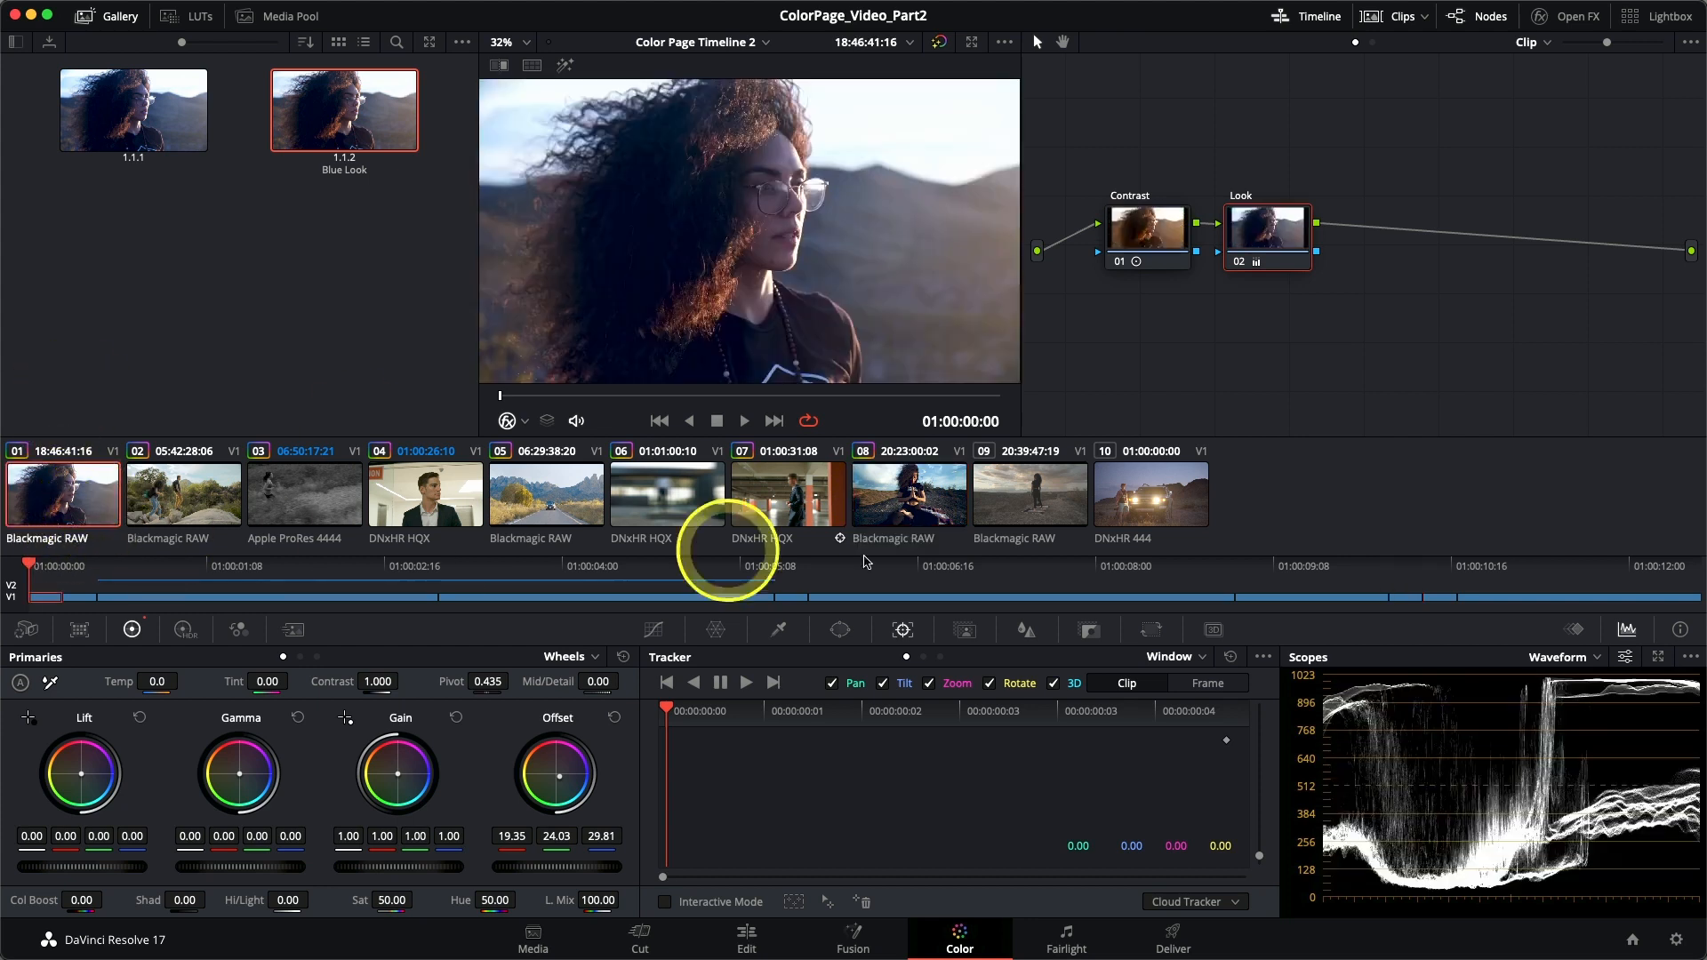
left_click(904, 526)
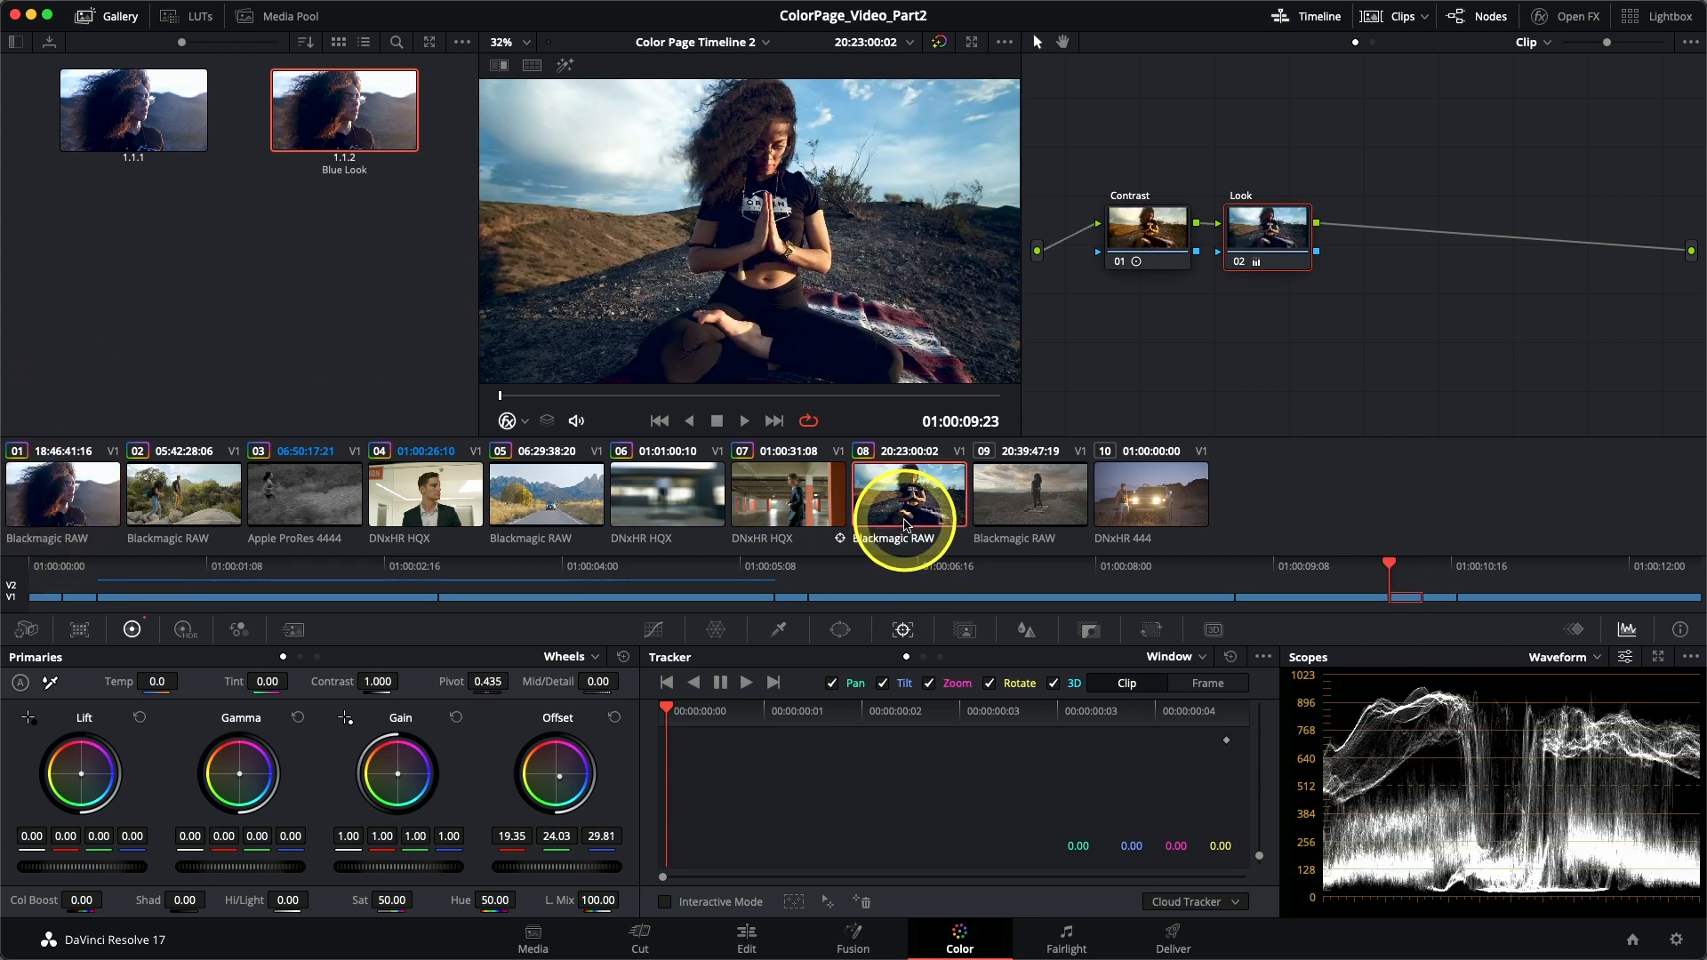
left_click(84, 480)
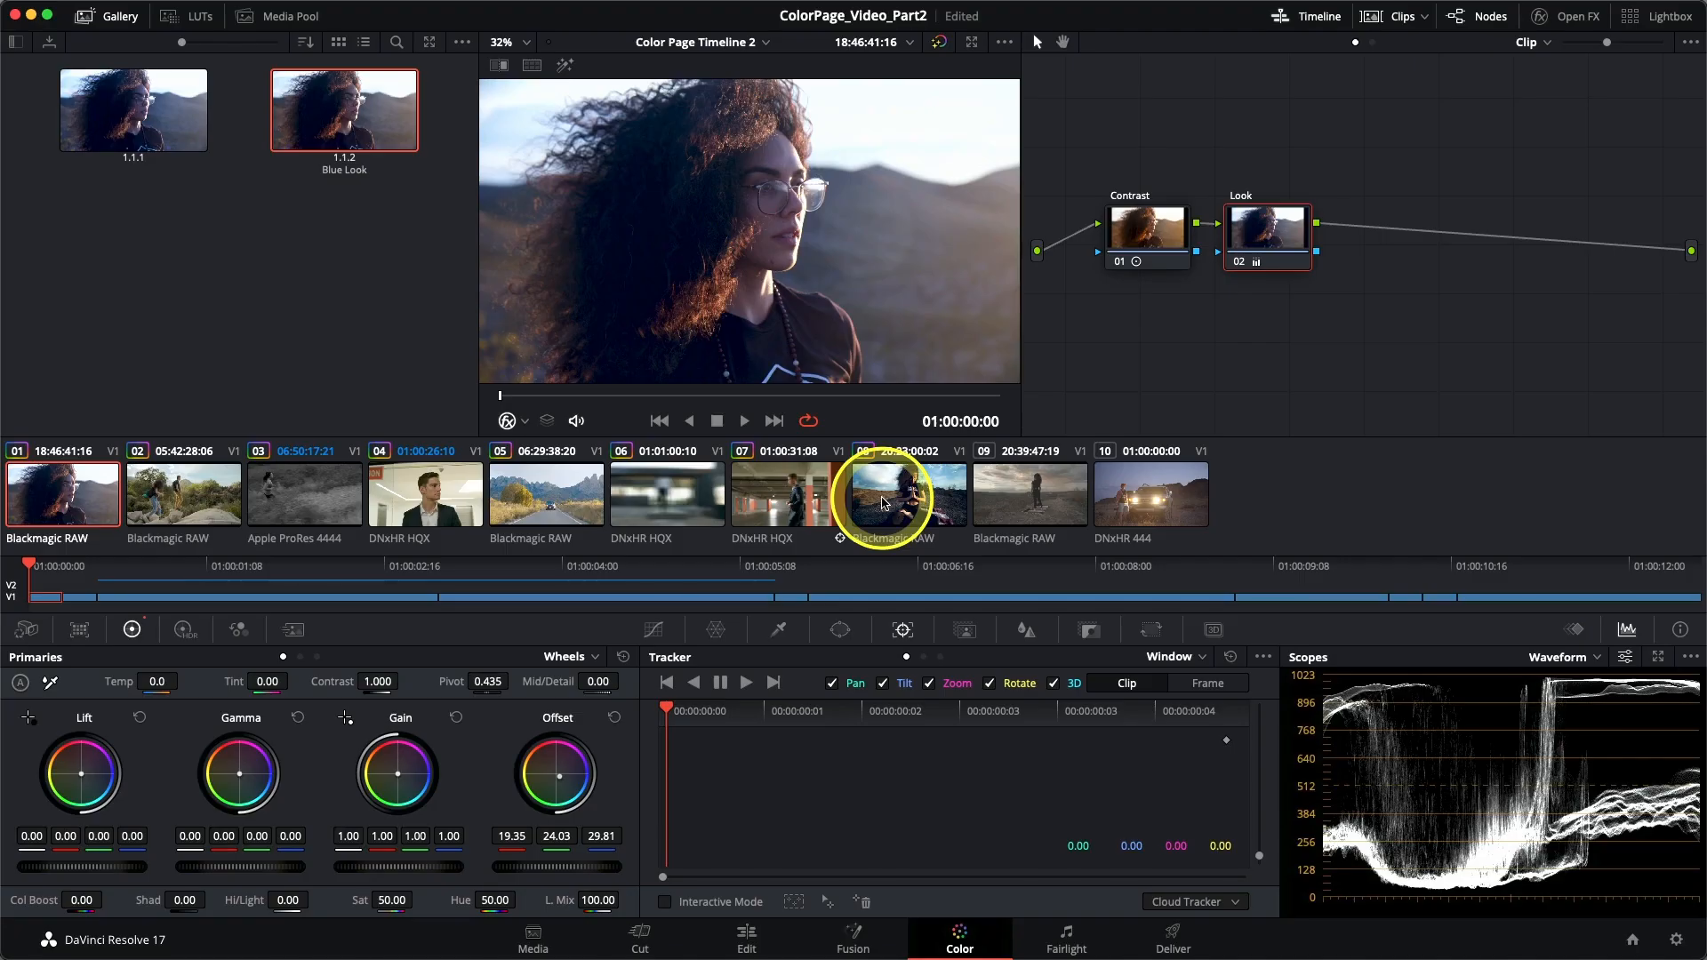
Step: Restore clip 08's Match grade with its node near the graph source, and toggle the node off and on to check it
left_click(883, 502)
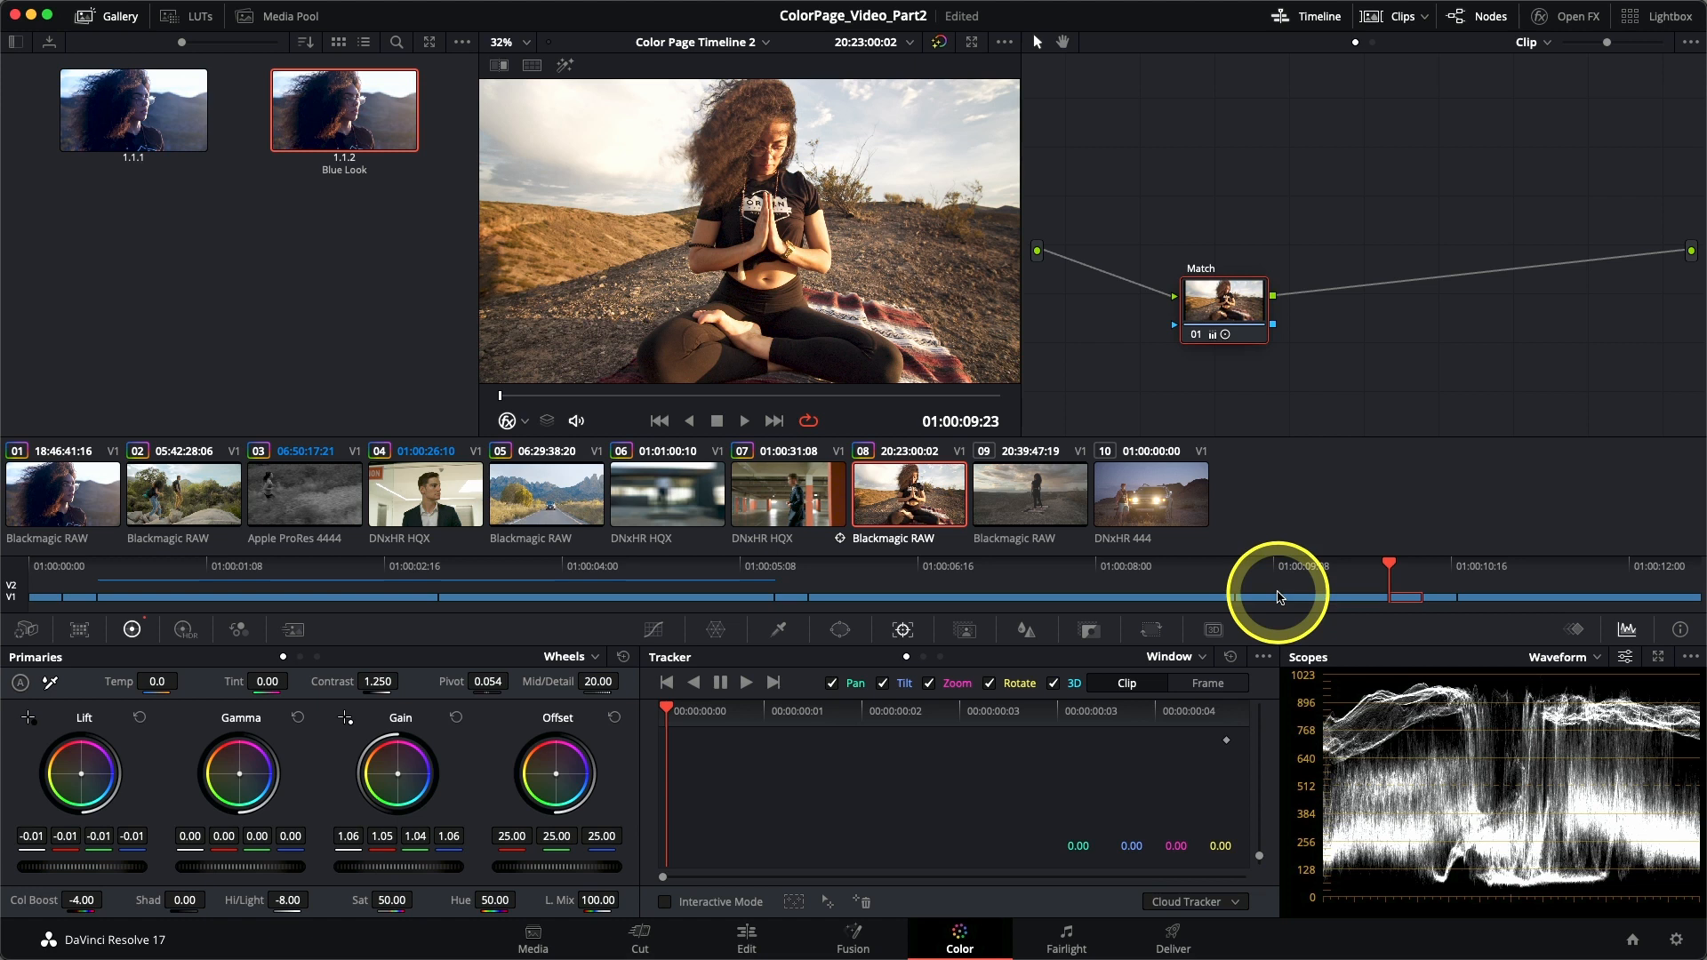
left_click_drag(1214, 305, 1145, 211)
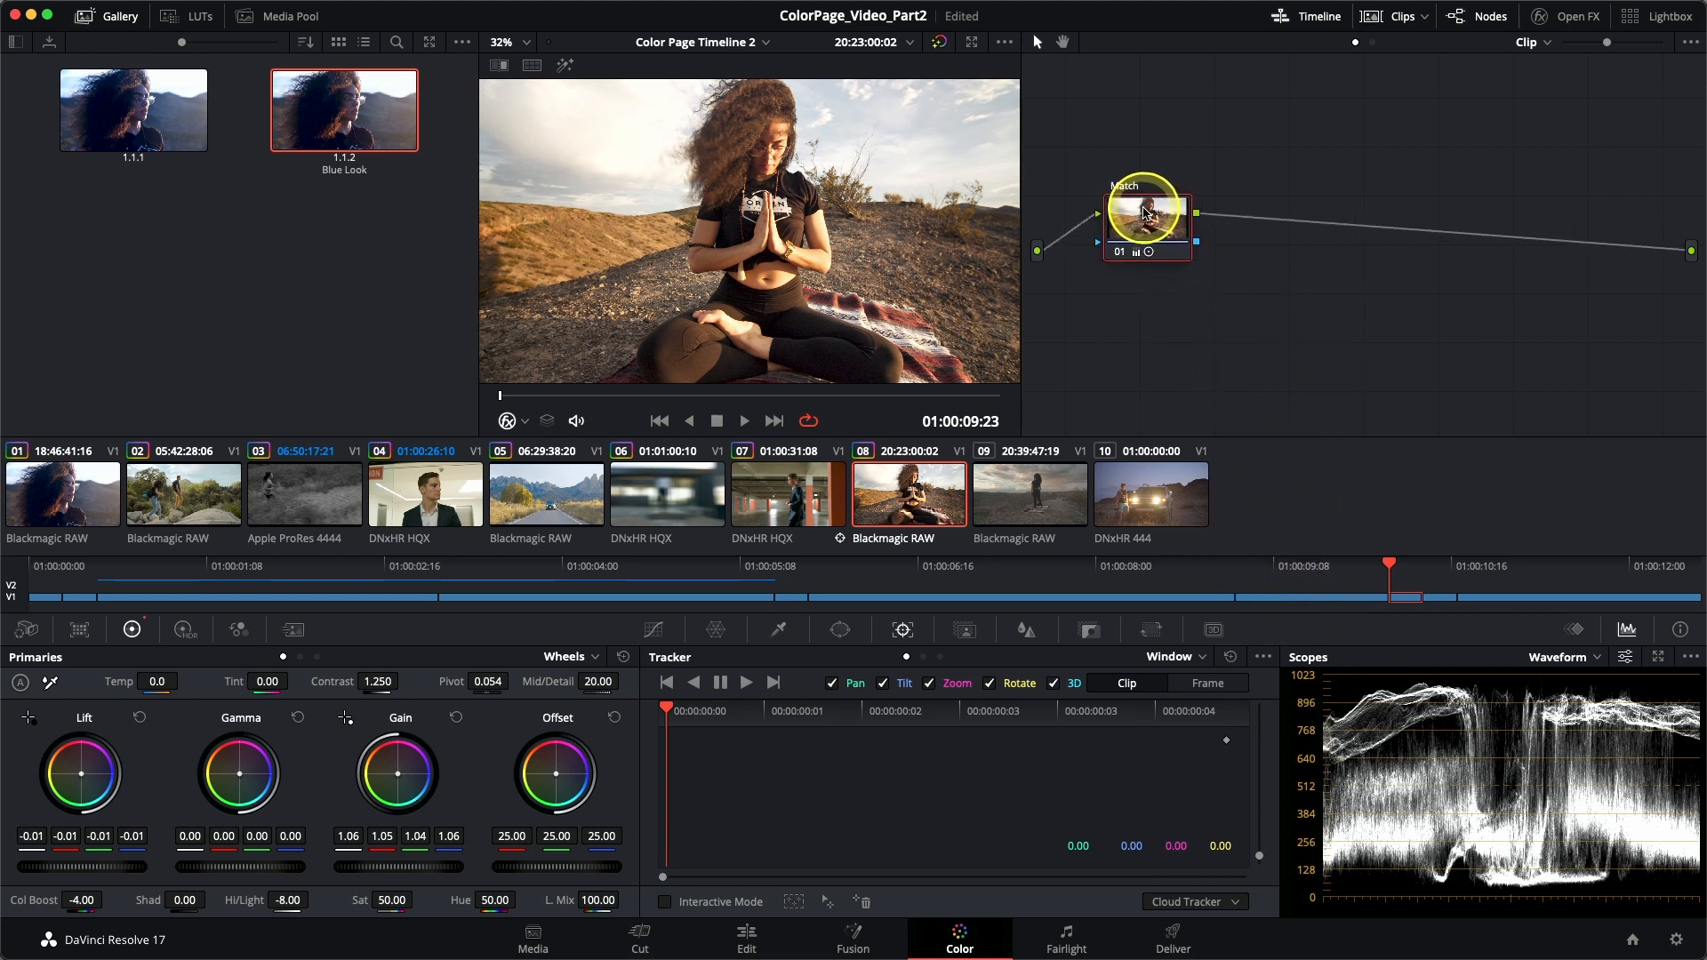
left_click(1485, 361)
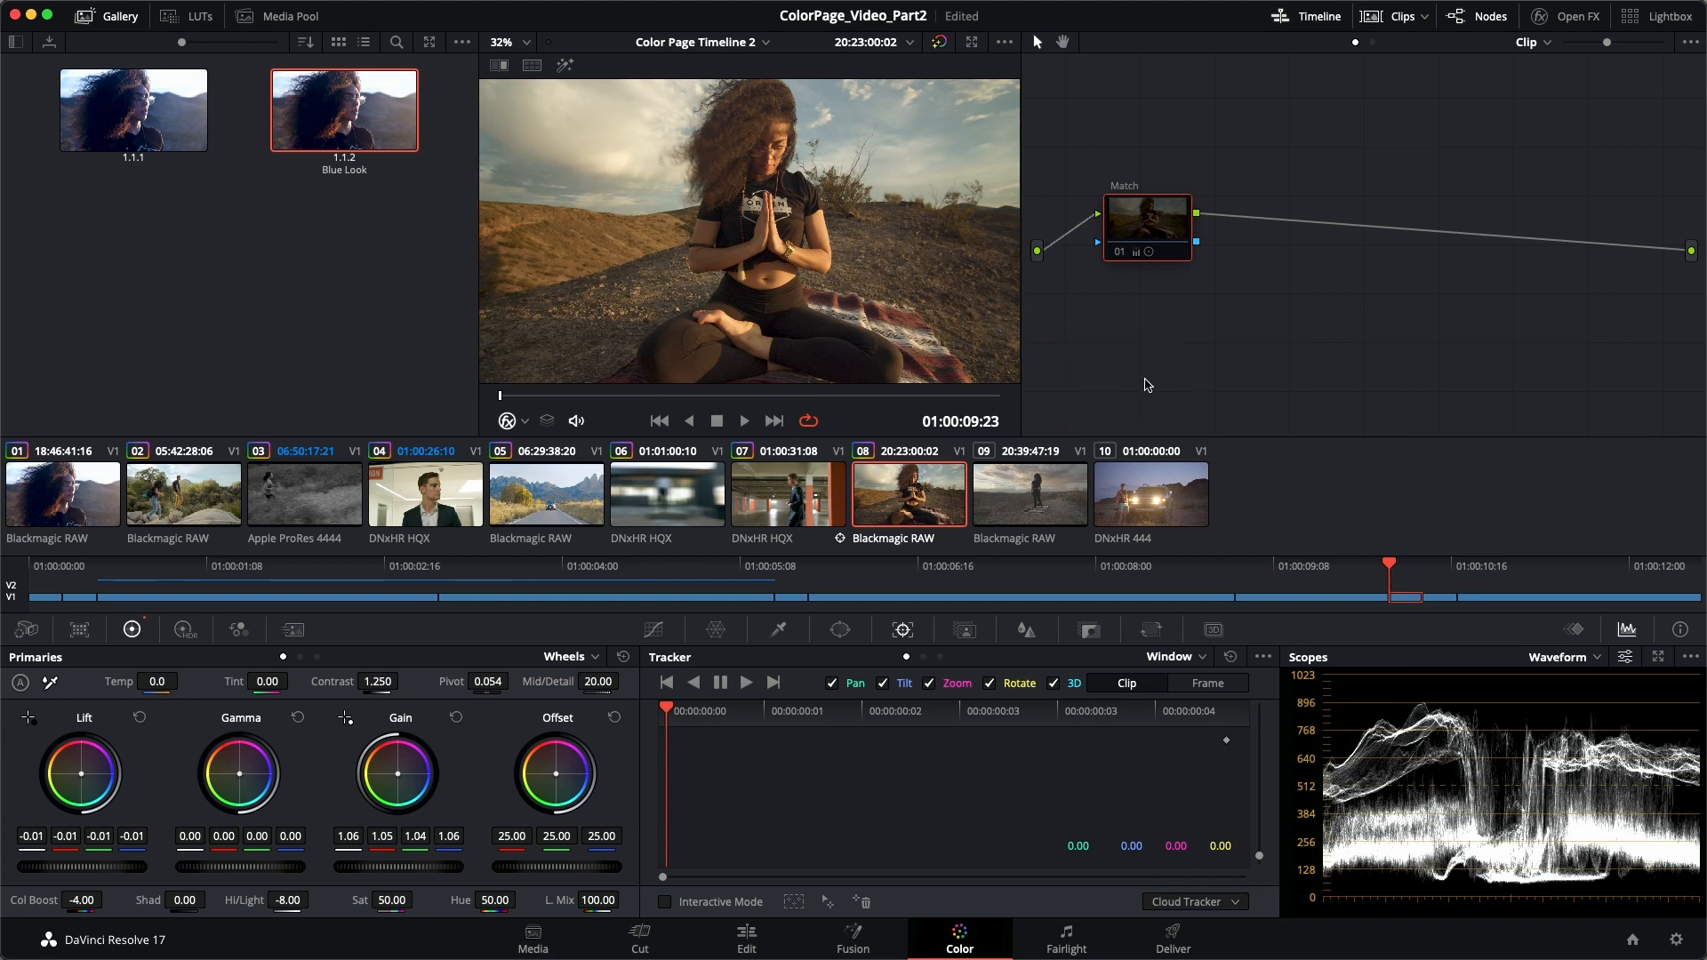
left_click(1147, 384)
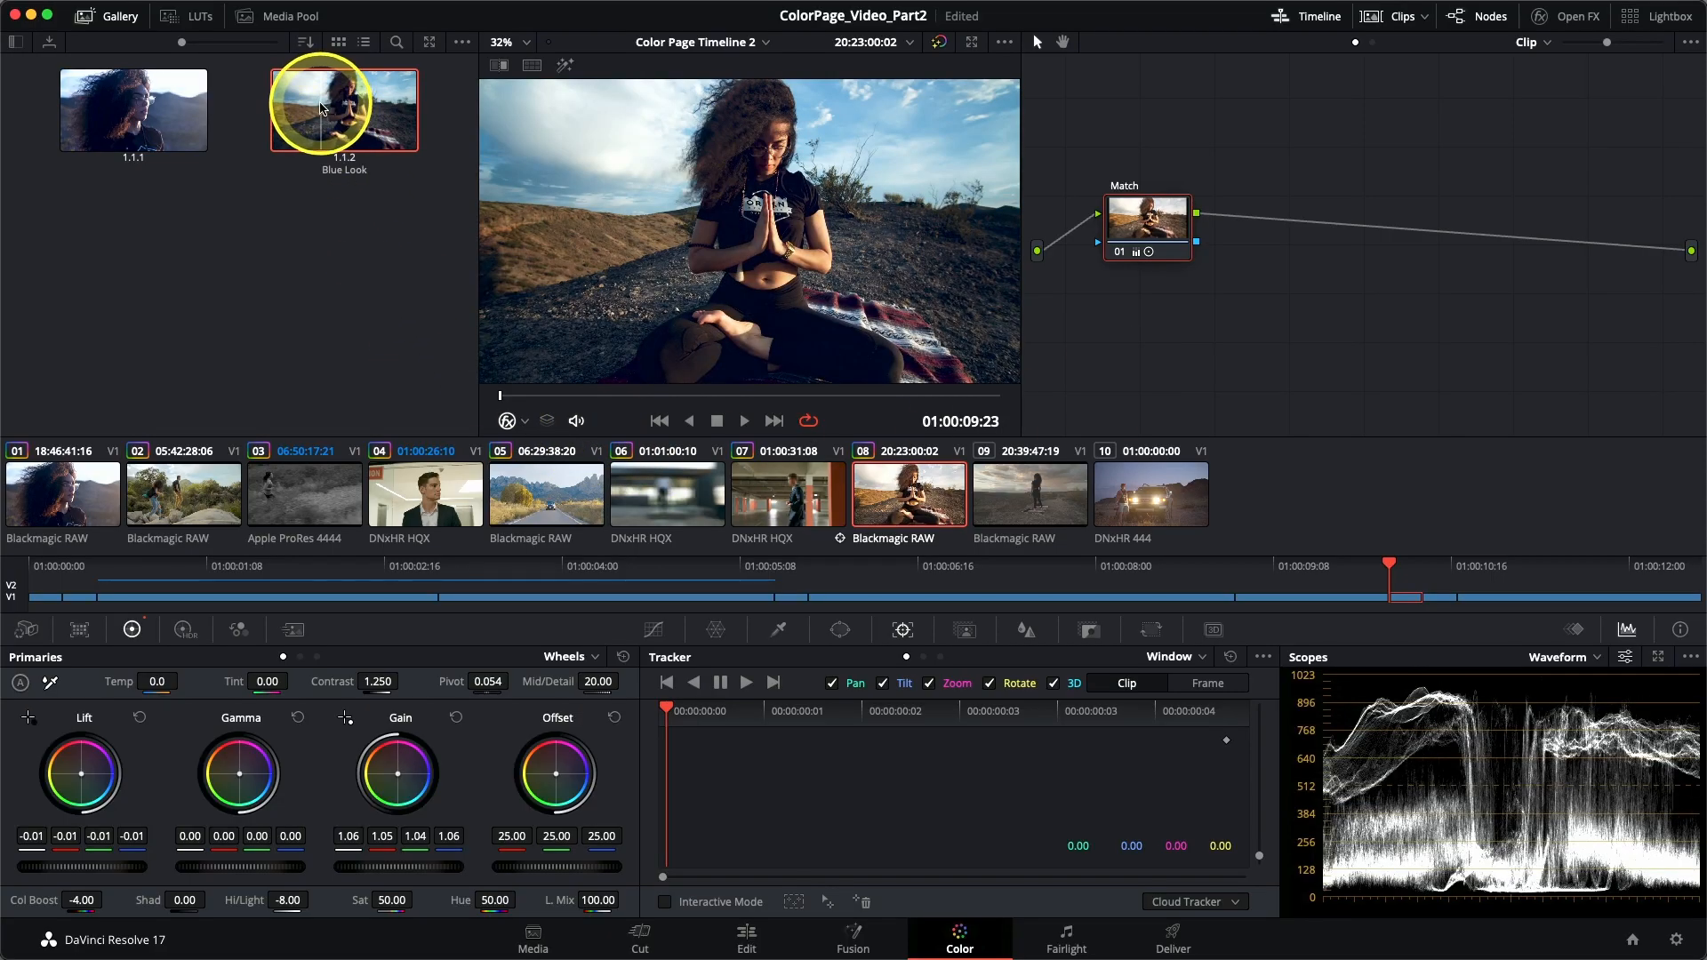
Step: Append the Blue Look still's node graph after clip 08's Match node, and compare the Contrast node's result with clip 01
right_click(322, 109)
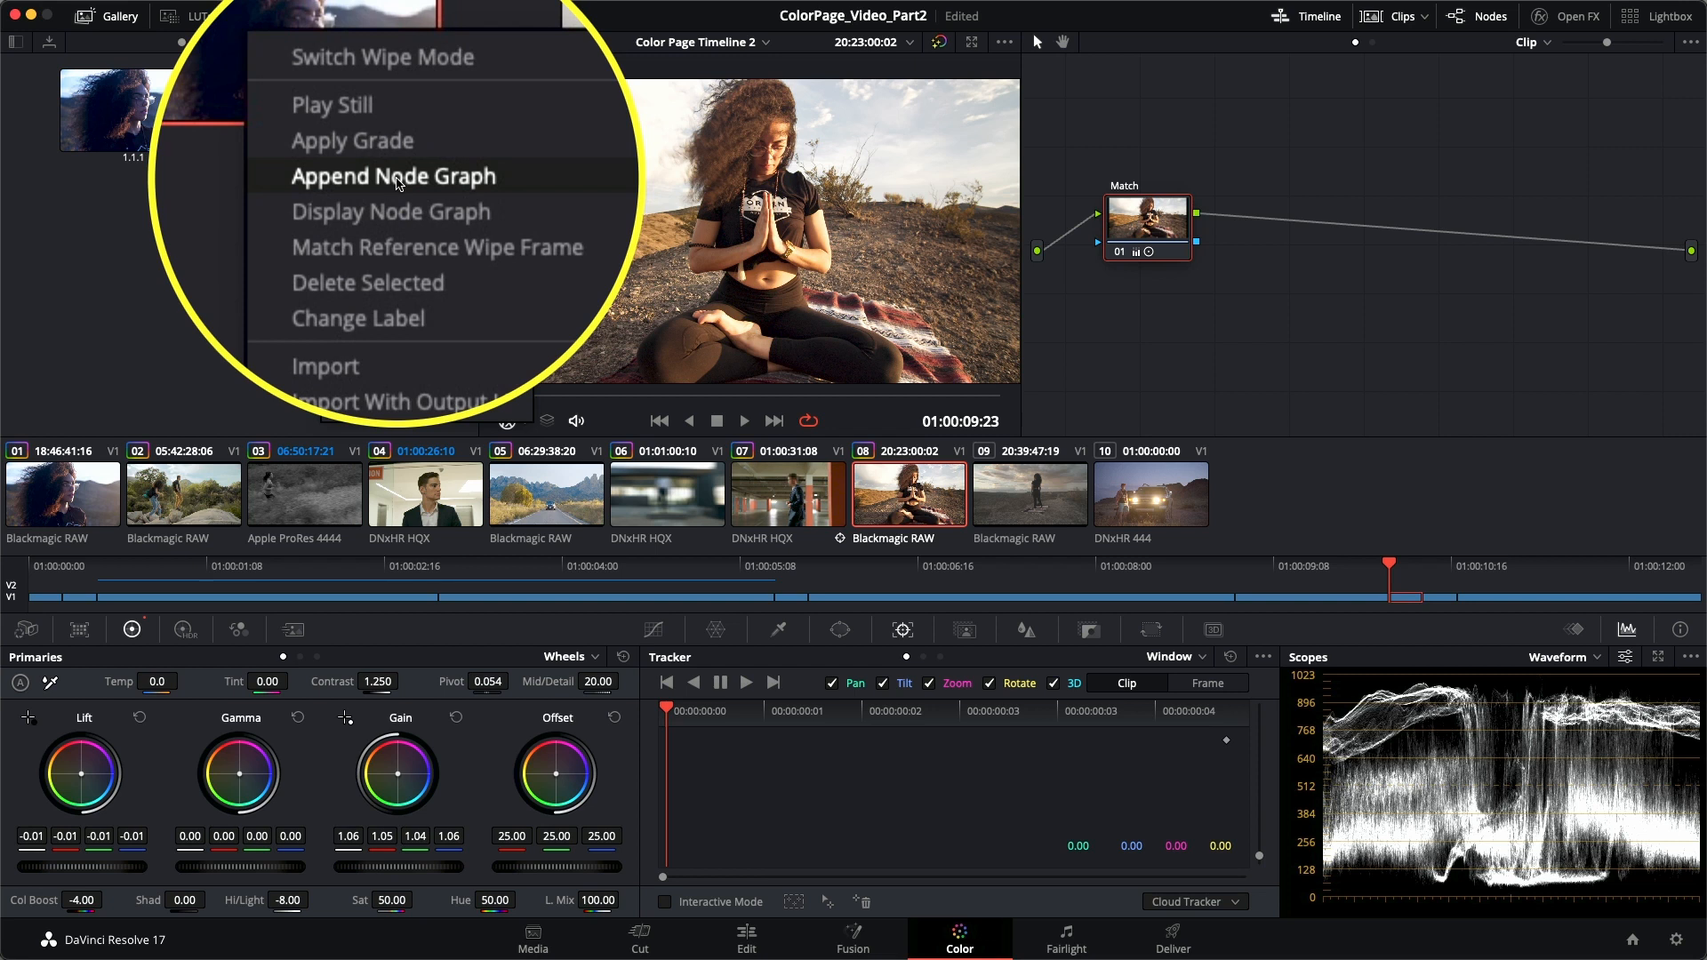
left_click(397, 178)
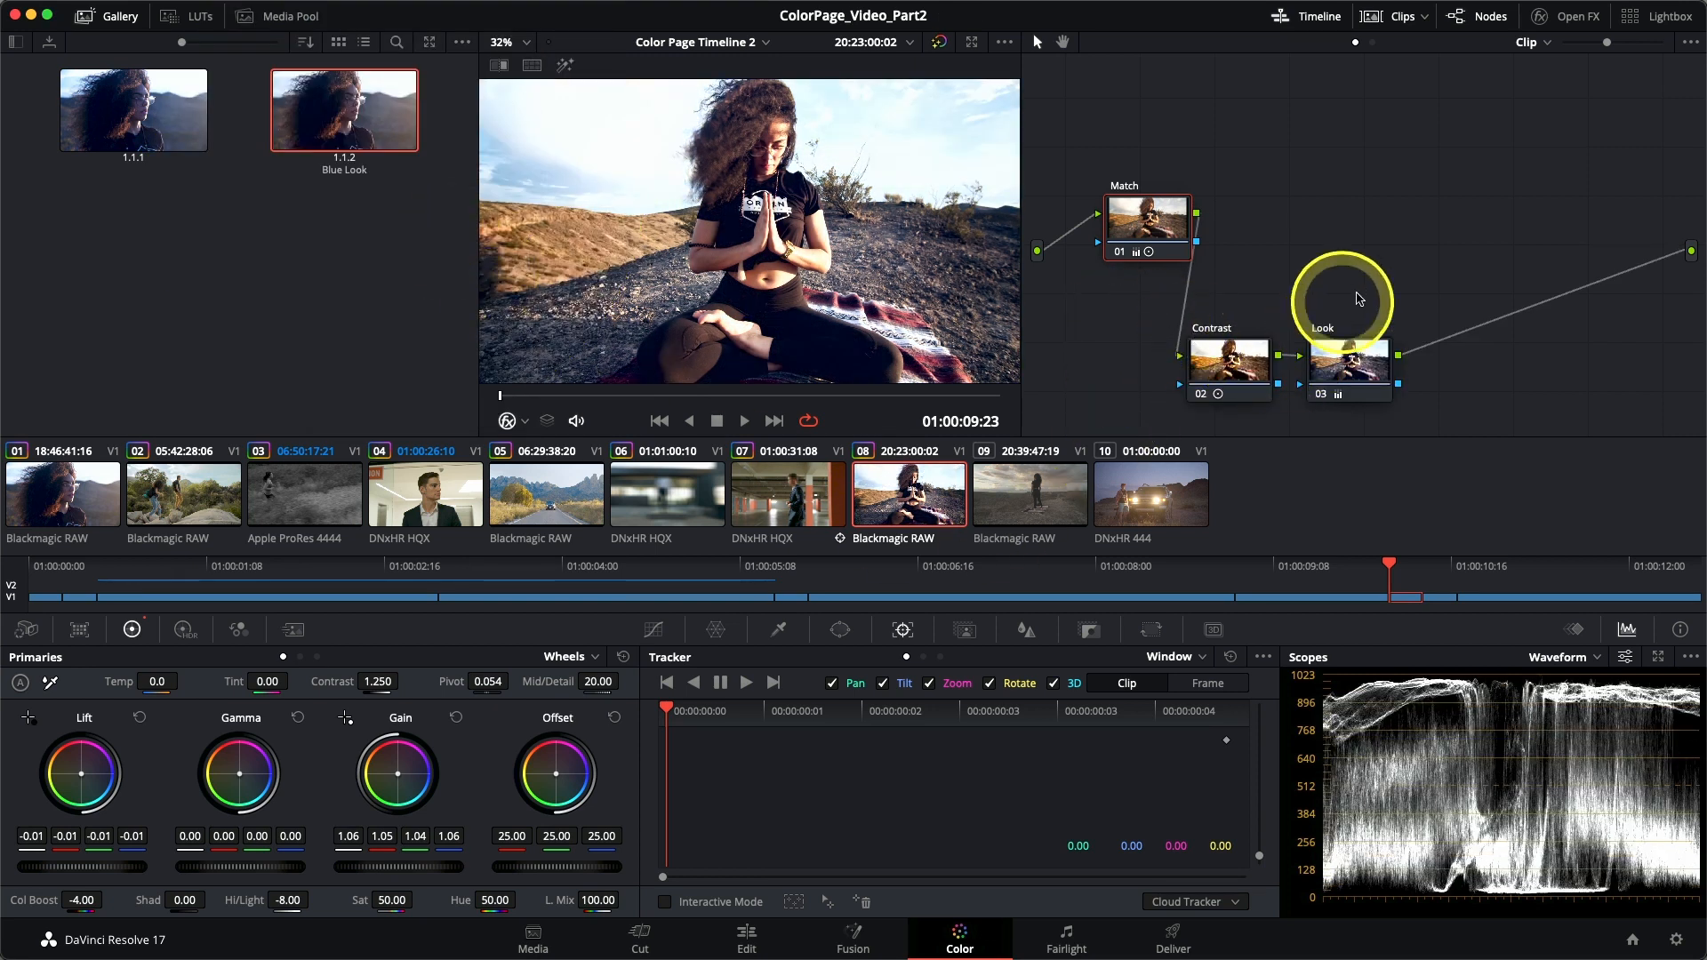
left_click(1211, 364)
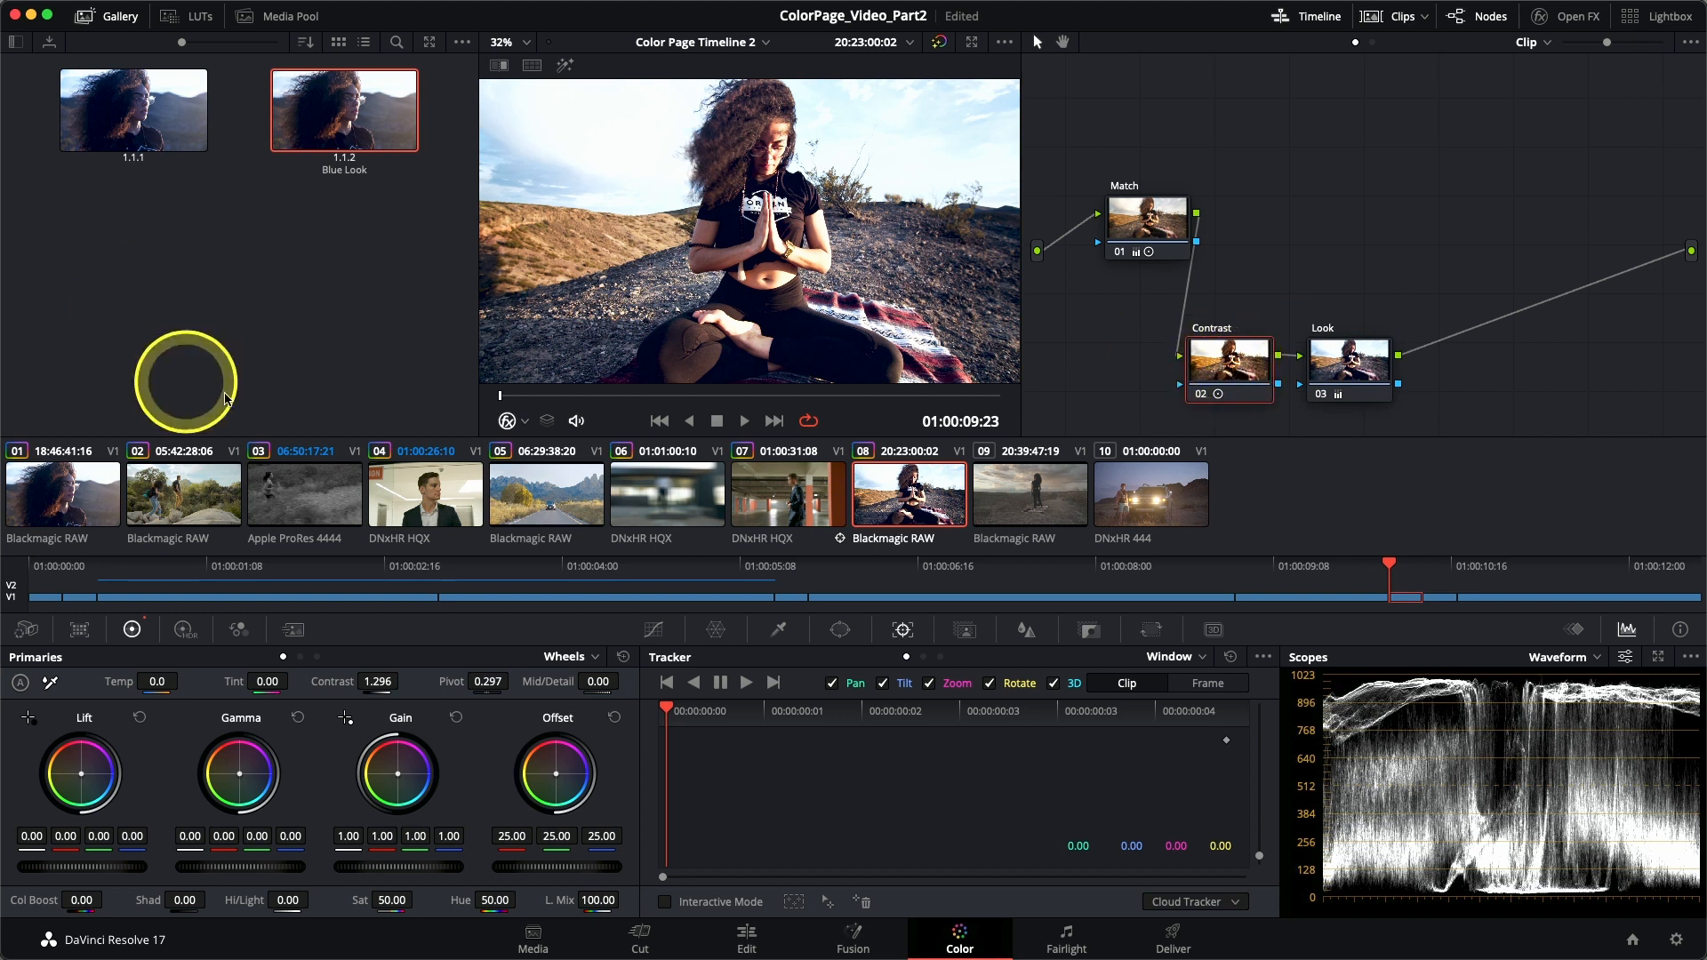
left_click(94, 516)
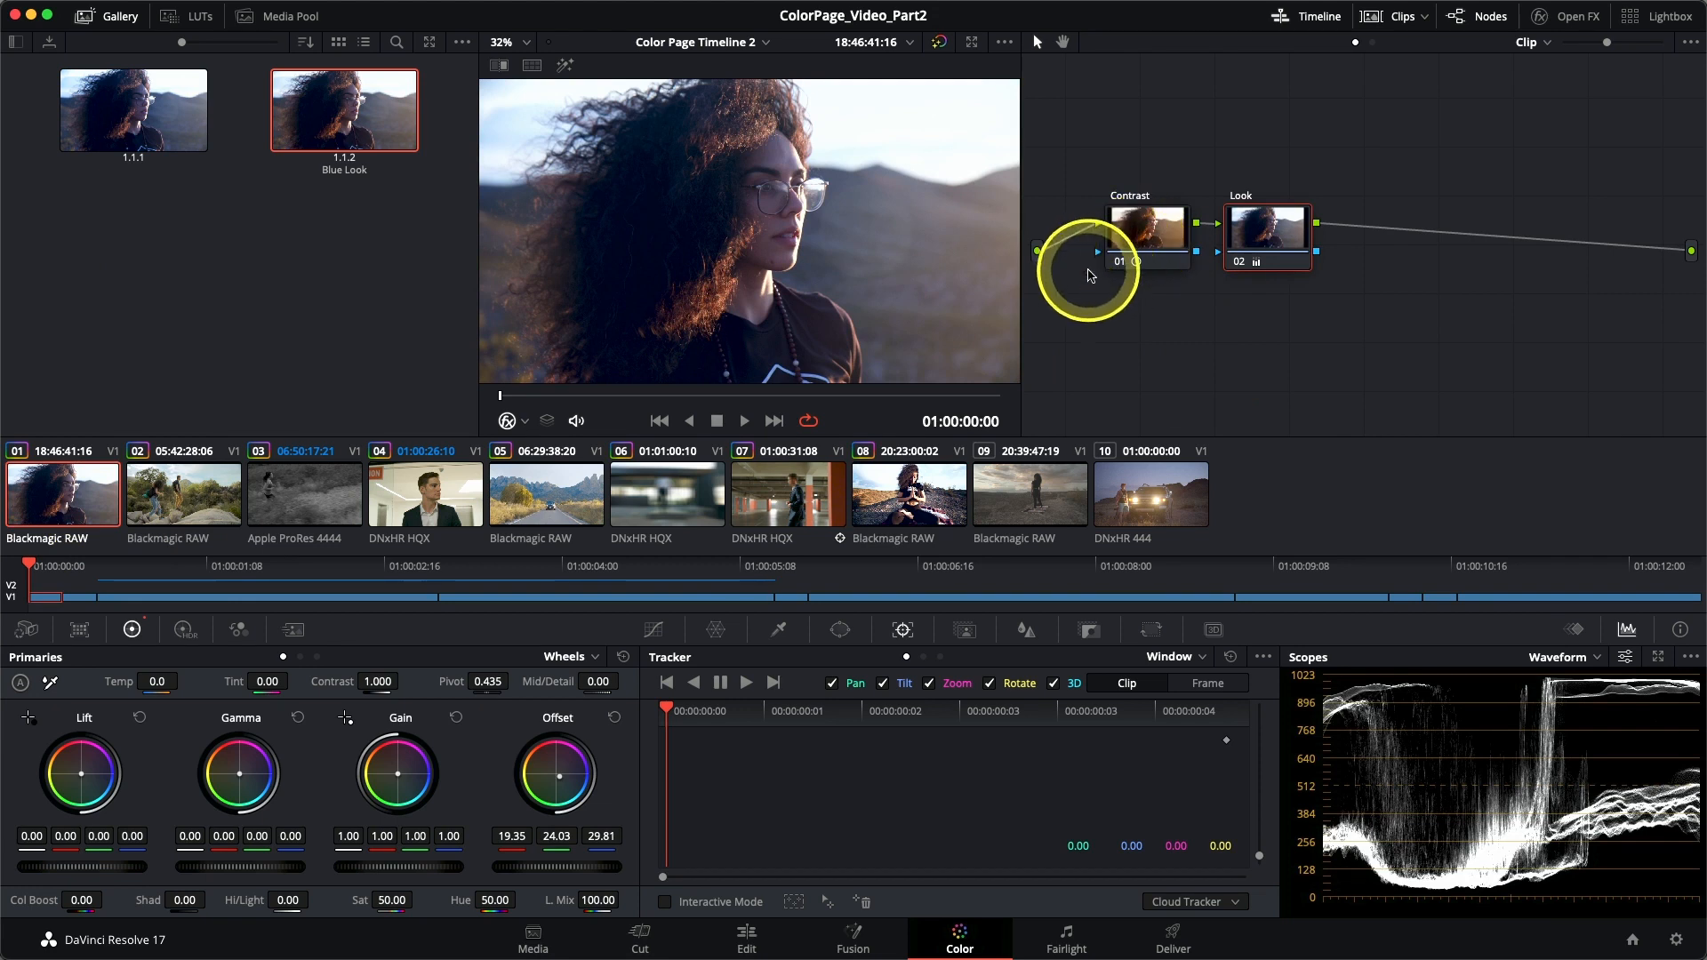
left_click(933, 489)
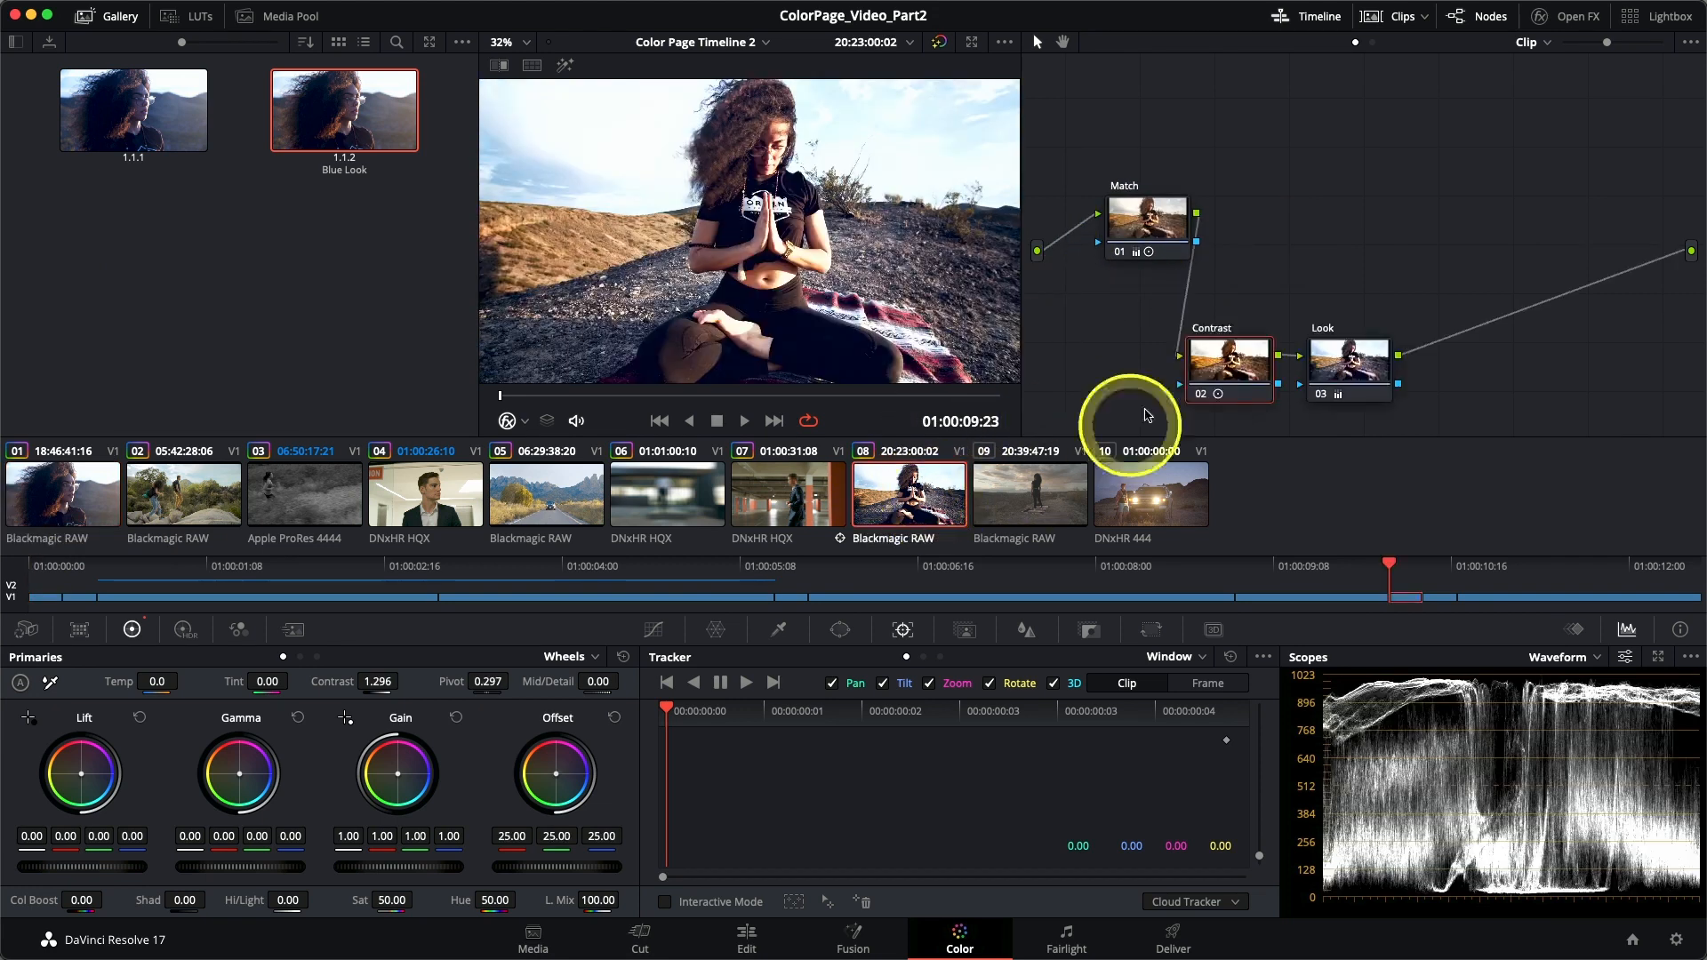
Step: Delete the Contrast node from clip 08 and place the Look node beside the Match node
left_click(1213, 370)
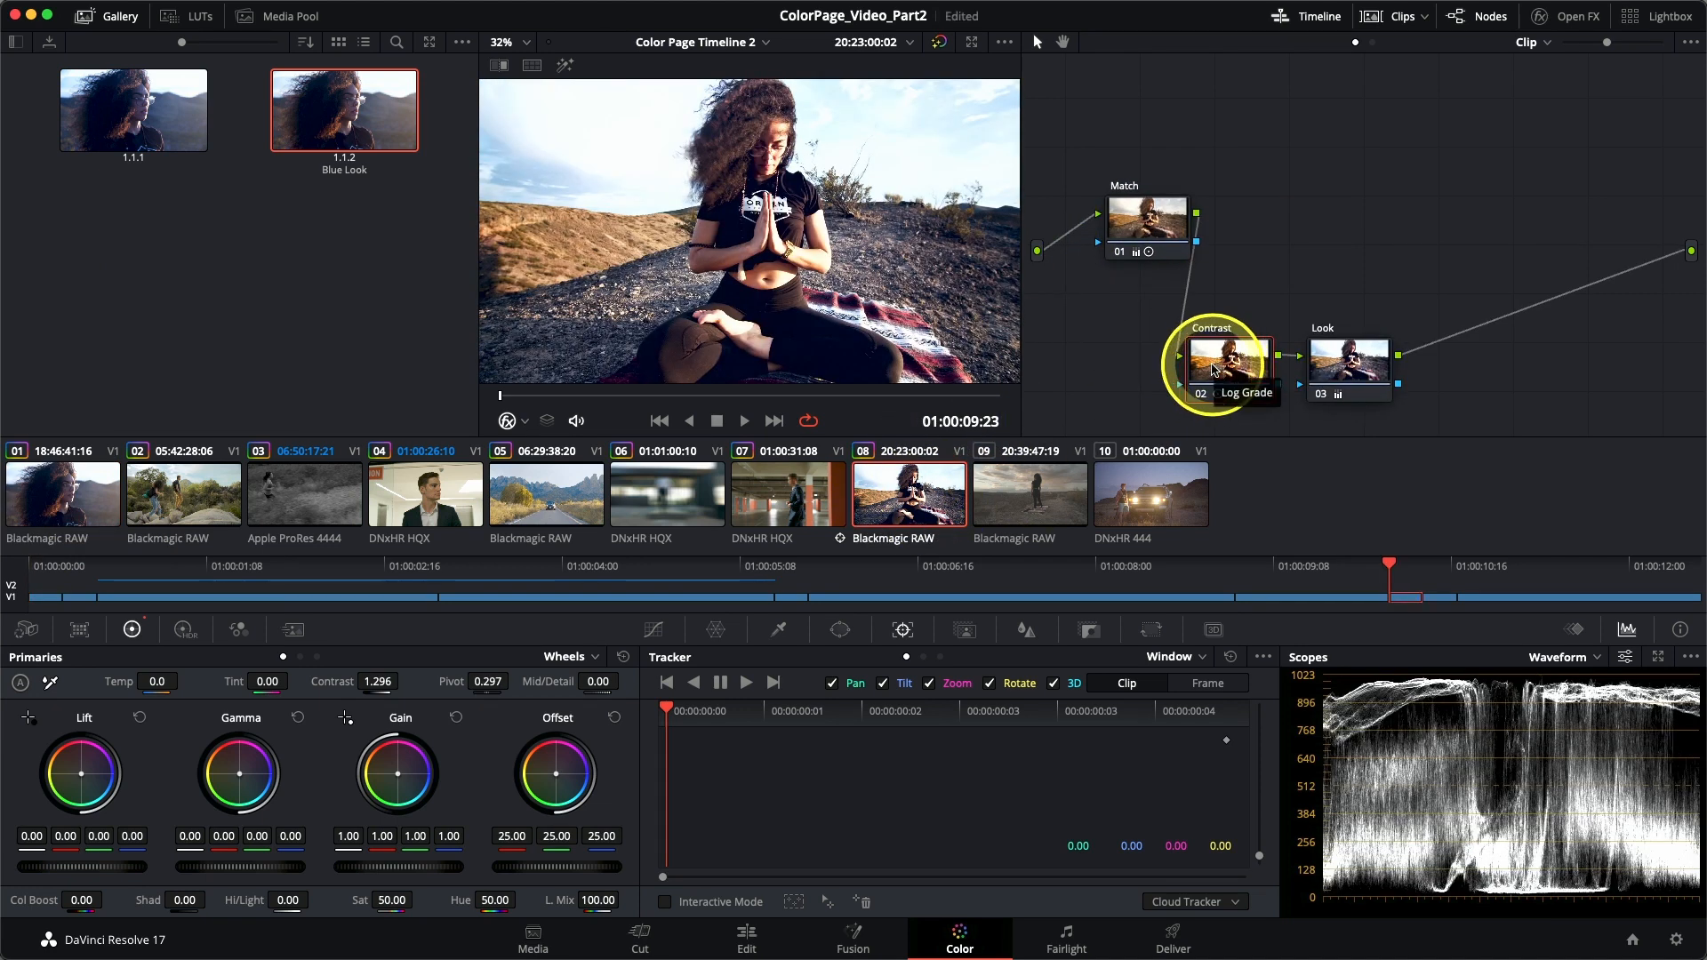
key("Delete")
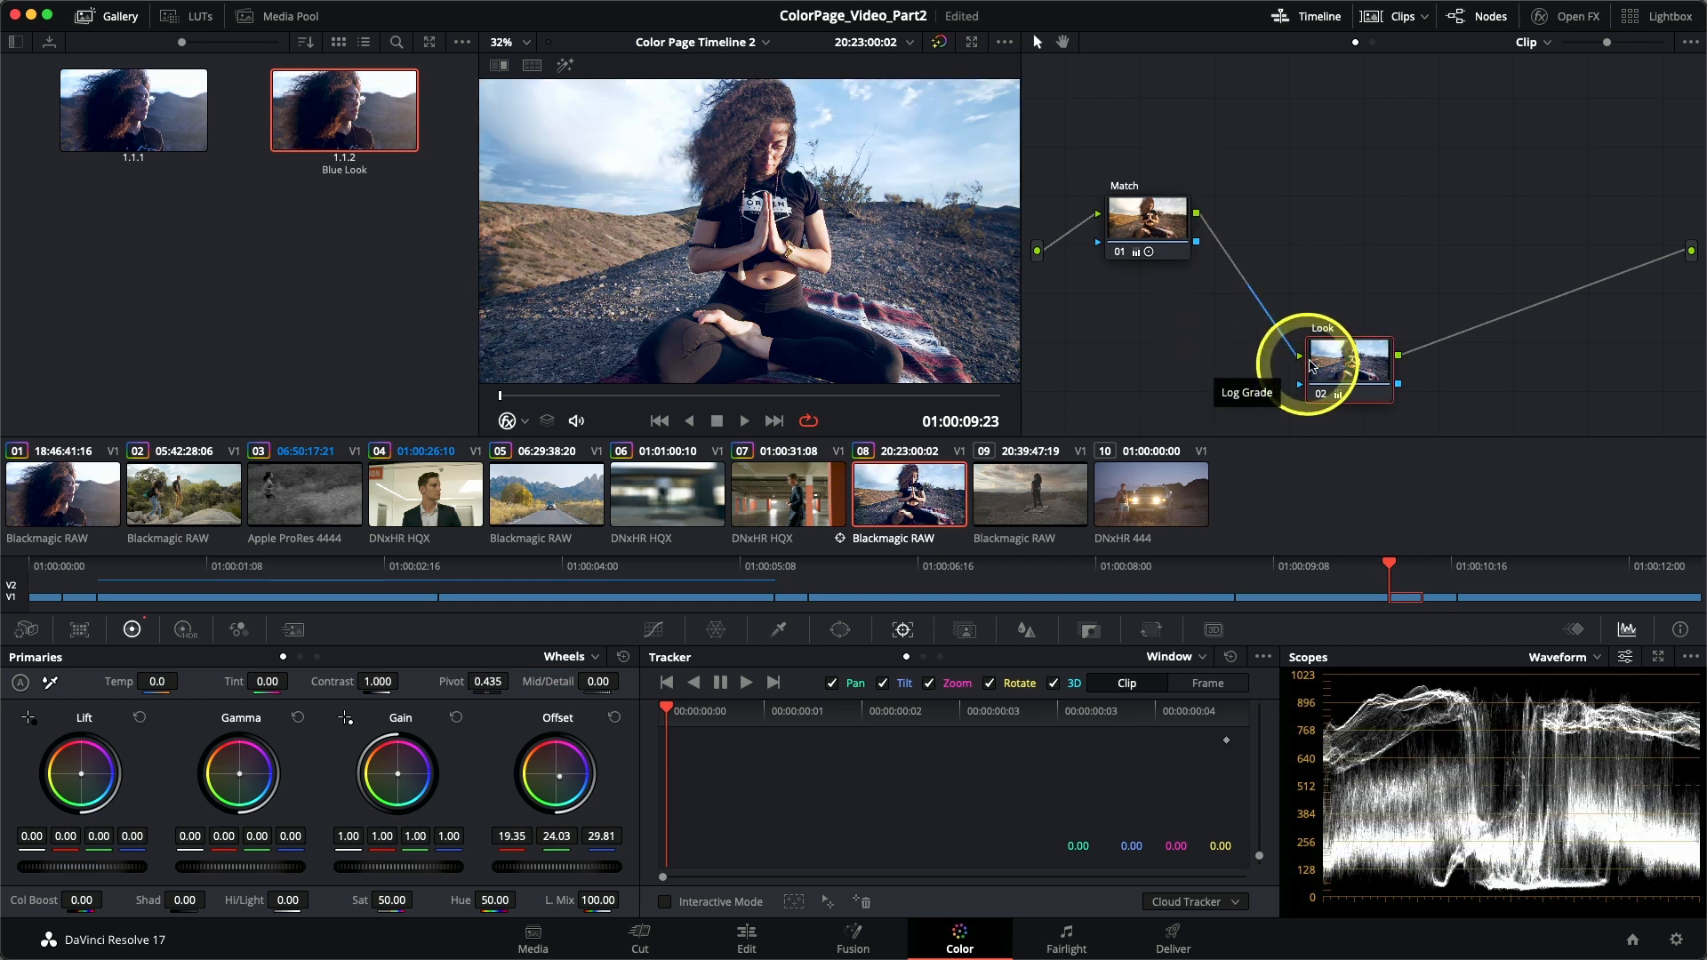
left_click_drag(1344, 369, 1319, 241)
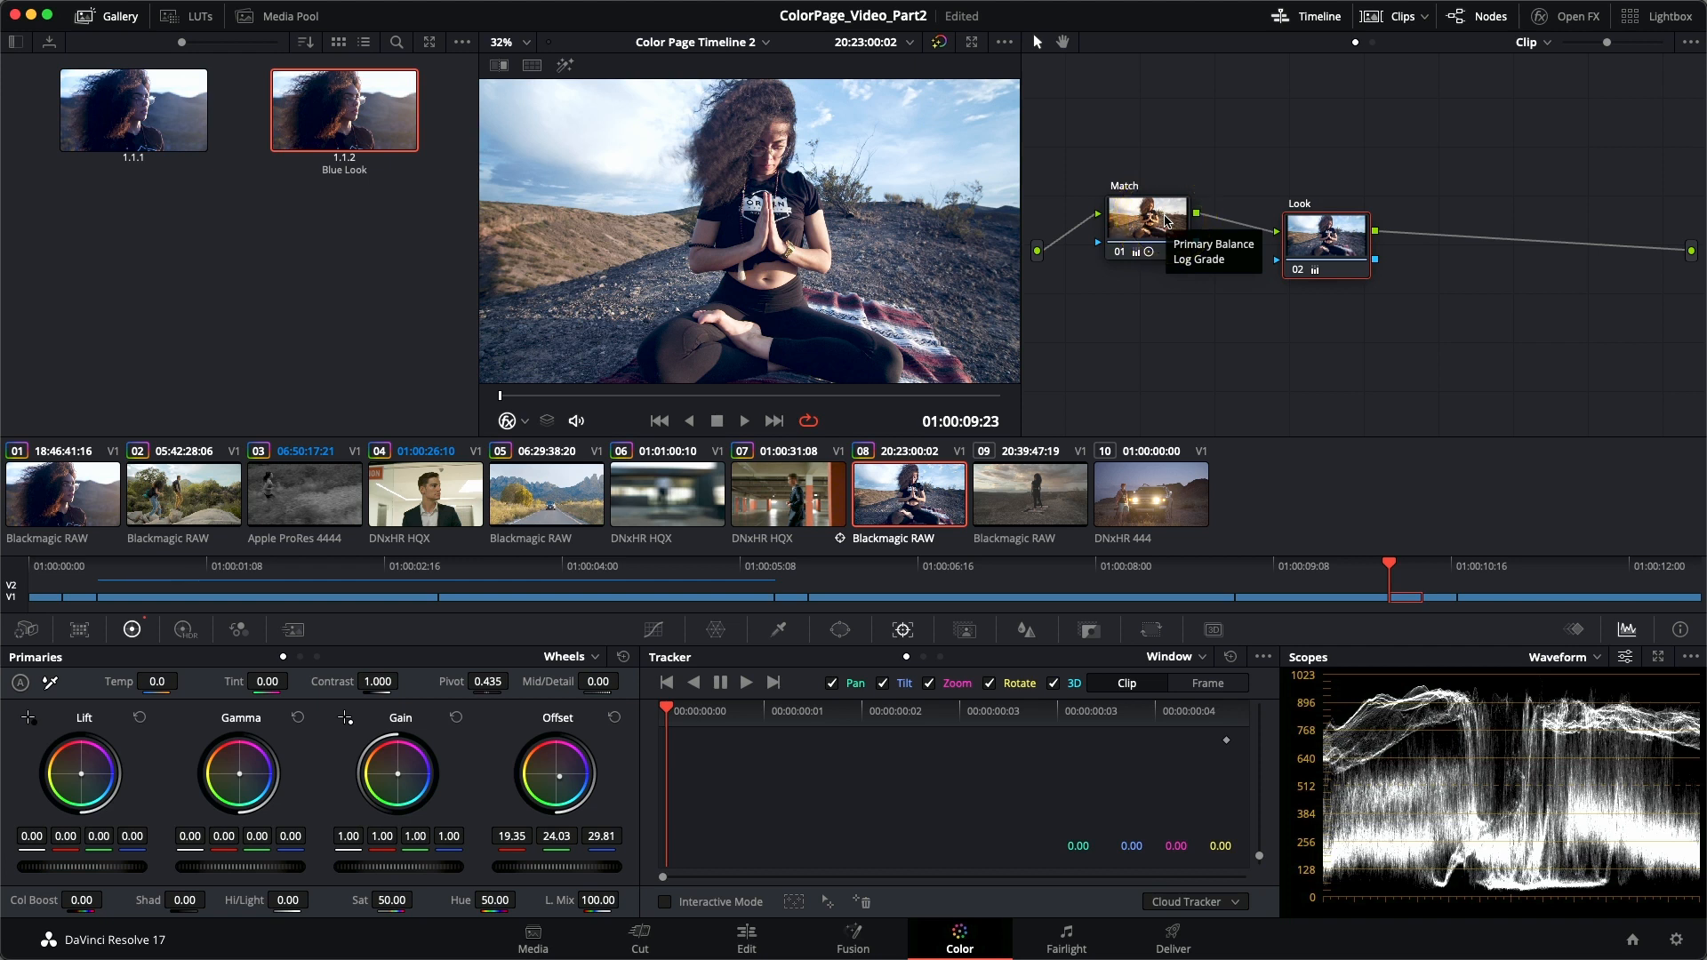
left_click_drag(1308, 245, 1290, 243)
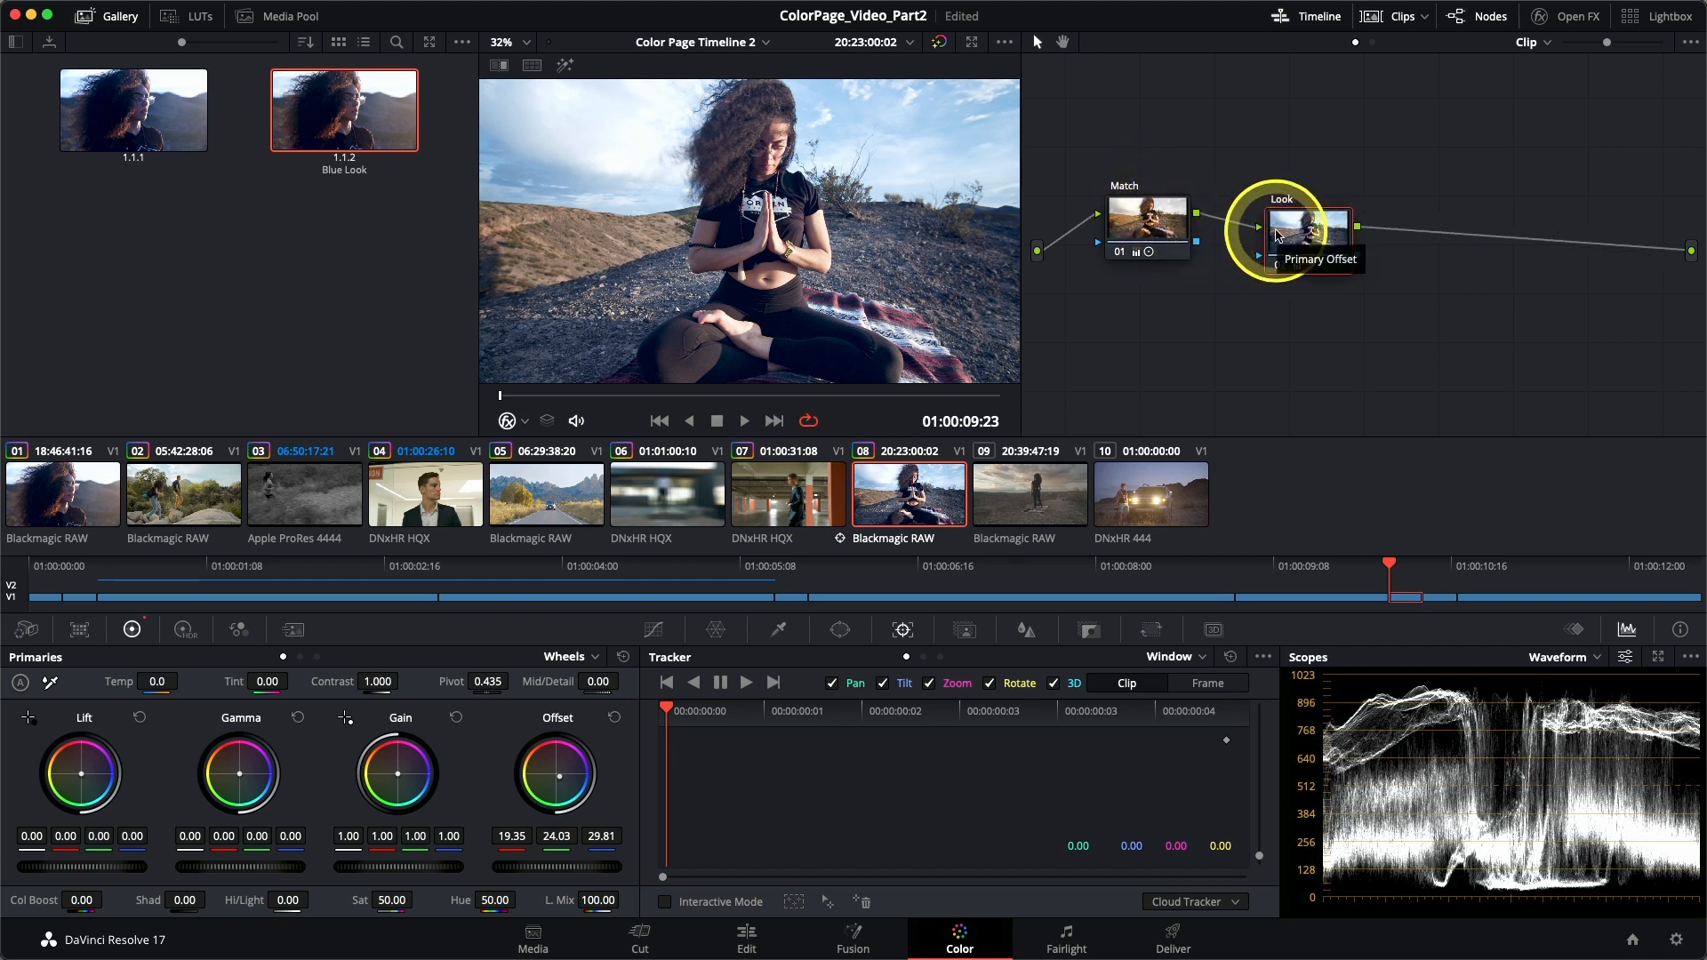
Step: Switch back and forth between clips 01 and 08 to examine how well their blue looks match
left_click(104, 488)
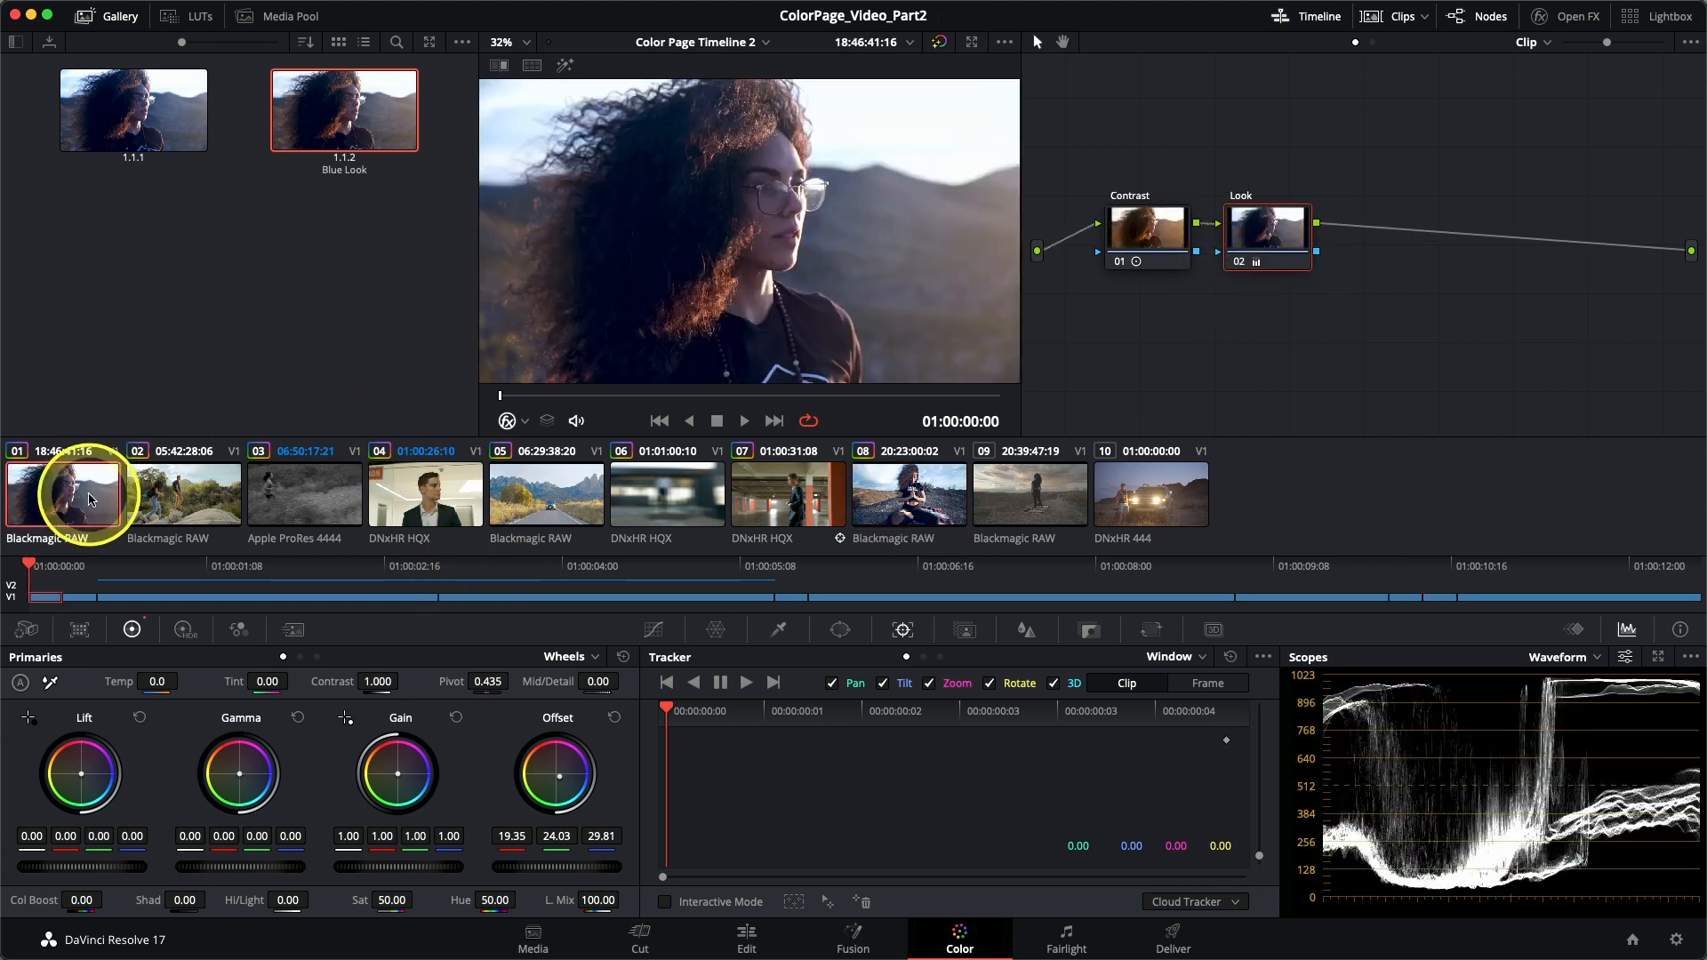
left_click(909, 509)
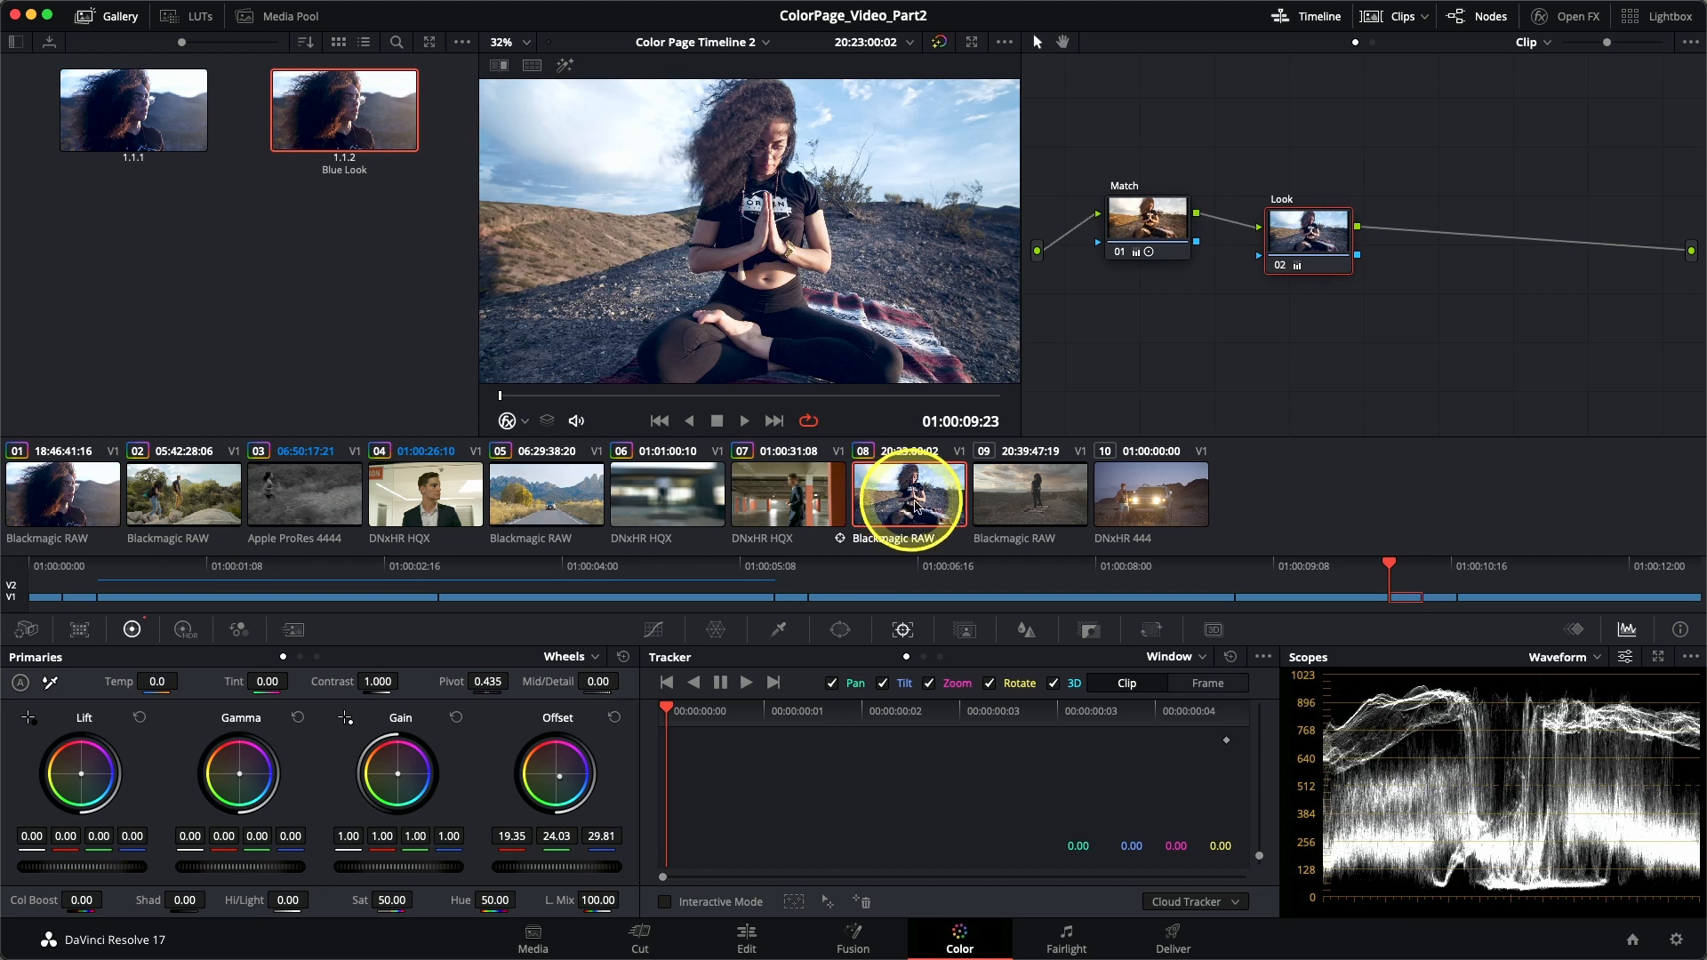
left_click(64, 492)
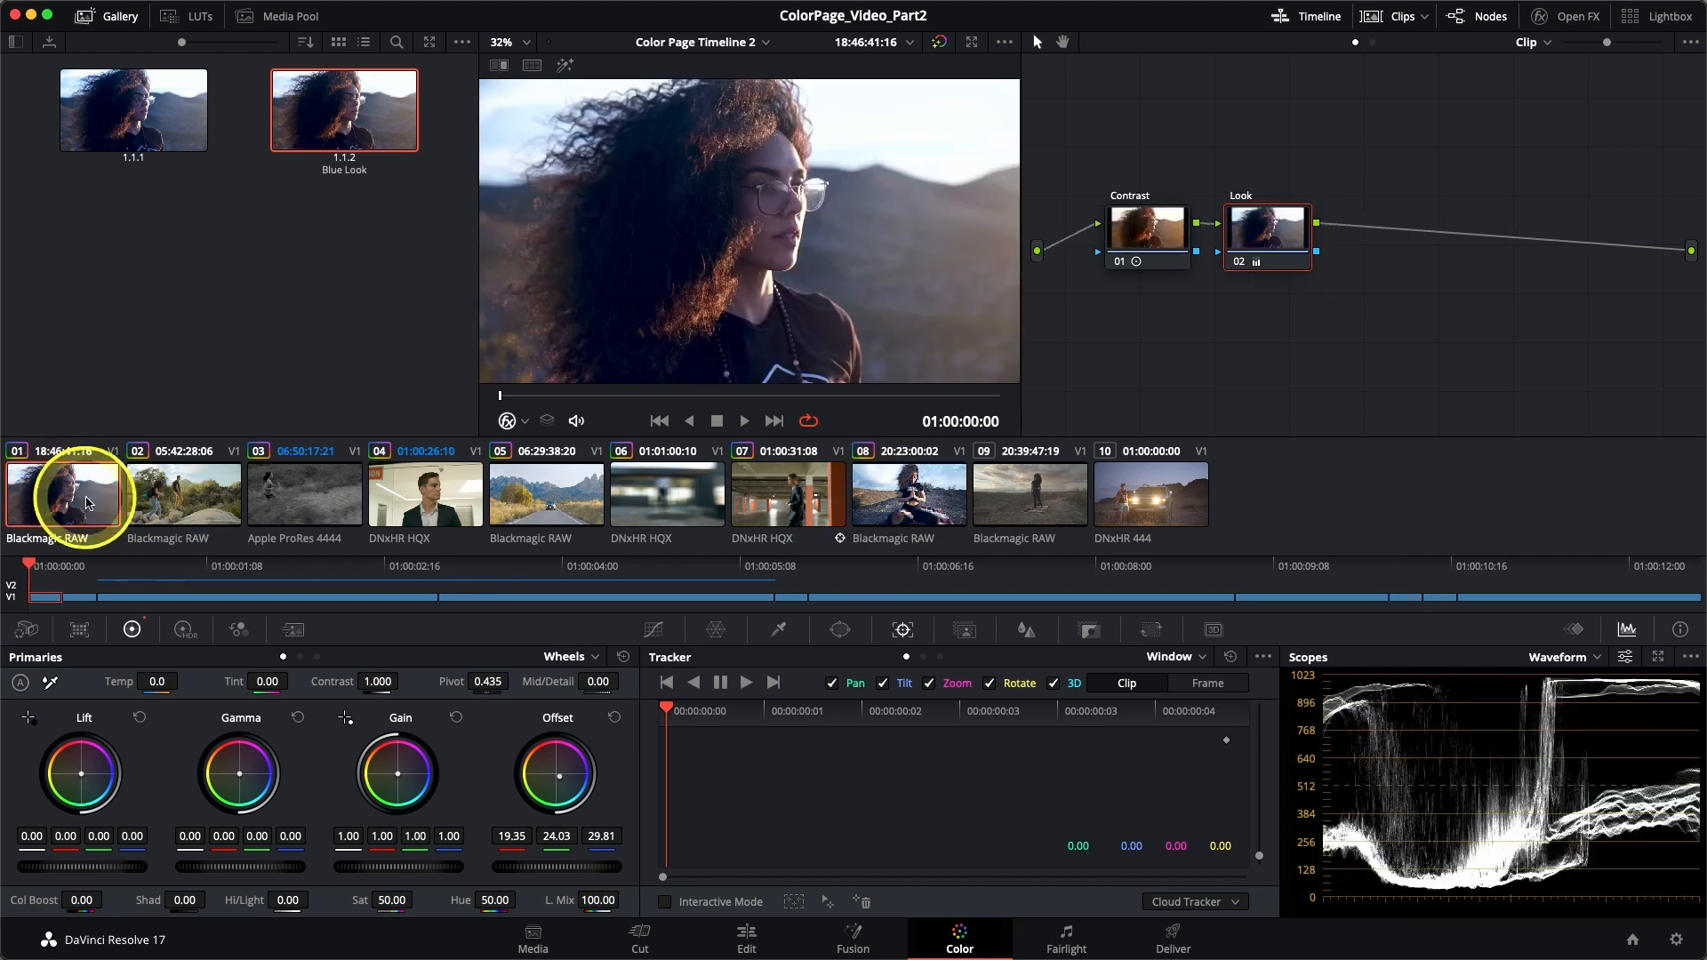
left_click(920, 508)
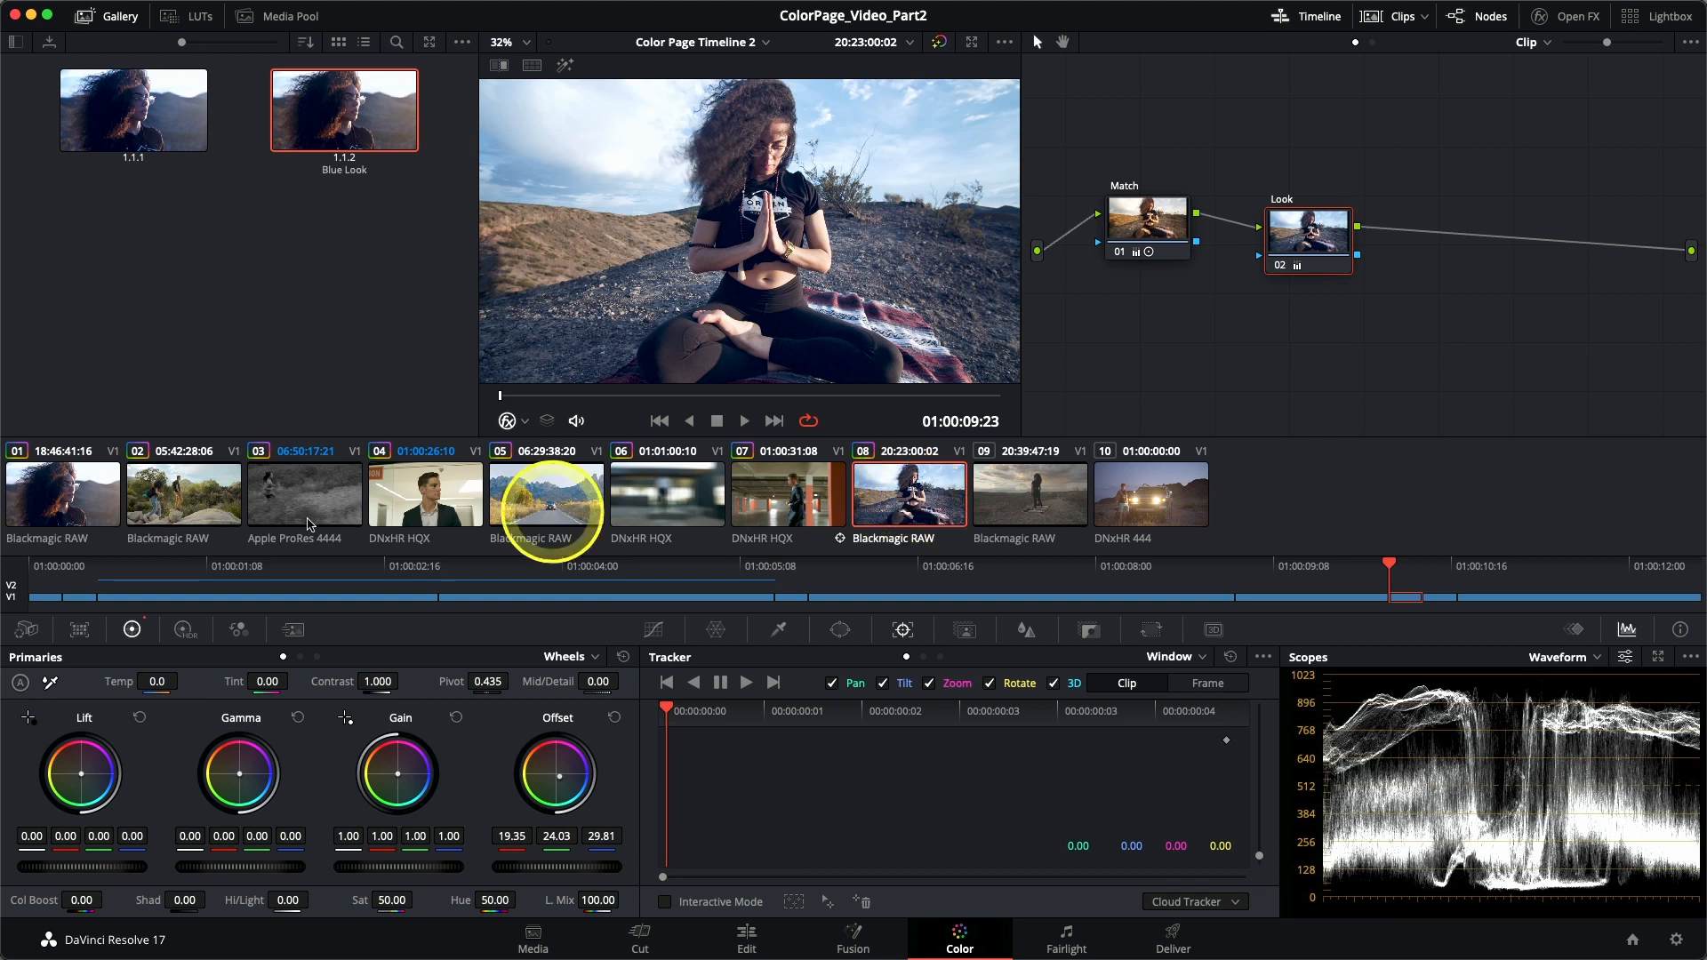
left_click(111, 498)
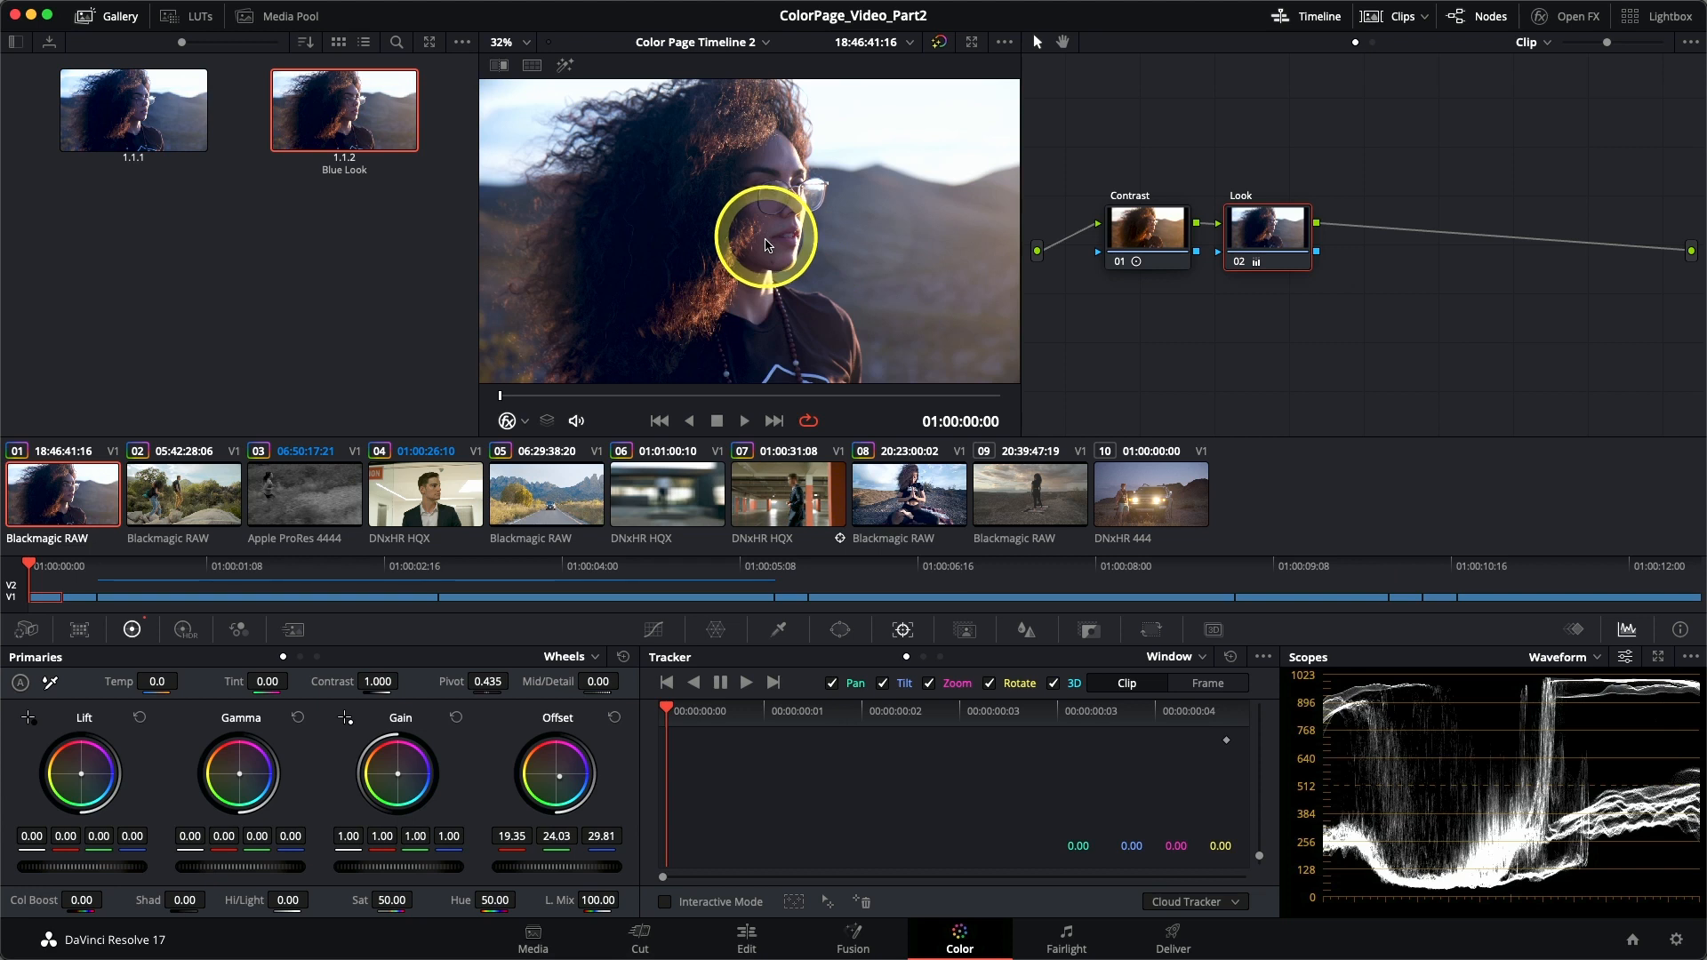
left_click(896, 488)
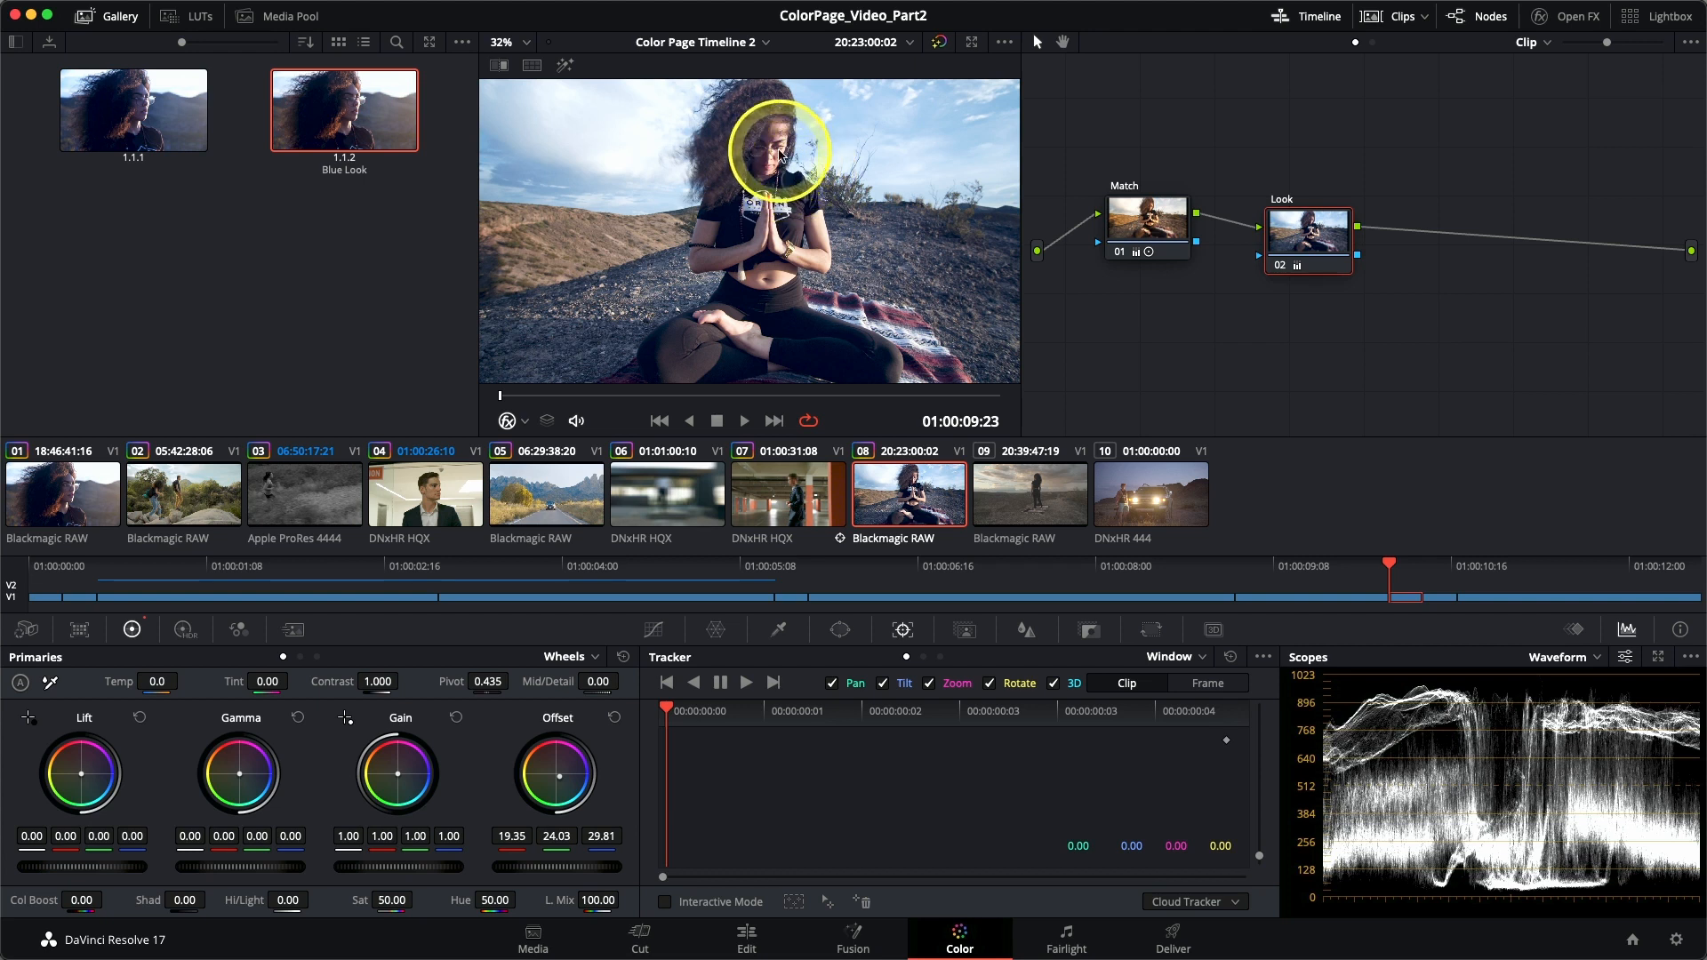
left_click(87, 485)
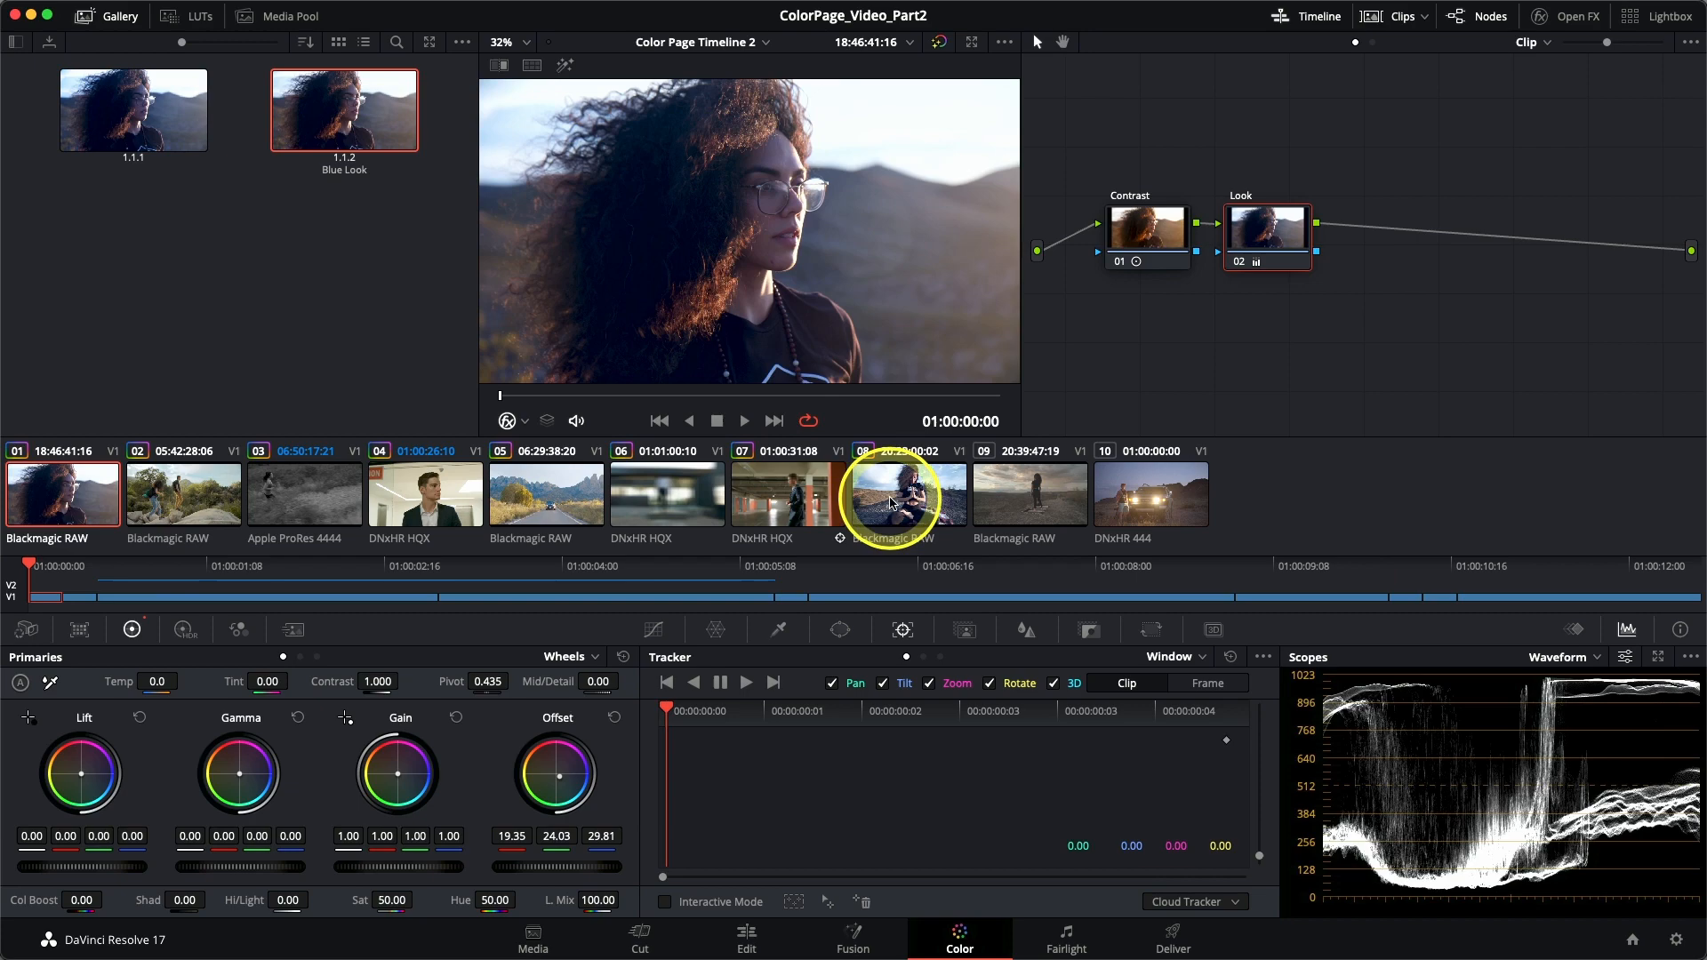
left_click(902, 503)
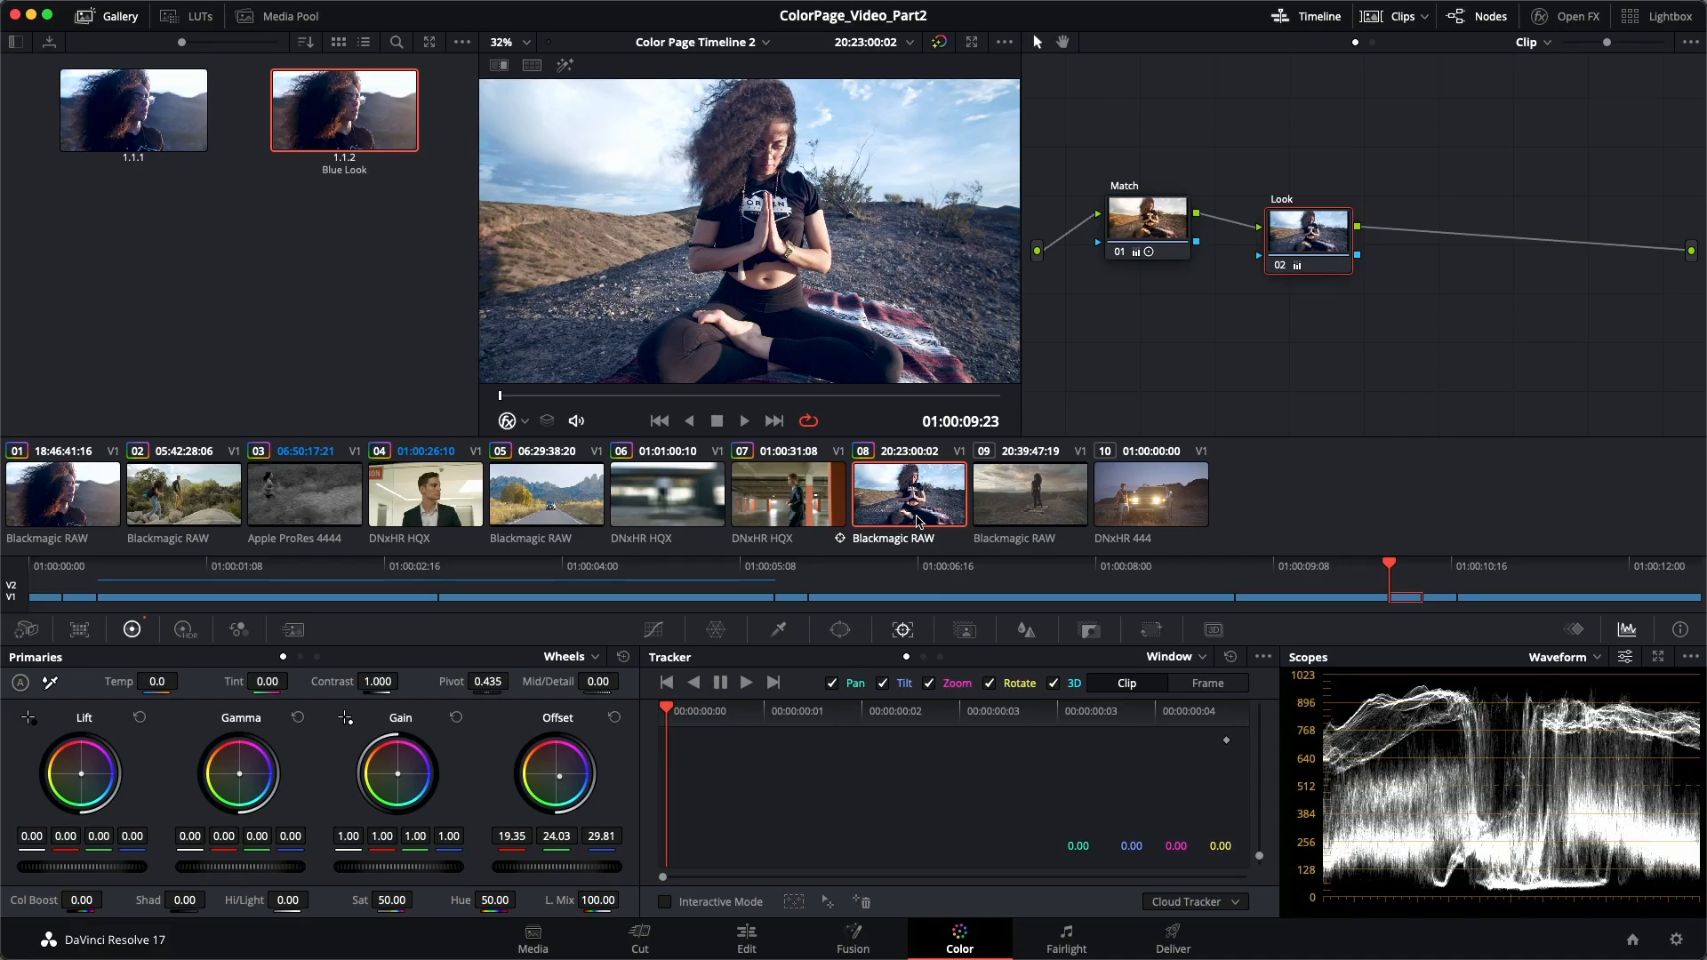
Step: Grab a still of clip 02 and export it to the Desktop as HDR_Mountain in DPX format
left_click(200, 487)
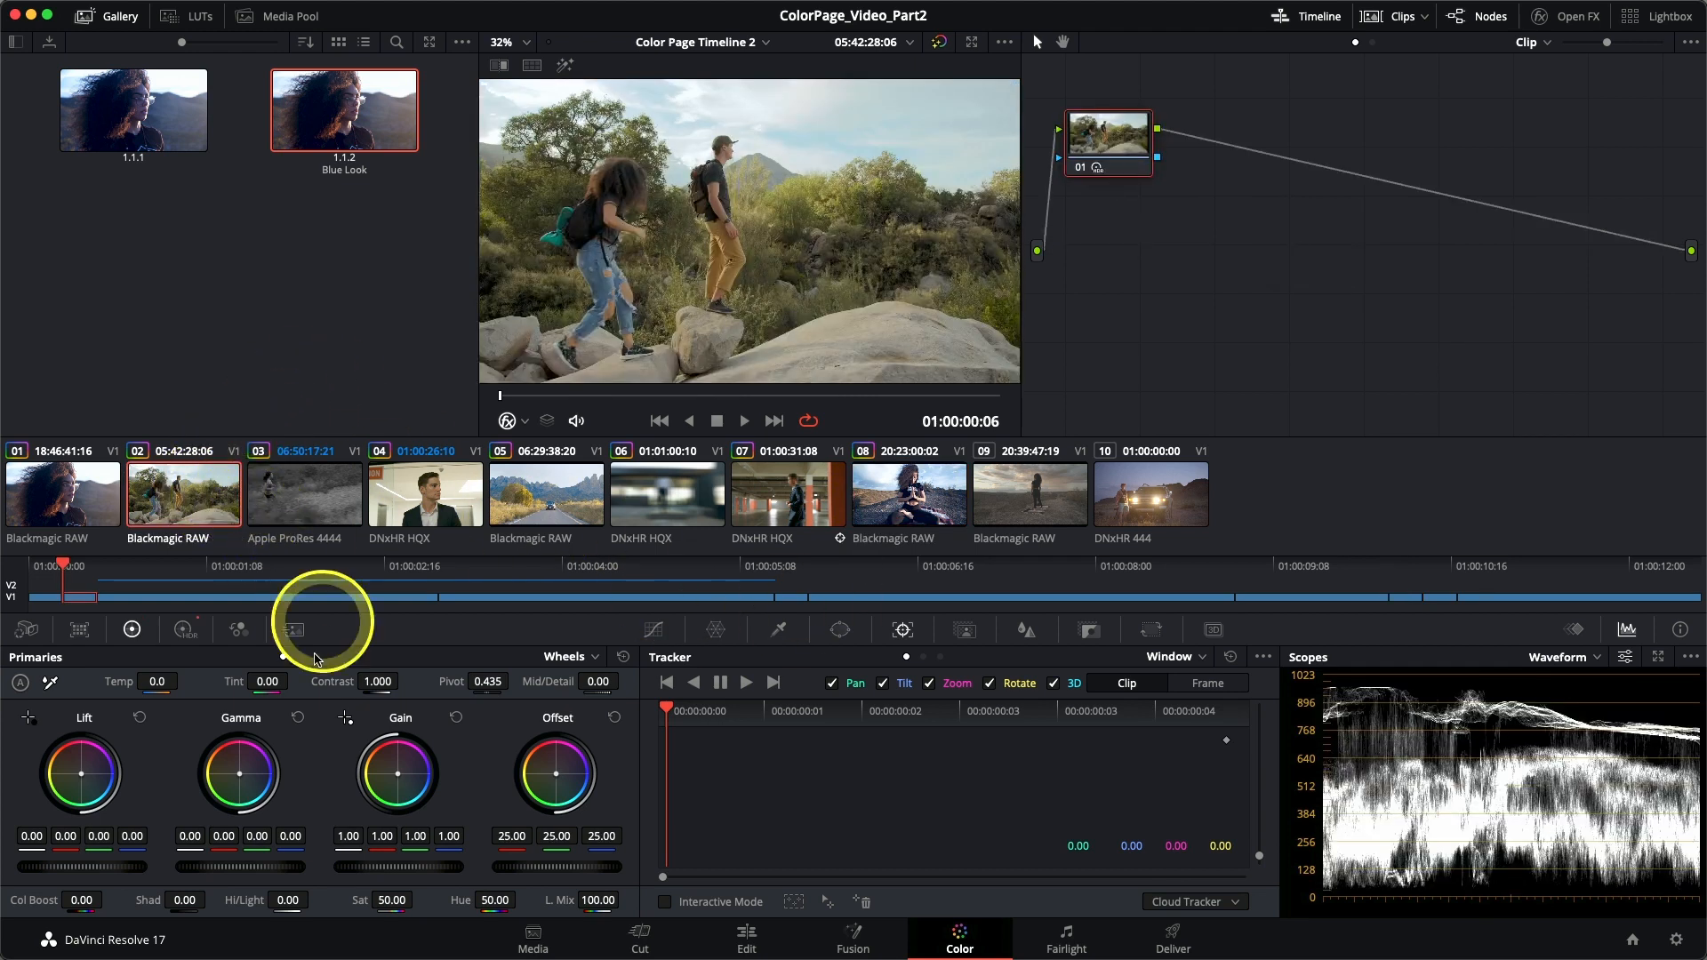
right_click(685, 218)
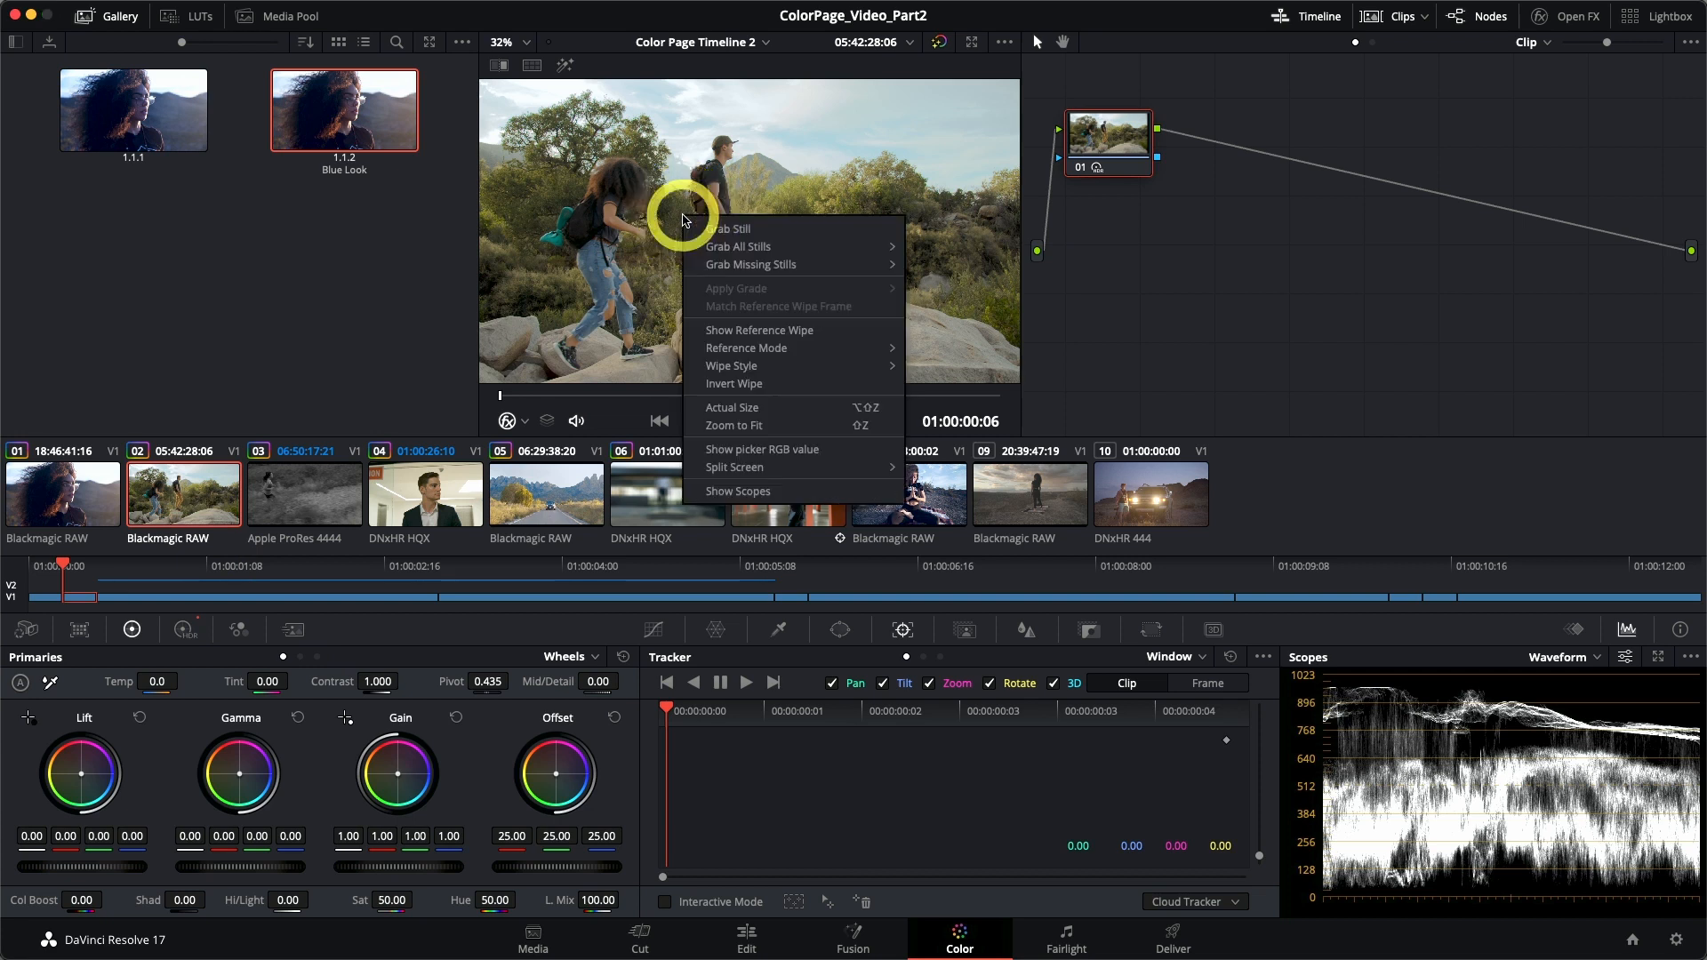
left_click(728, 229)
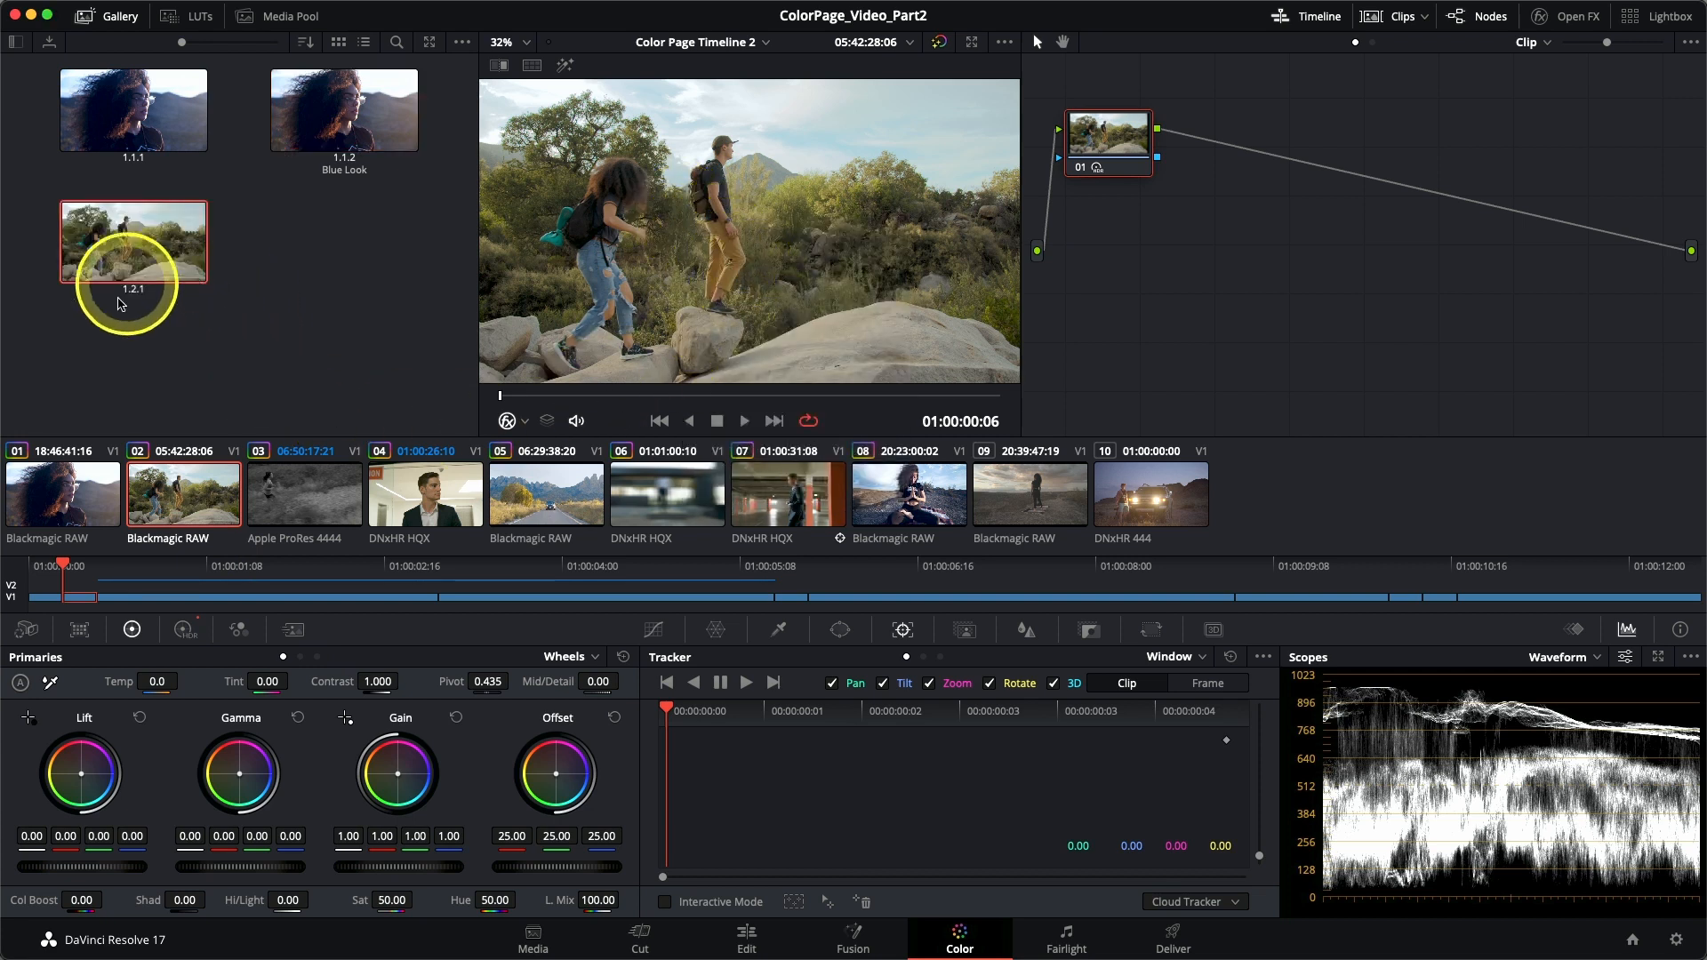
right_click(124, 252)
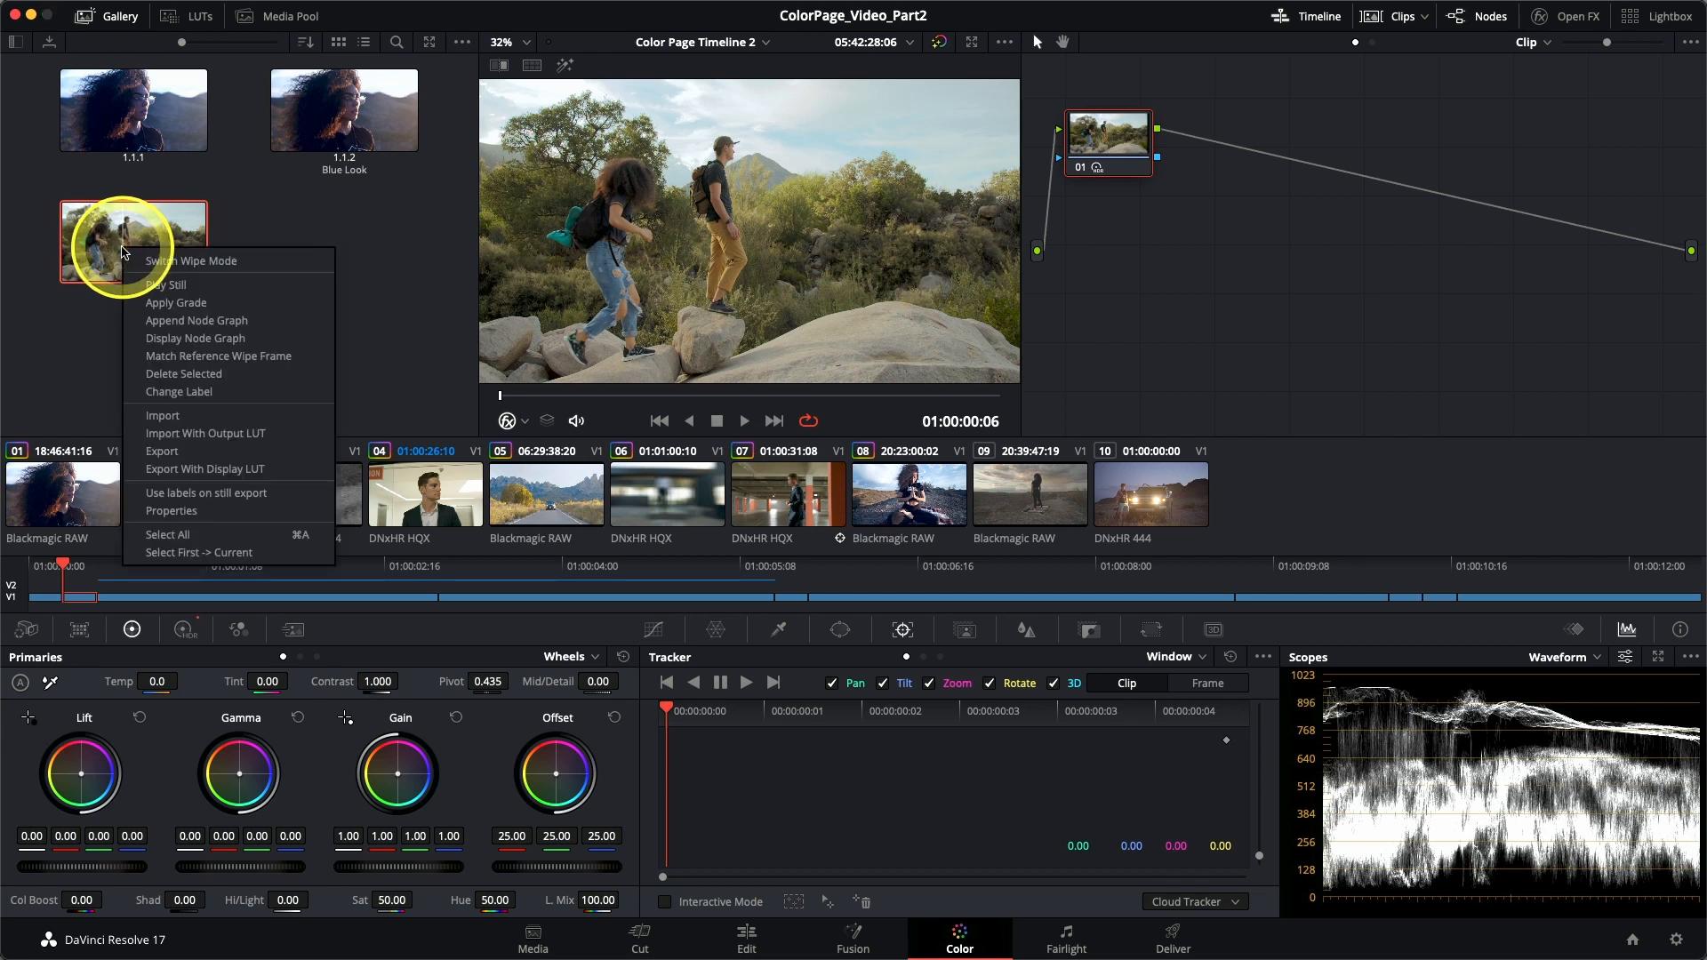
left_click(163, 452)
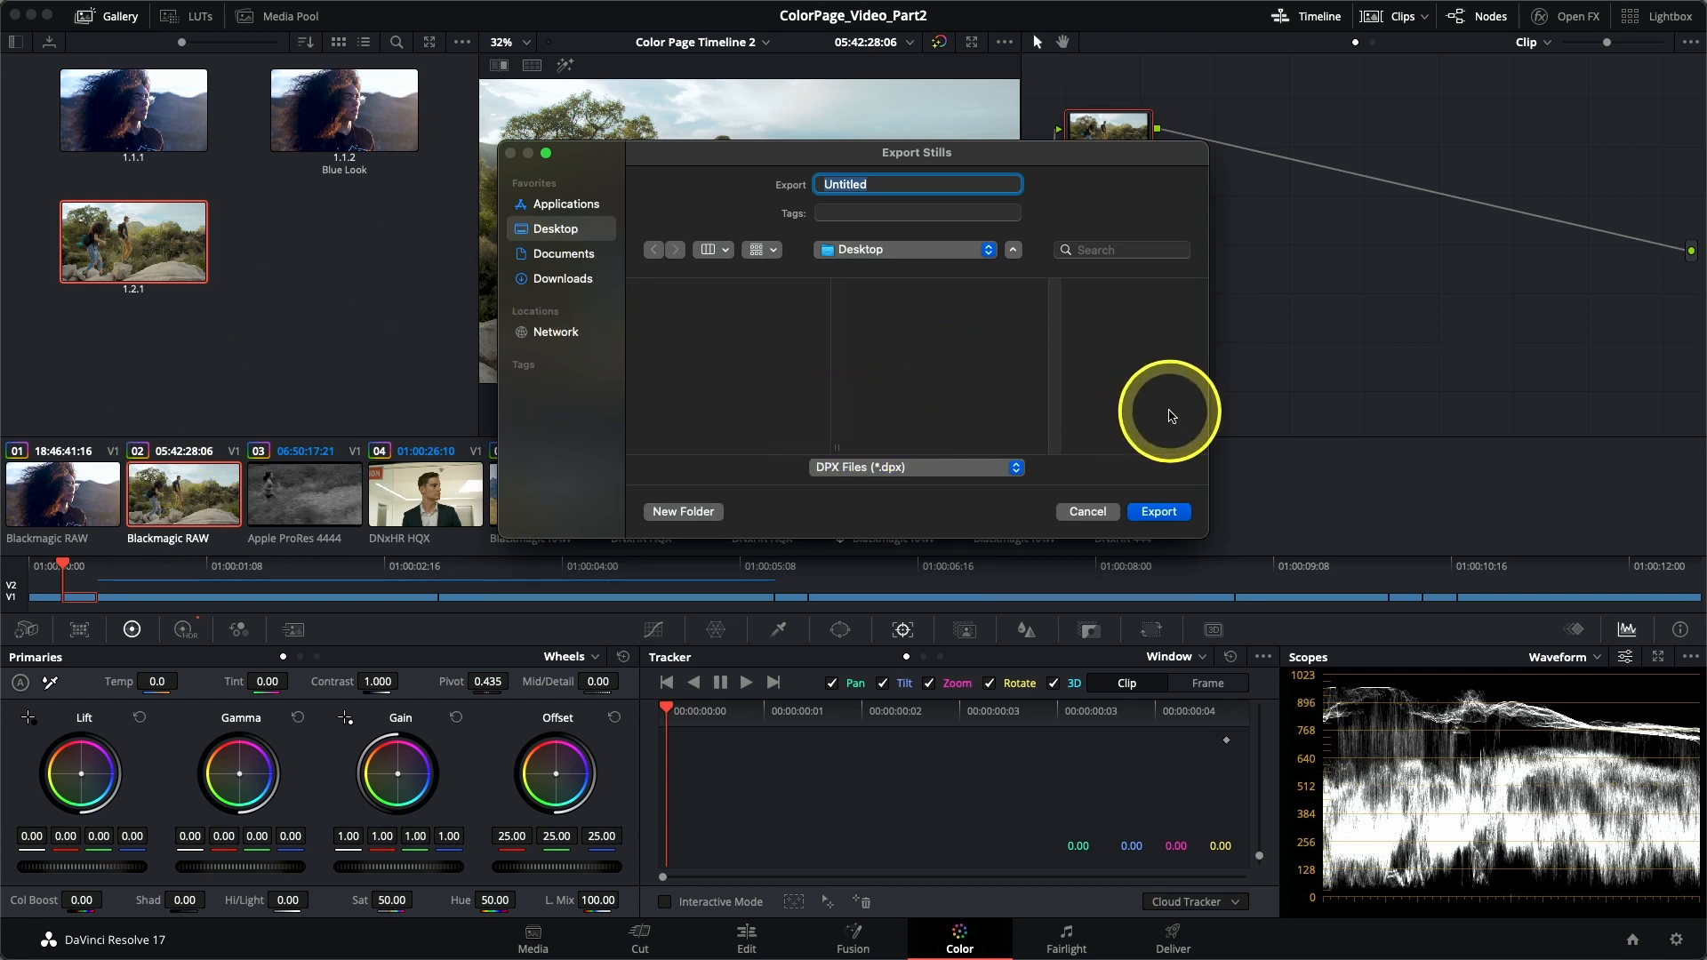
type("HDR_Mountain")
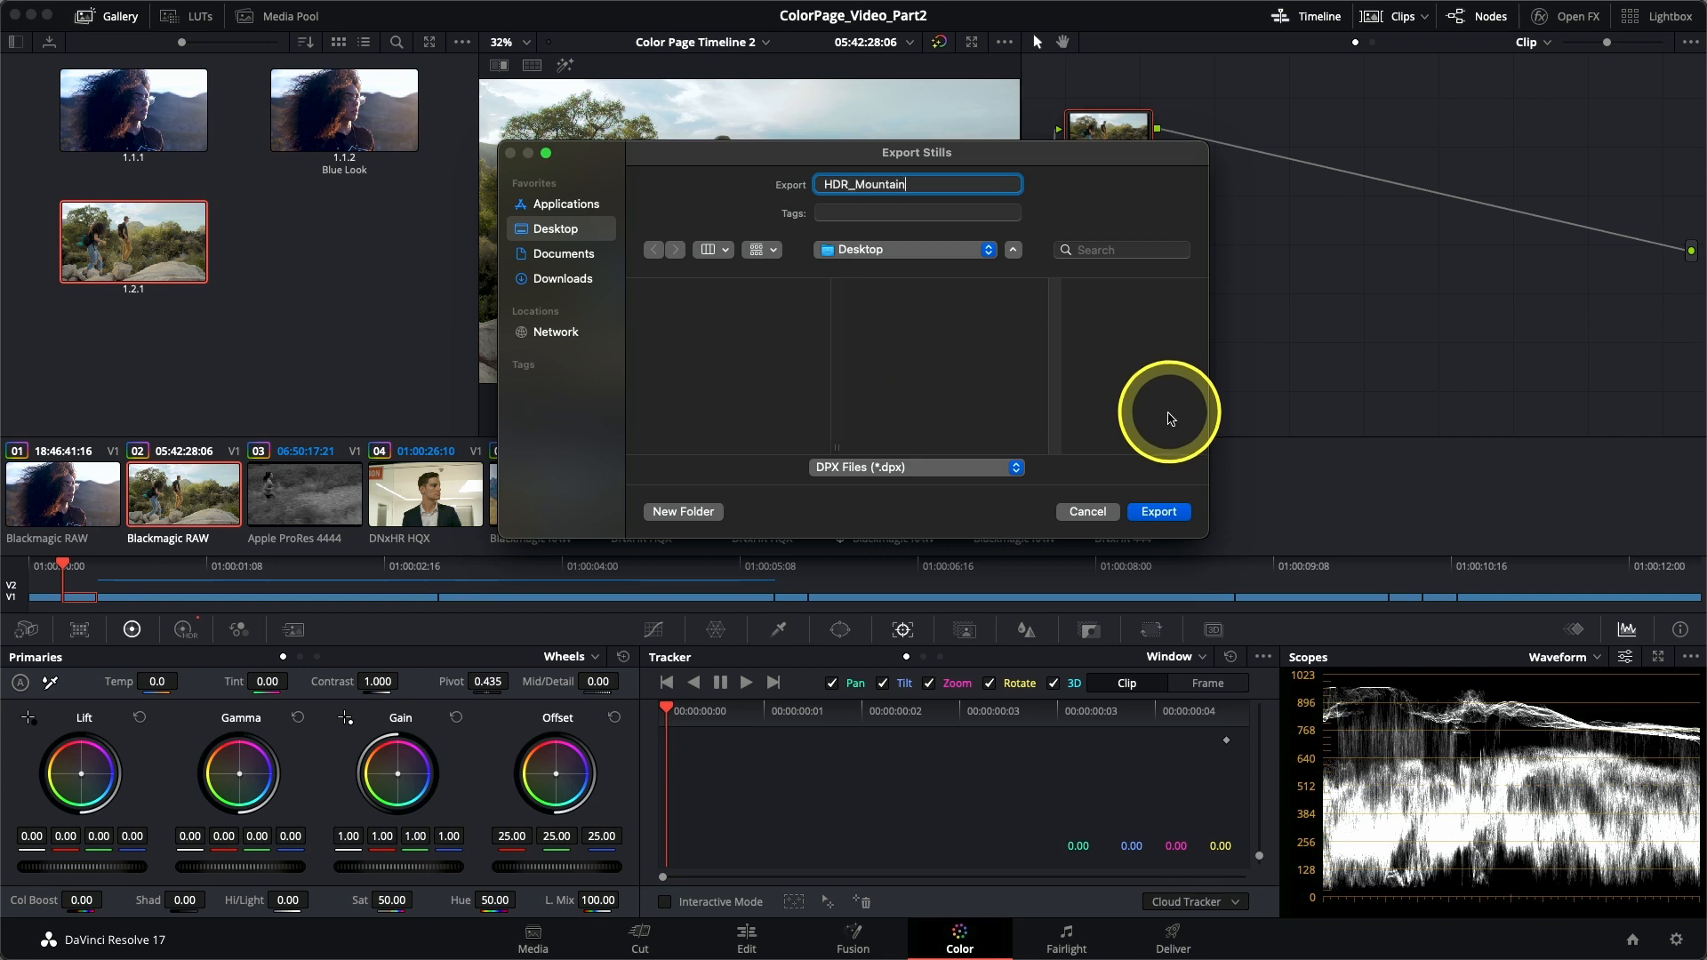
left_click(1157, 513)
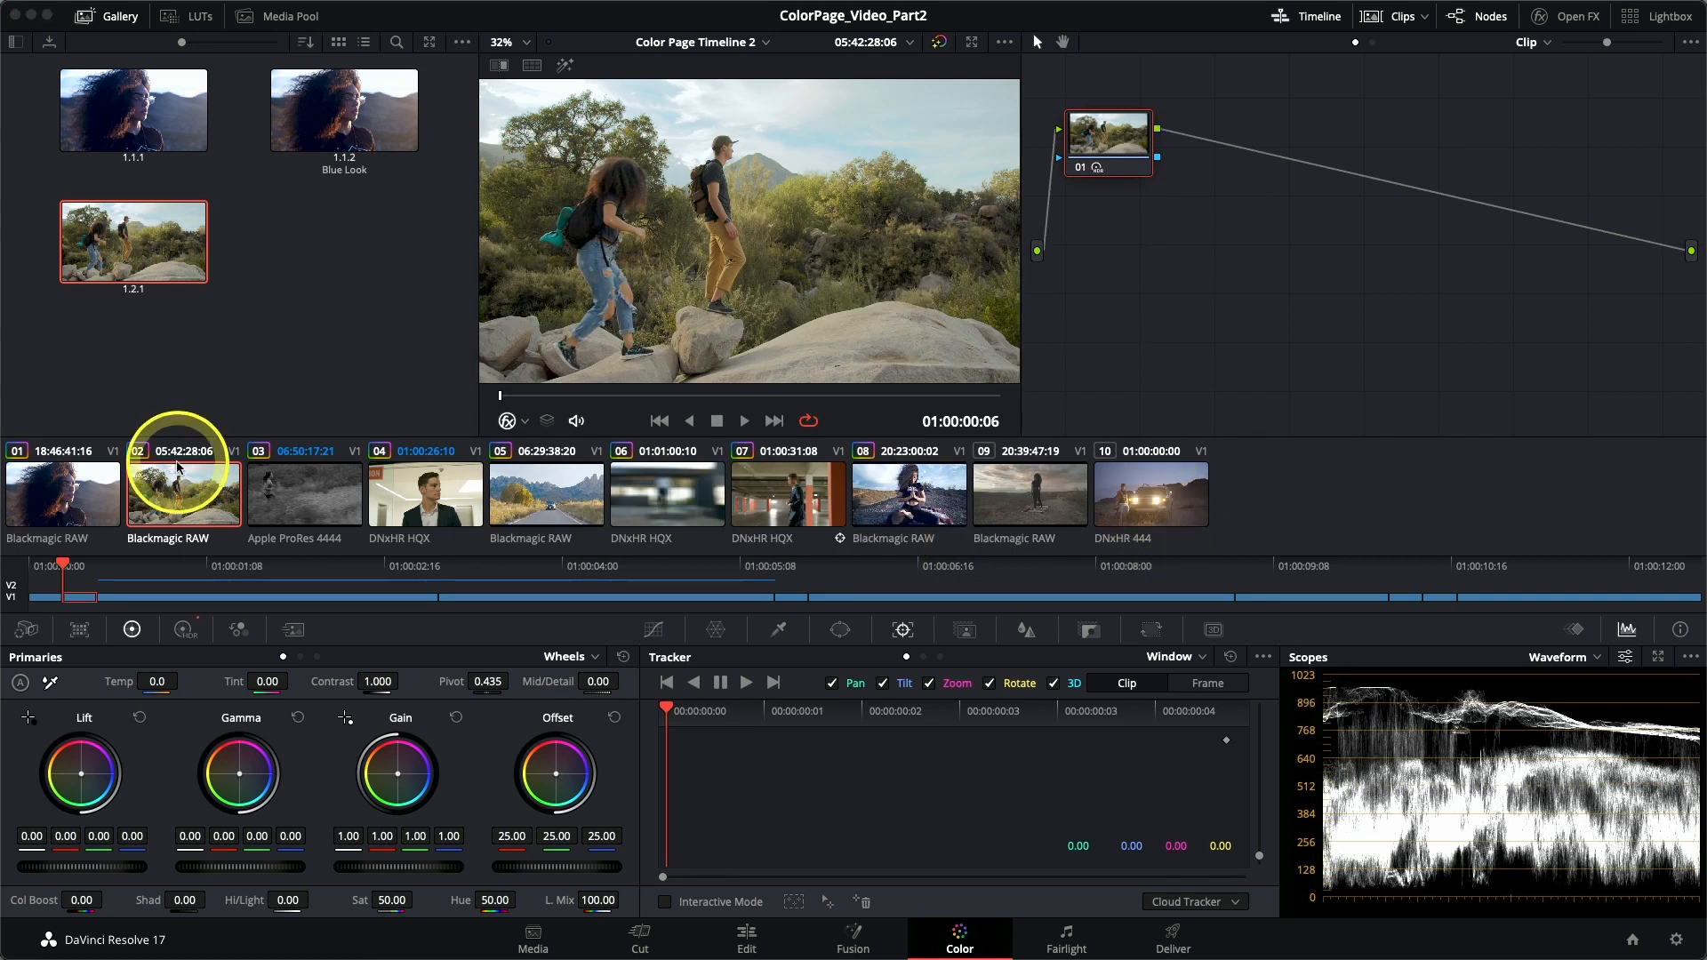
Step: Switch to Finder to check the exported HDR_Mountain files in the Desktop folder, and return to DaVinci Resolve
key("super+Tab")
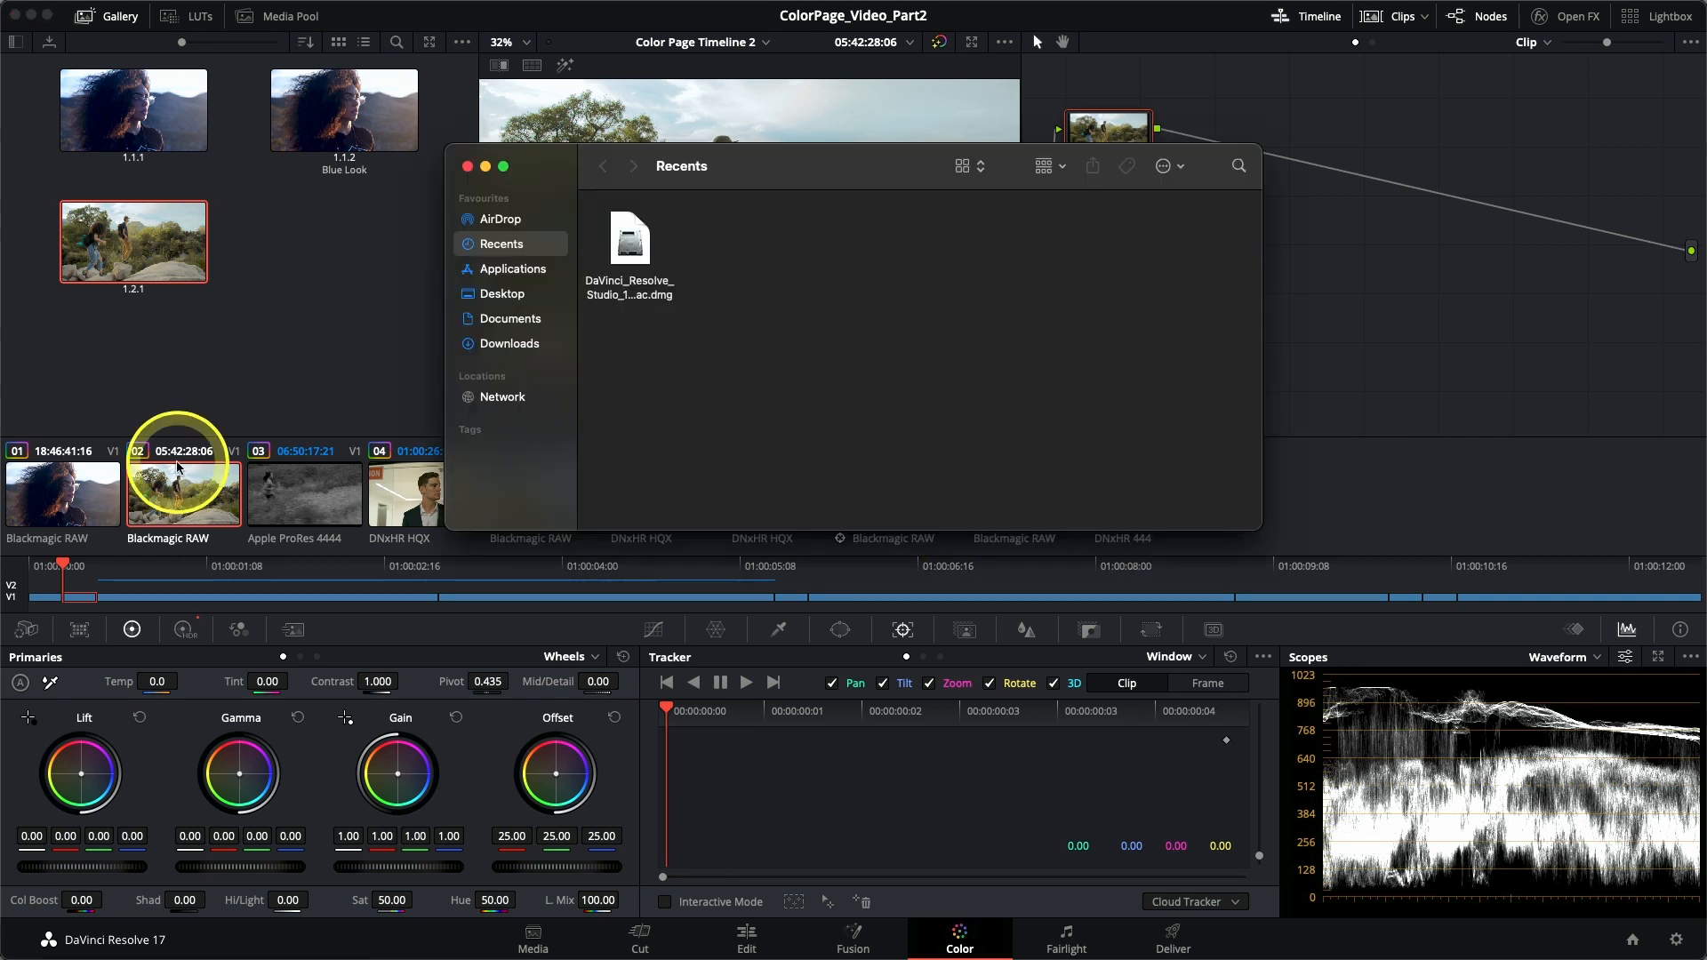
left_click(499, 294)
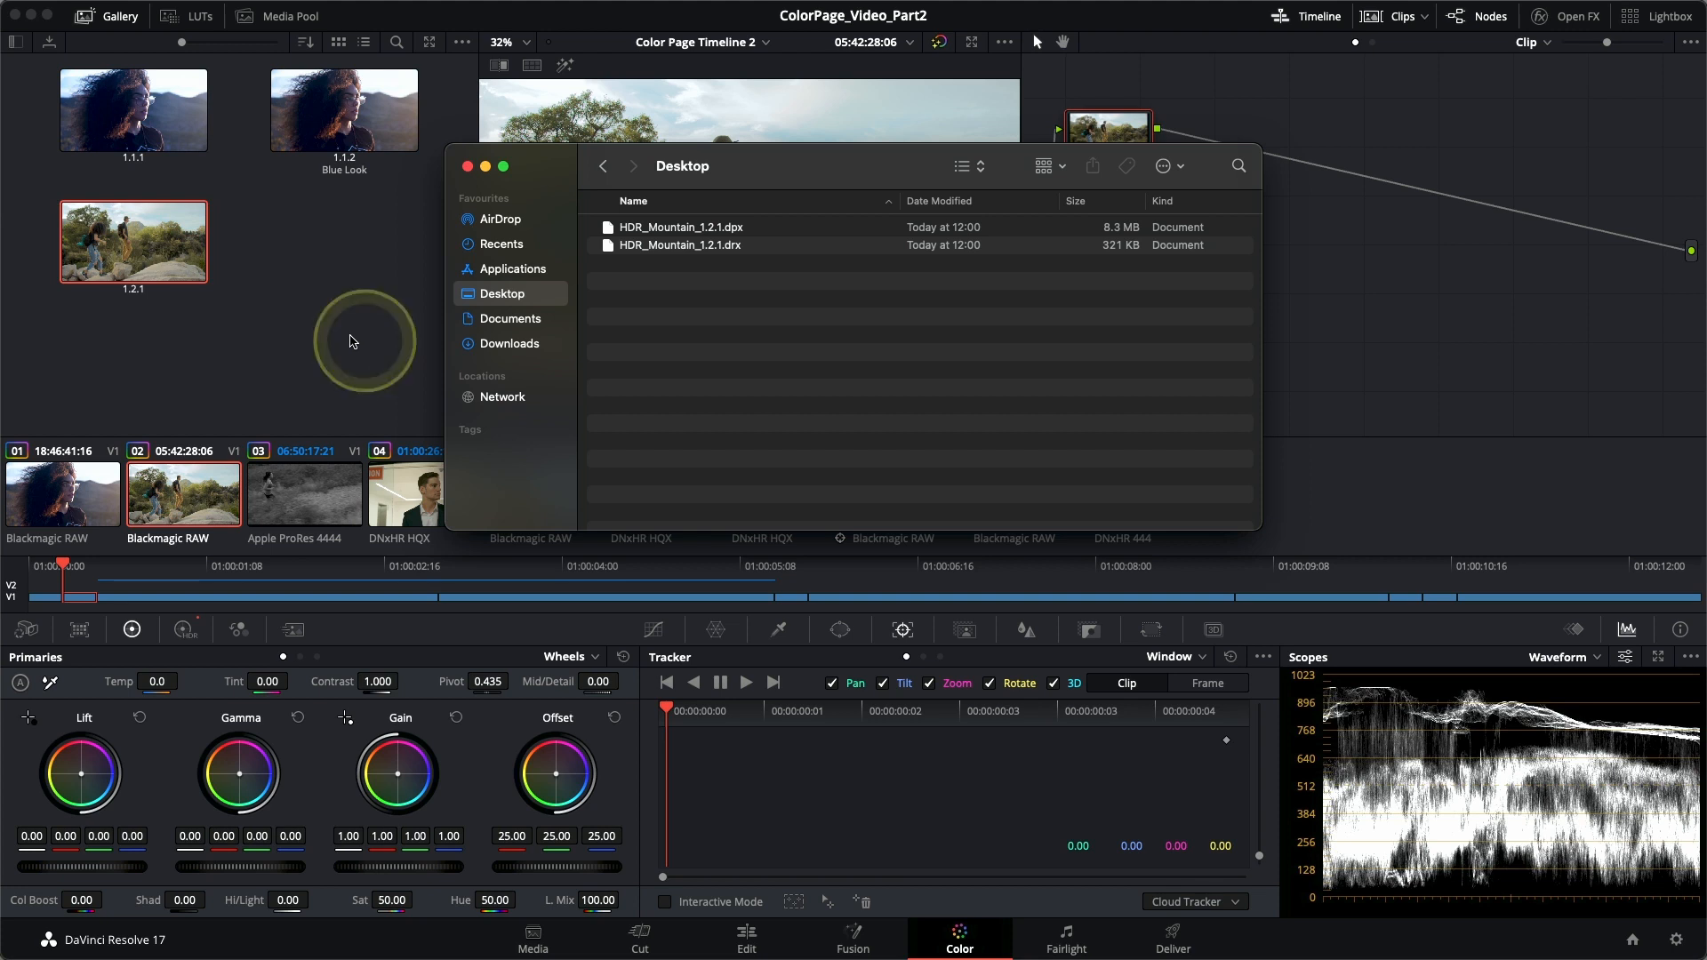
left_click(334, 304)
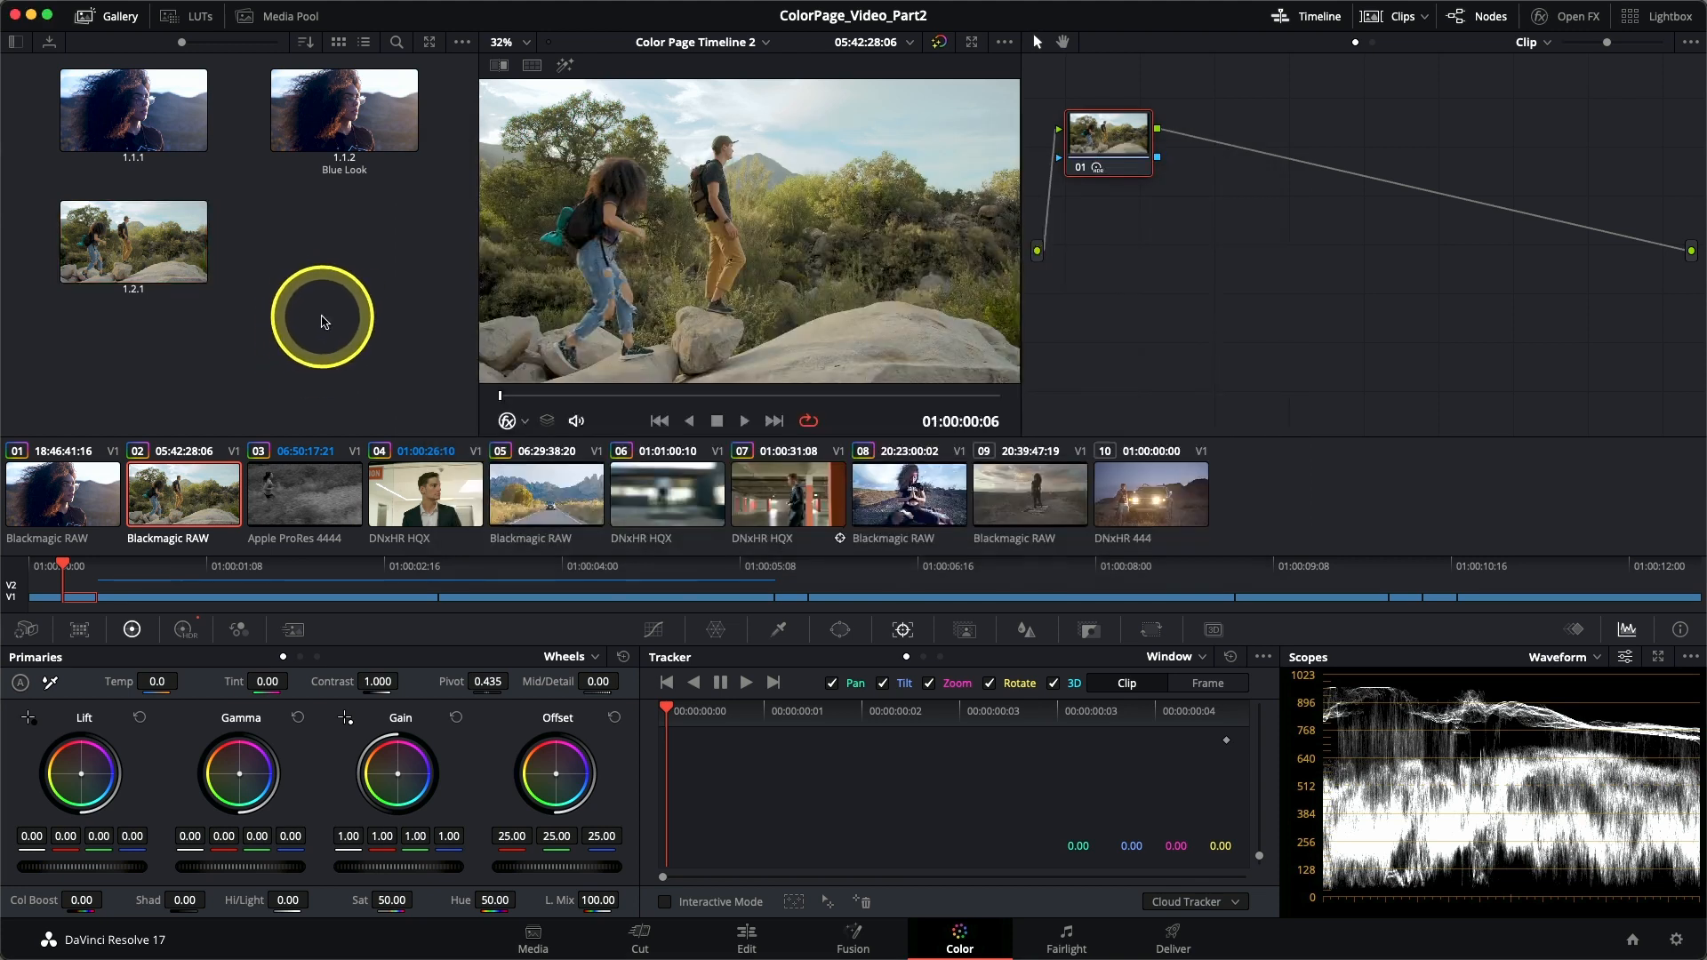
Step: Import the still Drama_sky_1.8.1.dpx into the gallery from the Stills folder inside ColorPage_Video_Part2.dra
right_click(323, 303)
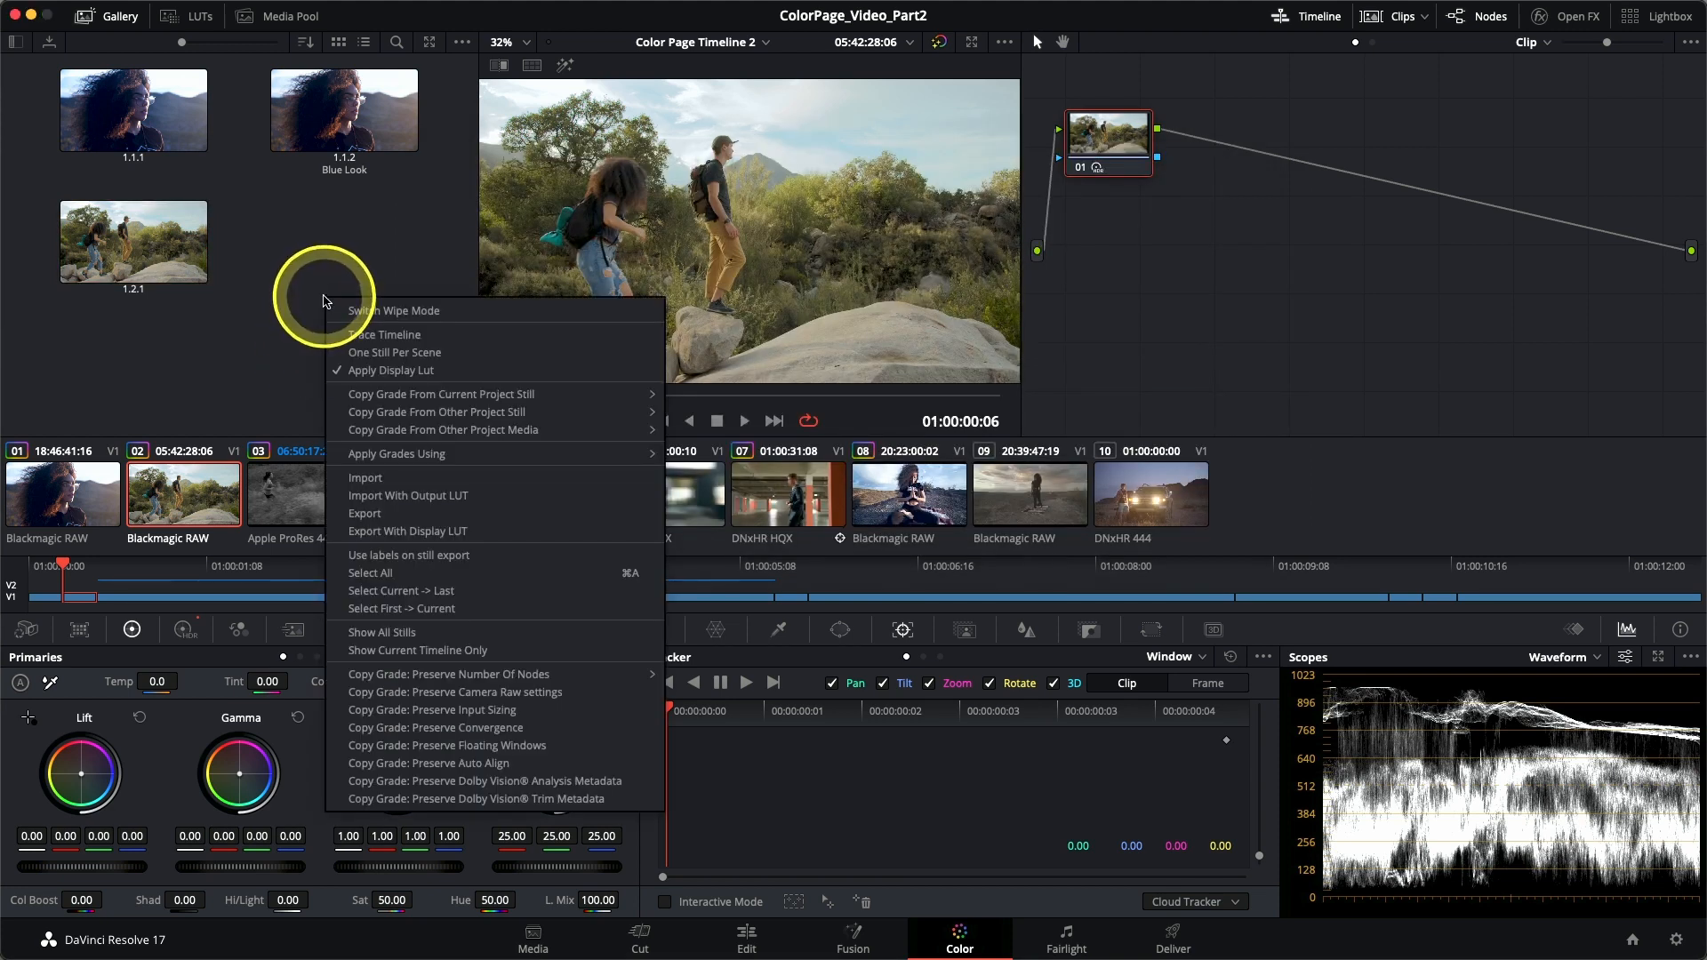
left_click(366, 479)
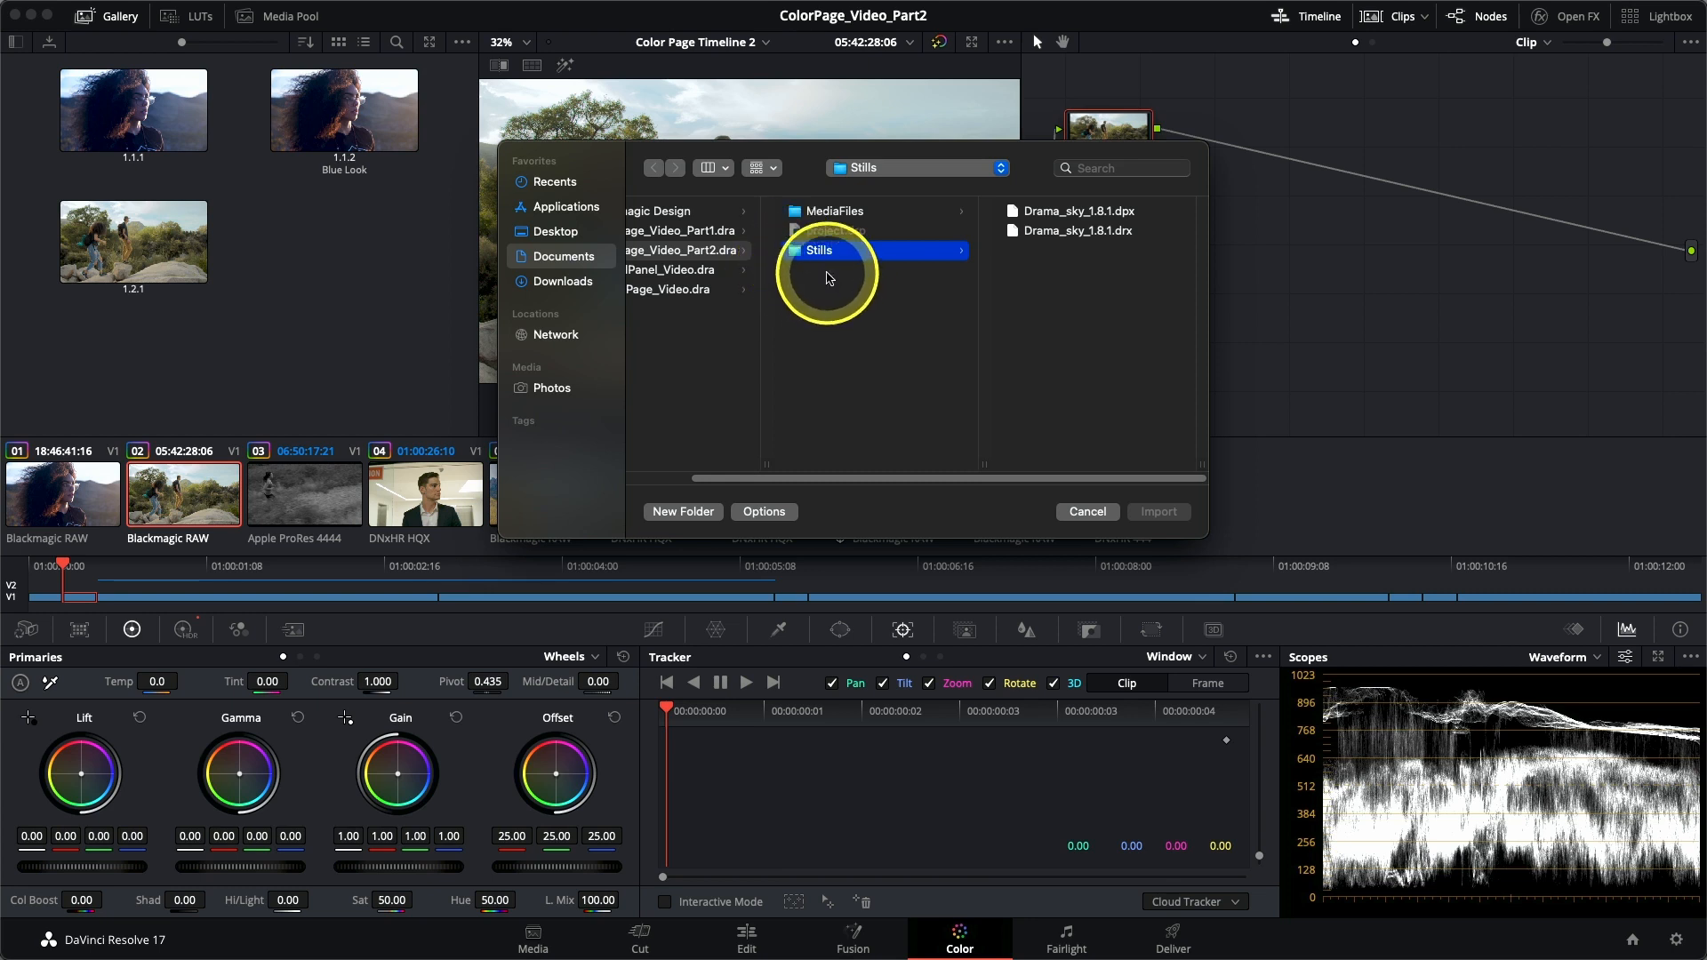
left_click(711, 251)
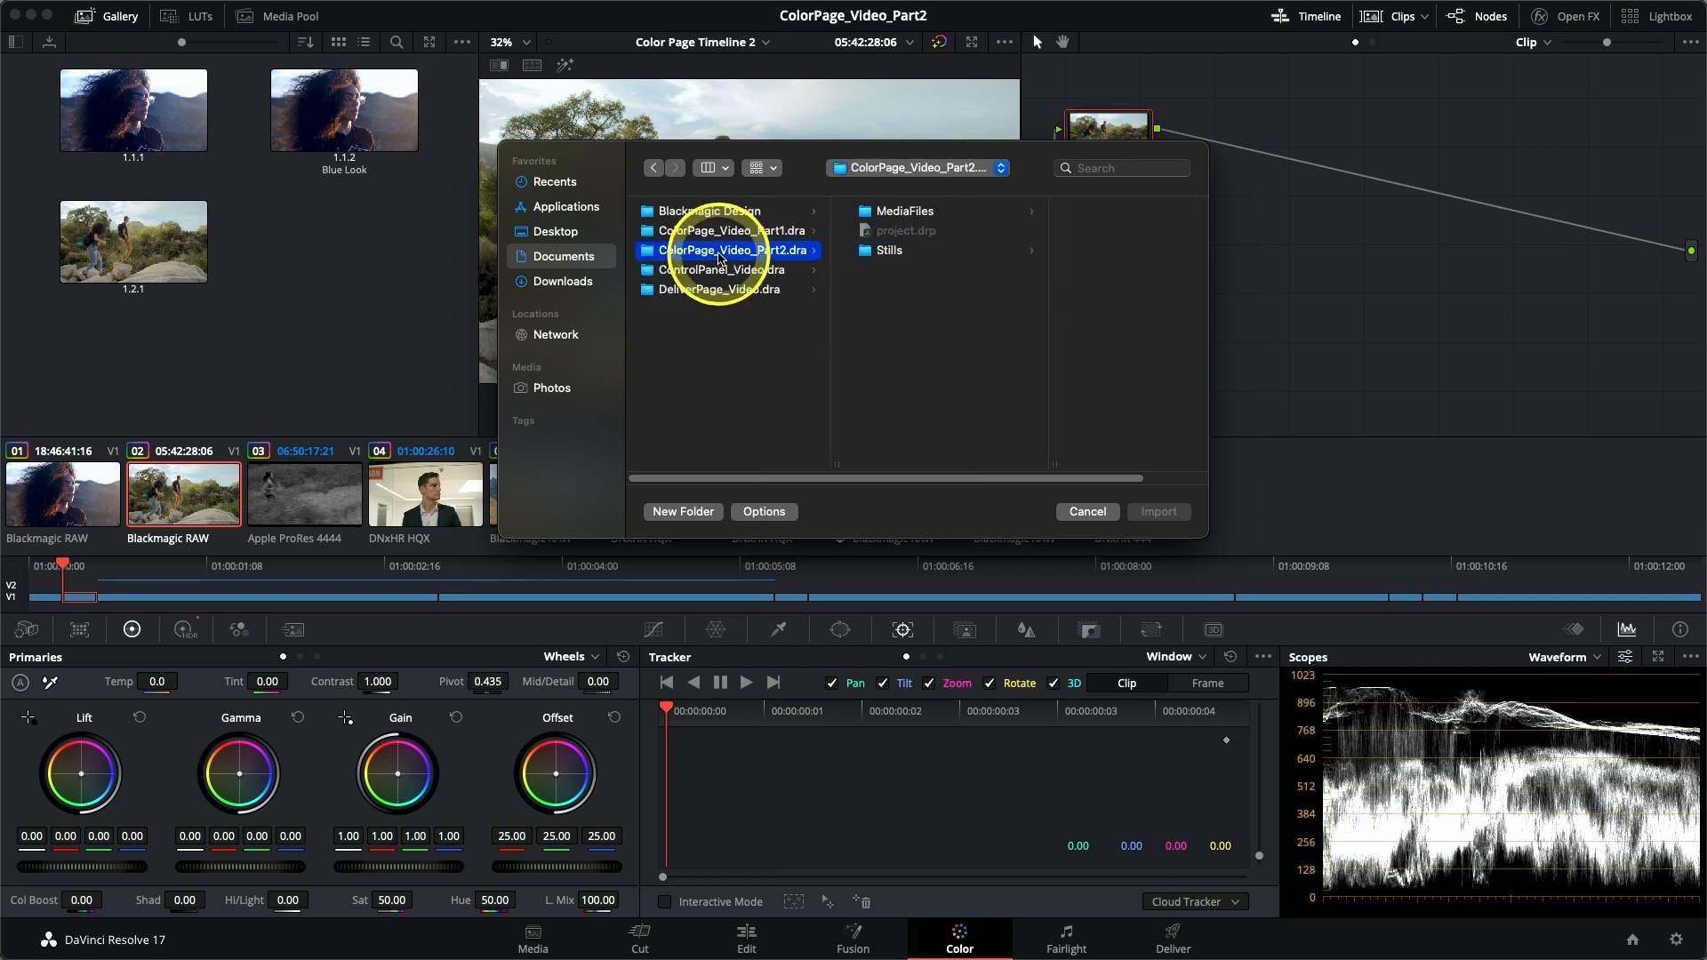
left_click(904, 256)
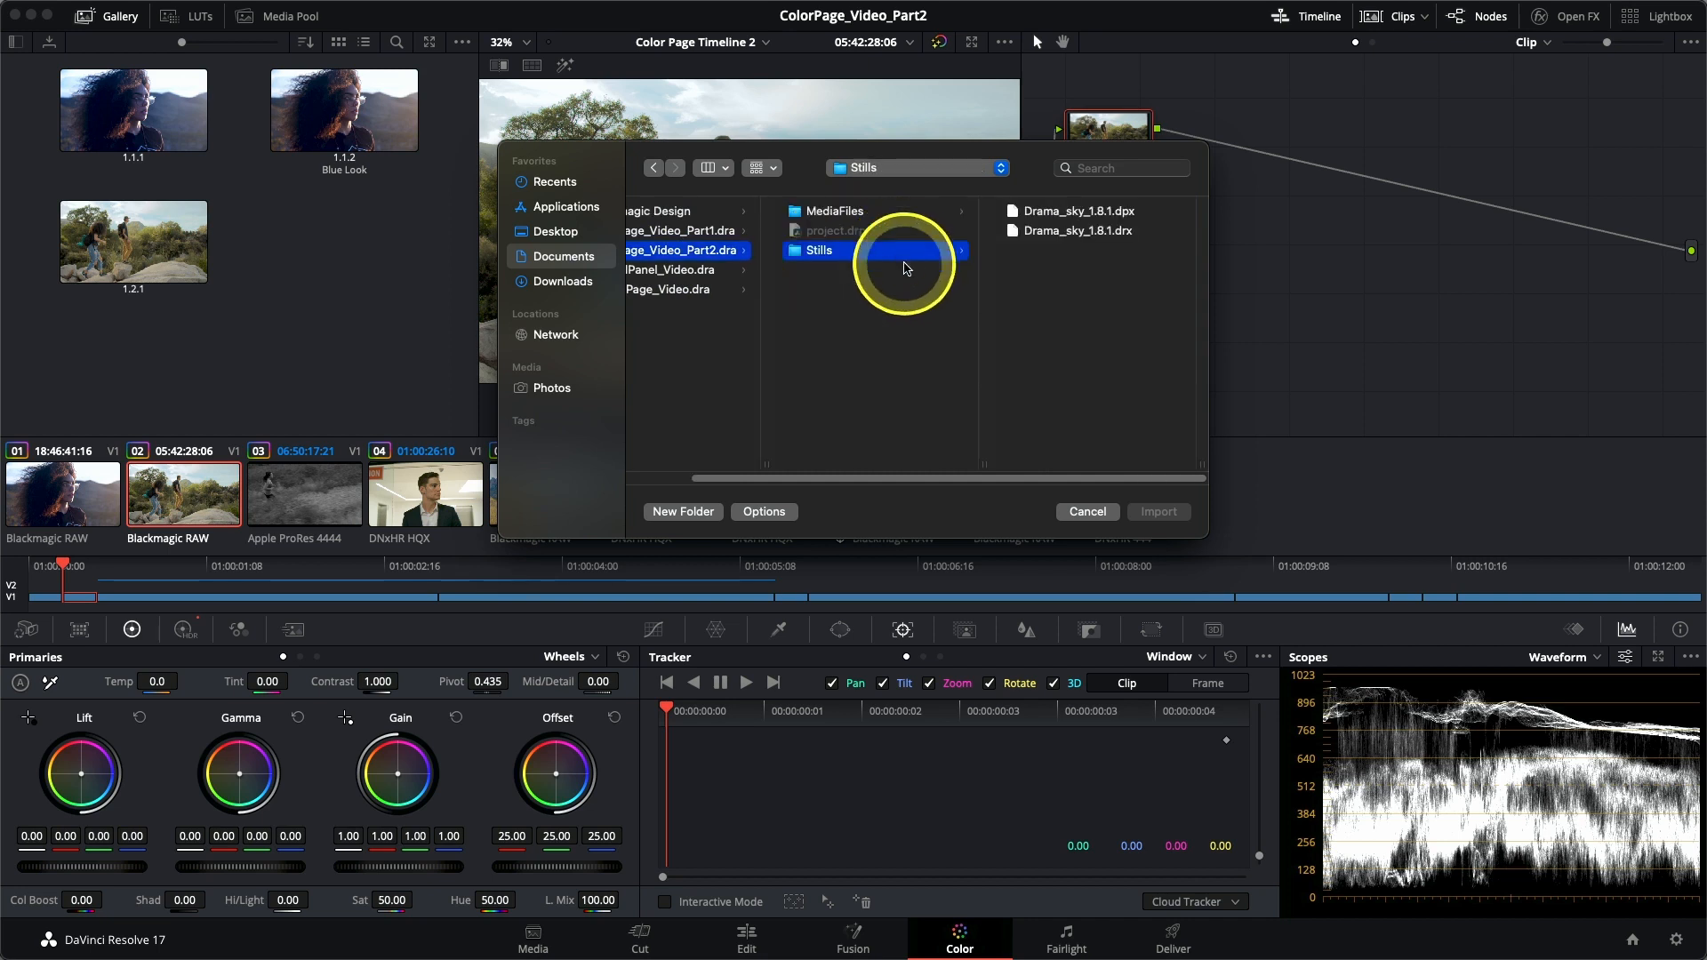
left_click(1040, 213)
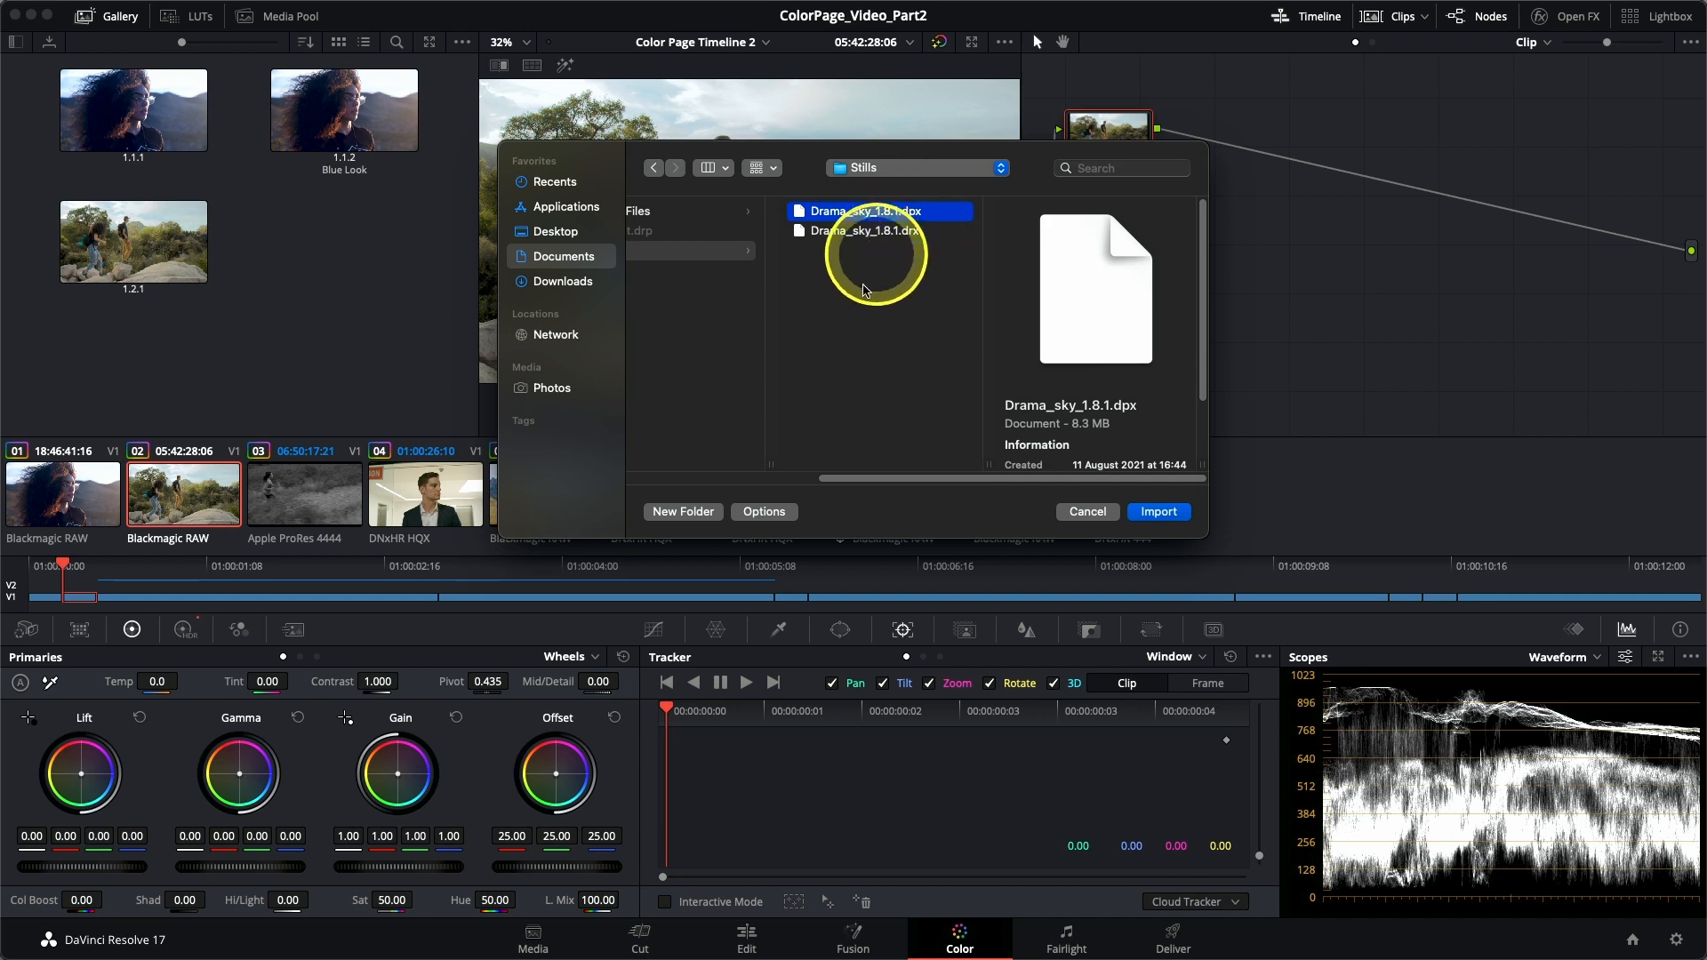
left_click(1159, 513)
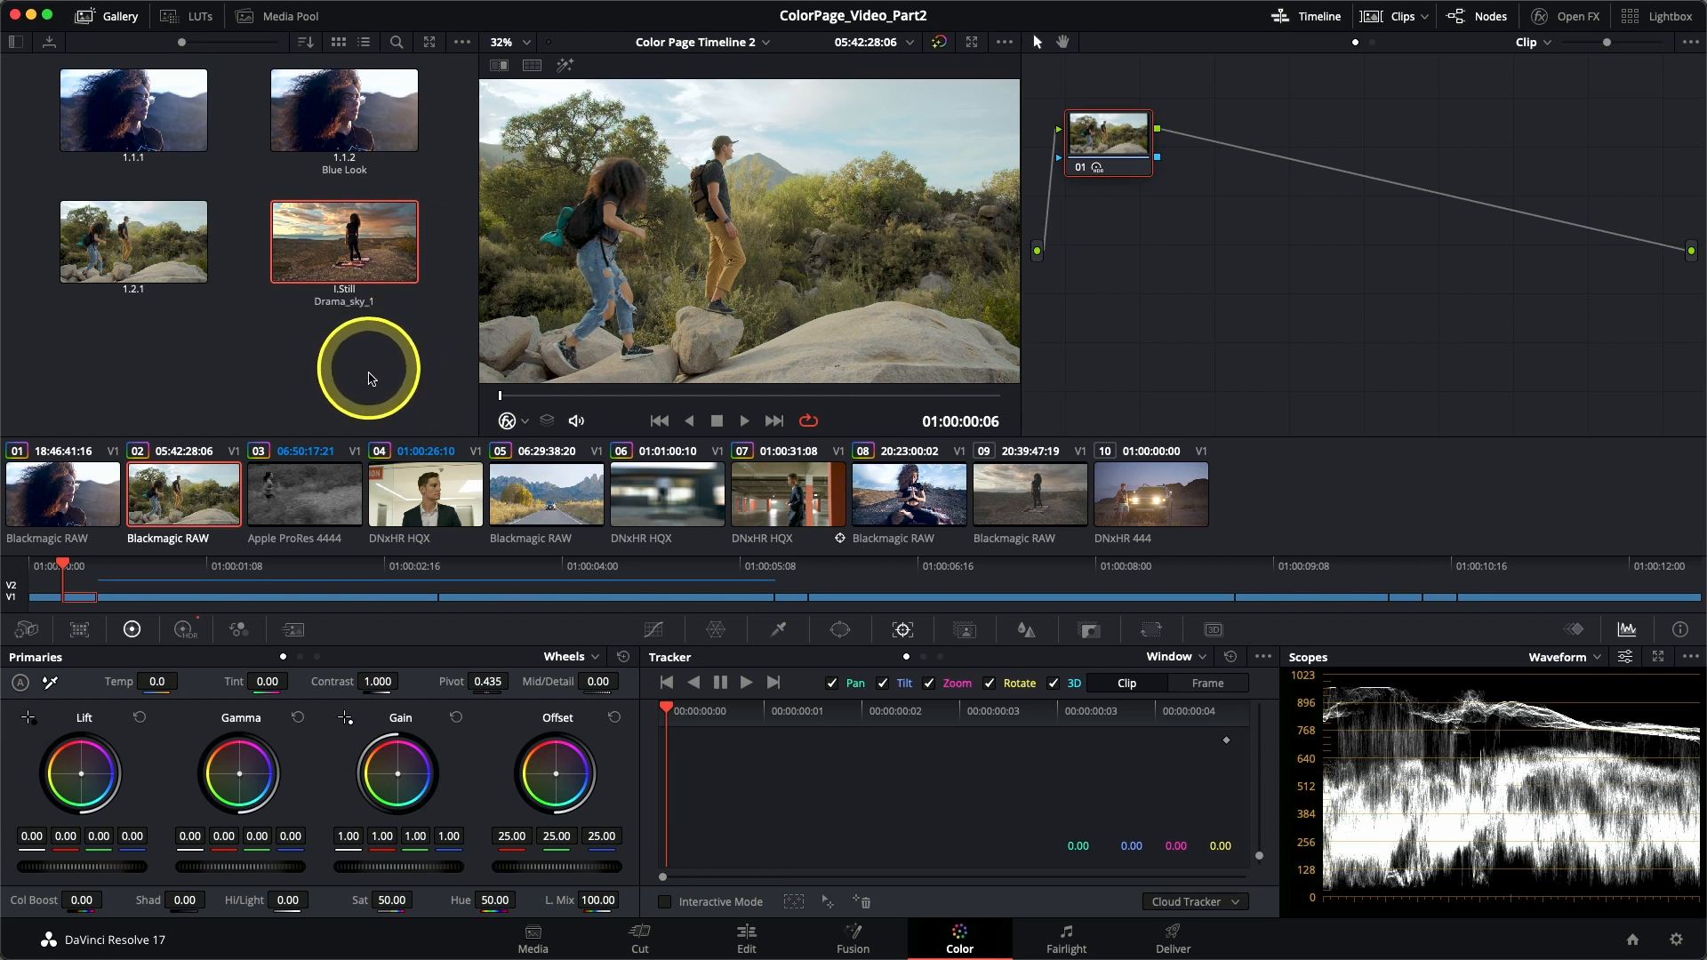
Step: Apply the imported Drama_sky still's grade to clip 09
left_click(1019, 524)
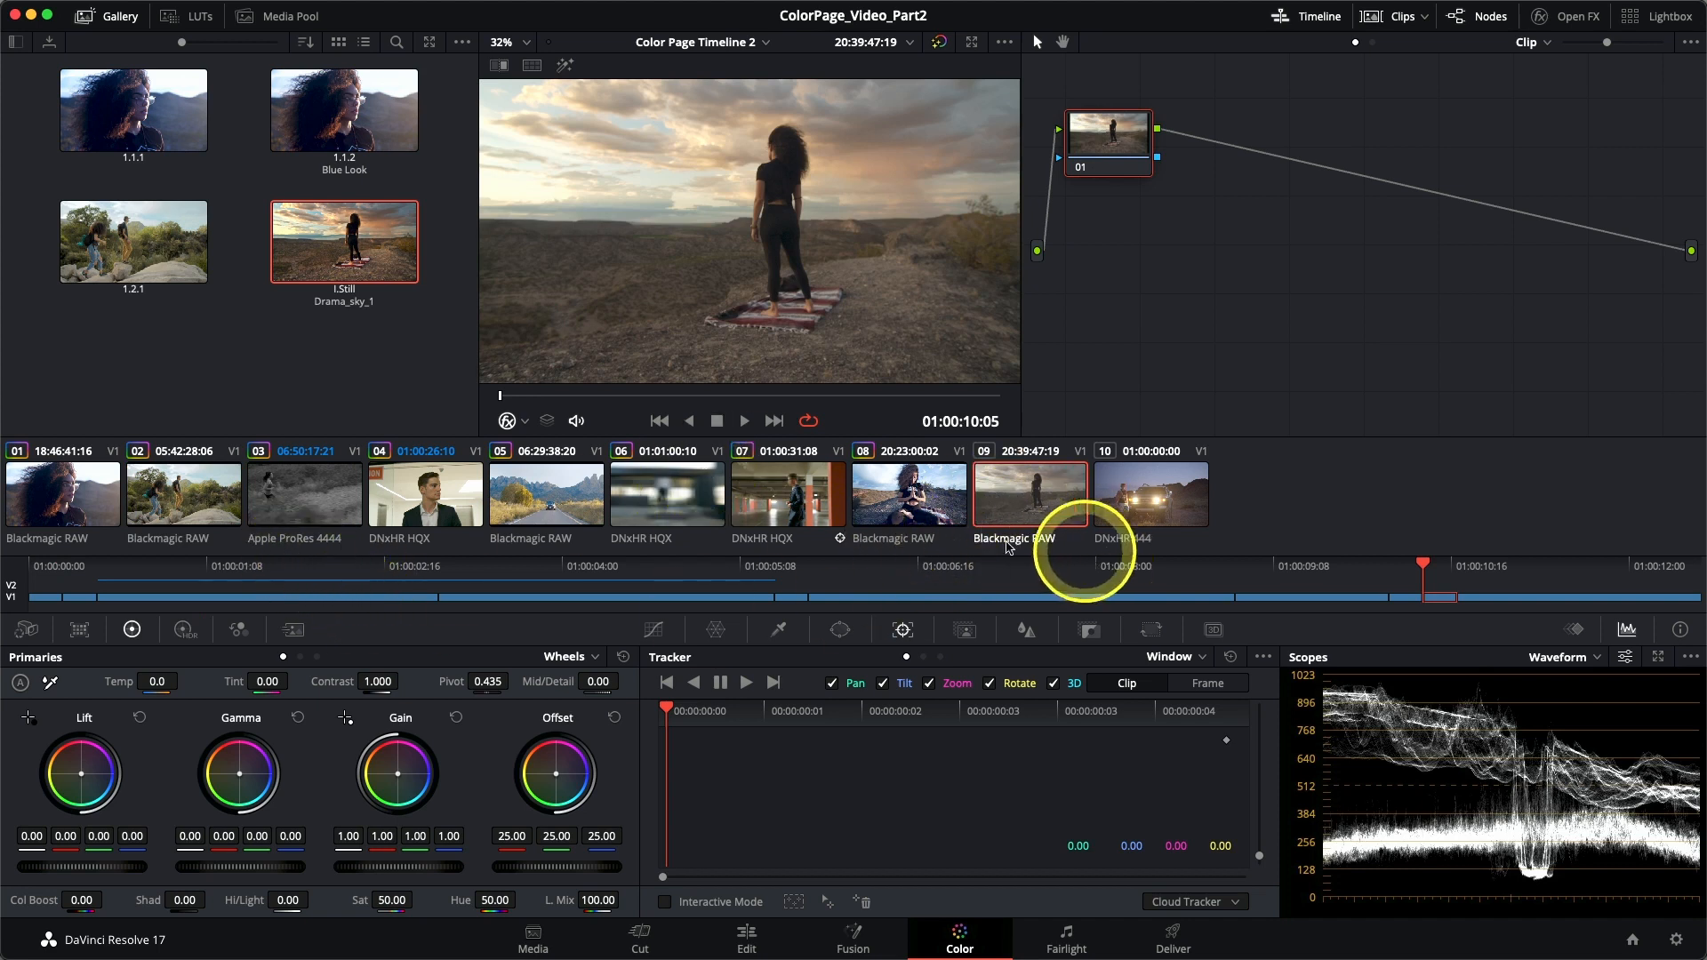
right_click(311, 244)
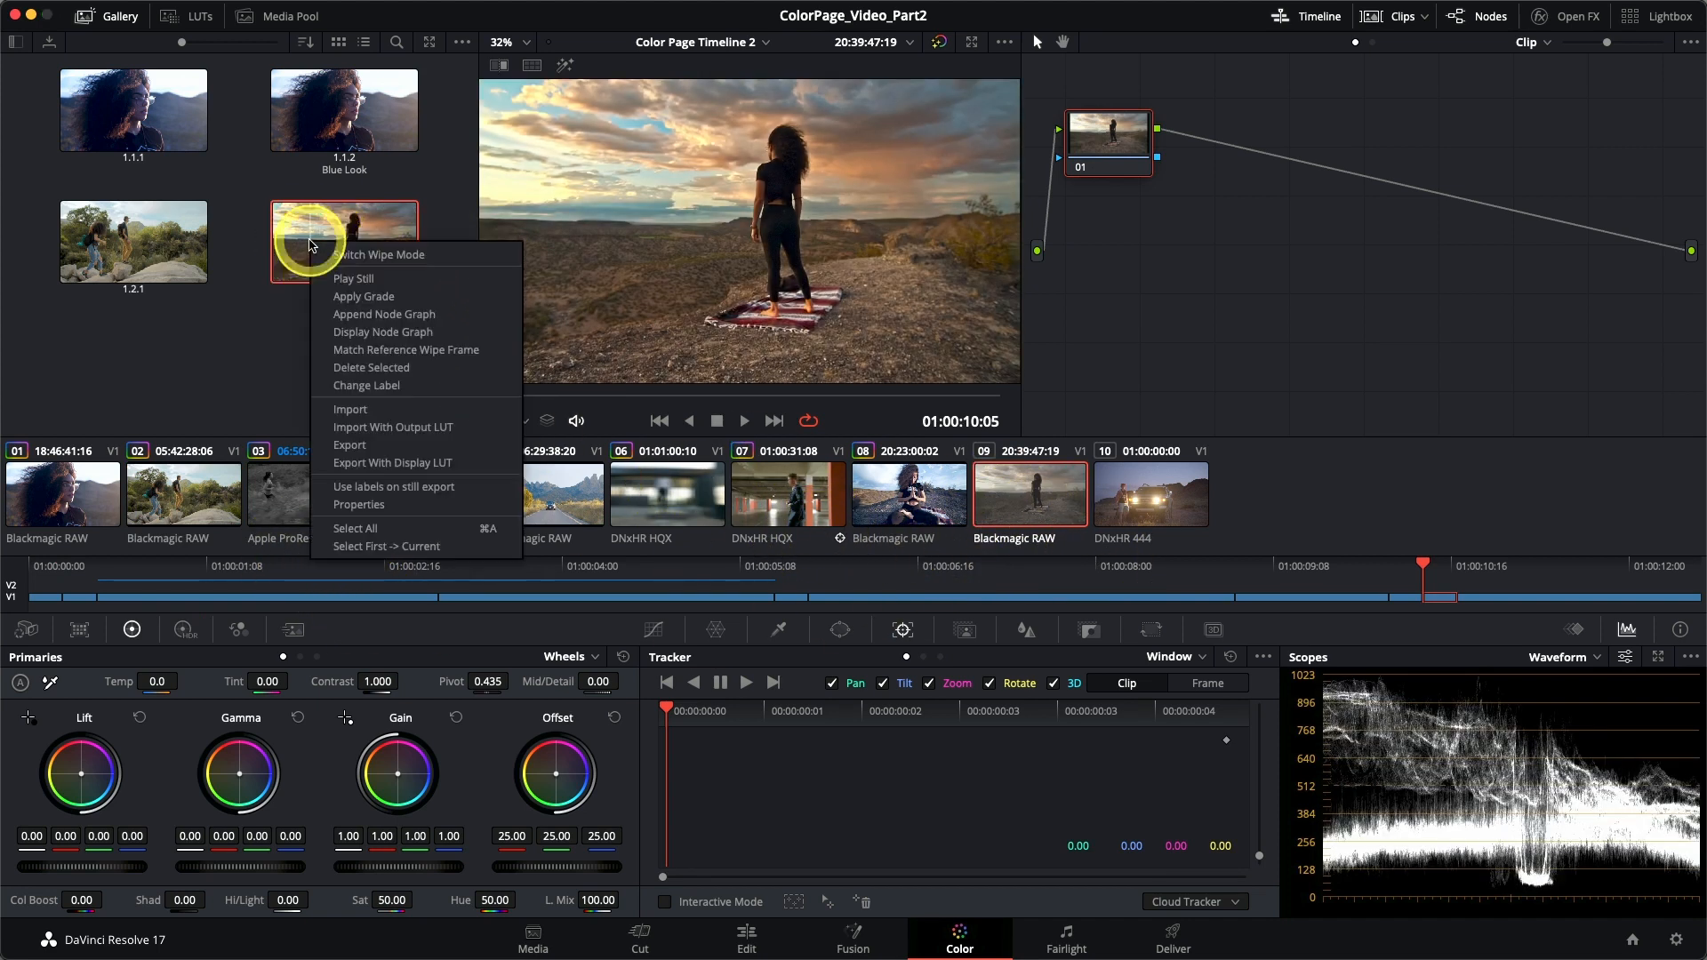
left_click(355, 296)
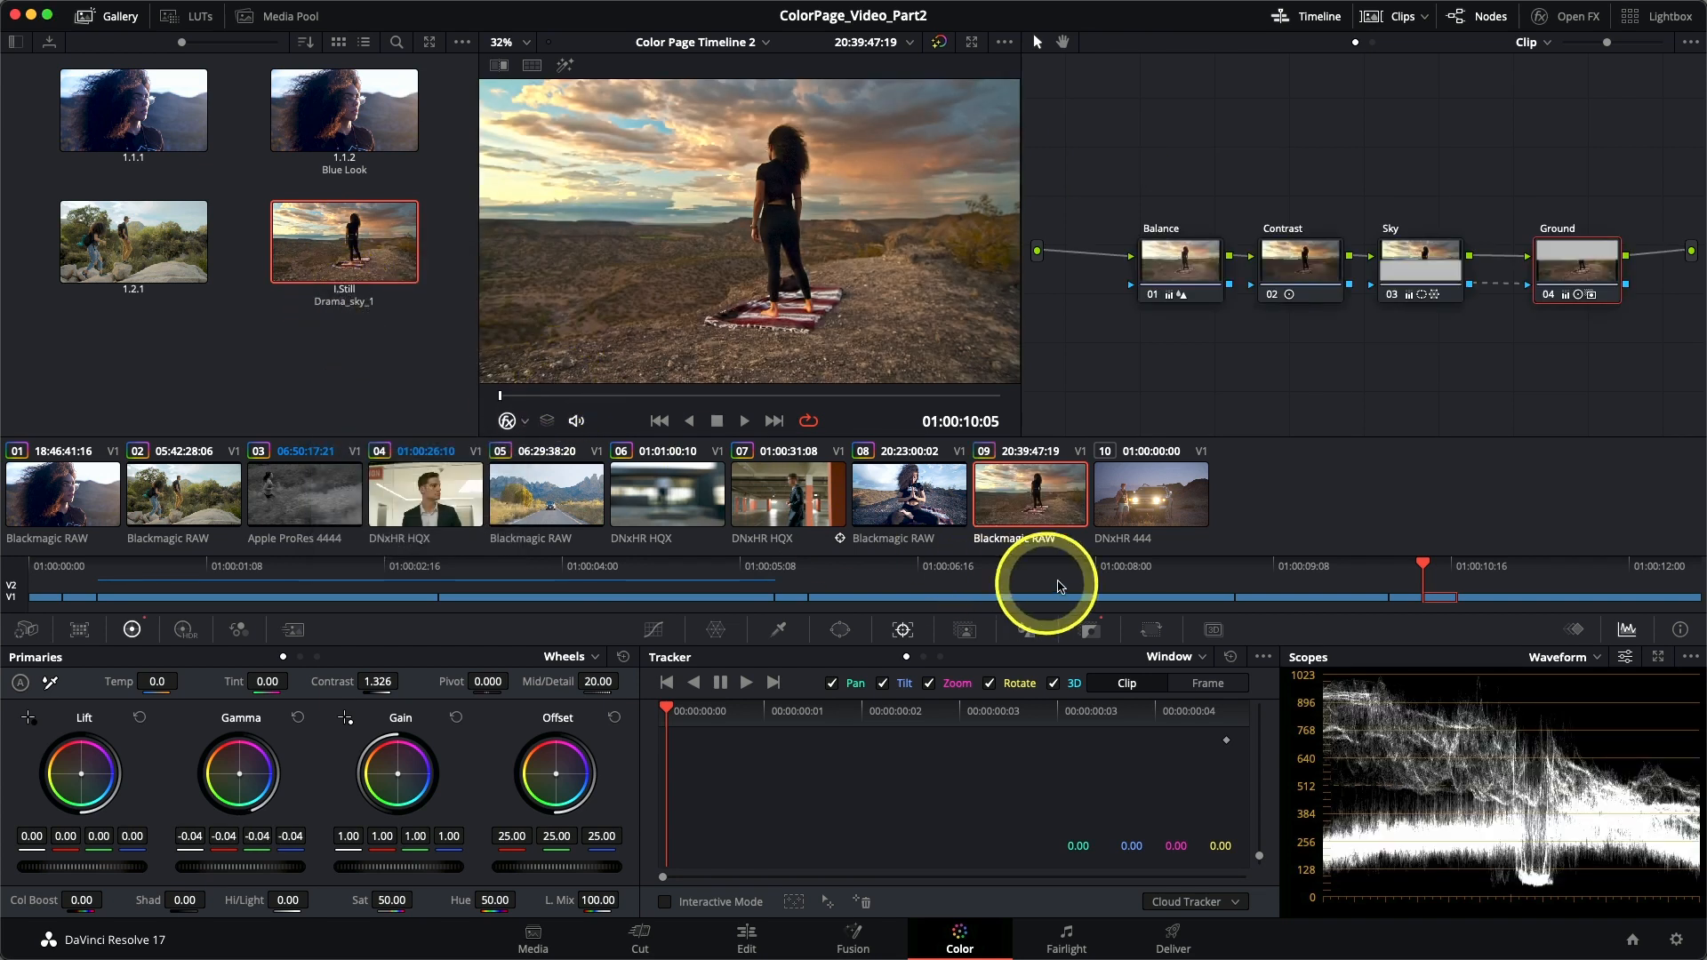